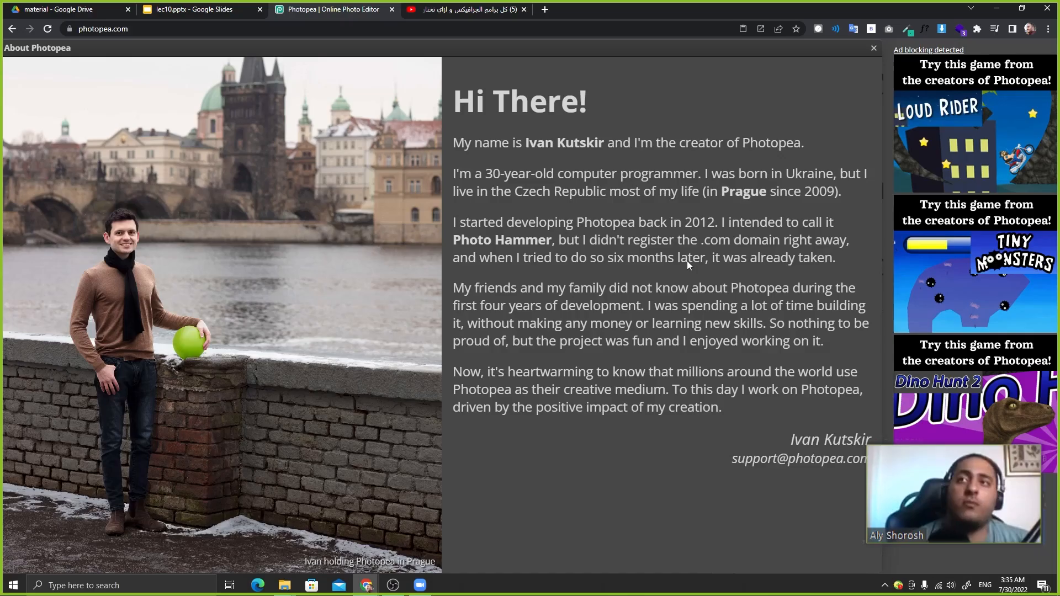
Close the About Photopea page and show slide 10, 'Let's do it', of the lec10 deck.
{"action": "left_click", "coordinate": [873, 48]}
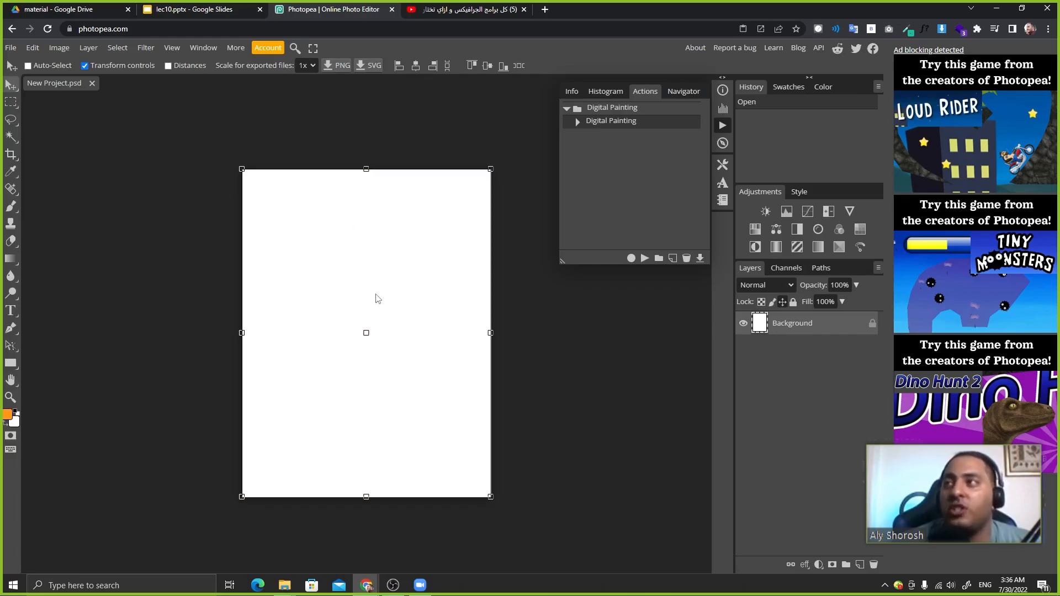
{"action": "key", "text": "ctrl+shift+Tab"}
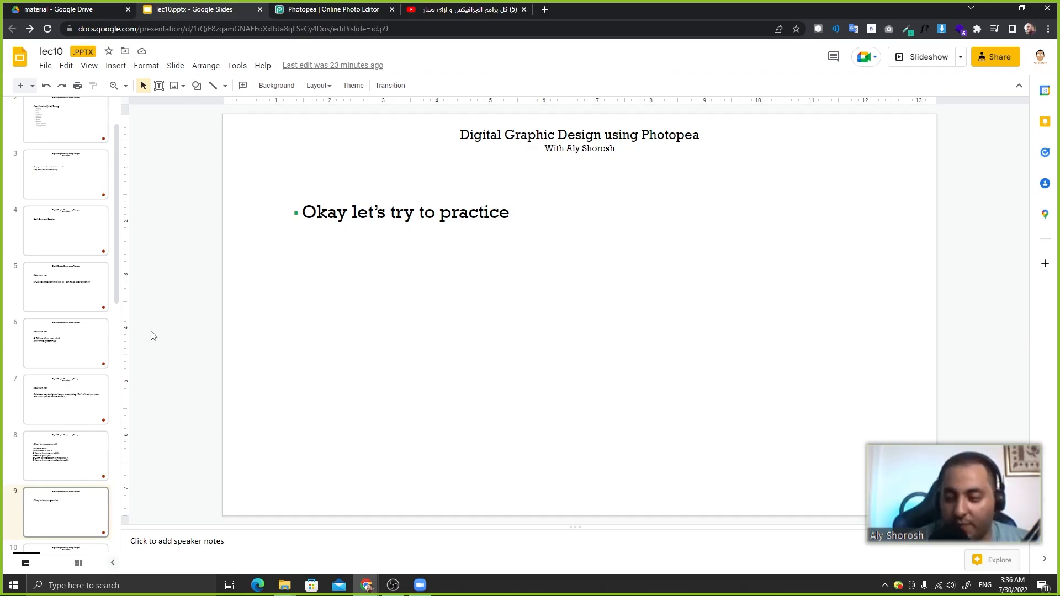
{"action": "key", "text": "Down"}
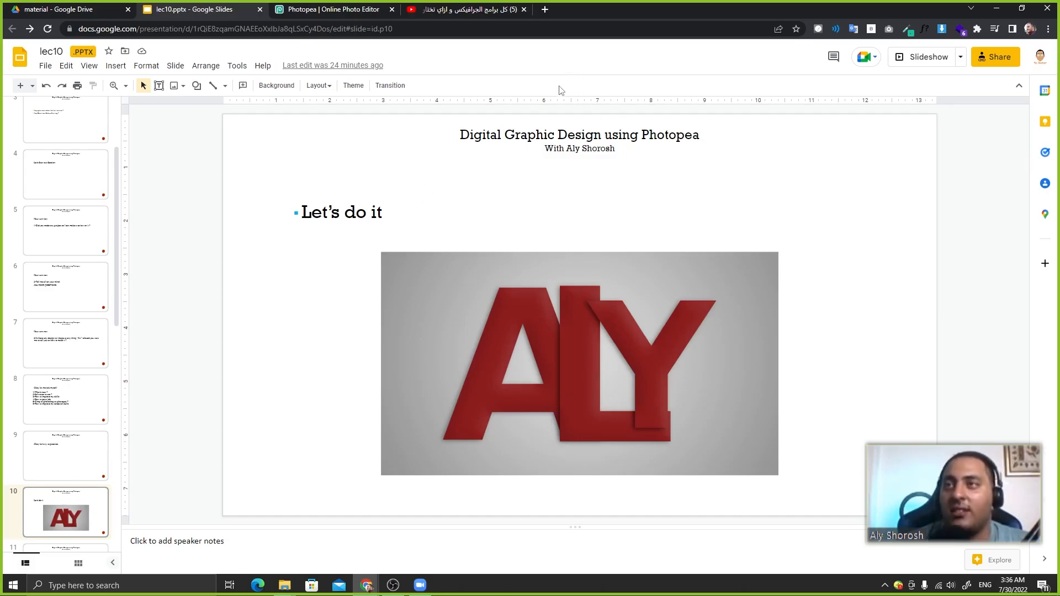
{"action": "left_click", "coordinate": [550, 10]}
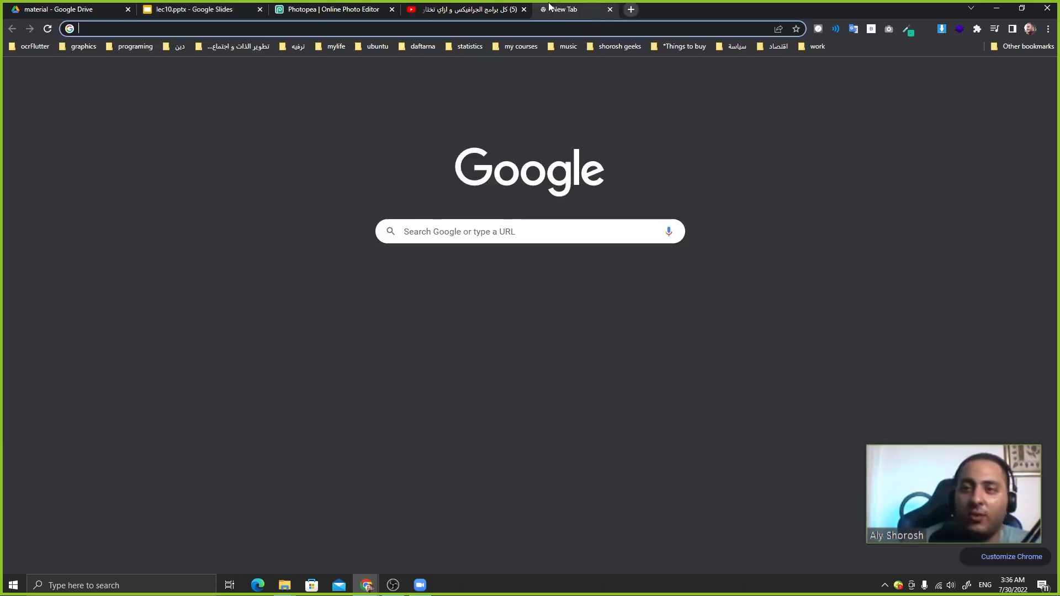
{"action": "type", "text": "timer"}
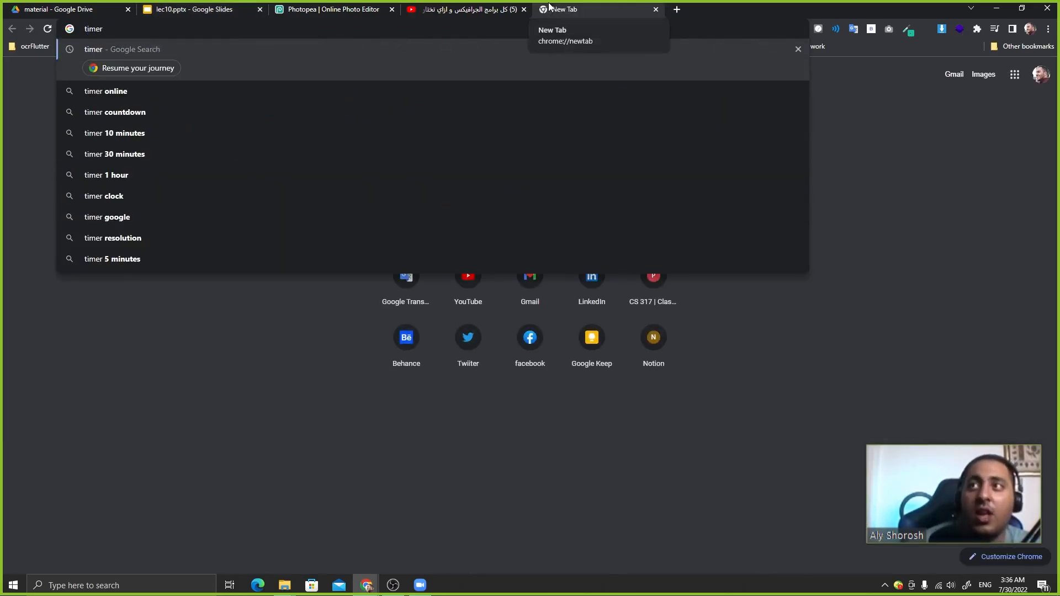
{"action": "left_click", "coordinate": [655, 9]}
{"action": "left_click", "coordinate": [319, 7]}
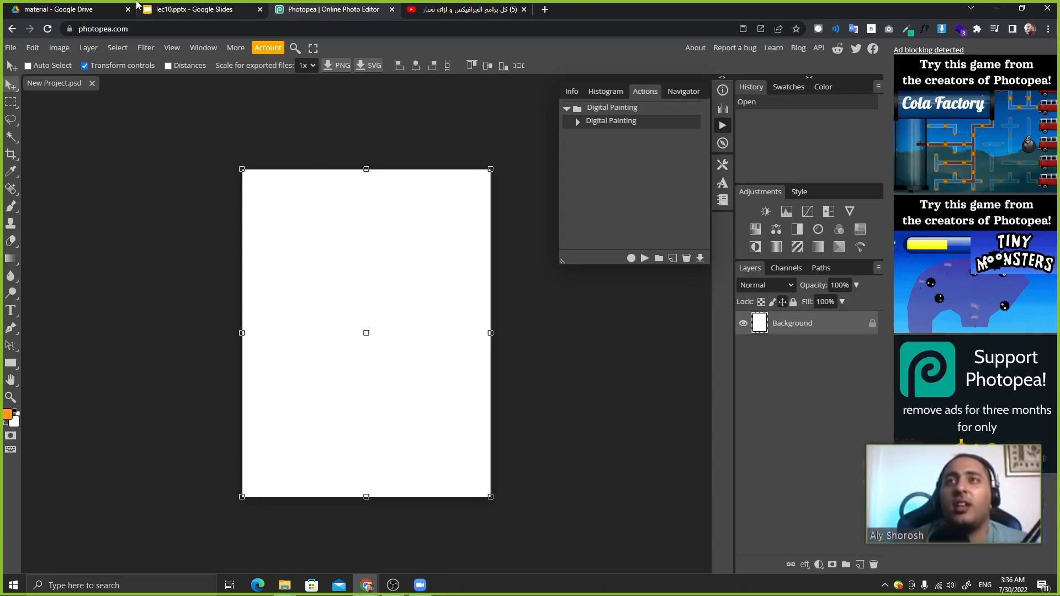
{"action": "left_click", "coordinate": [166, 8]}
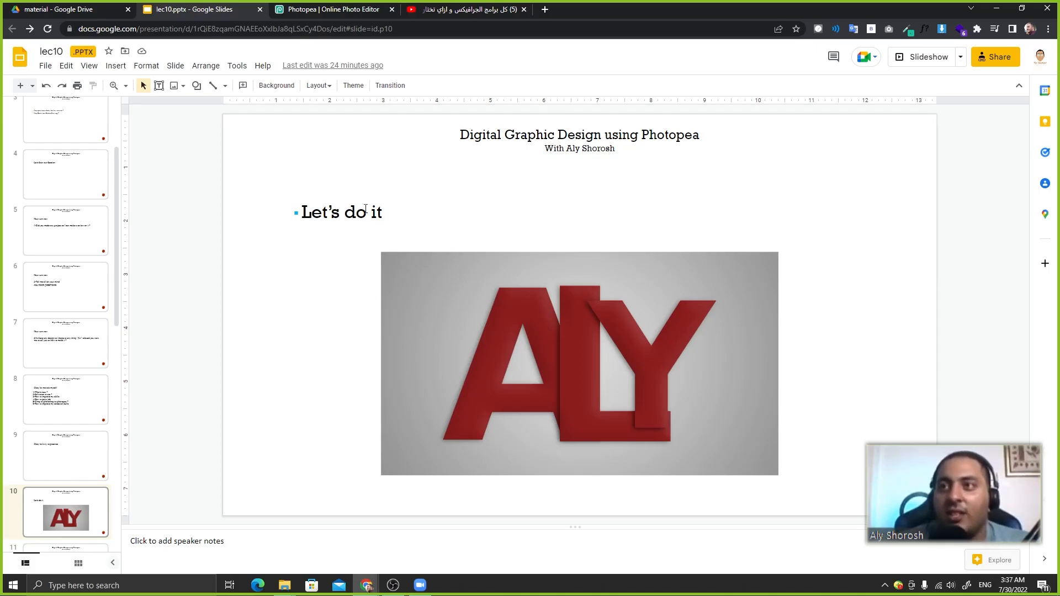
Select the ALY reference image on the slide.
{"action": "left_click", "coordinate": [699, 310]}
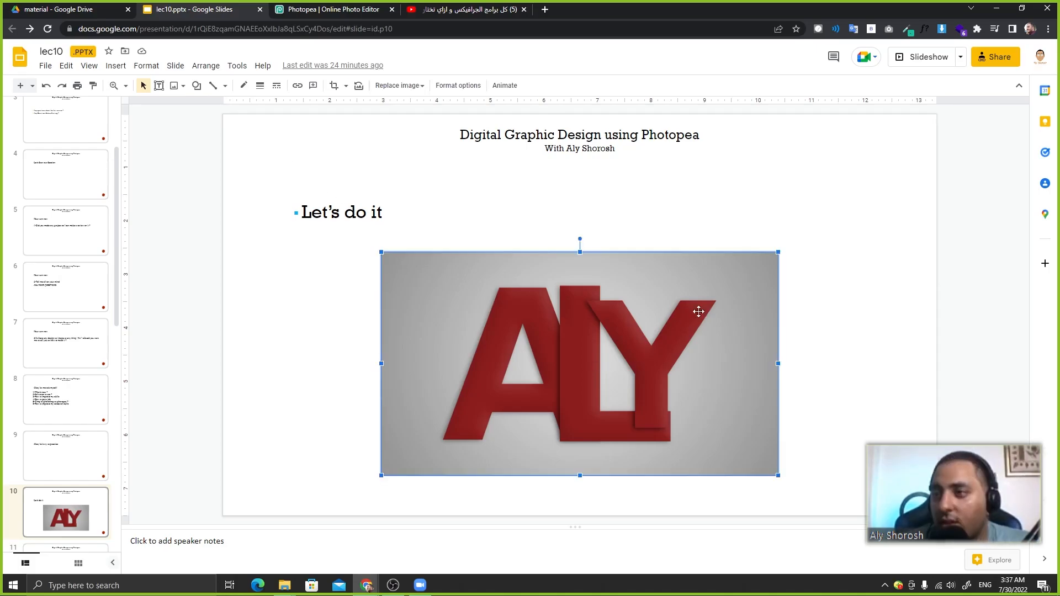
{"action": "left_click", "coordinate": [708, 214]}
{"action": "left_click", "coordinate": [447, 167]}
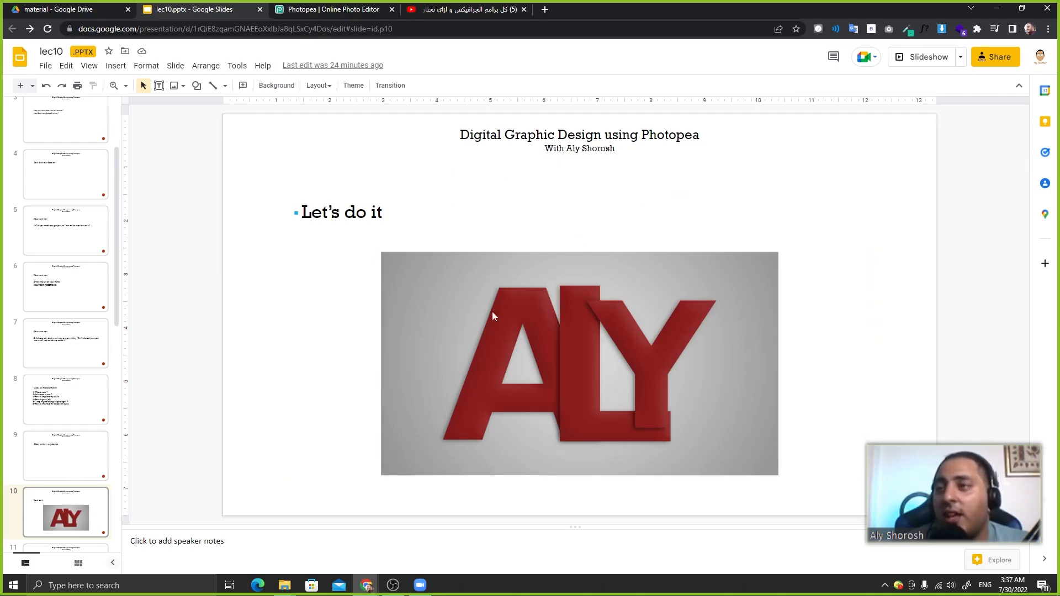
{"action": "left_click", "coordinate": [535, 375]}
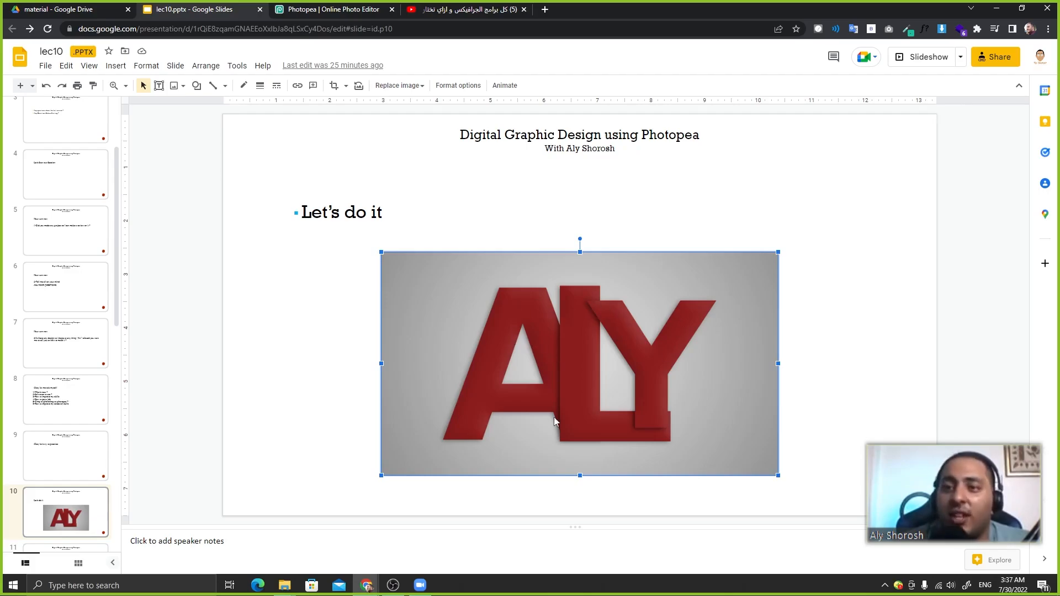
Launch a blank Notepad and place it left of the ALY image.
{"action": "key", "text": "super+s"}
{"action": "type", "text": "notepad"}
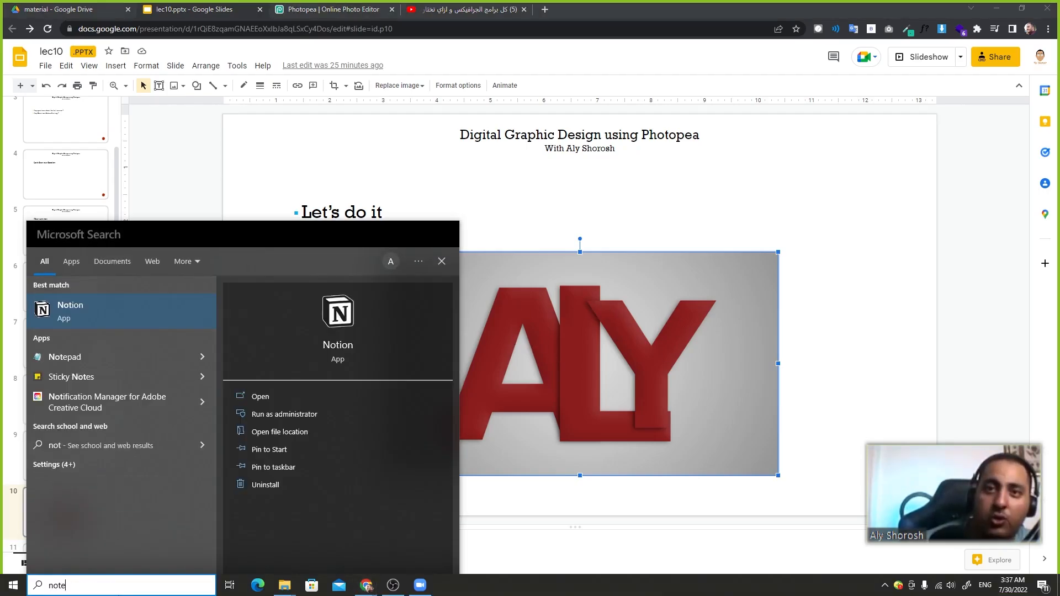
{"action": "key", "text": "Return"}
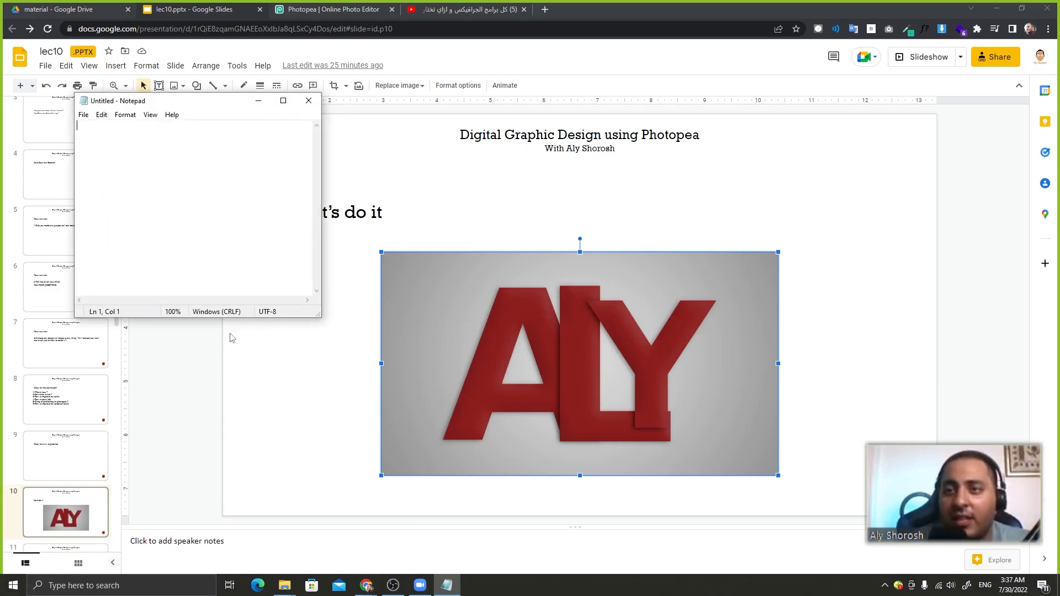
{"action": "left_click_drag", "start_coordinate": [320, 314], "coordinate": [324, 319]}
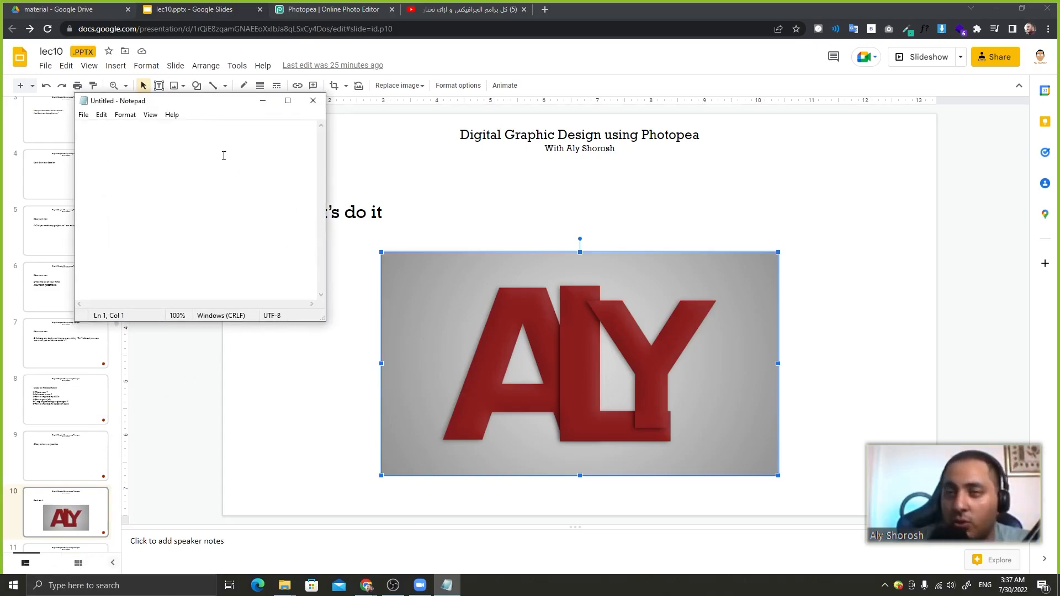
{"action": "left_click_drag", "start_coordinate": [195, 107], "coordinate": [206, 224]}
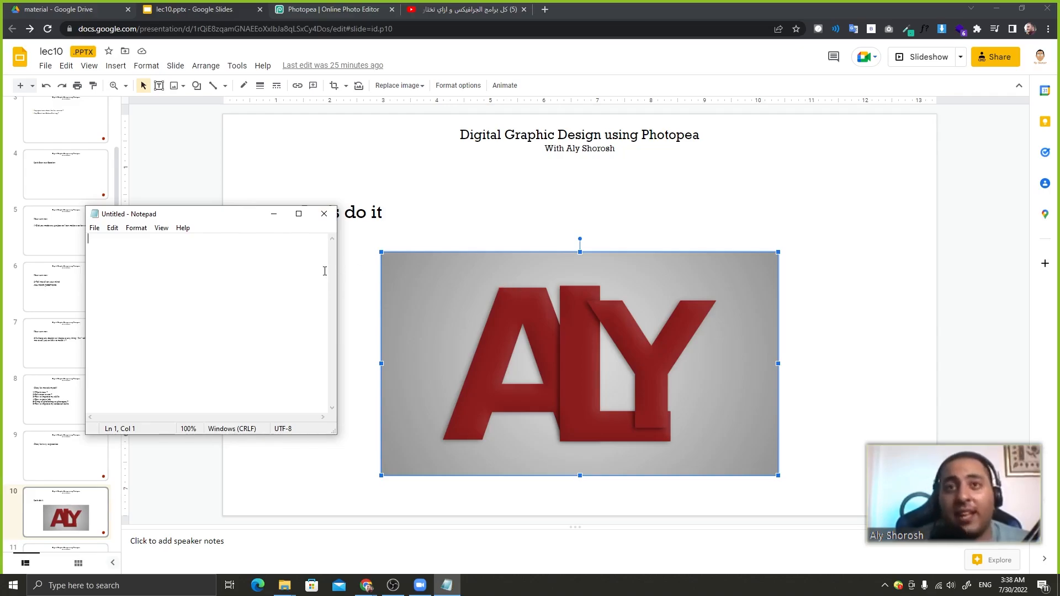
Write the first plan line: 1-create text "A".
{"action": "type", "text": "ALY"}
{"action": "key", "text": "ctrl+z"}
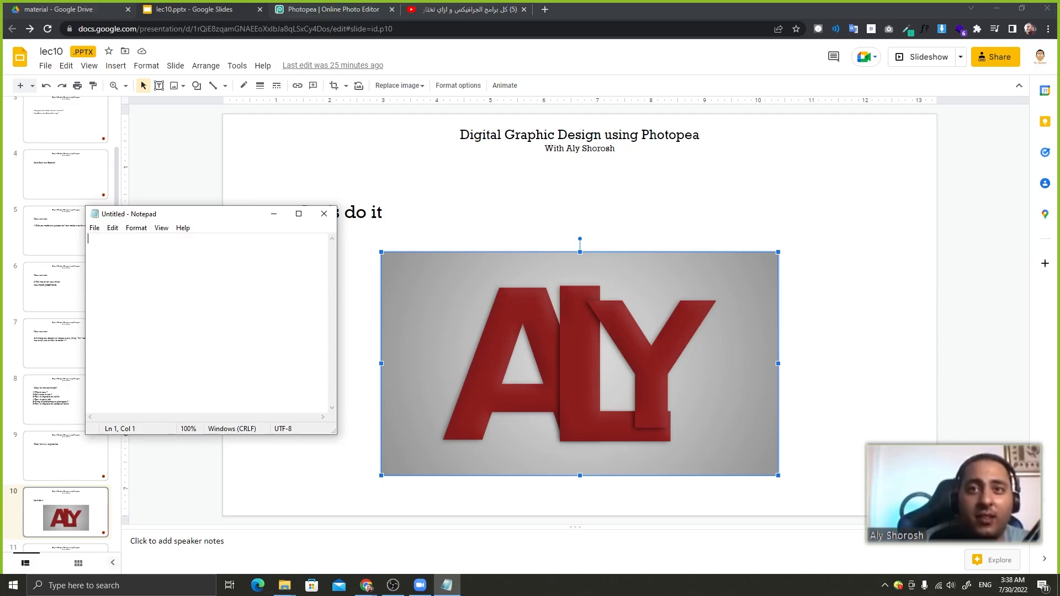
{"action": "type", "text": "1-"}
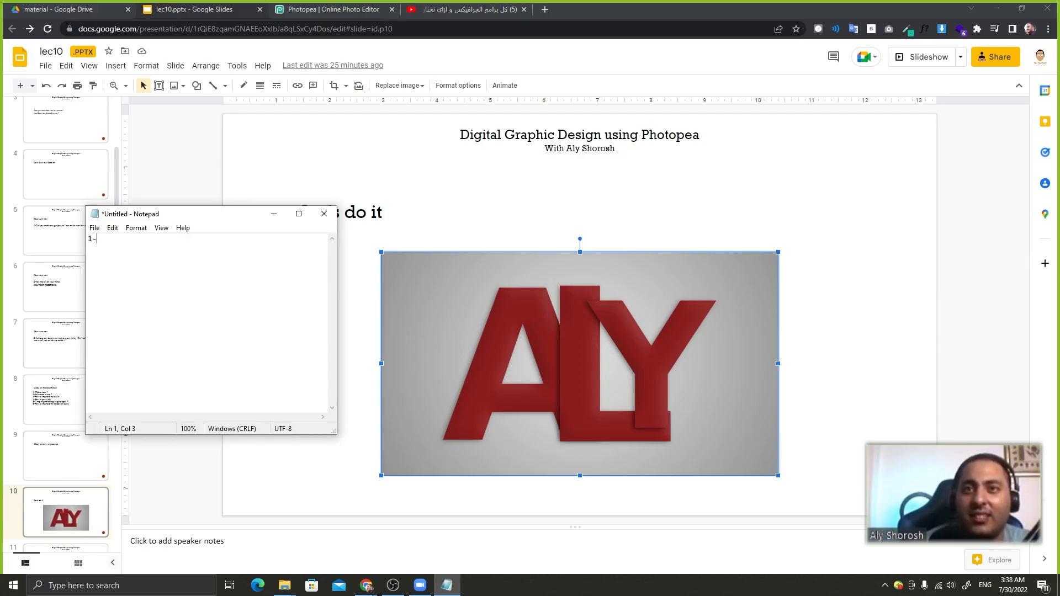
{"action": "type", "text": "create text"}
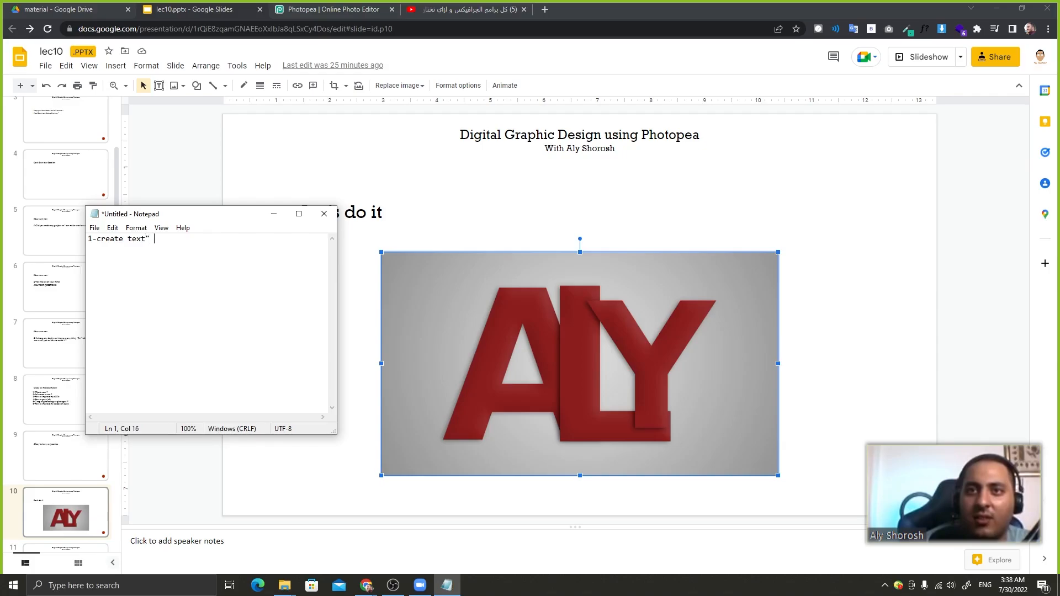
{"action": "type", "text": " \"Al"}
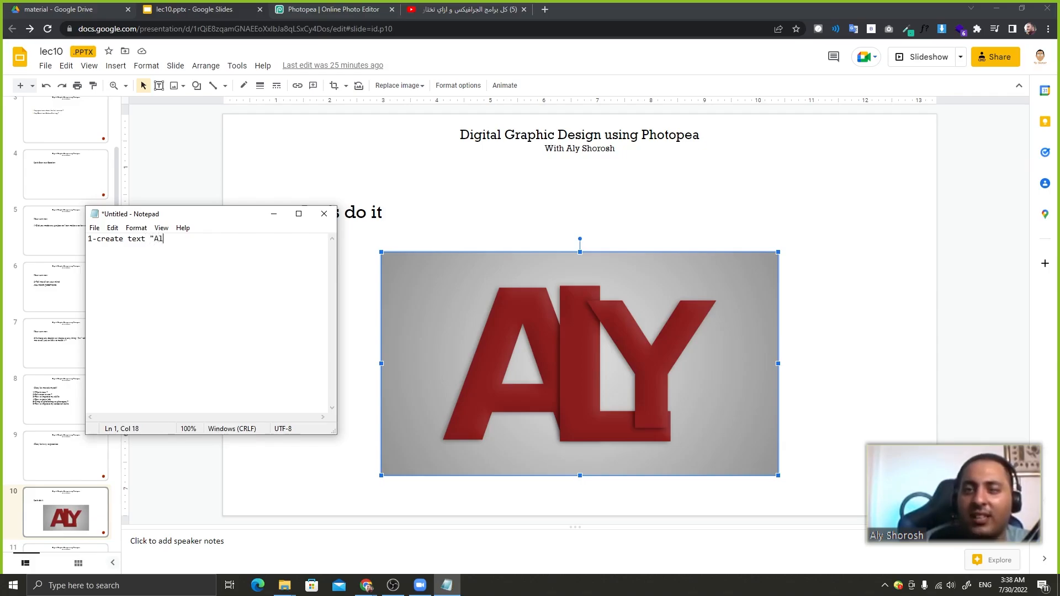
{"action": "type", "text": "y\""}
{"action": "key", "text": "Return"}
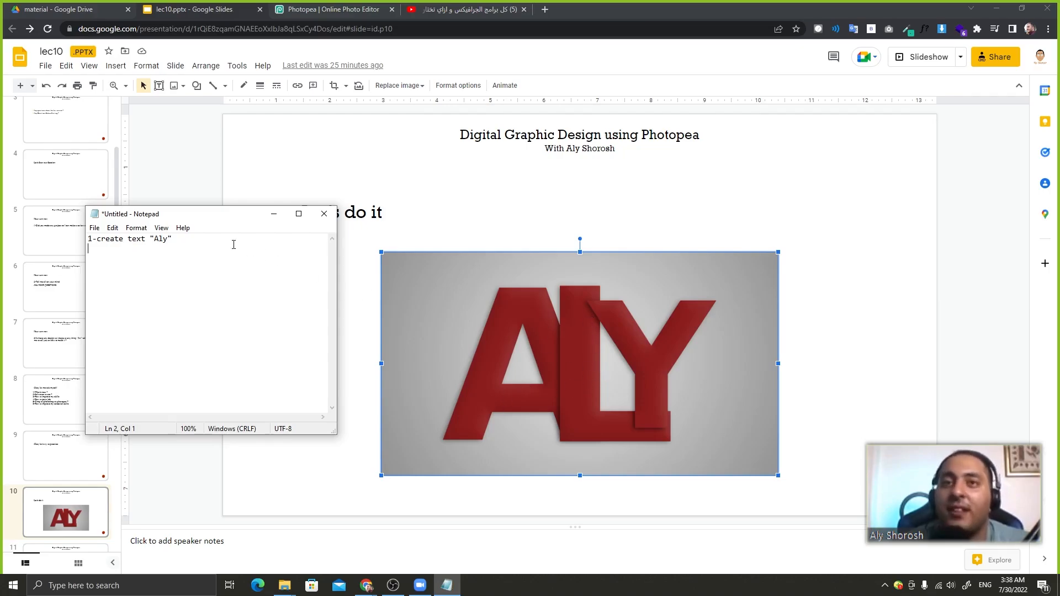
{"action": "left_click", "coordinate": [168, 240]}
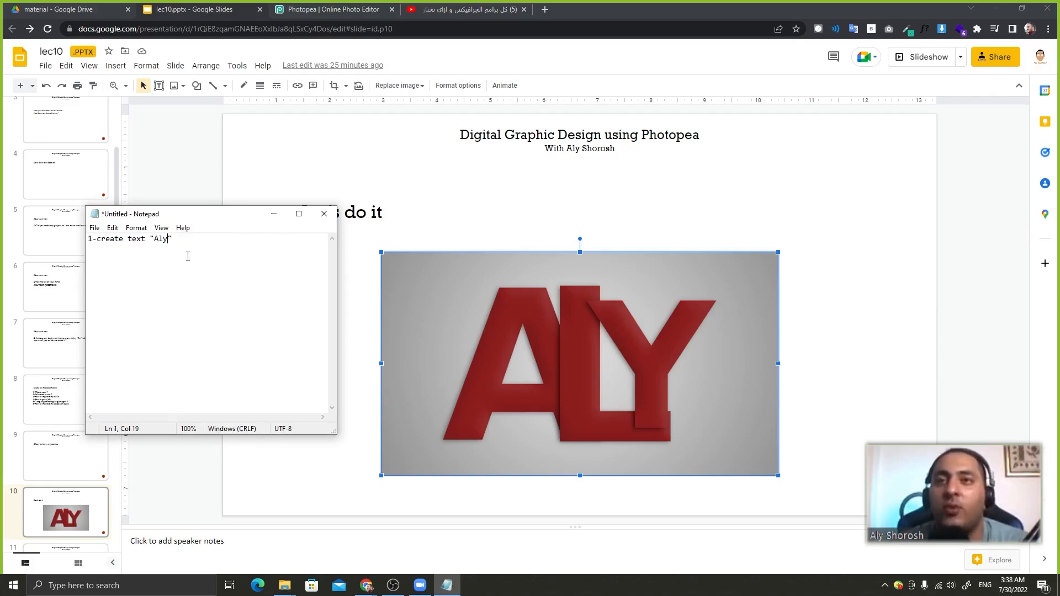
{"action": "key", "text": "BackSpace"}
{"action": "key", "text": "BackSpace"}
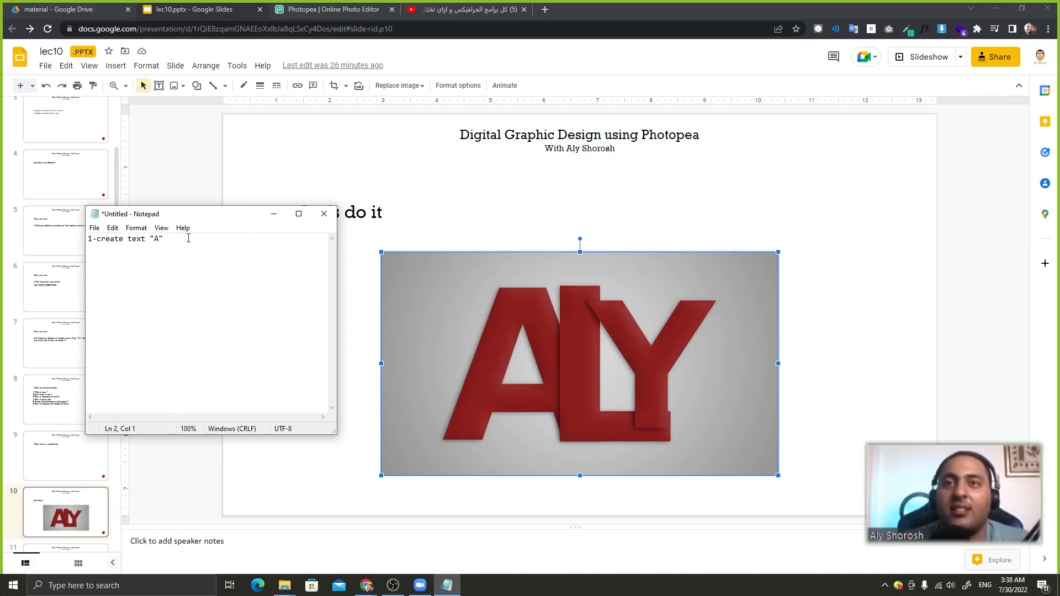
Paste two copies of the first step line below it.
{"action": "key", "text": "ctrl+a"}
{"action": "key", "text": "ctrl+c"}
{"action": "left_click", "coordinate": [201, 235]}
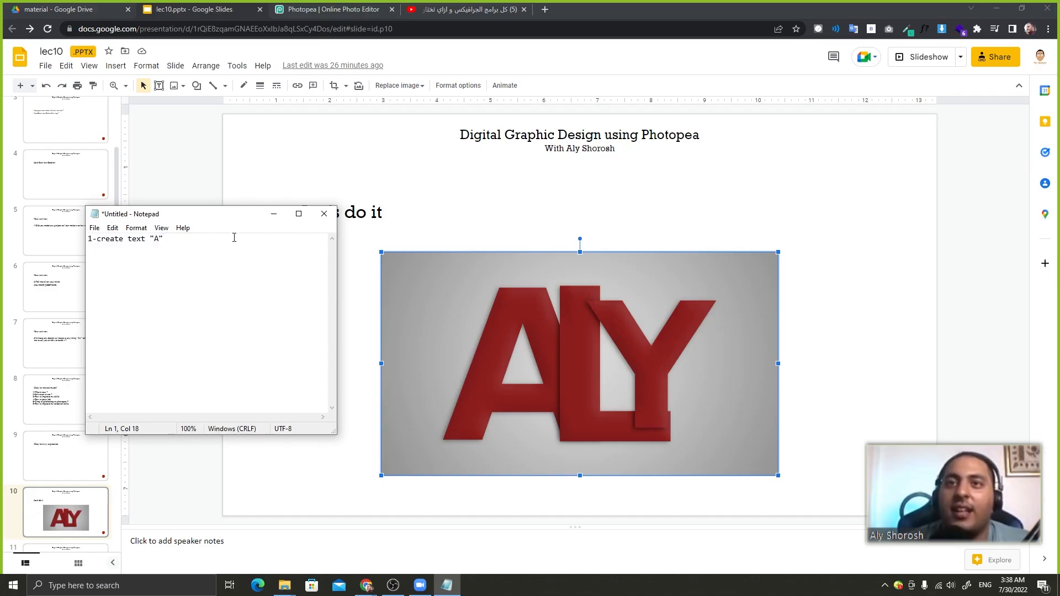
{"action": "key", "text": "Return"}
{"action": "key", "text": "ctrl+v"}
{"action": "key", "text": "Return"}
{"action": "key", "text": "ctrl+v"}
Edit the copied lines so they create the letters "l" and "y".
{"action": "left_click", "coordinate": [159, 249]}
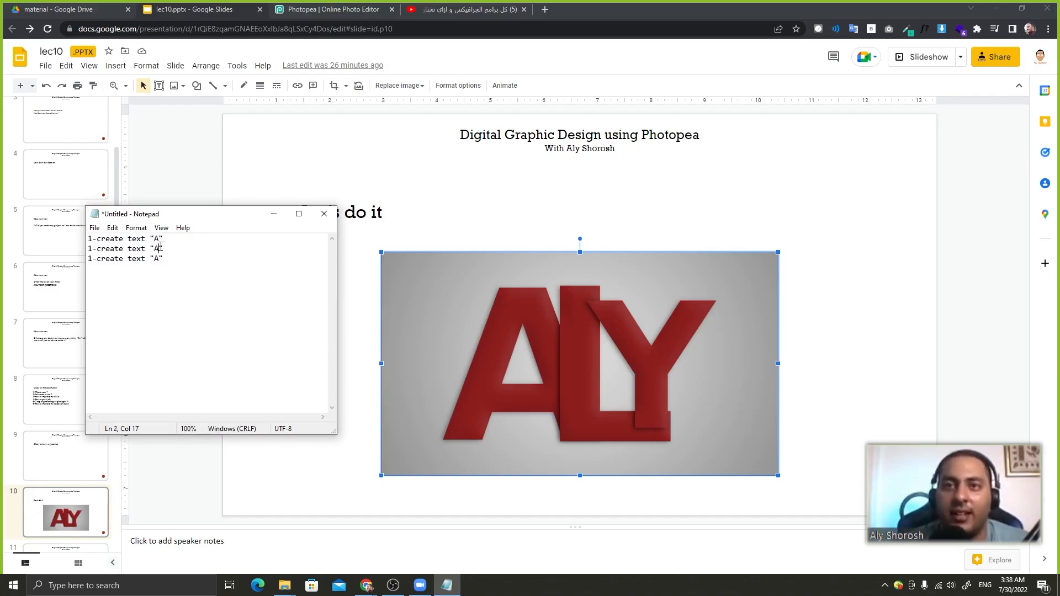
{"action": "mouse_move", "coordinate": [159, 248]}
{"action": "left_mouse_down"}
{"action": "mouse_move", "coordinate": [150, 248]}
{"action": "mouse_move", "coordinate": [160, 259]}
{"action": "left_mouse_up"}
{"action": "type", "text": "1"}
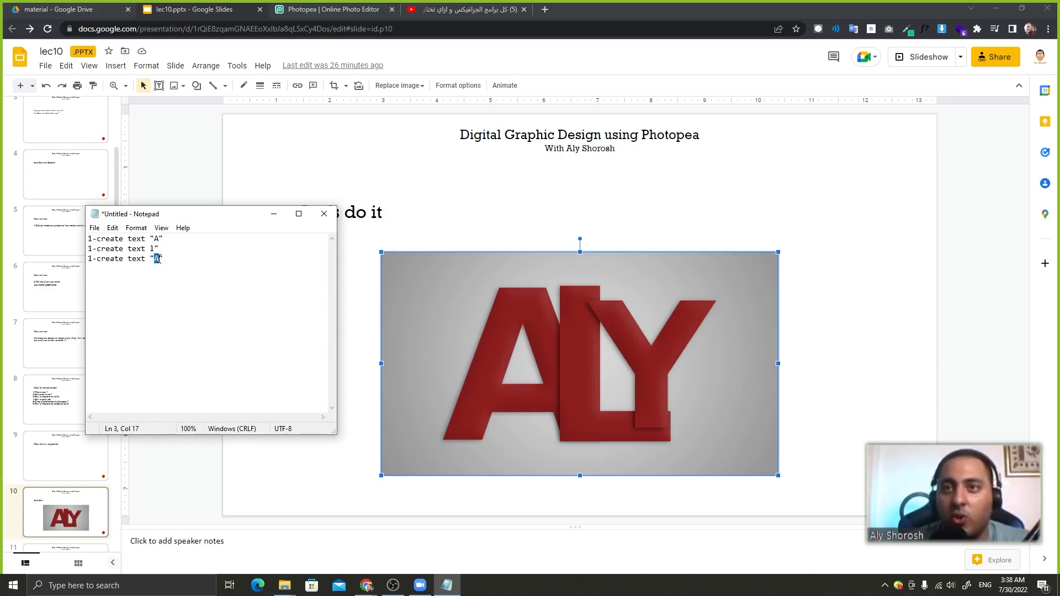
{"action": "type", "text": "y"}
{"action": "left_click", "coordinate": [150, 248]}
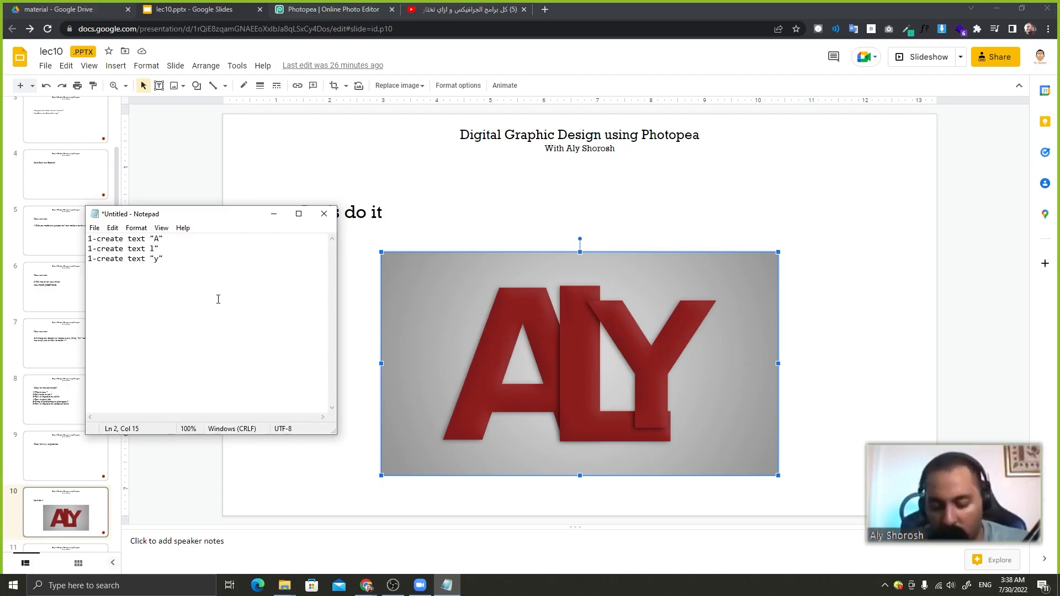
{"action": "type", "text": "\""}
{"action": "left_click", "coordinate": [248, 259]}
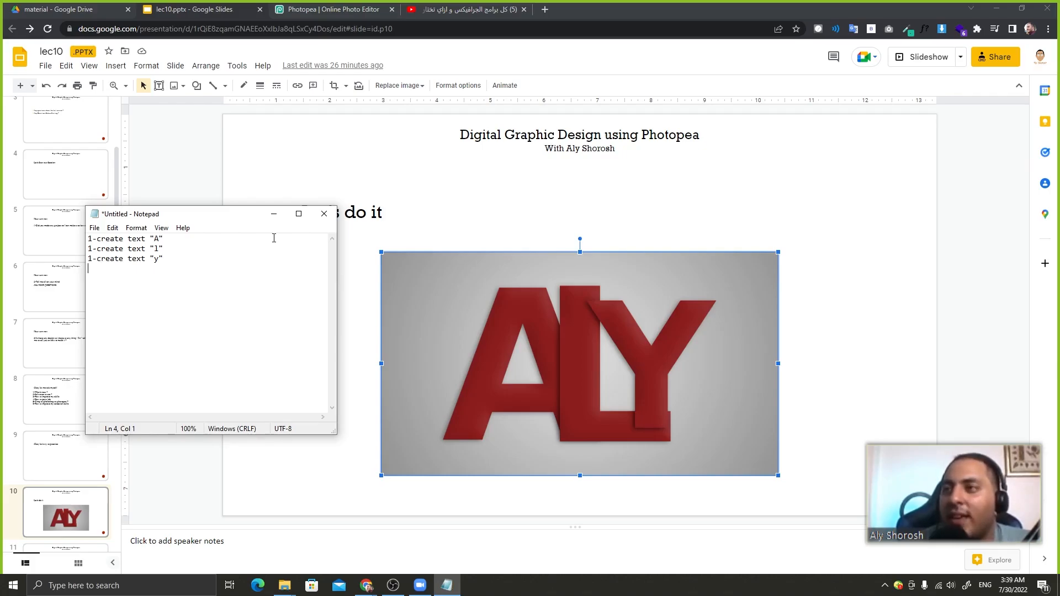
Add steps 4-drop shadow, 5-bevel and 6-gradient to the plan, then return to Photopea.
{"action": "type", "text": "4-"}
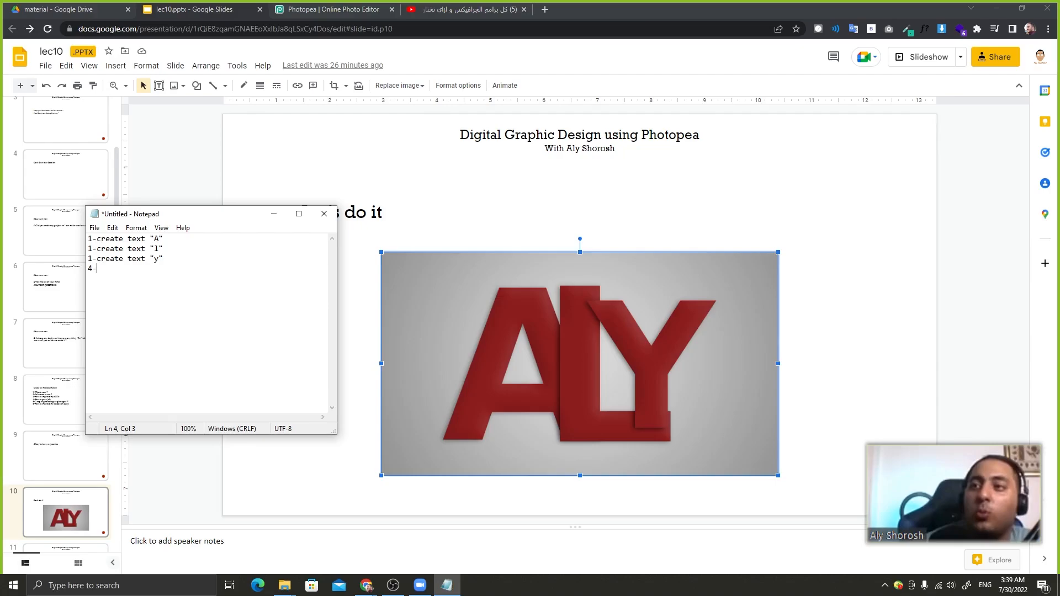
{"action": "type", "text": "drop d"}
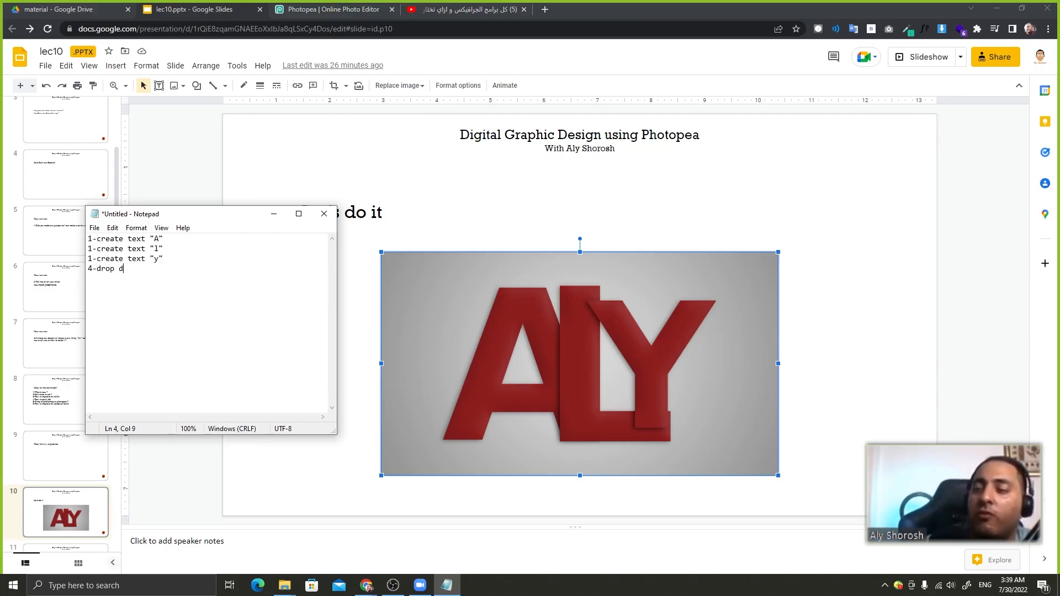
{"action": "key", "text": "BackSpace"}
{"action": "type", "text": "shadow"}
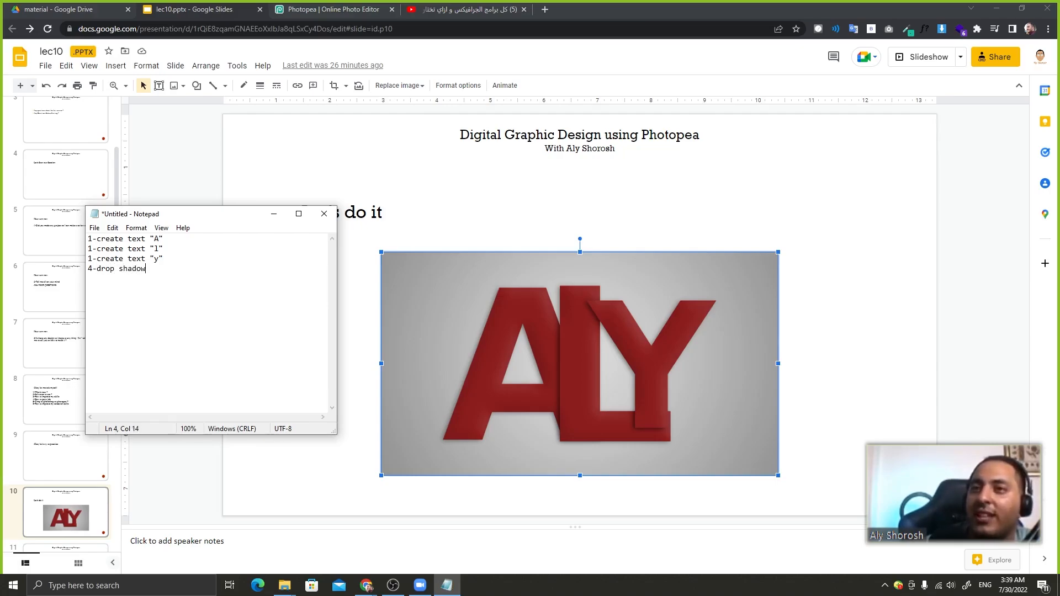
{"action": "type", "text": "5-"}
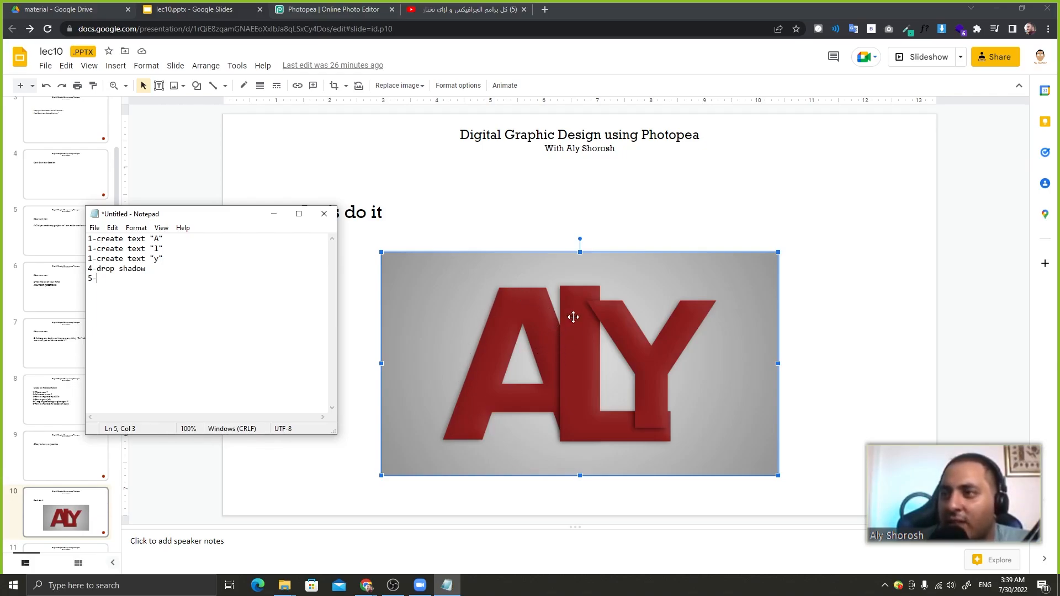
{"action": "type", "text": "bevil"}
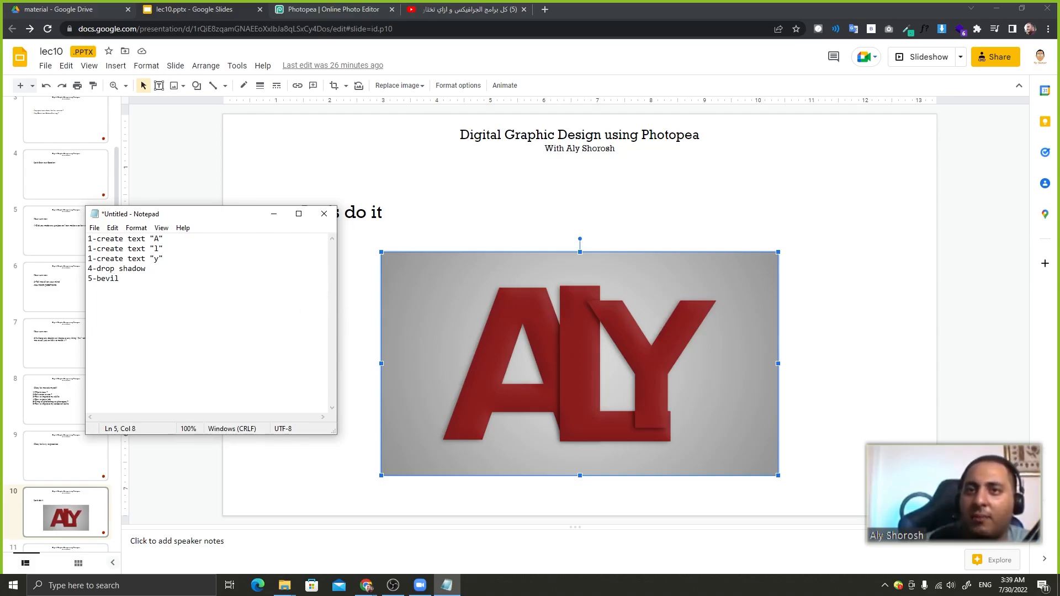
{"action": "key", "text": "BackSpace"}
{"action": "type", "text": "e;"}
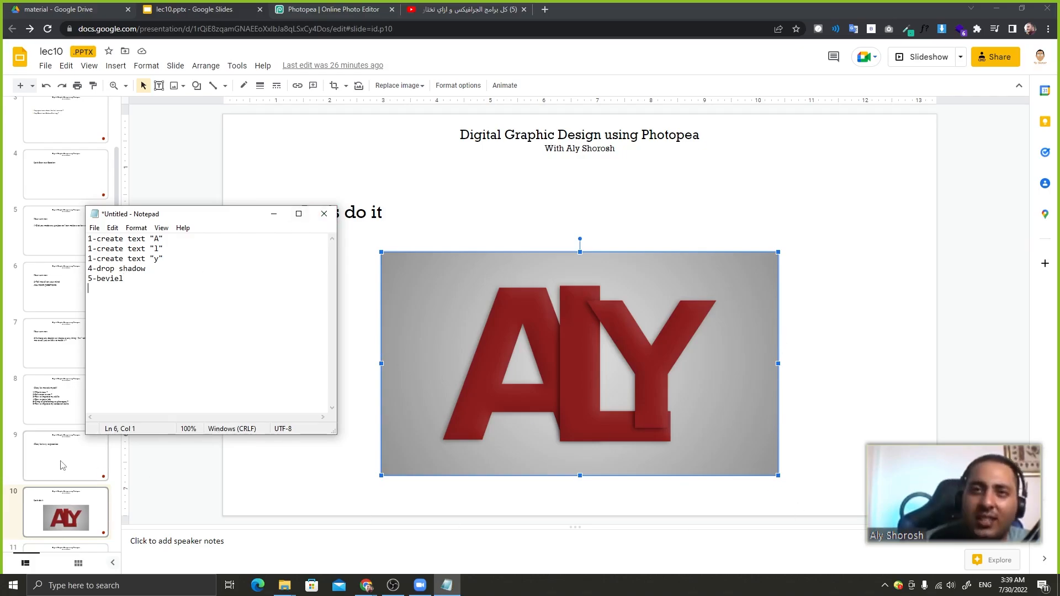
{"action": "type", "text": "6-gradient"}
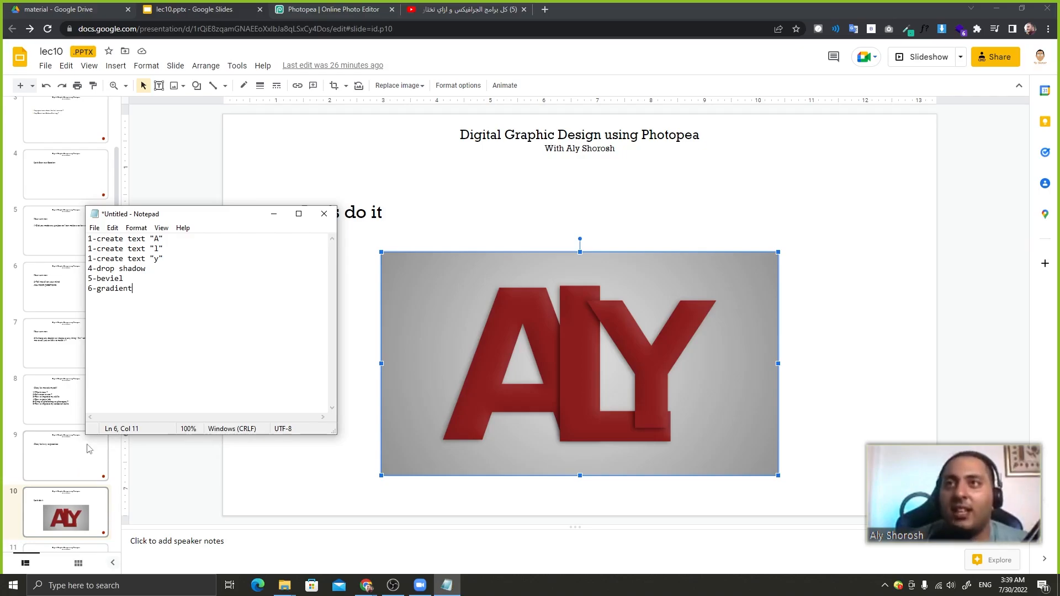
{"action": "left_click", "coordinate": [326, 7]}
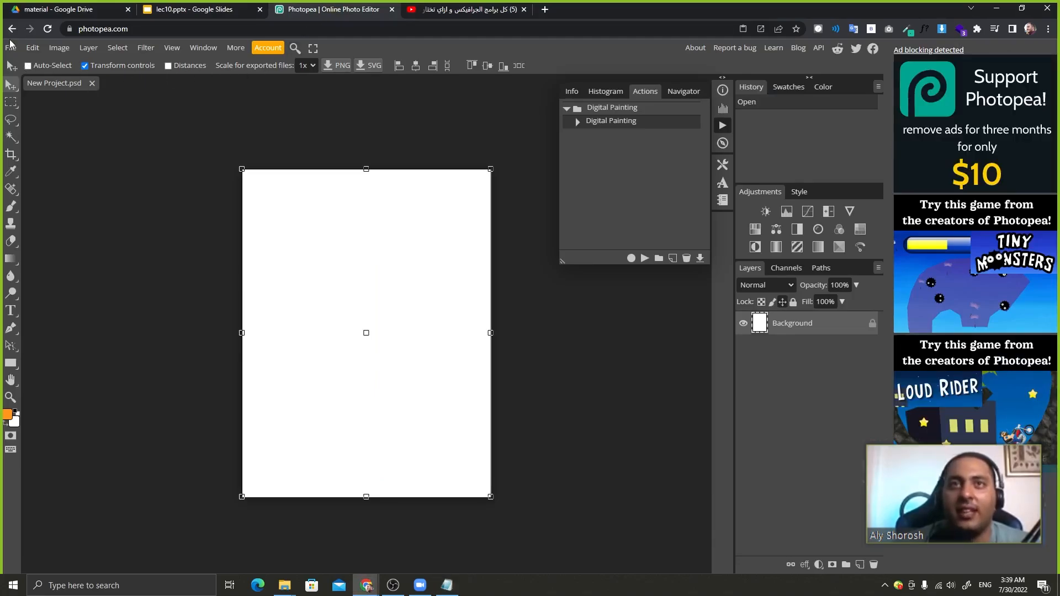
Create a new 1920 × 1080 pixel project via File > New.
{"action": "left_click", "coordinate": [10, 47]}
{"action": "left_click", "coordinate": [18, 66]}
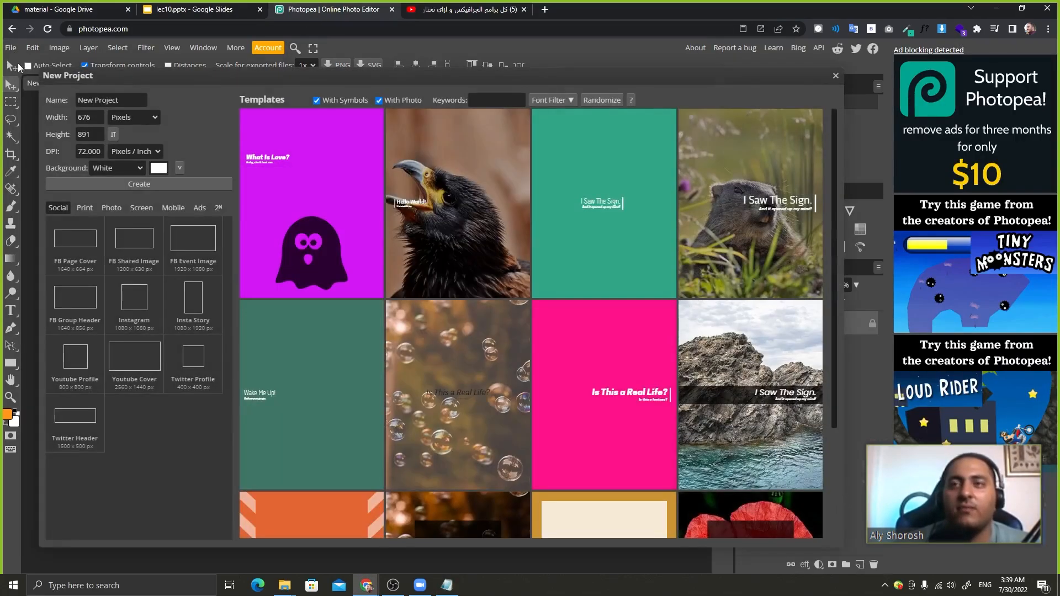
{"action": "double_click", "coordinate": [86, 117]}
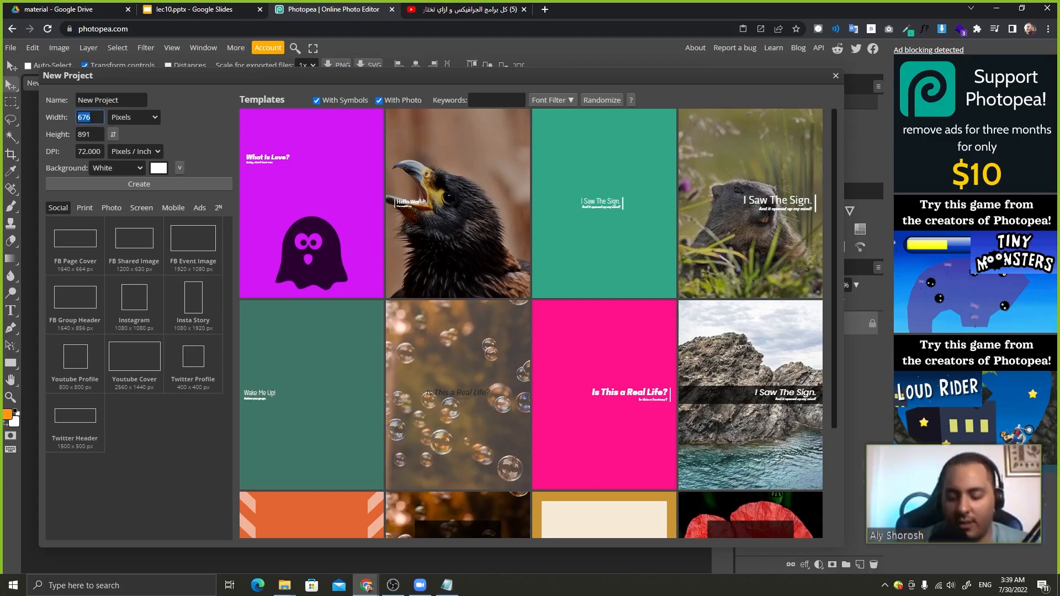
{"action": "type", "text": "1920"}
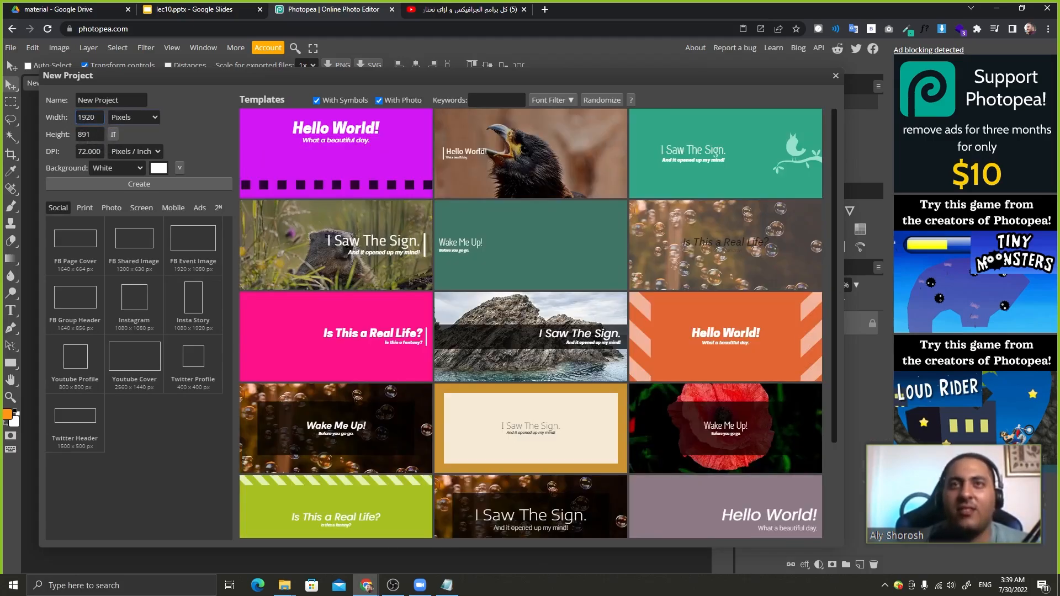
{"action": "key", "text": "Tab"}
{"action": "type", "text": "1080"}
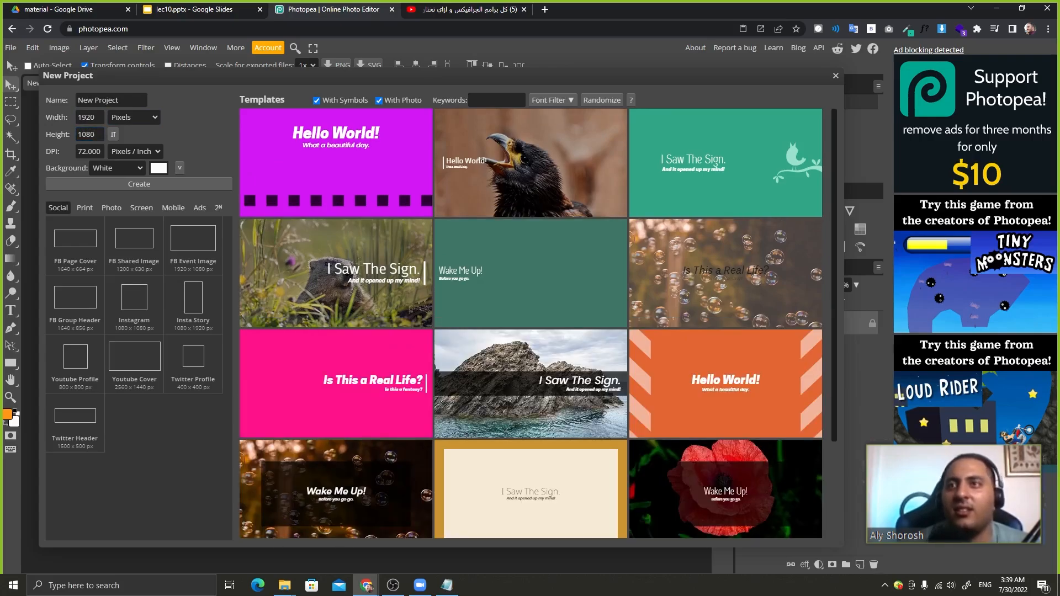
{"action": "left_click", "coordinate": [161, 186]}
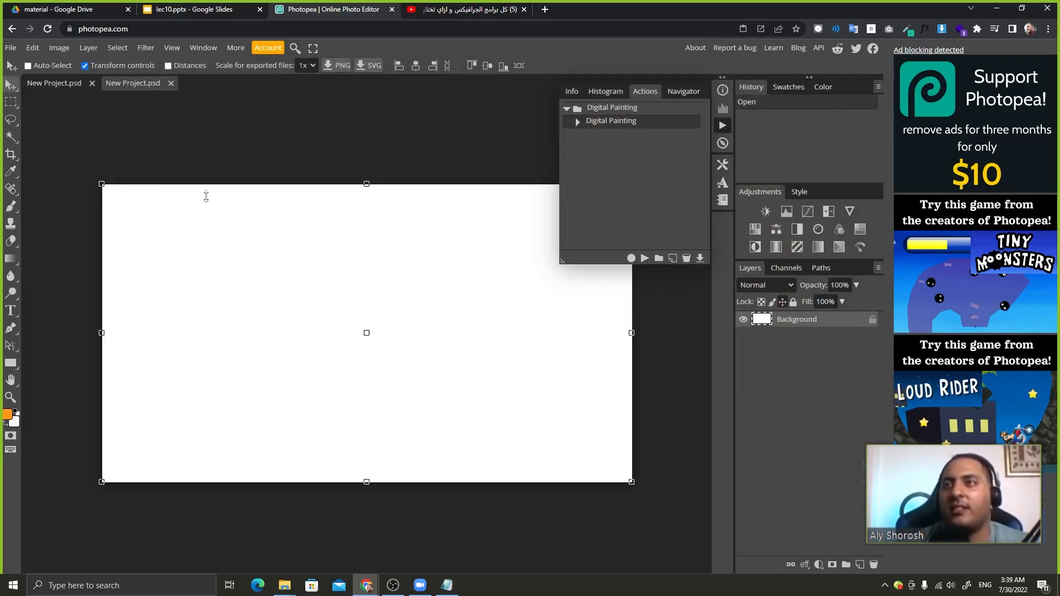
Close the actions panel and start a black text layer left of canvas centre.
{"action": "right_click", "coordinate": [666, 94]}
{"action": "left_click", "coordinate": [675, 98]}
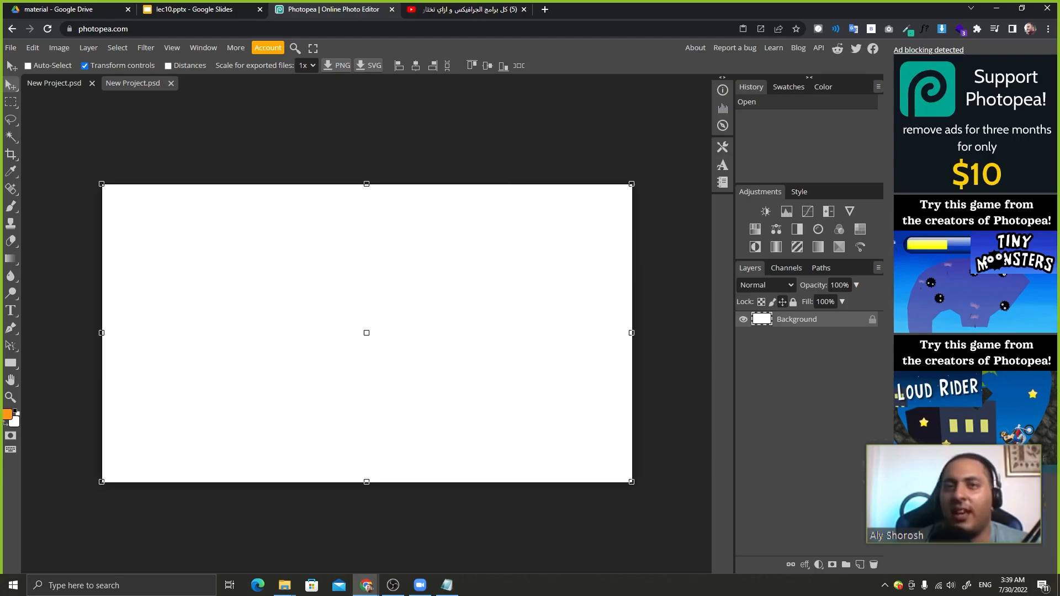
{"action": "left_click", "coordinate": [11, 311]}
{"action": "left_click", "coordinate": [228, 332]}
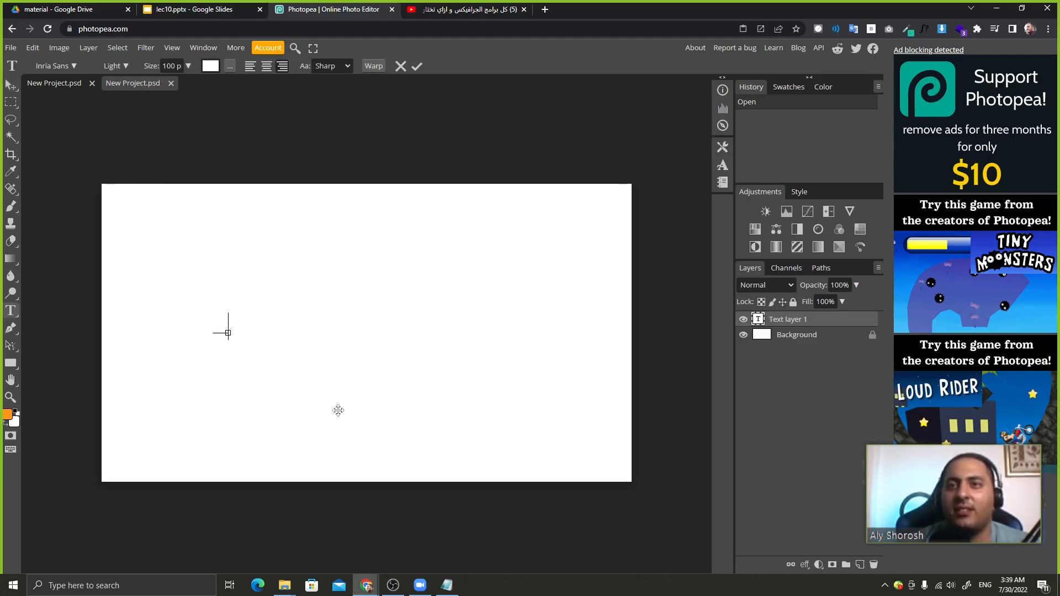
{"action": "key", "text": "ctrl+a"}
{"action": "left_click", "coordinate": [211, 66]}
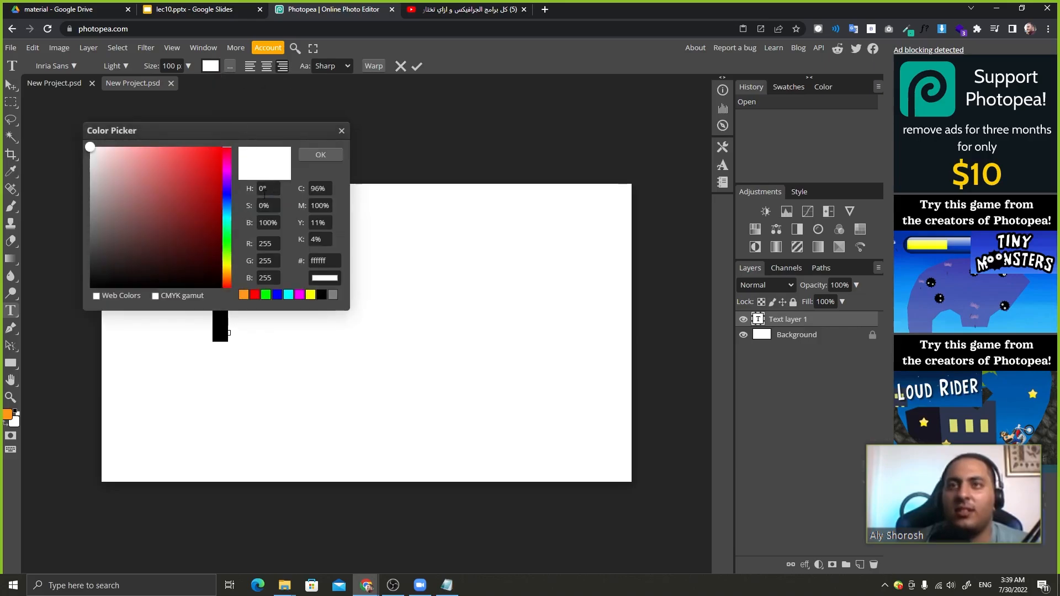
{"action": "left_click_drag", "start_coordinate": [154, 278], "coordinate": [154, 369]}
{"action": "left_click", "coordinate": [318, 154]}
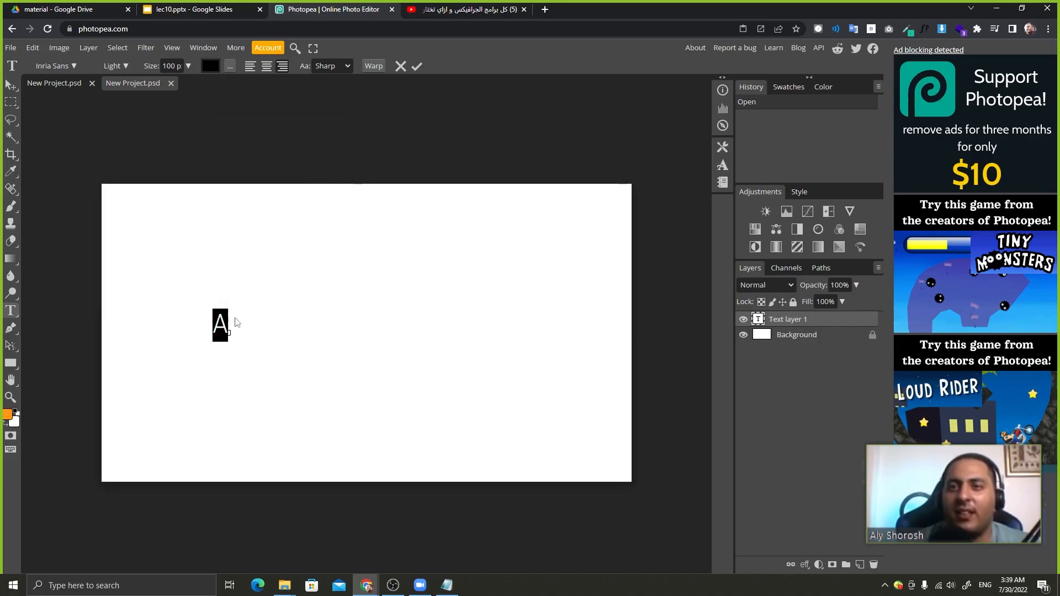
{"action": "left_click", "coordinate": [236, 321]}
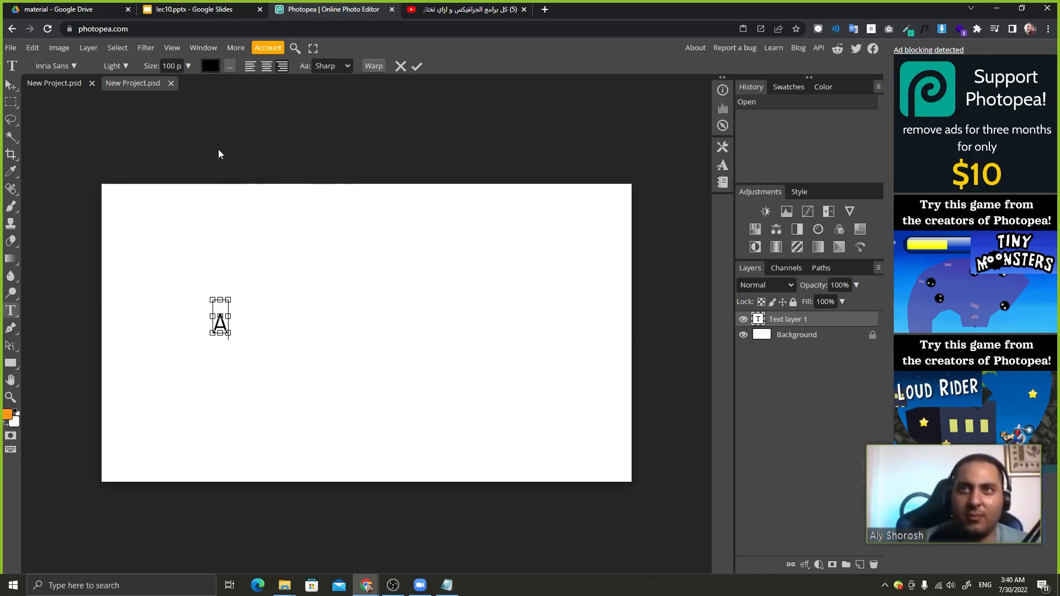
Set the A text's font weight to Bold.
{"action": "key", "text": "ctrl+a"}
{"action": "left_click", "coordinate": [126, 66]}
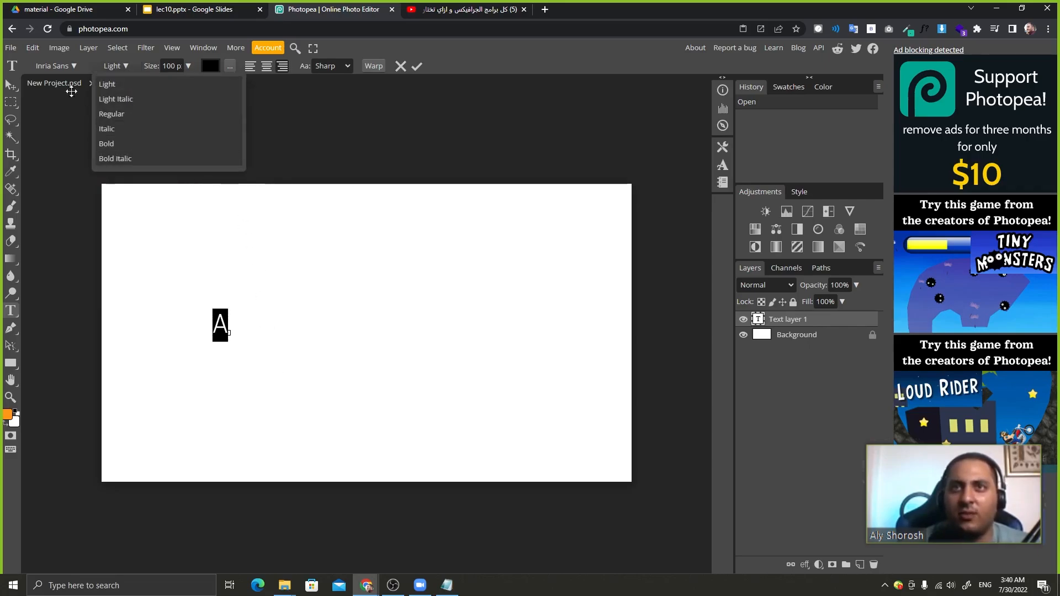
{"action": "left_click", "coordinate": [71, 63]}
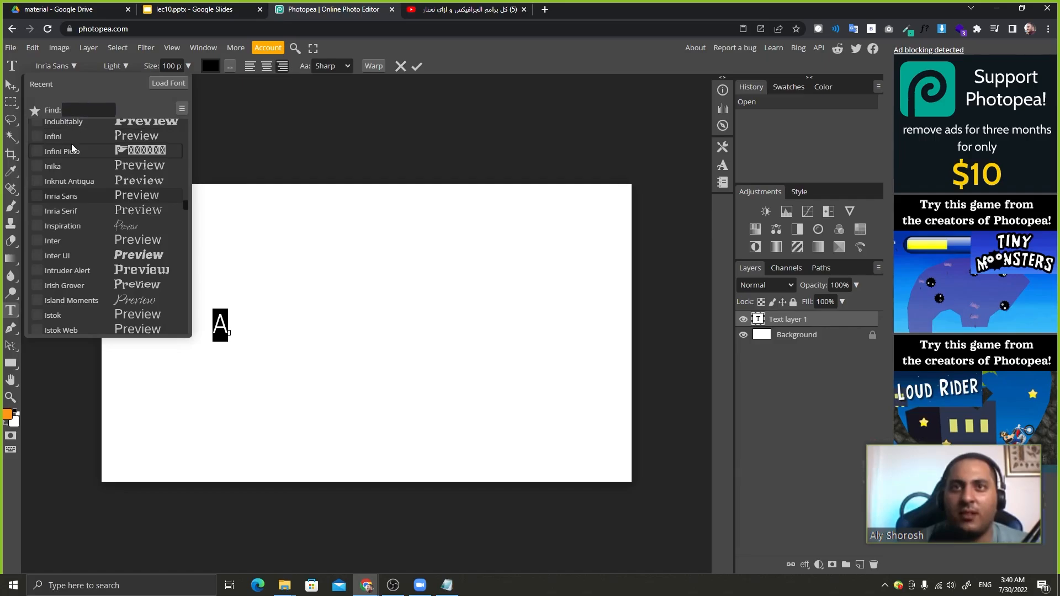
{"action": "scroll", "coordinate": [71, 157], "scroll_direction": "up", "scroll_amount": 4}
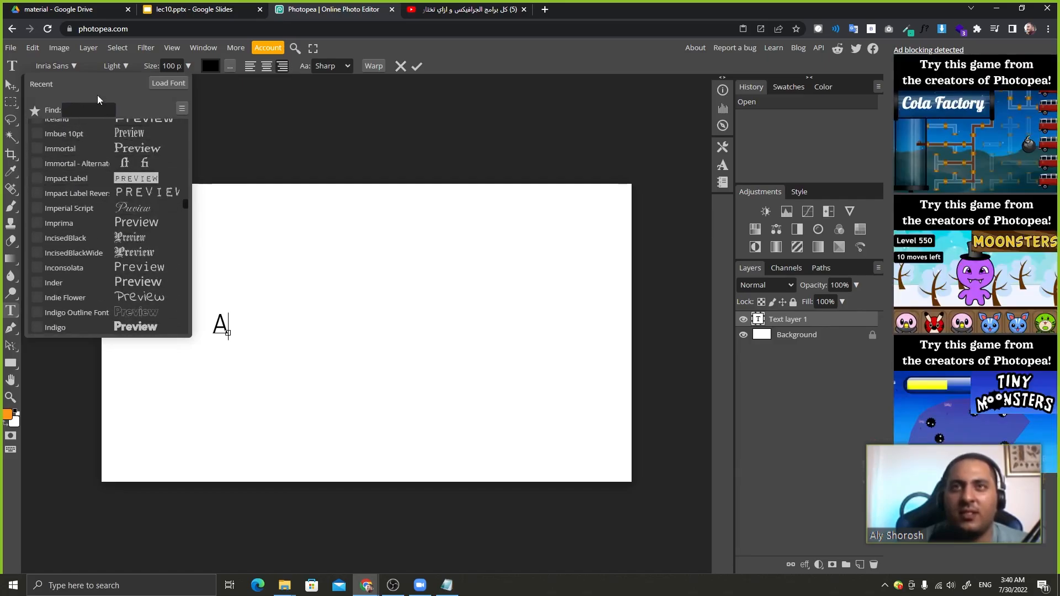
{"action": "left_click", "coordinate": [97, 110]}
{"action": "type", "text": "AR"}
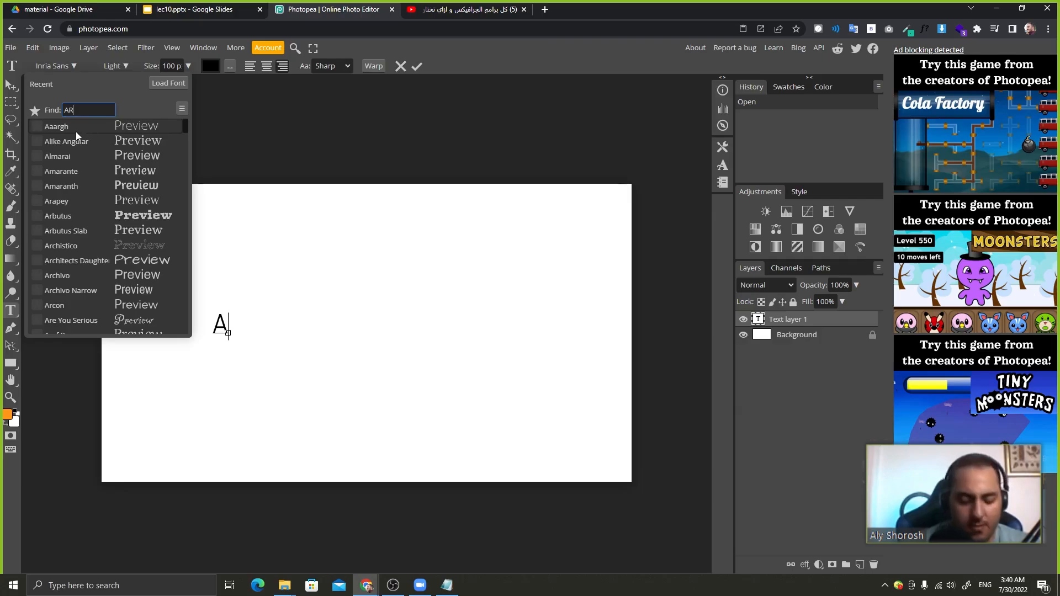
{"action": "type", "text": "IA"}
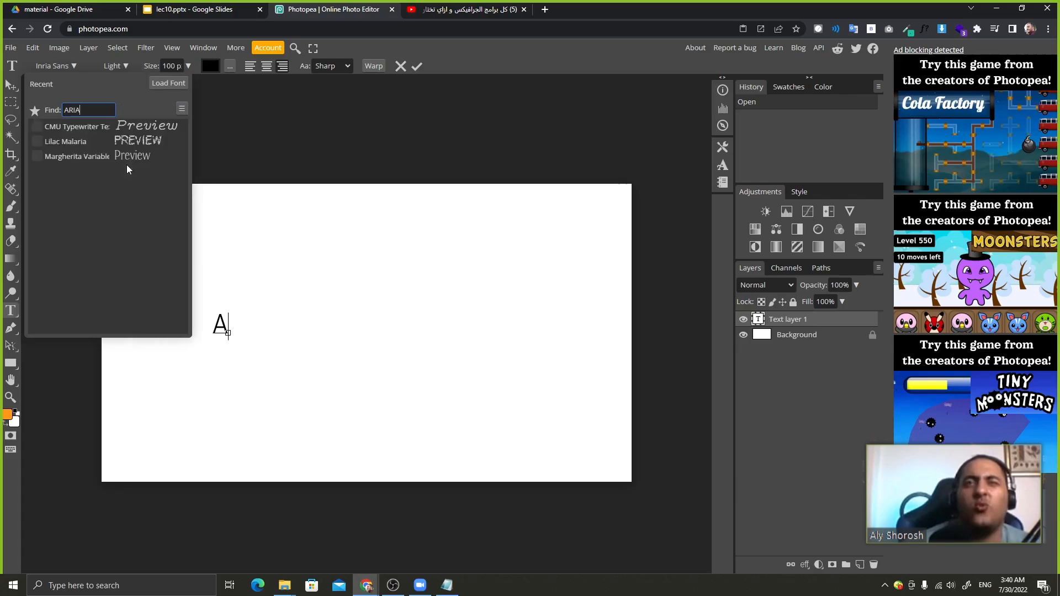
{"action": "key", "text": "BackSpace"}
{"action": "key", "text": "BackSpace"}
{"action": "key", "text": "BackSpace"}
{"action": "key", "text": "BackSpace"}
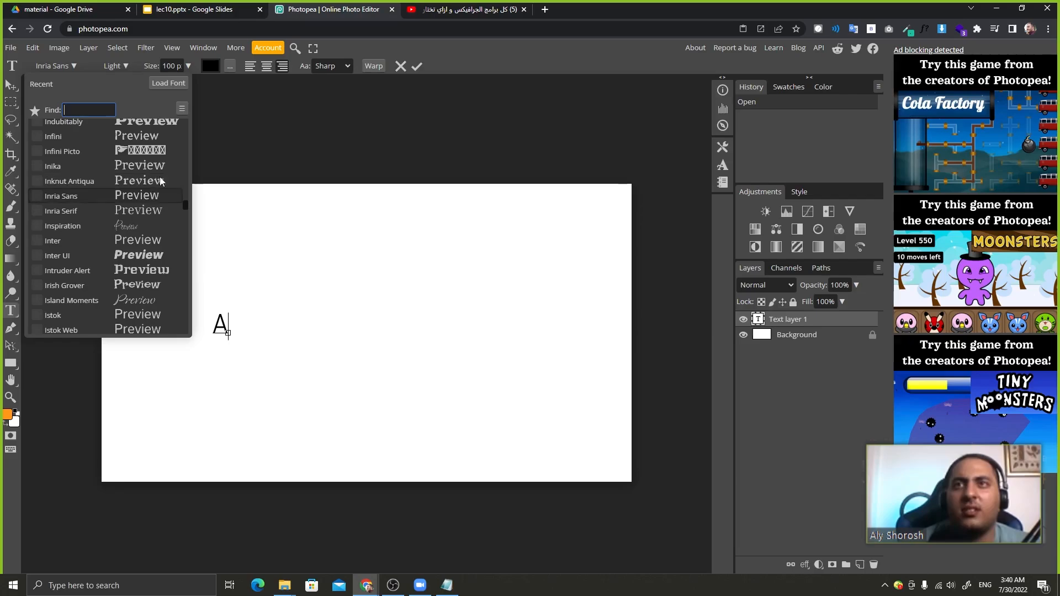
{"action": "left_click", "coordinate": [123, 67]}
{"action": "left_click", "coordinate": [127, 143]}
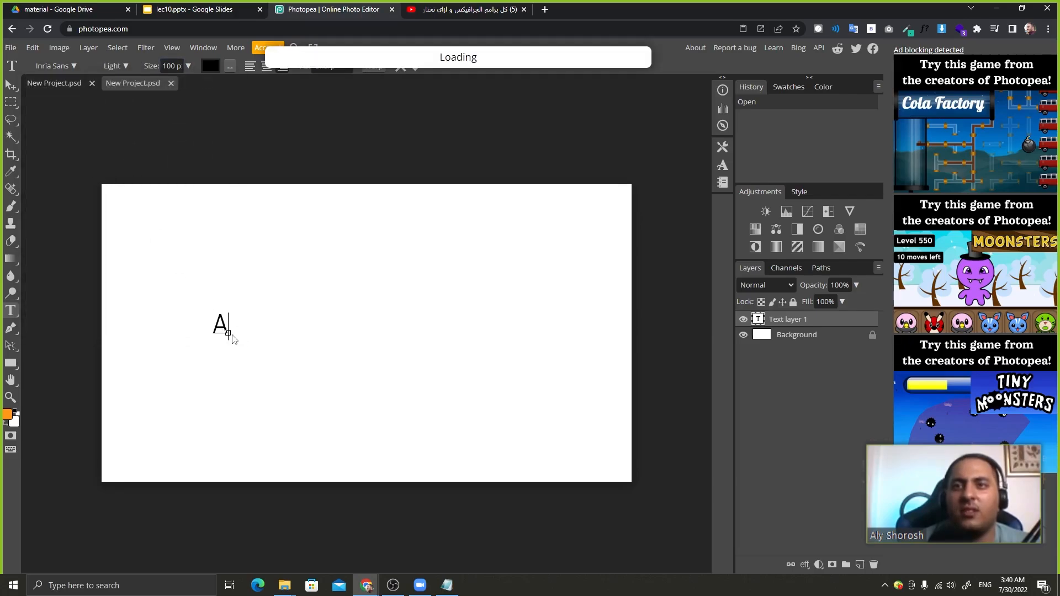
Correct the text to a single bold 'A' and commit the layer.
{"action": "type", "text": "AA"}
{"action": "key", "text": "ctrl+a"}
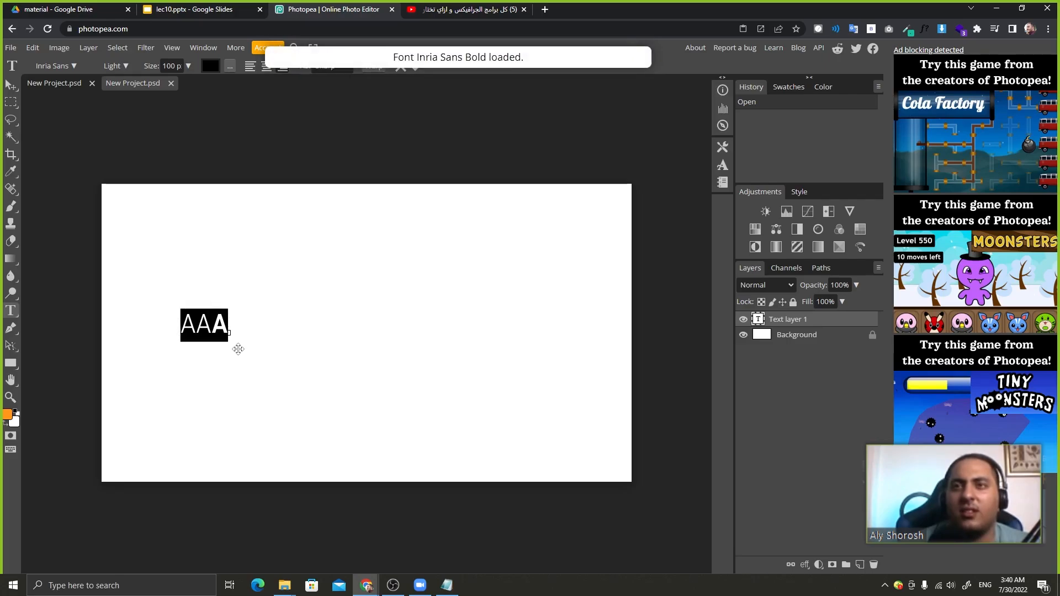
{"action": "type", "text": "a"}
{"action": "key", "text": "BackSpace"}
{"action": "type", "text": "A"}
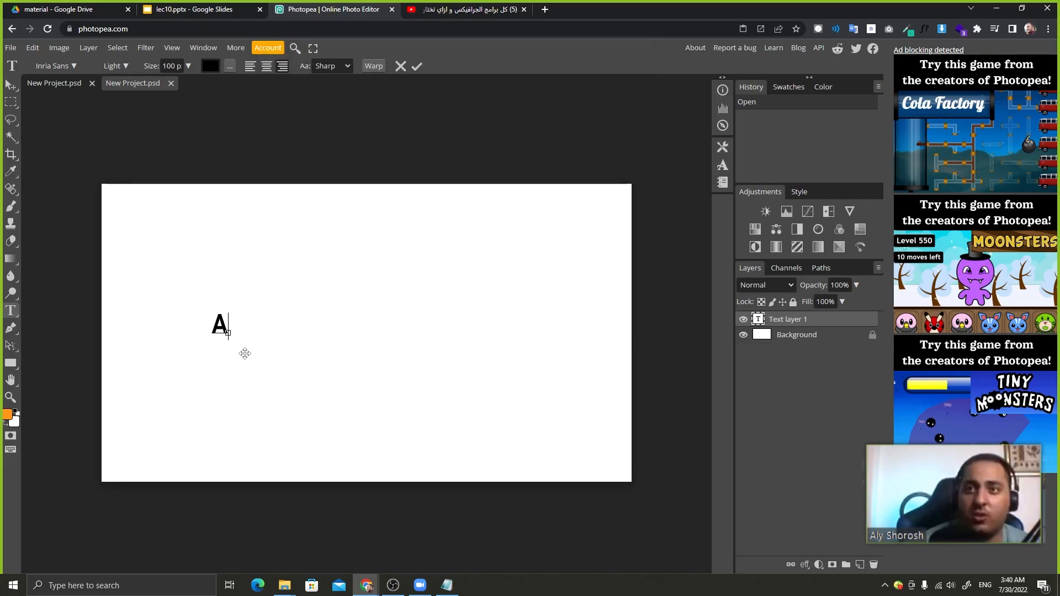
{"action": "key", "text": "ctrl+a"}
{"action": "left_click", "coordinate": [418, 69]}
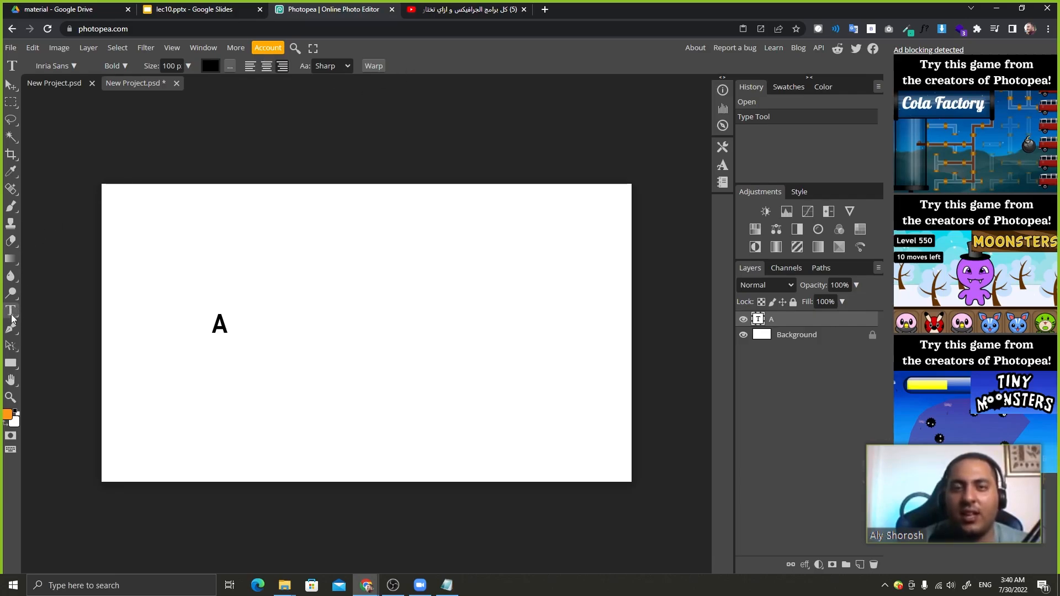
Add separate 'L' and 'Y' text layers to the right, then select all three letters.
{"action": "left_click", "coordinate": [267, 325]}
{"action": "type", "text": "L"}
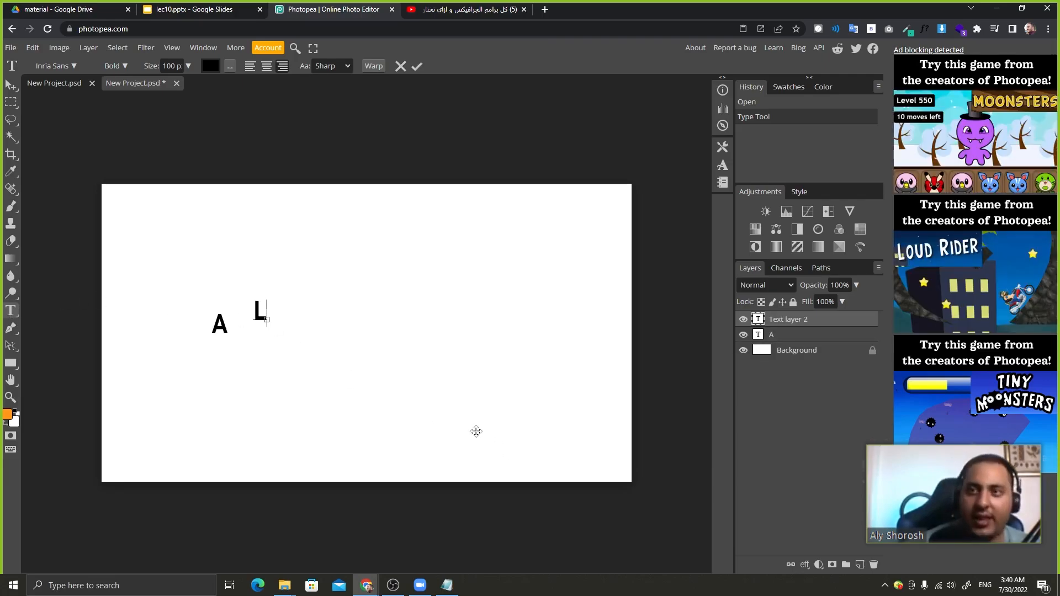
{"action": "left_click", "coordinate": [417, 65]}
{"action": "left_click", "coordinate": [356, 296]}
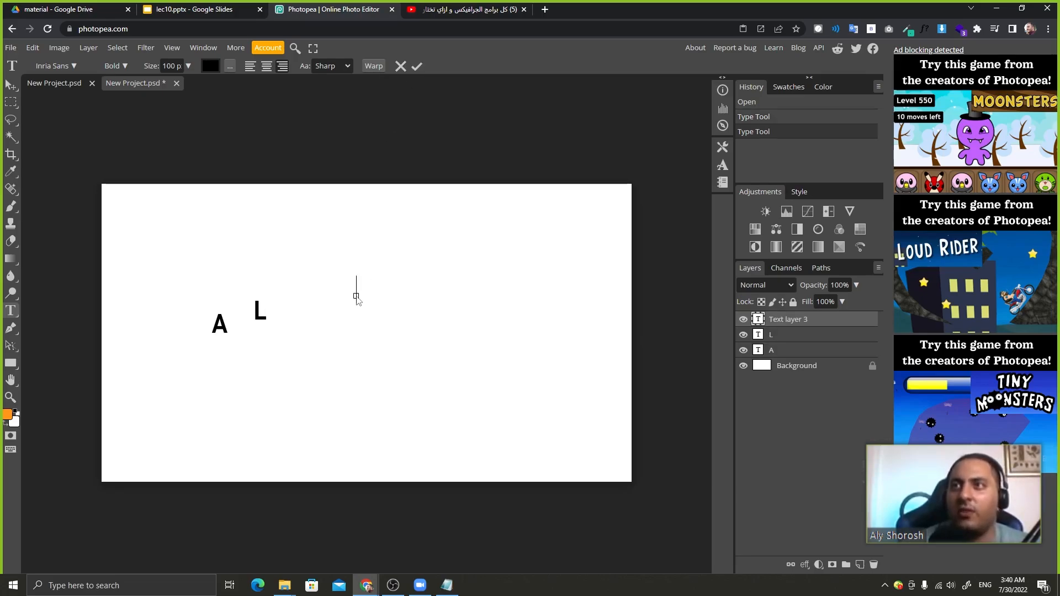
{"action": "type", "text": "Y"}
{"action": "left_click", "coordinate": [417, 66]}
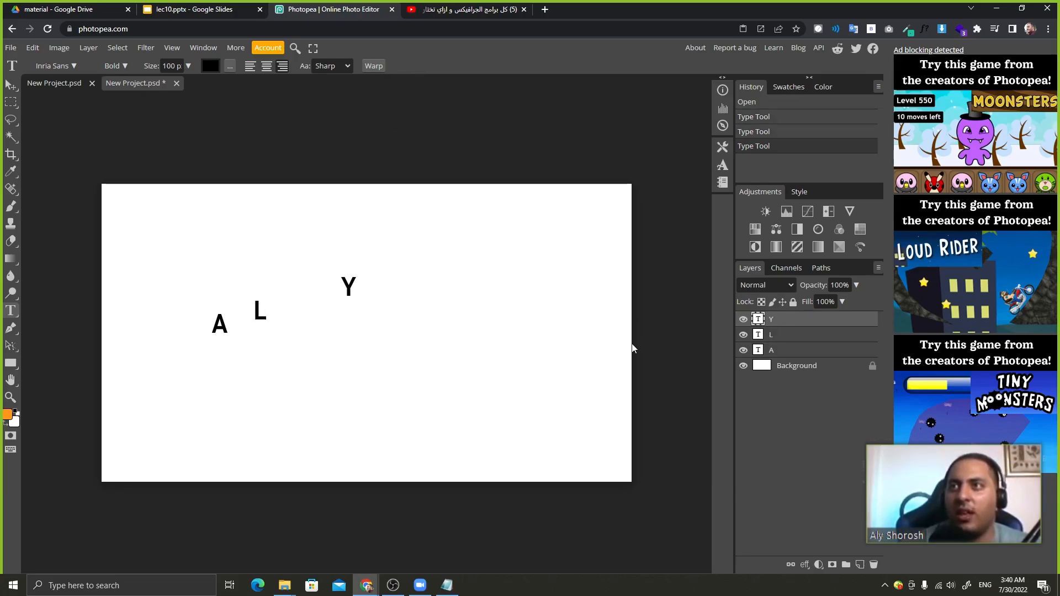
{"action": "left_click", "coordinate": [798, 355], "text": "shift"}
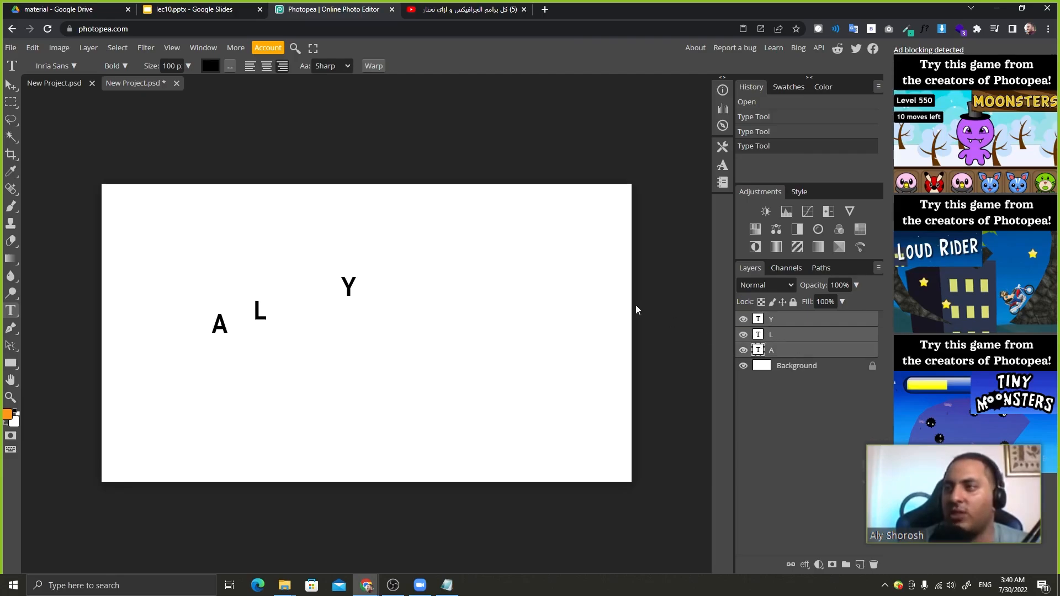
{"action": "left_click", "coordinate": [11, 85]}
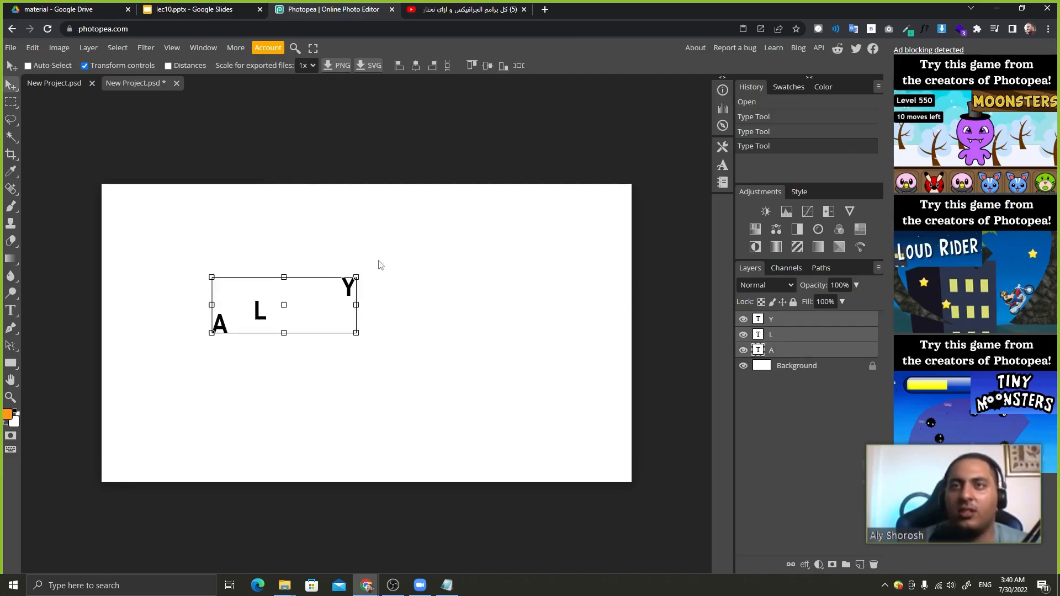
Enlarge the three letters and centre them horizontally and vertically on the canvas.
{"action": "left_click_drag", "start_coordinate": [356, 332], "coordinate": [666, 503]}
{"action": "left_click_drag", "start_coordinate": [414, 253], "coordinate": [534, 234]}
{"action": "left_click", "coordinate": [447, 66]}
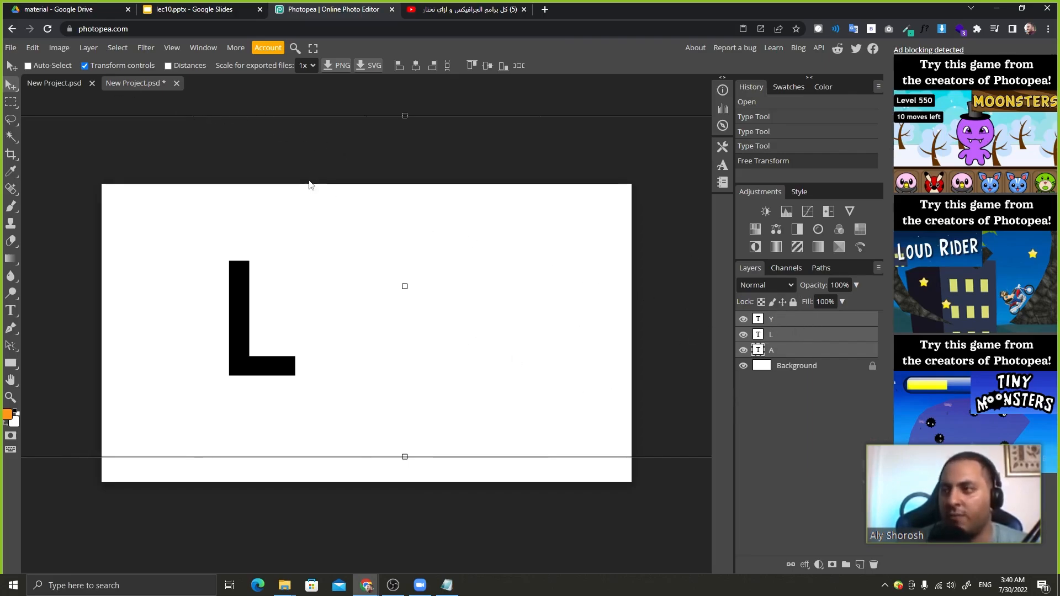
{"action": "left_click", "coordinate": [416, 66]}
{"action": "left_click_drag", "start_coordinate": [468, 286], "coordinate": [469, 307]}
{"action": "key", "text": "Escape"}
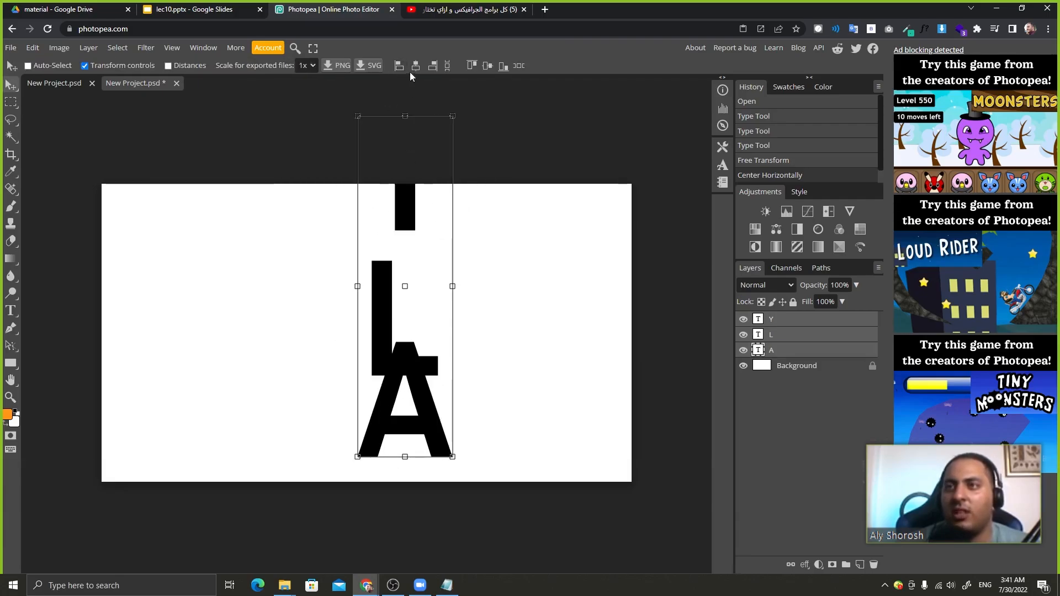
{"action": "left_click", "coordinate": [486, 65]}
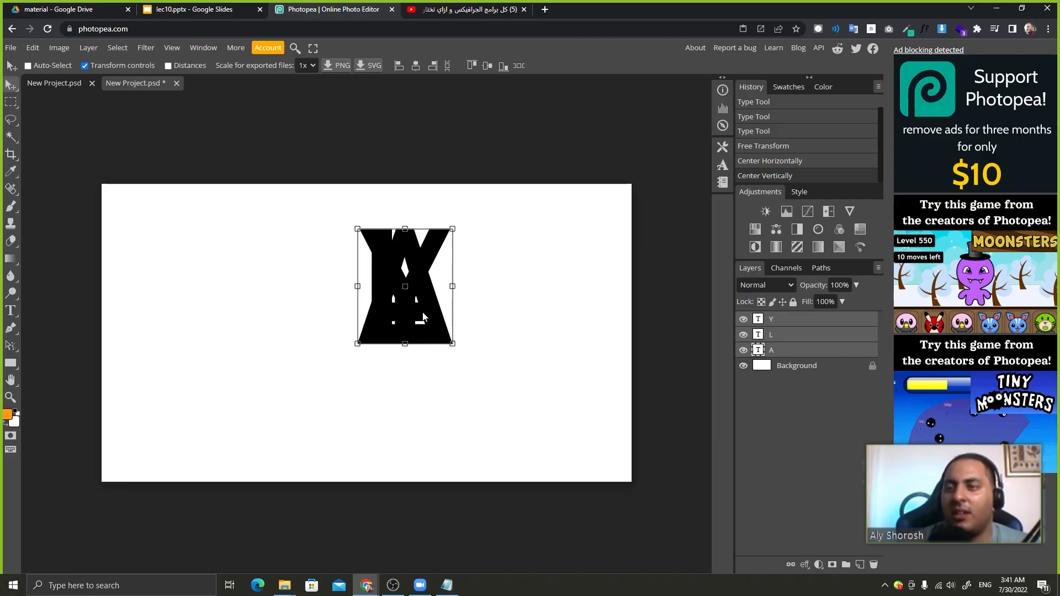
Rescale the group to about 185%, then shift the A left so the letters overlap.
{"action": "left_click_drag", "start_coordinate": [435, 263], "coordinate": [386, 310]}
{"action": "left_click_drag", "start_coordinate": [404, 274], "coordinate": [463, 250]}
{"action": "mouse_move", "coordinate": [392, 329]}
{"action": "left_mouse_down"}
{"action": "mouse_move", "coordinate": [412, 329]}
{"action": "mouse_move", "coordinate": [389, 327]}
{"action": "left_mouse_up"}
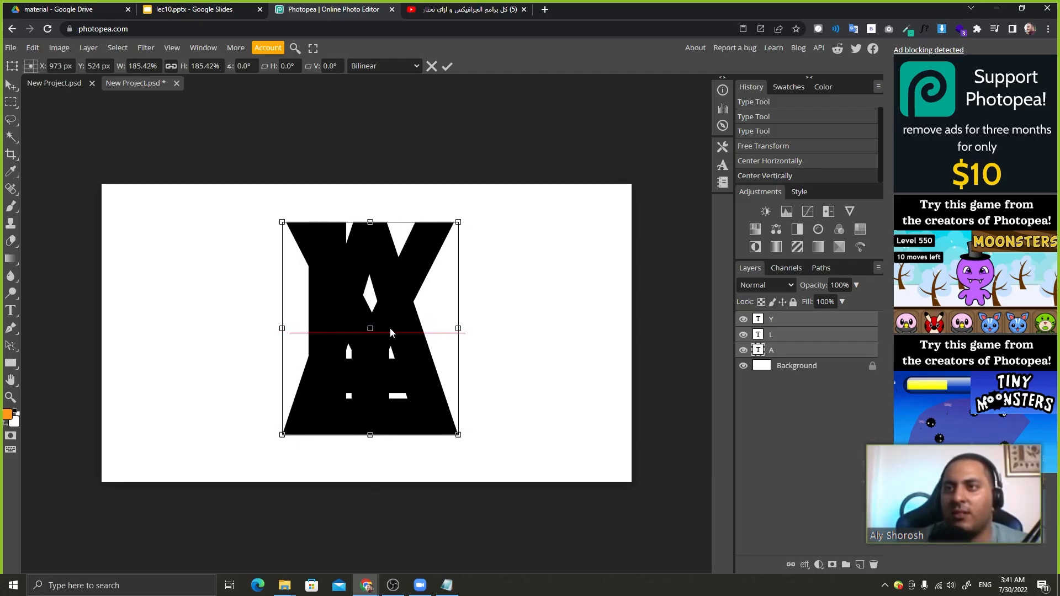
{"action": "left_click", "coordinate": [447, 66]}
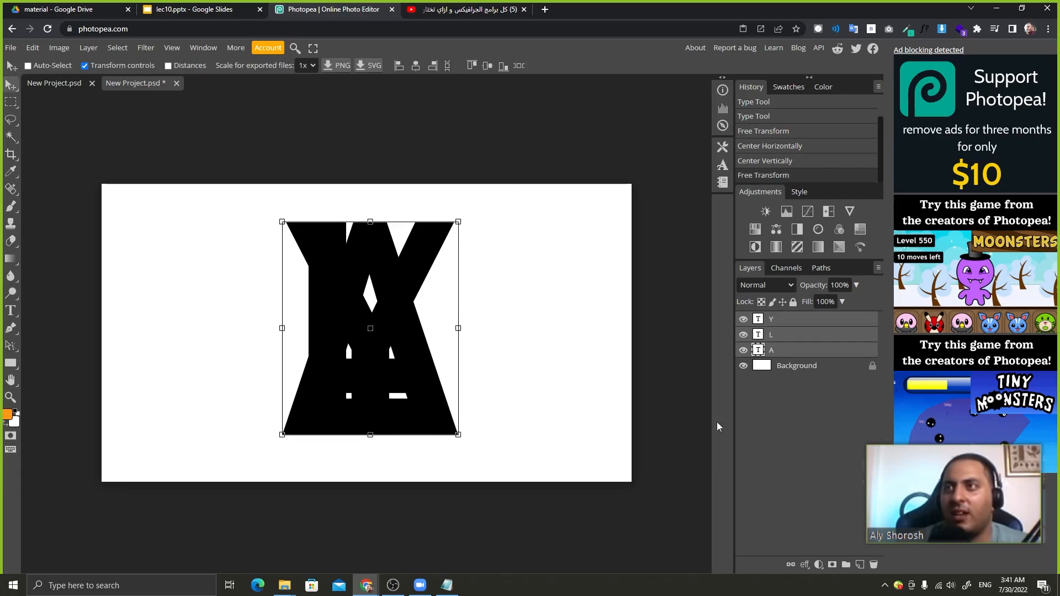
{"action": "left_click", "coordinate": [800, 350]}
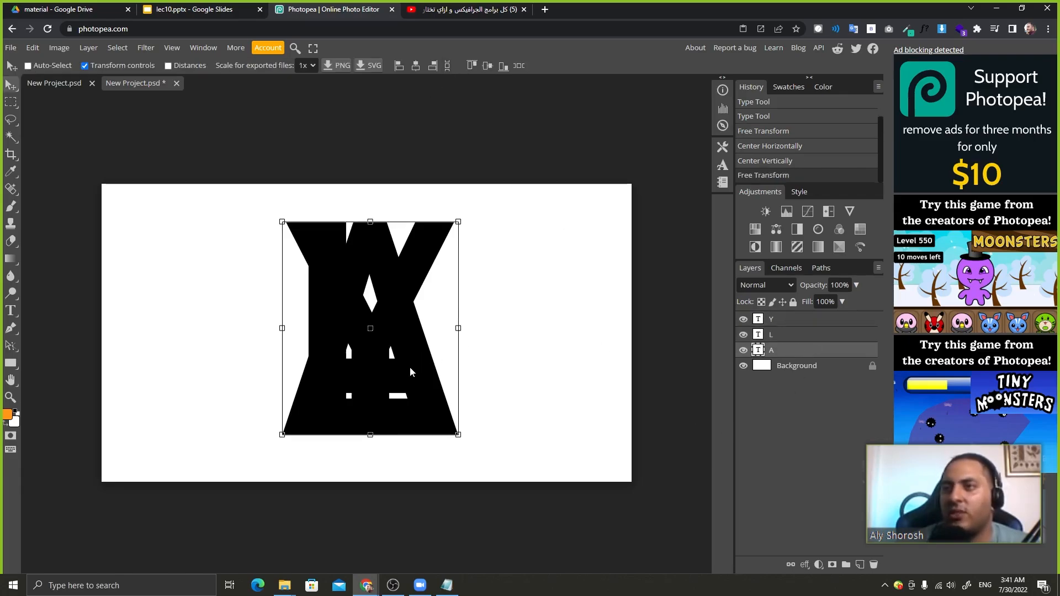
{"action": "mouse_move", "coordinate": [409, 367]}
{"action": "left_mouse_down"}
{"action": "mouse_move", "coordinate": [306, 369]}
{"action": "mouse_move", "coordinate": [423, 373]}
{"action": "left_mouse_up"}
{"action": "left_click", "coordinate": [793, 320]}
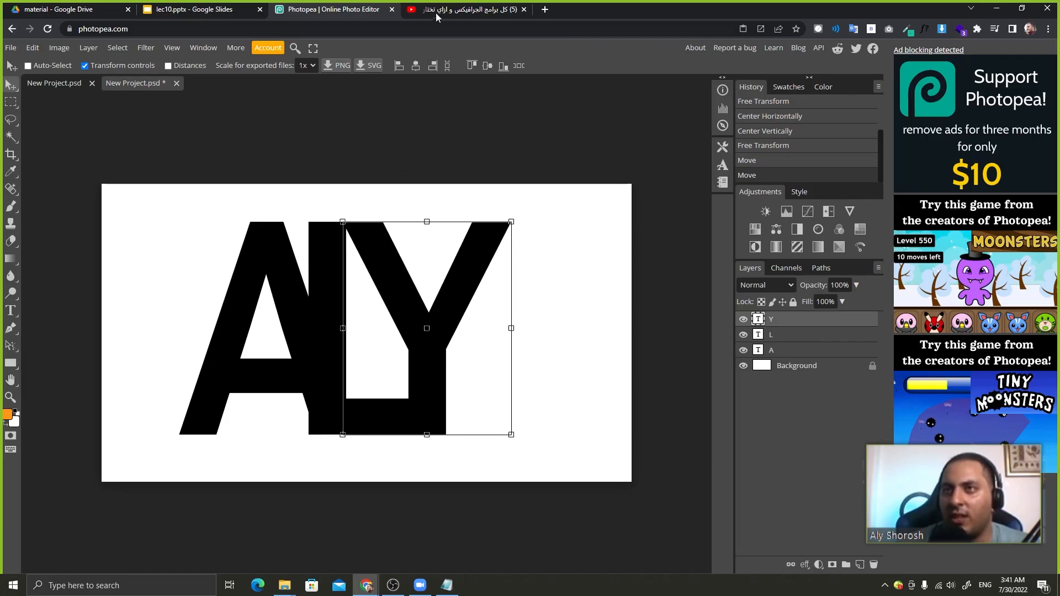
{"action": "left_click", "coordinate": [211, 11]}
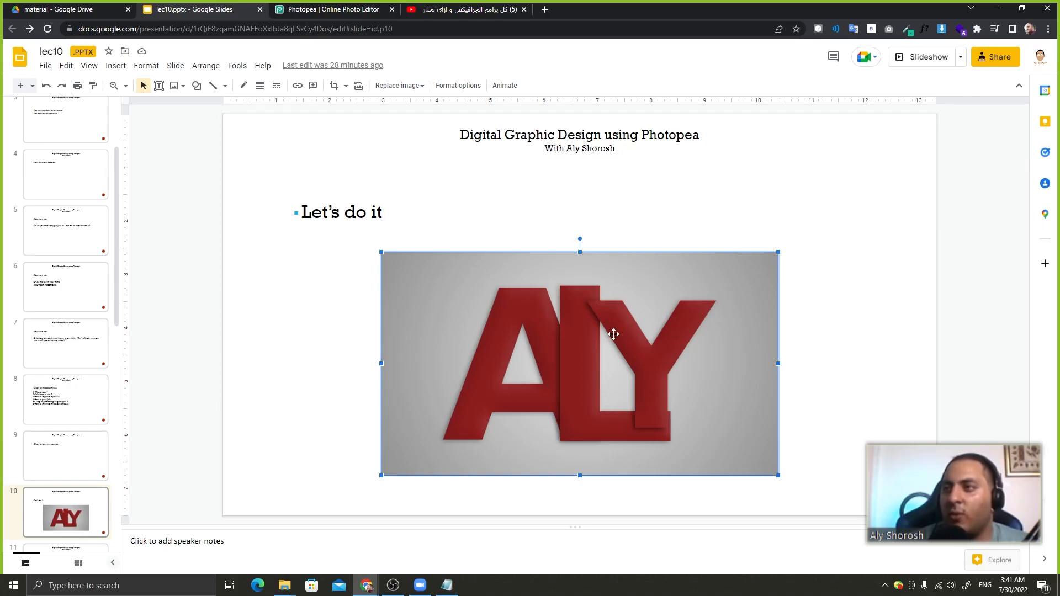
{"action": "left_click", "coordinate": [346, 4]}
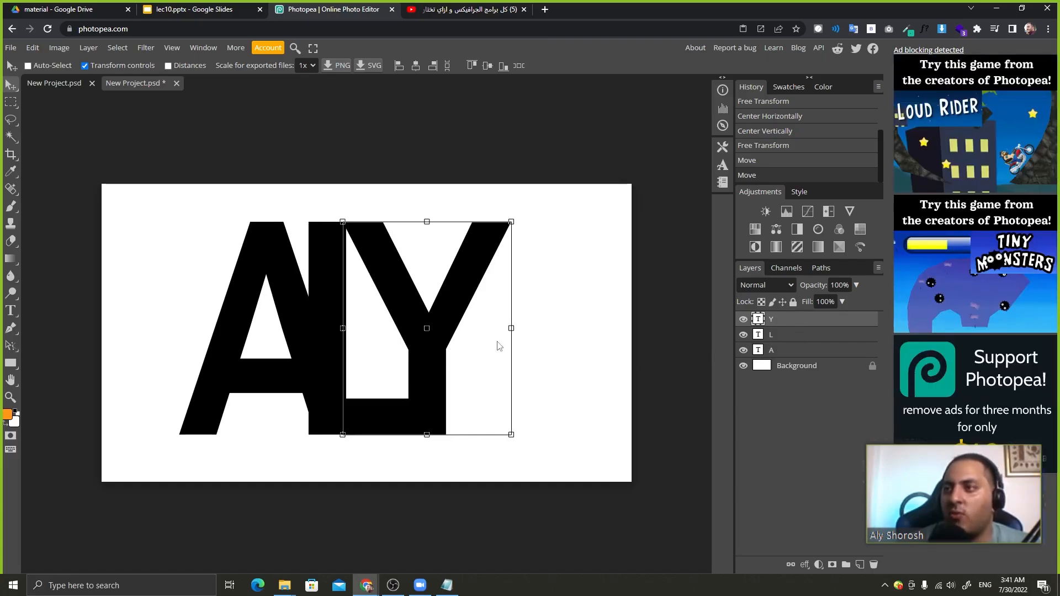
Nudge the Y slightly left after checking its text.
{"action": "double_click", "coordinate": [425, 356]}
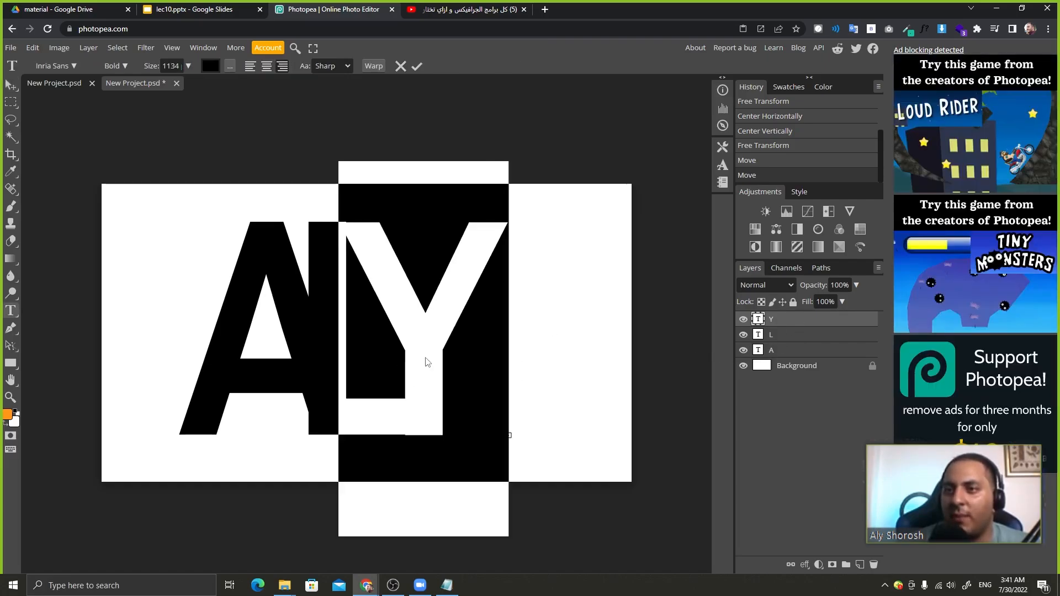
{"action": "left_click", "coordinate": [397, 66]}
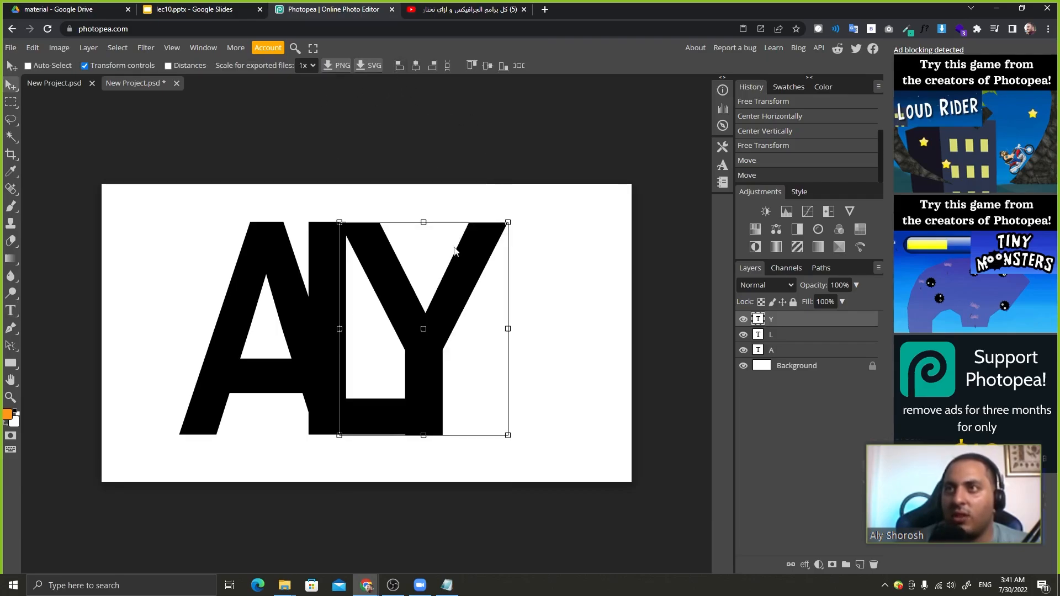
{"action": "left_click_drag", "start_coordinate": [432, 393], "coordinate": [427, 398]}
{"action": "key", "text": "ctrl+z"}
{"action": "key", "text": "ctrl+shift+z"}
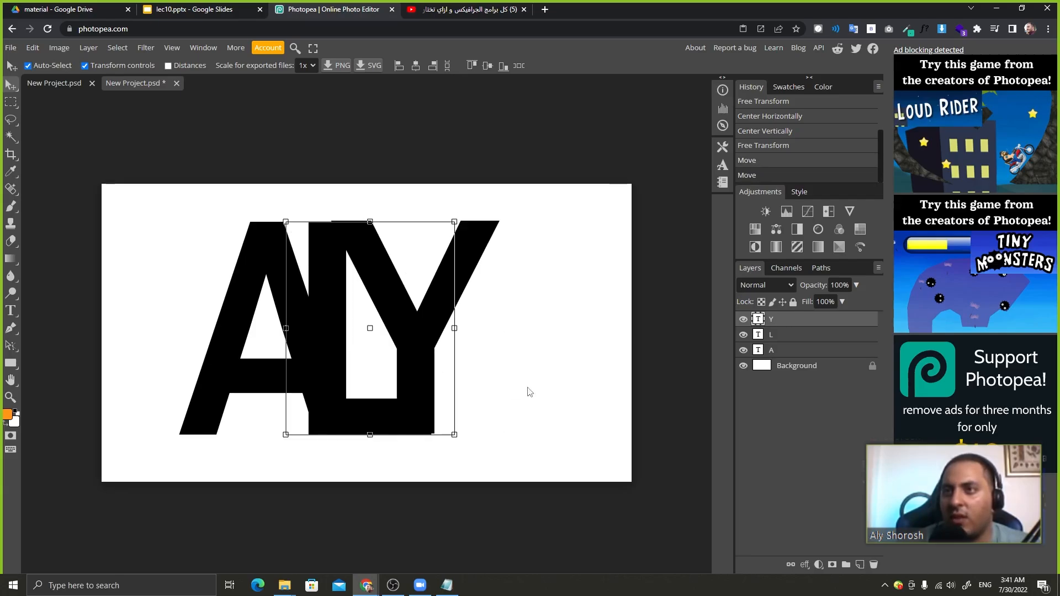
Select the A, L and Y layers and align their bottom edges.
{"action": "left_click", "coordinate": [775, 369]}
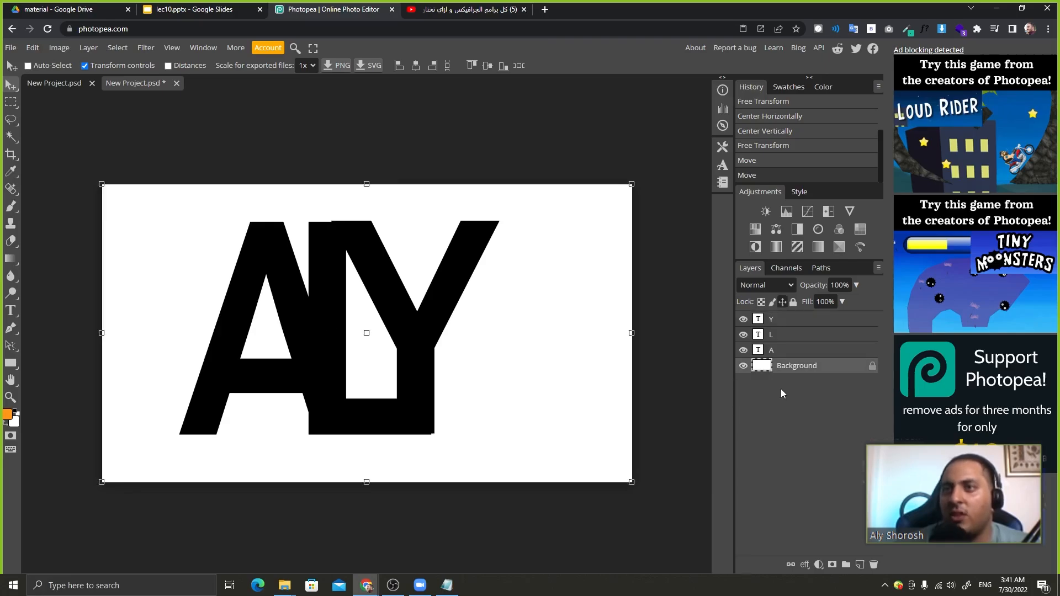
{"action": "left_click", "coordinate": [783, 319]}
{"action": "left_click", "coordinate": [784, 334], "text": "shift"}
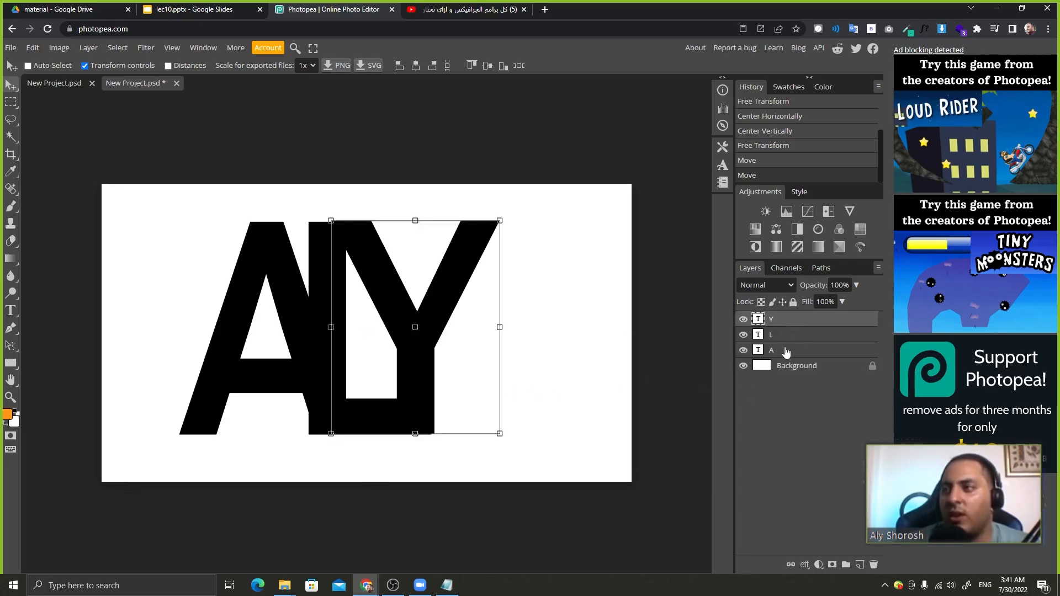
{"action": "left_click", "coordinate": [783, 350], "text": "shift"}
{"action": "left_click", "coordinate": [500, 69]}
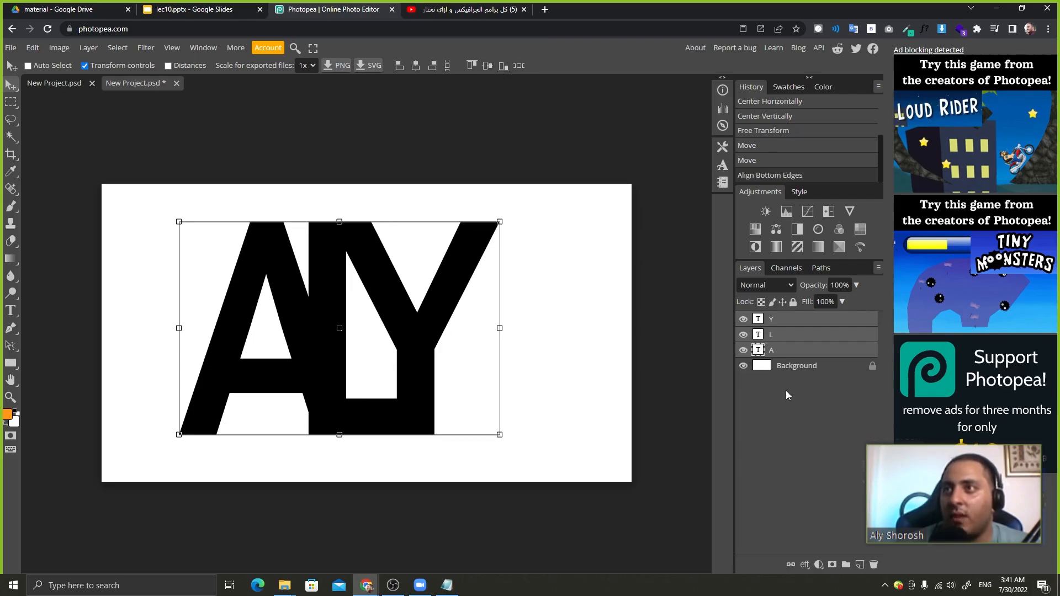
Open the Y layer's Layer Style dialog and move it off the letters.
{"action": "left_click", "coordinate": [817, 336]}
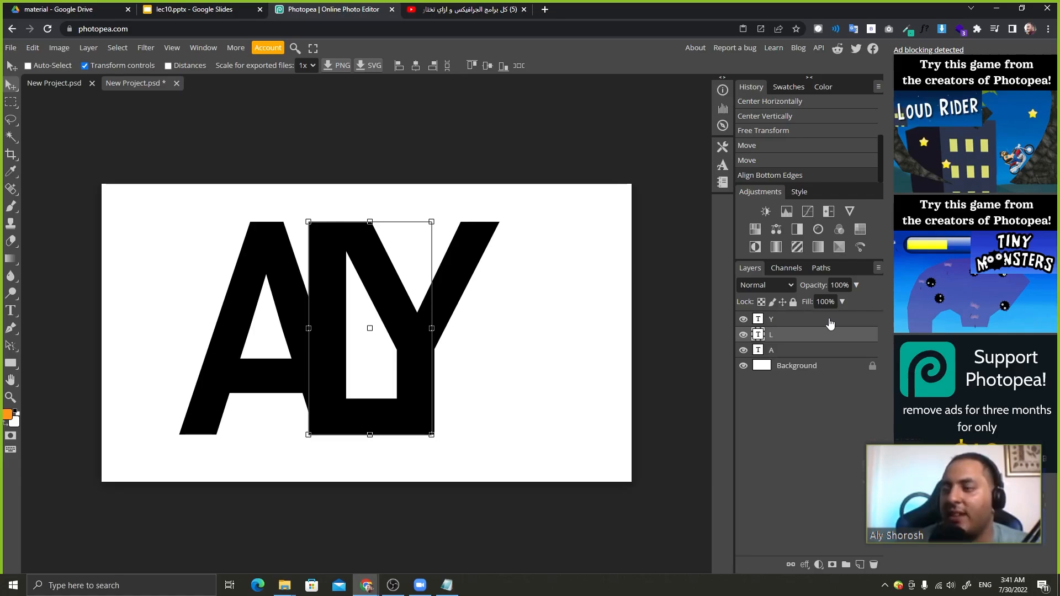
{"action": "double_click", "coordinate": [830, 324]}
{"action": "left_click_drag", "start_coordinate": [247, 138], "coordinate": [741, 163]}
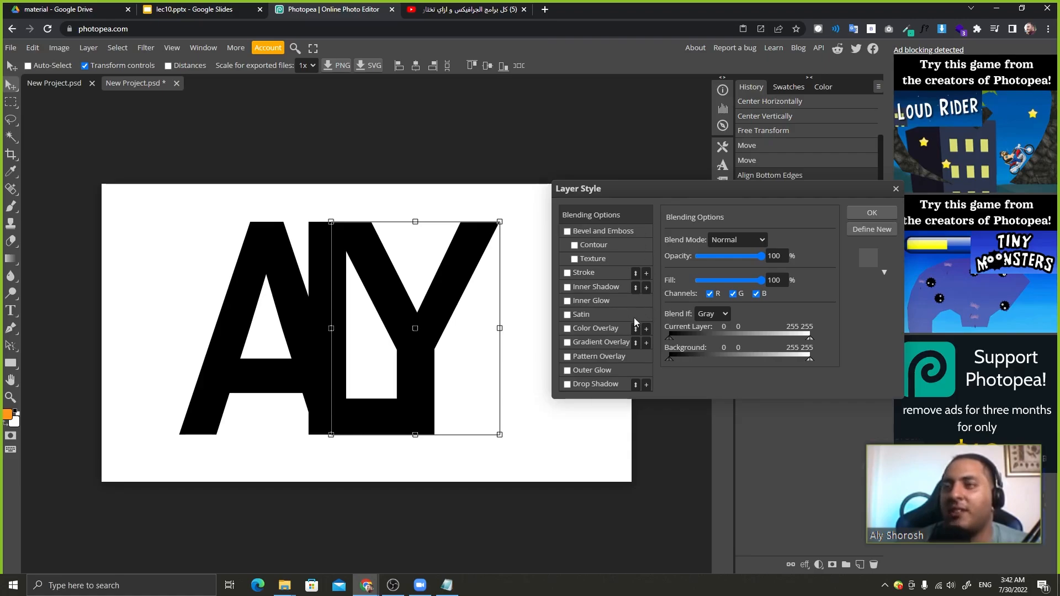
Apply a dark red #801515 Color Overlay to the Y.
{"action": "left_click", "coordinate": [597, 329]}
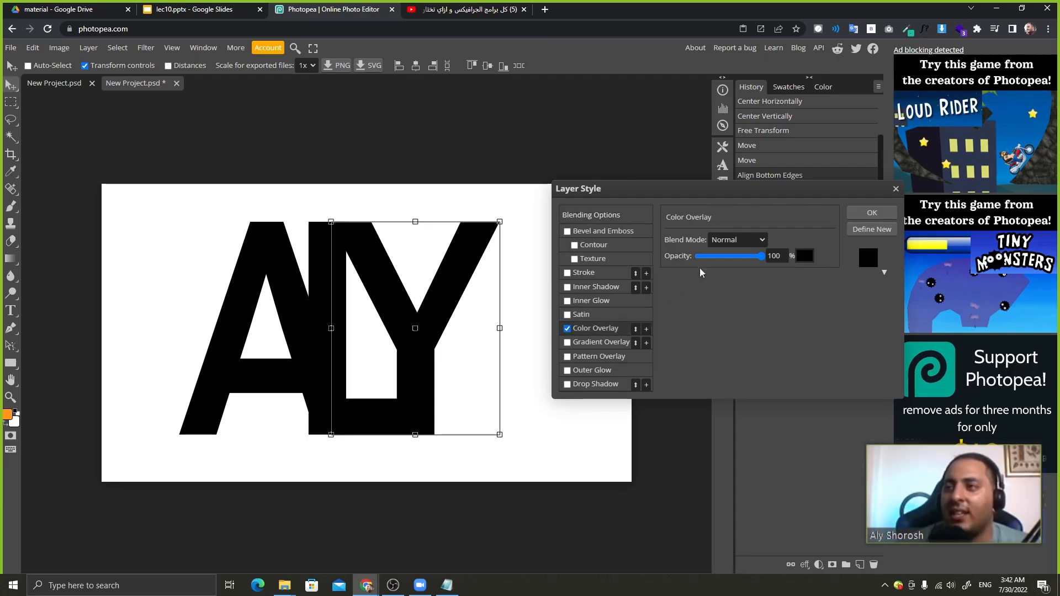
{"action": "left_click", "coordinate": [804, 256]}
{"action": "left_click", "coordinate": [206, 189]}
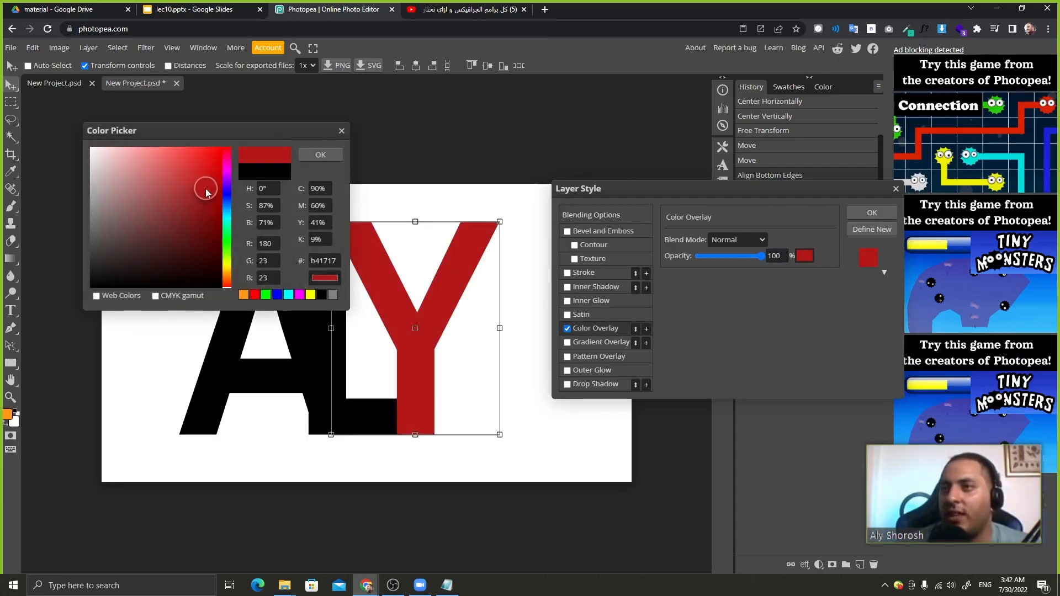
{"action": "left_click_drag", "start_coordinate": [196, 211], "coordinate": [201, 217]}
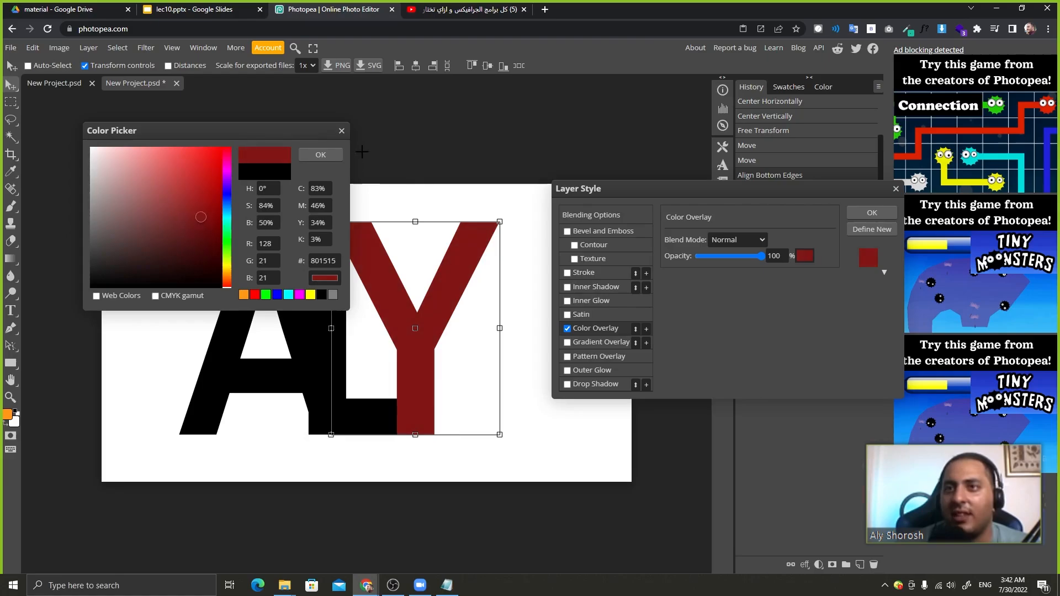
{"action": "left_click", "coordinate": [317, 158]}
Enable Drop Shadow on the Y with 7 px distance and 7% spread.
{"action": "left_click", "coordinate": [601, 383]}
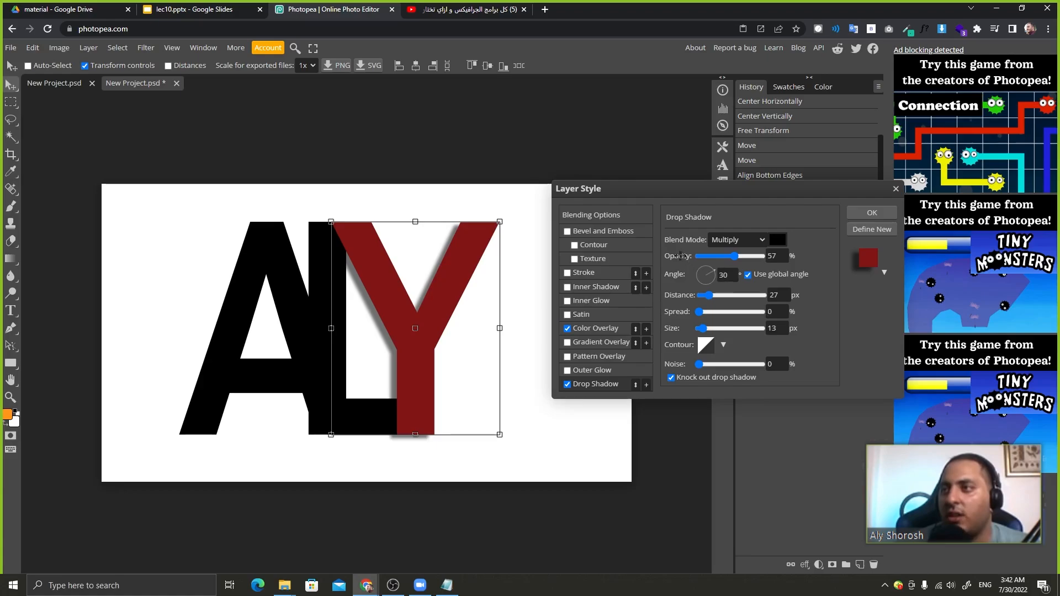
{"action": "left_click_drag", "start_coordinate": [672, 297], "coordinate": [667, 295]}
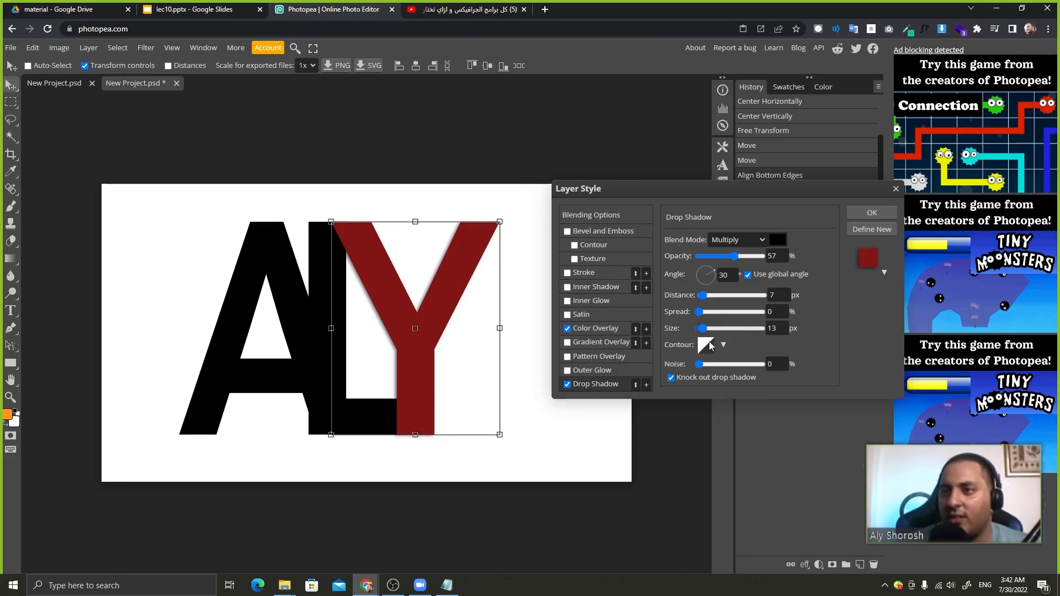
{"action": "left_click_drag", "start_coordinate": [681, 306], "coordinate": [687, 313]}
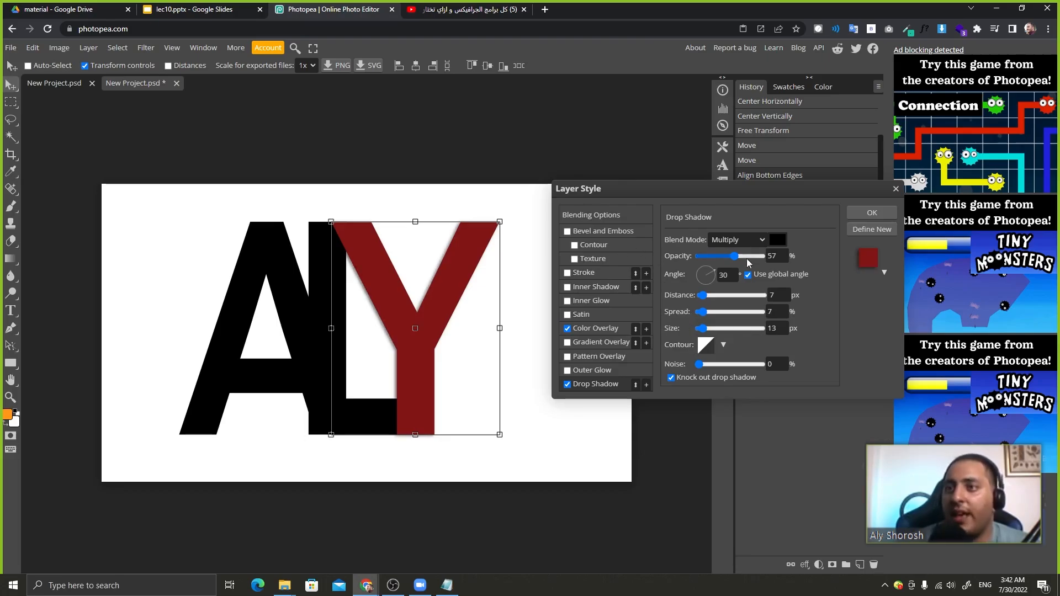
Give the Y a Bevel and Emboss of 107 px size and 25% depth, then apply the style.
{"action": "left_click", "coordinate": [588, 232]}
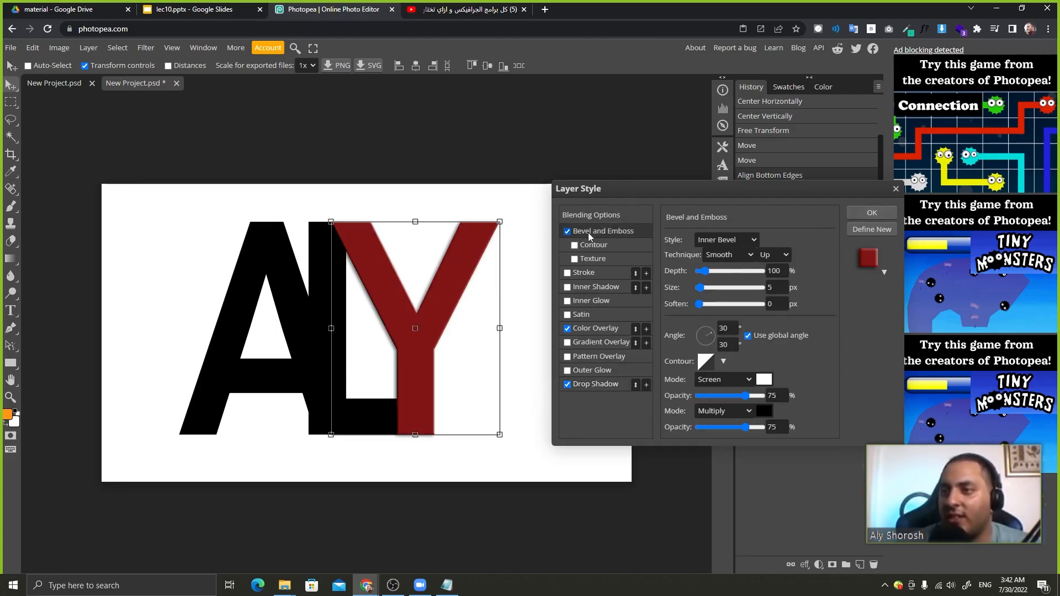
{"action": "mouse_move", "coordinate": [691, 288]}
{"action": "left_mouse_down"}
{"action": "mouse_move", "coordinate": [710, 293]}
{"action": "mouse_move", "coordinate": [678, 272]}
{"action": "left_mouse_up"}
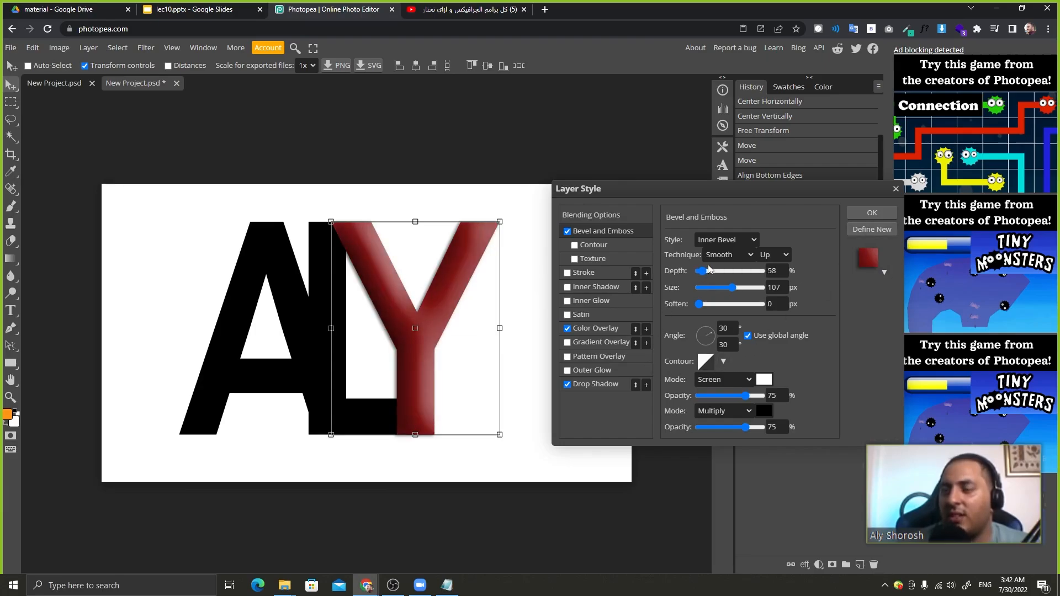
{"action": "left_click_drag", "start_coordinate": [707, 271], "coordinate": [702, 271]}
{"action": "left_click", "coordinate": [775, 270]}
{"action": "double_click", "coordinate": [774, 271]}
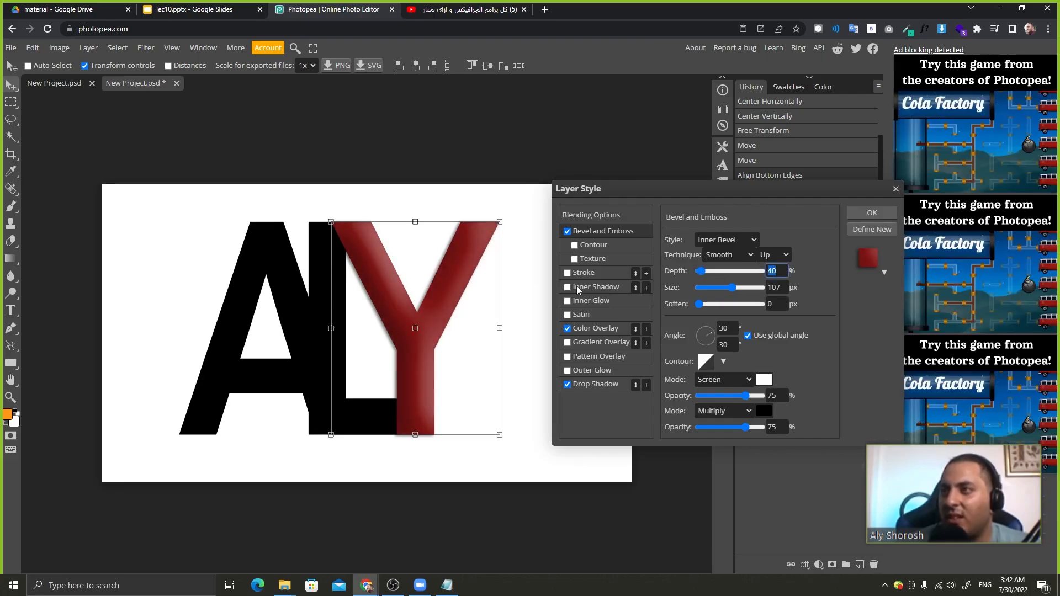
{"action": "type", "text": "25"}
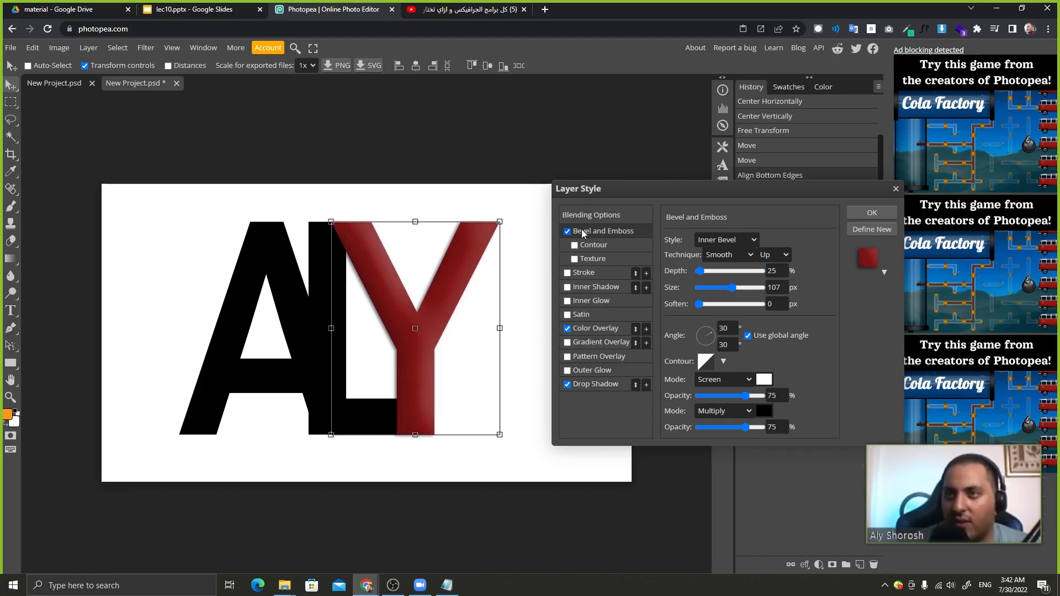
{"action": "left_click", "coordinate": [890, 212]}
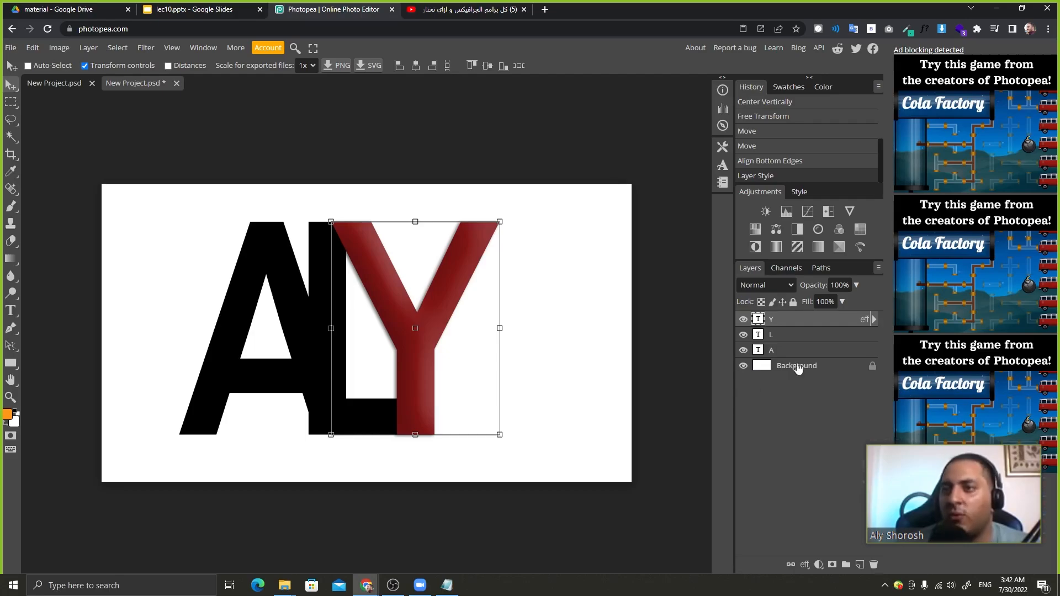
Copy the Y layer's style and paste it onto the L layer.
{"action": "right_click", "coordinate": [836, 321]}
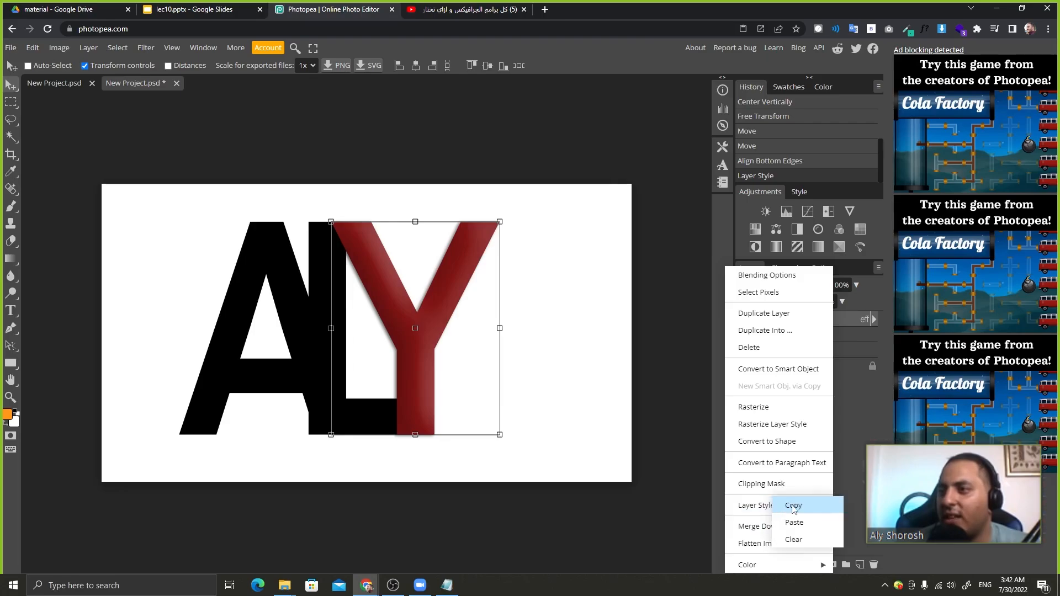
{"action": "left_click", "coordinate": [793, 506]}
{"action": "left_click", "coordinate": [793, 335]}
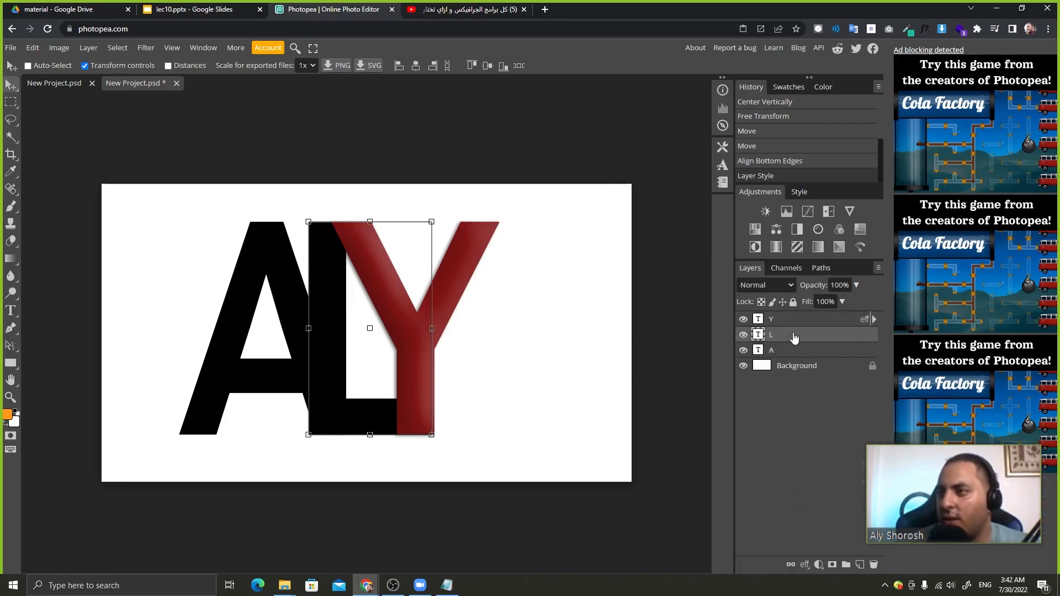
{"action": "right_click", "coordinate": [793, 335]}
{"action": "mouse_move", "coordinate": [731, 511]}
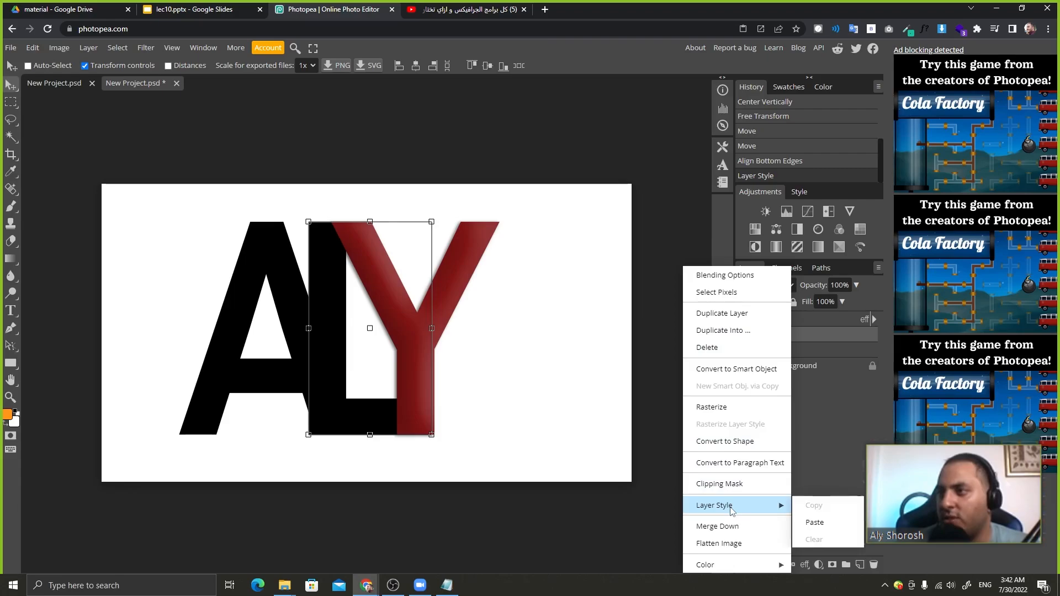
{"action": "left_click", "coordinate": [825, 523]}
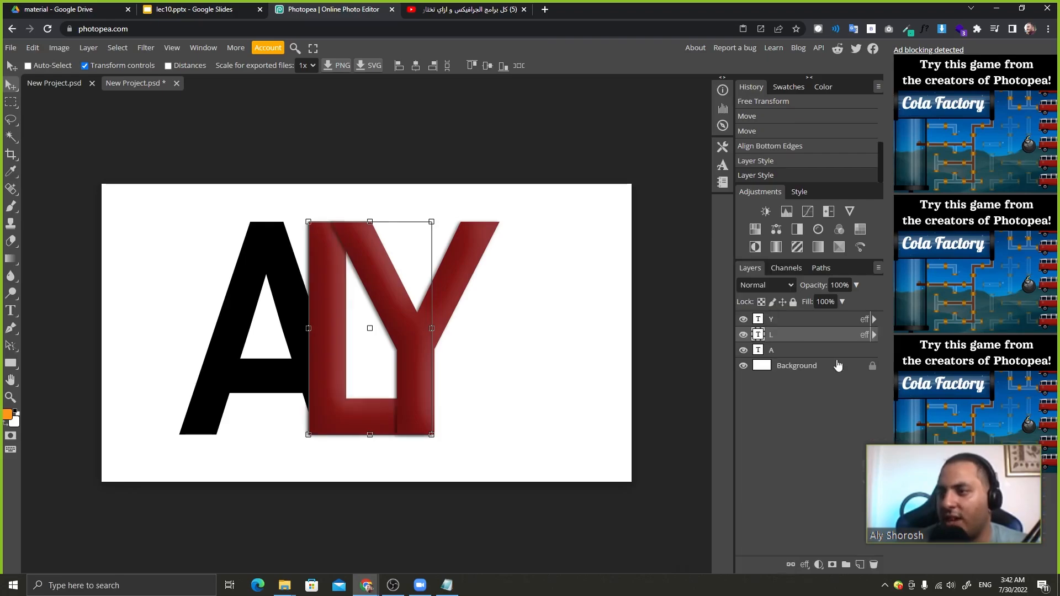
Paste the same red style onto the A layer and compare with the reference slide.
{"action": "left_click", "coordinate": [802, 358]}
{"action": "right_click", "coordinate": [802, 357]}
{"action": "mouse_move", "coordinate": [805, 287]}
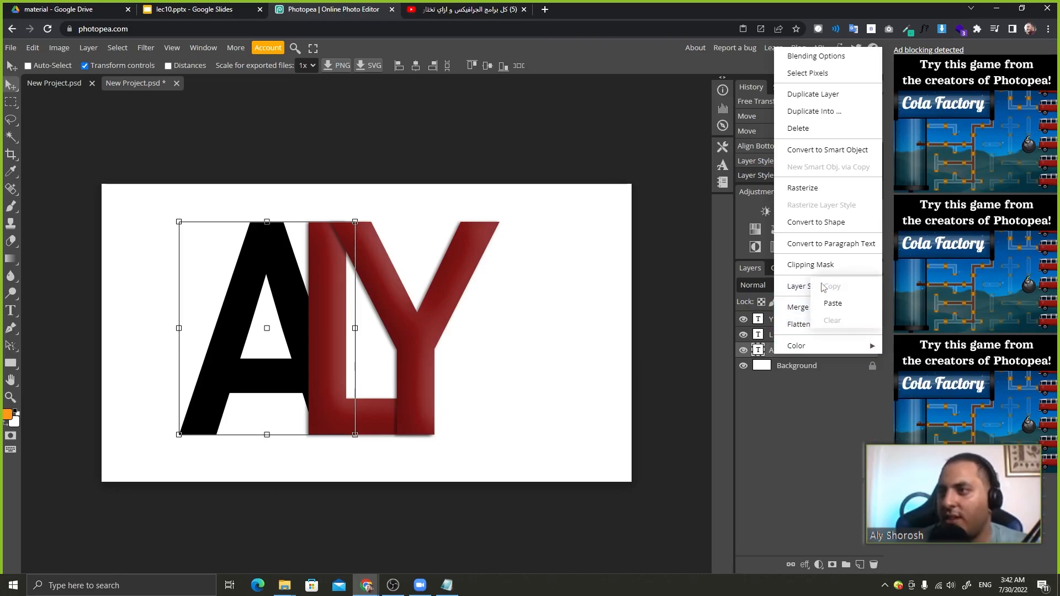
{"action": "left_click", "coordinate": [817, 308]}
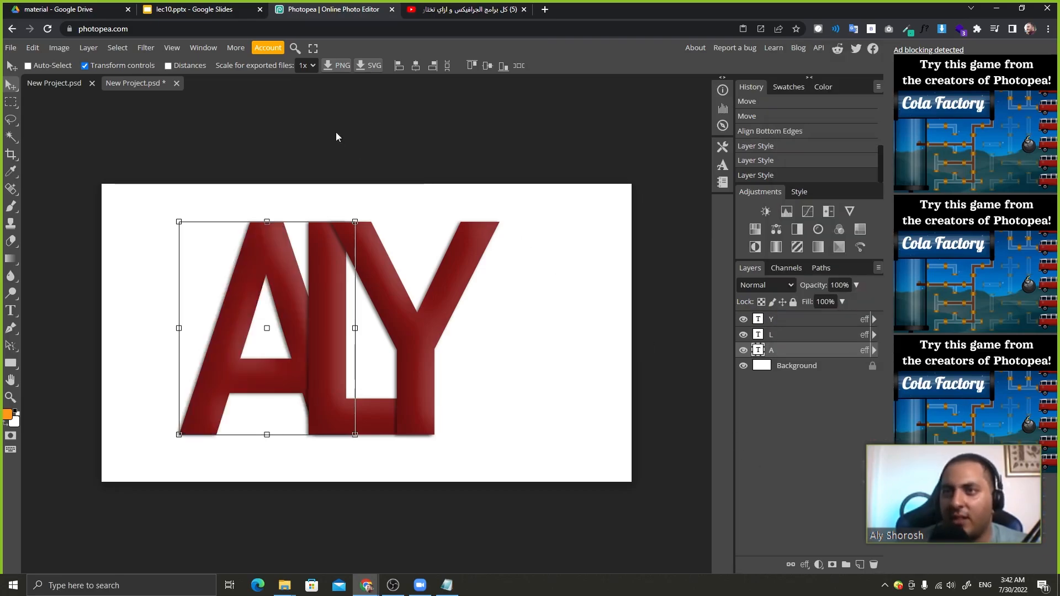
{"action": "left_click", "coordinate": [157, 9]}
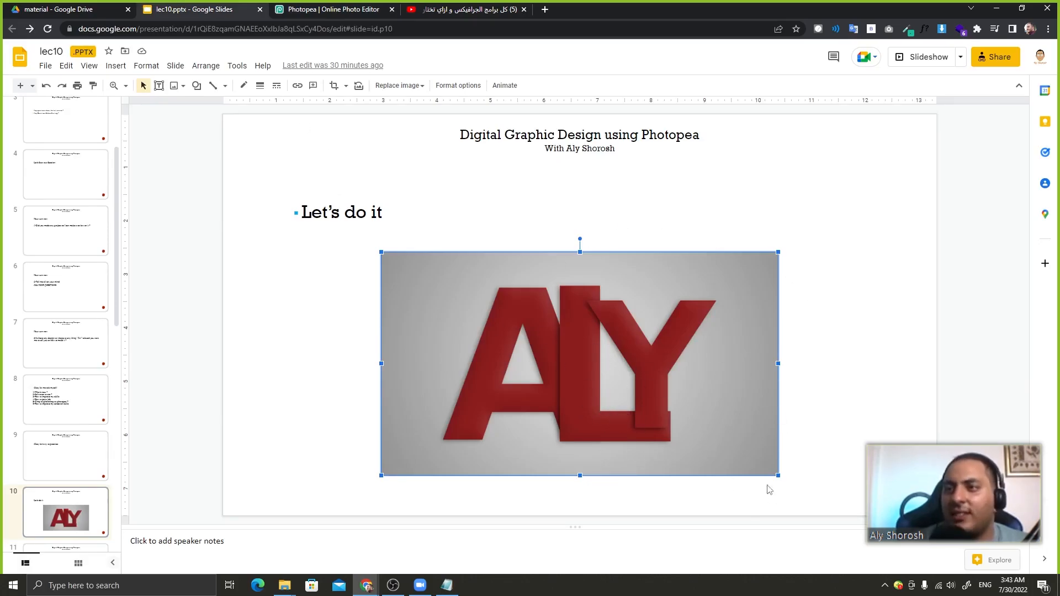
{"action": "left_click", "coordinate": [366, 8]}
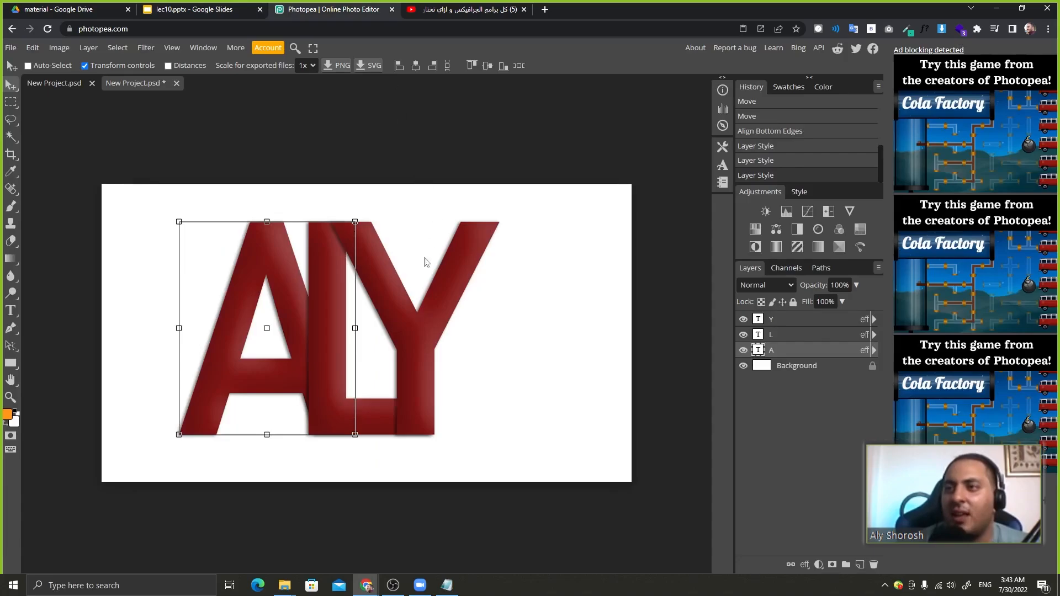
Move the three selected ALY letter layers right to centre the logo on the canvas.
{"action": "left_click", "coordinate": [796, 320], "text": "shift"}
{"action": "left_click_drag", "start_coordinate": [415, 372], "coordinate": [446, 371]}
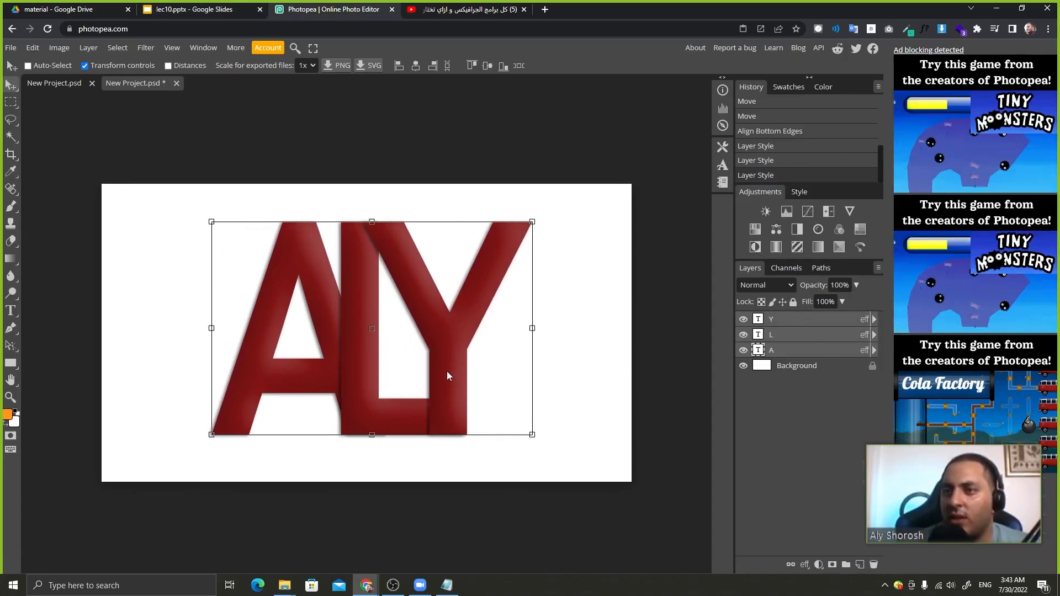
{"action": "left_click", "coordinate": [789, 366]}
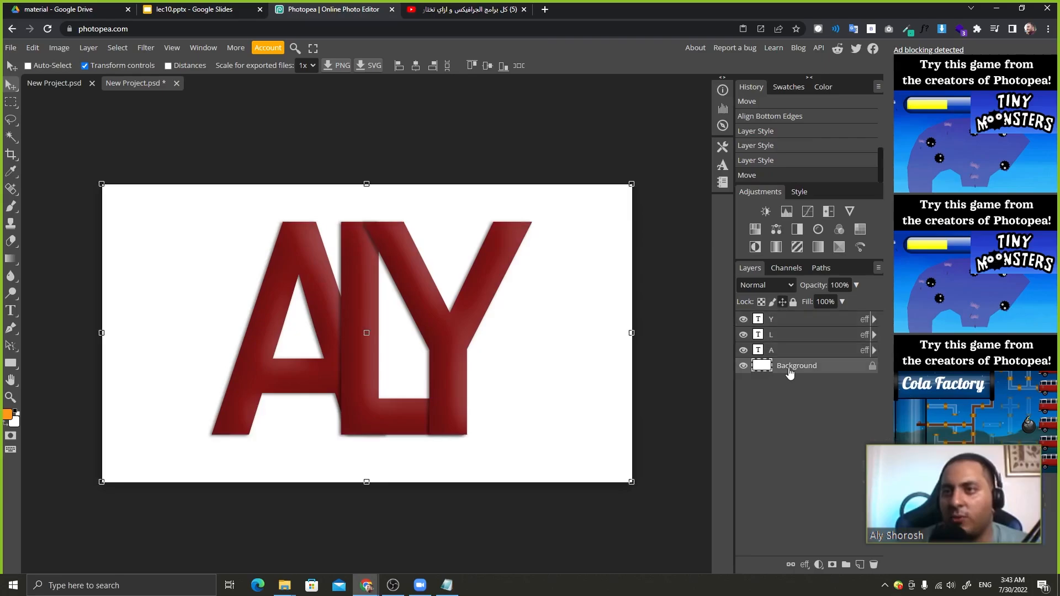
{"action": "left_click", "coordinate": [10, 258]}
{"action": "left_click", "coordinate": [220, 5]}
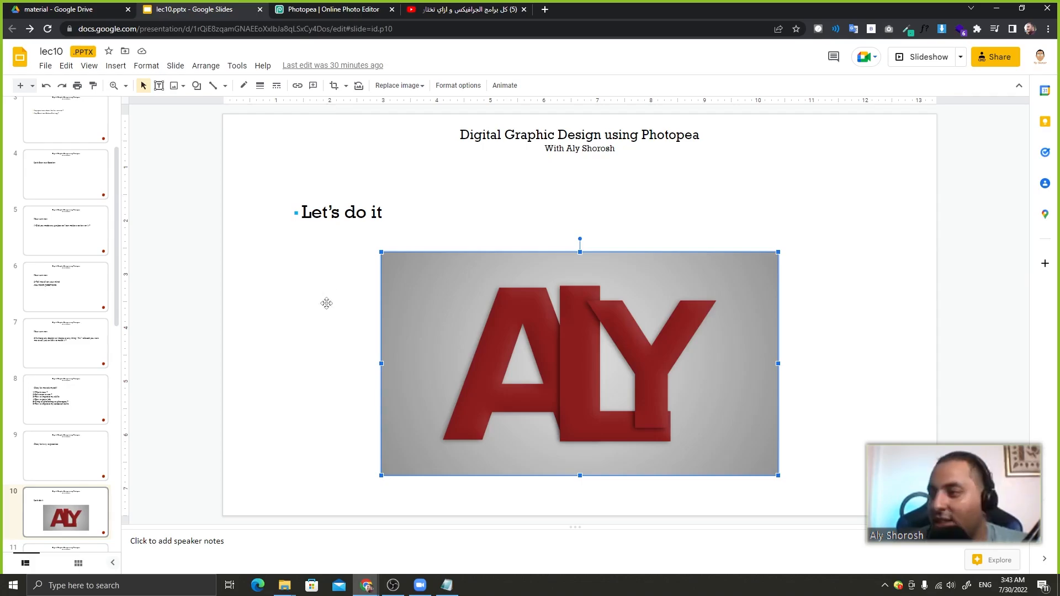
{"action": "left_click", "coordinate": [324, 7]}
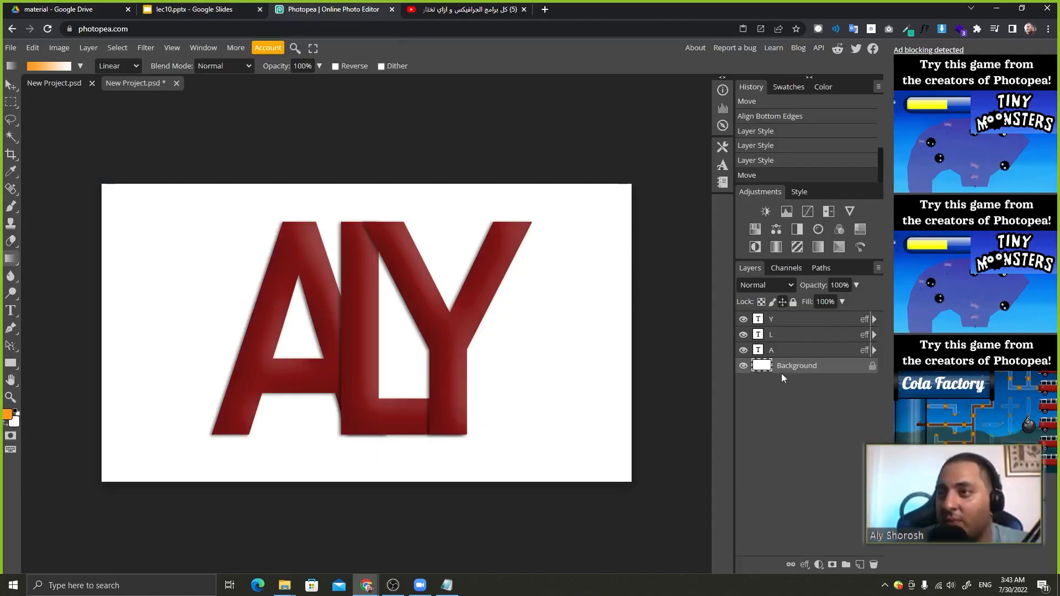
Draw a test orange-to-white gradient on the background, then undo it.
{"action": "left_click_drag", "start_coordinate": [402, 331], "coordinate": [566, 475]}
{"action": "key", "text": "ctrl+z"}
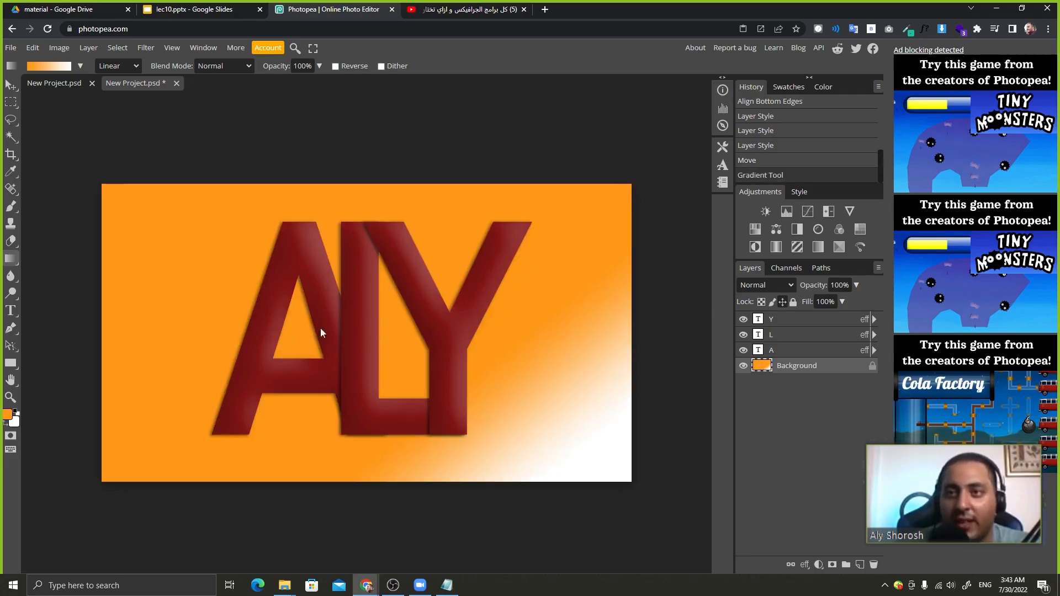
{"action": "key", "text": "ctrl+z"}
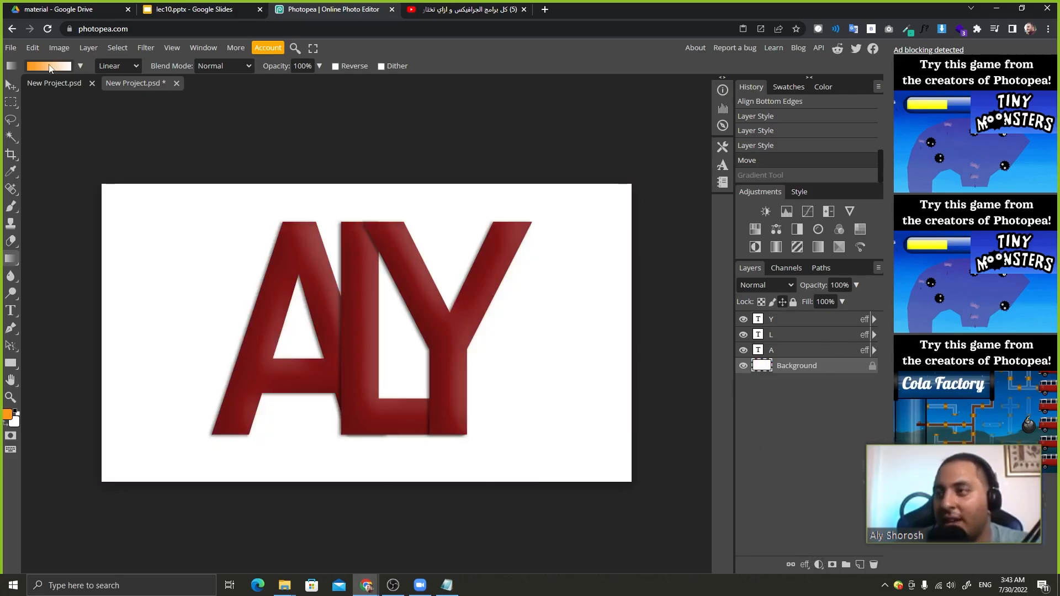
Set the gradient colours from grey #8c8c8c to a light grey.
{"action": "left_click", "coordinate": [48, 66]}
{"action": "left_click", "coordinate": [98, 272]}
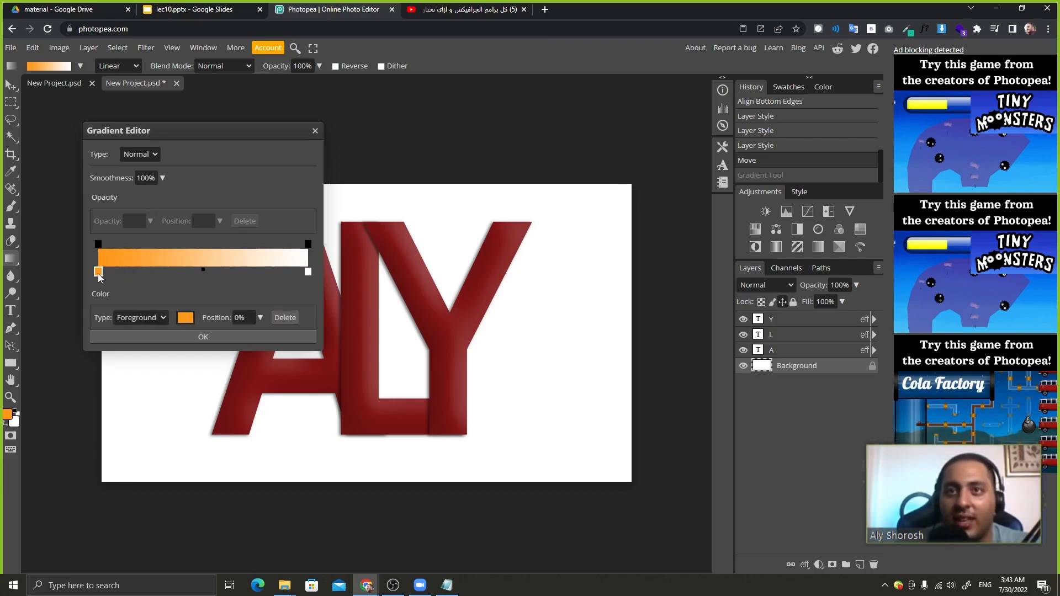
{"action": "left_click", "coordinate": [99, 274]}
{"action": "left_click_drag", "start_coordinate": [99, 202], "coordinate": [38, 210]}
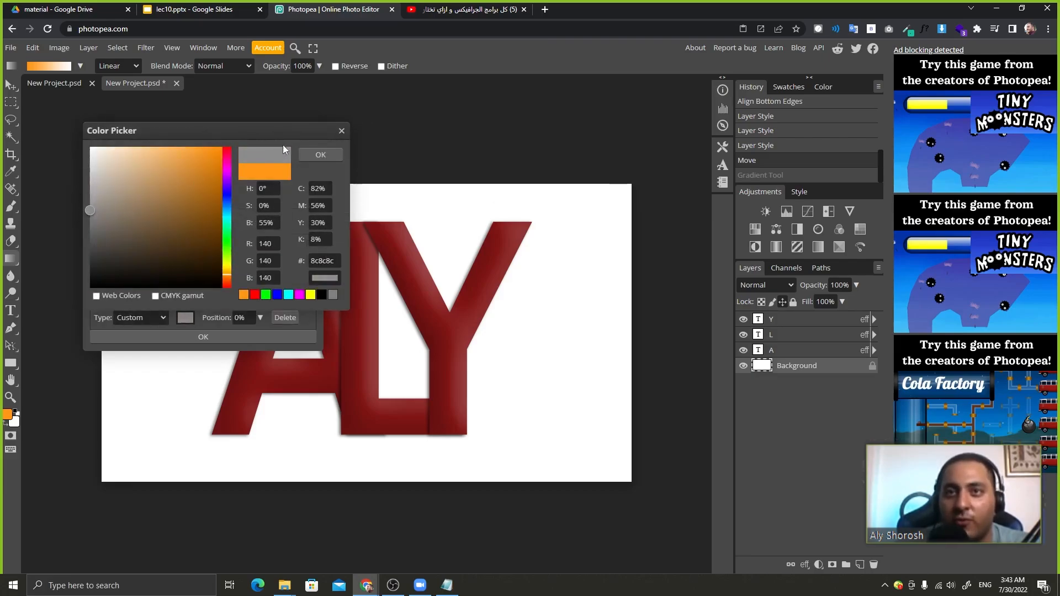
{"action": "left_click", "coordinate": [335, 155]}
{"action": "double_click", "coordinate": [307, 274]}
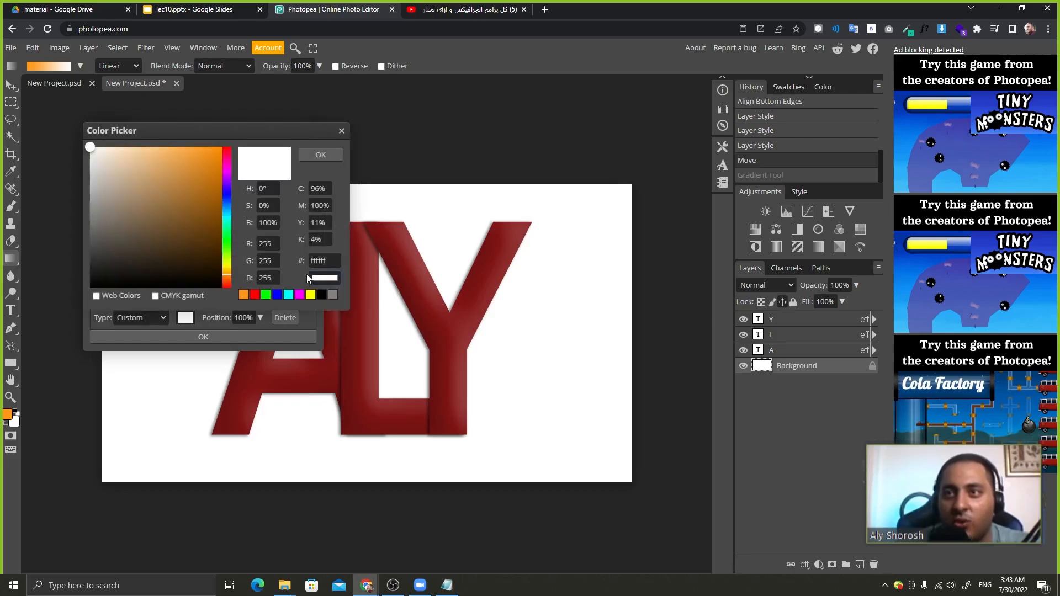
{"action": "left_click_drag", "start_coordinate": [97, 176], "coordinate": [55, 163]}
{"action": "left_click", "coordinate": [322, 159]}
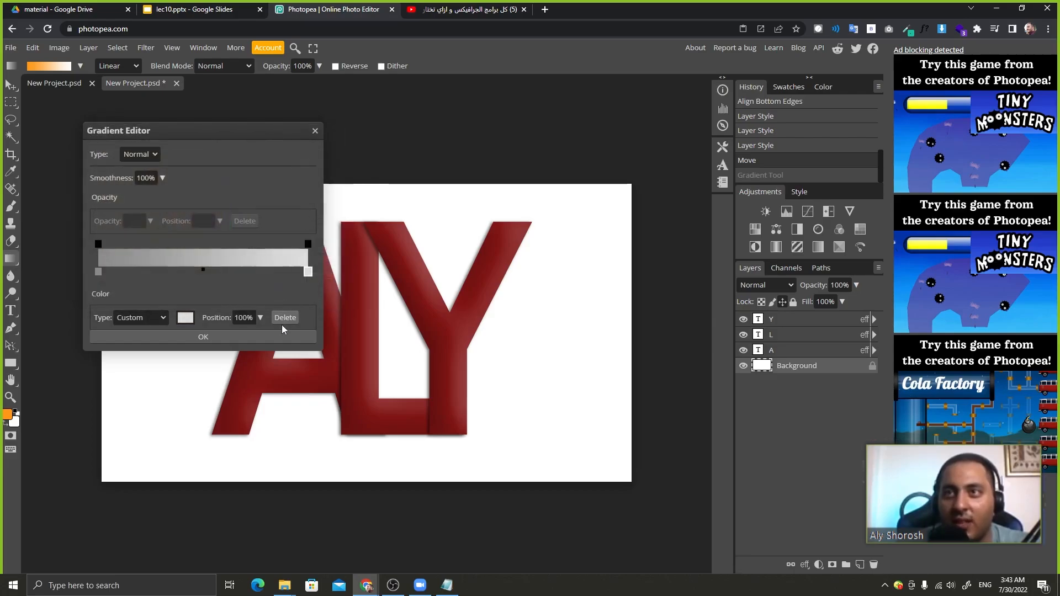
{"action": "left_click", "coordinate": [280, 334]}
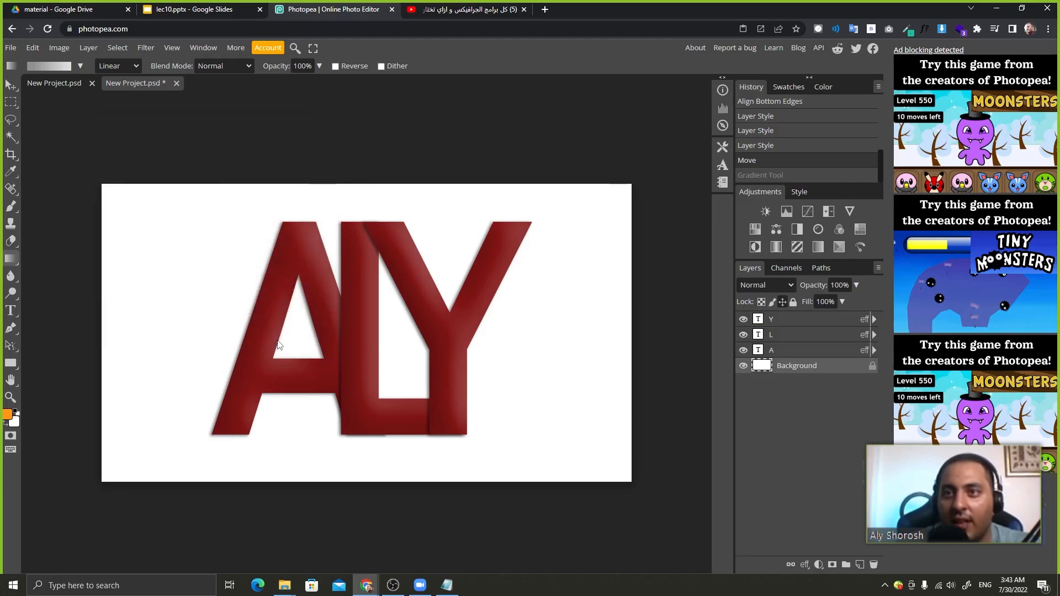
Switch the gradient to Radial and paint trial radial gradients on the background.
{"action": "left_click", "coordinate": [103, 70]}
{"action": "left_click", "coordinate": [110, 89]}
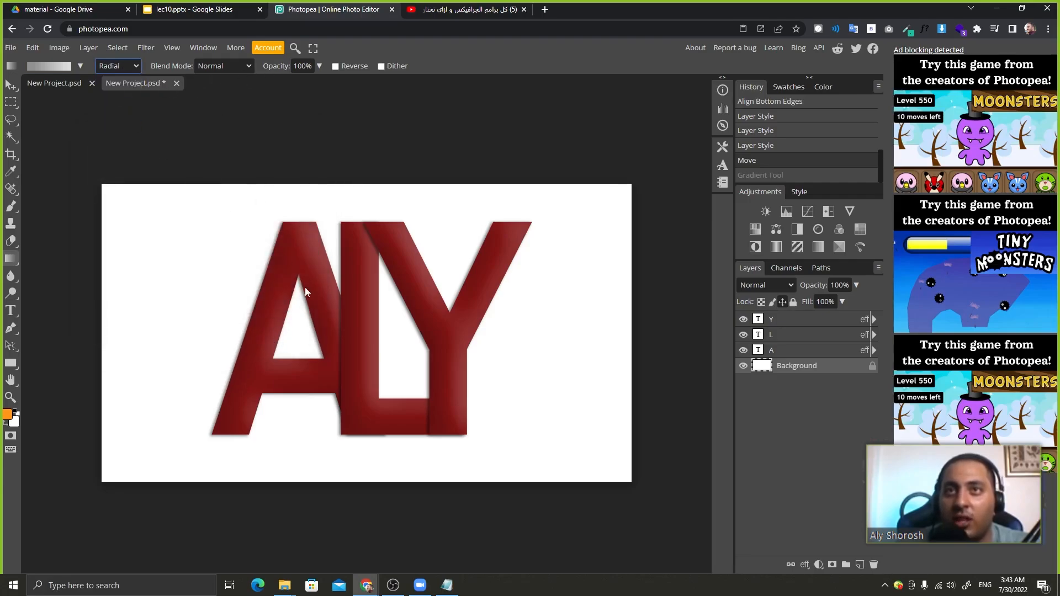
{"action": "left_click_drag", "start_coordinate": [153, 260], "coordinate": [359, 417]}
{"action": "left_click_drag", "start_coordinate": [239, 295], "coordinate": [198, 310]}
{"action": "left_click_drag", "start_coordinate": [173, 268], "coordinate": [185, 448]}
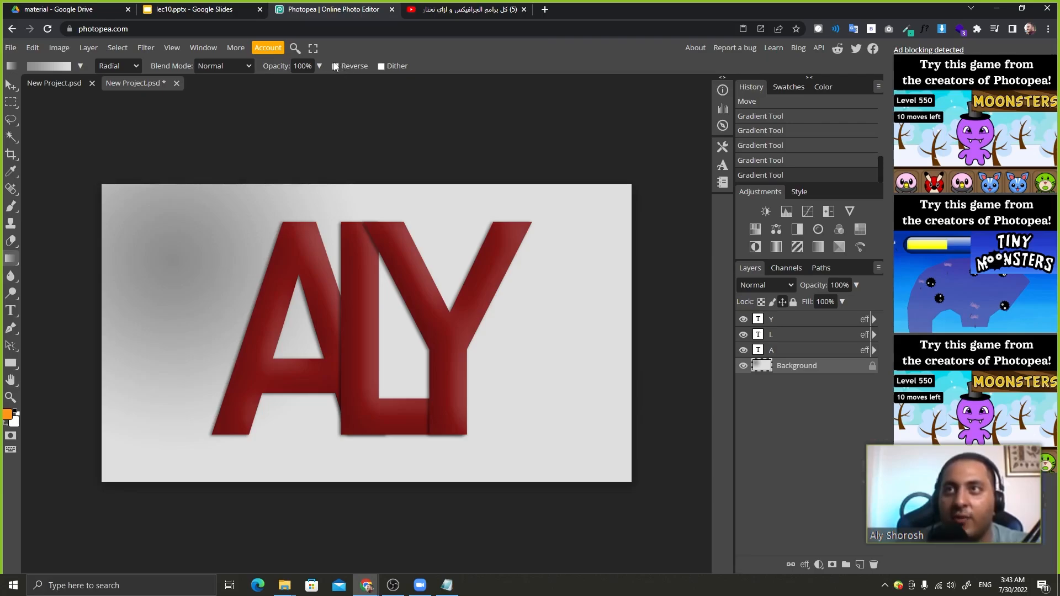
Redraw the radial gradient from the canvas centre toward the lower right, checking the reference.
{"action": "left_click_drag", "start_coordinate": [144, 267], "coordinate": [143, 298]}
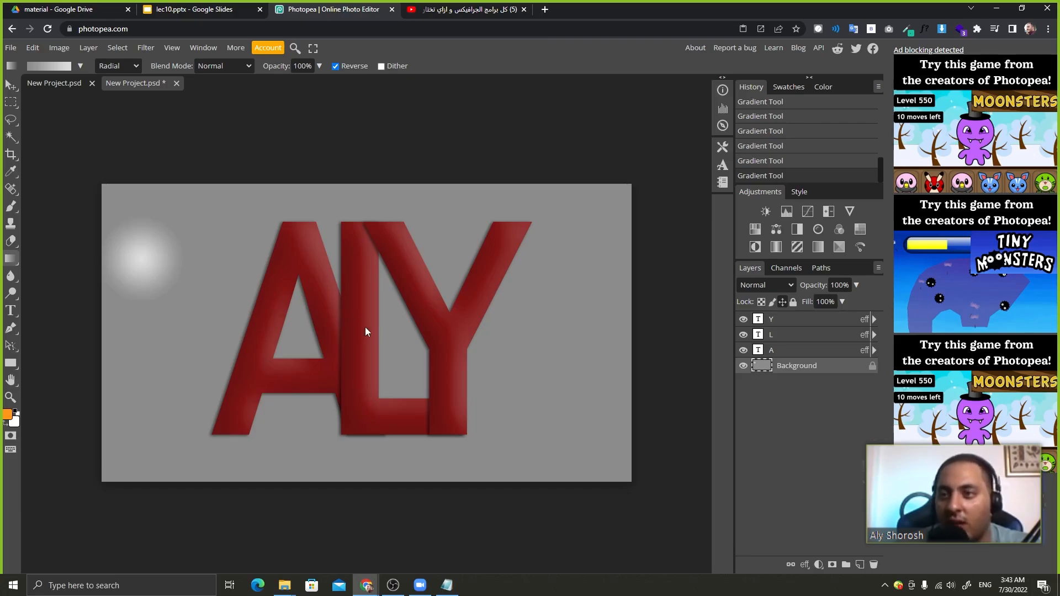
{"action": "left_click_drag", "start_coordinate": [363, 328], "coordinate": [668, 507]}
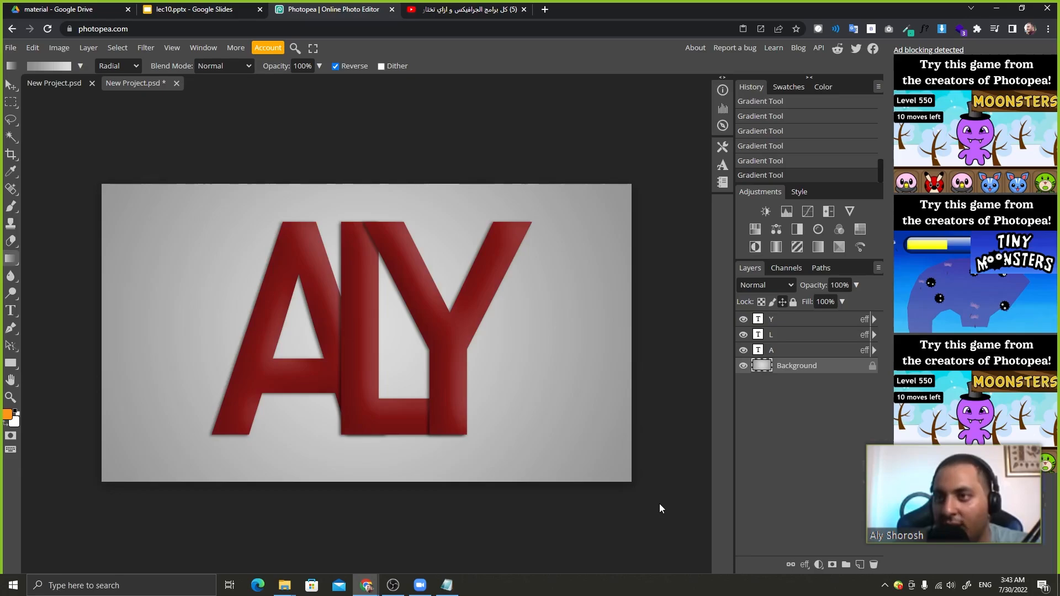
{"action": "left_click_drag", "start_coordinate": [385, 342], "coordinate": [671, 500]}
{"action": "left_click_drag", "start_coordinate": [368, 328], "coordinate": [664, 488]}
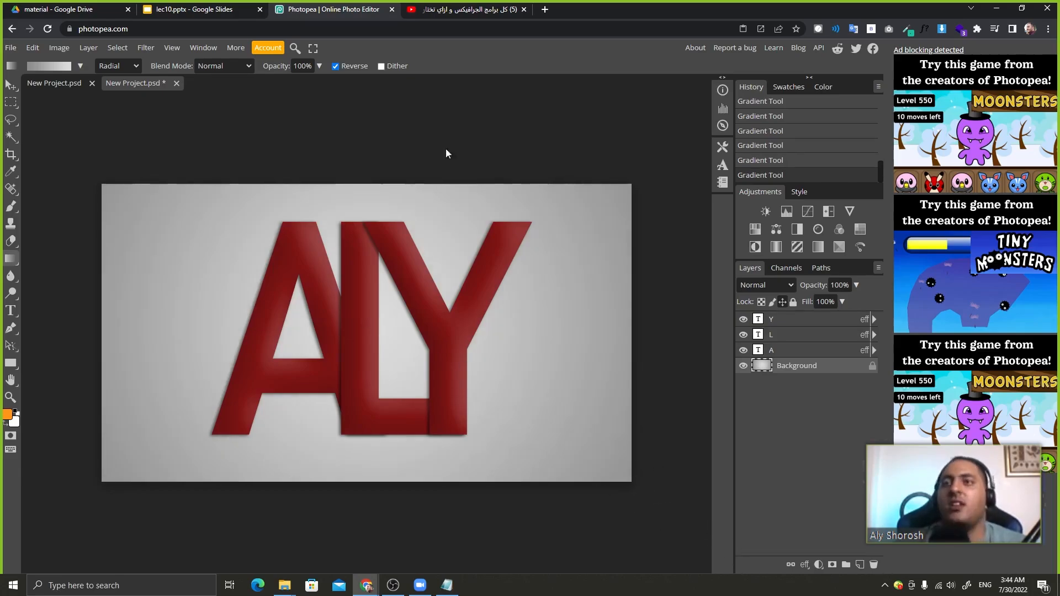
{"action": "left_click", "coordinate": [190, 9]}
{"action": "left_click", "coordinate": [328, 10]}
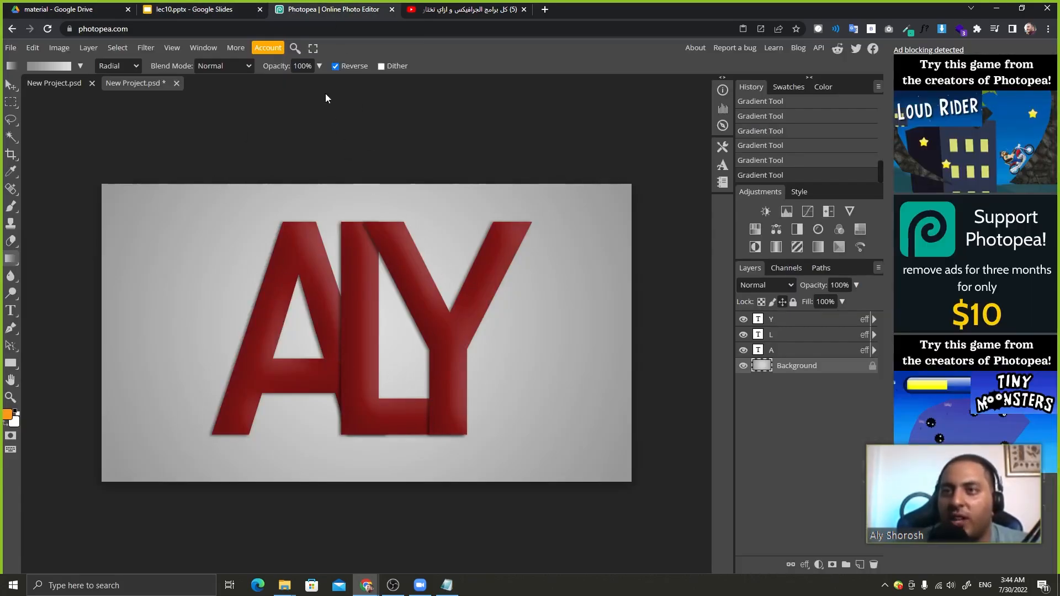
Go to lec10 slide 11, 'Let's do it', and select the boy photo.
{"action": "left_click", "coordinate": [191, 9]}
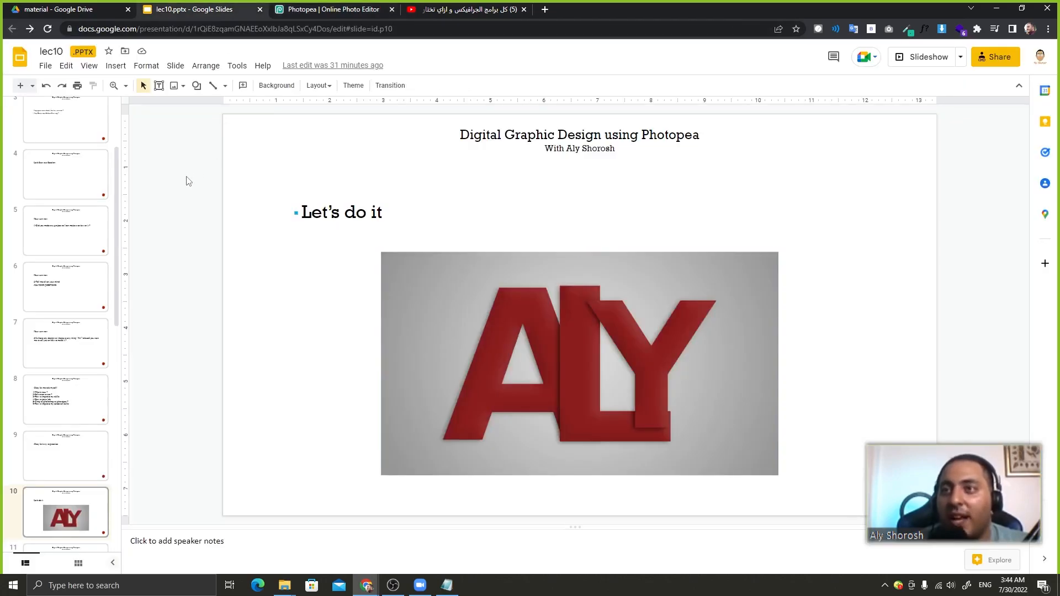
{"action": "key", "text": "Down"}
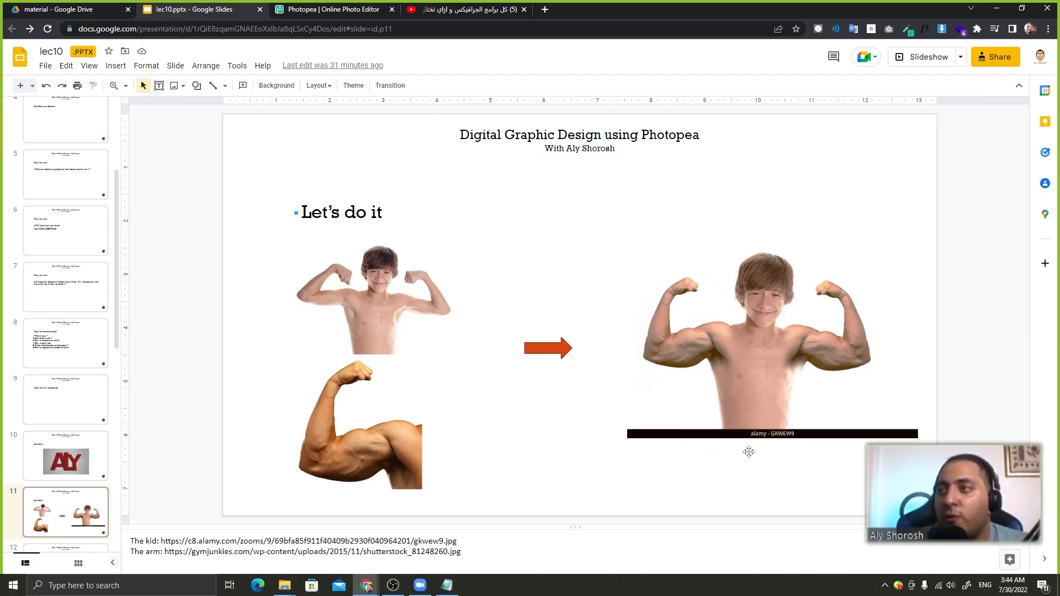
{"action": "left_click", "coordinate": [373, 313]}
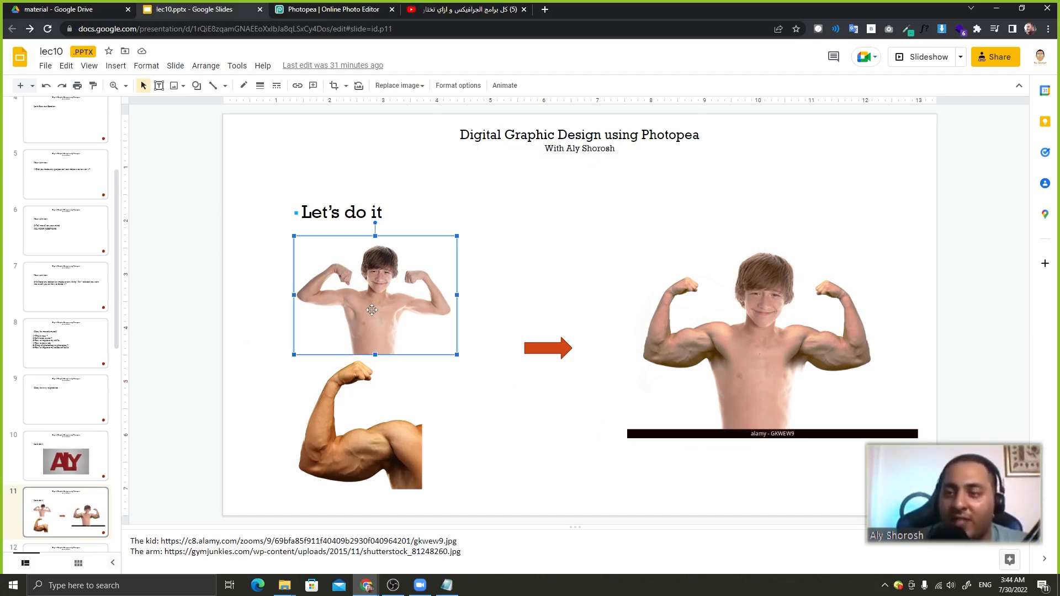
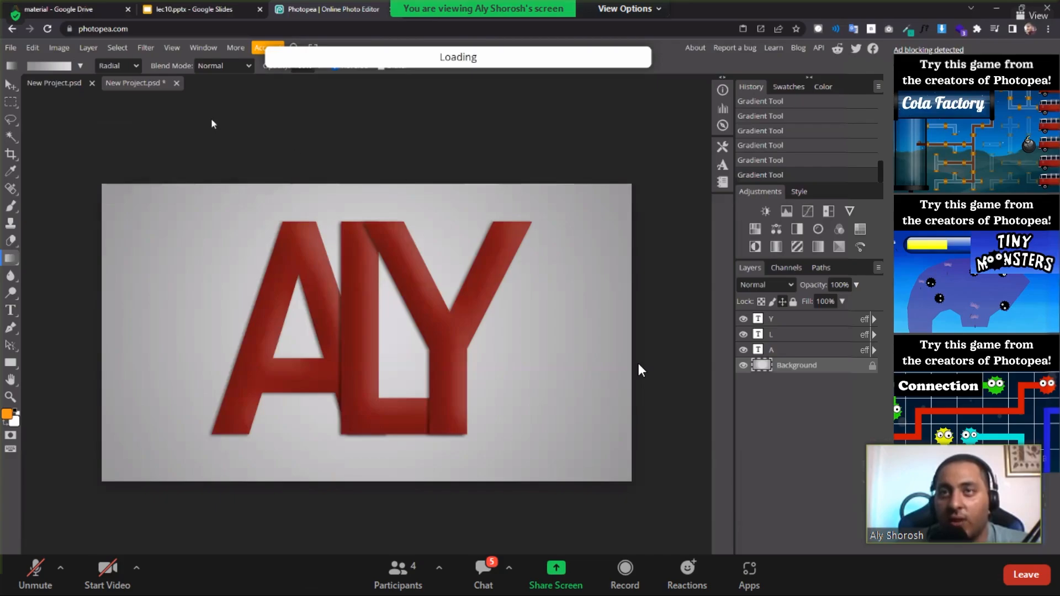
Copy the muscular arm image's web address from the lecture slides and return to Photopea.
{"action": "left_click", "coordinate": [218, 8]}
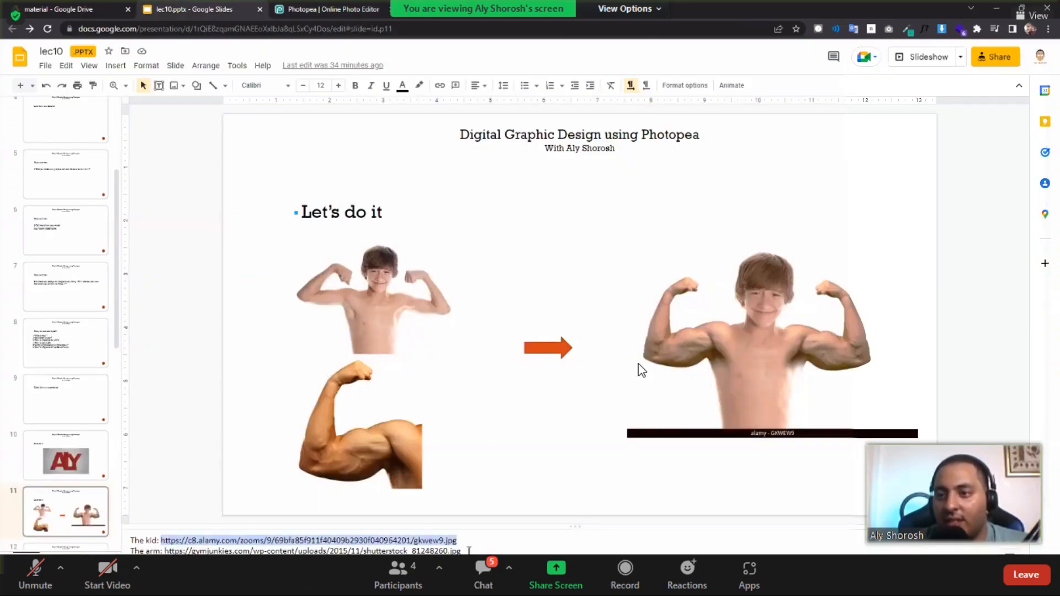
{"action": "left_click_drag", "start_coordinate": [468, 550], "coordinate": [151, 550]}
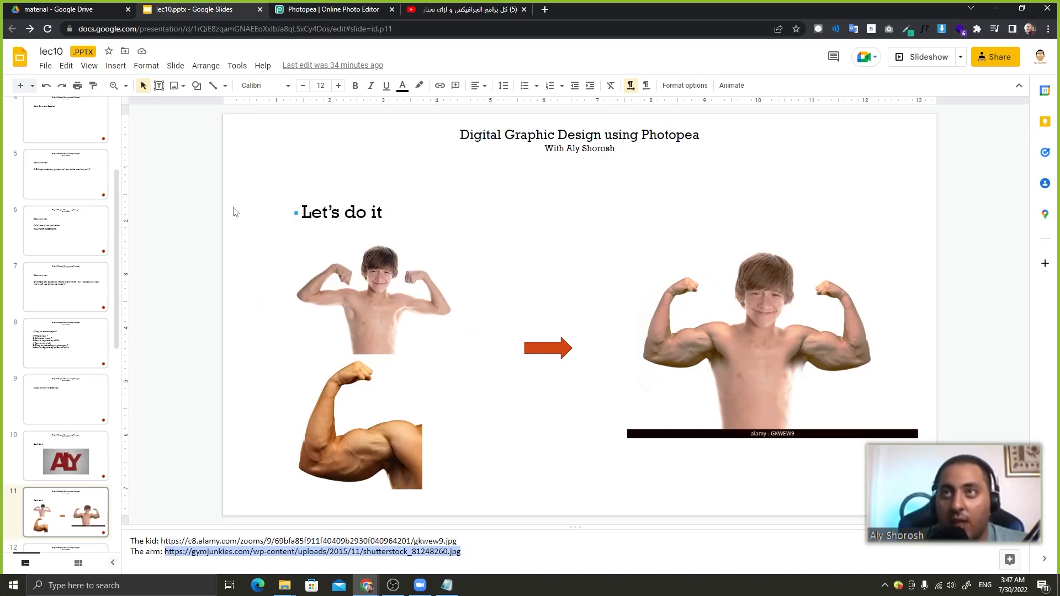
{"action": "left_click", "coordinate": [325, 9]}
Load shutterstock_81248260 from the pasted arm URL via File > Open More > Open from URL.
{"action": "left_click", "coordinate": [17, 51]}
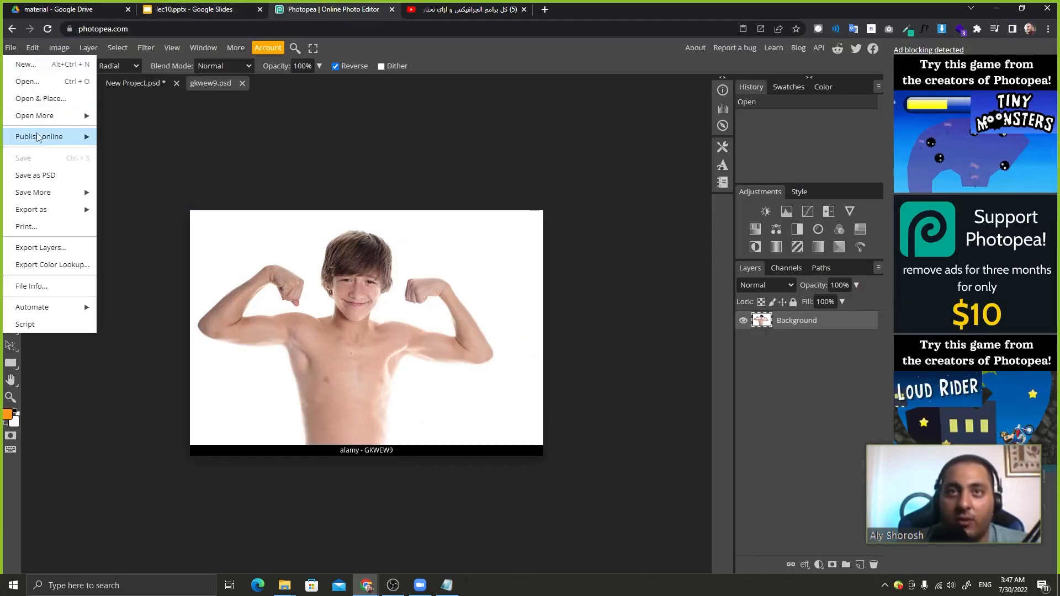
{"action": "mouse_move", "coordinate": [66, 115]}
{"action": "left_click", "coordinate": [172, 134]}
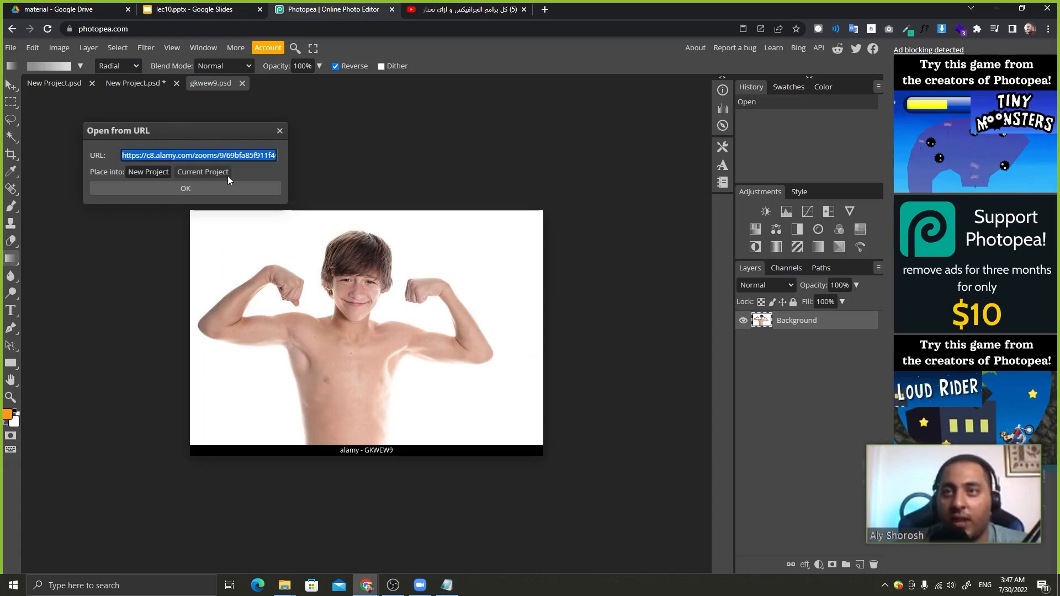
{"action": "key", "text": "ctrl+v"}
{"action": "left_click", "coordinate": [231, 189]}
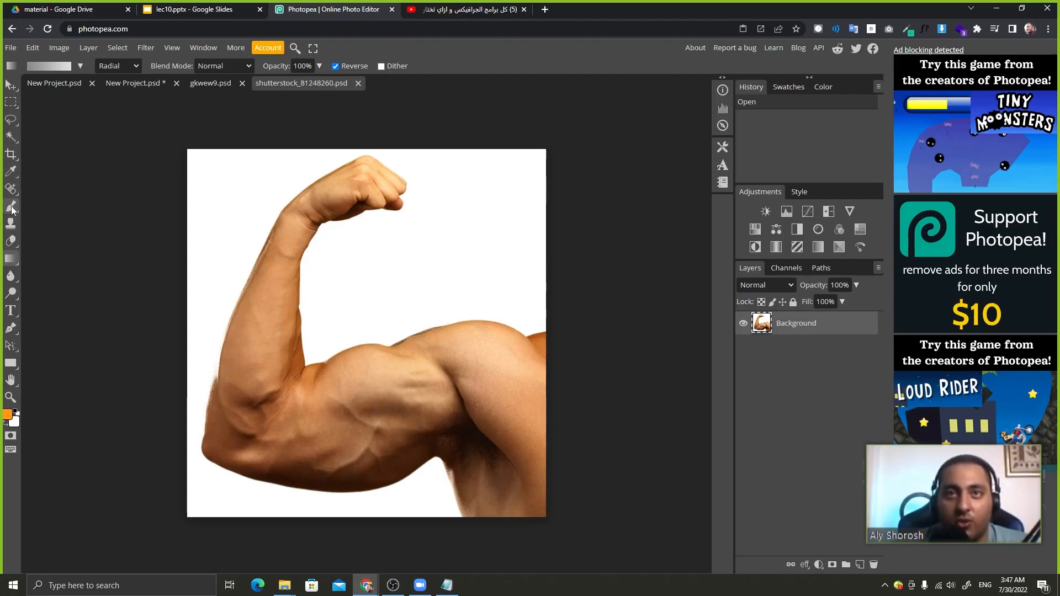
Auto-select the arm with Object Selection, then extend it with Quick Selection.
{"action": "left_click", "coordinate": [12, 137]}
{"action": "left_click", "coordinate": [47, 173]}
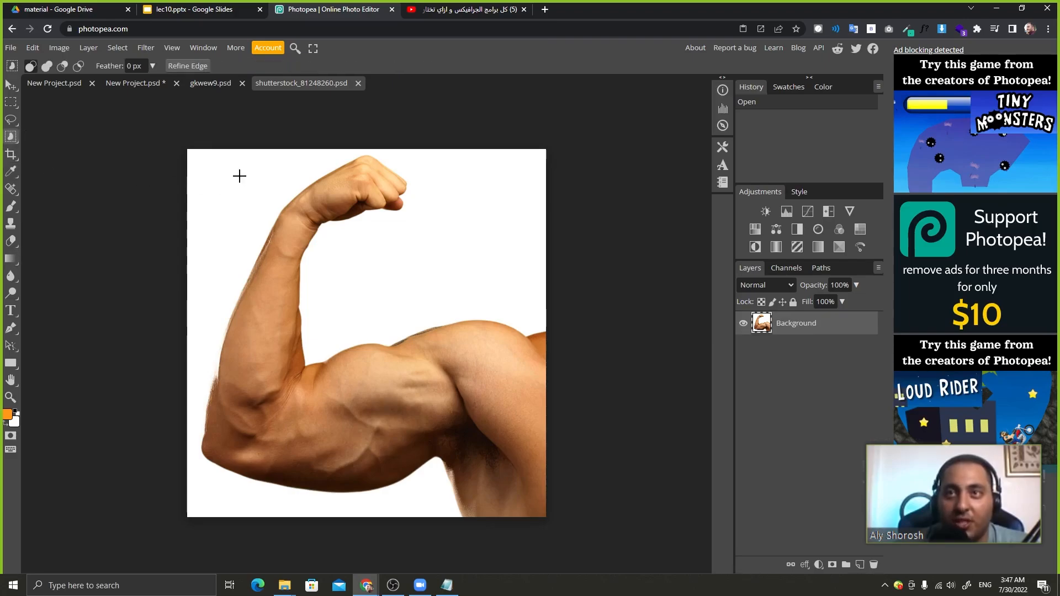
{"action": "left_click_drag", "start_coordinate": [192, 152], "coordinate": [542, 511]}
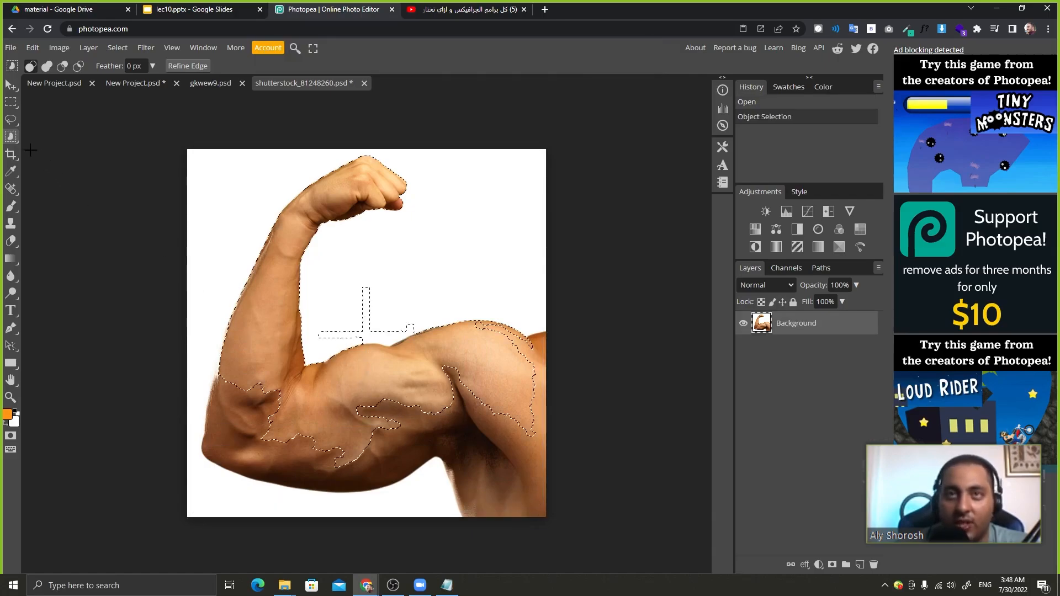
{"action": "left_click", "coordinate": [12, 140]}
{"action": "left_click", "coordinate": [47, 156]}
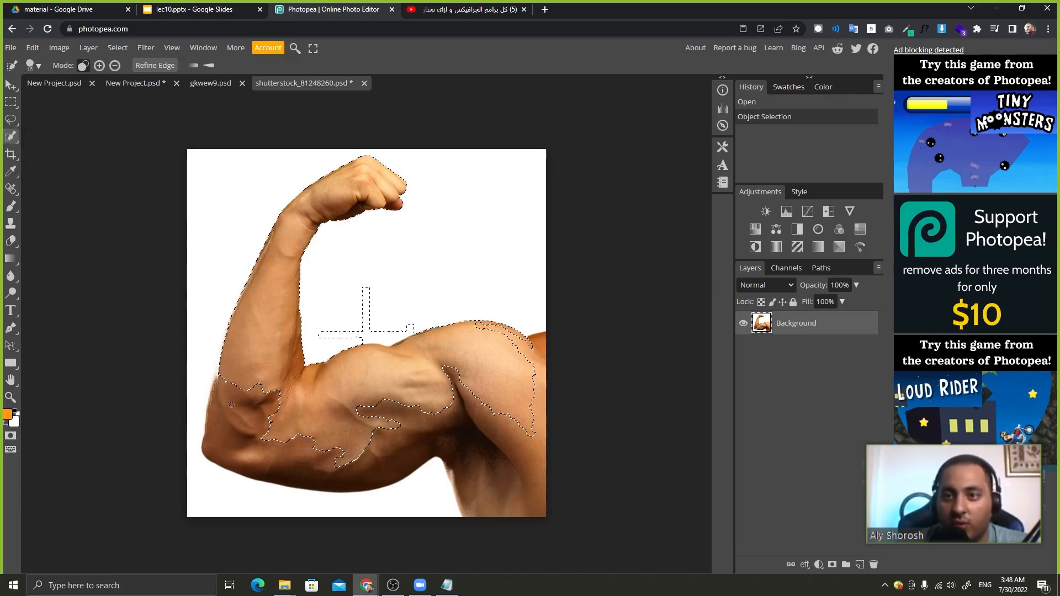
{"action": "left_click_drag", "start_coordinate": [231, 404], "coordinate": [225, 424]}
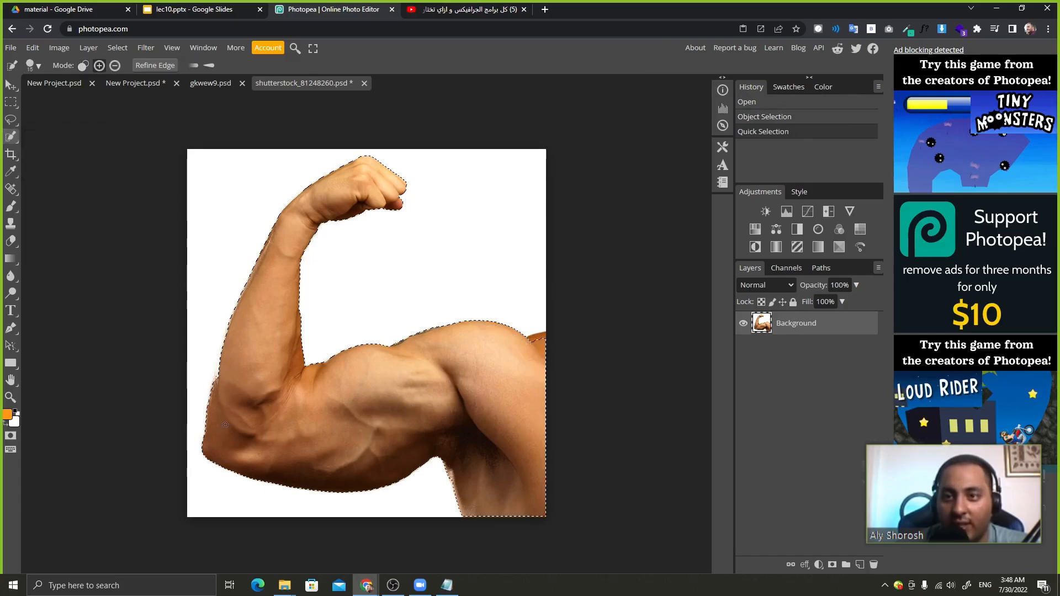
Refine the selection's edge and lasso-add the missed strip along the arm's left edge.
{"action": "left_click", "coordinate": [528, 339]}
{"action": "left_click", "coordinate": [530, 338]}
{"action": "left_click", "coordinate": [528, 334]}
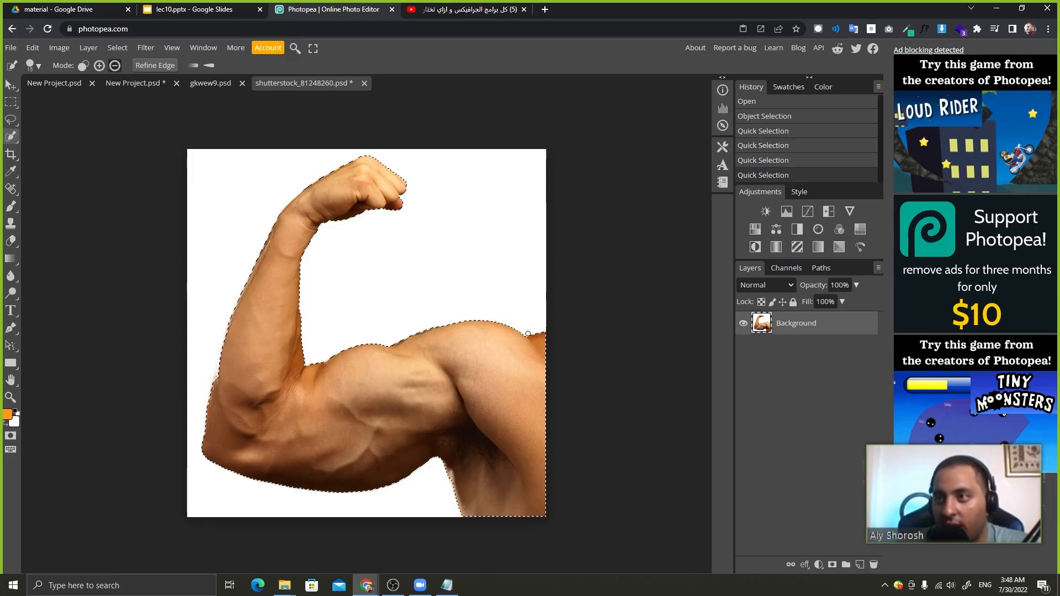
{"action": "key", "text": "alt"}
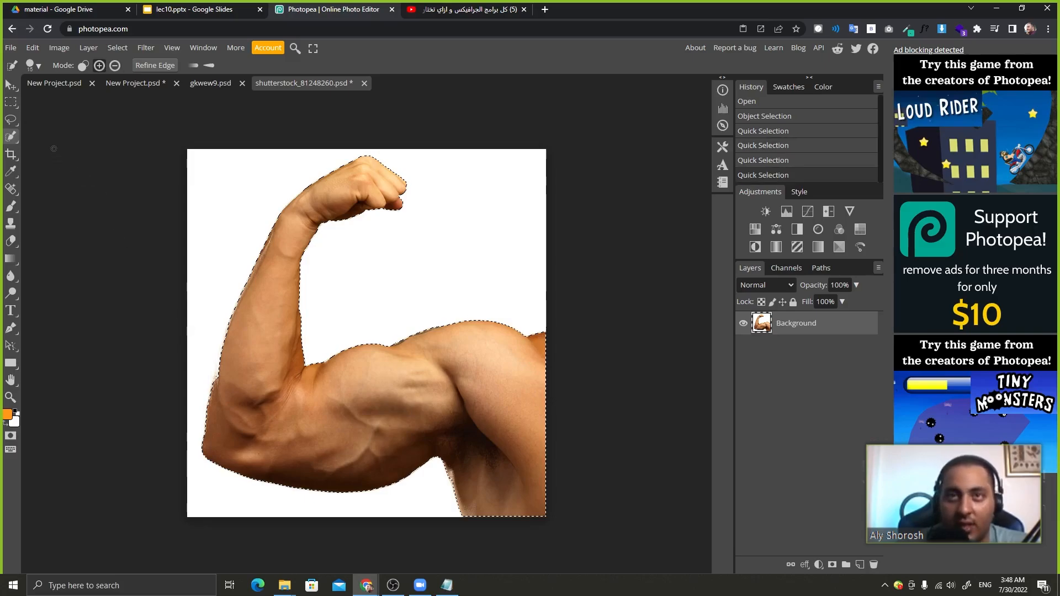
{"action": "left_click", "coordinate": [11, 119]}
{"action": "key", "text": "shift"}
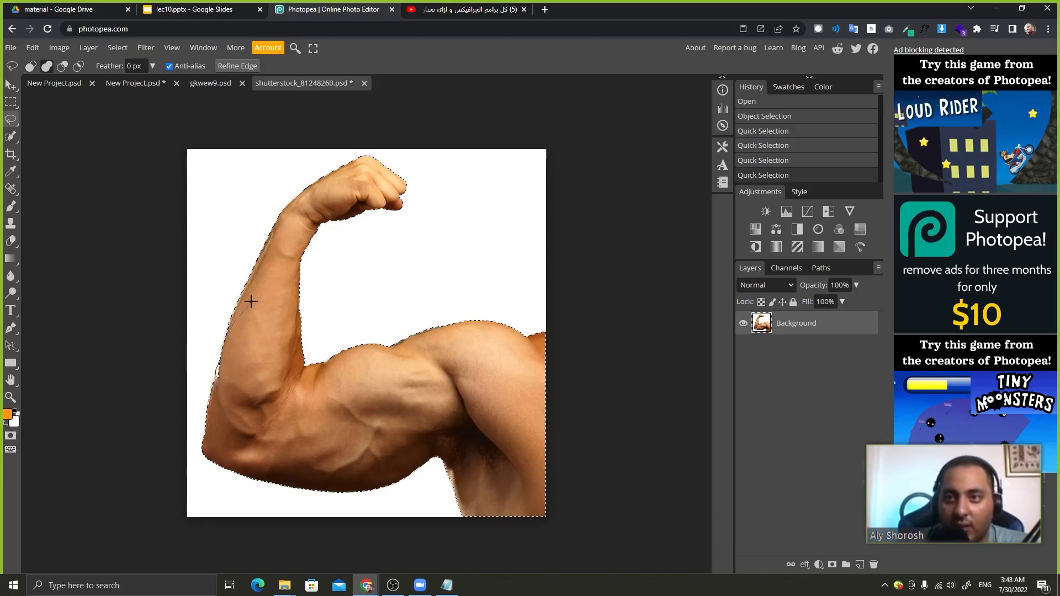
{"action": "left_click_drag", "start_coordinate": [250, 301], "coordinate": [235, 436]}
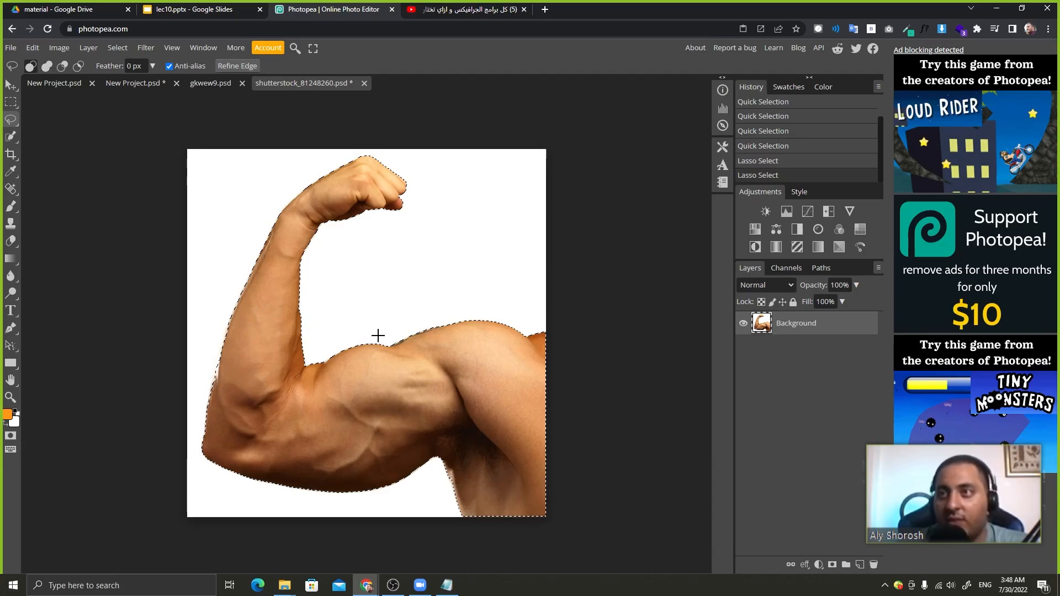
{"action": "left_click", "coordinate": [14, 87]}
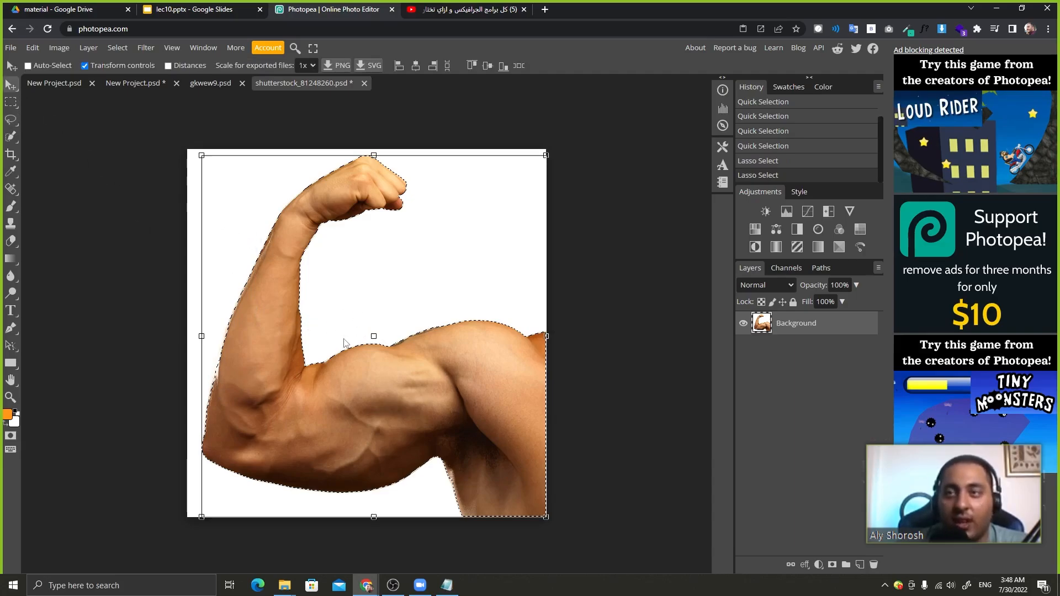
Drag the selected arm into gkwew9 and Free Transform it over the boy's shoulder.
{"action": "left_click_drag", "start_coordinate": [406, 401], "coordinate": [363, 357]}
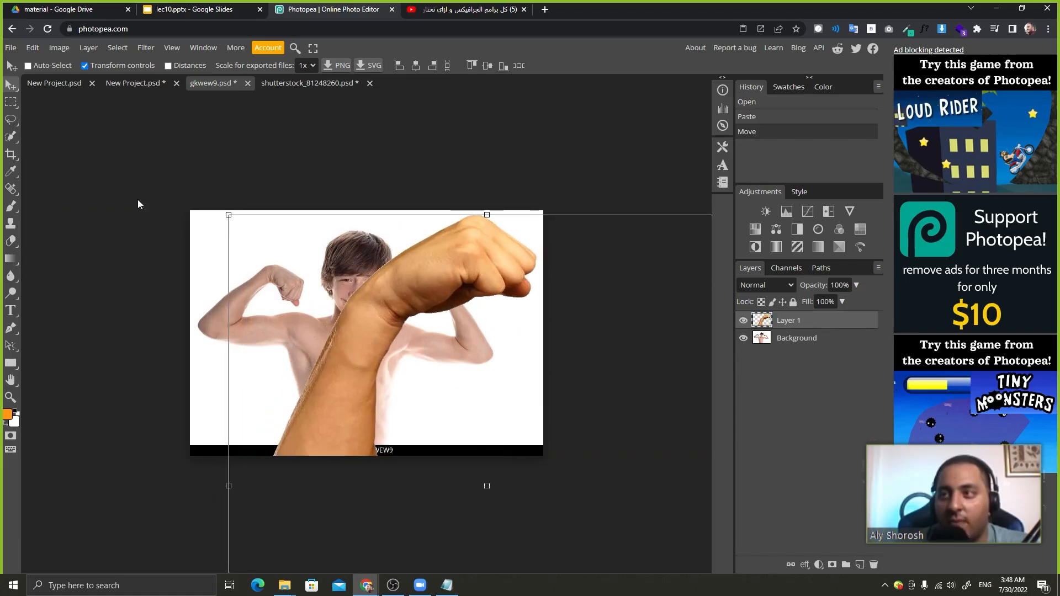
{"action": "left_click", "coordinate": [791, 338]}
{"action": "left_click", "coordinate": [834, 322]}
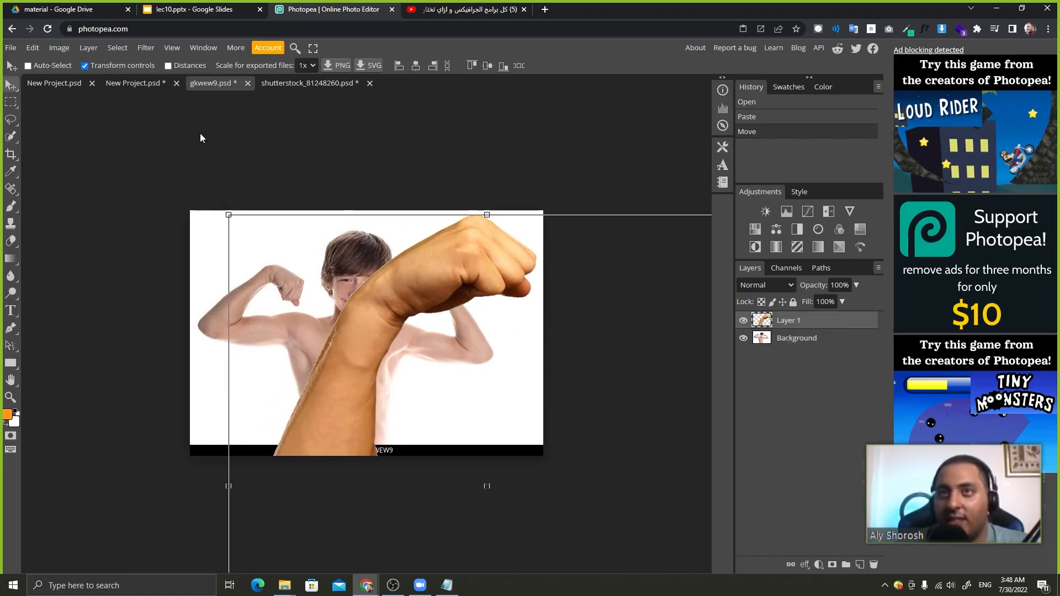
{"action": "left_click_drag", "start_coordinate": [228, 212], "coordinate": [278, 226]}
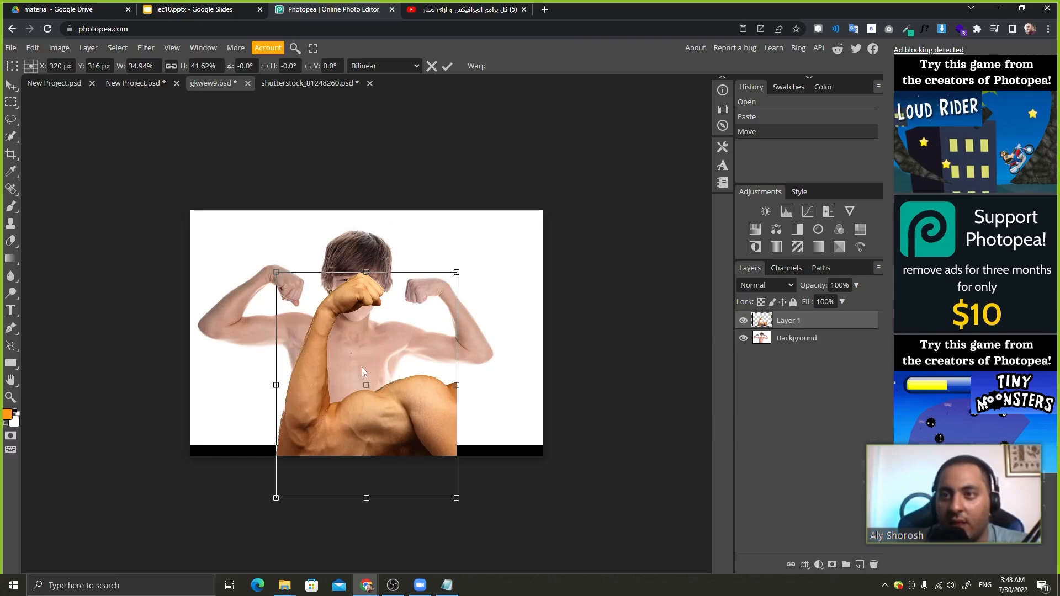
{"action": "left_click_drag", "start_coordinate": [362, 366], "coordinate": [276, 348]}
{"action": "left_click_drag", "start_coordinate": [378, 418], "coordinate": [318, 360]}
{"action": "left_click", "coordinate": [447, 67]}
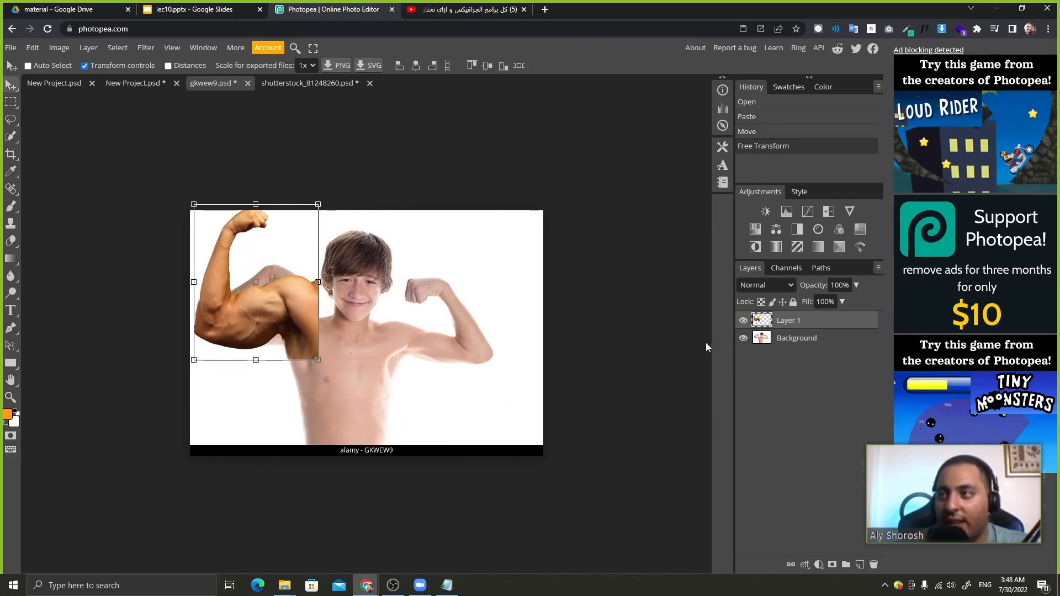
Hide Layer 1 and duplicate the Background layer.
{"action": "left_click", "coordinate": [744, 323]}
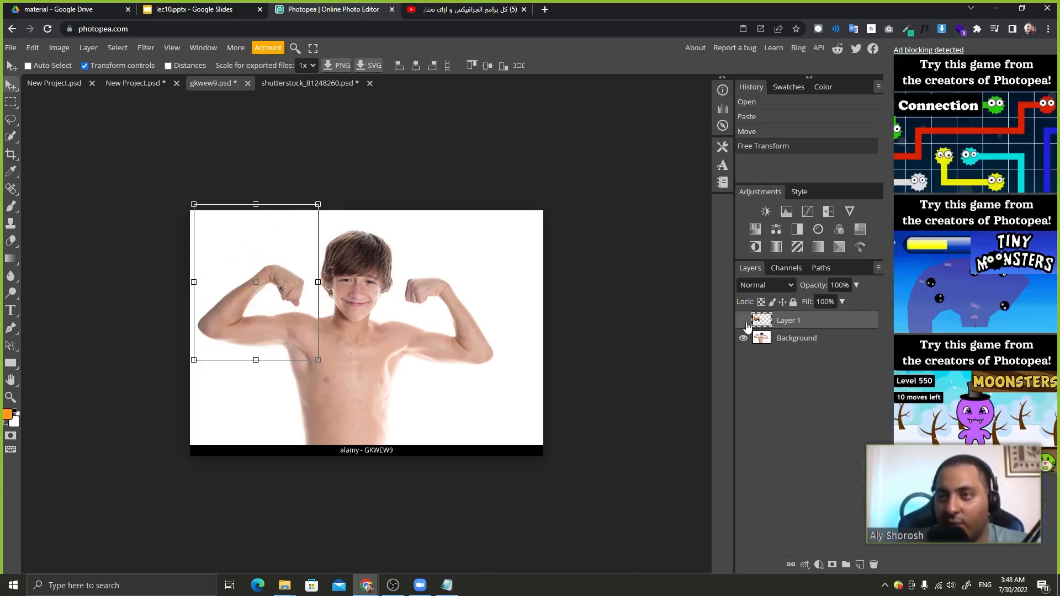
{"action": "left_click", "coordinate": [796, 339]}
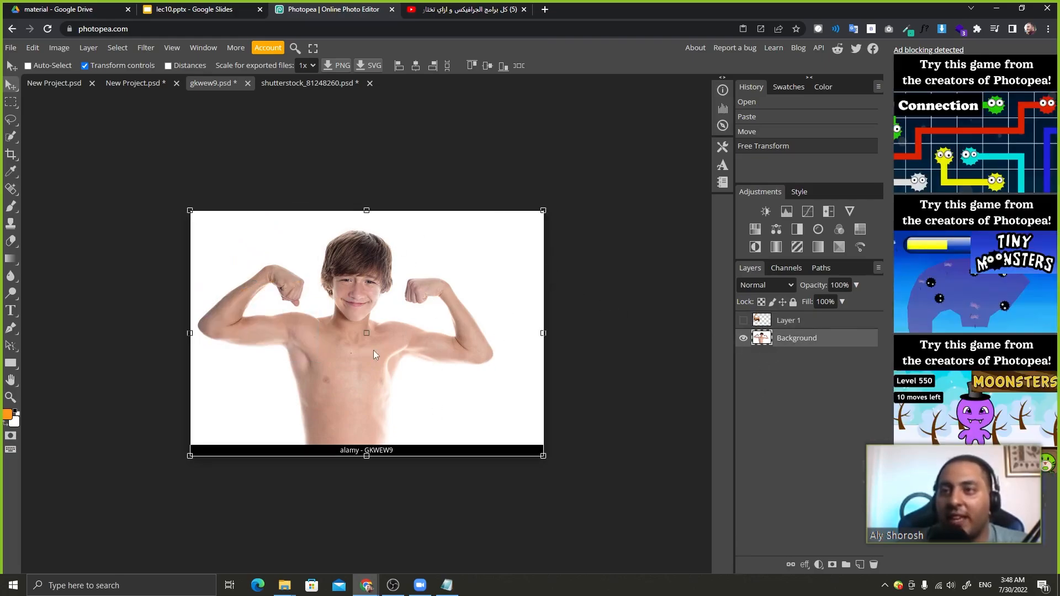
{"action": "left_click_drag", "start_coordinate": [868, 579], "coordinate": [859, 564]}
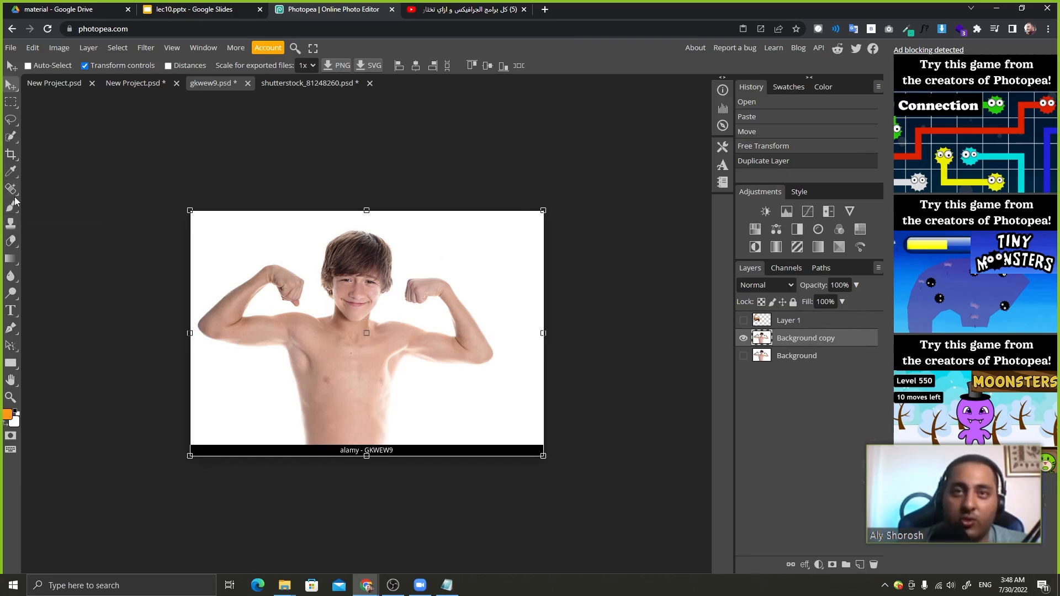
Clone white background over both of the boy's arms on Background copy, undoing a stray stroke.
{"action": "left_click", "coordinate": [11, 225]}
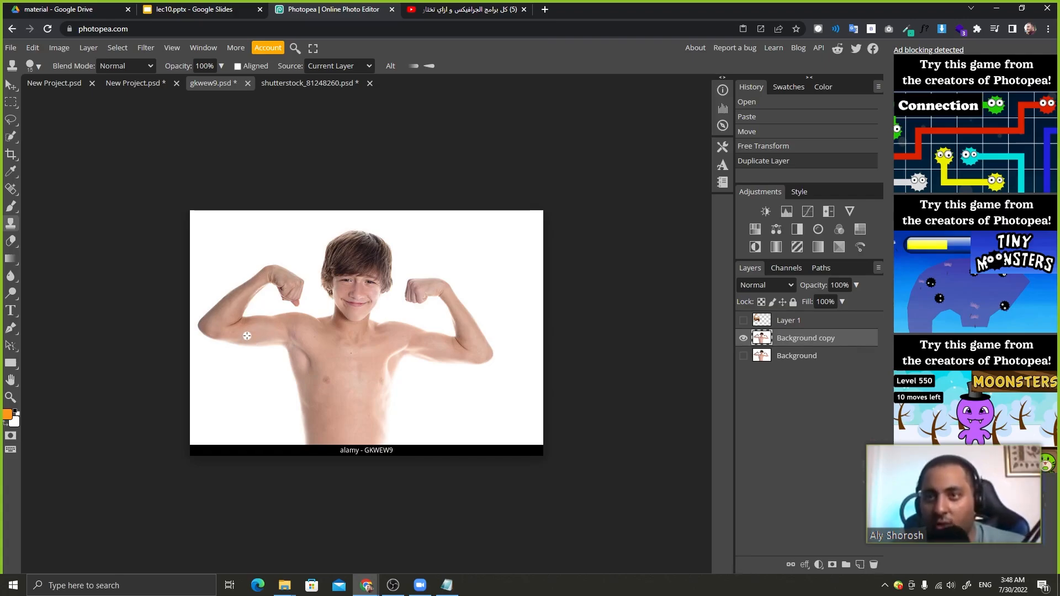
{"action": "mouse_move", "coordinate": [245, 332]}
{"action": "left_mouse_down"}
{"action": "mouse_move", "coordinate": [222, 333]}
{"action": "mouse_move", "coordinate": [255, 333]}
{"action": "mouse_move", "coordinate": [234, 320]}
{"action": "mouse_move", "coordinate": [226, 341]}
{"action": "mouse_move", "coordinate": [213, 321]}
{"action": "mouse_move", "coordinate": [254, 336]}
{"action": "mouse_move", "coordinate": [255, 322]}
{"action": "mouse_move", "coordinate": [220, 290]}
{"action": "mouse_move", "coordinate": [204, 289]}
{"action": "mouse_move", "coordinate": [268, 273]}
{"action": "mouse_move", "coordinate": [258, 291]}
{"action": "mouse_move", "coordinate": [281, 275]}
{"action": "mouse_move", "coordinate": [266, 282]}
{"action": "mouse_move", "coordinate": [223, 153]}
{"action": "mouse_move", "coordinate": [216, 168]}
{"action": "mouse_move", "coordinate": [275, 283]}
{"action": "mouse_move", "coordinate": [291, 283]}
{"action": "mouse_move", "coordinate": [248, 307]}
{"action": "left_mouse_up"}
{"action": "key", "text": "bracketright"}
{"action": "key", "text": "bracketright"}
{"action": "key", "text": "bracketright"}
{"action": "key", "text": "bracketright"}
{"action": "key", "text": "bracketright"}
{"action": "key", "text": "bracketright"}
{"action": "key", "text": "bracketright"}
{"action": "key", "text": "bracketright"}
{"action": "left_click", "coordinate": [213, 234], "text": "alt"}
{"action": "left_click_drag", "start_coordinate": [237, 369], "coordinate": [272, 360]}
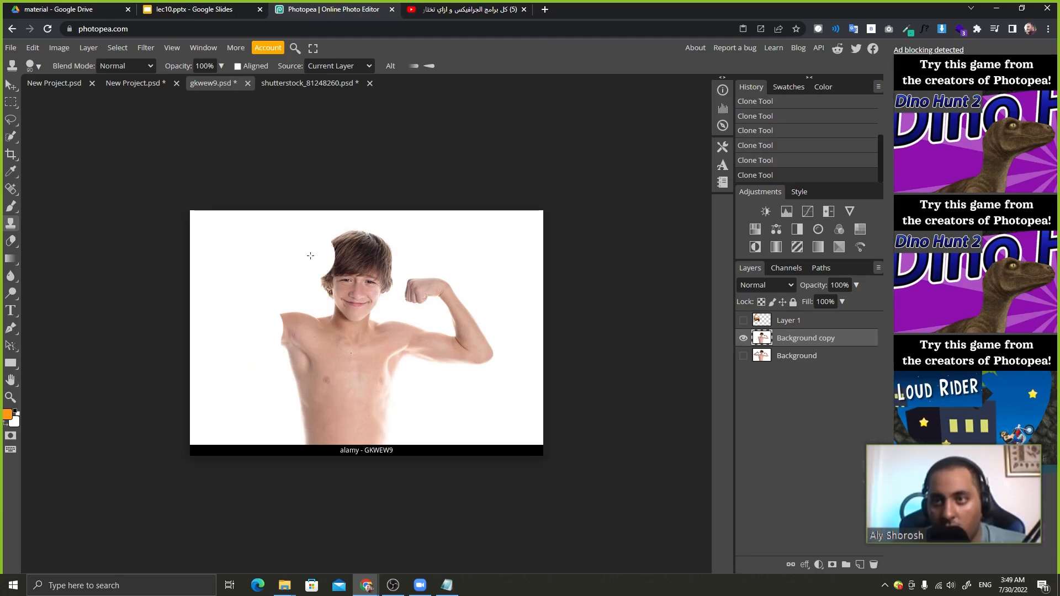
{"action": "mouse_move", "coordinate": [456, 265]}
{"action": "left_mouse_down"}
{"action": "mouse_move", "coordinate": [417, 292]}
{"action": "mouse_move", "coordinate": [419, 276]}
{"action": "mouse_move", "coordinate": [457, 312]}
{"action": "mouse_move", "coordinate": [485, 320]}
{"action": "mouse_move", "coordinate": [447, 331]}
{"action": "mouse_move", "coordinate": [449, 364]}
{"action": "mouse_move", "coordinate": [429, 339]}
{"action": "mouse_move", "coordinate": [440, 341]}
{"action": "mouse_move", "coordinate": [431, 364]}
{"action": "mouse_move", "coordinate": [459, 380]}
{"action": "mouse_move", "coordinate": [445, 334]}
{"action": "mouse_move", "coordinate": [447, 371]}
{"action": "mouse_move", "coordinate": [450, 343]}
{"action": "left_mouse_up"}
{"action": "key", "text": "ctrl+z"}
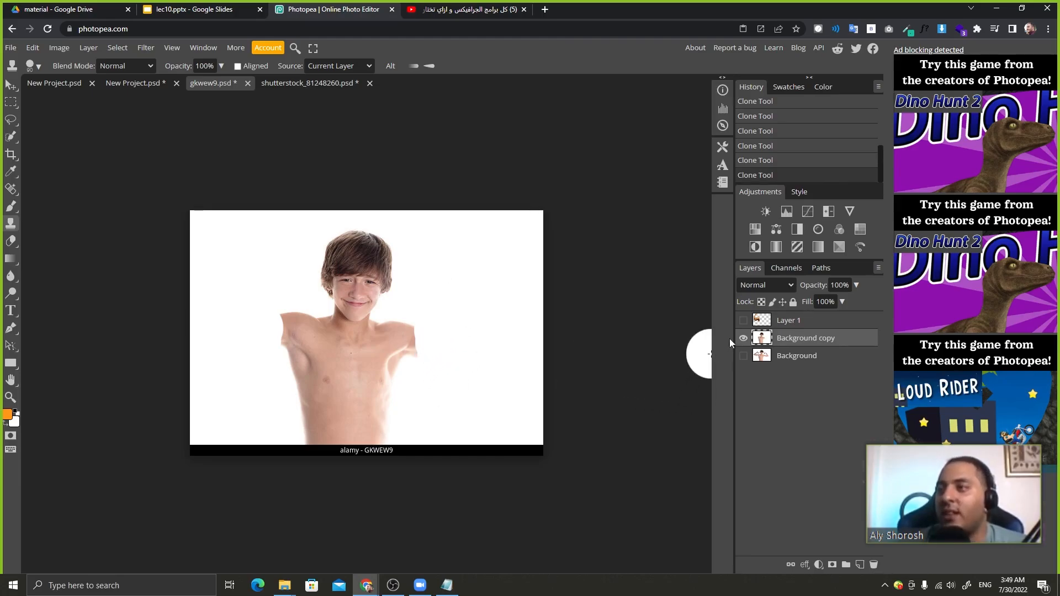
Show and scale the arm layer, then delete it.
{"action": "left_click", "coordinate": [743, 321]}
{"action": "left_click", "coordinate": [781, 321]}
{"action": "key", "text": "v"}
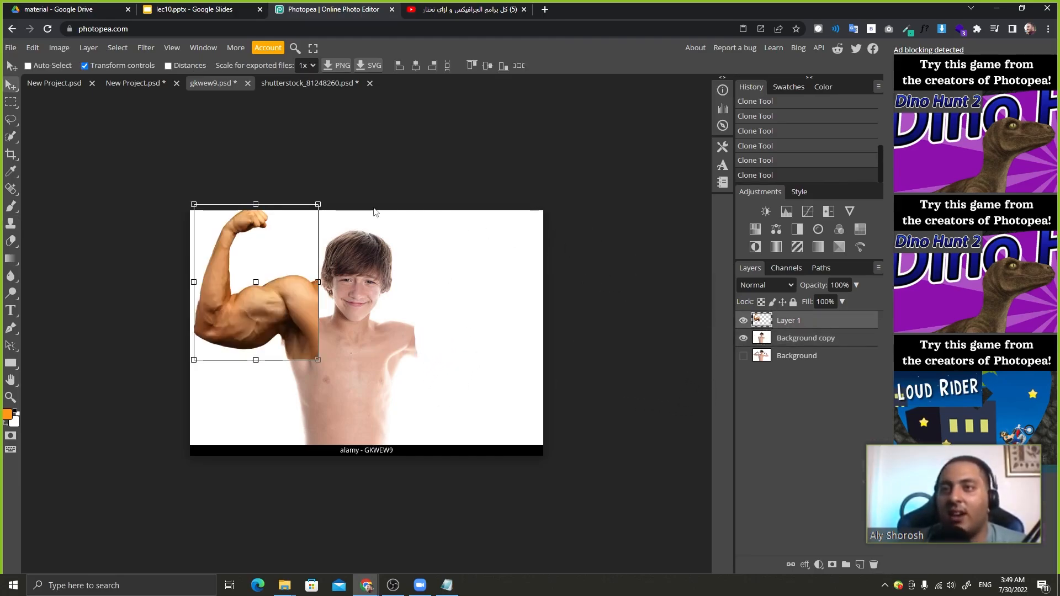
{"action": "mouse_move", "coordinate": [316, 204]}
{"action": "left_mouse_down"}
{"action": "mouse_move", "coordinate": [280, 232]}
{"action": "mouse_move", "coordinate": [297, 217]}
{"action": "mouse_move", "coordinate": [312, 230]}
{"action": "mouse_move", "coordinate": [321, 221]}
{"action": "mouse_move", "coordinate": [307, 254]}
{"action": "mouse_move", "coordinate": [265, 232]}
{"action": "mouse_move", "coordinate": [303, 256]}
{"action": "mouse_move", "coordinate": [326, 201]}
{"action": "mouse_move", "coordinate": [333, 230]}
{"action": "mouse_move", "coordinate": [330, 210]}
{"action": "left_mouse_up"}
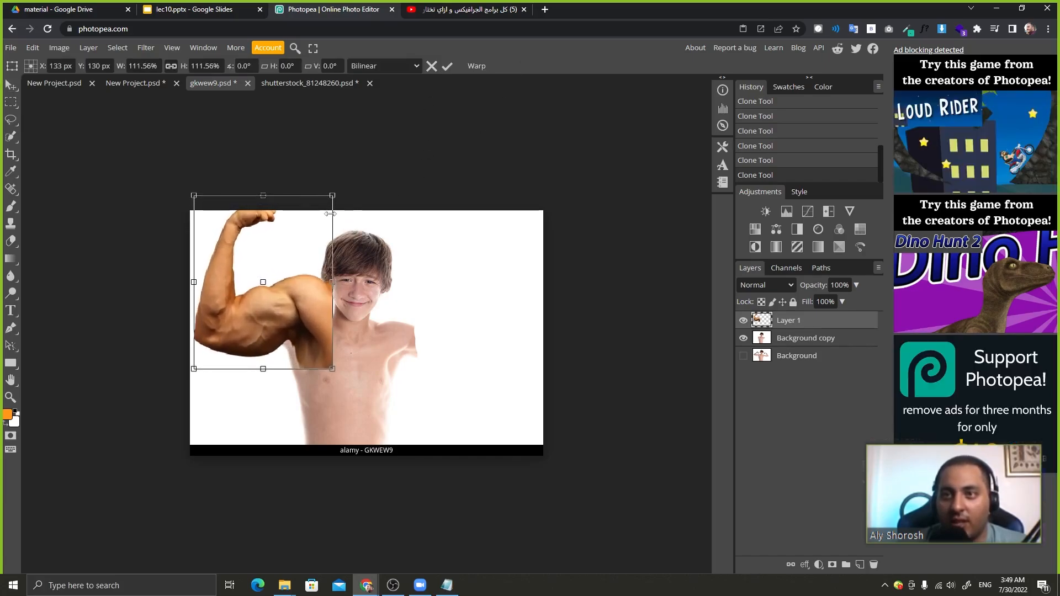
{"action": "key", "text": "Return"}
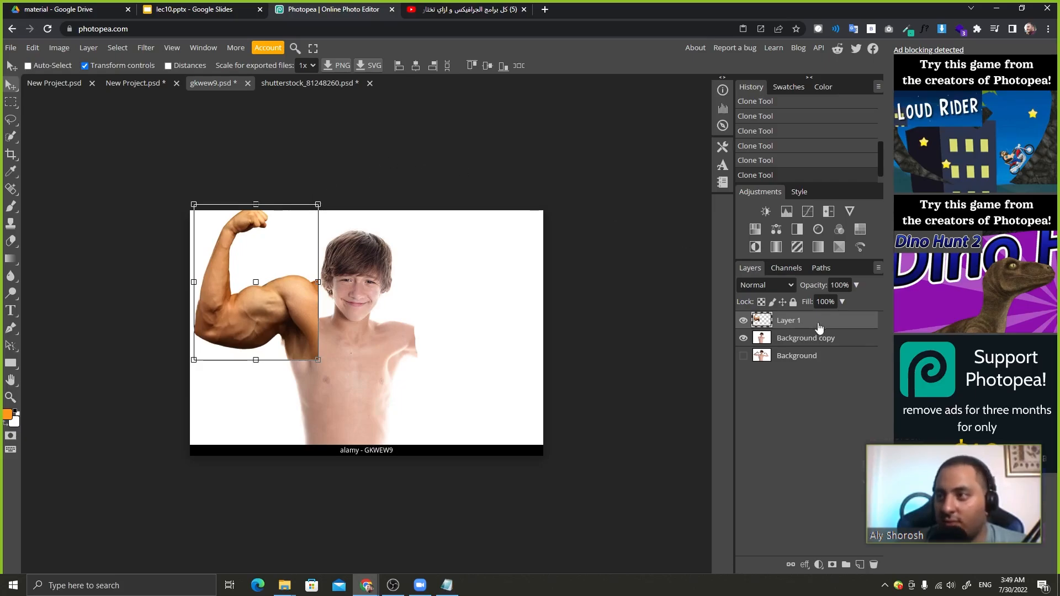
{"action": "left_click_drag", "start_coordinate": [818, 328], "coordinate": [873, 563]}
Drag the arm back into the boy photo and try resizes, cancelling each.
{"action": "left_click", "coordinate": [369, 85]}
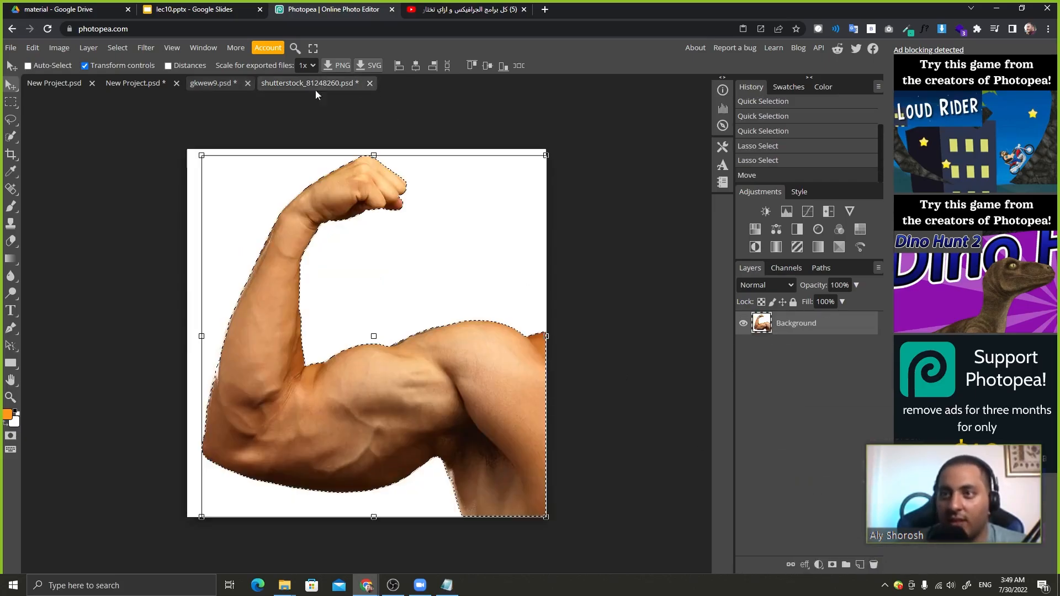
{"action": "left_click_drag", "start_coordinate": [425, 375], "coordinate": [402, 294]}
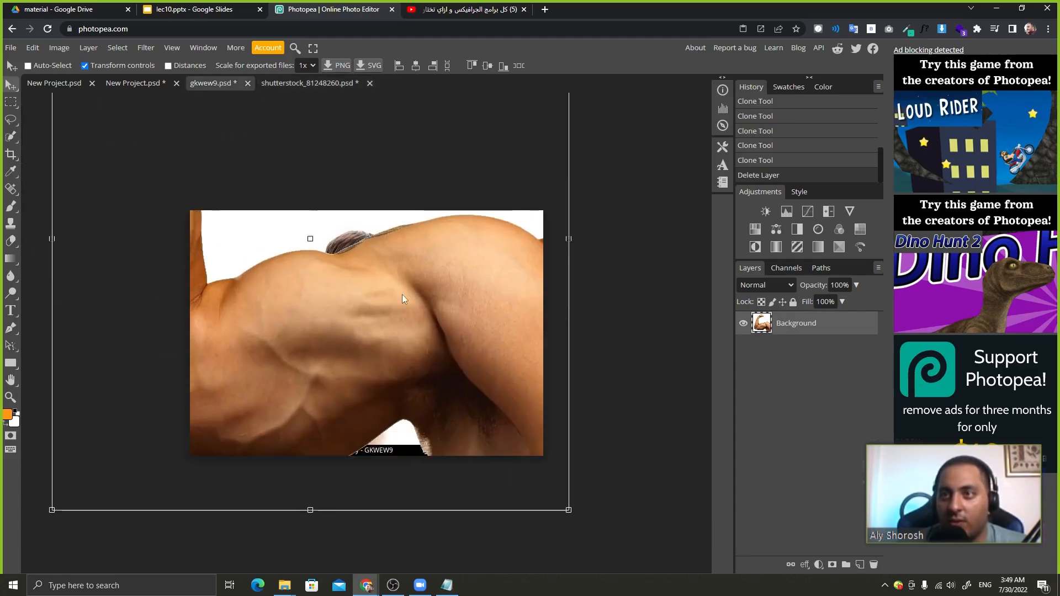
{"action": "left_click_drag", "start_coordinate": [566, 484], "coordinate": [552, 301]}
{"action": "key", "text": "Escape"}
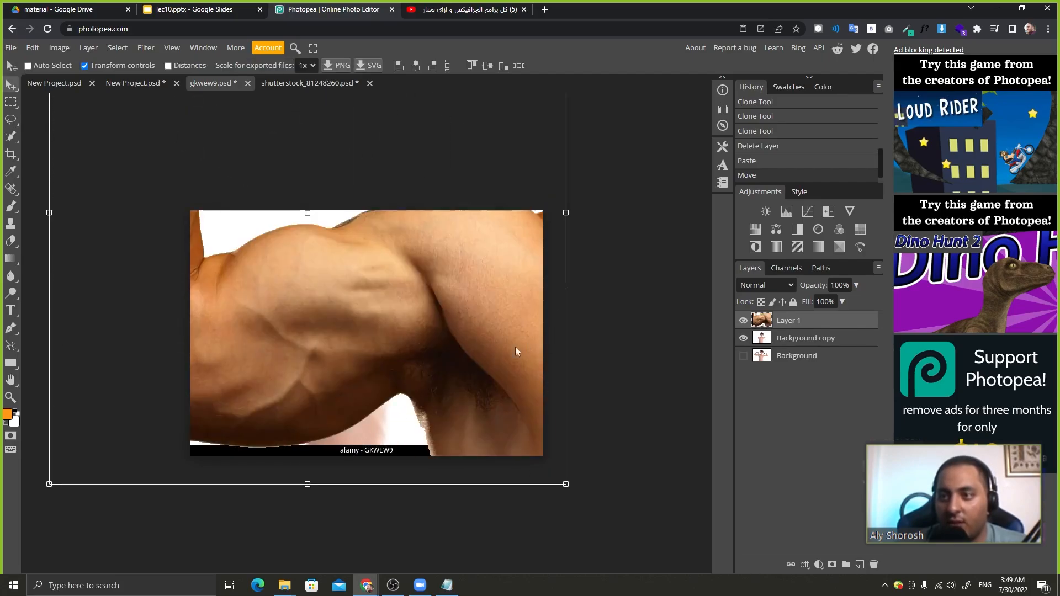
{"action": "left_click_drag", "start_coordinate": [566, 484], "coordinate": [177, 111]}
{"action": "key", "text": "Escape"}
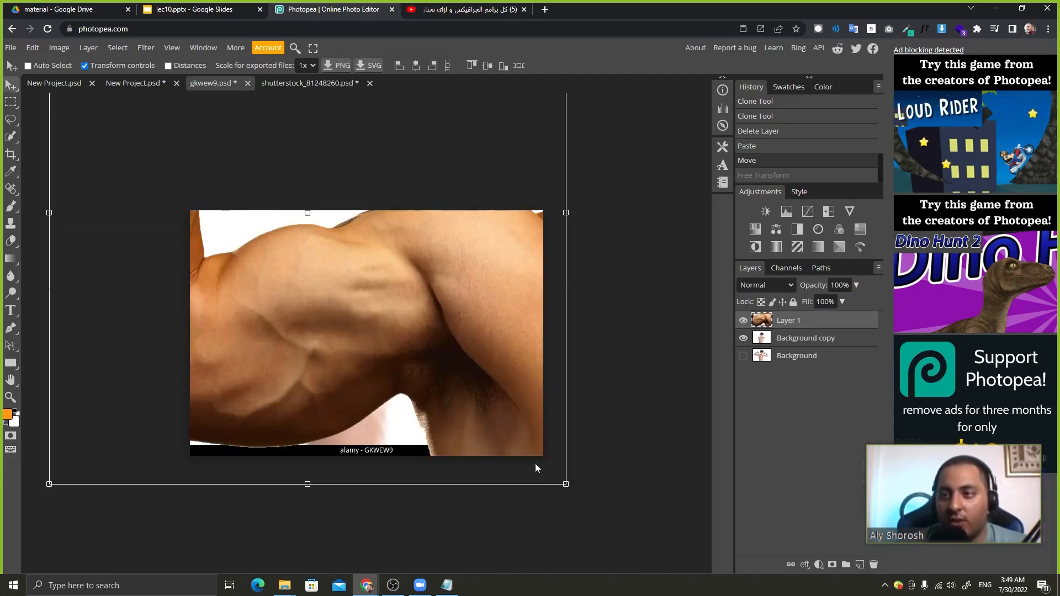
Scale the new arm to about 22.55% and fit it onto the boy's left shoulder.
{"action": "left_click_drag", "start_coordinate": [566, 484], "coordinate": [363, 376]}
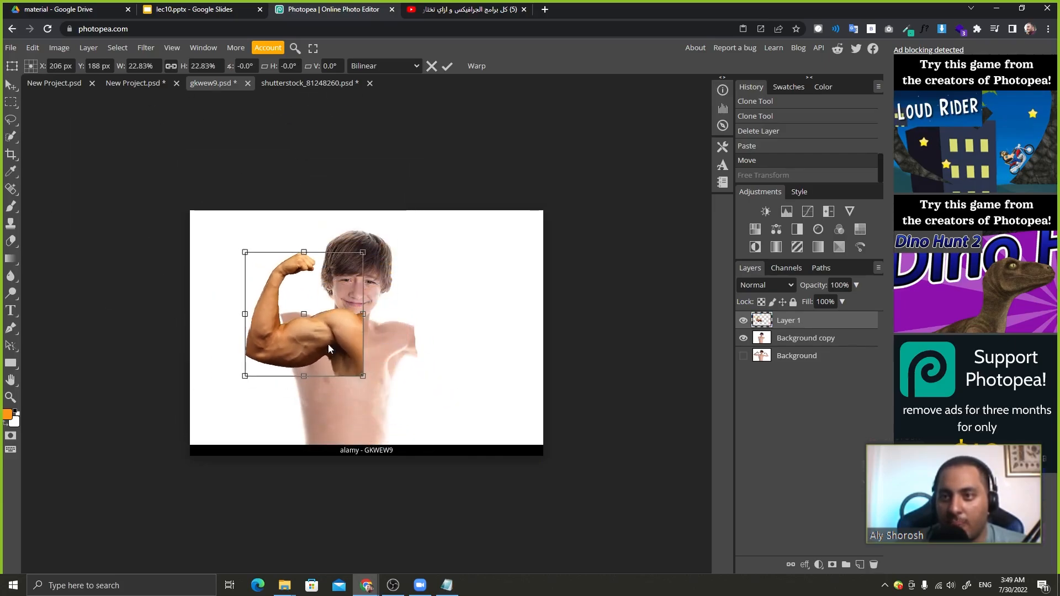
{"action": "left_click_drag", "start_coordinate": [328, 343], "coordinate": [280, 343]}
{"action": "left_click_drag", "start_coordinate": [323, 378], "coordinate": [315, 372]}
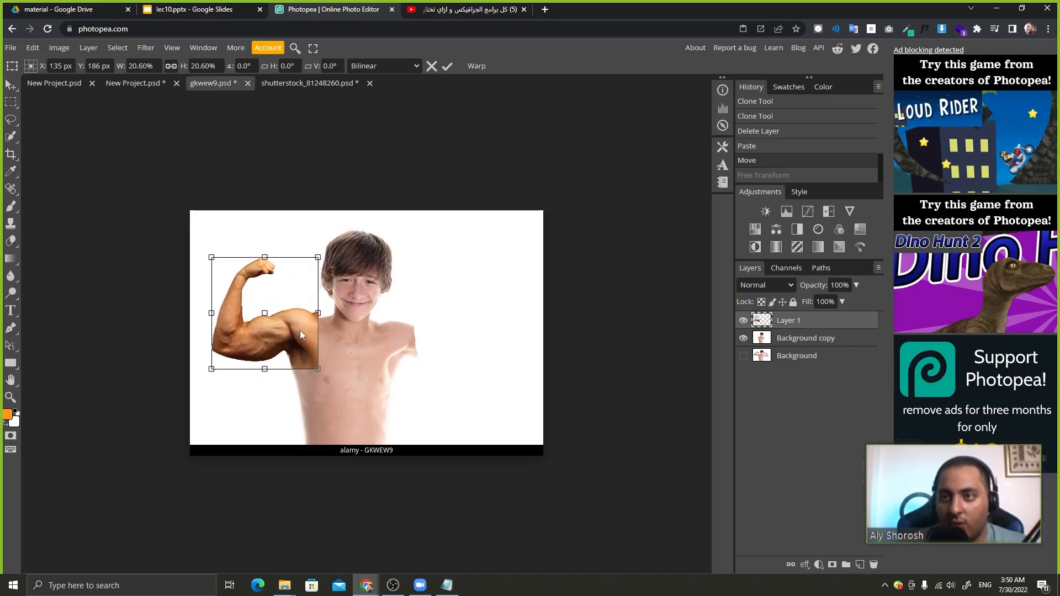
{"action": "left_click_drag", "start_coordinate": [299, 330], "coordinate": [299, 336]}
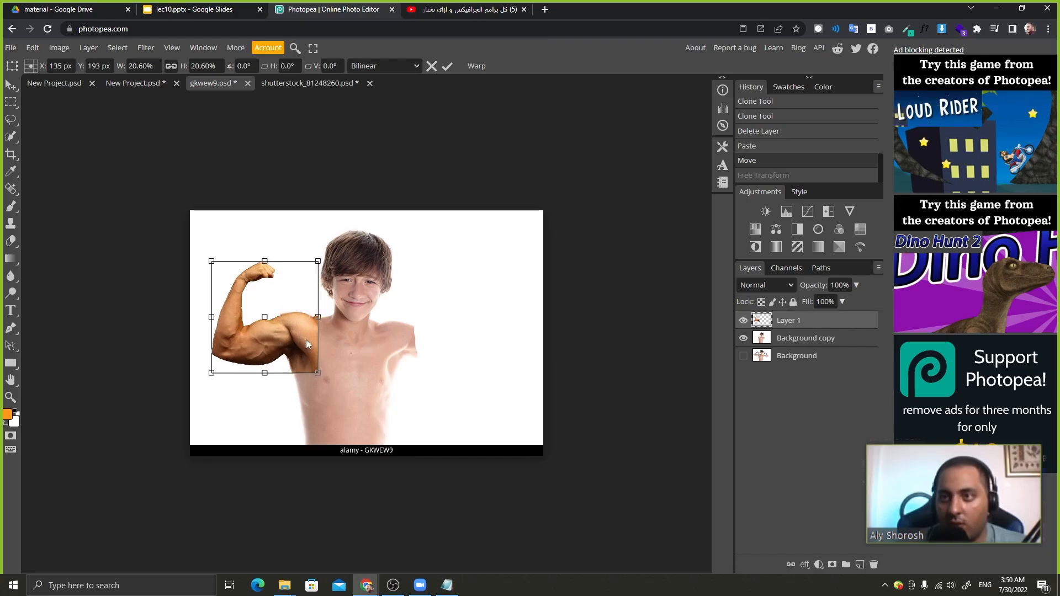
{"action": "left_click_drag", "start_coordinate": [318, 375], "coordinate": [323, 379]}
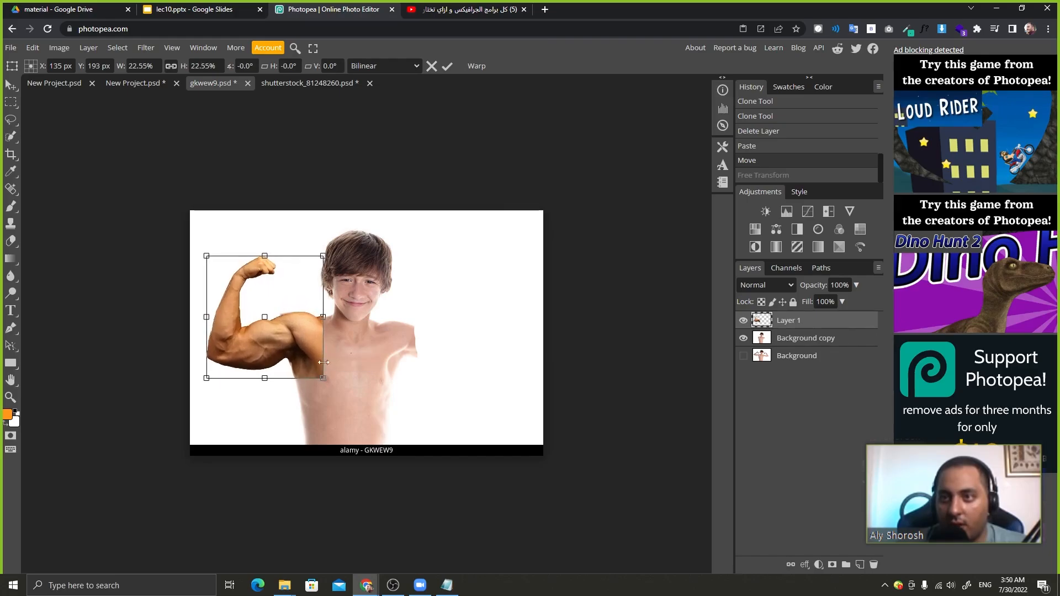
{"action": "left_click", "coordinate": [447, 66]}
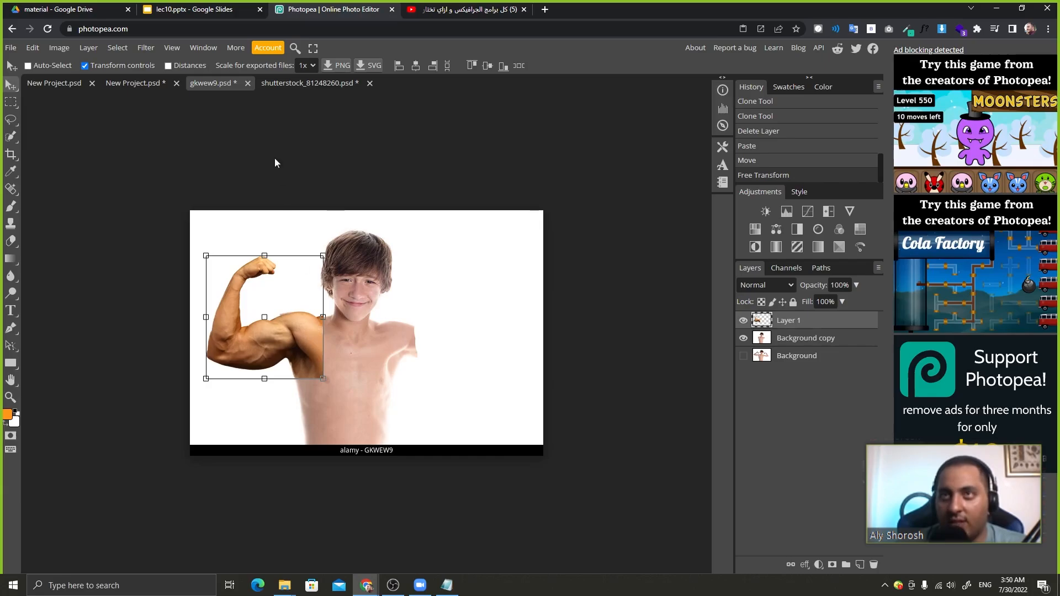
{"action": "left_click", "coordinate": [122, 65]}
{"action": "left_click", "coordinate": [794, 342]}
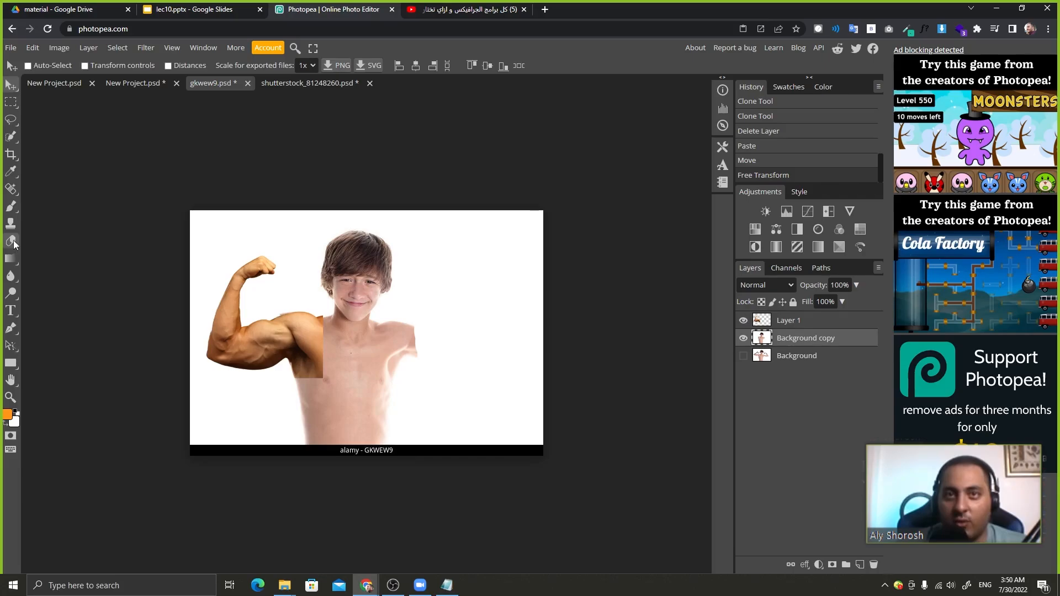
Clone skin over the upper arm area, then hide the muscular arm layer.
{"action": "left_click", "coordinate": [11, 223]}
{"action": "left_click", "coordinate": [271, 237], "text": "alt"}
{"action": "mouse_move", "coordinate": [252, 307]}
{"action": "left_mouse_down"}
{"action": "mouse_move", "coordinate": [286, 309]}
{"action": "mouse_move", "coordinate": [302, 344]}
{"action": "left_mouse_up"}
{"action": "key", "text": "v"}
{"action": "left_click", "coordinate": [788, 320]}
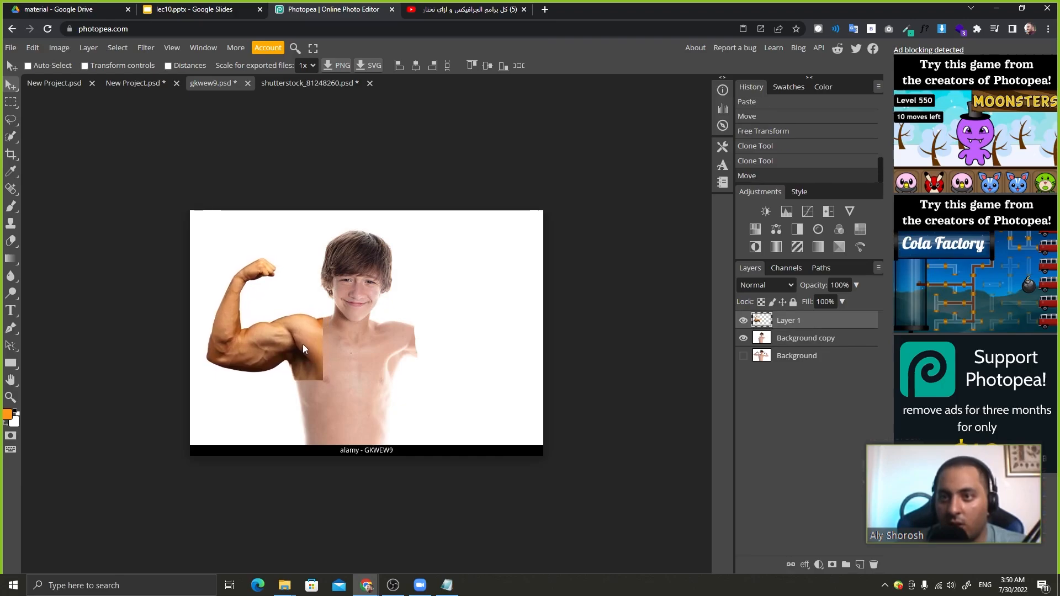
{"action": "left_click", "coordinate": [744, 321]}
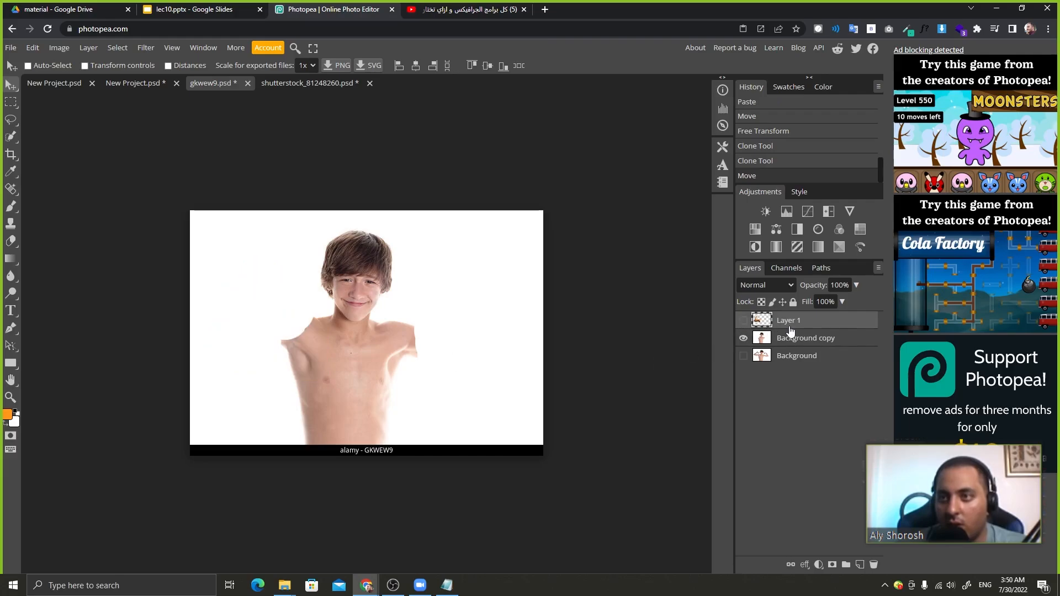
Dab white paint and cloned pixels over the left shoulder edge.
{"action": "left_click", "coordinate": [10, 209]}
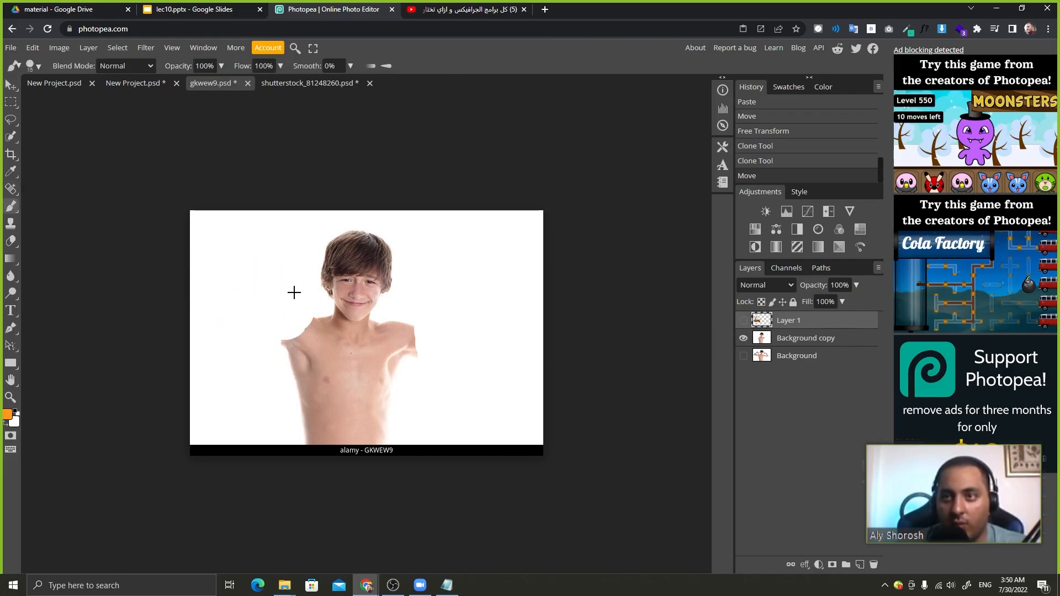
{"action": "left_click", "coordinate": [306, 322]}
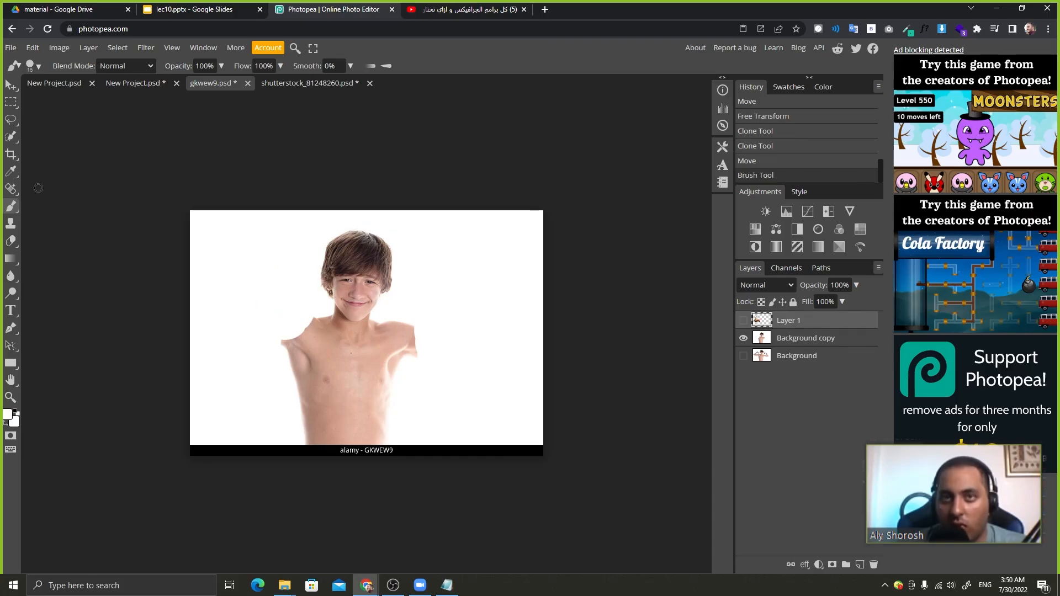
{"action": "left_click", "coordinate": [11, 223]}
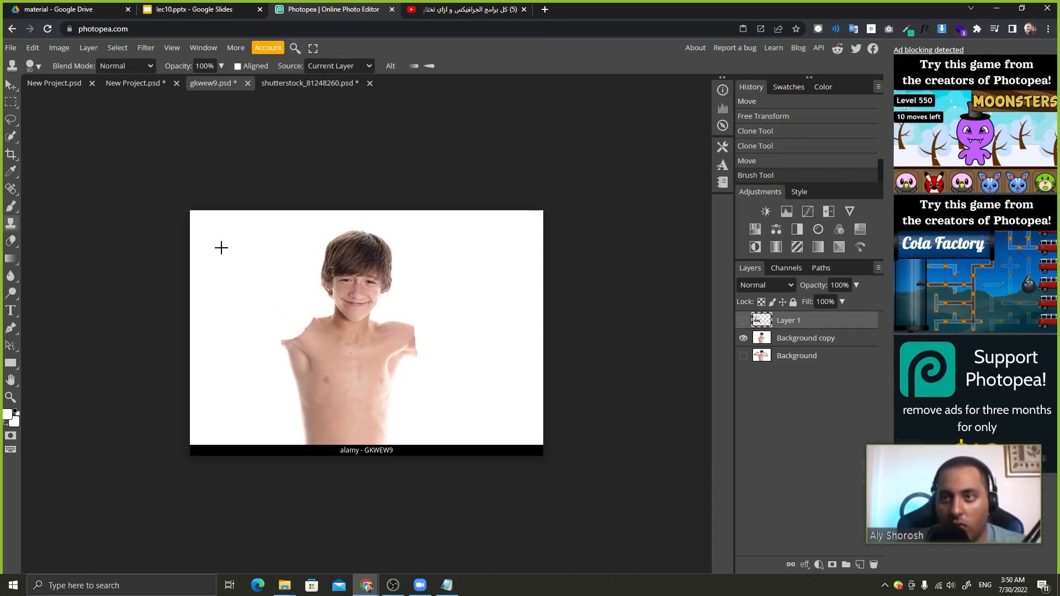
{"action": "left_click", "coordinate": [307, 322]}
{"action": "left_click", "coordinate": [299, 312]}
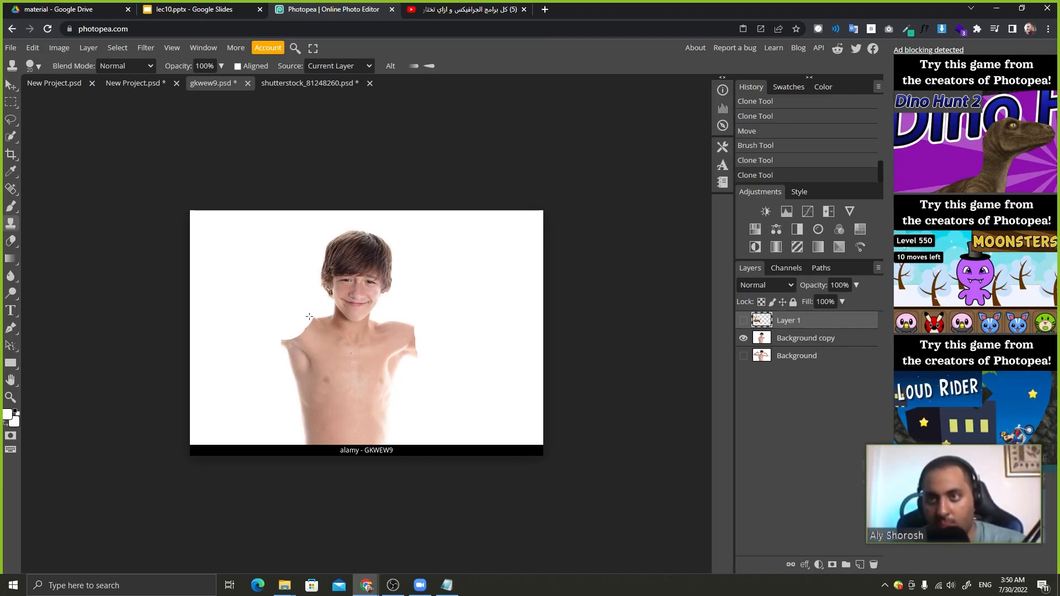
{"action": "left_click", "coordinate": [303, 321]}
Clone more dabs over the left shoulder edge on Background copy.
{"action": "left_click", "coordinate": [316, 321]}
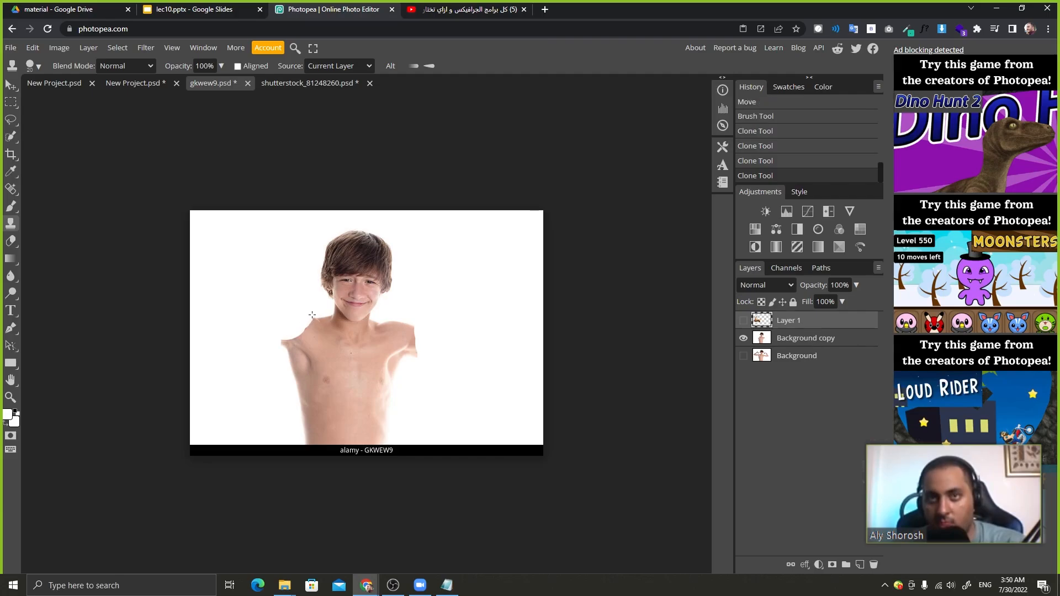
{"action": "left_click", "coordinate": [804, 342]}
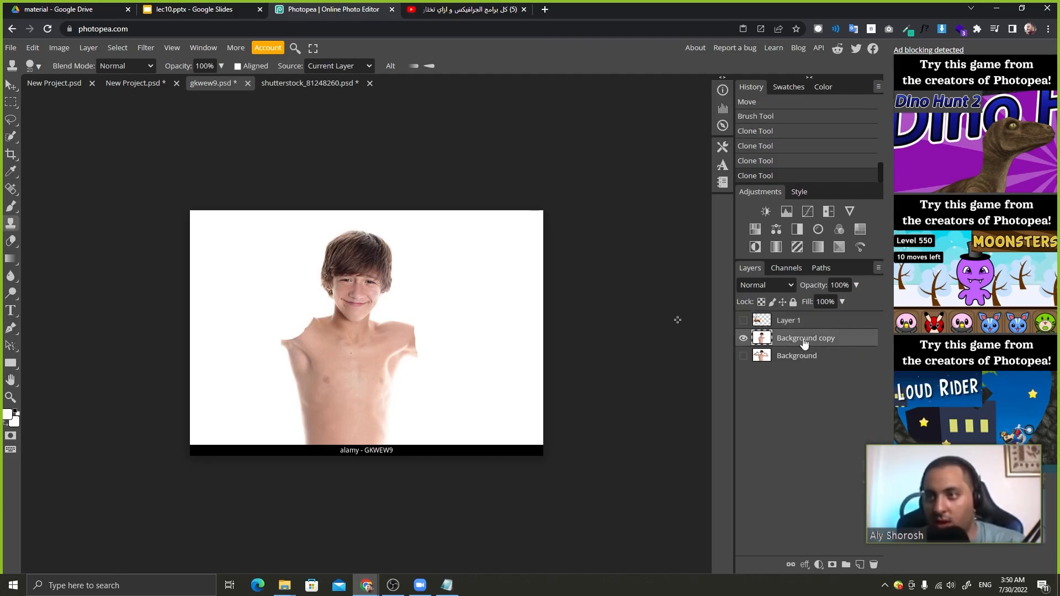
{"action": "left_click", "coordinate": [307, 309]}
{"action": "left_click", "coordinate": [311, 322]}
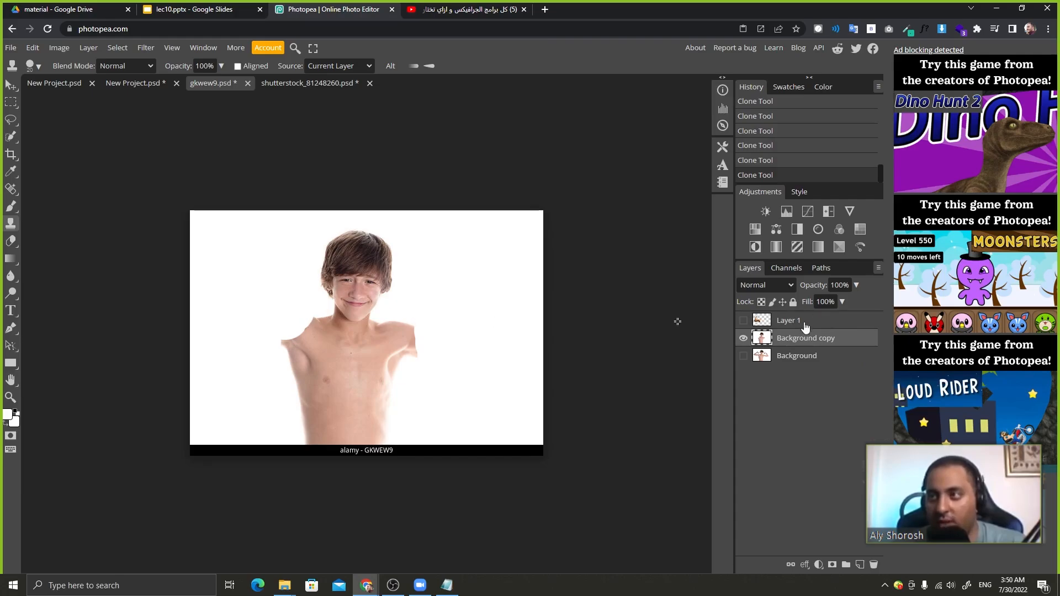
Toggle the arm layer to compare and undo the recent clone dabs and arm move.
{"action": "left_click", "coordinate": [743, 321]}
{"action": "left_click", "coordinate": [743, 321]}
{"action": "key", "text": "ctrl+z"}
{"action": "key", "text": "ctrl+z"}
{"action": "key", "text": "ctrl+z"}
{"action": "key", "text": "ctrl+z"}
{"action": "key", "text": "ctrl+z"}
{"action": "key", "text": "ctrl+z"}
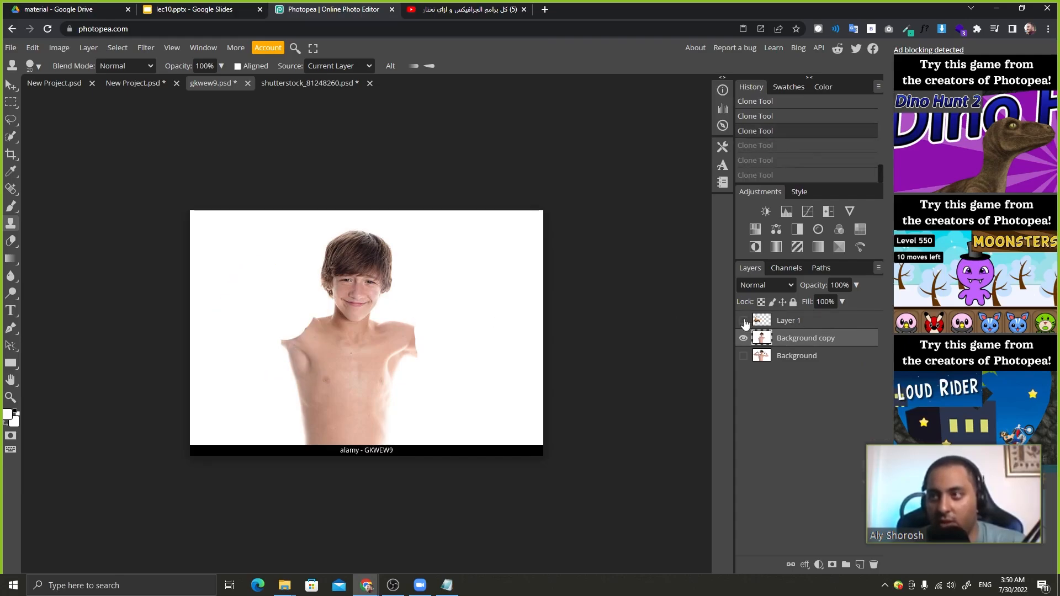
{"action": "left_click", "coordinate": [743, 321]}
{"action": "left_click", "coordinate": [744, 321]}
{"action": "left_click", "coordinate": [744, 321]}
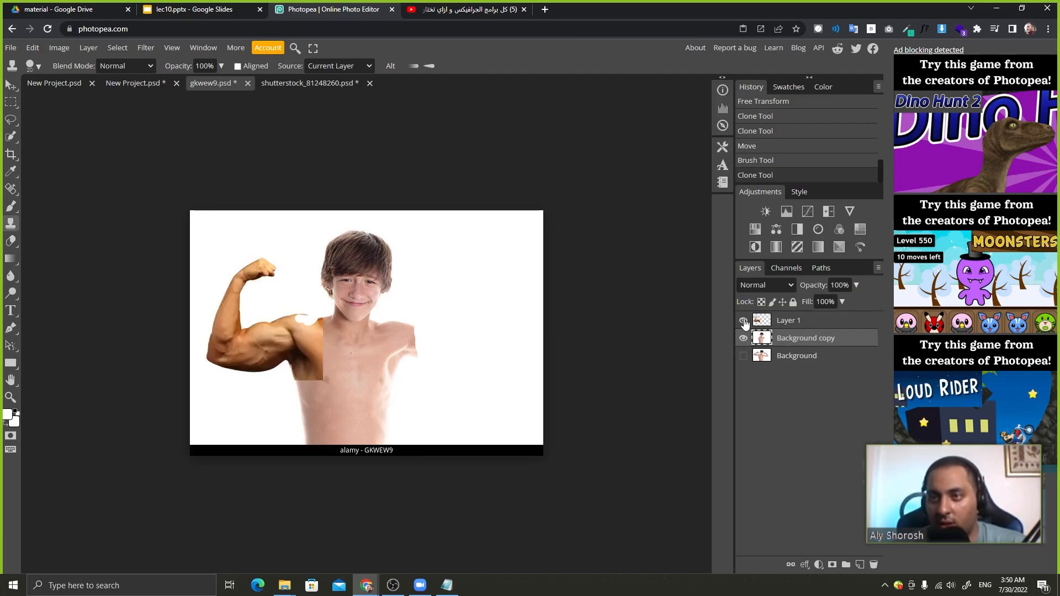
{"action": "left_click", "coordinate": [743, 321]}
{"action": "key", "text": "ctrl+z"}
{"action": "key", "text": "ctrl+z"}
{"action": "left_click", "coordinate": [744, 322]}
{"action": "key", "text": "ctrl+z"}
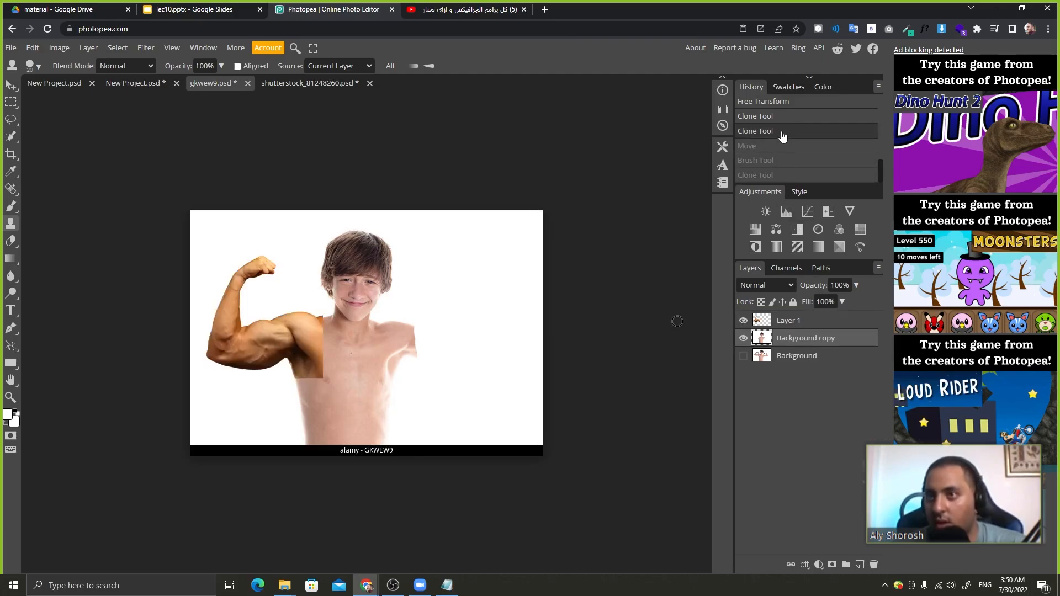
Re-clone the shoulder edge, show the arm again, and nudge it slightly up and left.
{"action": "left_click", "coordinate": [744, 321]}
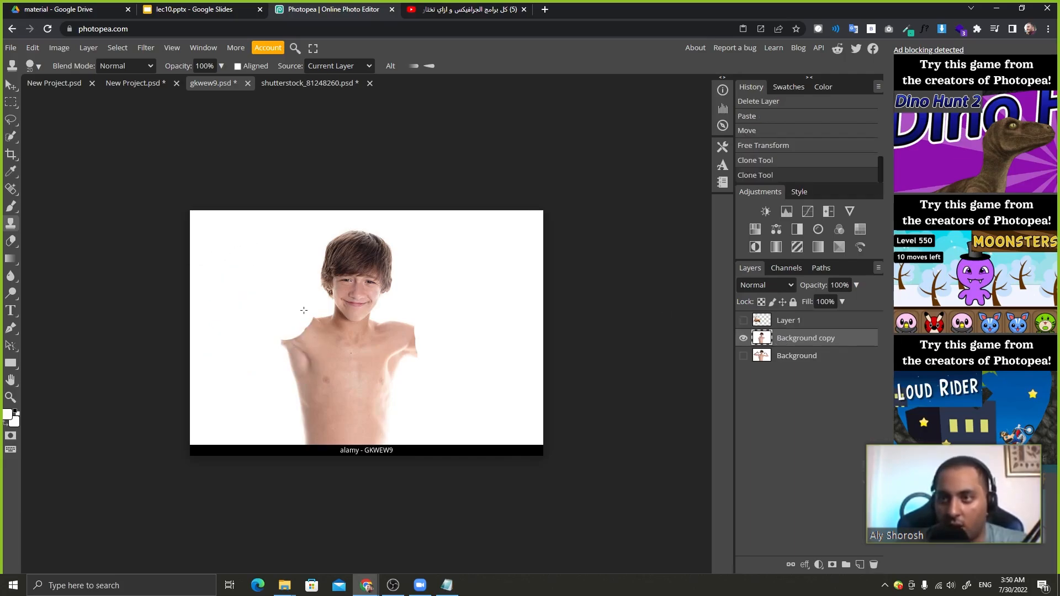
{"action": "left_click_drag", "start_coordinate": [281, 335], "coordinate": [281, 353]}
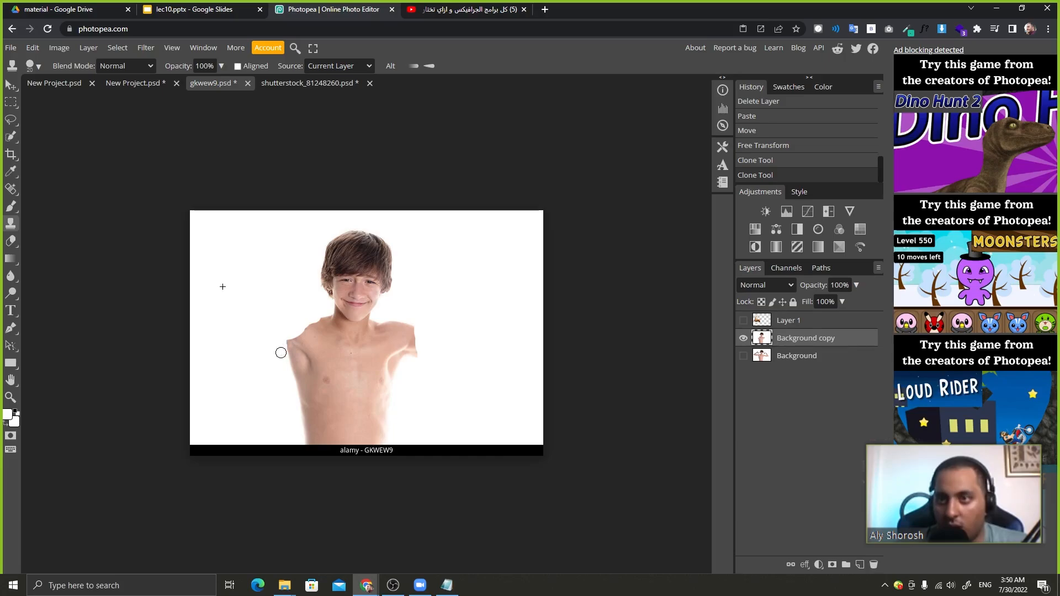
{"action": "left_click", "coordinate": [743, 321]}
{"action": "left_click", "coordinate": [784, 320]}
{"action": "key", "text": "v"}
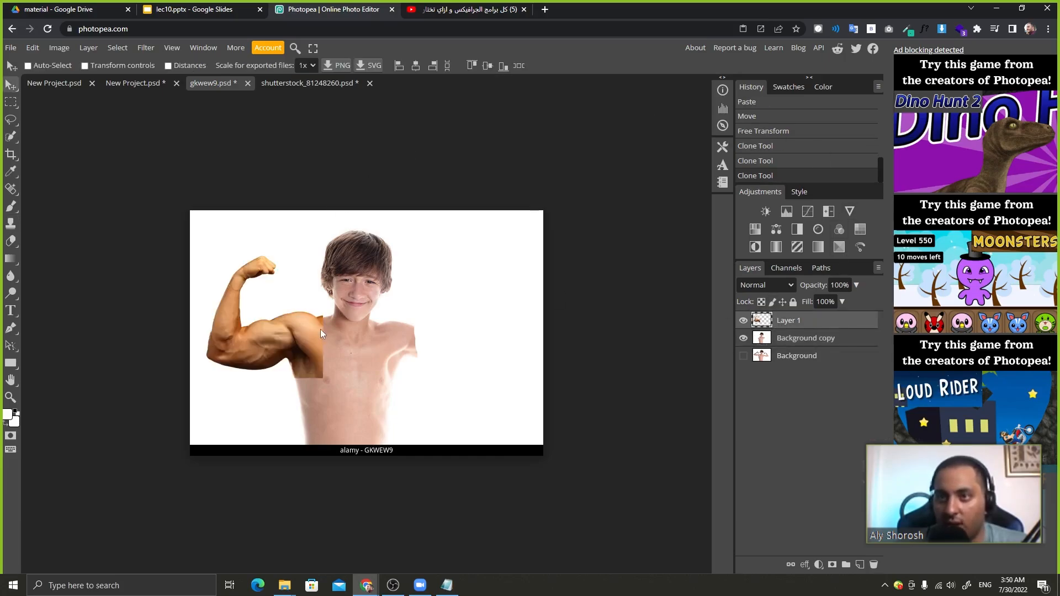
{"action": "left_click_drag", "start_coordinate": [309, 339], "coordinate": [309, 339]}
{"action": "left_click", "coordinate": [12, 208]}
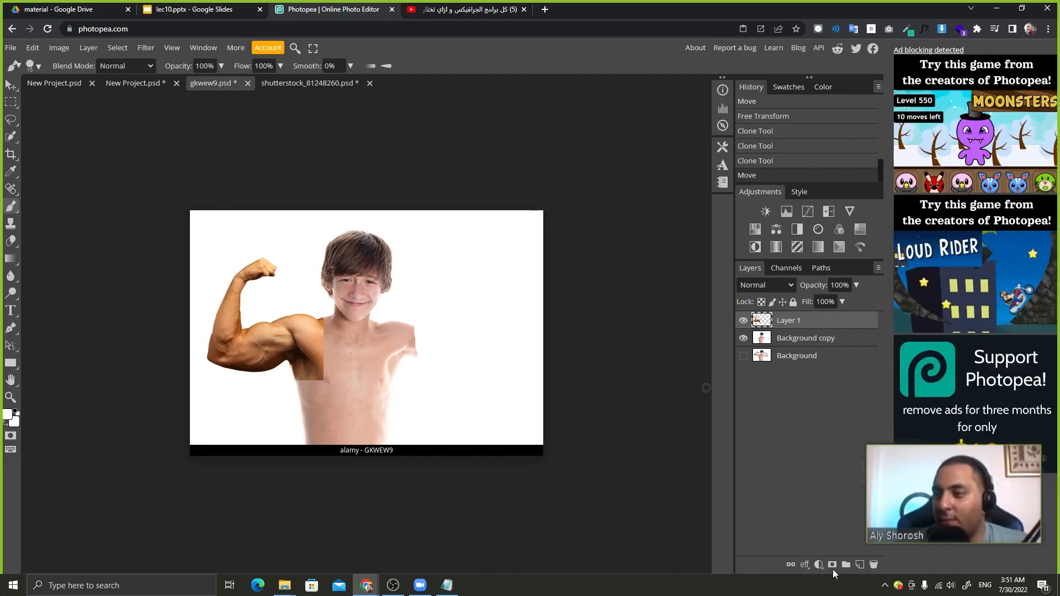
Add a mask to the arm layer and set a 70 px, 0% hardness black brush.
{"action": "left_click", "coordinate": [832, 567]}
{"action": "key", "text": "bracketright"}
{"action": "key", "text": "bracketright"}
{"action": "key", "text": "bracketright"}
{"action": "key", "text": "bracketright"}
{"action": "key", "text": "bracketright"}
{"action": "key", "text": "bracketright"}
{"action": "key", "text": "bracketright"}
{"action": "key", "text": "bracketright"}
{"action": "key", "text": "bracketright"}
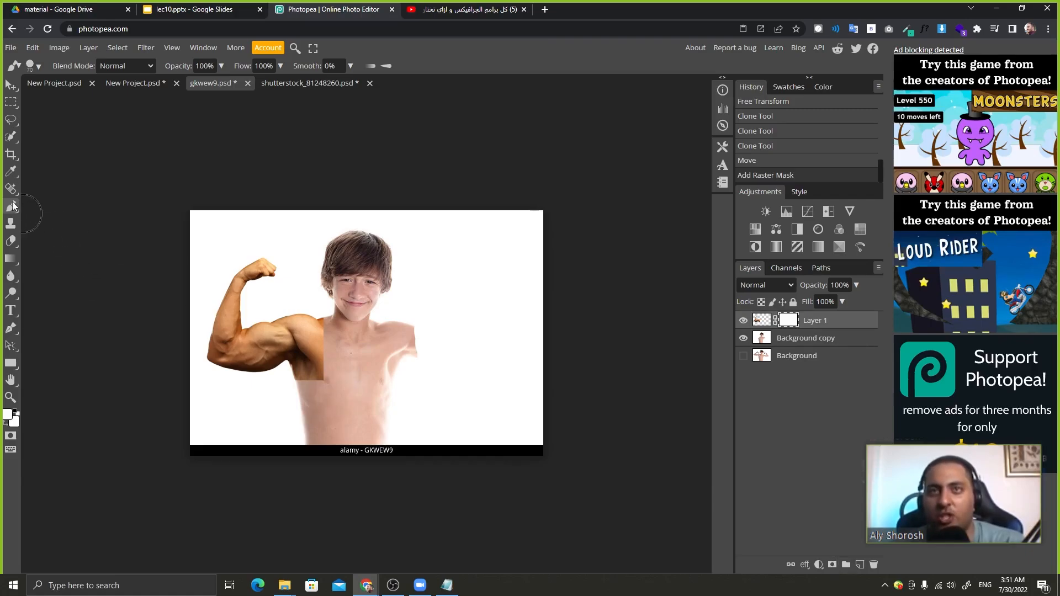
{"action": "right_click", "coordinate": [286, 291]}
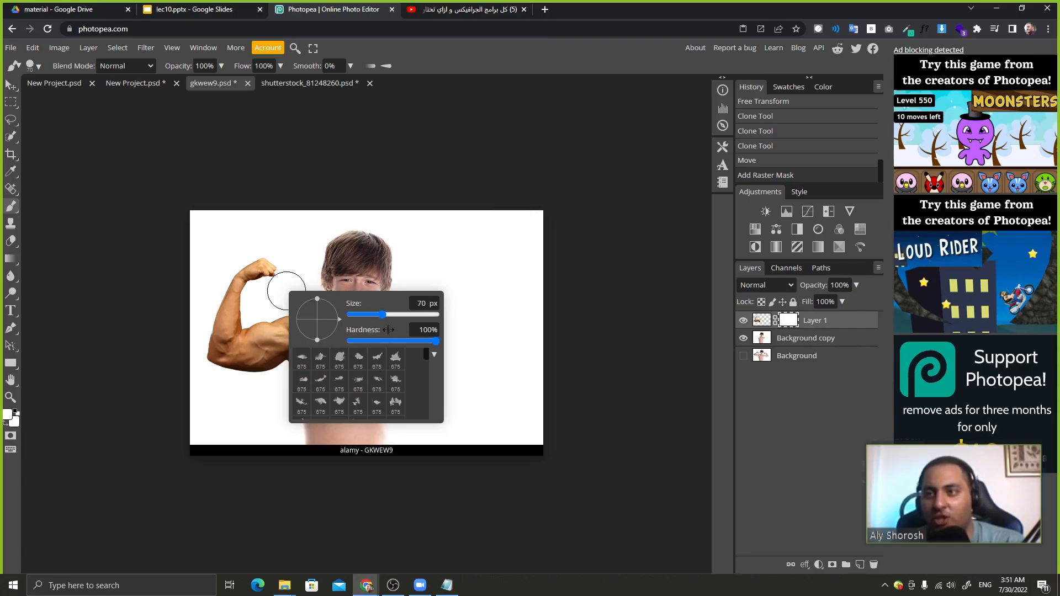
{"action": "left_click", "coordinate": [350, 341]}
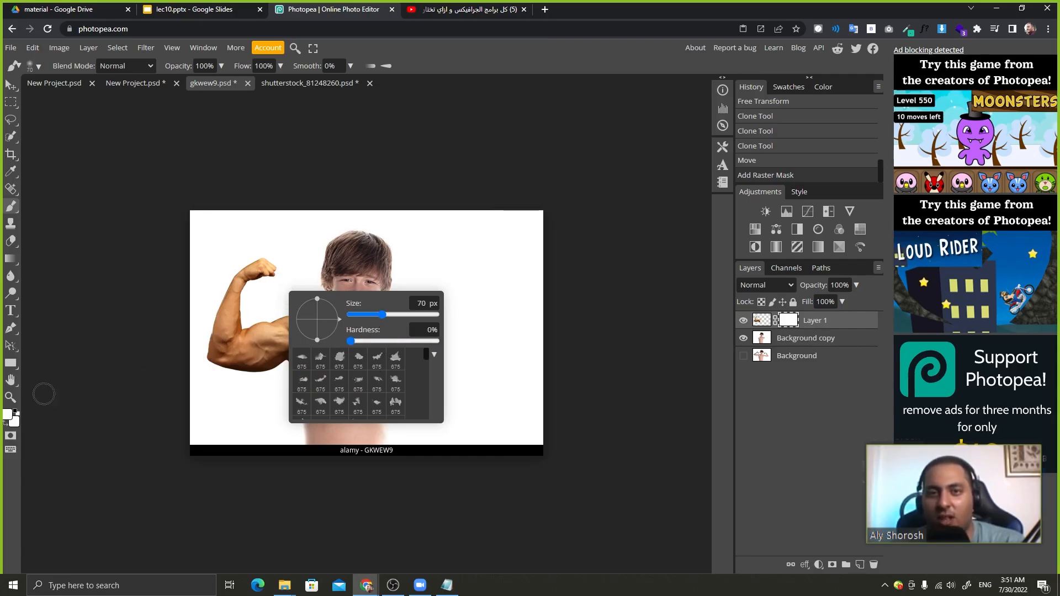
{"action": "left_click", "coordinate": [7, 414]}
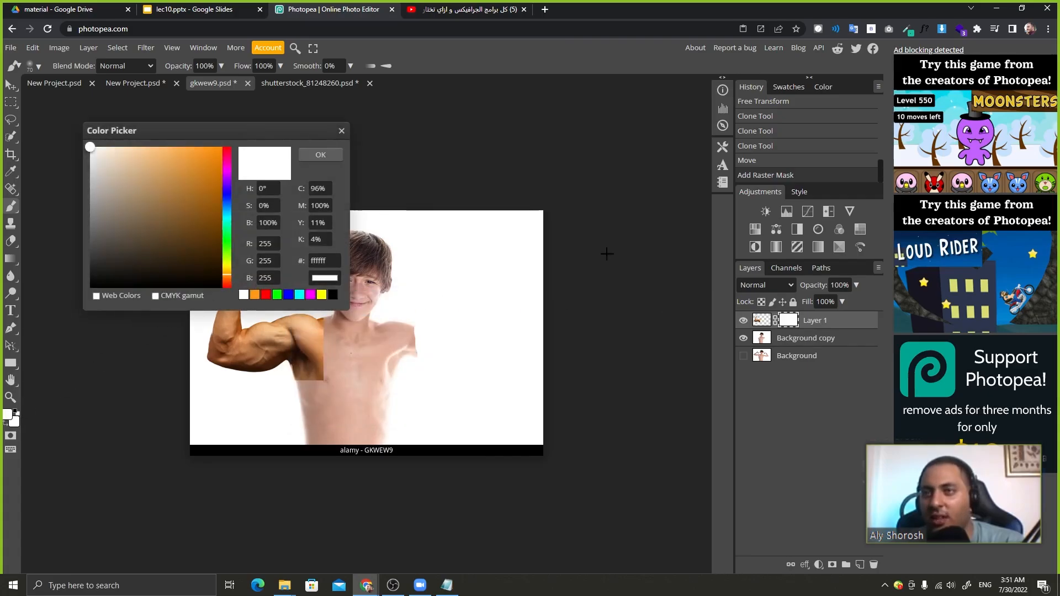
{"action": "left_click", "coordinate": [144, 287]}
{"action": "left_click", "coordinate": [320, 155]}
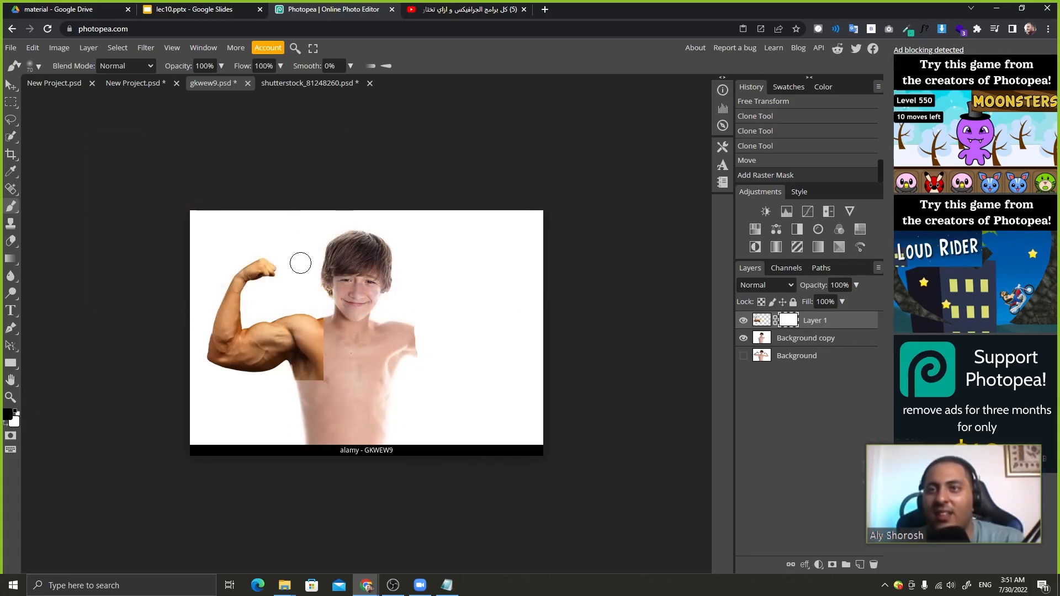
Paint the mask to hide the arm's hard chest edge, restoring shoulder detail with white.
{"action": "mouse_move", "coordinate": [312, 406]}
{"action": "left_mouse_down"}
{"action": "mouse_move", "coordinate": [346, 374]}
{"action": "mouse_move", "coordinate": [339, 366]}
{"action": "mouse_move", "coordinate": [337, 377]}
{"action": "mouse_move", "coordinate": [317, 389]}
{"action": "left_mouse_up"}
{"action": "key", "text": "ctrl+plus"}
{"action": "key", "text": "ctrl+plus"}
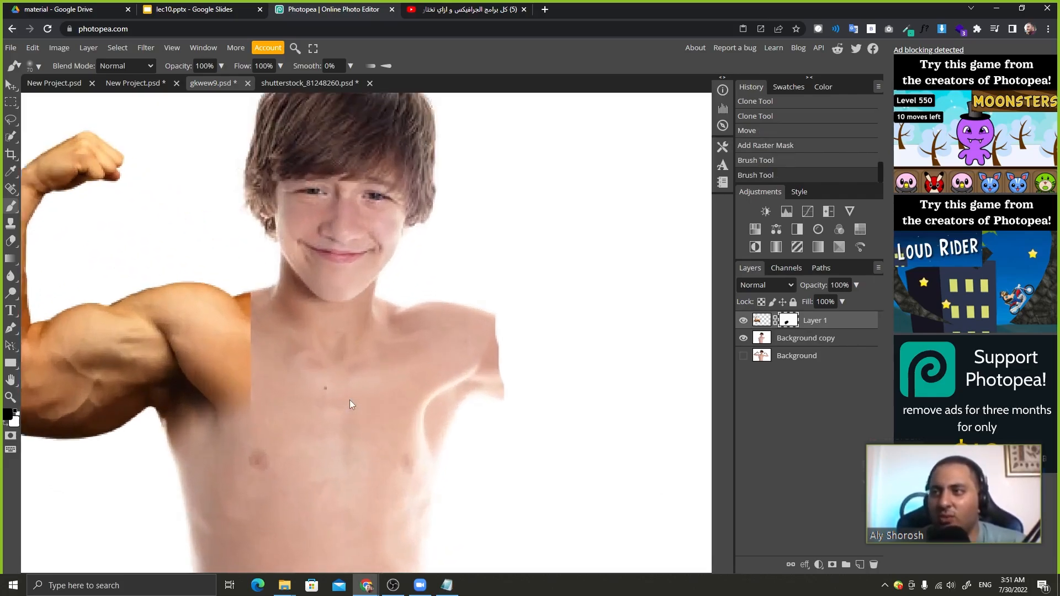
{"action": "left_click_drag", "start_coordinate": [251, 436], "coordinate": [328, 365]}
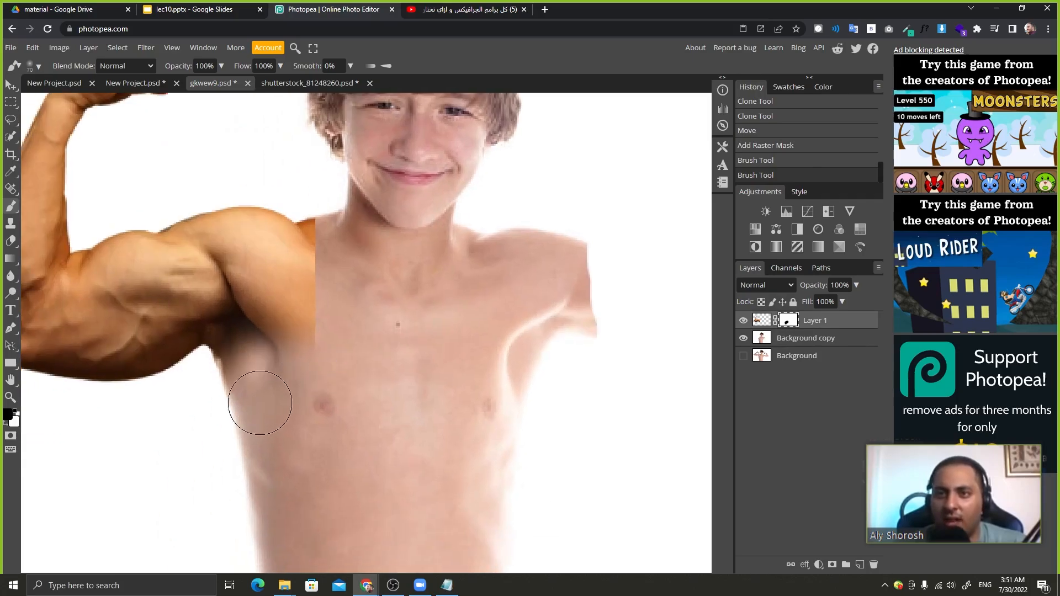
{"action": "mouse_move", "coordinate": [316, 413]}
{"action": "left_mouse_down"}
{"action": "mouse_move", "coordinate": [352, 345]}
{"action": "mouse_move", "coordinate": [353, 245]}
{"action": "mouse_move", "coordinate": [338, 188]}
{"action": "mouse_move", "coordinate": [351, 227]}
{"action": "mouse_move", "coordinate": [242, 242]}
{"action": "mouse_move", "coordinate": [259, 251]}
{"action": "mouse_move", "coordinate": [264, 227]}
{"action": "mouse_move", "coordinate": [294, 213]}
{"action": "mouse_move", "coordinate": [338, 217]}
{"action": "left_mouse_up"}
{"action": "key", "text": "x"}
{"action": "key", "text": "x"}
{"action": "key", "text": "bracketleft"}
{"action": "key", "text": "bracketleft"}
{"action": "key", "text": "bracketleft"}
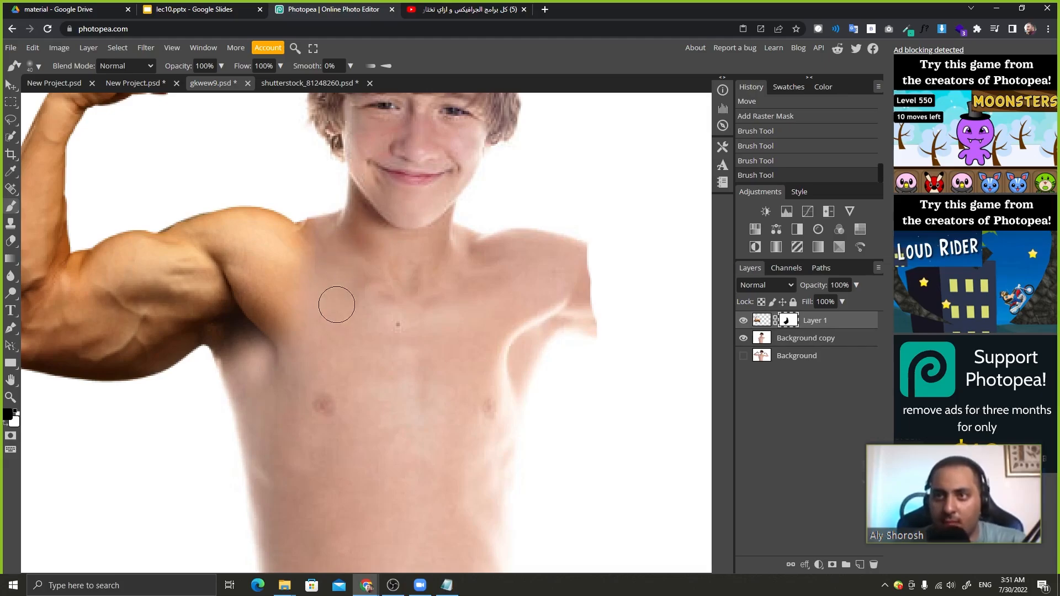
{"action": "left_click", "coordinate": [347, 254]}
{"action": "key", "text": "x"}
{"action": "mouse_move", "coordinate": [290, 220]}
{"action": "left_mouse_down"}
{"action": "mouse_move", "coordinate": [286, 208]}
{"action": "mouse_move", "coordinate": [282, 215]}
{"action": "left_mouse_up"}
{"action": "scroll", "coordinate": [563, 354], "scroll_direction": "down", "scroll_amount": 5}
{"action": "scroll", "coordinate": [561, 349], "scroll_direction": "up", "scroll_amount": 1}
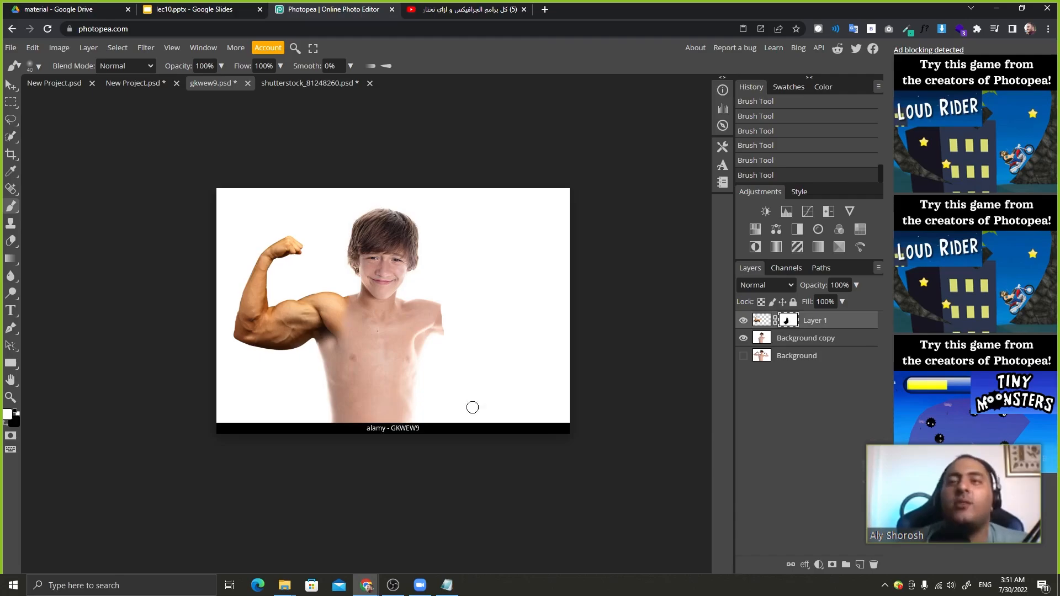
Add a Brightness/Contrast adjustment layer, undoing a trial brightness change.
{"action": "left_click", "coordinate": [818, 564]}
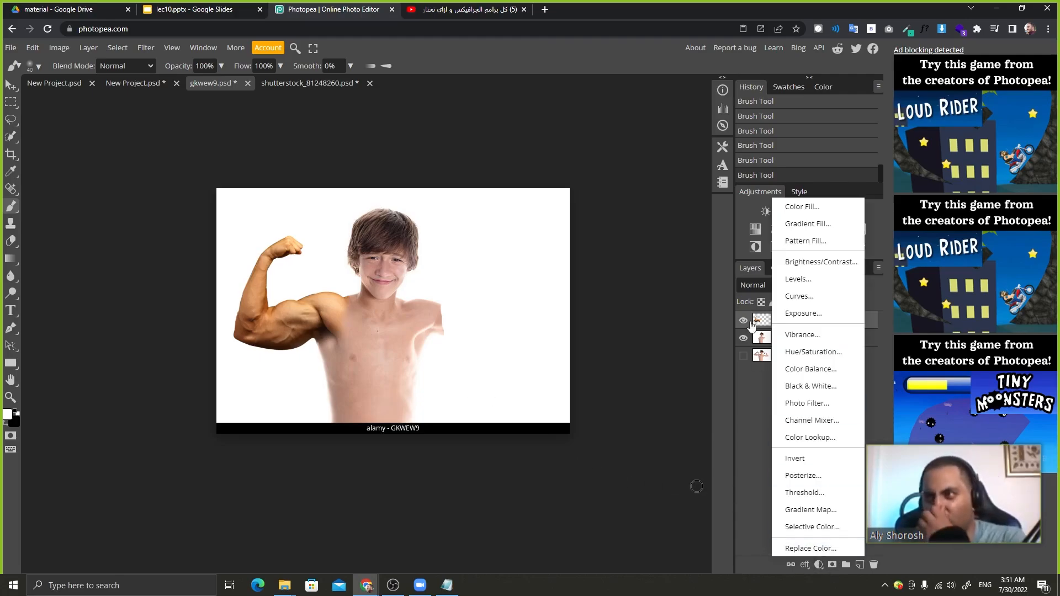
{"action": "left_click", "coordinate": [836, 261]}
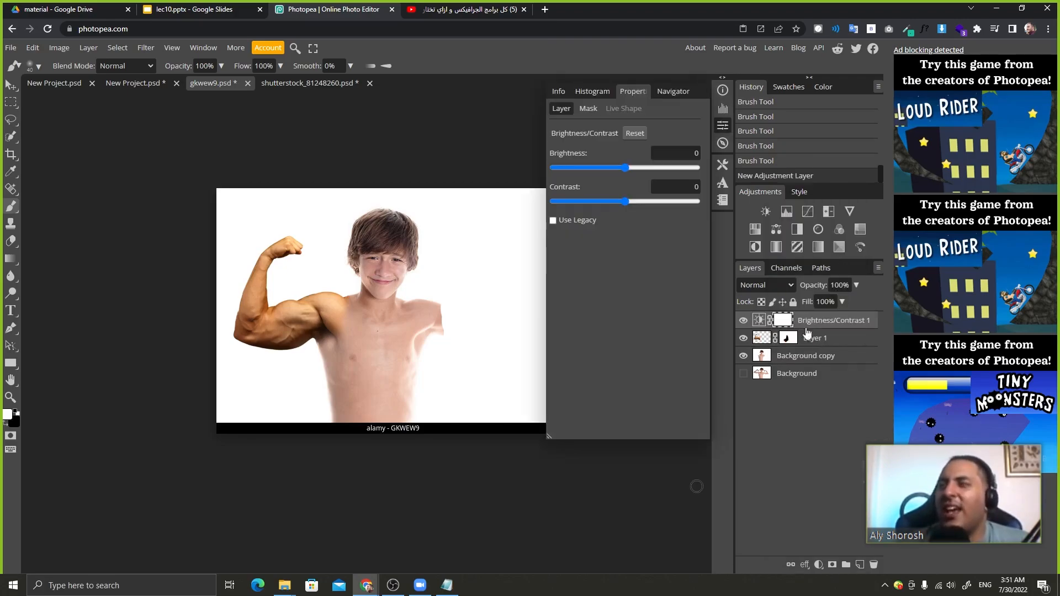
{"action": "left_click_drag", "start_coordinate": [624, 177], "coordinate": [706, 166]}
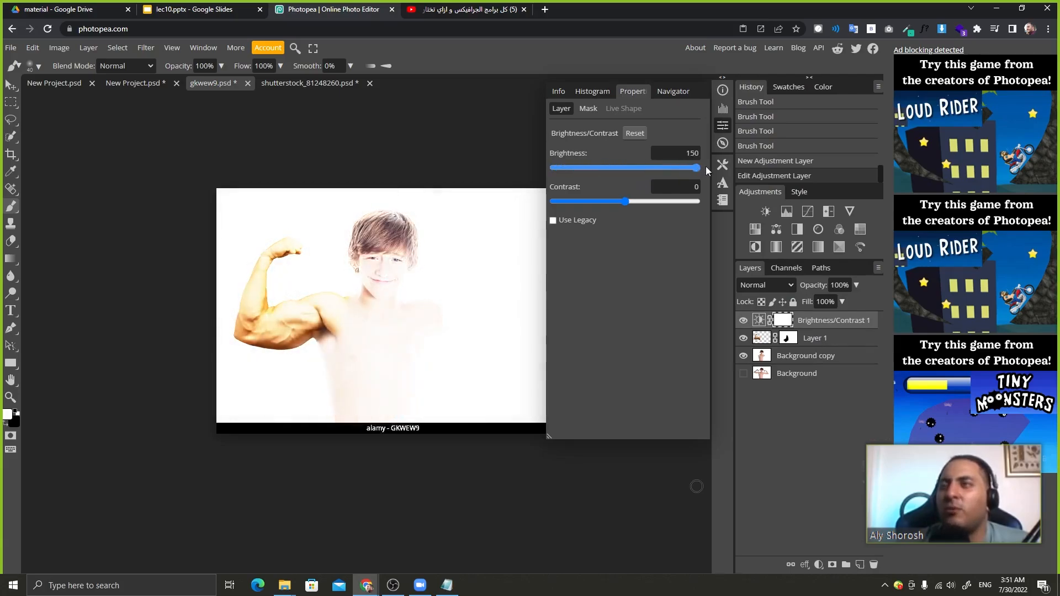
{"action": "key", "text": "ctrl+z"}
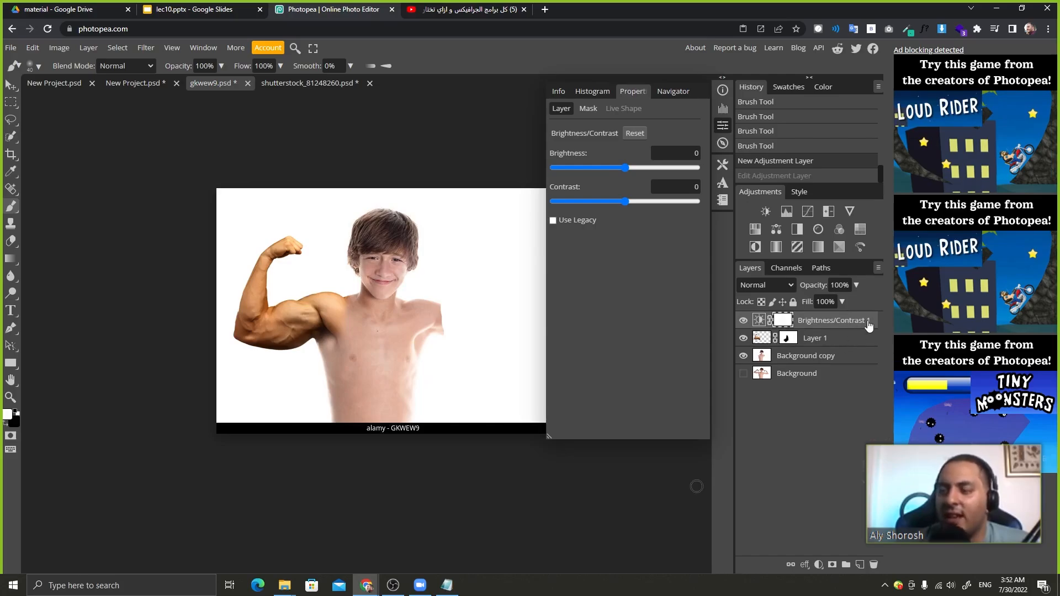
Clip the adjustment to Layer 1 and set brightness 24 and contrast -55.
{"action": "left_click", "coordinate": [830, 323], "text": "alt"}
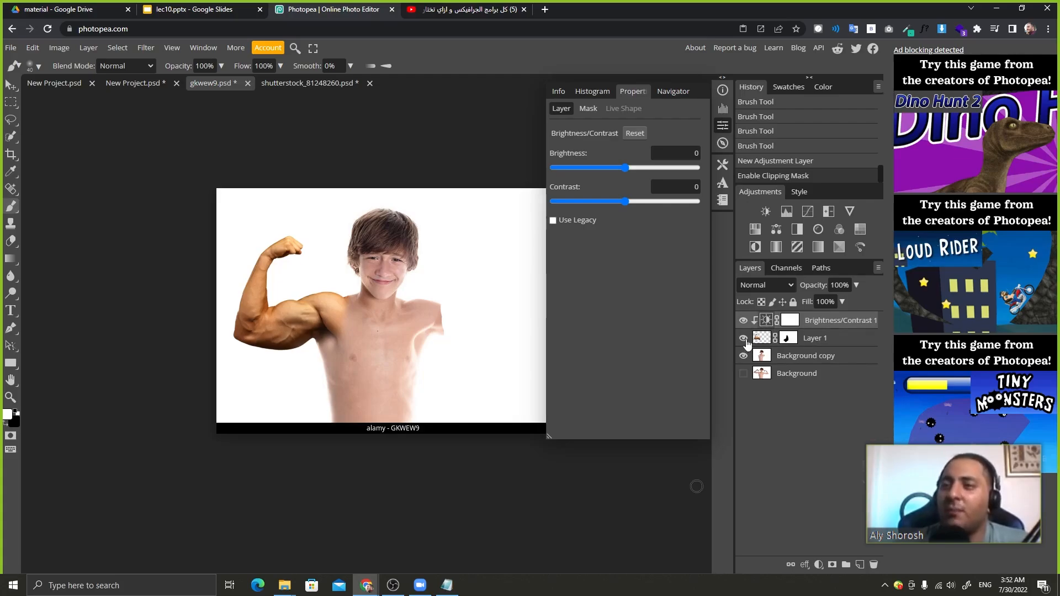
{"action": "left_click", "coordinate": [743, 339]}
{"action": "left_click", "coordinate": [743, 339]}
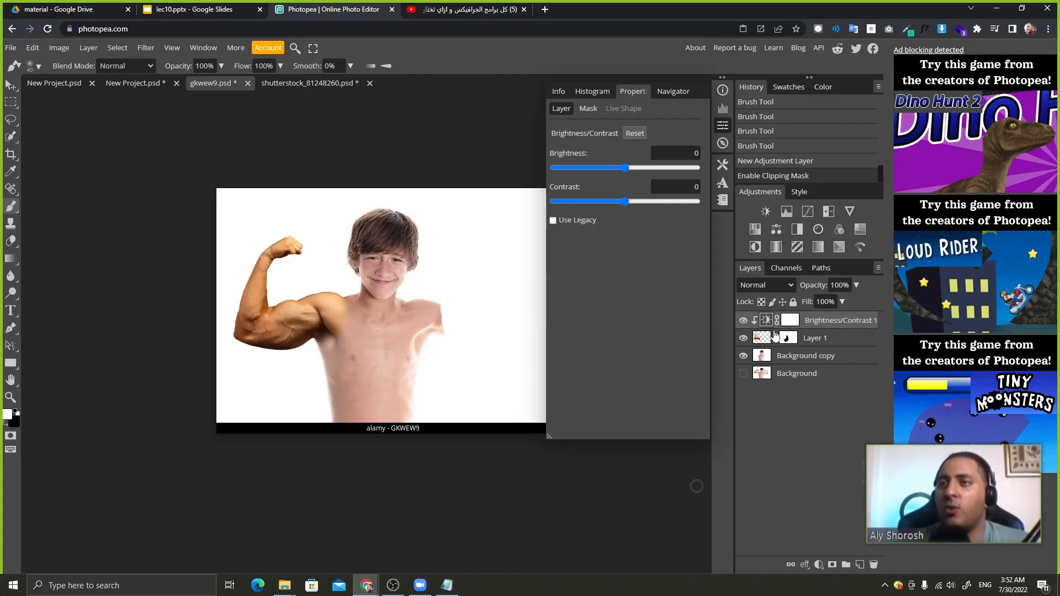
{"action": "left_click_drag", "start_coordinate": [624, 167], "coordinate": [586, 211]}
{"action": "left_click", "coordinate": [634, 168]}
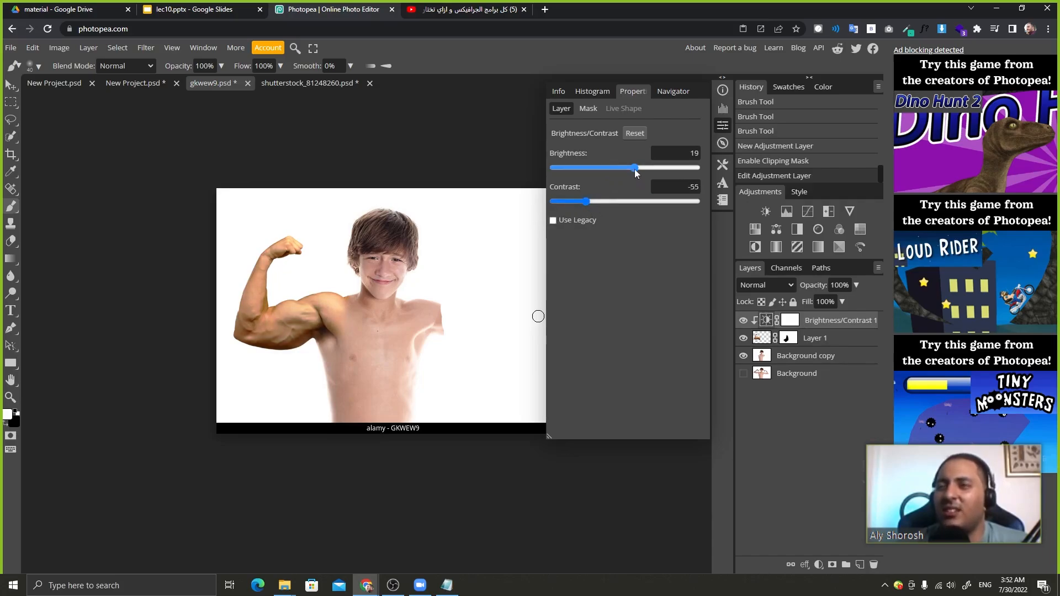
{"action": "mouse_move", "coordinate": [639, 169]}
{"action": "left_mouse_down"}
{"action": "mouse_move", "coordinate": [624, 172]}
{"action": "mouse_move", "coordinate": [636, 171]}
{"action": "left_mouse_up"}
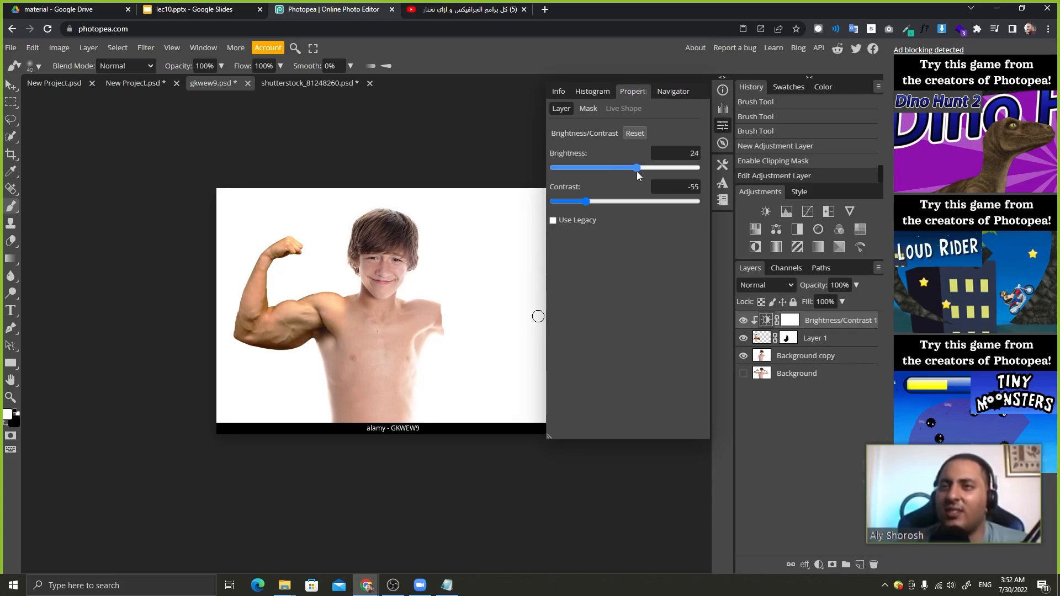
{"action": "left_click", "coordinate": [824, 338]}
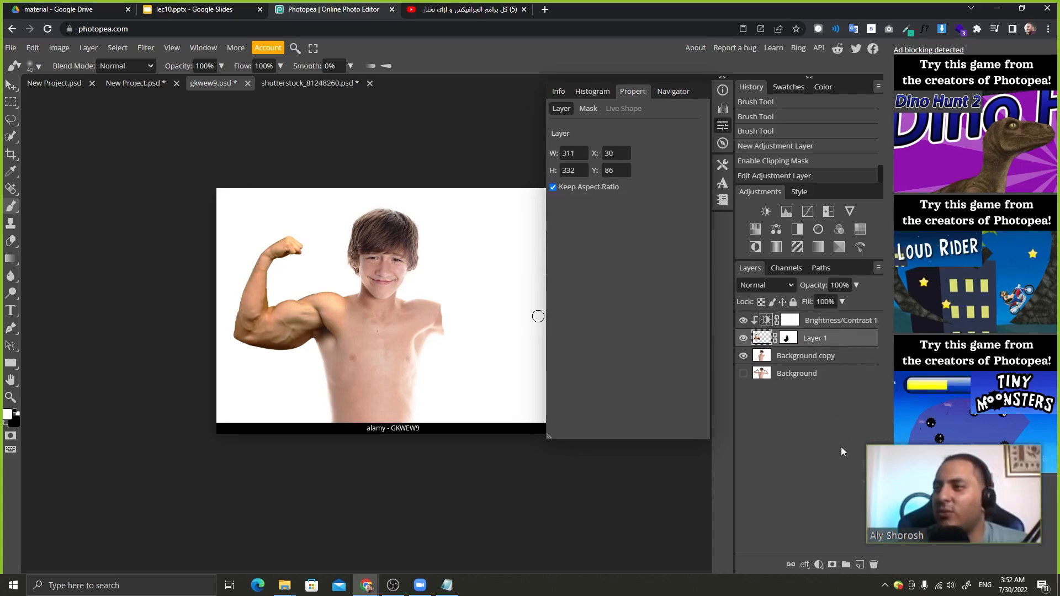
Add a Color Balance adjustment clipped to the arm layer with shadows at -26, -4, 27.
{"action": "left_click", "coordinate": [818, 563]}
{"action": "left_click", "coordinate": [849, 368]}
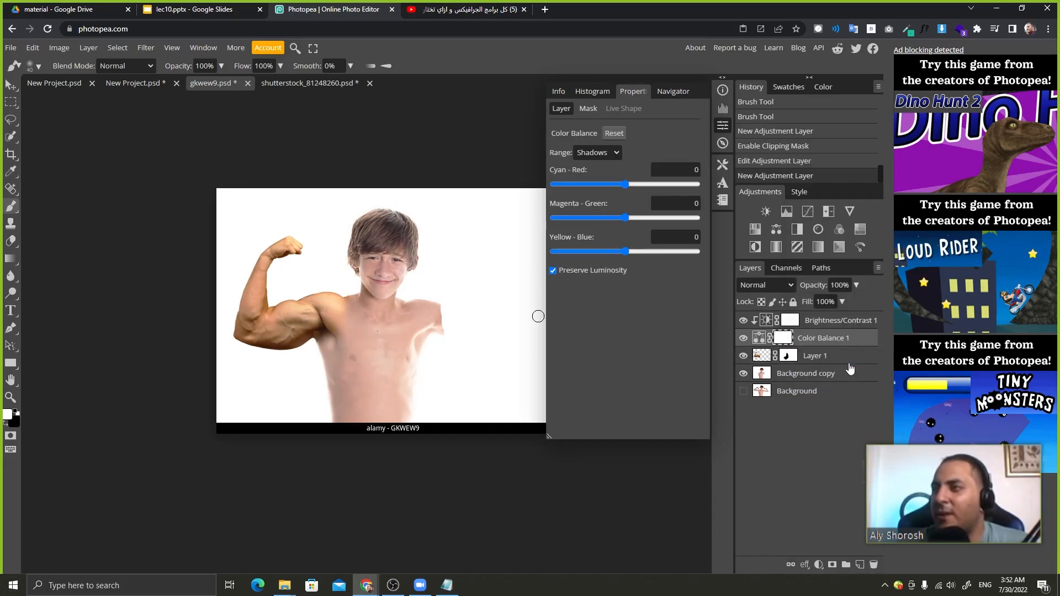
{"action": "left_click", "coordinate": [859, 346], "text": "alt"}
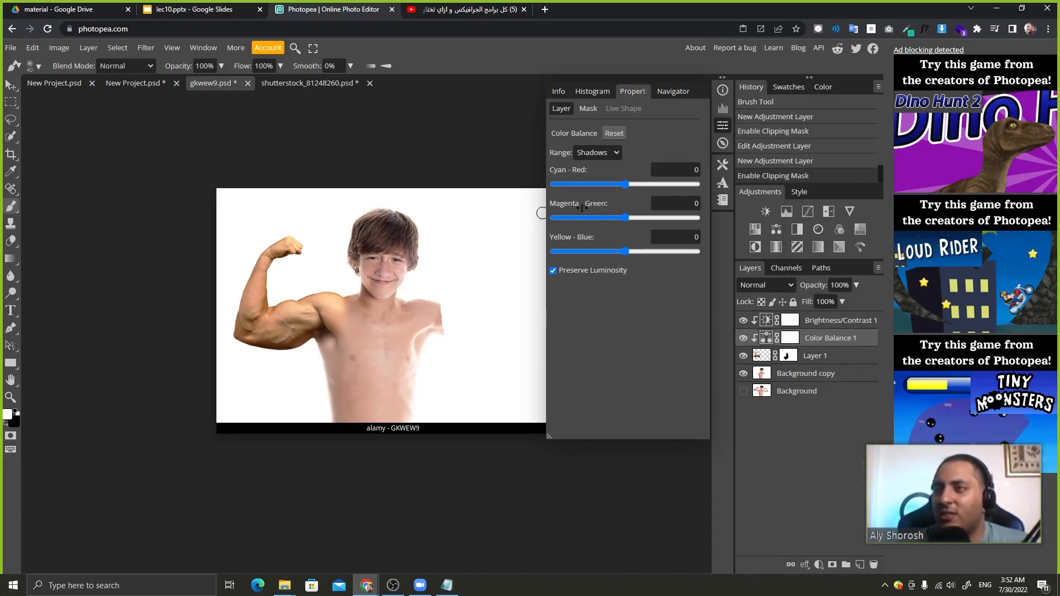
{"action": "left_click_drag", "start_coordinate": [625, 217], "coordinate": [611, 184]}
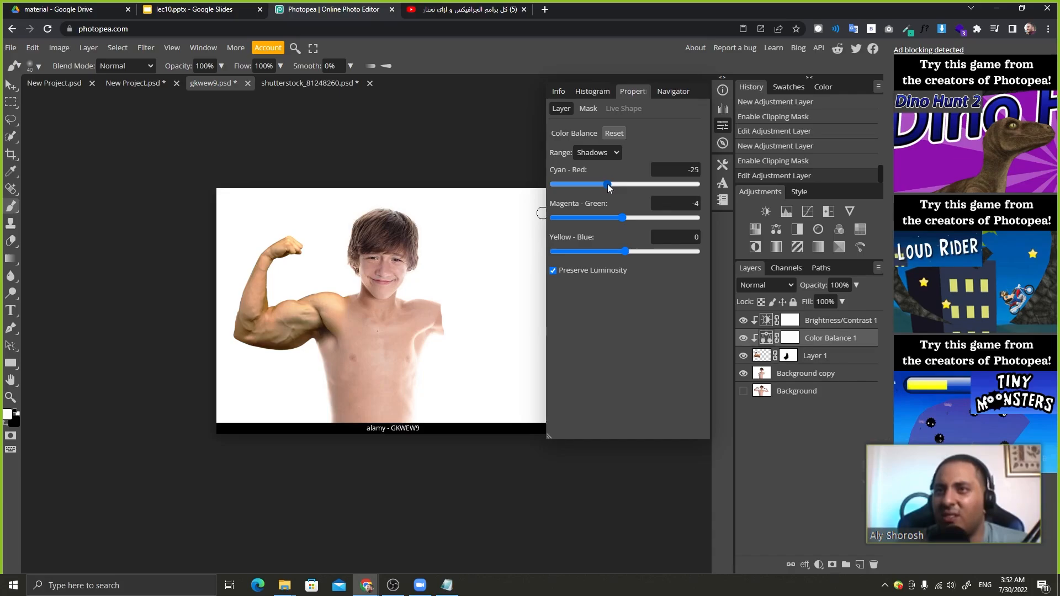
{"action": "left_click_drag", "start_coordinate": [624, 257], "coordinate": [648, 253]}
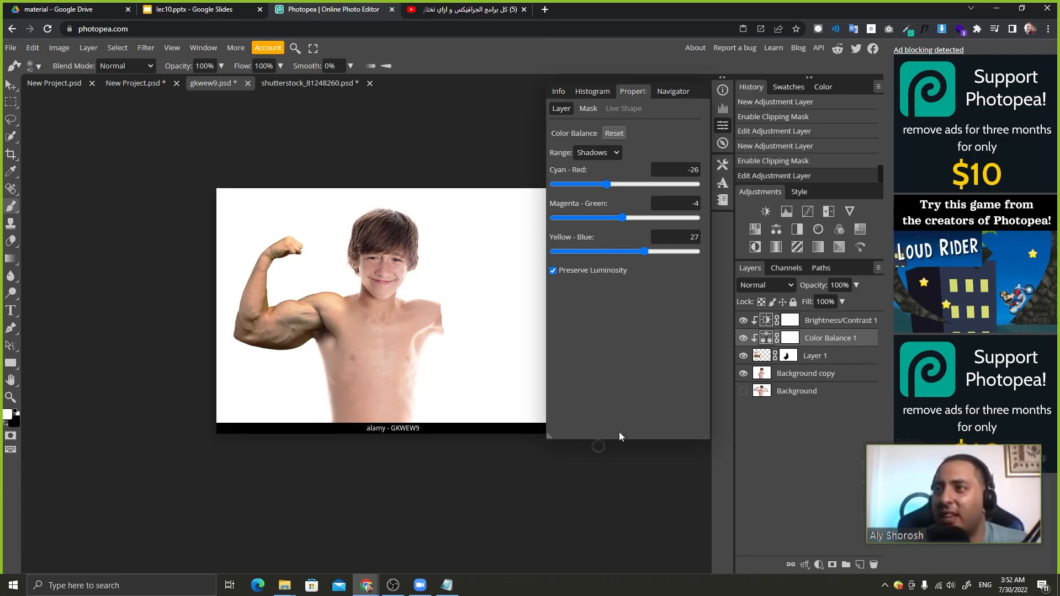
{"action": "left_click", "coordinate": [835, 391]}
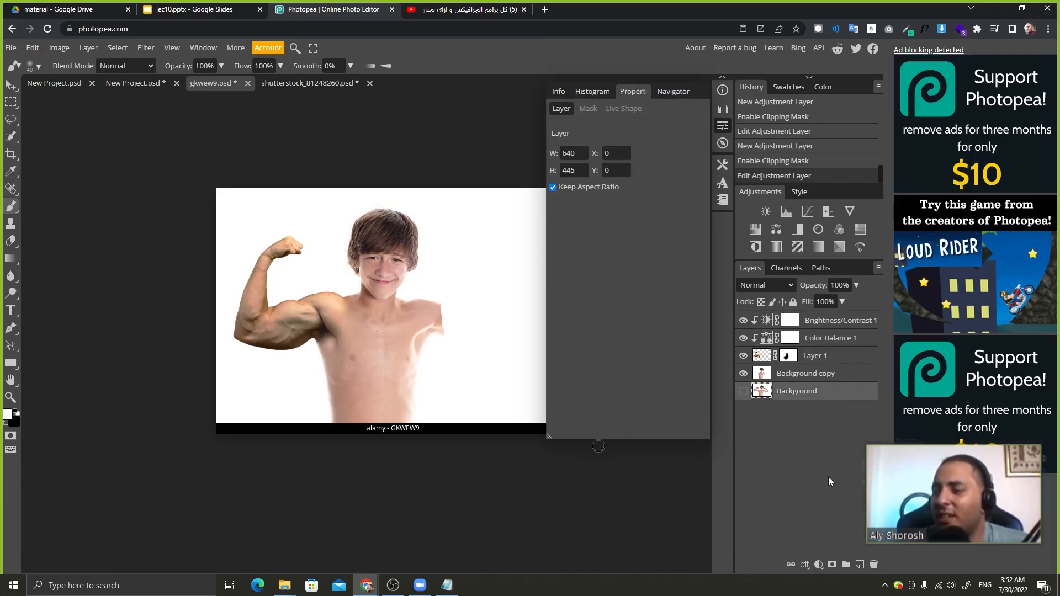
Add a Brightness/Contrast adjustment above Background copy with brightness -5 and contrast -20.
{"action": "left_click", "coordinate": [826, 380]}
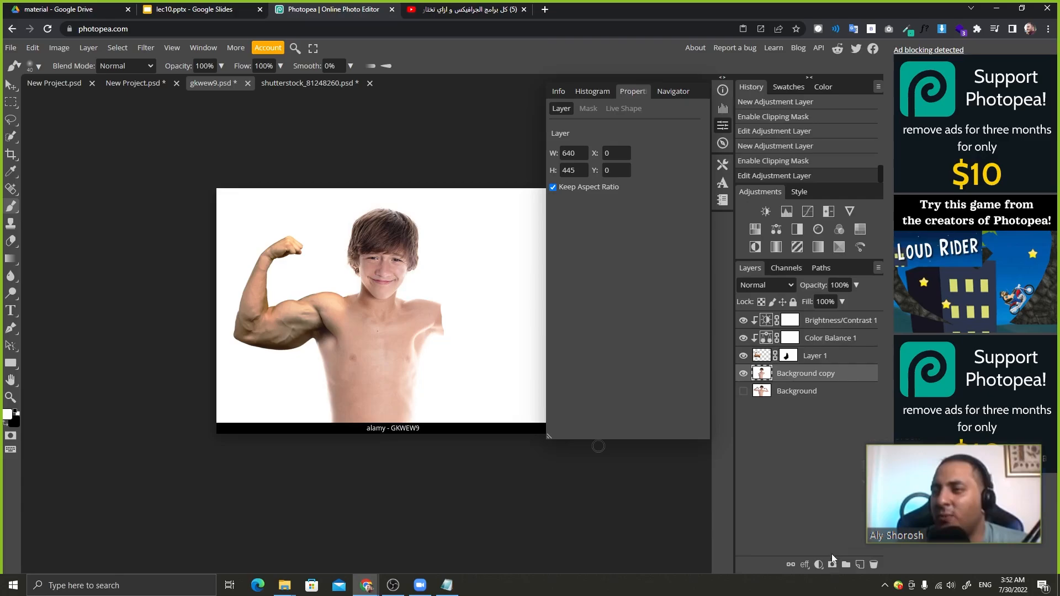
{"action": "left_click", "coordinate": [819, 564]}
{"action": "left_click", "coordinate": [840, 264]}
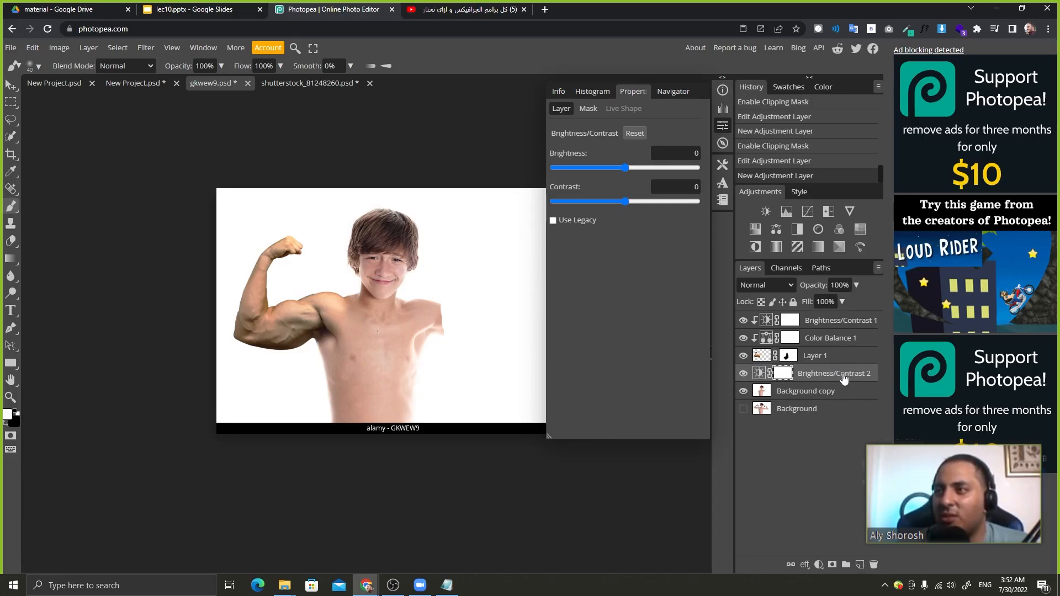
{"action": "left_click", "coordinate": [631, 168]}
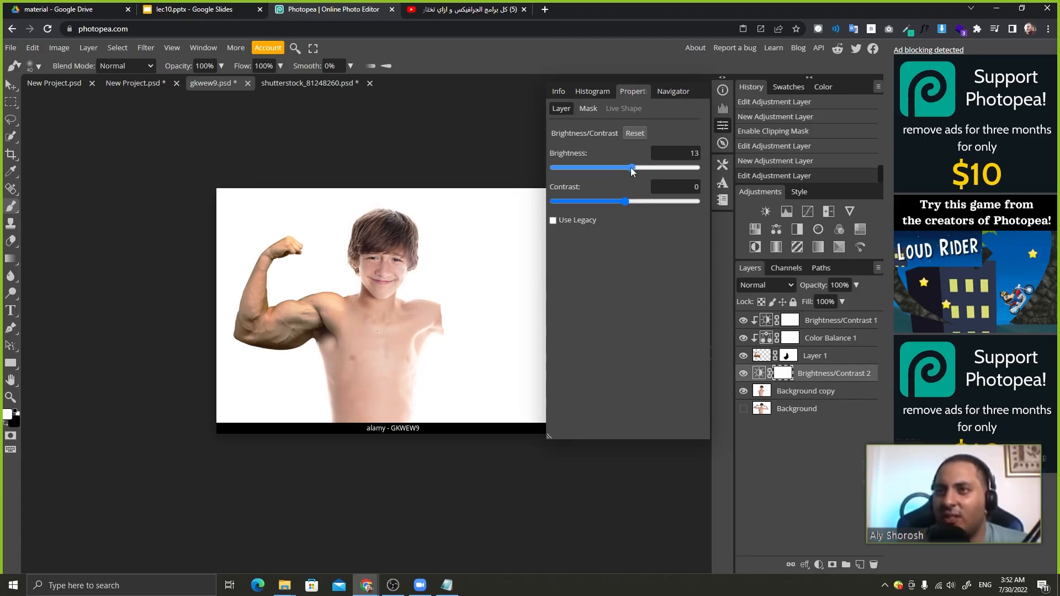
{"action": "left_click_drag", "start_coordinate": [630, 167], "coordinate": [624, 172]}
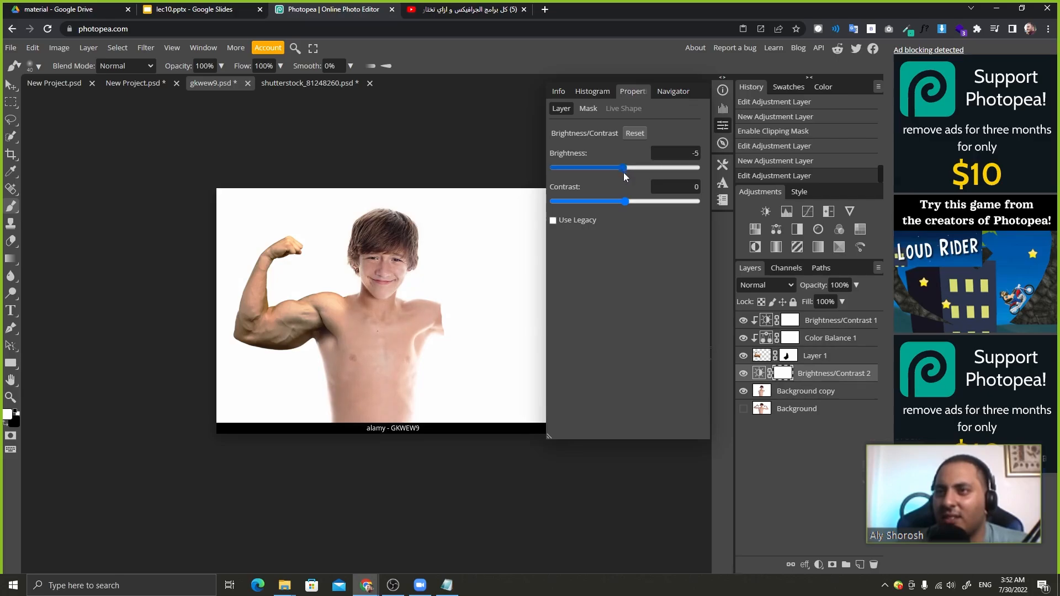
{"action": "left_click_drag", "start_coordinate": [621, 201], "coordinate": [611, 201]}
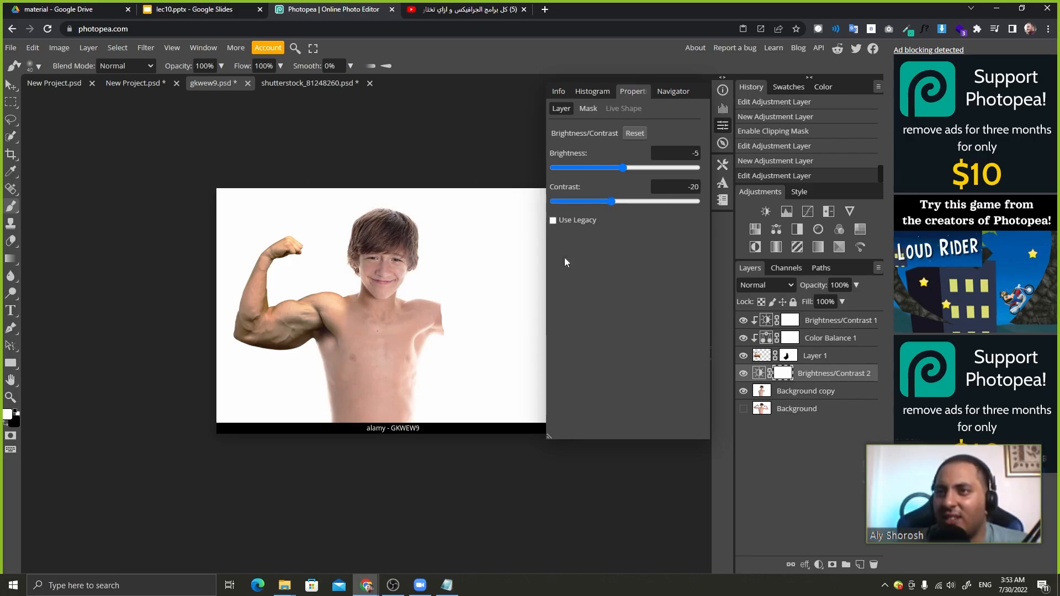
{"action": "left_click", "coordinate": [819, 564]}
Add a second Color Balance over the body with shadows at 21, 12, 4.
{"action": "left_click", "coordinate": [824, 371]}
{"action": "left_click_drag", "start_coordinate": [624, 218], "coordinate": [625, 260]}
{"action": "left_click_drag", "start_coordinate": [625, 184], "coordinate": [642, 185]}
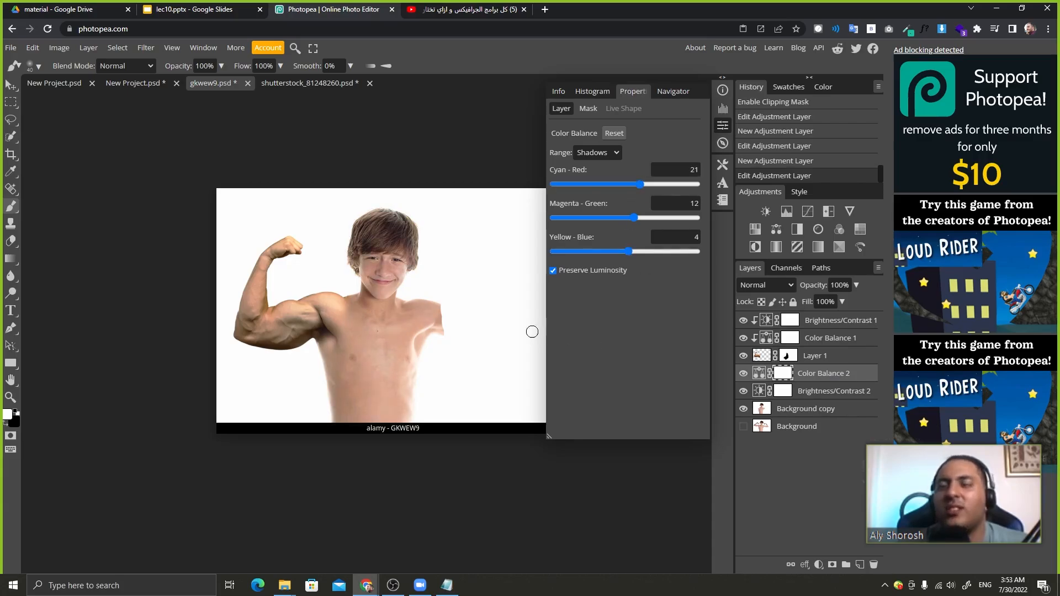
Inspect the shoulder join close up, then select the arm layer with its two adjustments.
{"action": "scroll", "coordinate": [339, 300], "scroll_direction": "up", "scroll_amount": 5}
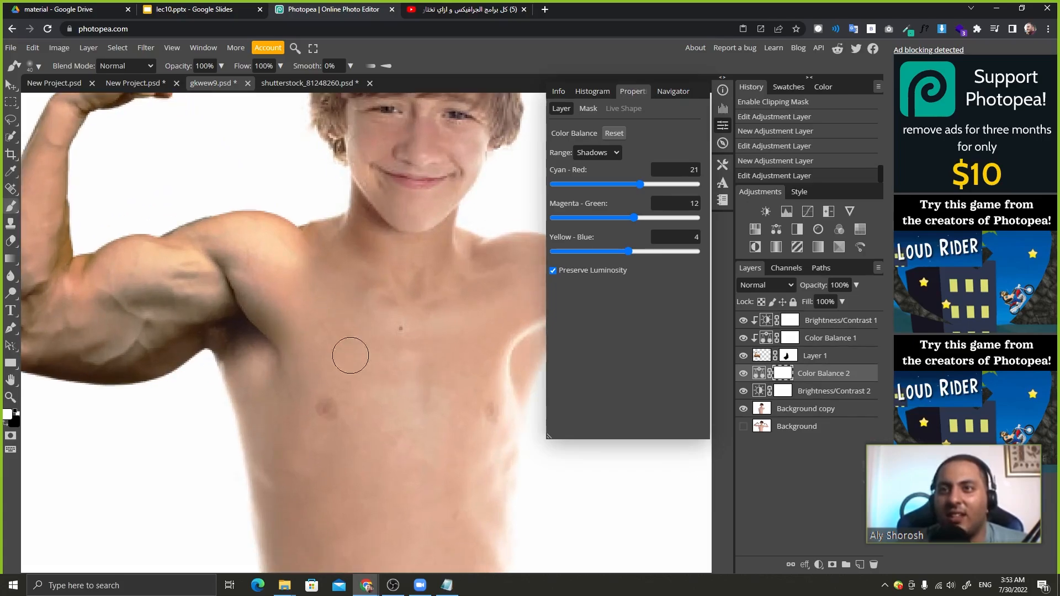
{"action": "left_click_drag", "start_coordinate": [306, 337], "coordinate": [340, 289]}
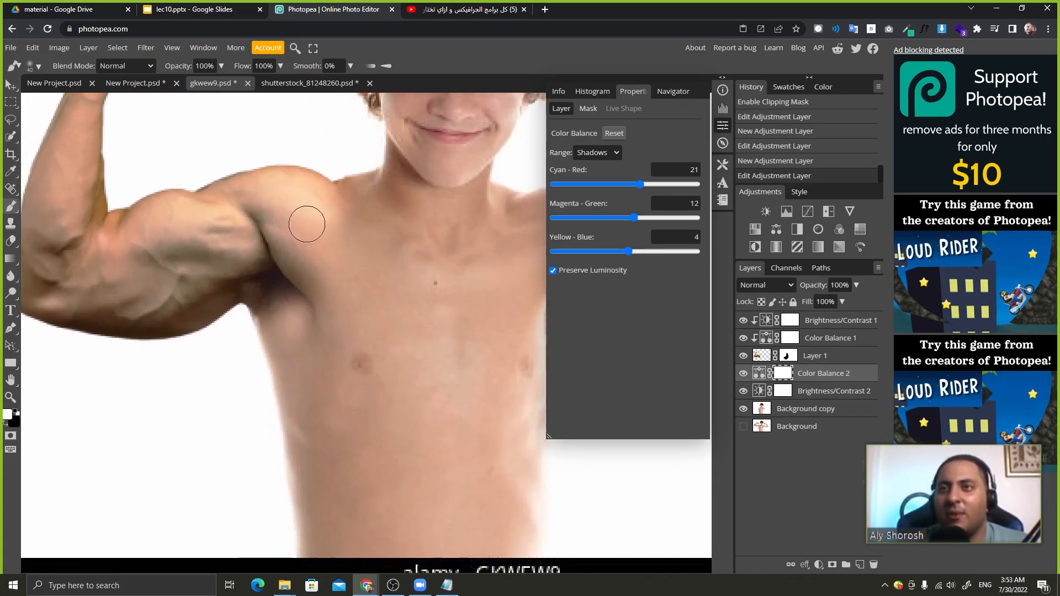
{"action": "key", "text": "ctrl+0"}
{"action": "key", "text": "ctrl+plus"}
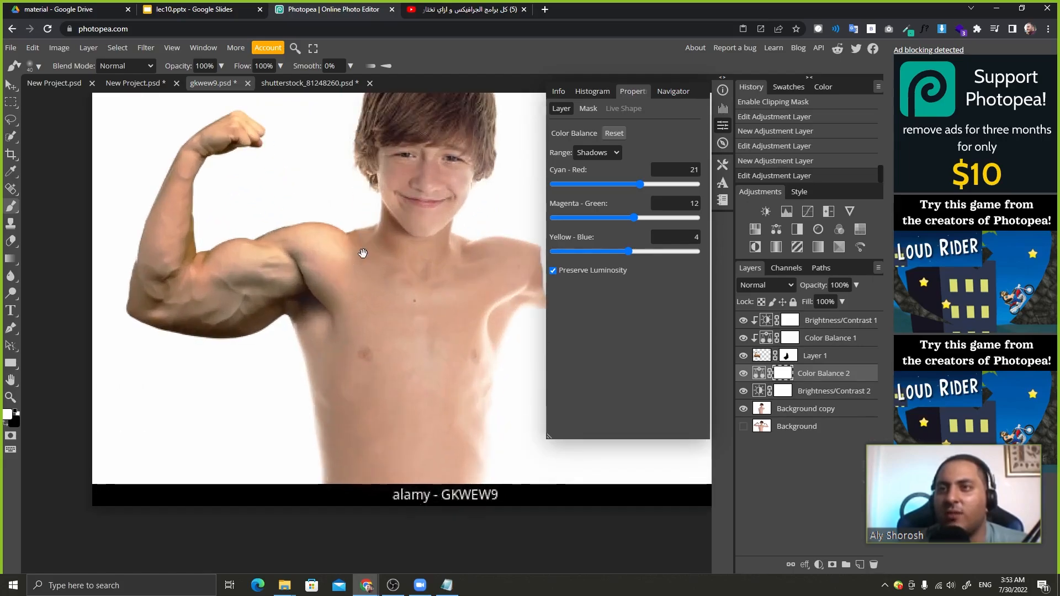
{"action": "left_click_drag", "start_coordinate": [363, 255], "coordinate": [207, 255]}
{"action": "key", "text": "ctrl+minus"}
{"action": "left_click_drag", "start_coordinate": [408, 266], "coordinate": [395, 300]}
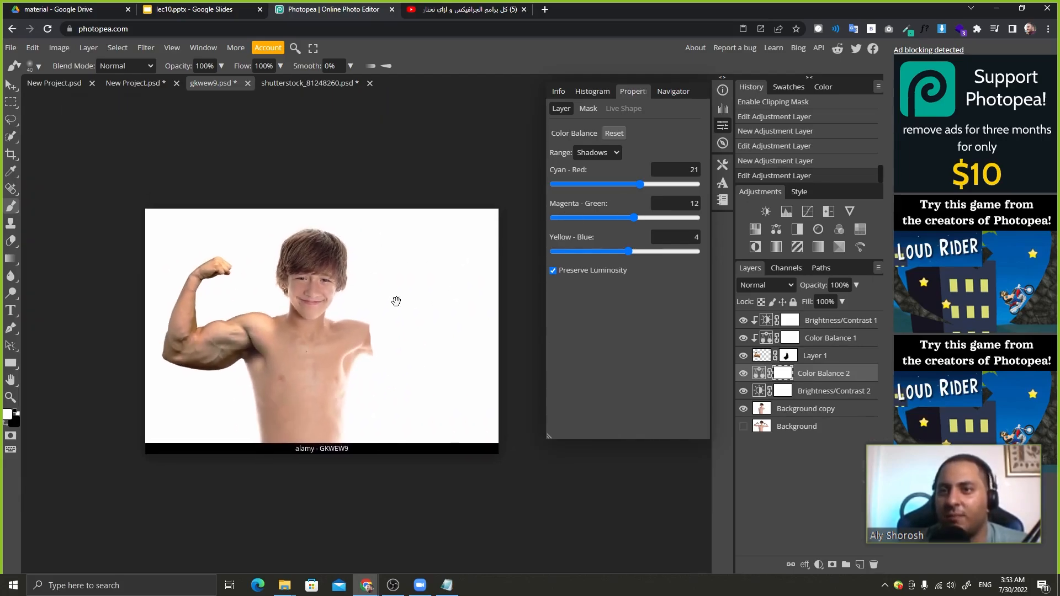
{"action": "left_click", "coordinate": [837, 323]}
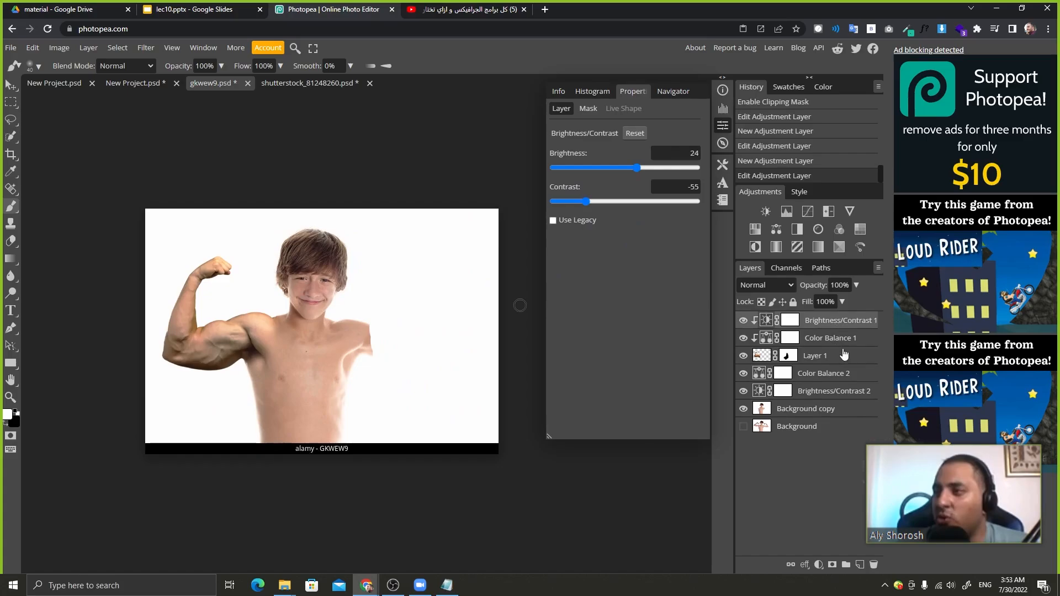
{"action": "left_click", "coordinate": [846, 355], "text": "shift"}
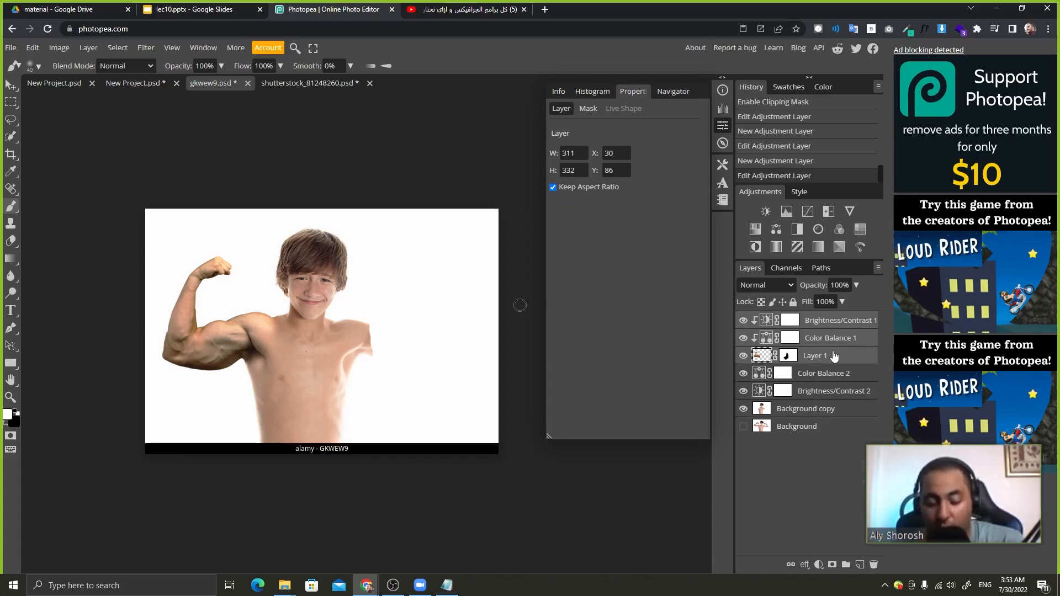
Group the arm layer and its clipped adjustments into a folder named 'arm' and check its visibility.
{"action": "left_click", "coordinate": [846, 565]}
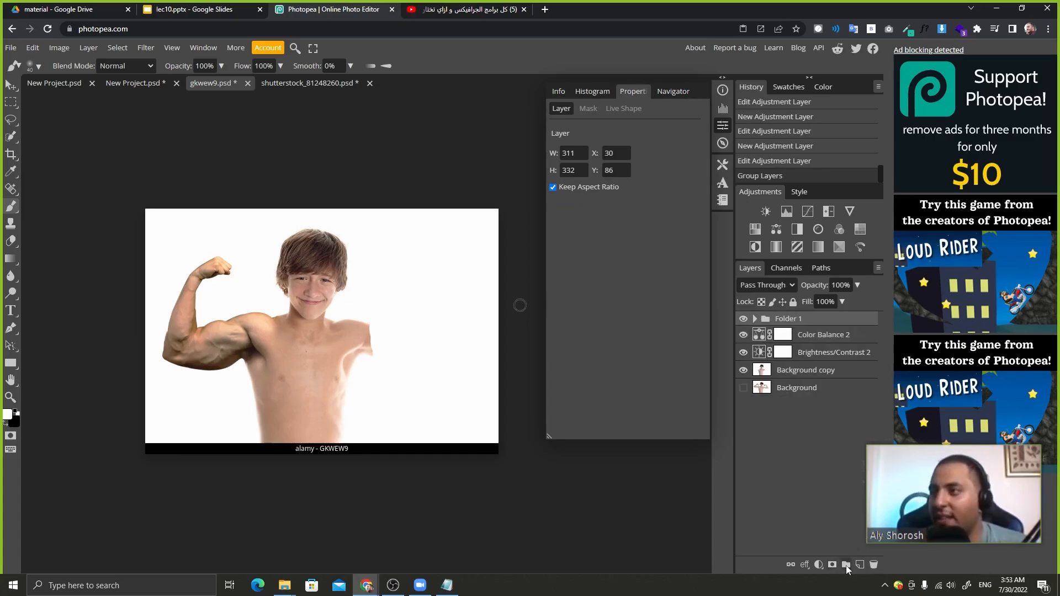
{"action": "double_click", "coordinate": [786, 321]}
{"action": "type", "text": "ar"}
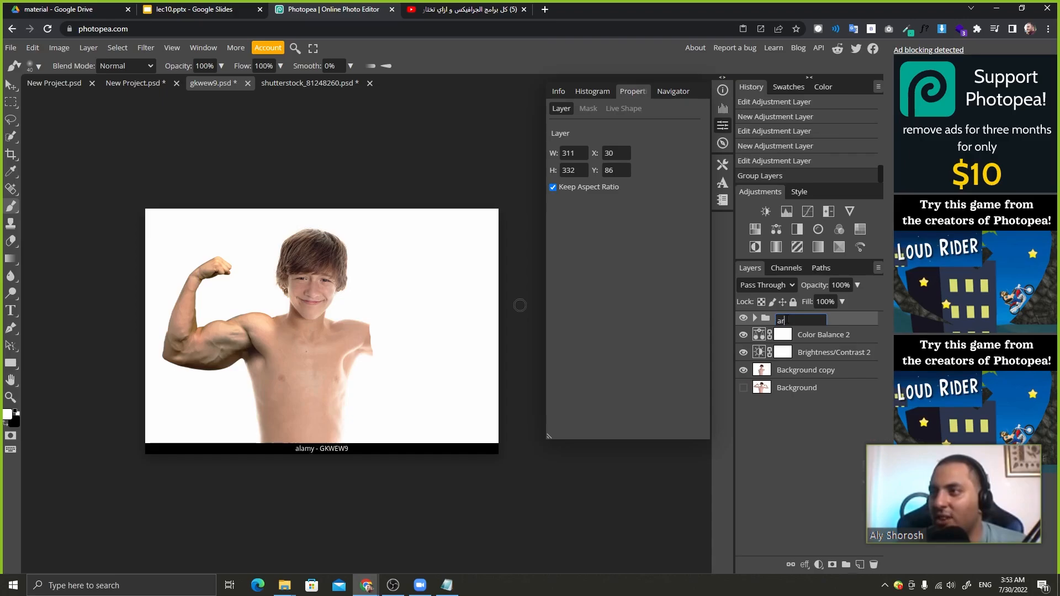
{"action": "key", "text": "Return"}
{"action": "left_click", "coordinate": [744, 319]}
{"action": "left_click", "coordinate": [743, 319]}
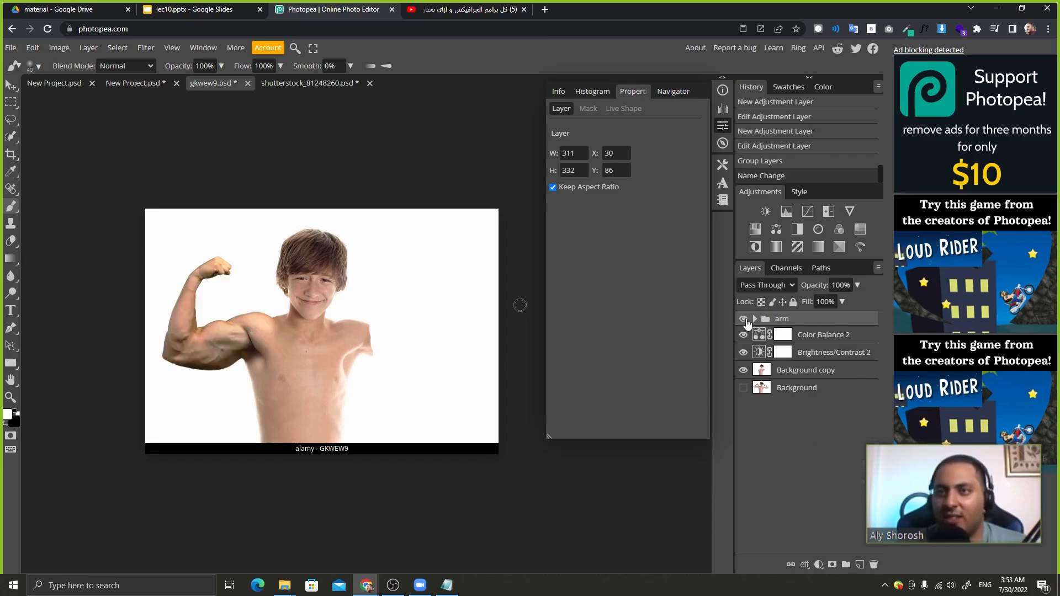
{"action": "left_click", "coordinate": [743, 319]}
{"action": "left_click", "coordinate": [743, 319]}
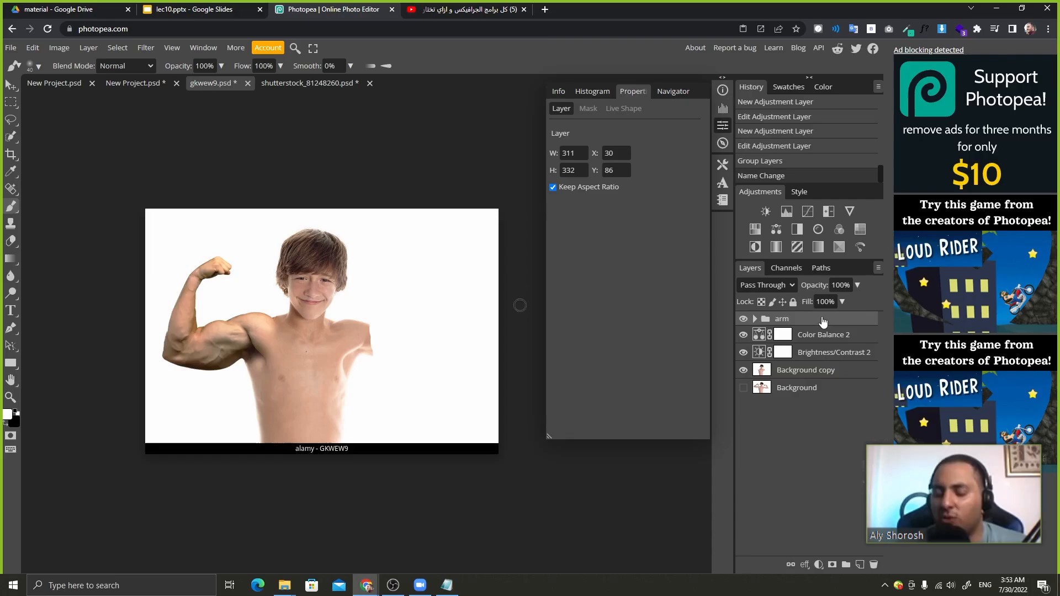
Duplicate the arm group and move the copy toward the boy's other shoulder.
{"action": "key", "text": "ctrl+j"}
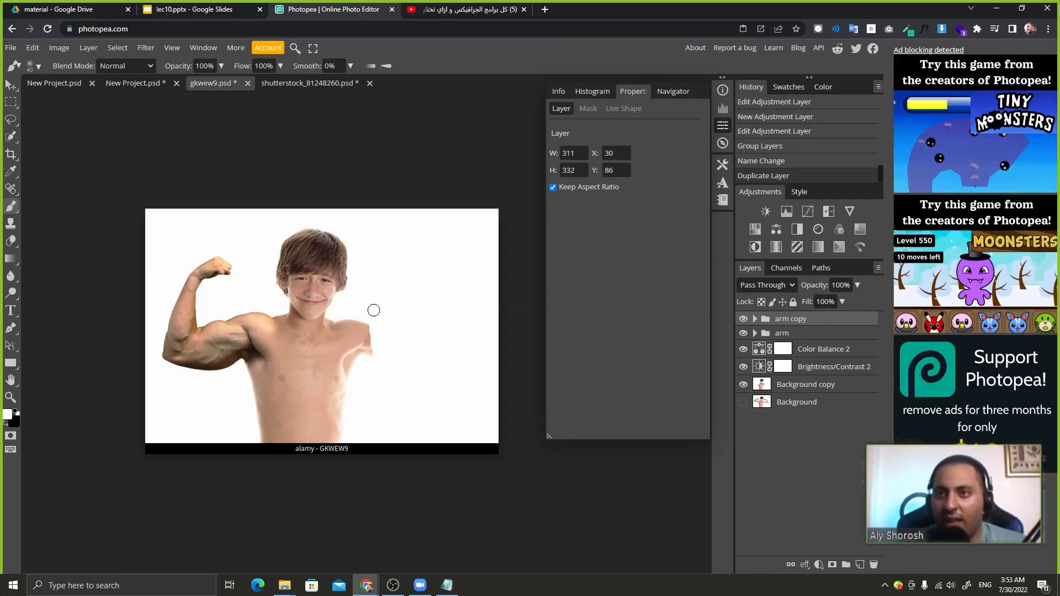
{"action": "key", "text": "v"}
{"action": "left_click_drag", "start_coordinate": [296, 341], "coordinate": [436, 349]}
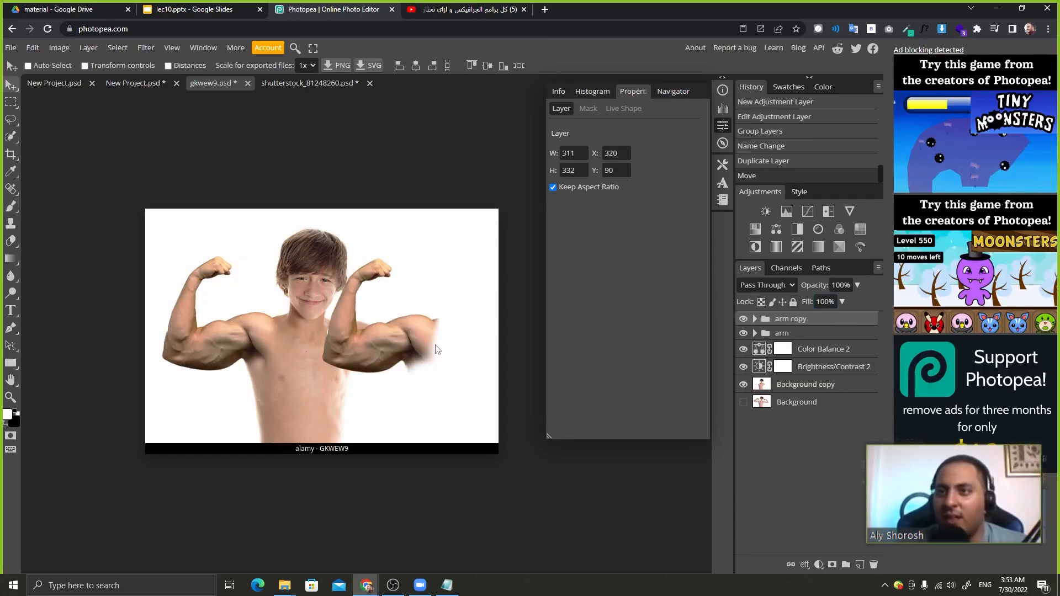
{"action": "left_click", "coordinate": [32, 48]}
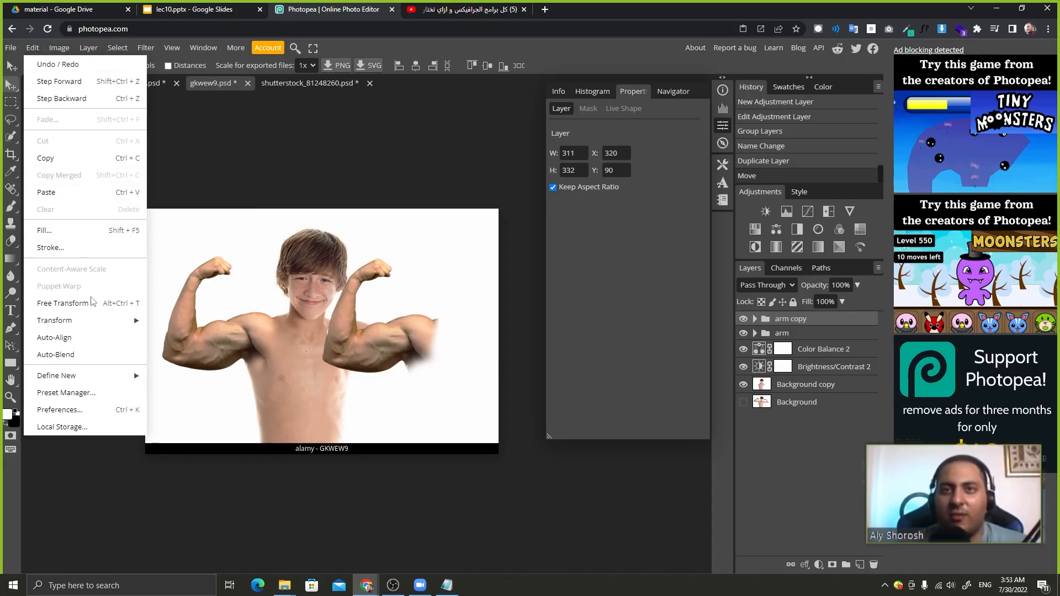
{"action": "mouse_move", "coordinate": [92, 315]}
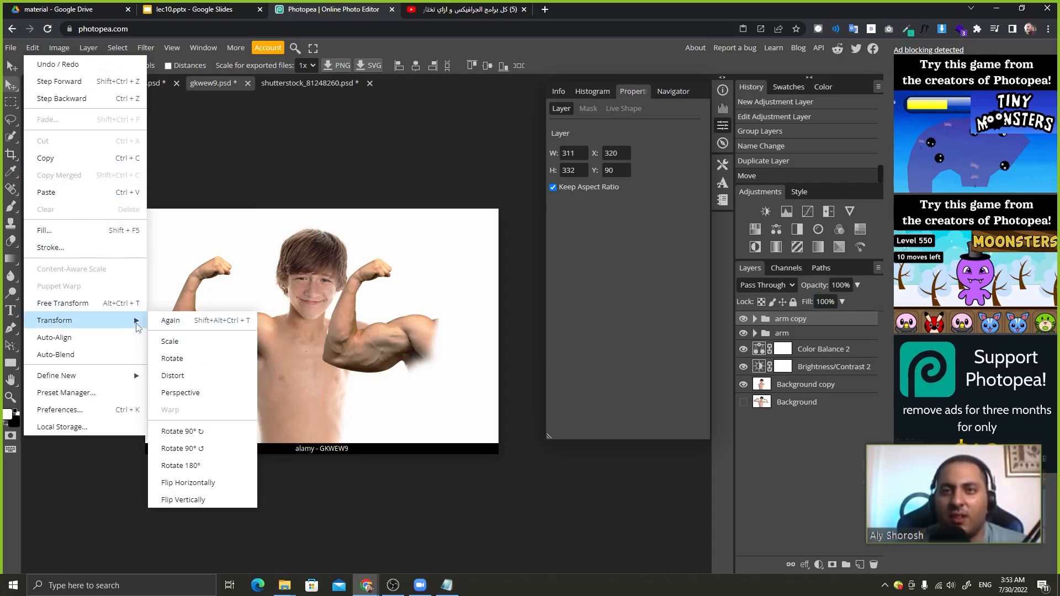
{"action": "left_click", "coordinate": [126, 306]}
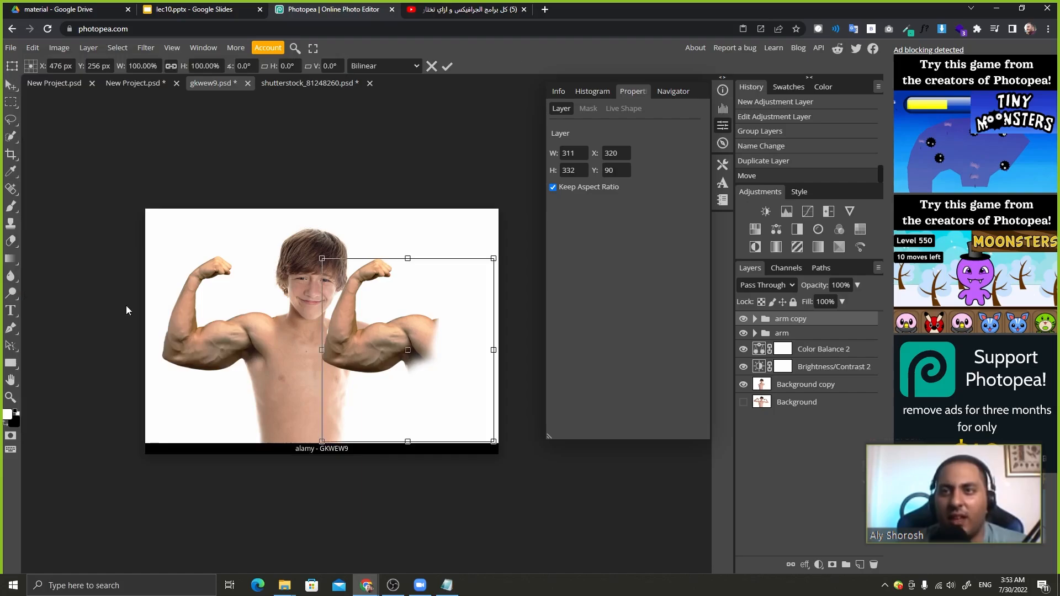
{"action": "right_click", "coordinate": [386, 303]}
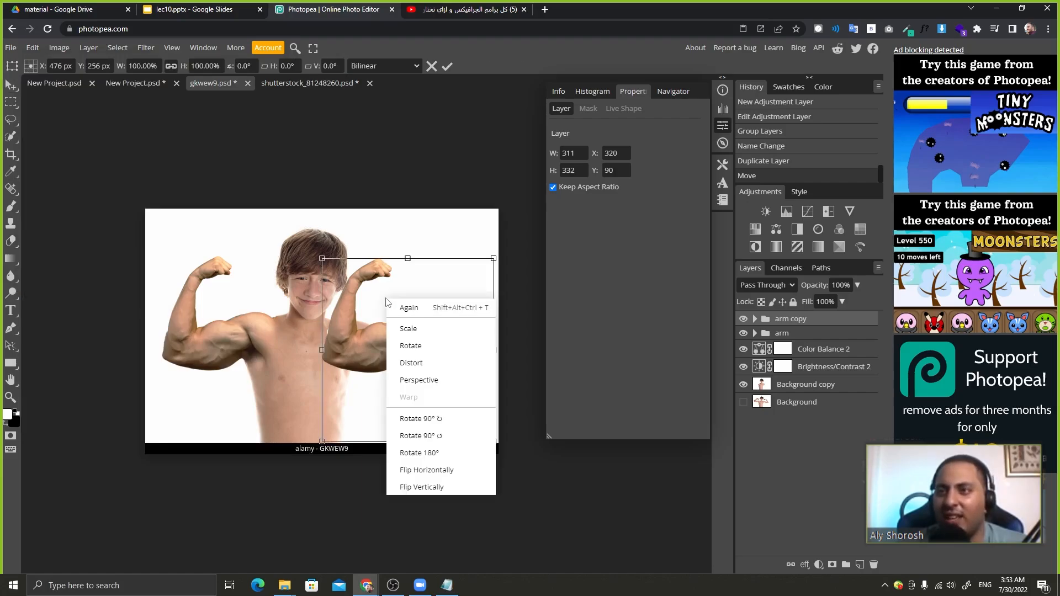
{"action": "left_click", "coordinate": [450, 470]}
{"action": "left_click", "coordinate": [447, 65]}
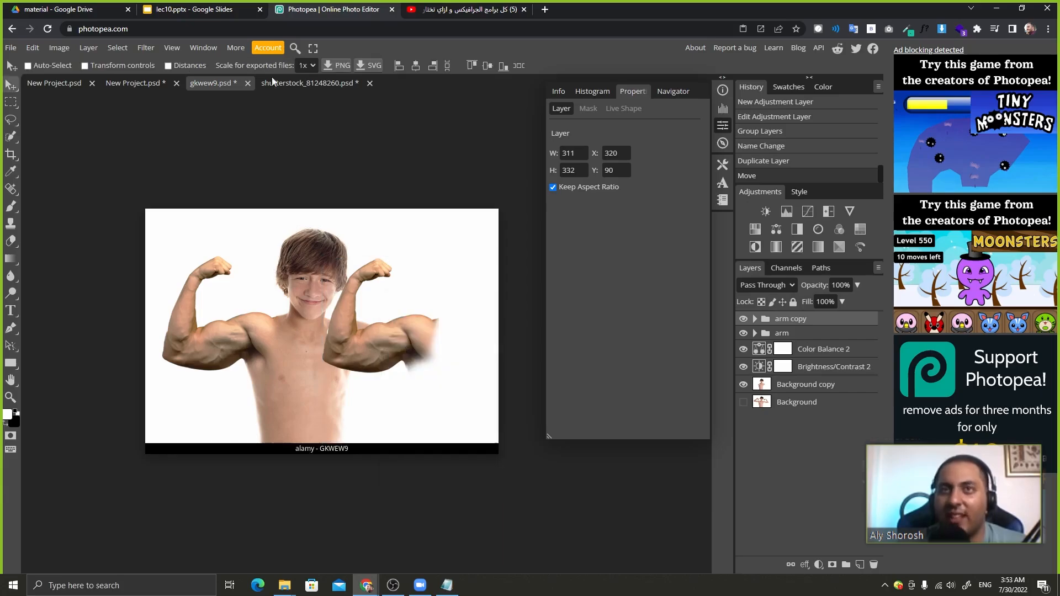
Flip the arm copy horizontally and drag it onto the boy's other shoulder.
{"action": "left_click", "coordinate": [34, 48]}
{"action": "mouse_move", "coordinate": [60, 320]}
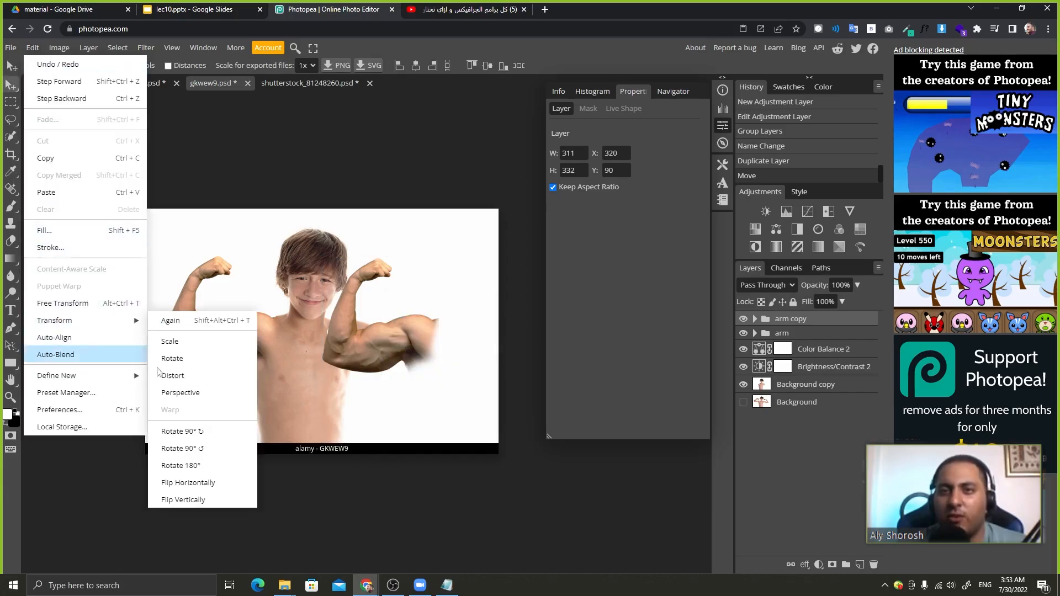
{"action": "left_click", "coordinate": [197, 483]}
{"action": "left_click_drag", "start_coordinate": [452, 377], "coordinate": [396, 364]}
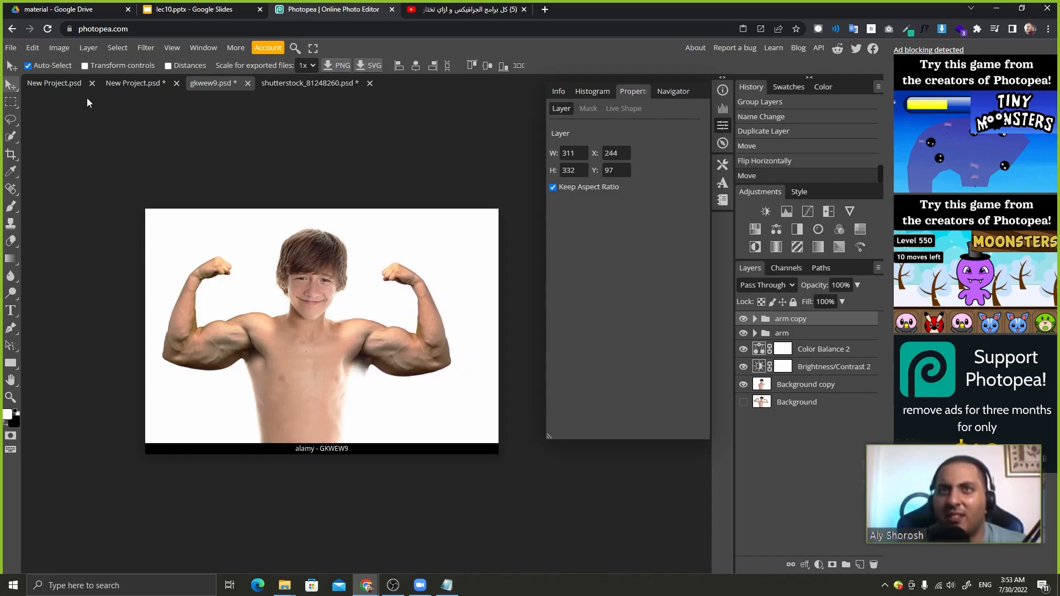
Fine-tune the mirrored arm's position on the shoulder, keeping its original size.
{"action": "left_click", "coordinate": [113, 66]}
{"action": "left_click_drag", "start_coordinate": [452, 262], "coordinate": [436, 283]}
{"action": "left_click_drag", "start_coordinate": [408, 348], "coordinate": [407, 338]}
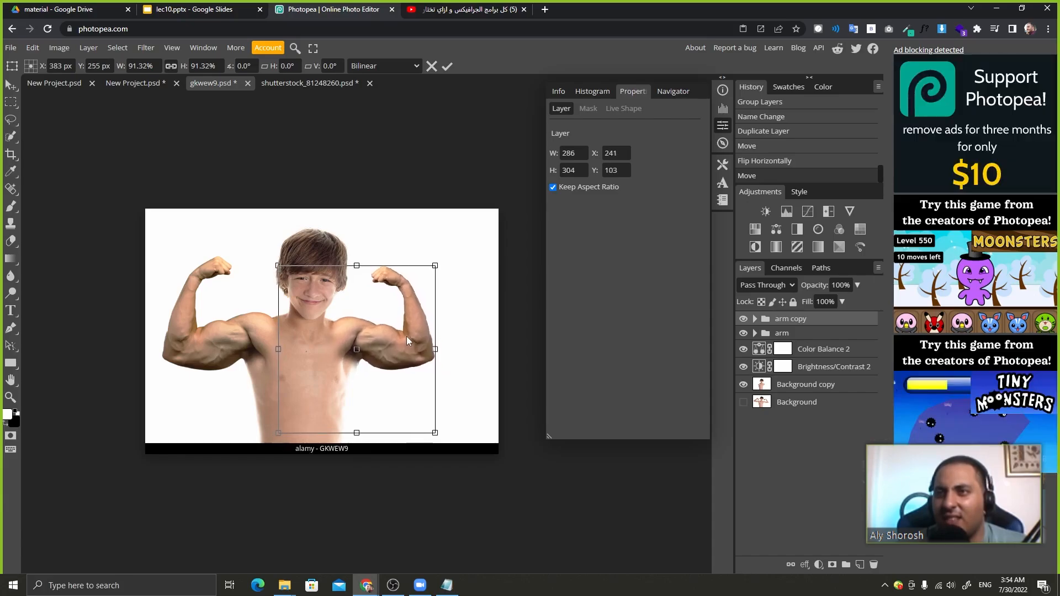
{"action": "key", "text": "Return"}
{"action": "key", "text": "ctrl+z"}
{"action": "left_click_drag", "start_coordinate": [402, 336], "coordinate": [405, 338]}
{"action": "left_click_drag", "start_coordinate": [406, 337], "coordinate": [405, 334]}
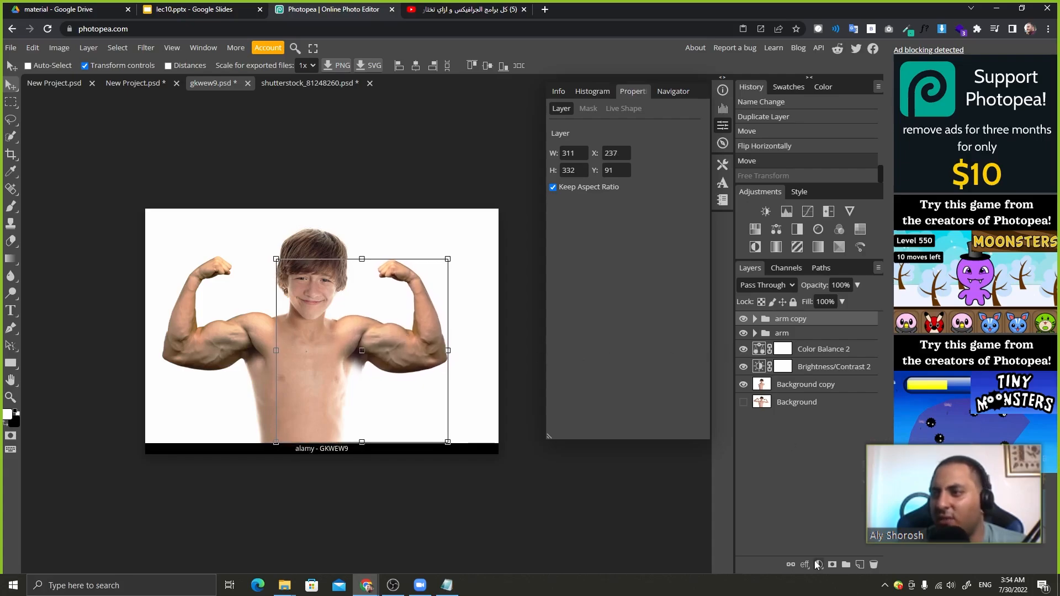
Paint Layer 1's mask in arm copy to reveal the armpit, then set a black size-80 brush.
{"action": "left_click", "coordinate": [754, 319]}
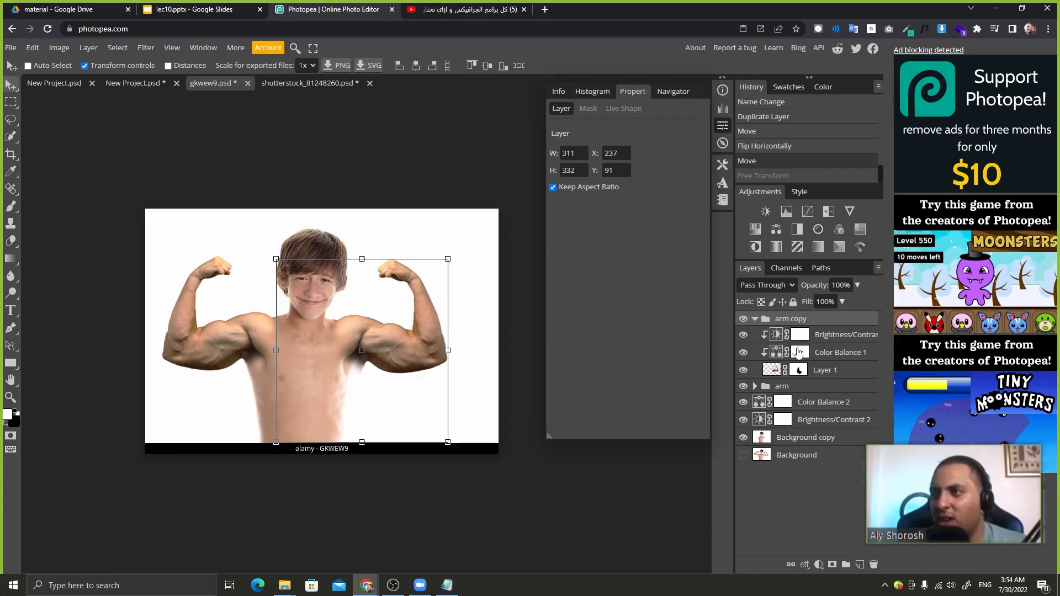
{"action": "left_click", "coordinate": [797, 371]}
{"action": "left_click", "coordinate": [10, 206]}
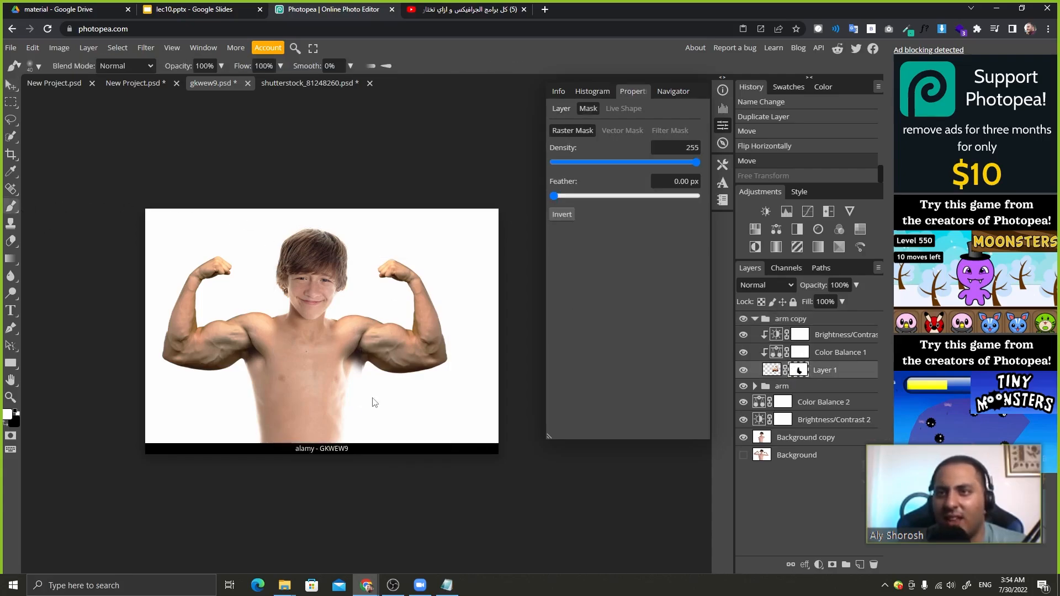
{"action": "scroll", "coordinate": [303, 349], "scroll_direction": "up", "scroll_amount": 2}
{"action": "mouse_move", "coordinate": [324, 457]}
{"action": "left_mouse_down"}
{"action": "mouse_move", "coordinate": [355, 437]}
{"action": "mouse_move", "coordinate": [349, 410]}
{"action": "mouse_move", "coordinate": [357, 416]}
{"action": "mouse_move", "coordinate": [338, 419]}
{"action": "mouse_move", "coordinate": [343, 434]}
{"action": "mouse_move", "coordinate": [350, 398]}
{"action": "mouse_move", "coordinate": [362, 405]}
{"action": "mouse_move", "coordinate": [343, 410]}
{"action": "mouse_move", "coordinate": [359, 403]}
{"action": "mouse_move", "coordinate": [346, 399]}
{"action": "mouse_move", "coordinate": [350, 411]}
{"action": "mouse_move", "coordinate": [354, 399]}
{"action": "mouse_move", "coordinate": [337, 418]}
{"action": "left_mouse_up"}
{"action": "key", "text": "x"}
{"action": "key", "text": "bracketright"}
{"action": "key", "text": "bracketright"}
{"action": "key", "text": "bracketright"}
{"action": "key", "text": "bracketright"}
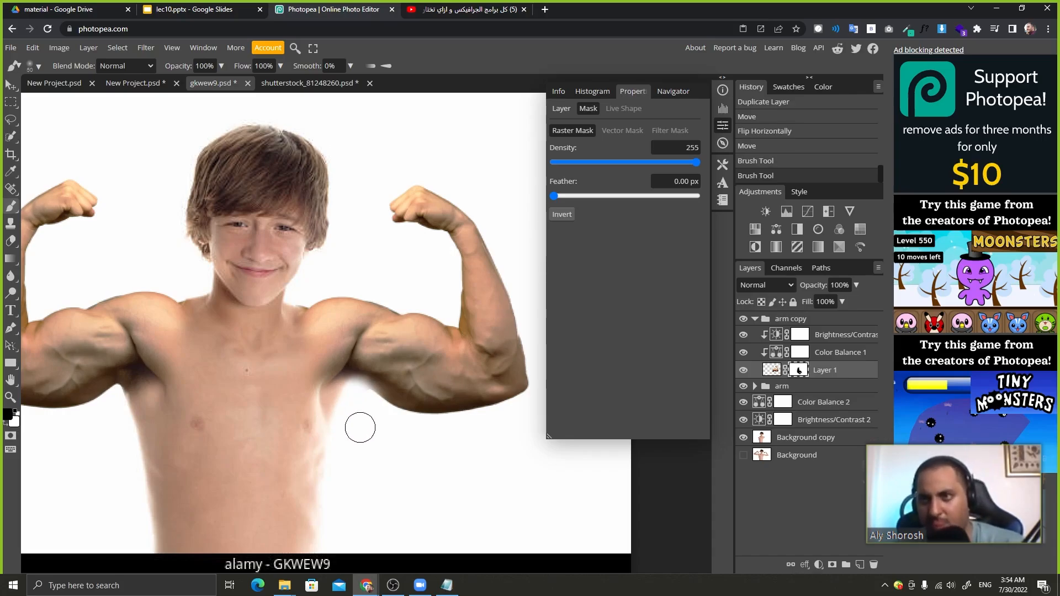
Mask over the chin, neck and shoulder edge, then compare against the lec10 slide reference.
{"action": "left_click_drag", "start_coordinate": [283, 294], "coordinate": [289, 296]}
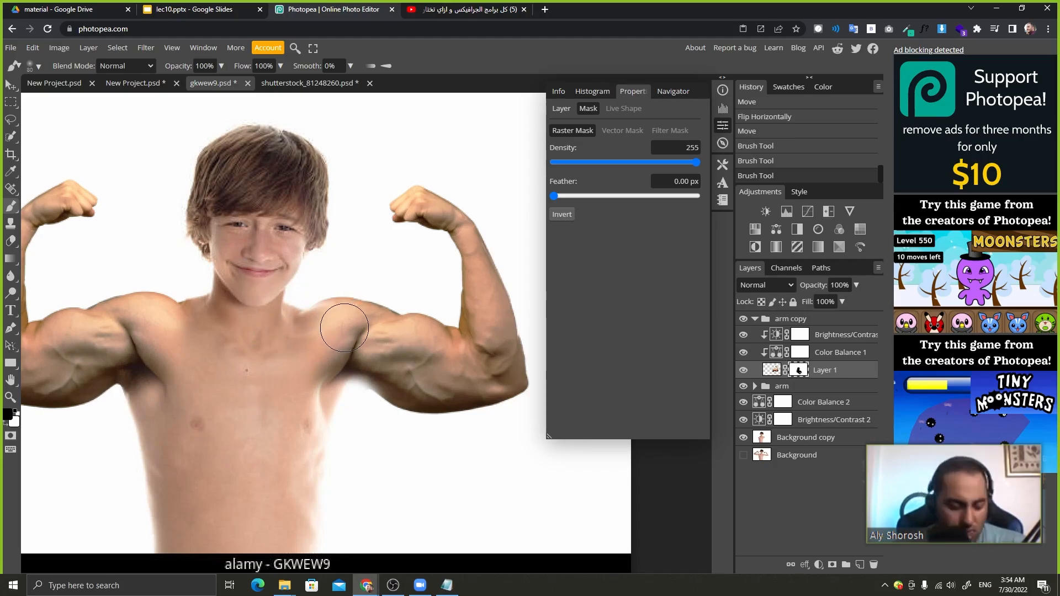
{"action": "left_click_drag", "start_coordinate": [344, 328], "coordinate": [331, 320]}
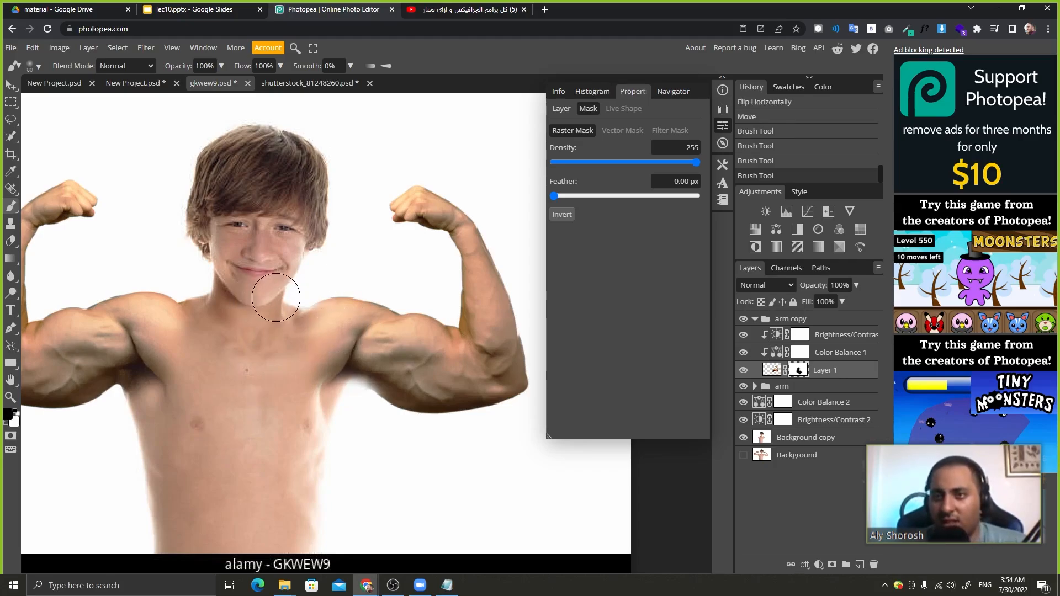
{"action": "left_click_drag", "start_coordinate": [283, 293], "coordinate": [279, 315]}
{"action": "mouse_move", "coordinate": [347, 419]}
{"action": "left_mouse_down"}
{"action": "mouse_move", "coordinate": [356, 426]}
{"action": "mouse_move", "coordinate": [320, 428]}
{"action": "mouse_move", "coordinate": [350, 421]}
{"action": "left_mouse_up"}
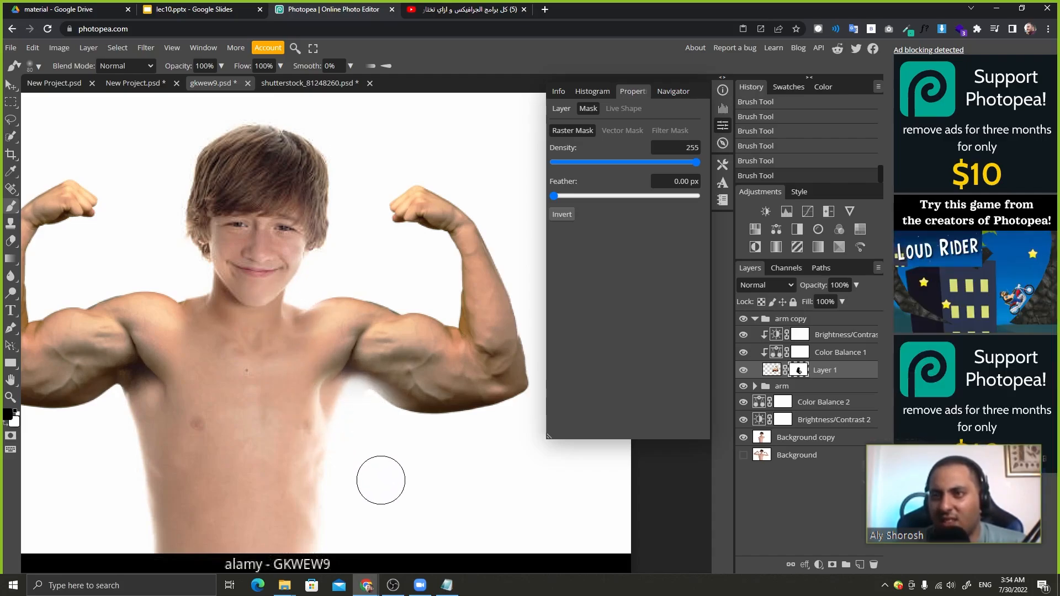
{"action": "scroll", "coordinate": [396, 507], "scroll_direction": "down", "scroll_amount": 3}
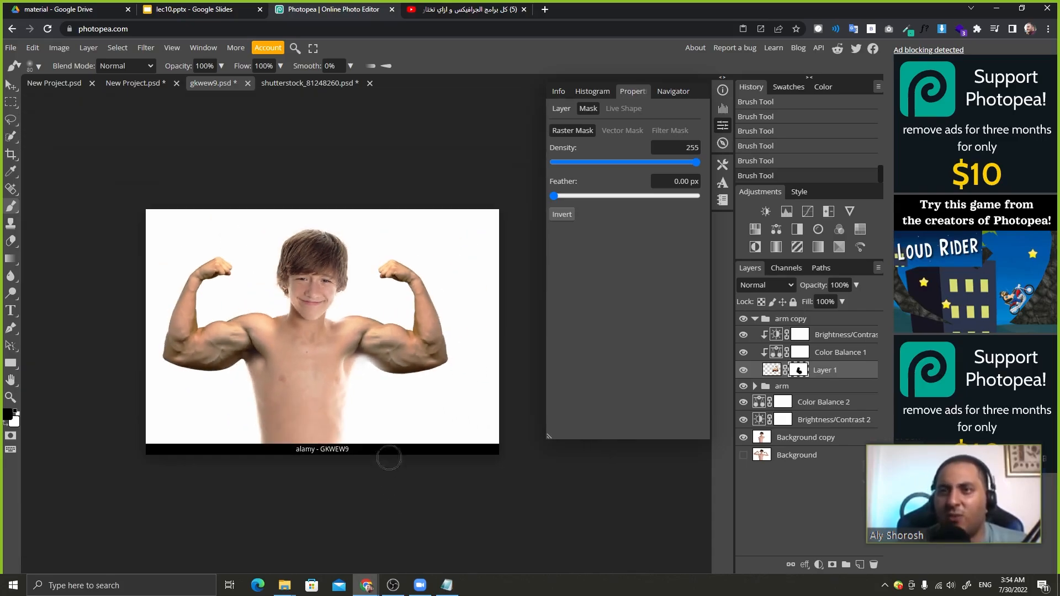
{"action": "left_click", "coordinate": [229, 7]}
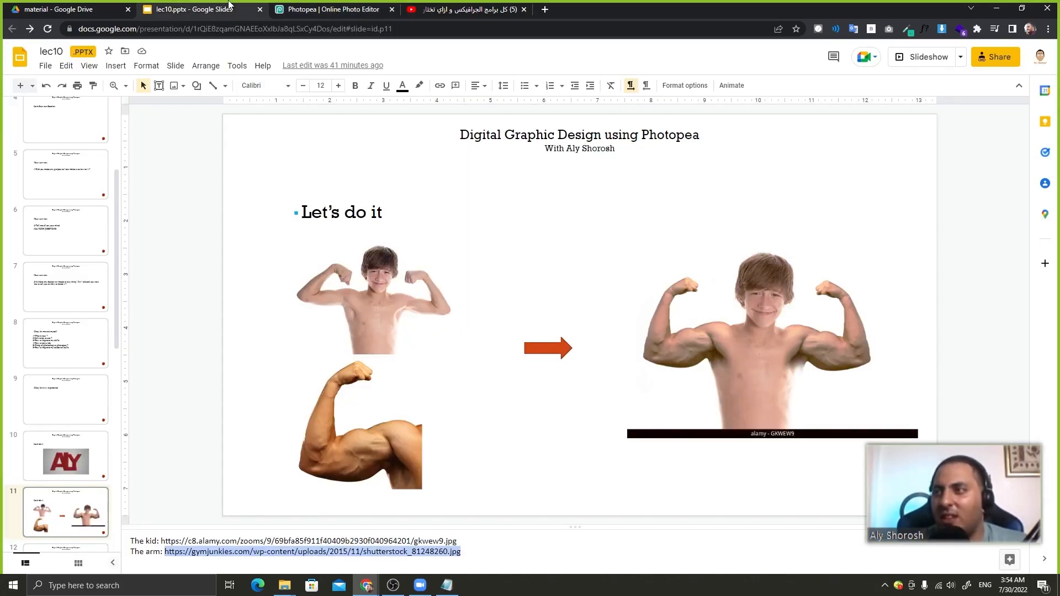
{"action": "left_click", "coordinate": [290, 7]}
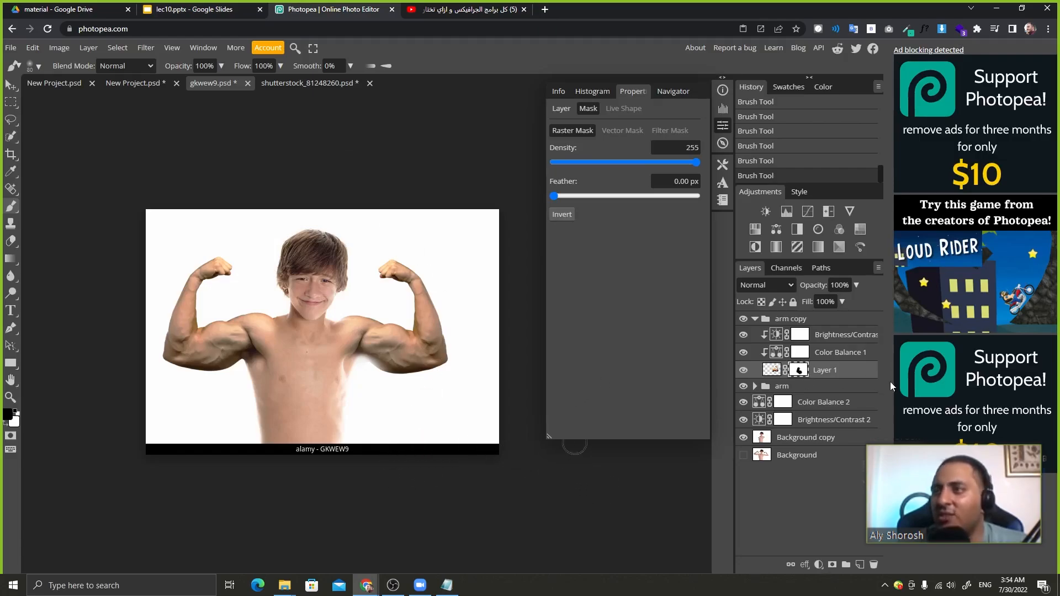
Add a Color Lookup adjustment layer and toggle it on and off to compare the look.
{"action": "left_click", "coordinate": [756, 319]}
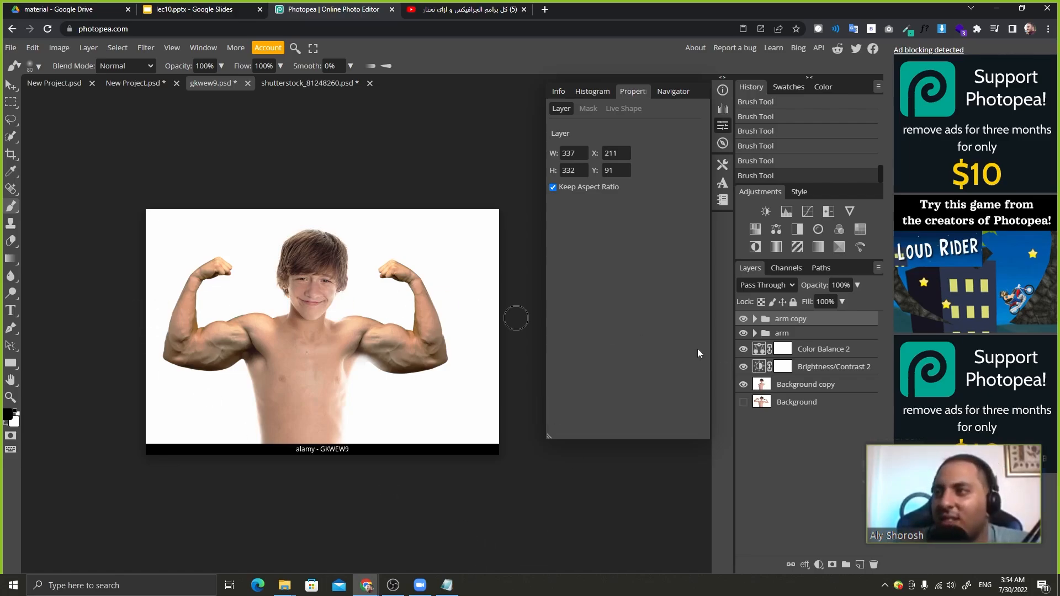
{"action": "left_click", "coordinate": [818, 564]}
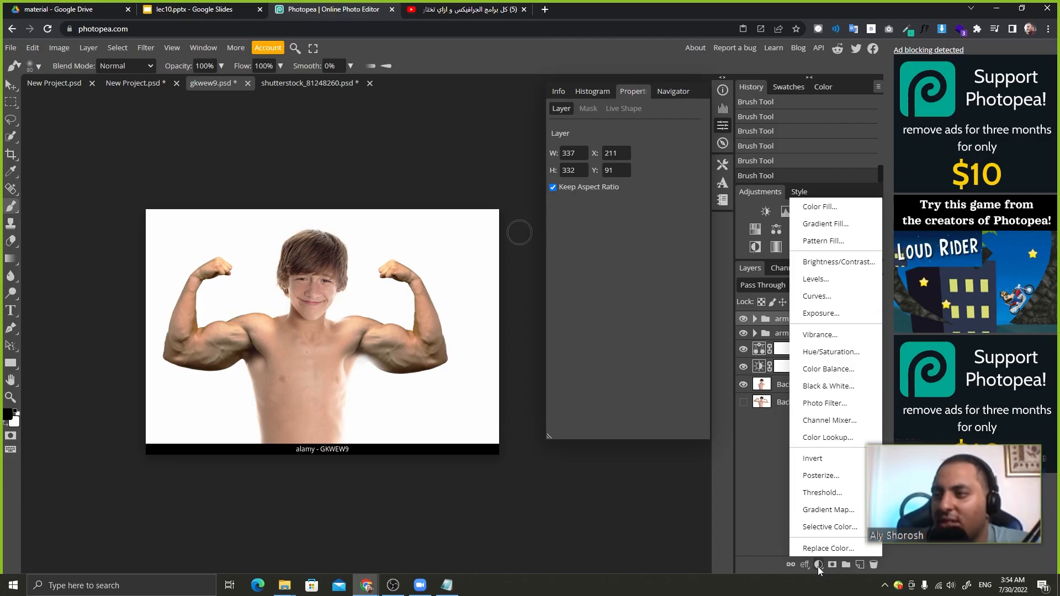
{"action": "left_click", "coordinate": [842, 438]}
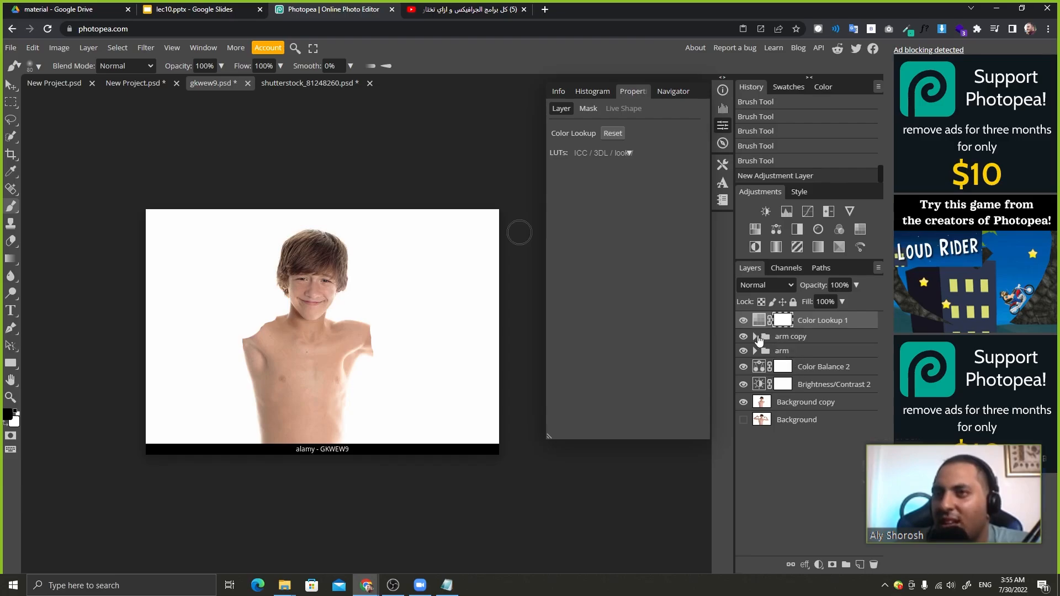
{"action": "left_click", "coordinate": [743, 320]}
{"action": "left_click", "coordinate": [743, 320]}
{"action": "left_click", "coordinate": [743, 320]}
{"action": "left_click", "coordinate": [743, 320]}
{"action": "left_click", "coordinate": [743, 320]}
{"action": "left_click", "coordinate": [744, 320]}
{"action": "left_click", "coordinate": [744, 320]}
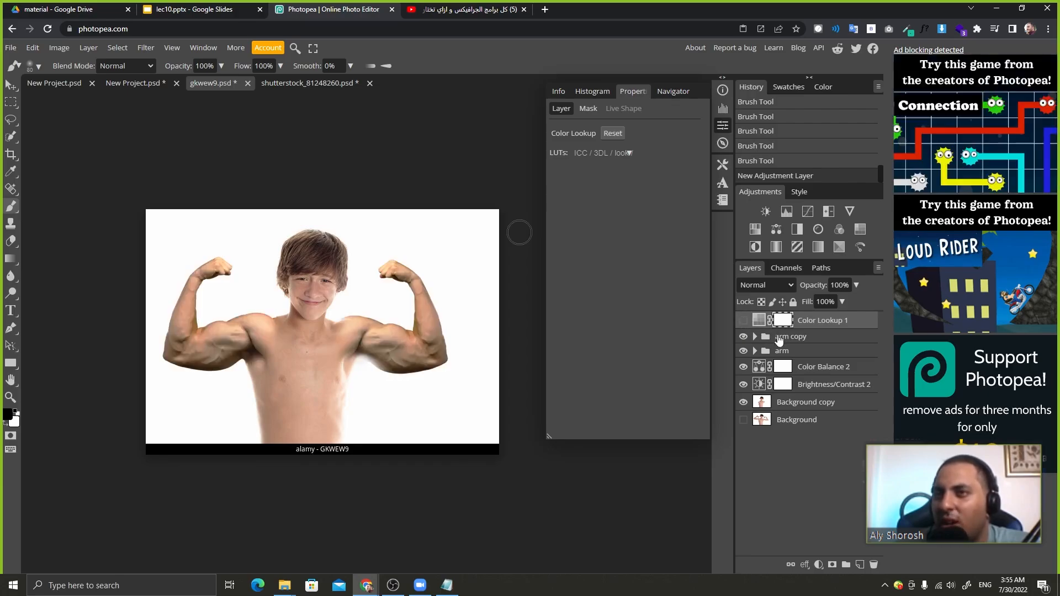
{"action": "left_click", "coordinate": [744, 331]}
{"action": "left_click", "coordinate": [744, 331]}
{"action": "left_click", "coordinate": [743, 321]}
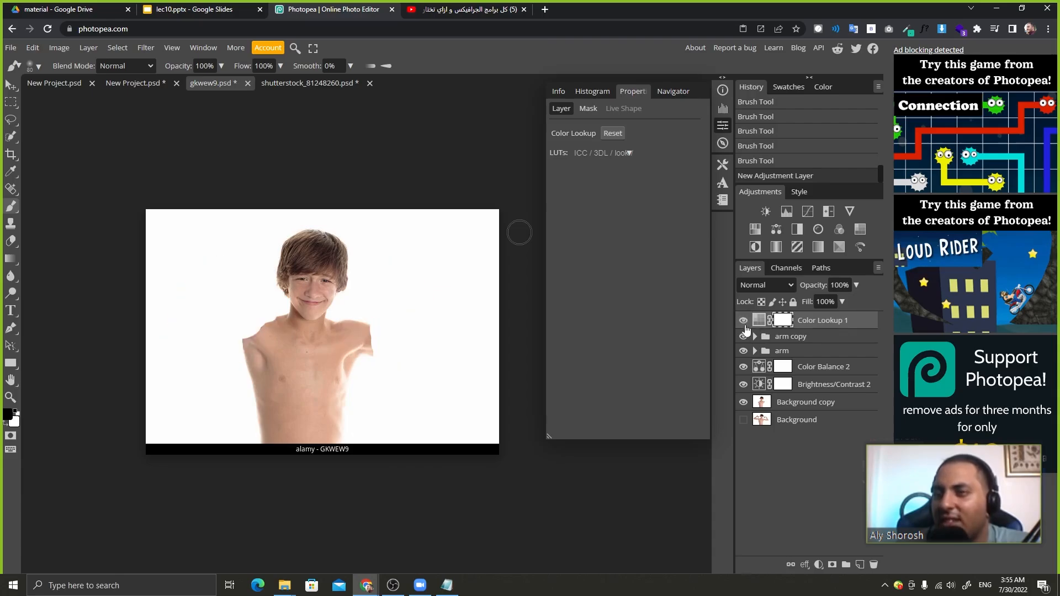
Add empty Layer 2 above arm copy, hide Color Lookup 1, and select arm copy through Background.
{"action": "left_click", "coordinate": [789, 337]}
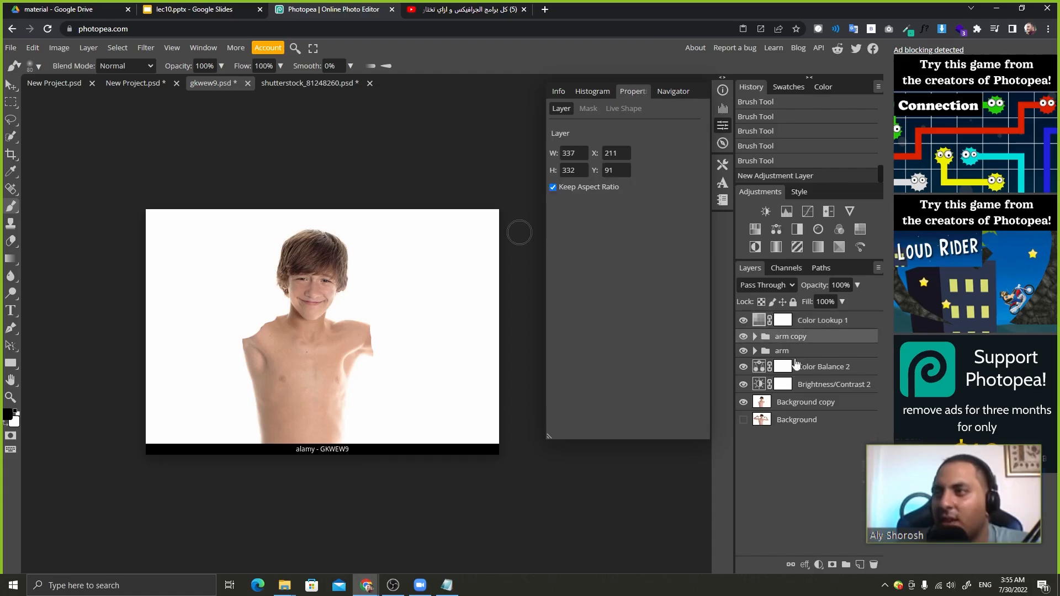
{"action": "left_click", "coordinate": [860, 563]}
{"action": "left_click", "coordinate": [745, 322]}
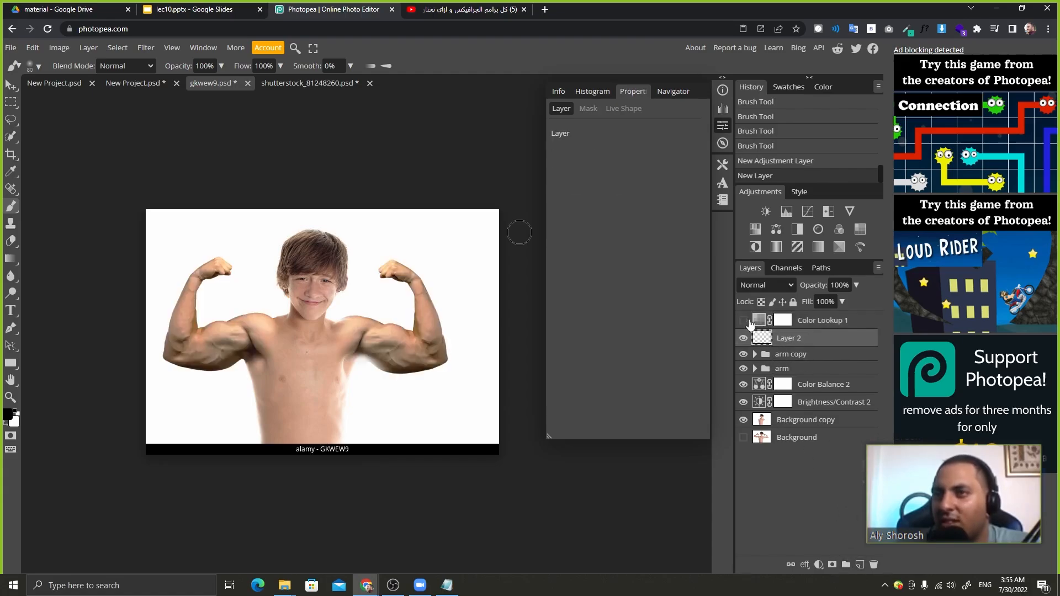
{"action": "left_click", "coordinate": [769, 358]}
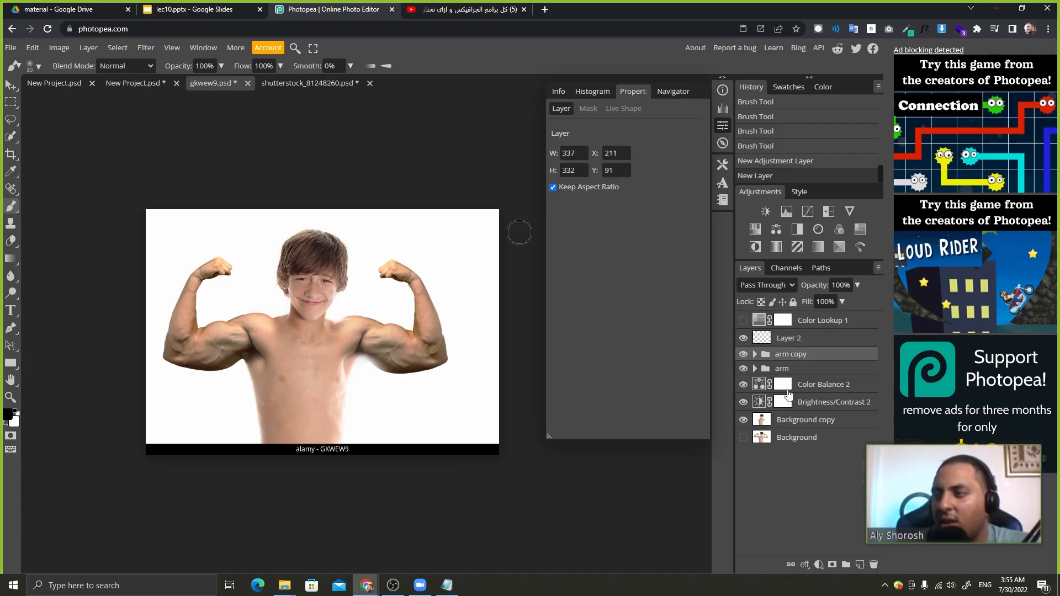
{"action": "left_click", "coordinate": [819, 439], "text": "shift"}
Duplicate the selected layers, merge the copies into 'arm copy 3', and hide Layer 2.
{"action": "left_click_drag", "start_coordinate": [859, 361], "coordinate": [863, 563]}
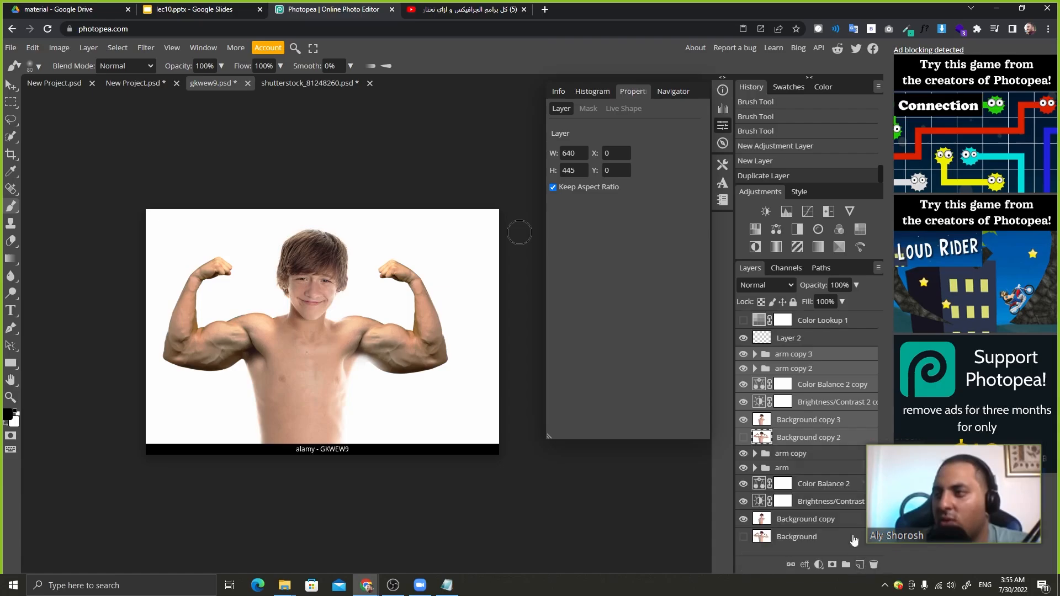
{"action": "right_click", "coordinate": [840, 360]}
{"action": "left_click", "coordinate": [822, 305]}
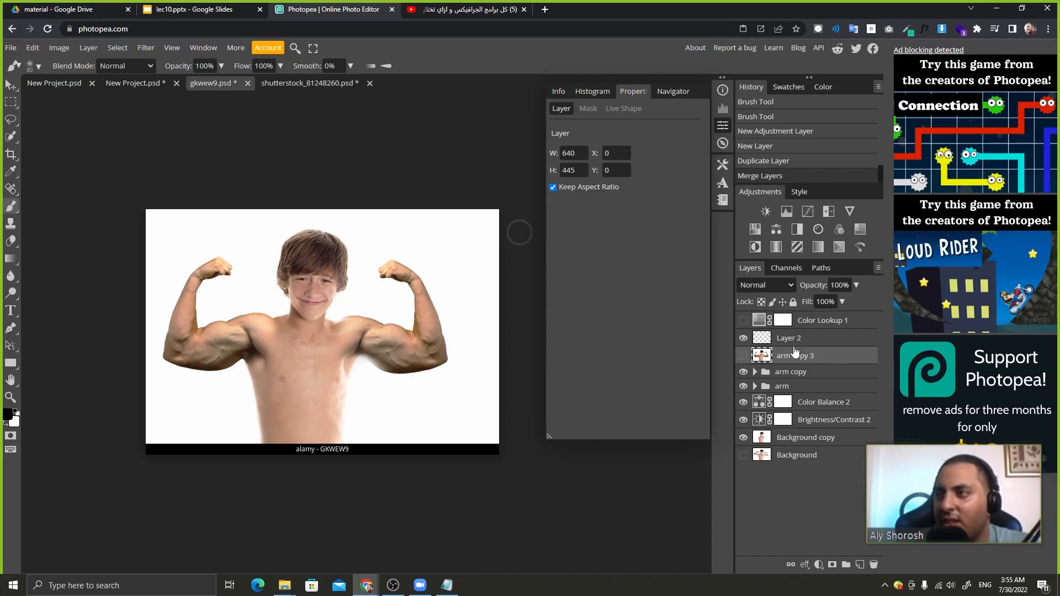
{"action": "left_click", "coordinate": [742, 338]}
Compare the composite with and without Color Lookup 1's Roadrunner.cube LUT, leaving it selected.
{"action": "left_click", "coordinate": [744, 321]}
{"action": "left_click", "coordinate": [744, 321]}
{"action": "left_click", "coordinate": [744, 321]}
{"action": "left_click", "coordinate": [744, 321]}
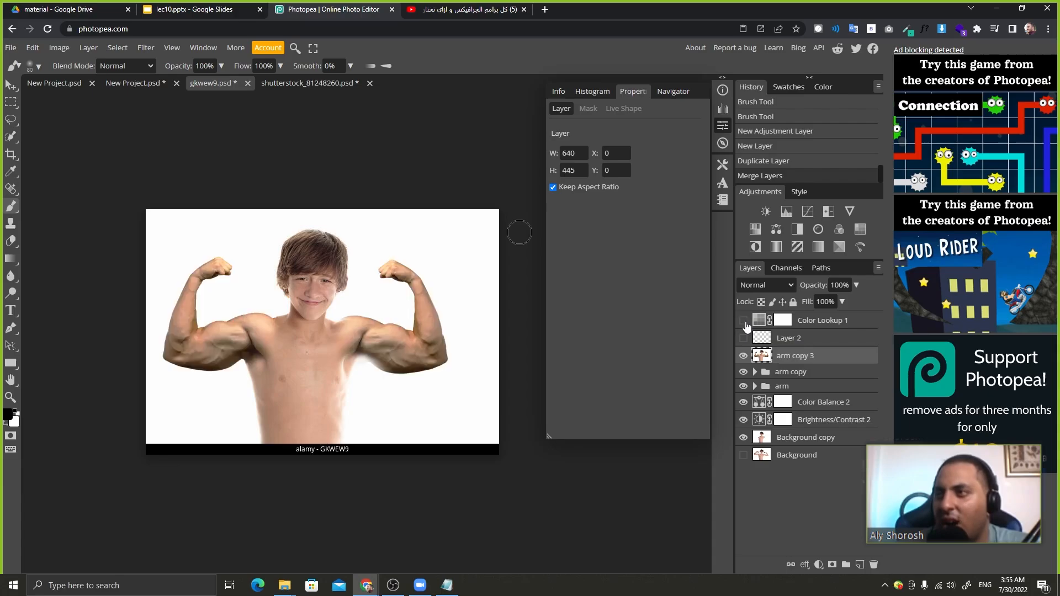
{"action": "left_click", "coordinate": [744, 321]}
{"action": "left_click", "coordinate": [744, 321]}
{"action": "left_click", "coordinate": [744, 321]}
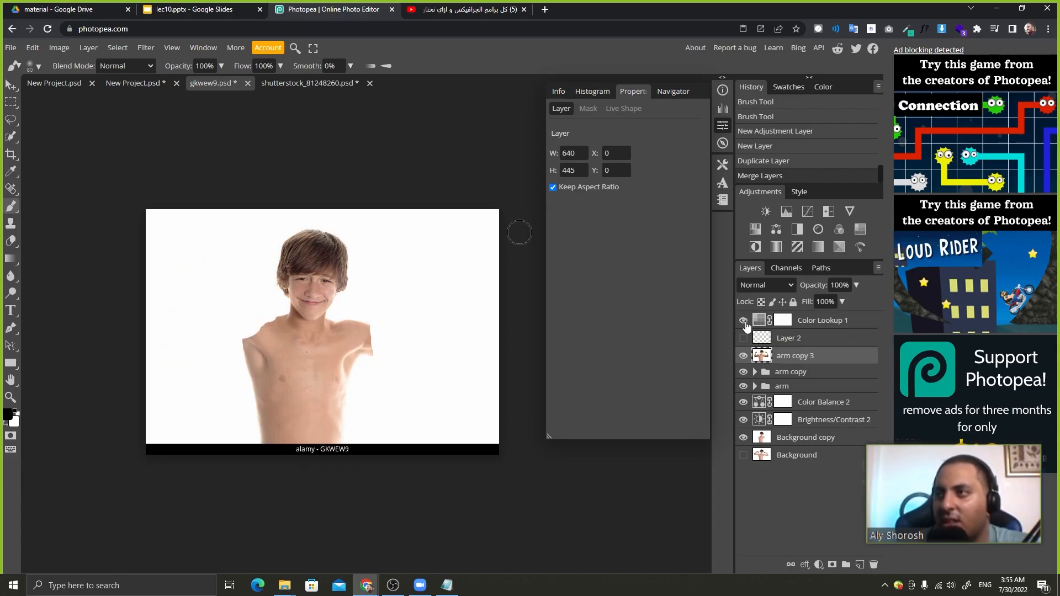
{"action": "left_click", "coordinate": [758, 321]}
Try the Bourbon 64.CUBE and then Domingo 145.CUBE LUTs on Color Lookup 1.
{"action": "left_click", "coordinate": [630, 153]}
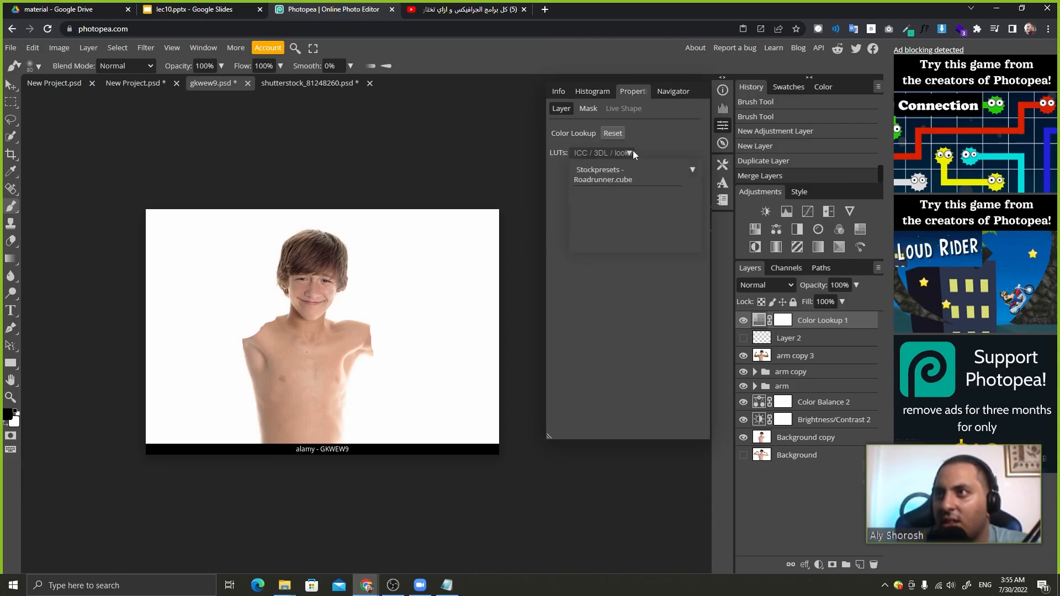
{"action": "mouse_move", "coordinate": [684, 184]}
{"action": "left_click", "coordinate": [704, 214]}
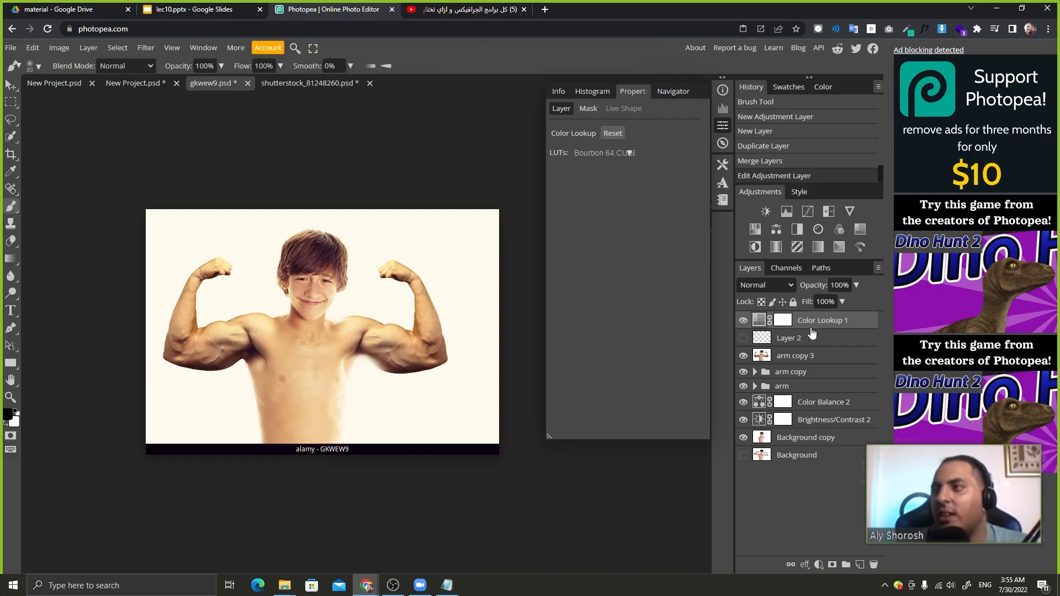
{"action": "left_click", "coordinate": [640, 154]}
{"action": "mouse_move", "coordinate": [679, 188]}
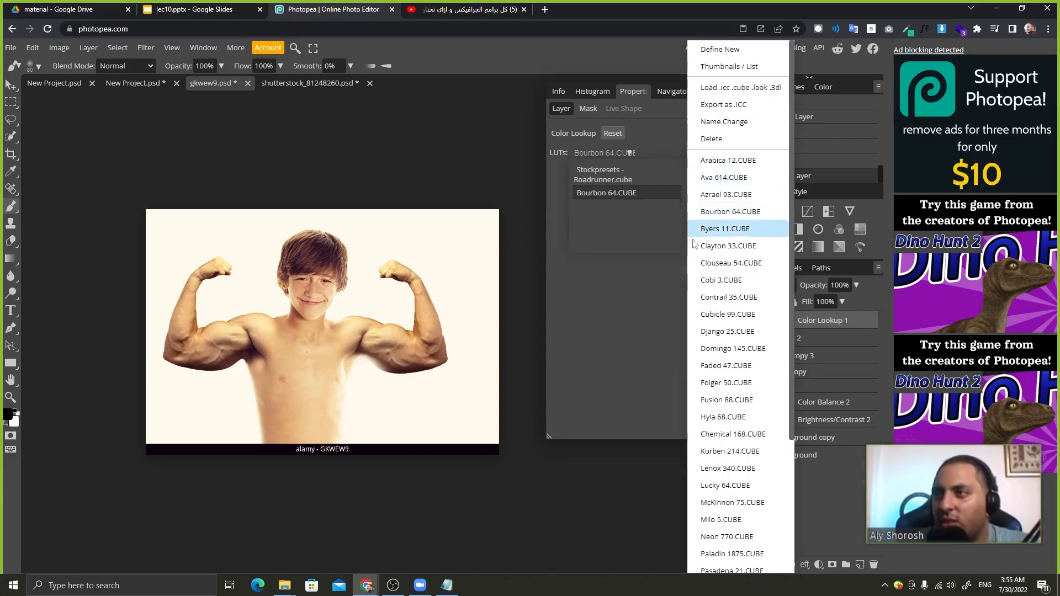
{"action": "left_click", "coordinate": [718, 350]}
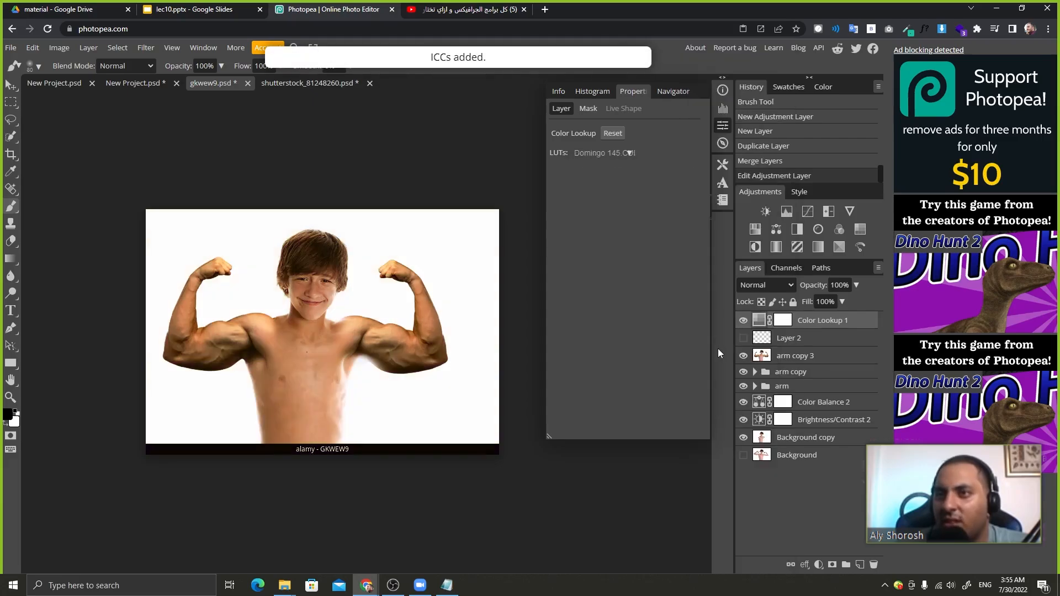
Apply the Lucky 64.CUBE LUT and compare the result with the lookup hidden.
{"action": "left_click", "coordinate": [629, 153]}
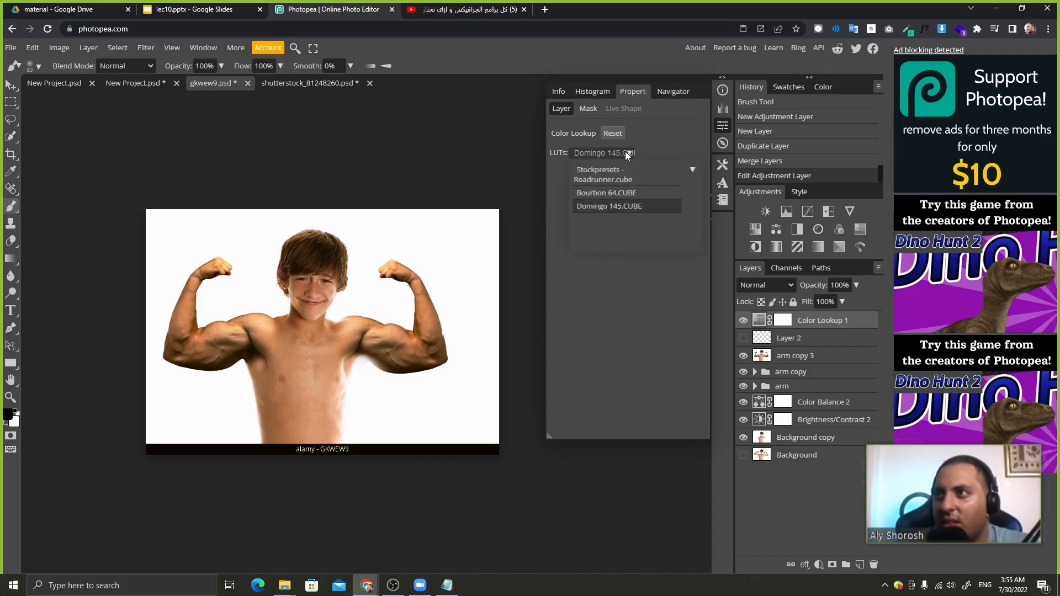
{"action": "left_click", "coordinate": [687, 173]}
{"action": "left_click", "coordinate": [739, 485]}
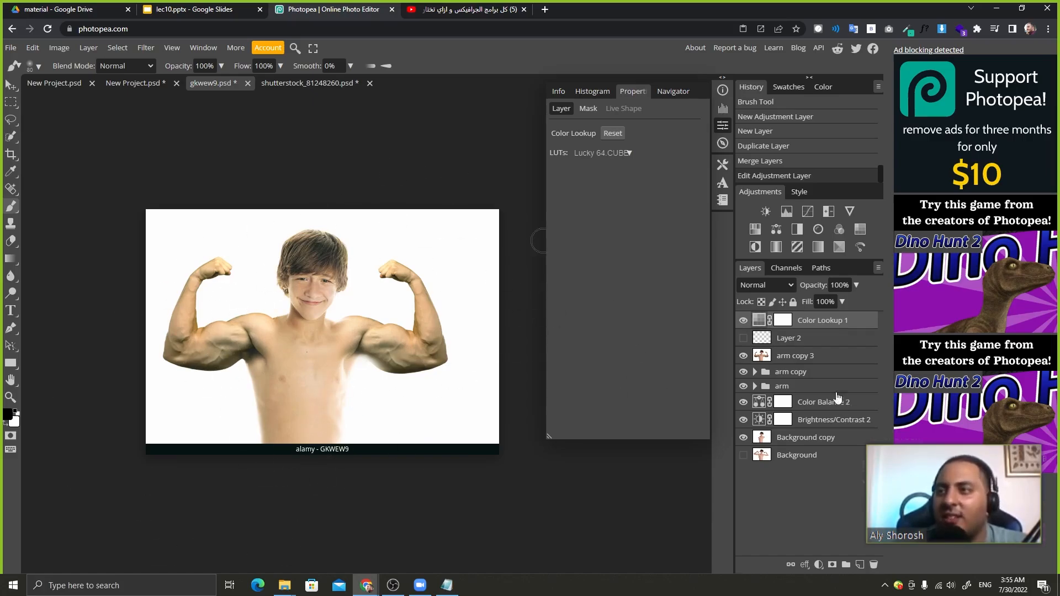
{"action": "left_click", "coordinate": [745, 322]}
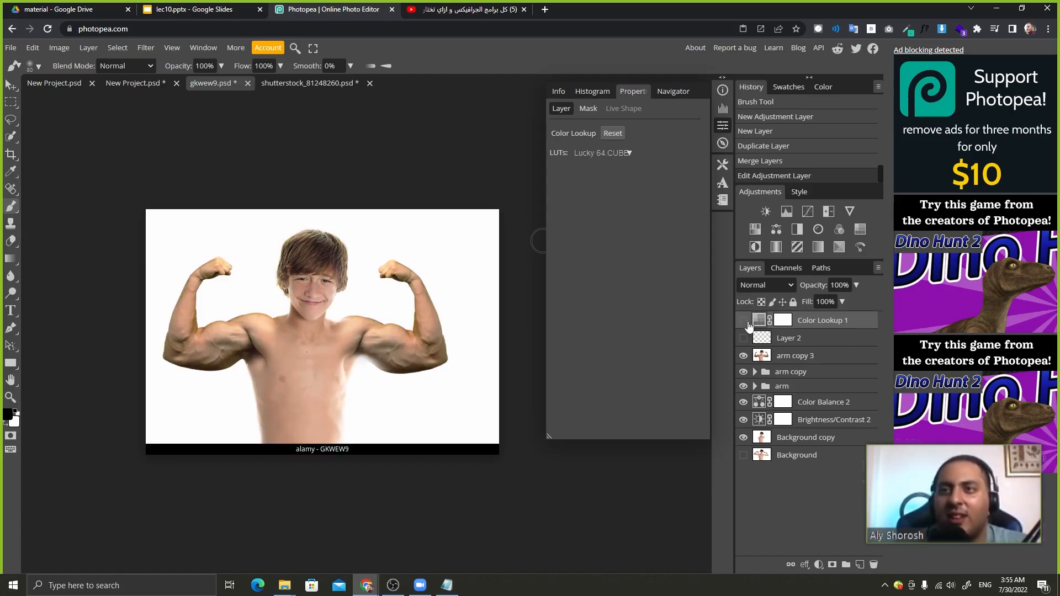
{"action": "left_click", "coordinate": [745, 322]}
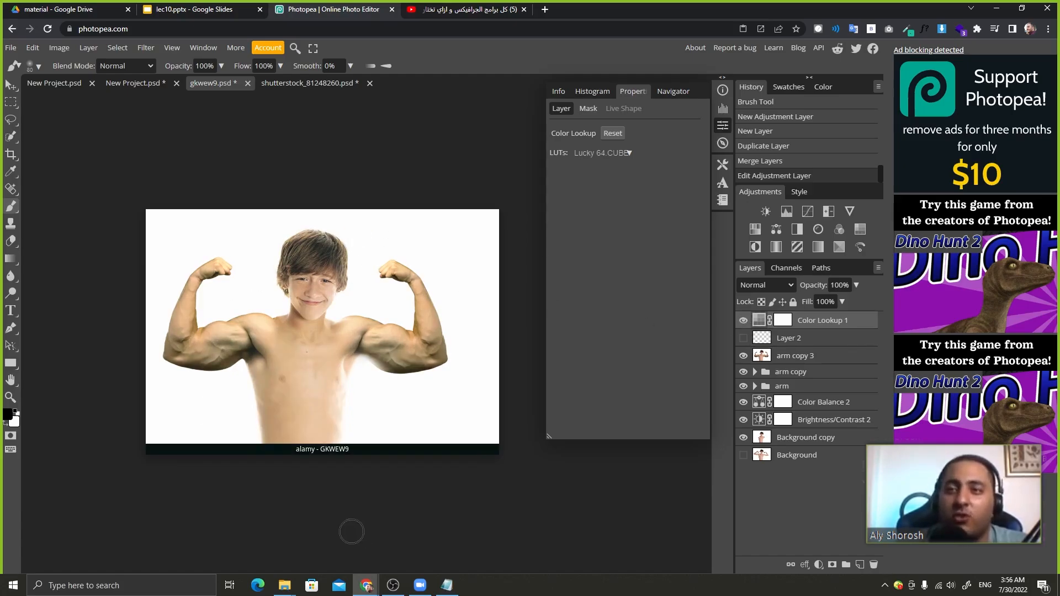
{"action": "left_click", "coordinate": [237, 10]}
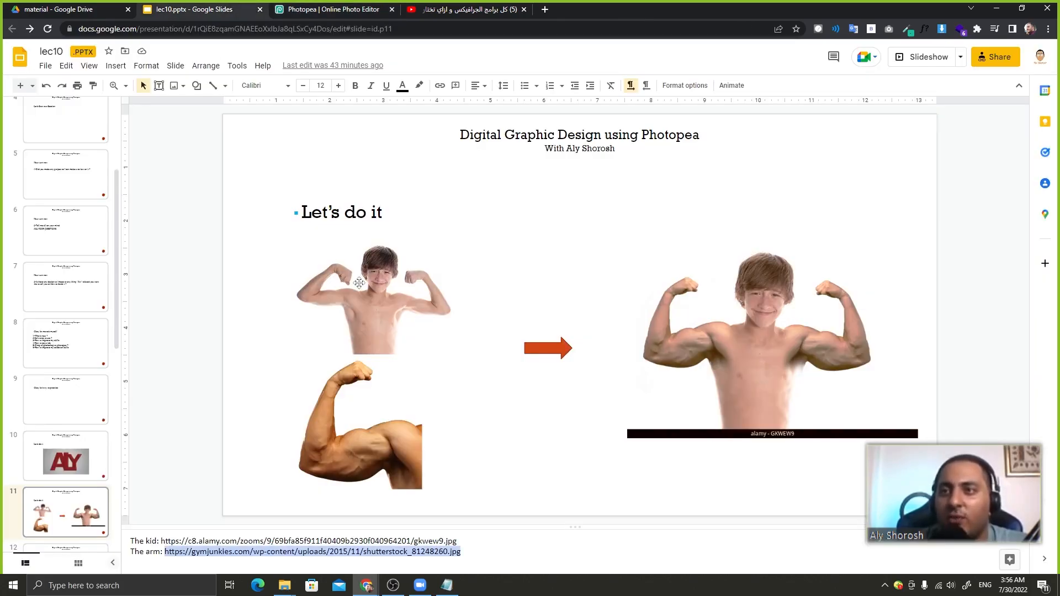
{"action": "left_click", "coordinate": [305, 5]}
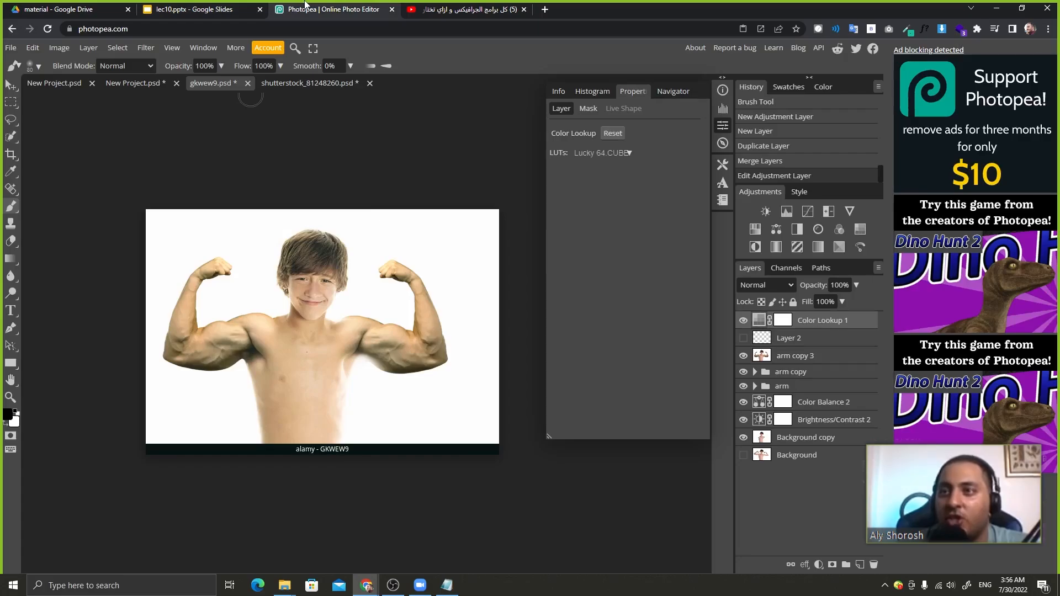
{"action": "left_click", "coordinate": [243, 8]}
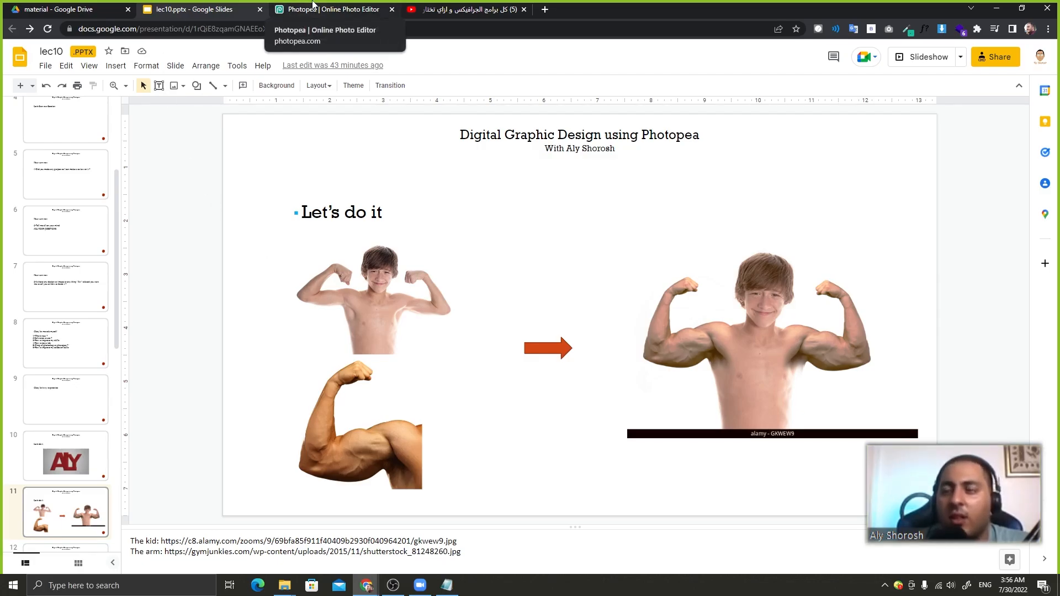
{"action": "left_click", "coordinate": [313, 5]}
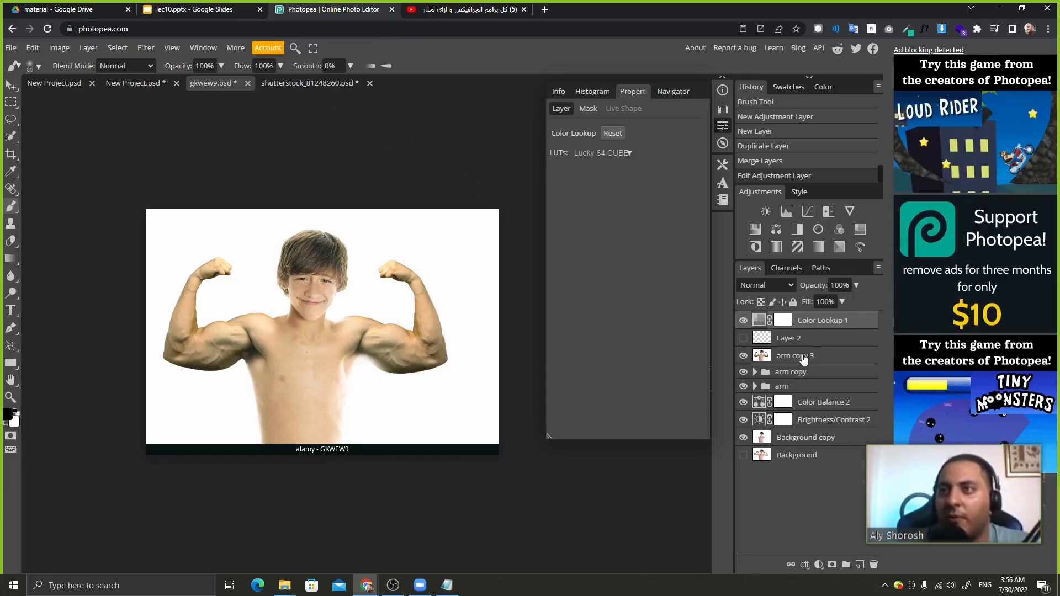
Hide the composite's layers, create a new 1920x1080 document, and close the Properties panel.
{"action": "left_click_drag", "start_coordinate": [747, 320], "coordinate": [748, 448]}
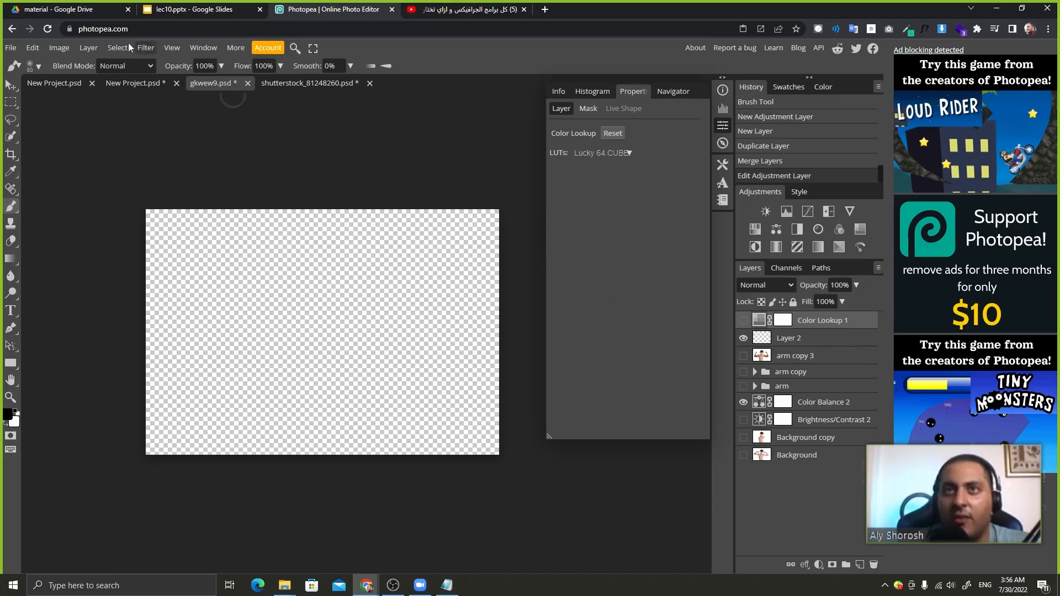
{"action": "left_click", "coordinate": [11, 47]}
{"action": "left_click", "coordinate": [25, 59]}
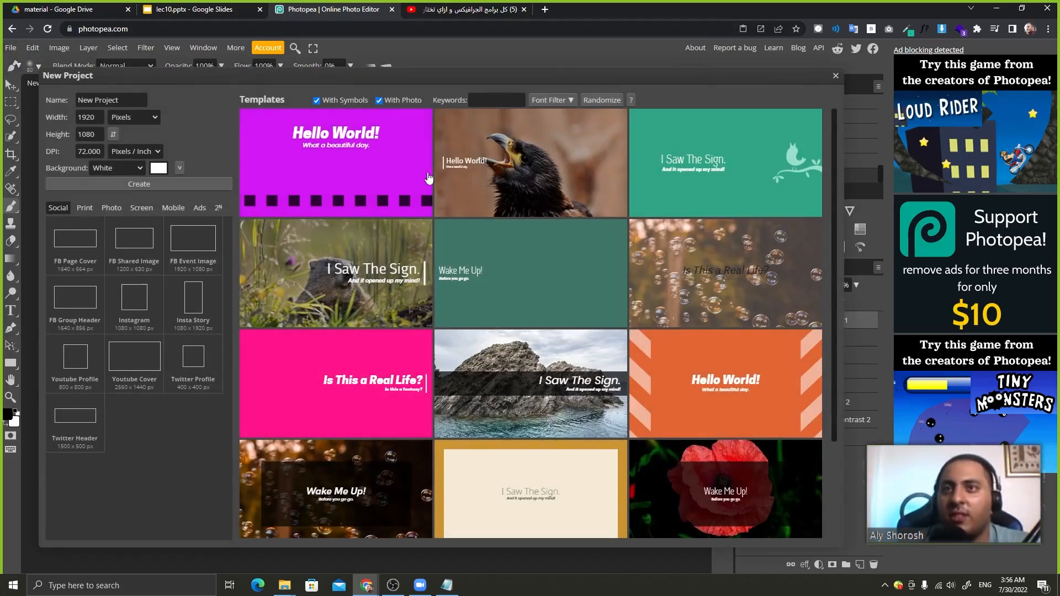
{"action": "left_click", "coordinate": [191, 187]}
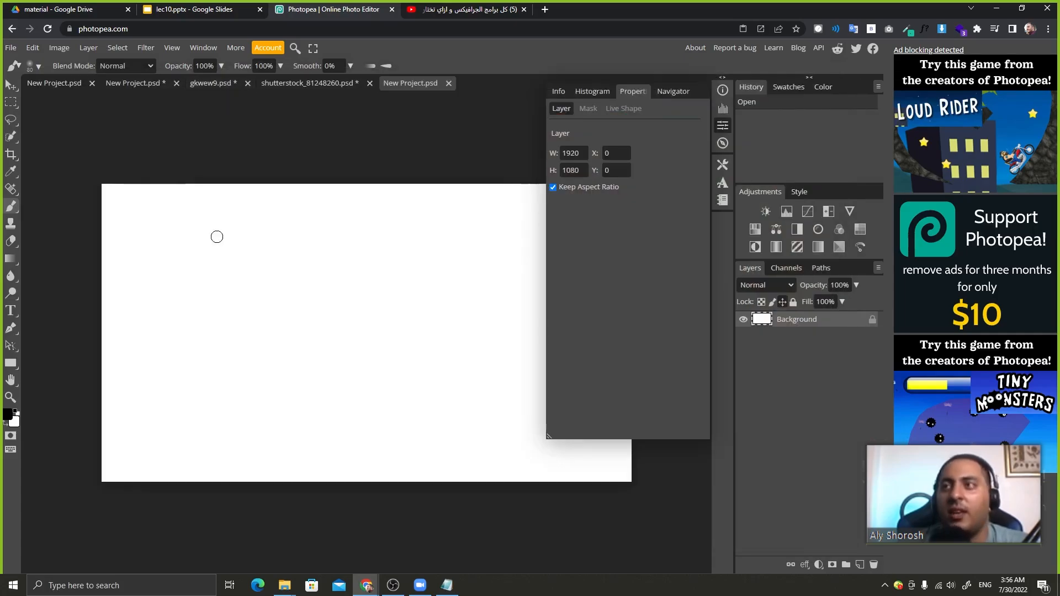
{"action": "right_click", "coordinate": [635, 90]}
{"action": "left_click", "coordinate": [656, 95]}
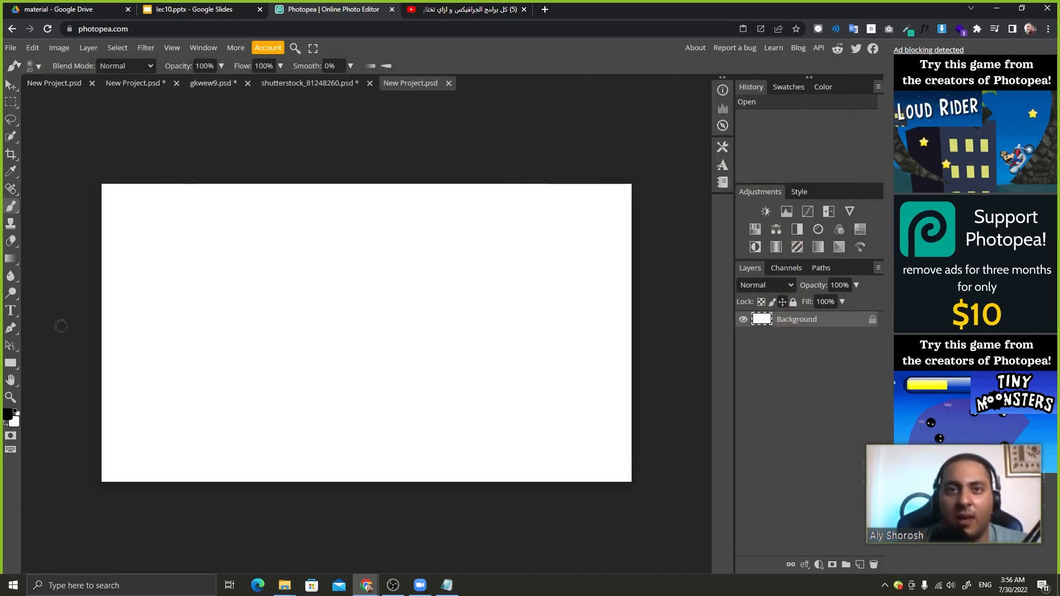
{"action": "left_click", "coordinate": [10, 310]}
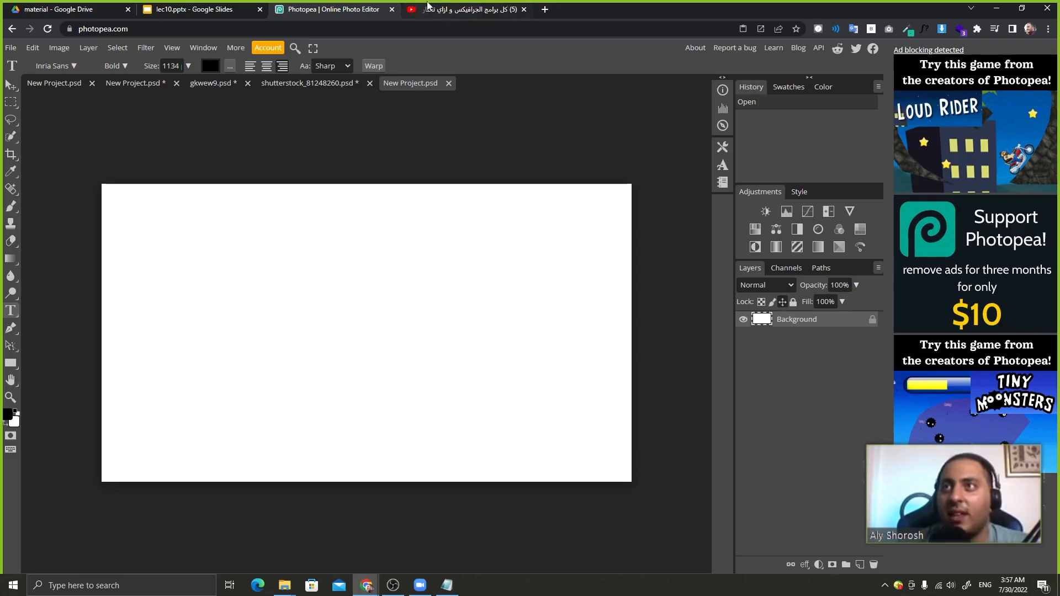
Search Google Images for 'tree' in a new browser tab.
{"action": "left_click", "coordinate": [543, 9]}
{"action": "type", "text": "tree"}
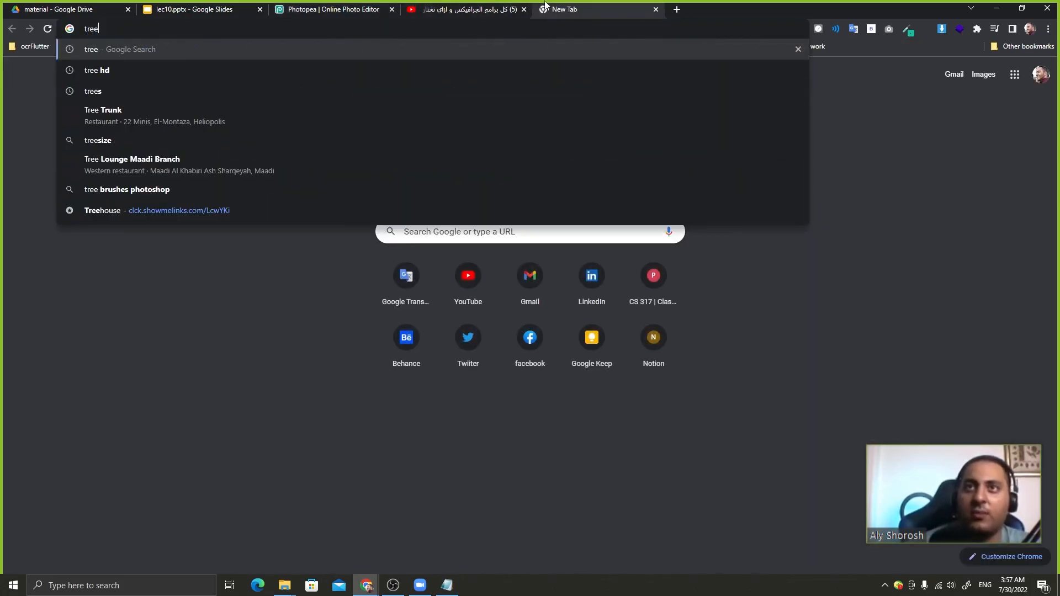
{"action": "key", "text": "Return"}
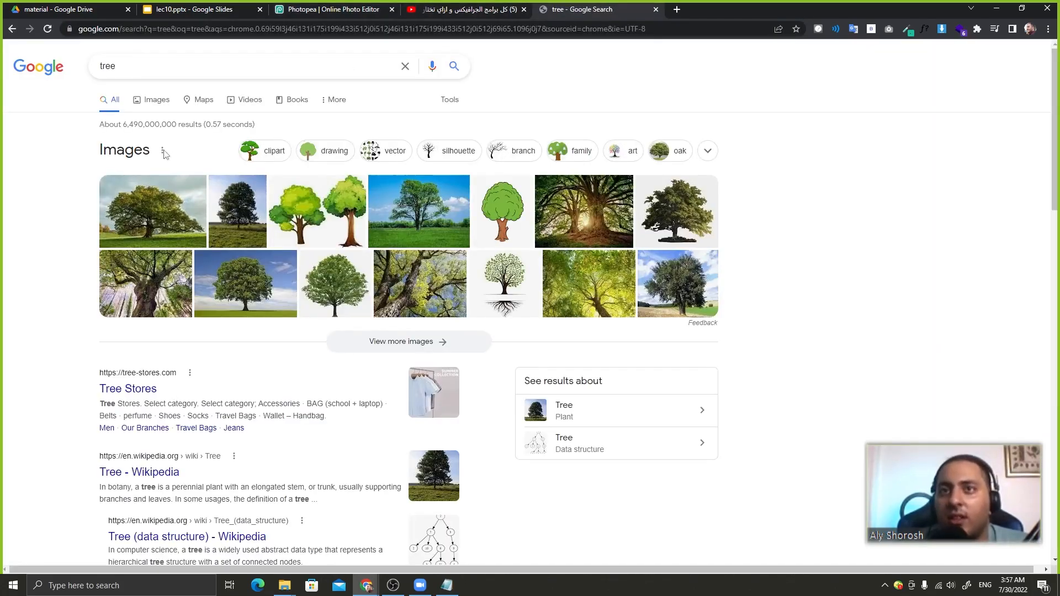
{"action": "left_click", "coordinate": [187, 221]}
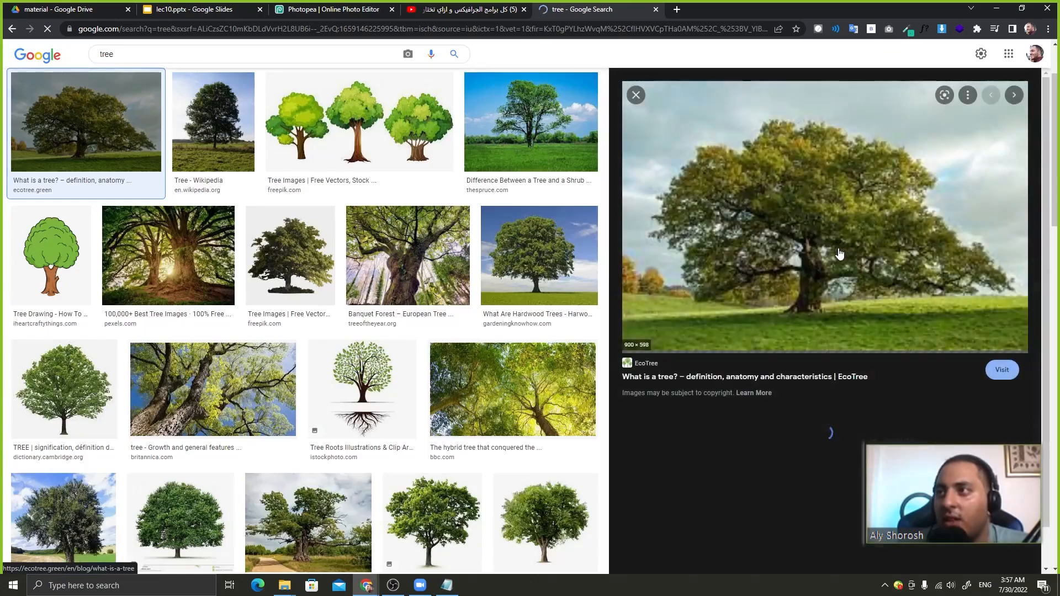
Drag a tree photo into the new project, then remove an accidental empty text layer.
{"action": "left_click_drag", "start_coordinate": [826, 212], "coordinate": [405, 325]}
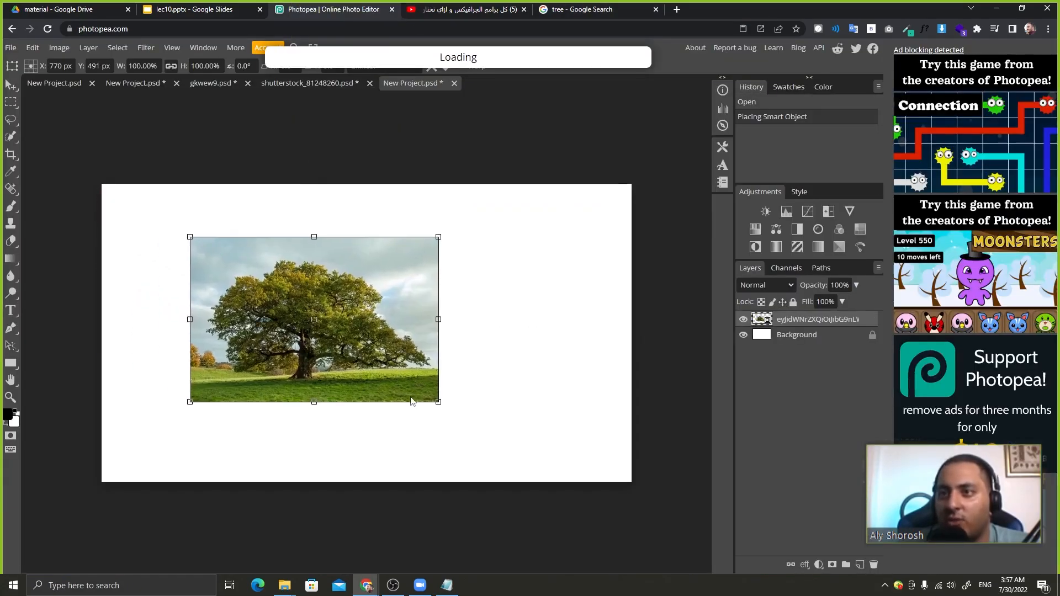
{"action": "key", "text": "t"}
{"action": "left_click", "coordinate": [436, 403]}
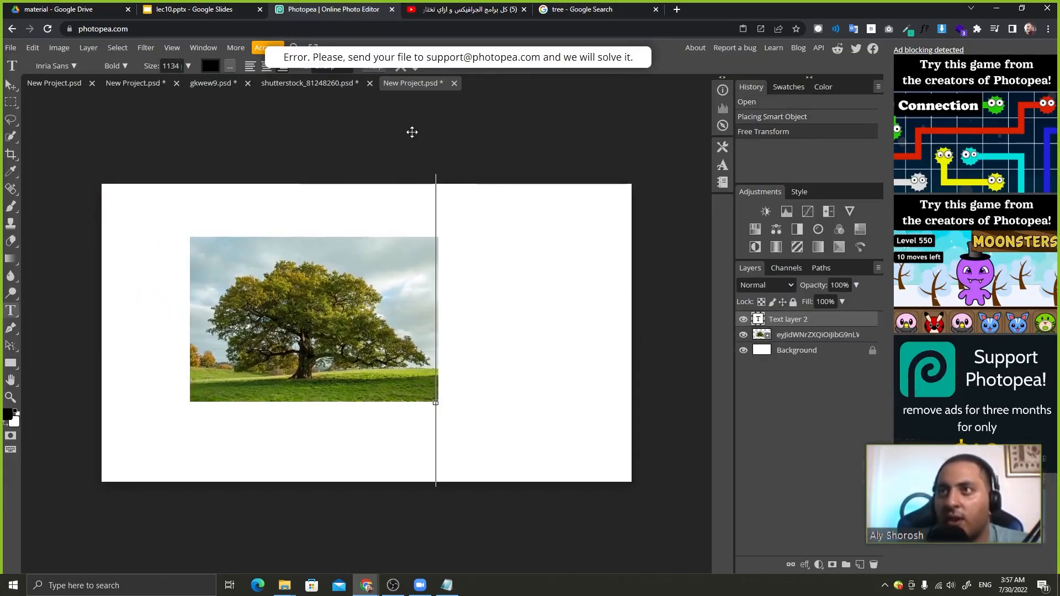
{"action": "left_click", "coordinate": [11, 83]}
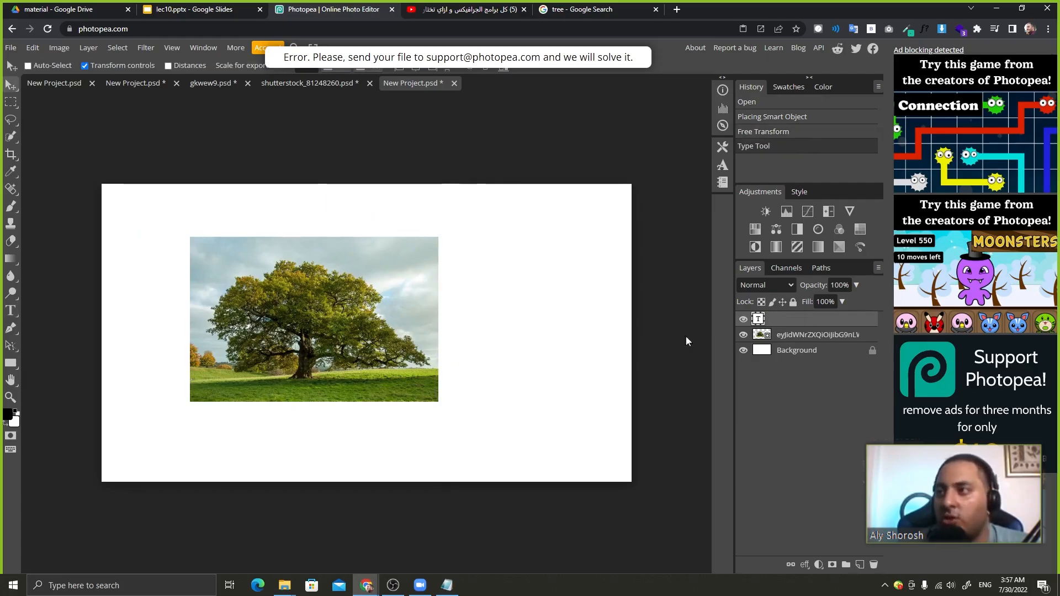
{"action": "left_click", "coordinate": [874, 565]}
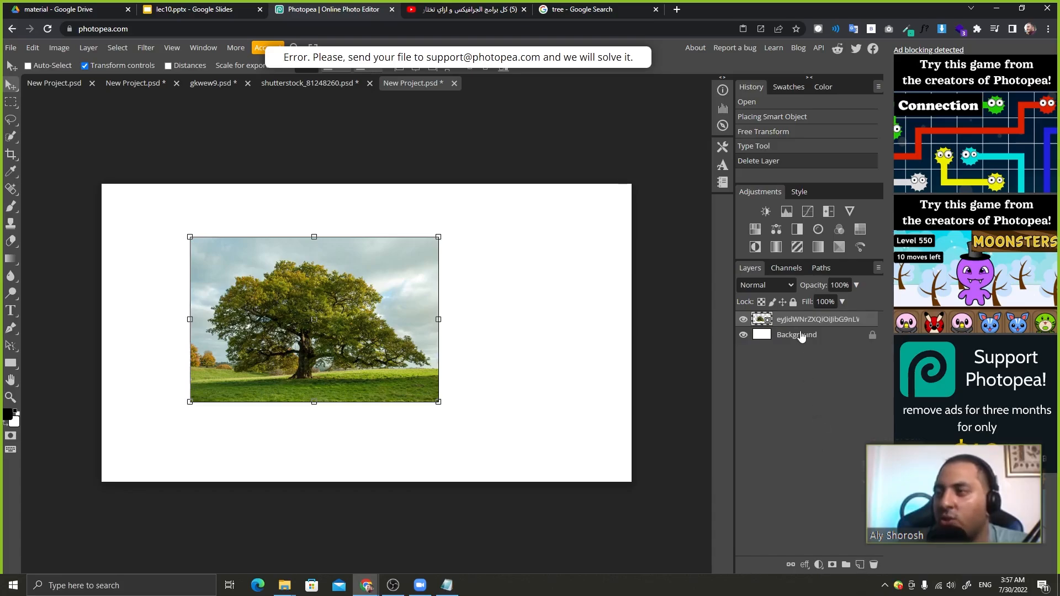
Drag the Banquet Forest upward-looking tree photo from the results into the project.
{"action": "left_click", "coordinate": [585, 10]}
{"action": "left_click", "coordinate": [453, 255]}
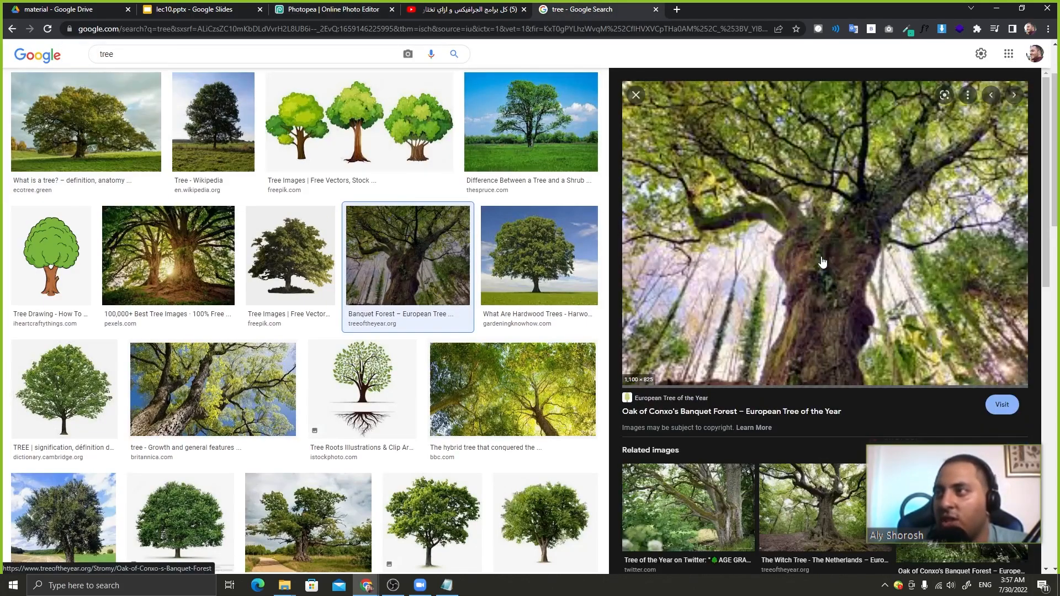
{"action": "left_click_drag", "start_coordinate": [419, 254], "coordinate": [521, 340]}
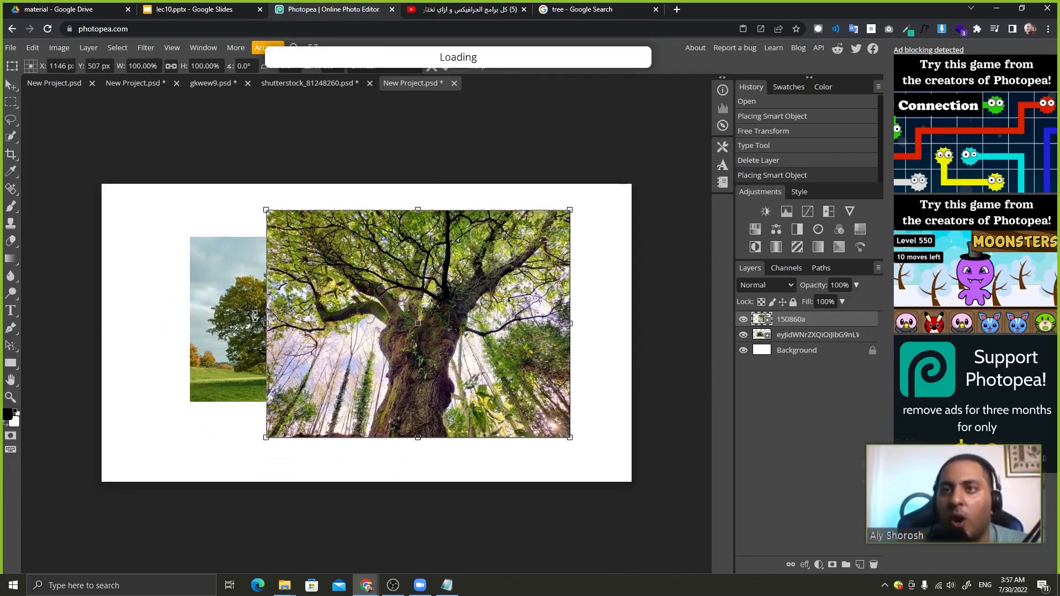
Delete the duplicate 150860a tree layer and start a full-screen annotation capture.
{"action": "left_click", "coordinate": [873, 564]}
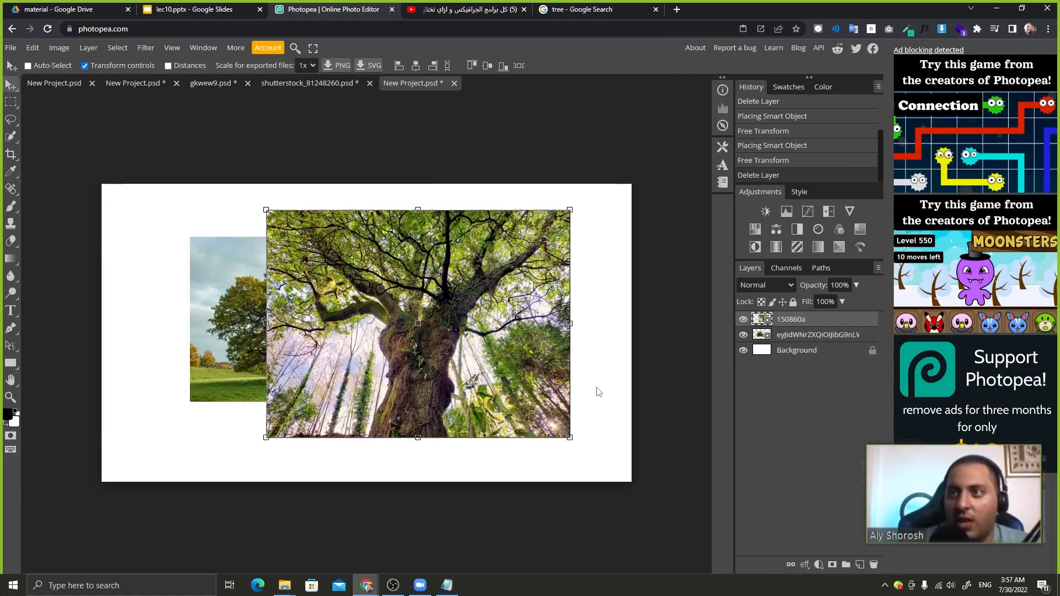
{"action": "key", "text": "Print"}
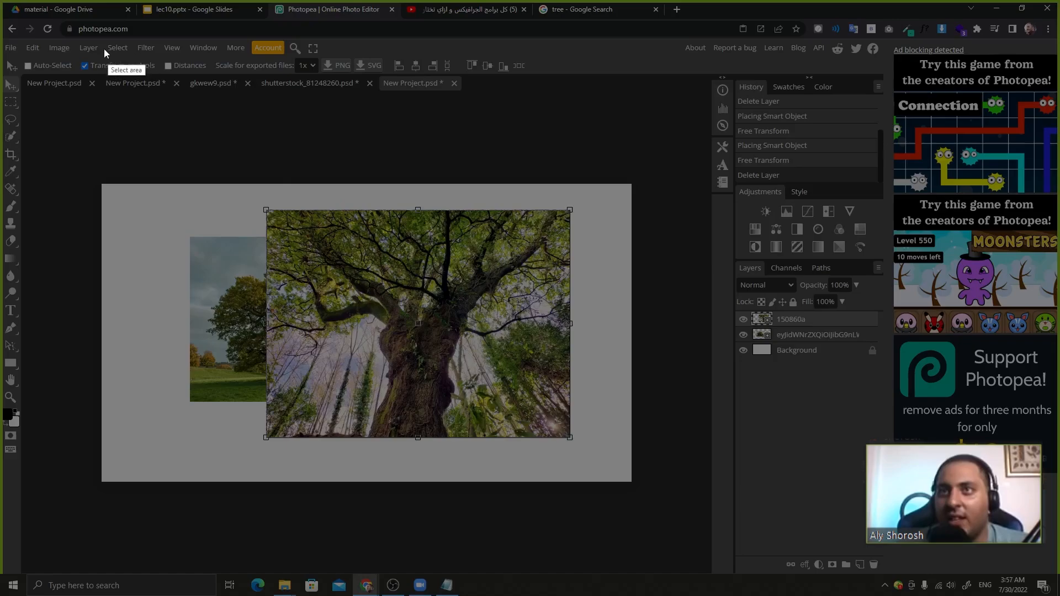
{"action": "left_click_drag", "start_coordinate": [69, 85], "coordinate": [915, 554]}
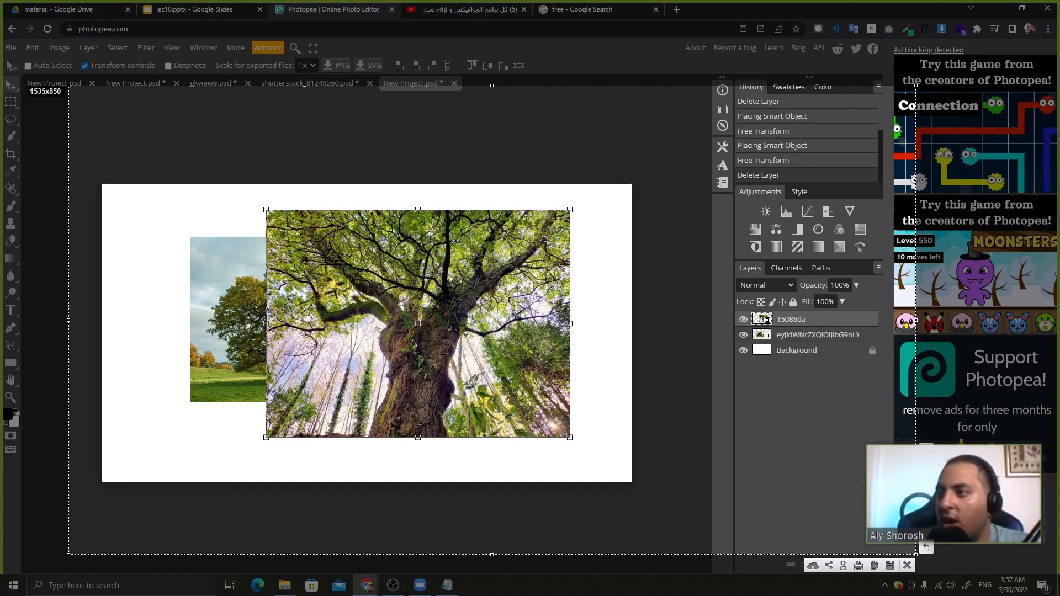
Annotate the brightness adjustment, the lower layers and the top layer's visibility toggle with marks and arrows.
{"action": "left_click_drag", "start_coordinate": [758, 209], "coordinate": [777, 228]}
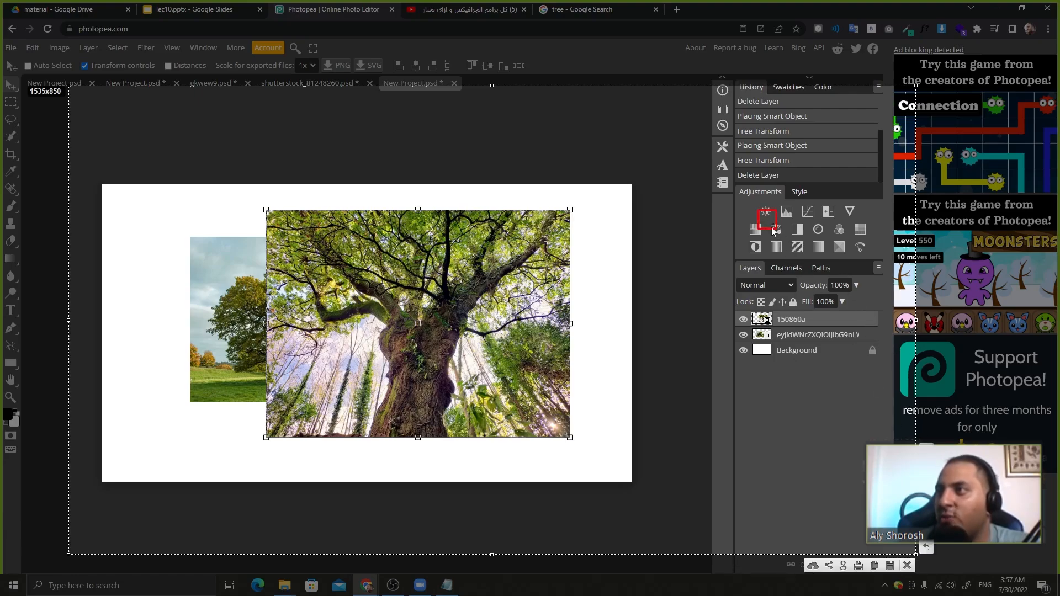
{"action": "left_click_drag", "start_coordinate": [769, 230], "coordinate": [769, 266]}
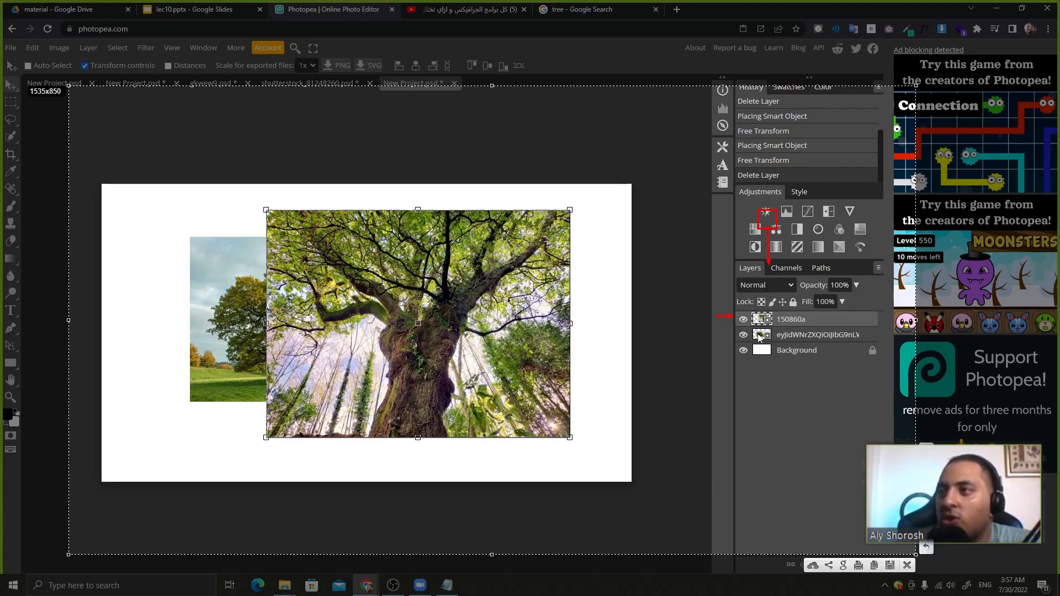
{"action": "left_click_drag", "start_coordinate": [724, 325], "coordinate": [736, 348]}
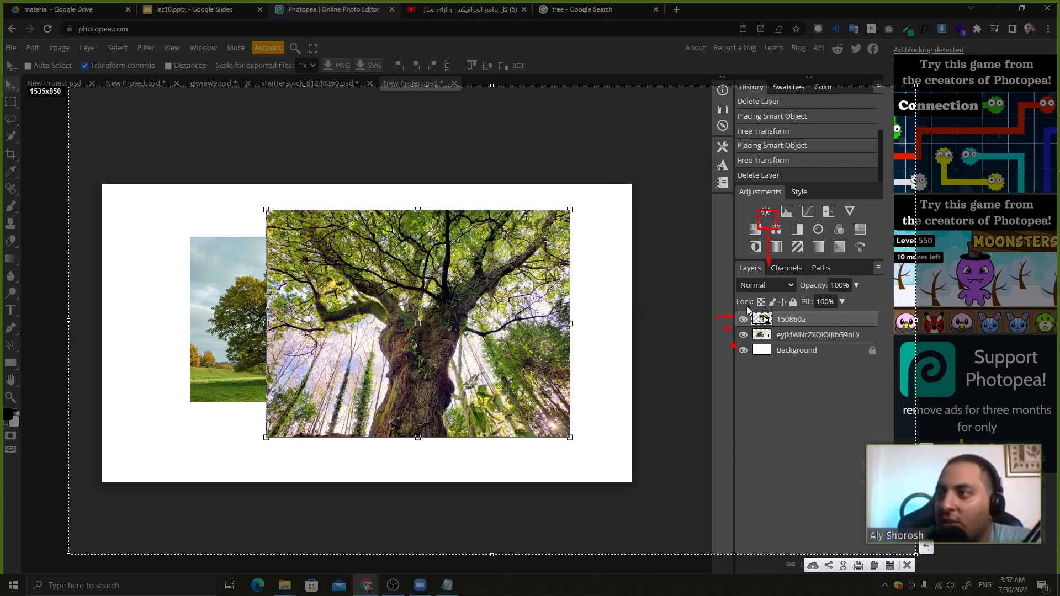
{"action": "mouse_move", "coordinate": [727, 306]}
{"action": "left_mouse_down"}
{"action": "mouse_move", "coordinate": [750, 323]}
{"action": "mouse_move", "coordinate": [746, 334]}
{"action": "mouse_move", "coordinate": [718, 332]}
{"action": "mouse_move", "coordinate": [758, 351]}
{"action": "left_mouse_up"}
Fill the Background layer with black using the Paint Bucket tool.
{"action": "left_click", "coordinate": [908, 563]}
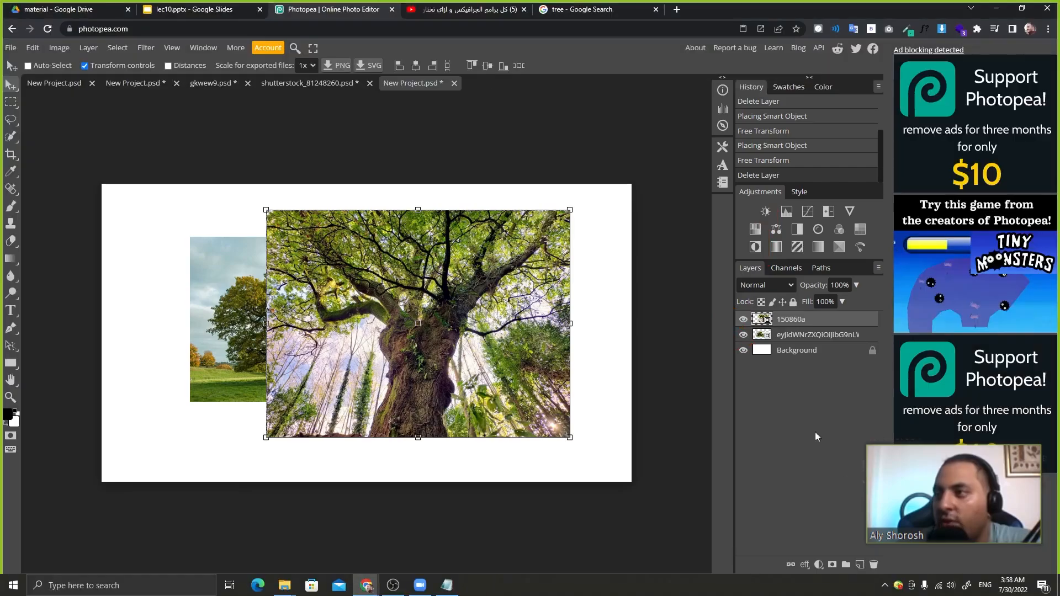
{"action": "left_click", "coordinate": [762, 353]}
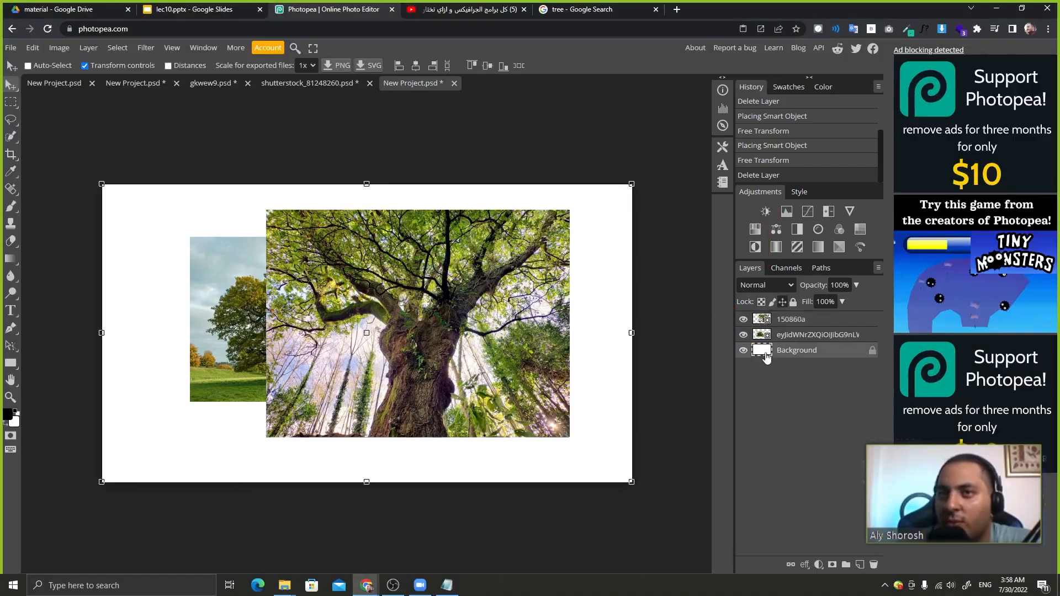
{"action": "left_click", "coordinate": [11, 223]}
{"action": "left_click", "coordinate": [19, 259]}
{"action": "left_click", "coordinate": [50, 280]}
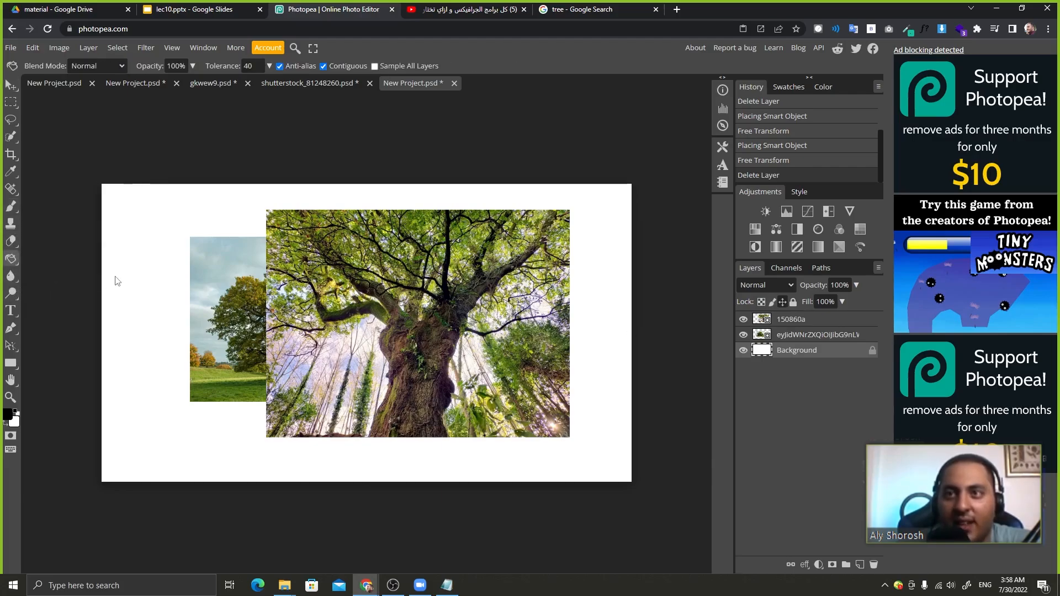
{"action": "left_click", "coordinate": [115, 281]}
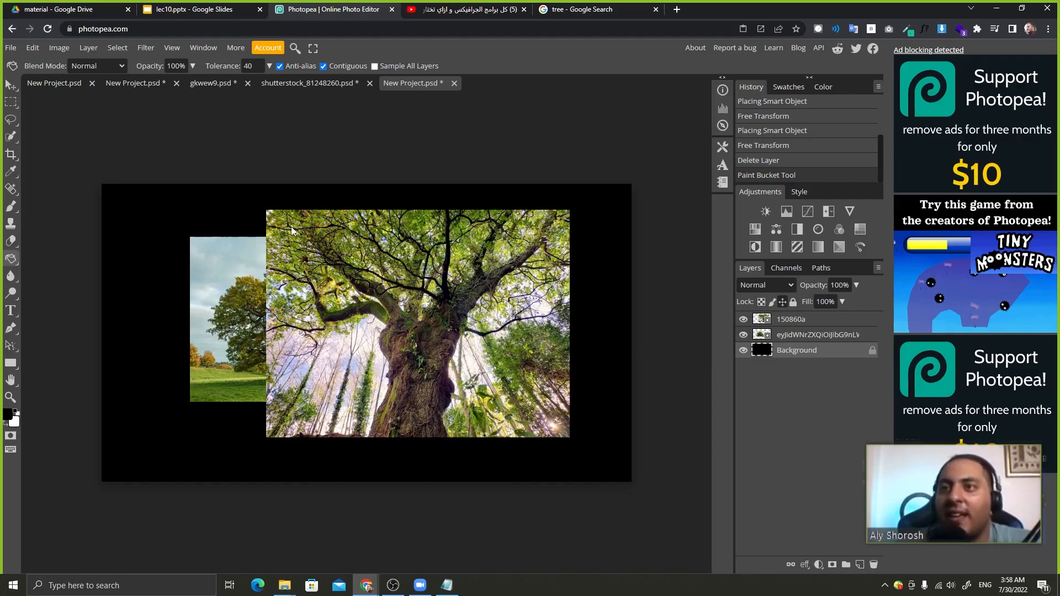
{"action": "left_click", "coordinate": [781, 321]}
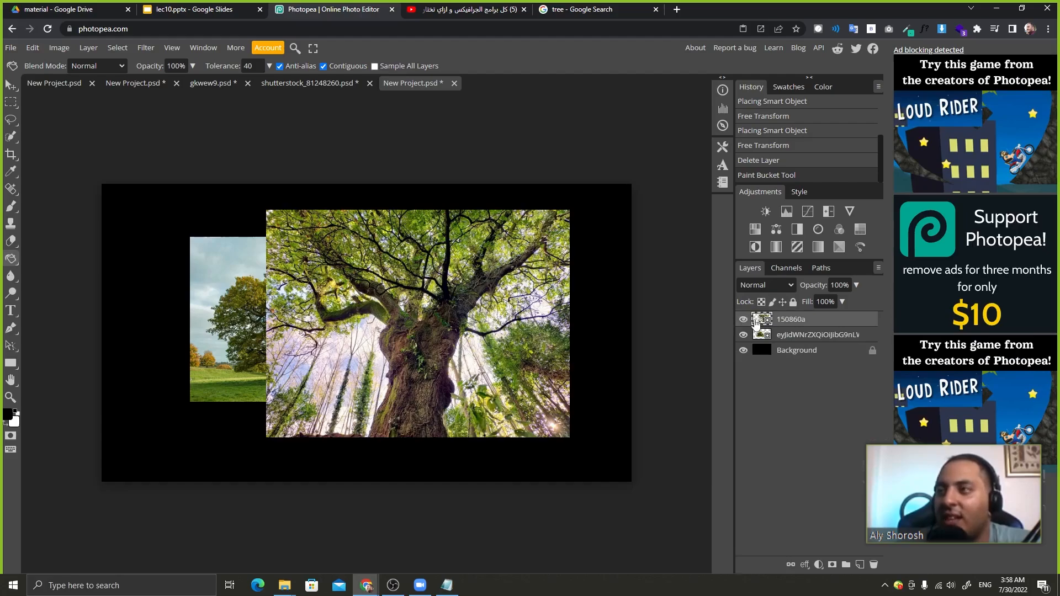
Move the large 150860a forest tree photo right of centre on the black canvas.
{"action": "left_click", "coordinate": [783, 334]}
{"action": "left_click", "coordinate": [784, 323]}
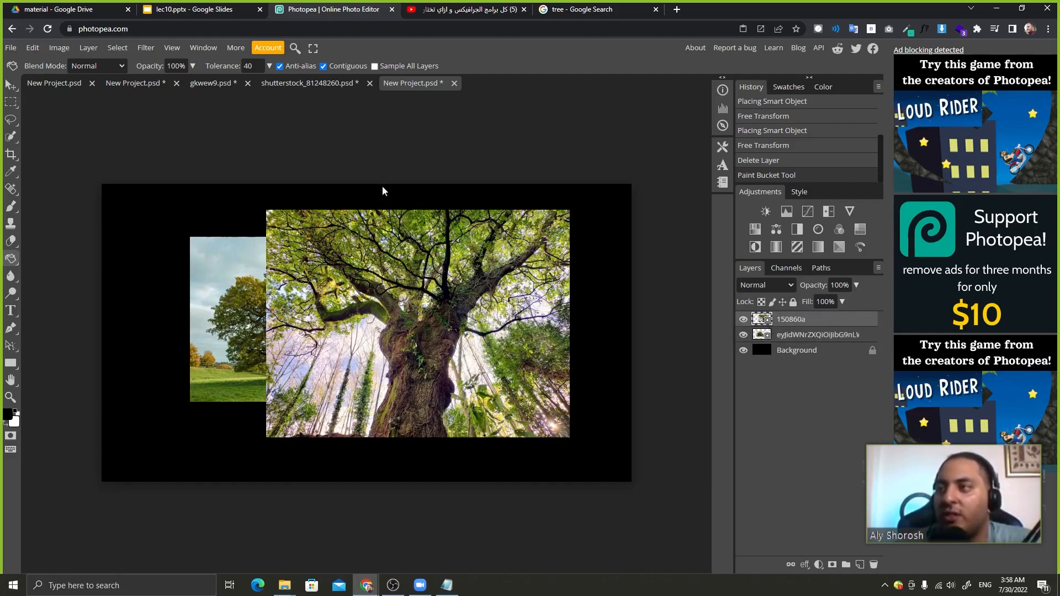
{"action": "left_click", "coordinate": [11, 84]}
{"action": "mouse_move", "coordinate": [475, 329]}
{"action": "left_mouse_down"}
{"action": "mouse_move", "coordinate": [757, 303]}
{"action": "mouse_move", "coordinate": [473, 299]}
{"action": "mouse_move", "coordinate": [378, 323]}
{"action": "left_mouse_up"}
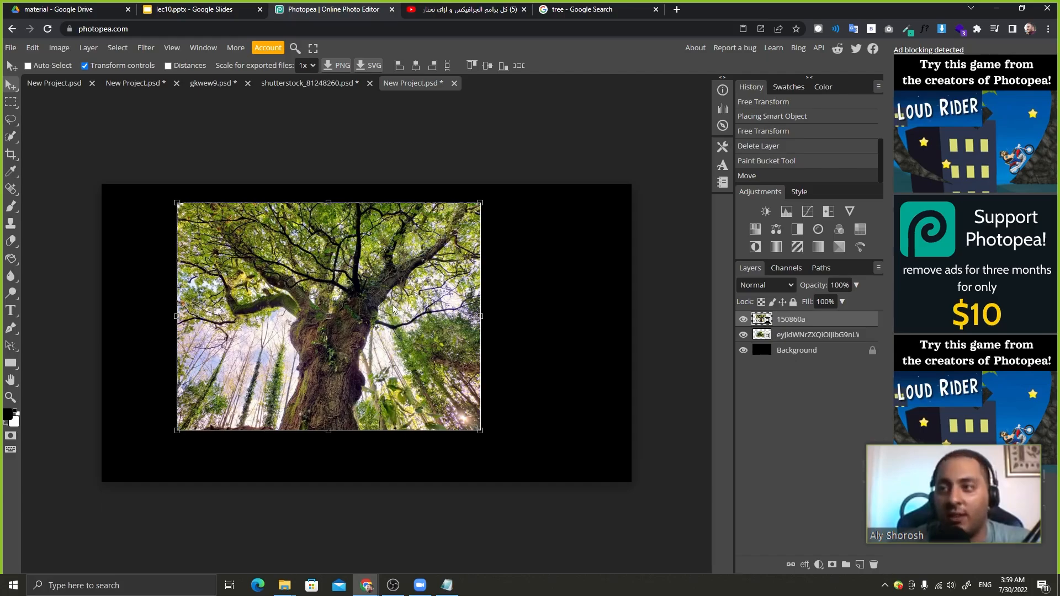
{"action": "left_click_drag", "start_coordinate": [398, 312], "coordinate": [528, 315]}
{"action": "left_click_drag", "start_coordinate": [434, 423], "coordinate": [393, 441]}
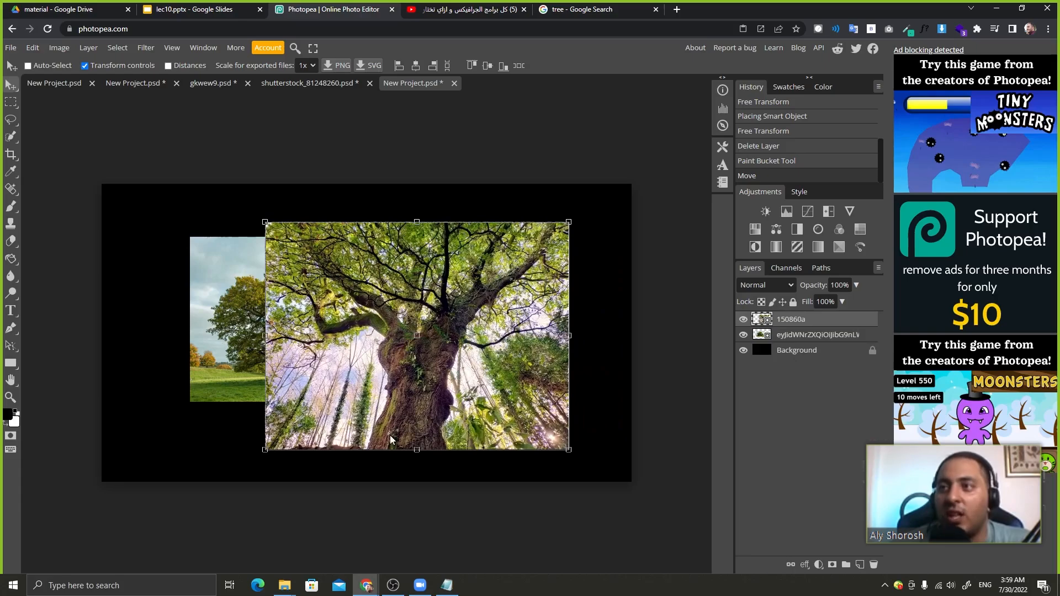
{"action": "left_click_drag", "start_coordinate": [399, 346], "coordinate": [383, 326]}
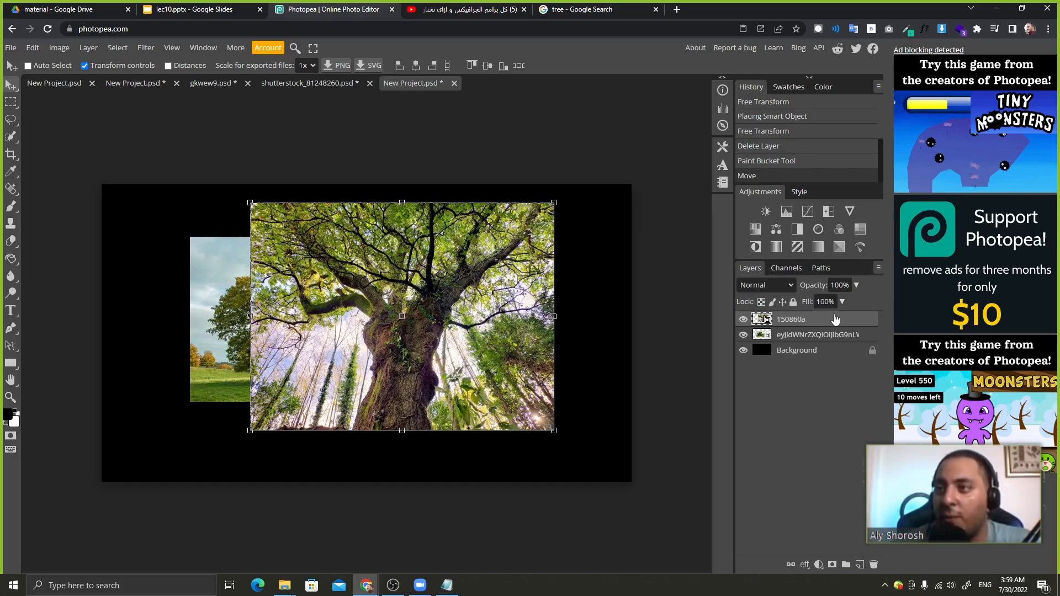
{"action": "left_click_drag", "start_coordinate": [500, 355], "coordinate": [495, 323]}
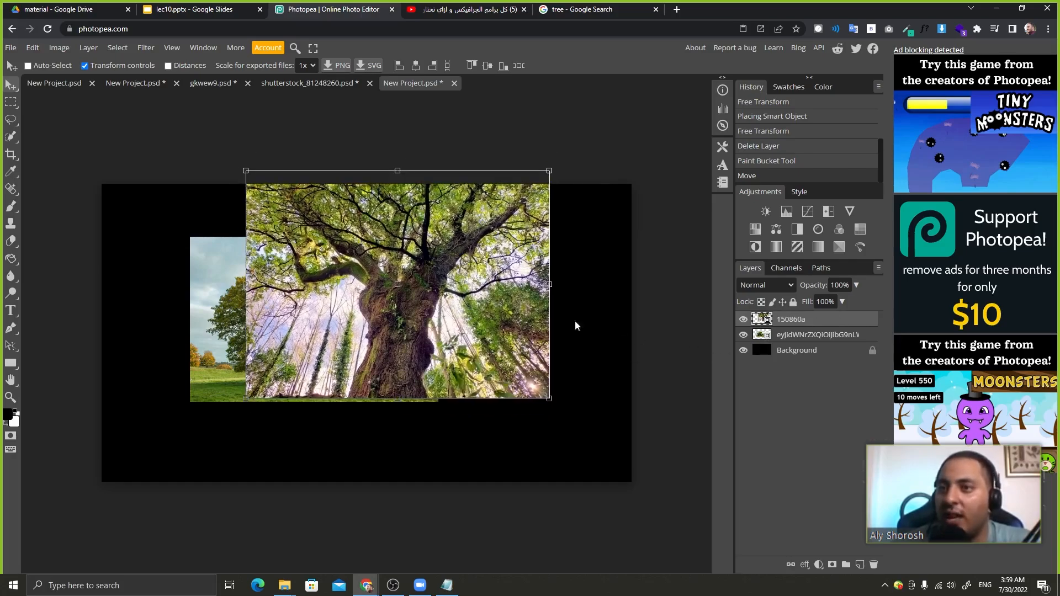
{"action": "left_click_drag", "start_coordinate": [205, 278], "coordinate": [143, 262]}
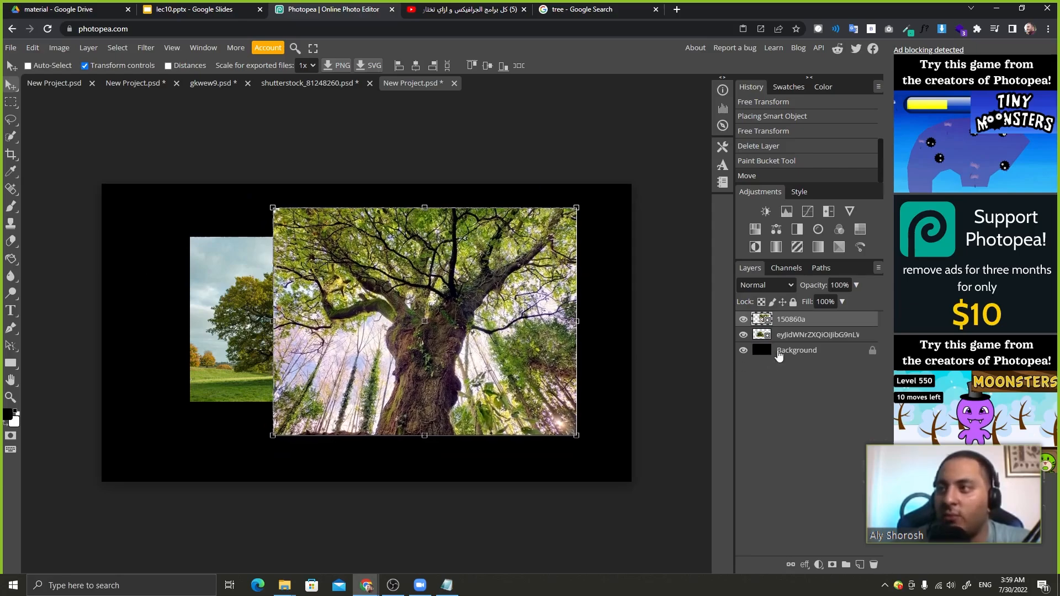
Shift the small meadow tree photo left and start a Free Transform on it.
{"action": "left_click", "coordinate": [834, 337]}
{"action": "mouse_move", "coordinate": [254, 334]}
{"action": "left_mouse_down"}
{"action": "mouse_move", "coordinate": [182, 338]}
{"action": "mouse_move", "coordinate": [233, 353]}
{"action": "mouse_move", "coordinate": [263, 342]}
{"action": "mouse_move", "coordinate": [186, 347]}
{"action": "mouse_move", "coordinate": [294, 360]}
{"action": "mouse_move", "coordinate": [484, 364]}
{"action": "mouse_move", "coordinate": [241, 348]}
{"action": "left_mouse_up"}
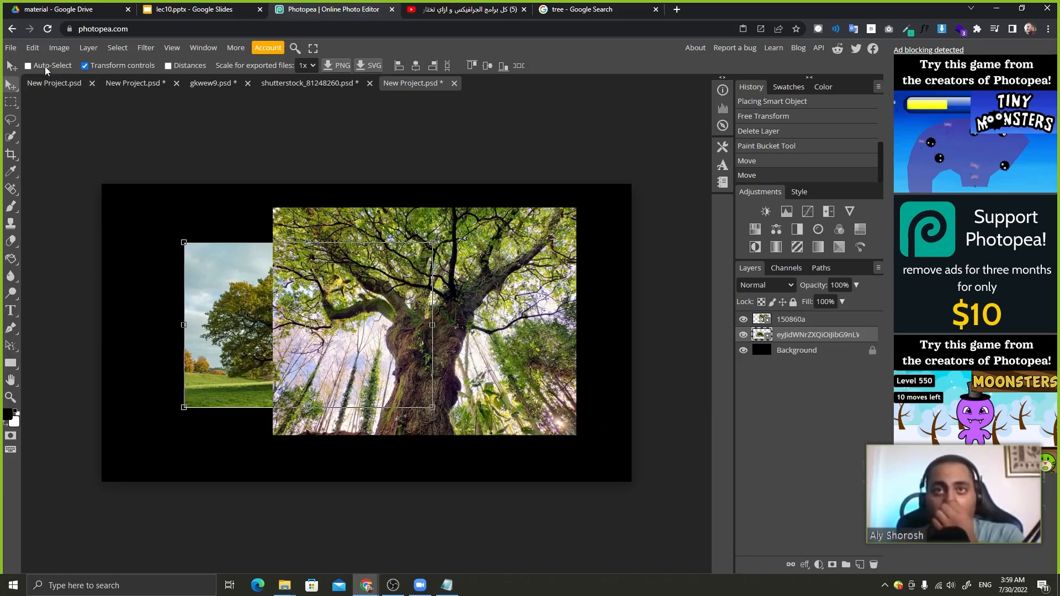
{"action": "left_click", "coordinate": [329, 255]}
{"action": "left_click", "coordinate": [226, 307]}
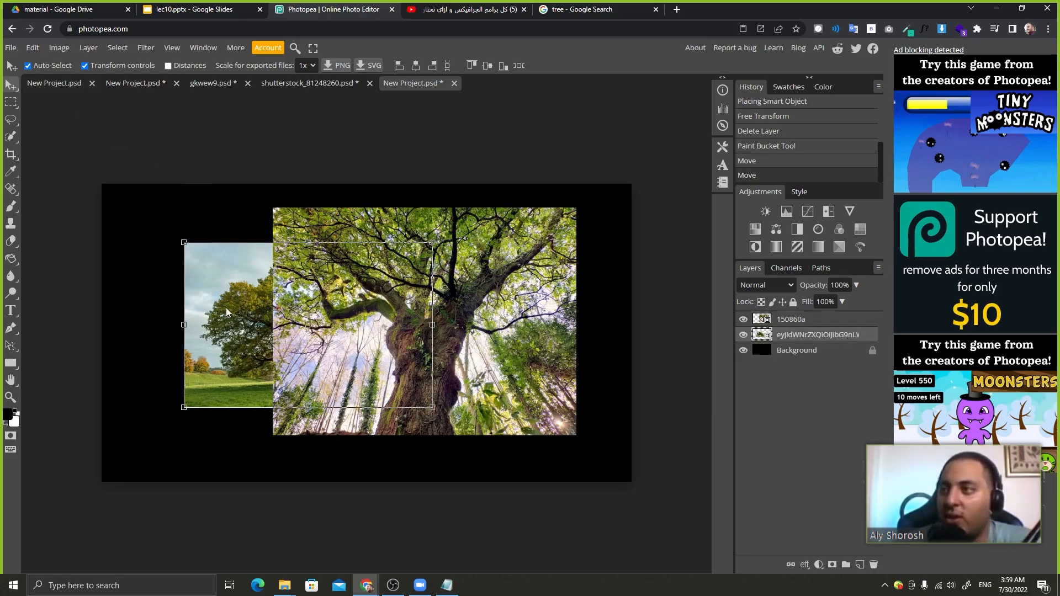
{"action": "key", "text": "ctrl+t"}
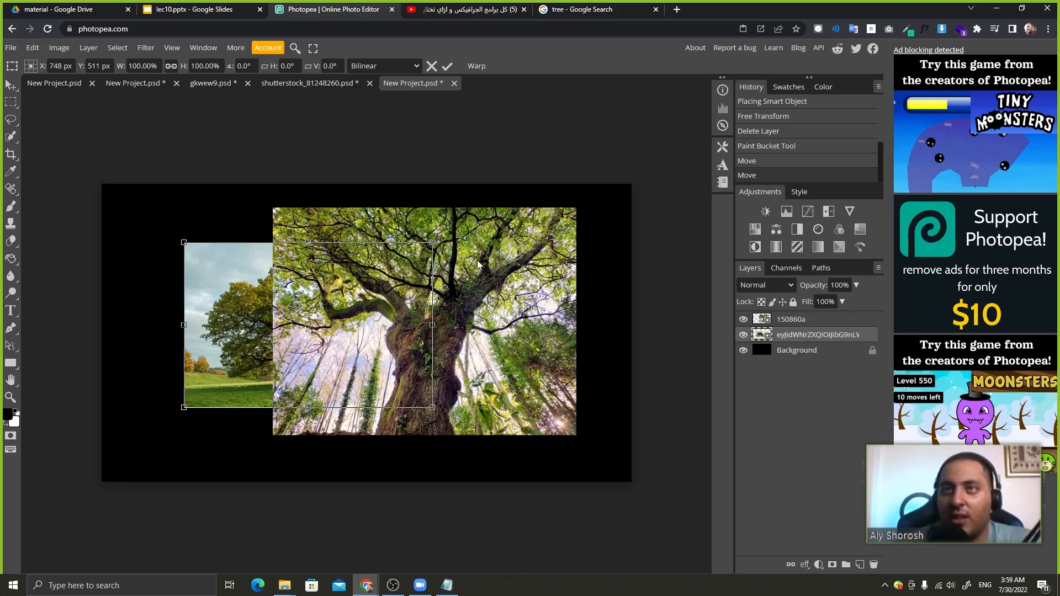
Commit the meadow tree's Free Transform and turn Auto-Select off.
{"action": "left_click", "coordinate": [11, 84]}
{"action": "left_click", "coordinate": [54, 67]}
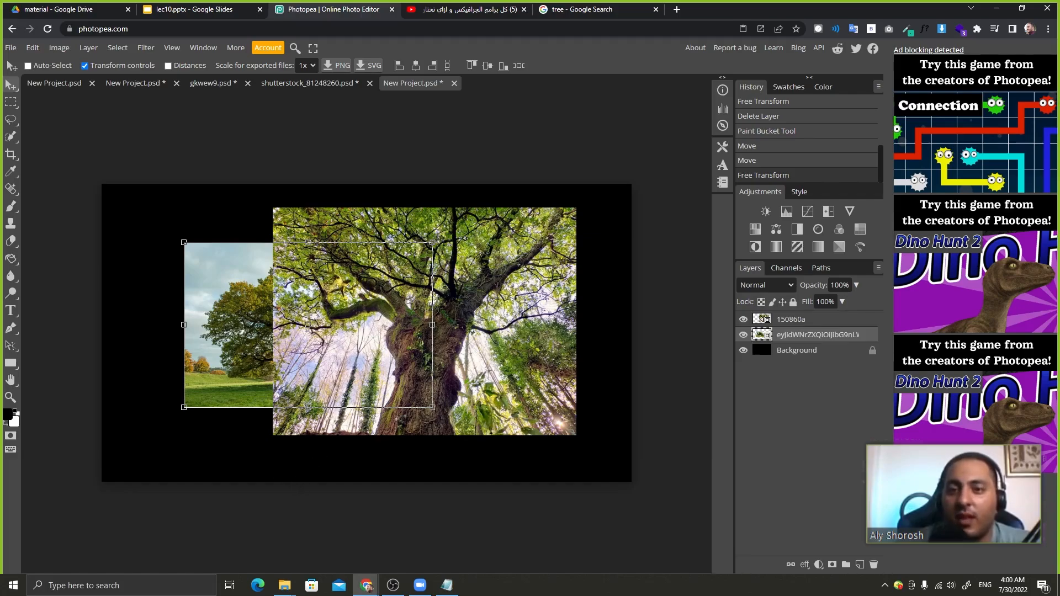
Switch back to the lec10 Google Slides tab at slide 11, 'Let's do it'.
{"action": "left_click", "coordinate": [19, 590]}
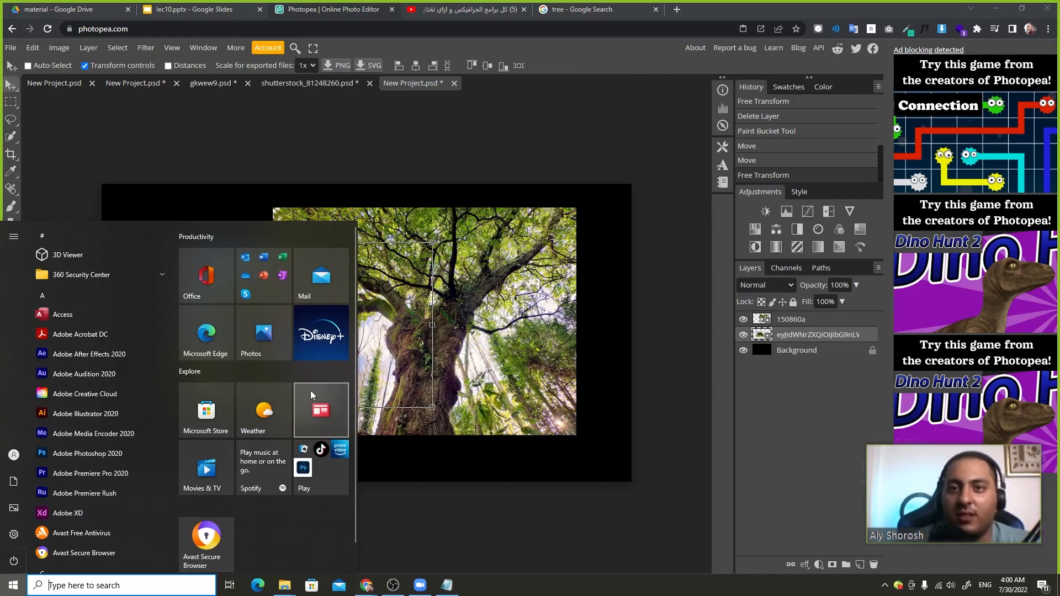
{"action": "left_click", "coordinate": [578, 54]}
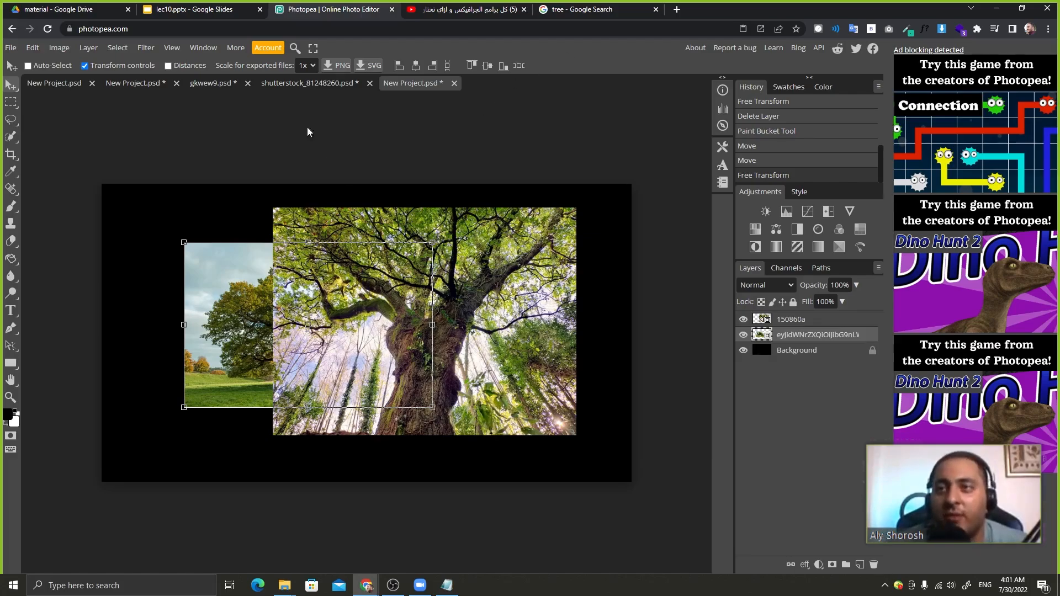
{"action": "left_click", "coordinate": [241, 5]}
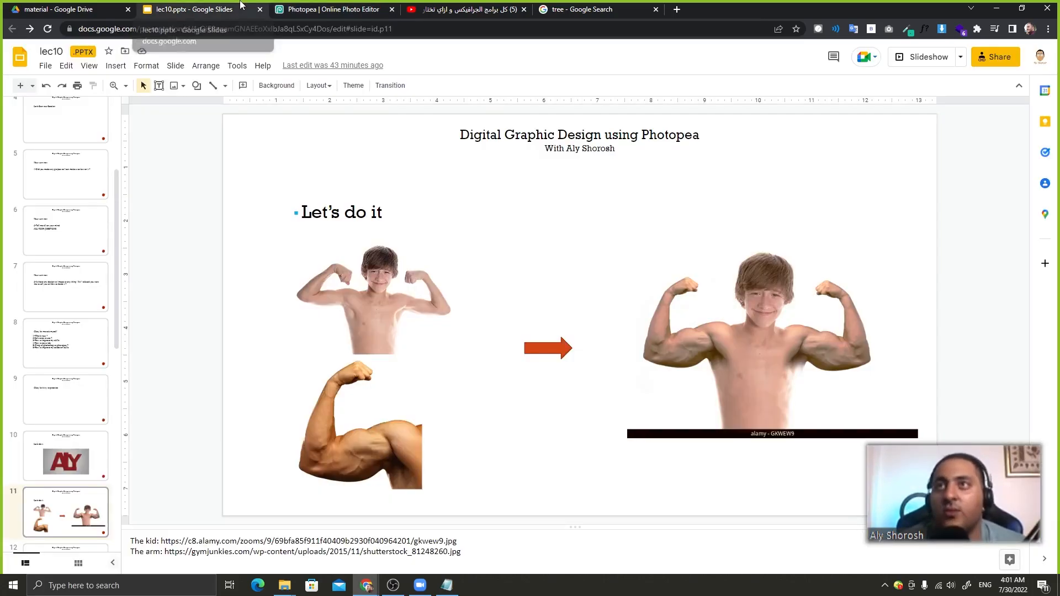
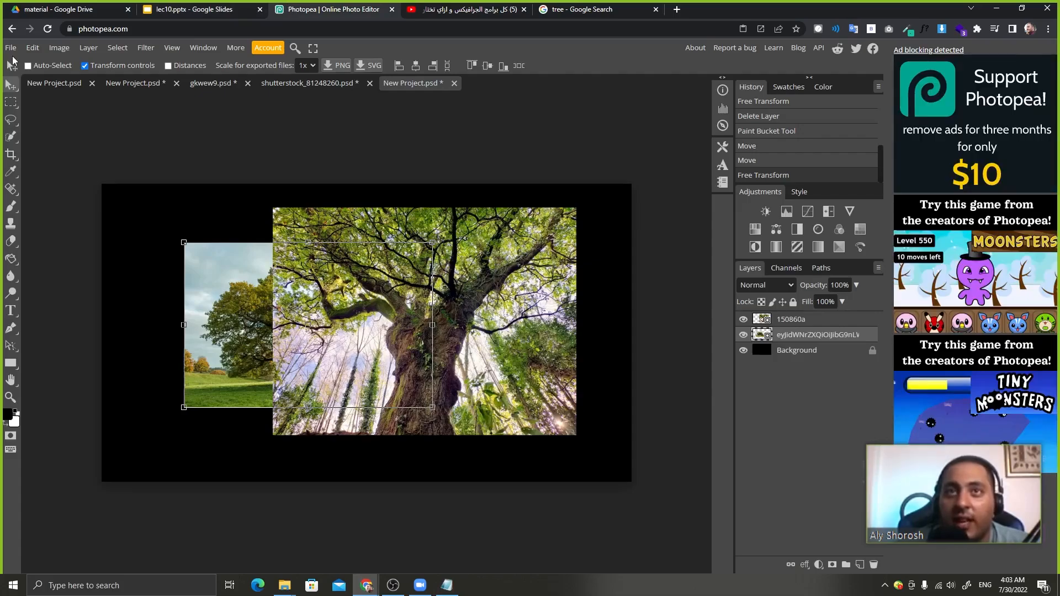
Bring up Photopea's File menu to open another image.
{"action": "left_click", "coordinate": [11, 47]}
Skip the local file browser and load the newspaper photo from a pasted web link with Open from URL.
{"action": "left_click", "coordinate": [60, 103]}
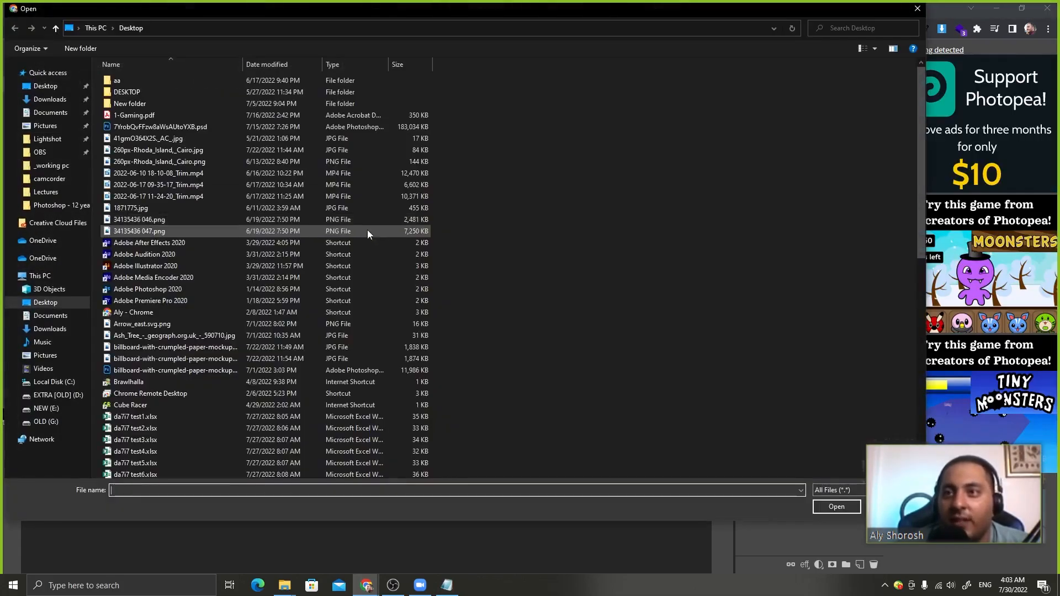
{"action": "key", "text": "Escape"}
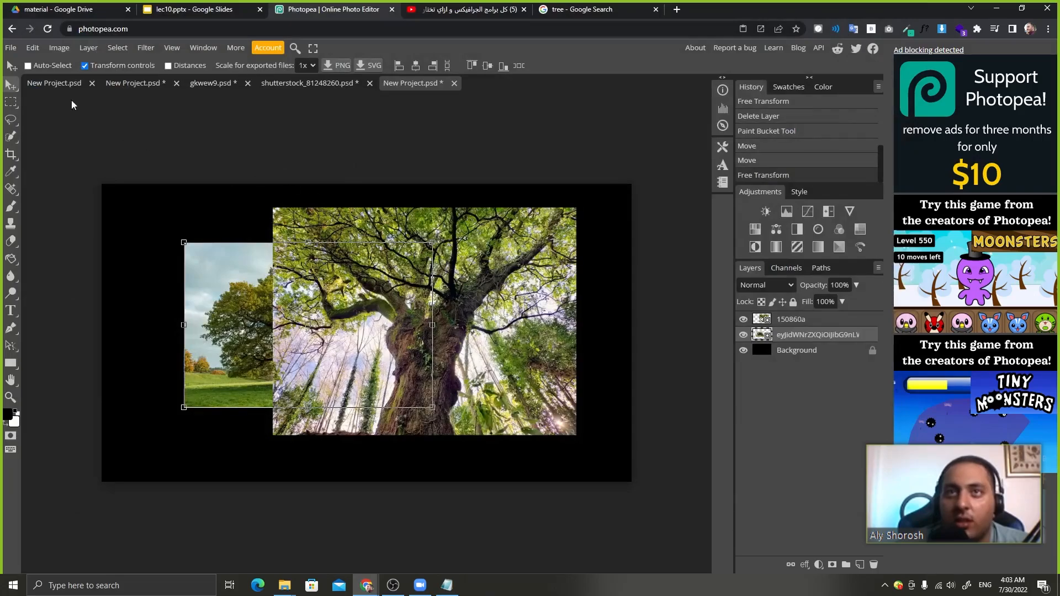
{"action": "left_click", "coordinate": [13, 48]}
{"action": "mouse_move", "coordinate": [39, 111]}
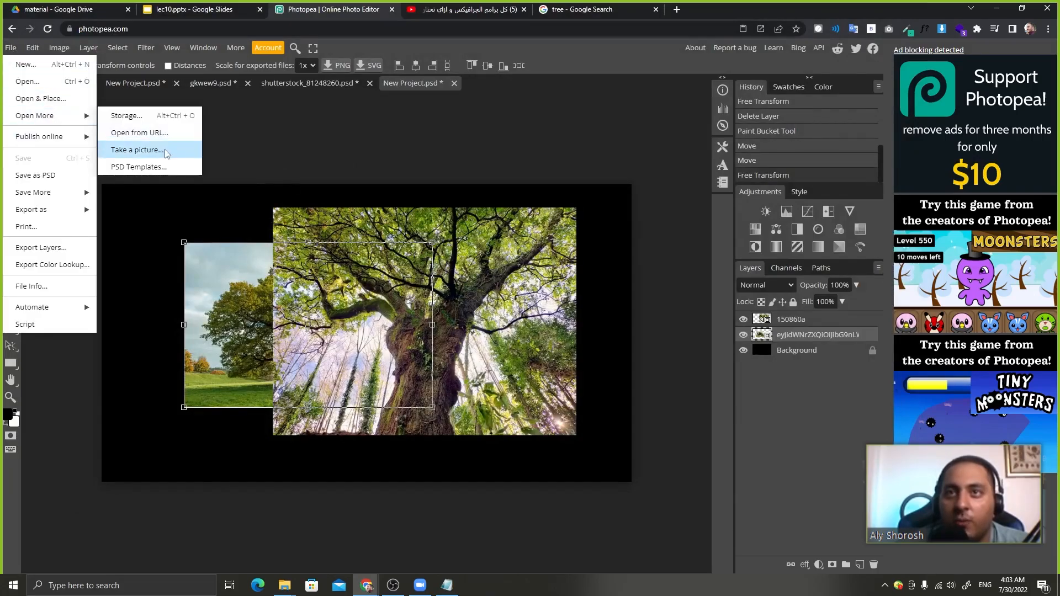
{"action": "left_click", "coordinate": [164, 137]}
{"action": "key", "text": "ctrl+v"}
{"action": "left_click", "coordinate": [216, 192]}
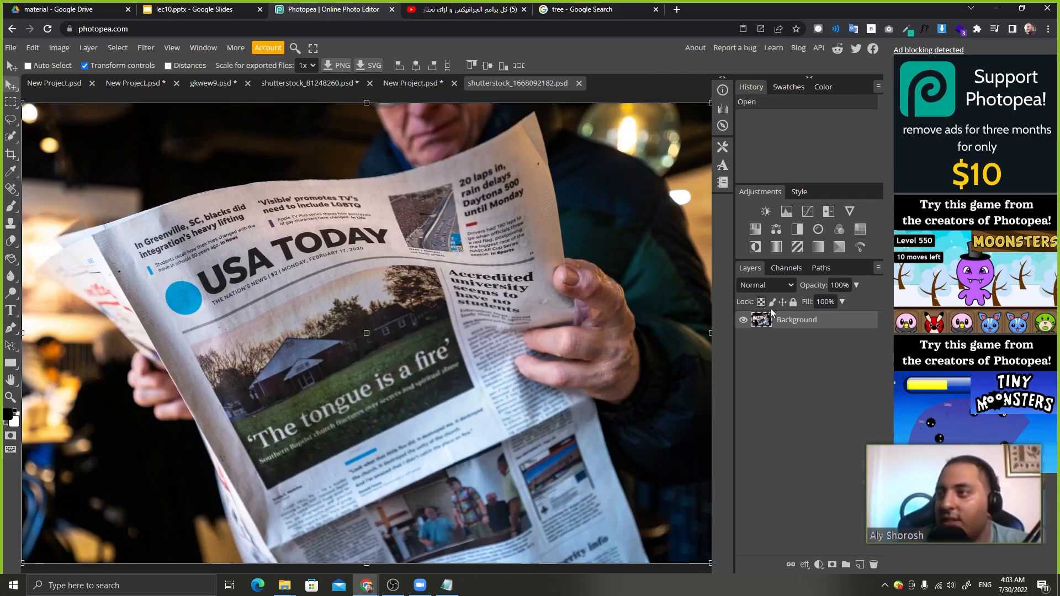
Duplicate the Background into Layer 1 and hide the original Background.
{"action": "left_click_drag", "start_coordinate": [828, 328], "coordinate": [860, 564]}
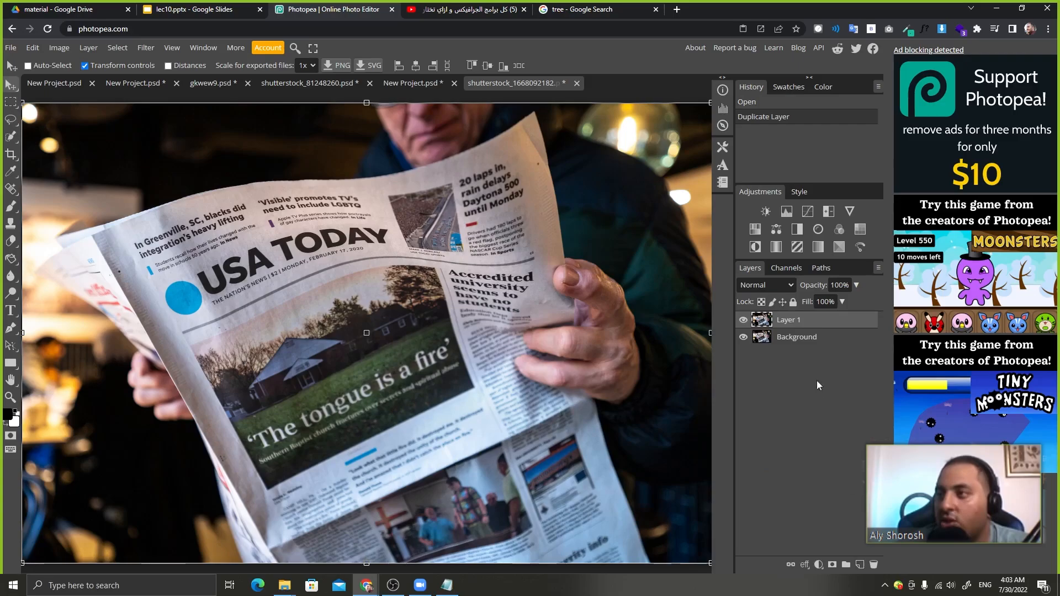
{"action": "left_click", "coordinate": [815, 324]}
{"action": "left_click", "coordinate": [816, 337]}
{"action": "left_click", "coordinate": [813, 321]}
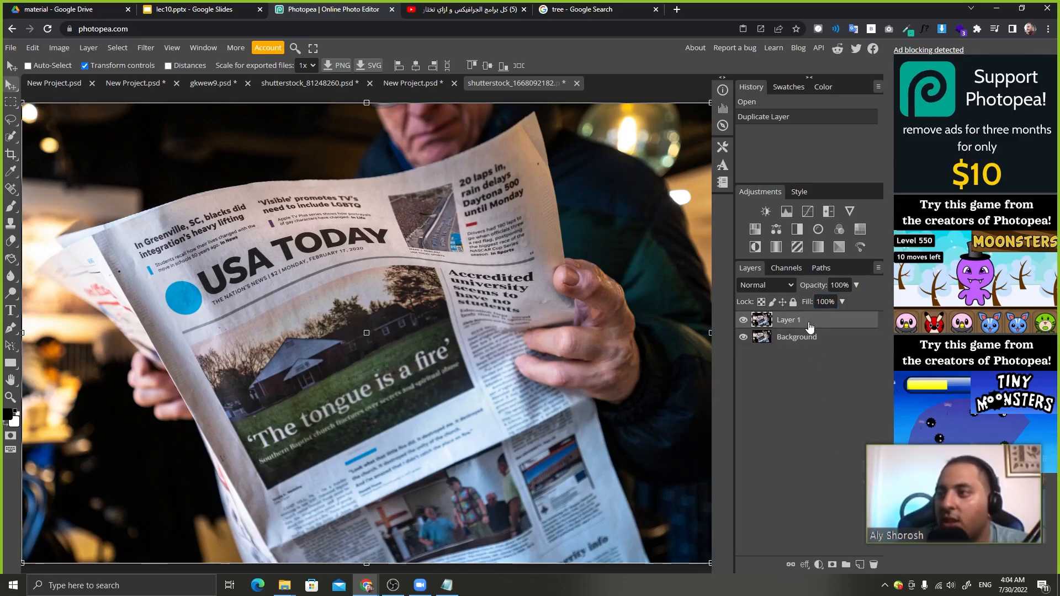
{"action": "left_click", "coordinate": [743, 337]}
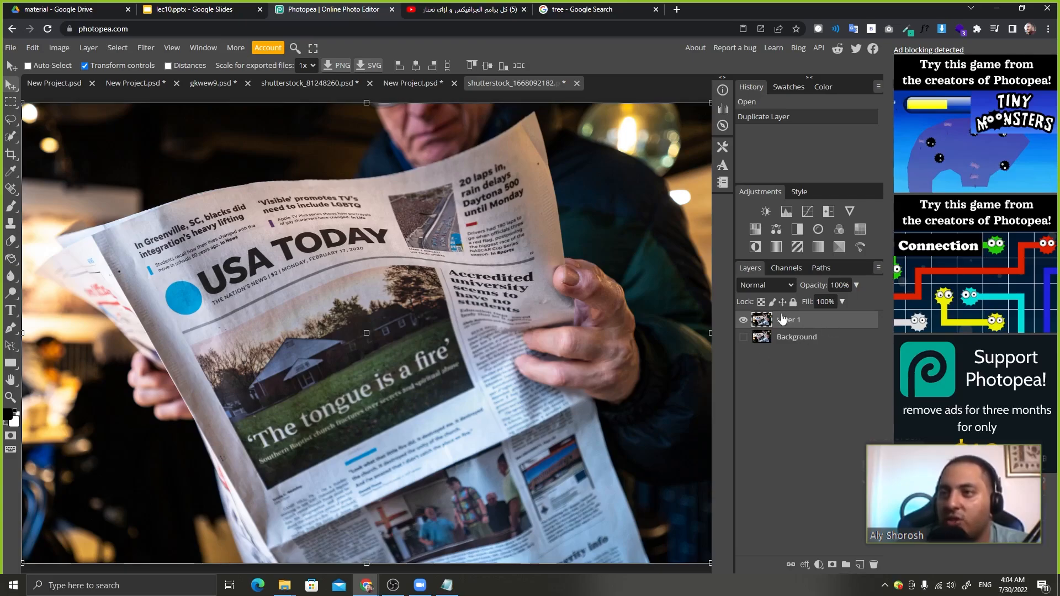
Zoom in on the USA TODAY masthead and pick the Lasso tool.
{"action": "left_click_drag", "start_coordinate": [333, 338], "coordinate": [358, 258]}
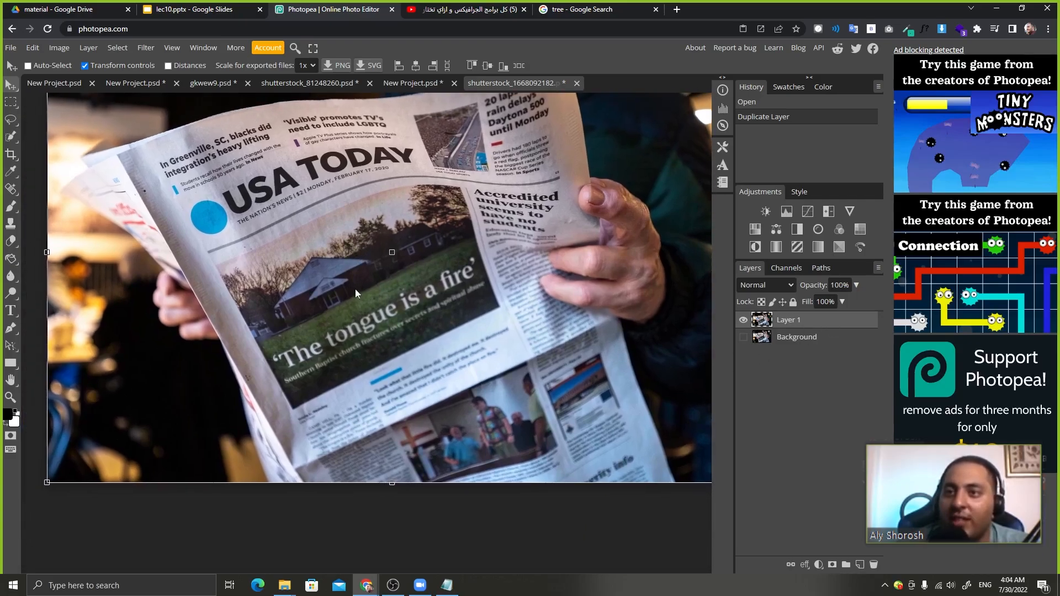
{"action": "scroll", "coordinate": [380, 254], "scroll_direction": "up", "scroll_amount": 3}
{"action": "left_click_drag", "start_coordinate": [331, 189], "coordinate": [351, 241]}
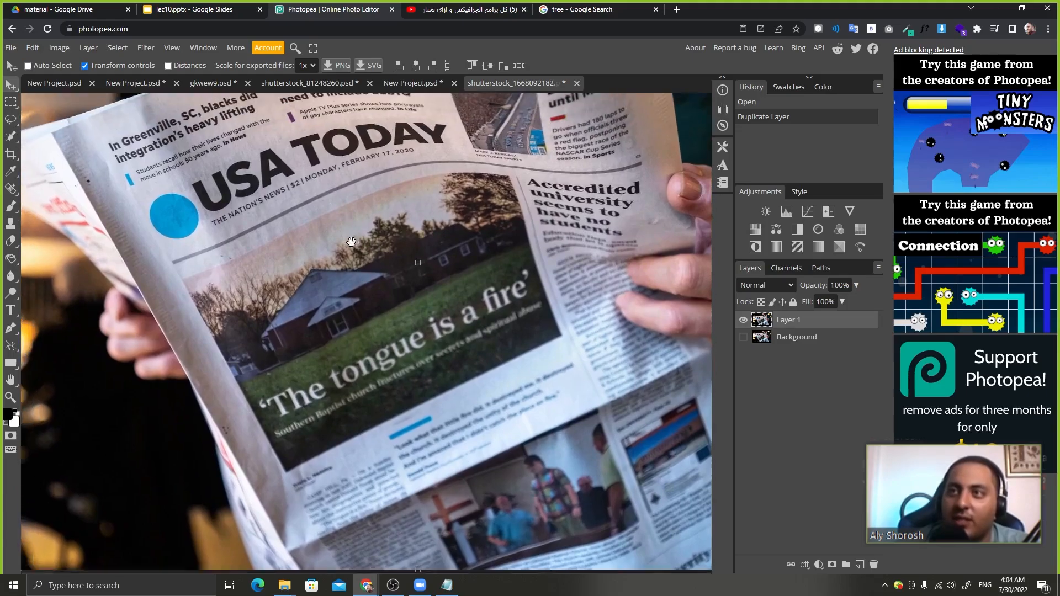
{"action": "scroll", "coordinate": [370, 302], "scroll_direction": "up", "scroll_amount": 5}
{"action": "left_click_drag", "start_coordinate": [370, 301], "coordinate": [591, 378]}
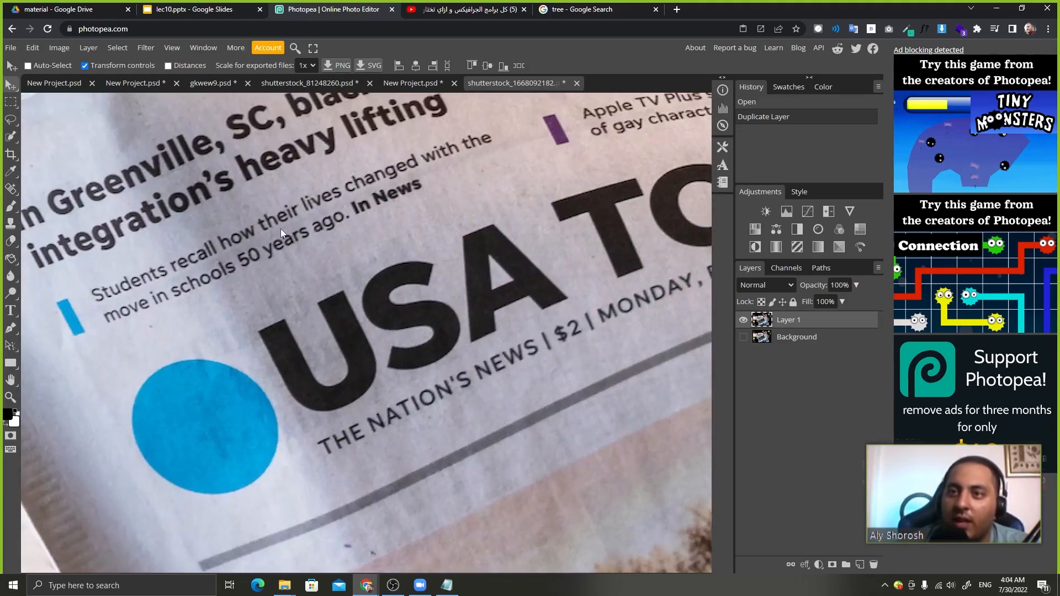
{"action": "left_click", "coordinate": [10, 119]}
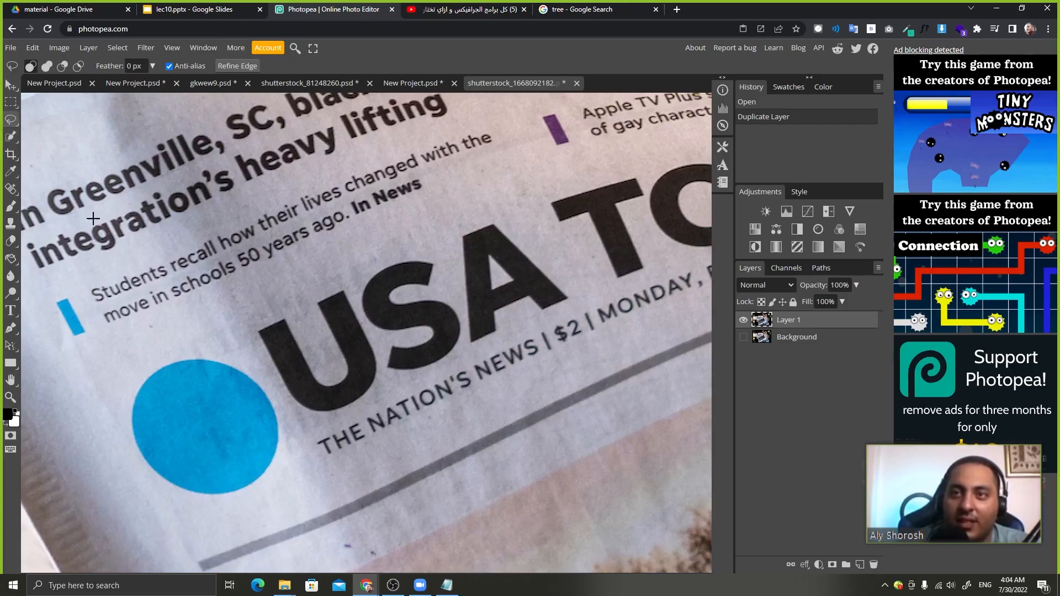
Switch to the Polygonal Lasso and start outlining around the masthead's U.
{"action": "right_click", "coordinate": [11, 119]}
{"action": "left_click", "coordinate": [62, 134]}
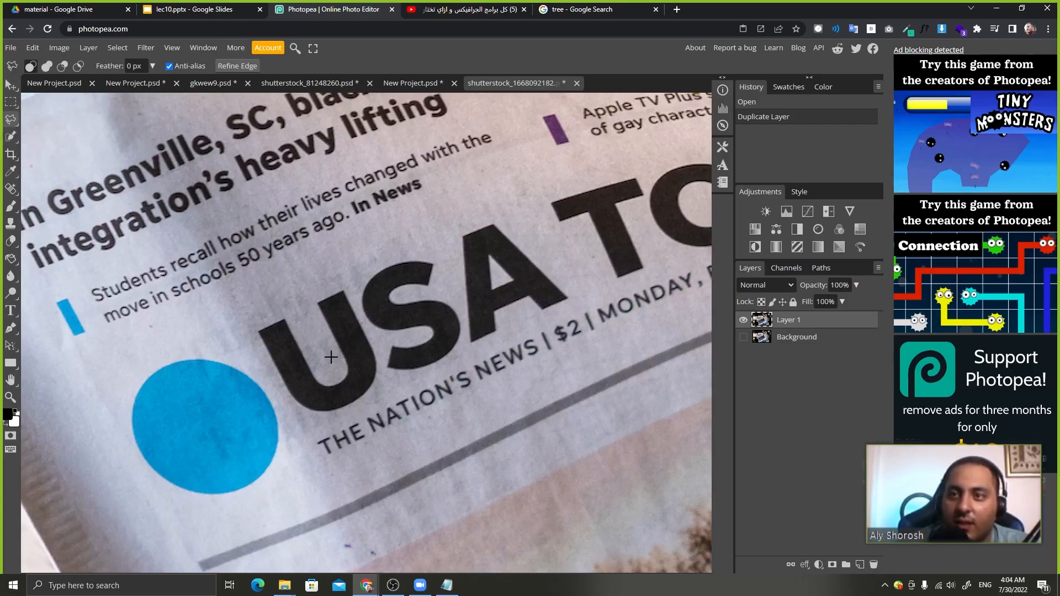
{"action": "left_click", "coordinate": [331, 356]}
{"action": "left_click", "coordinate": [286, 304]}
{"action": "left_click", "coordinate": [247, 326]}
{"action": "left_click", "coordinate": [264, 379]}
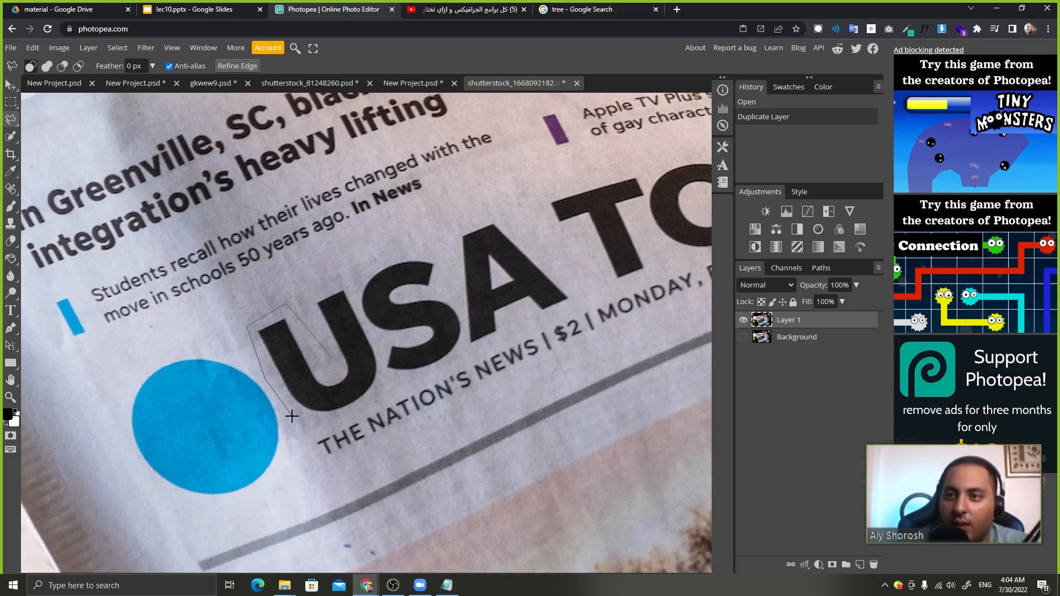
{"action": "left_click", "coordinate": [303, 419]}
{"action": "left_click", "coordinate": [356, 404]}
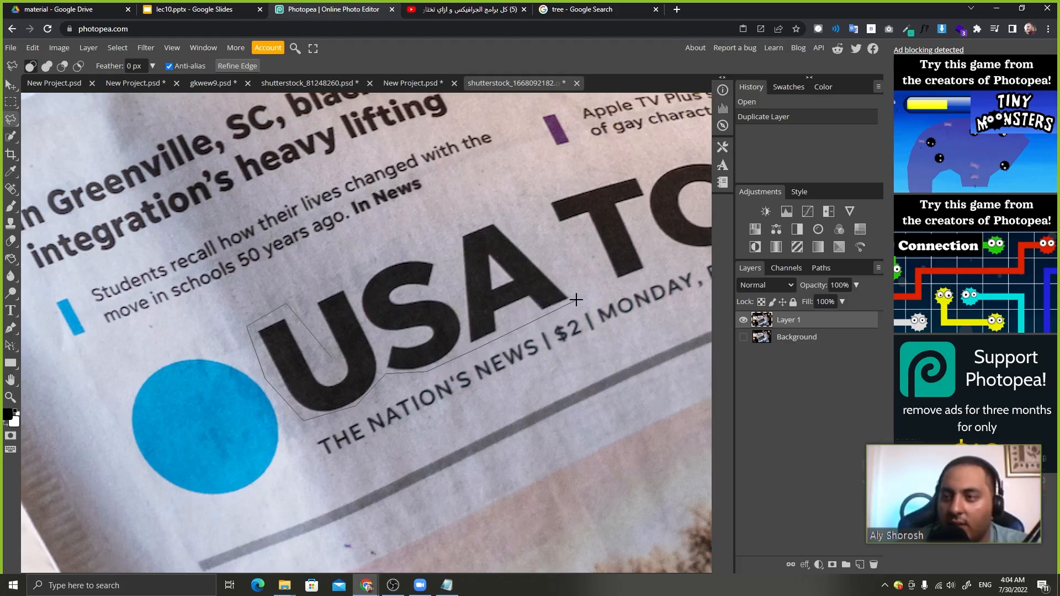
Trace the outline along the bottom of TODAY, around the Y and back along its top.
{"action": "left_click_drag", "start_coordinate": [565, 302], "coordinate": [280, 383]}
{"action": "left_click", "coordinate": [296, 372]}
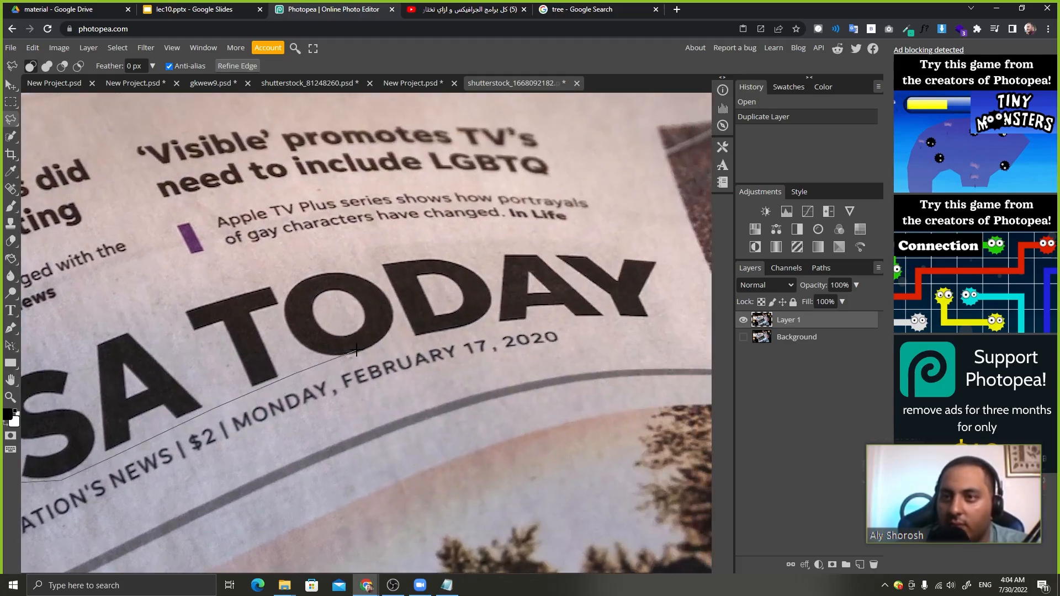
{"action": "left_click", "coordinate": [316, 360]}
{"action": "left_click", "coordinate": [352, 356]}
{"action": "left_click", "coordinate": [407, 338]}
{"action": "left_click", "coordinate": [425, 343]}
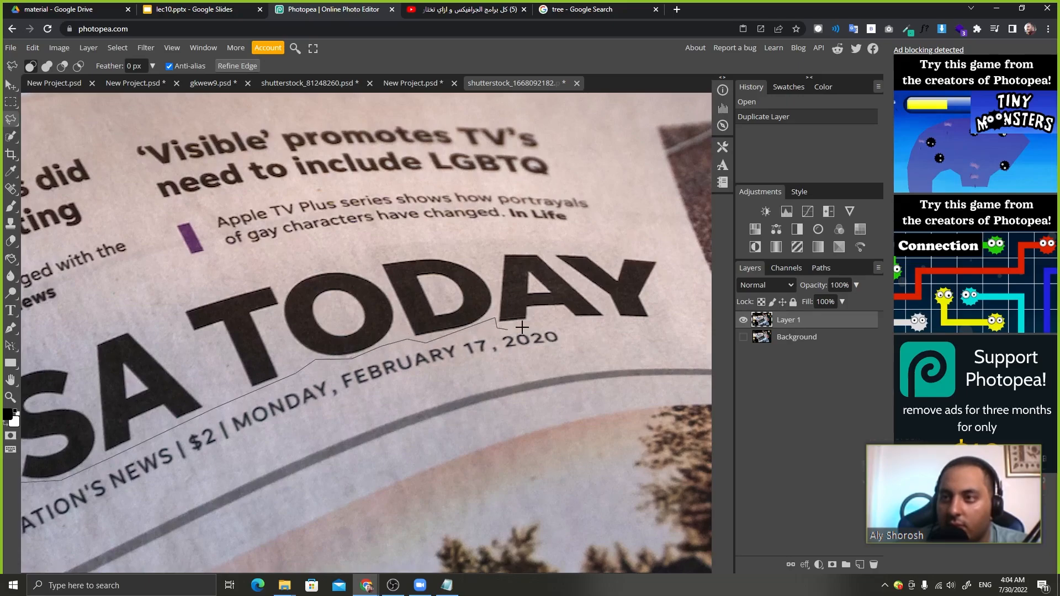
{"action": "left_click", "coordinate": [538, 313]}
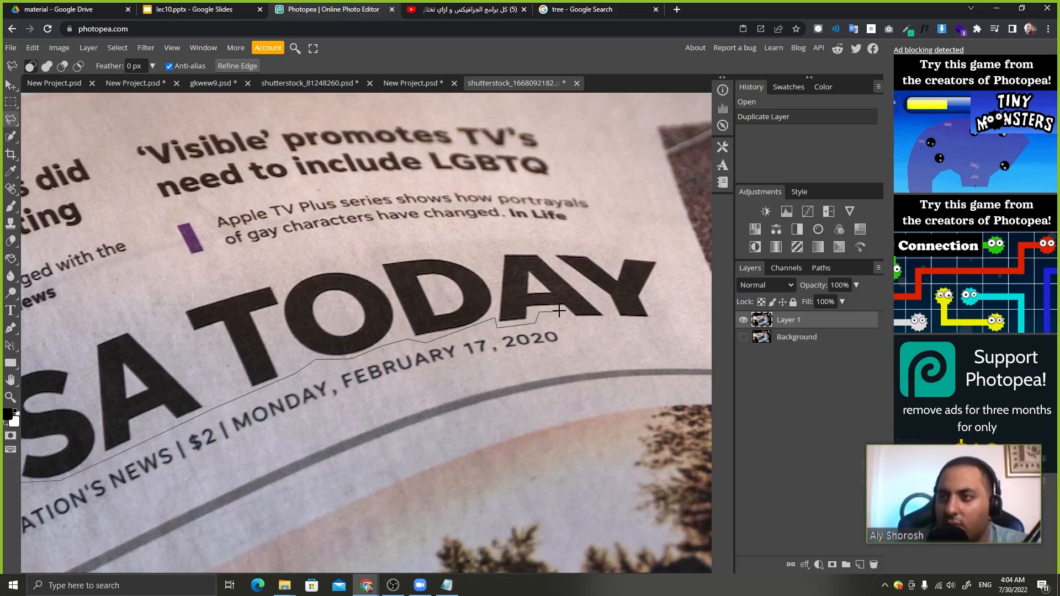
{"action": "left_click", "coordinate": [572, 319]}
{"action": "left_click", "coordinate": [662, 321]}
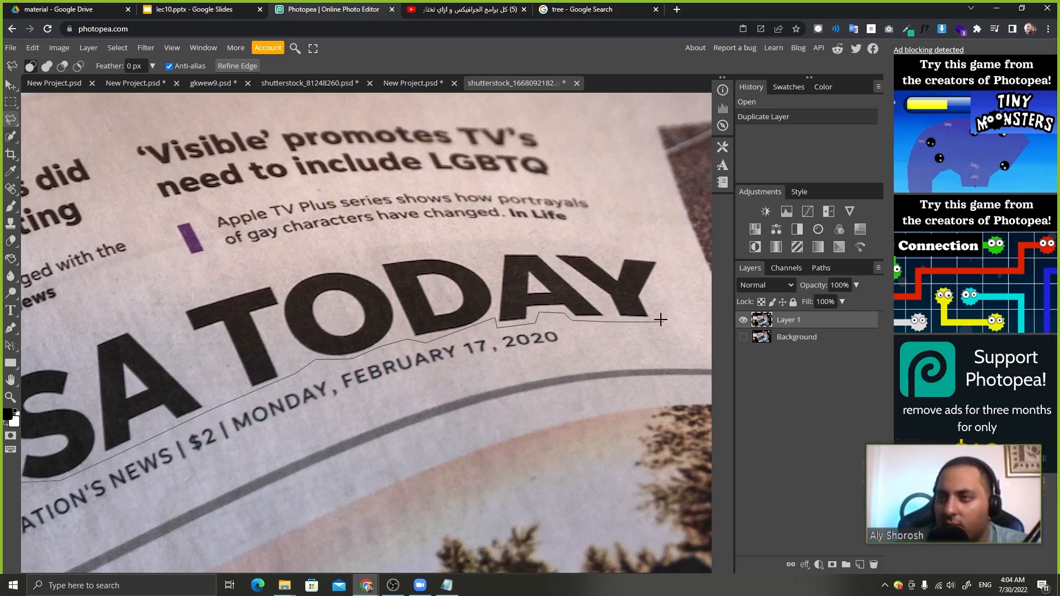
{"action": "left_click", "coordinate": [649, 300]}
{"action": "left_click", "coordinate": [670, 254]}
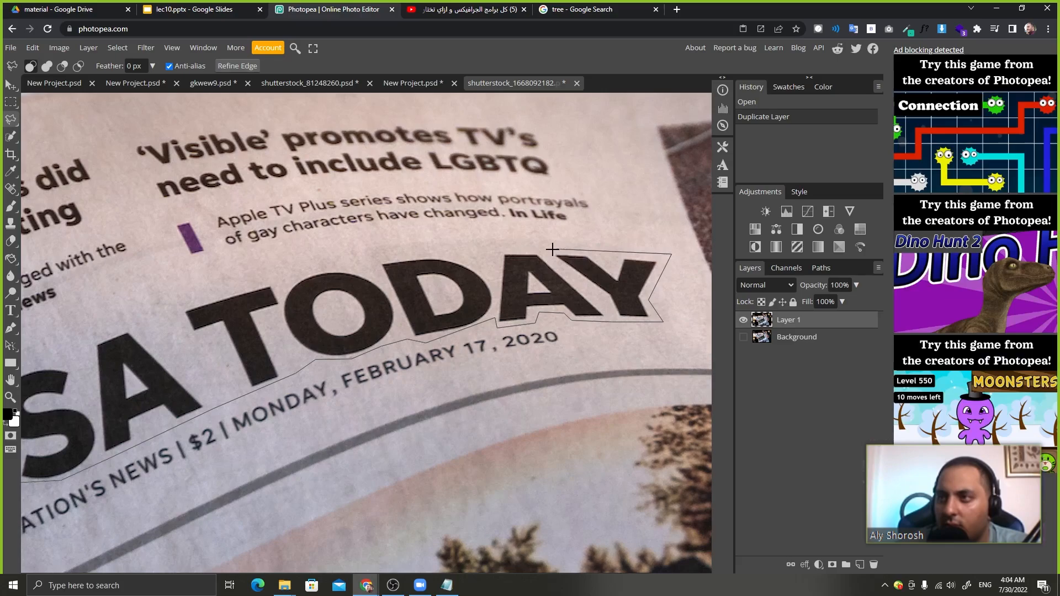
{"action": "left_click", "coordinate": [485, 252]}
{"action": "left_click", "coordinate": [336, 269]}
Outline around the T, A and US letters and close the masthead selection.
{"action": "left_click", "coordinate": [177, 310]}
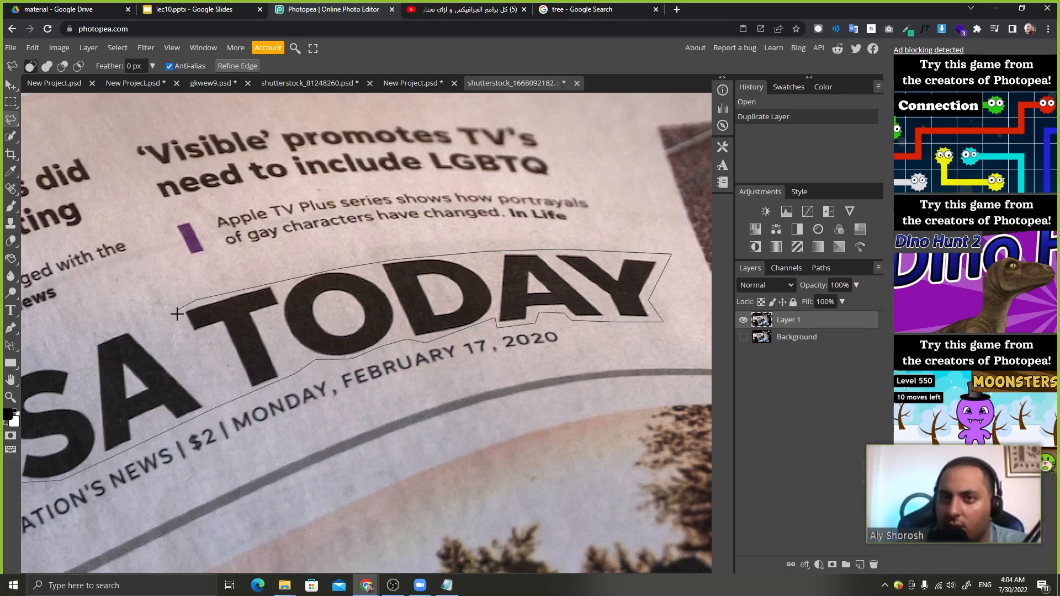
{"action": "left_click", "coordinate": [190, 341]}
{"action": "left_click", "coordinate": [222, 330]}
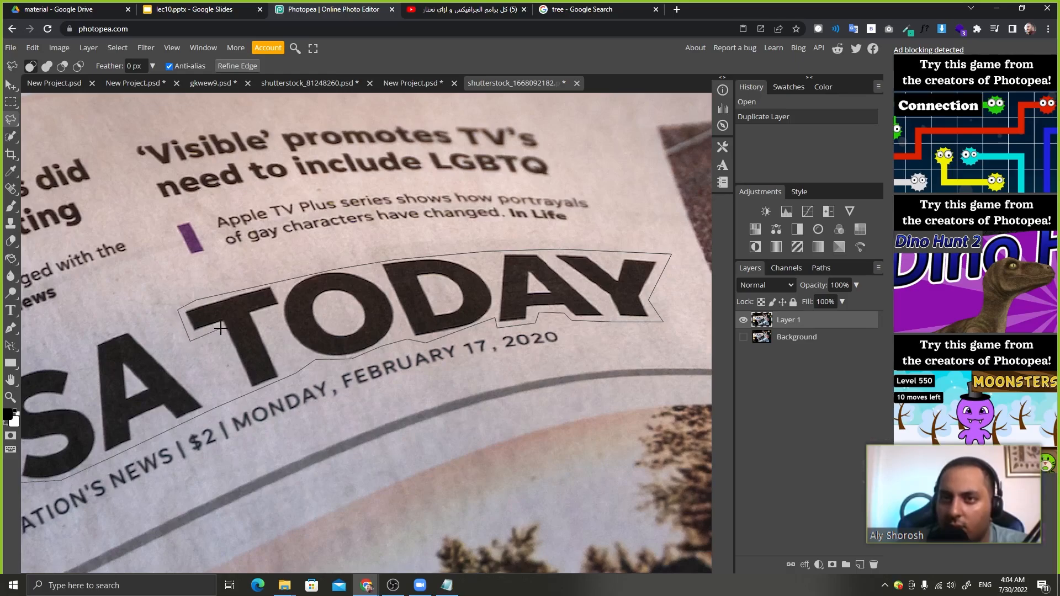
{"action": "left_click", "coordinate": [243, 383]}
{"action": "left_click", "coordinate": [206, 396]}
{"action": "left_click", "coordinate": [129, 322]}
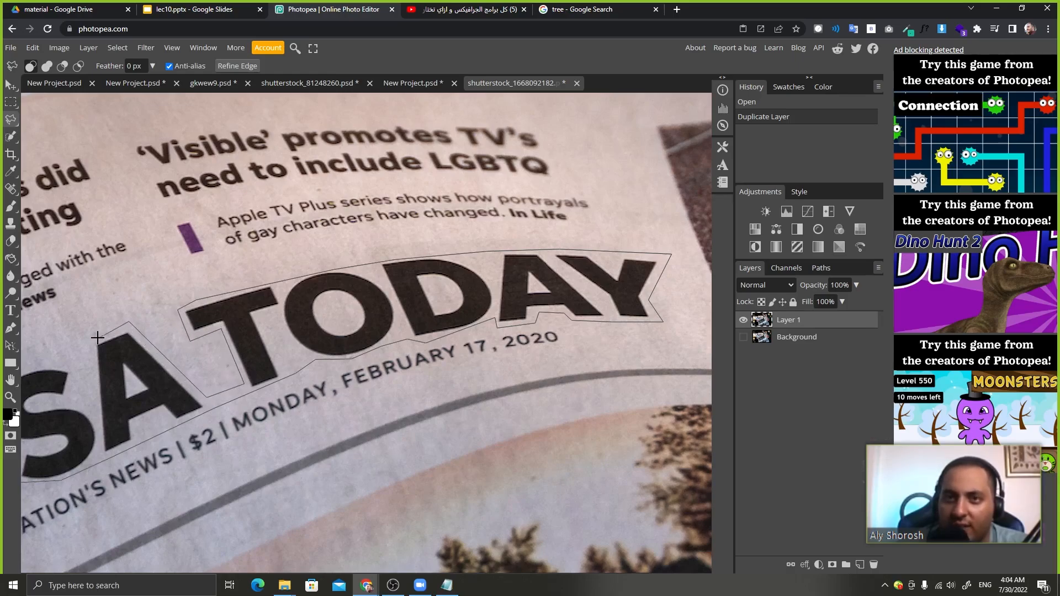
{"action": "left_click", "coordinate": [93, 338]}
{"action": "left_click", "coordinate": [97, 423]}
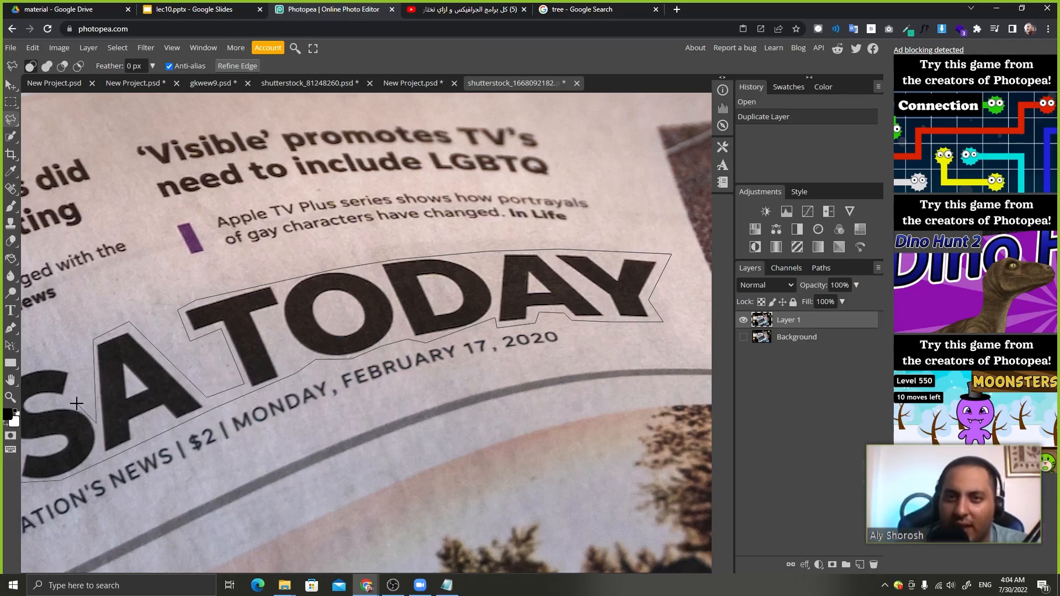
{"action": "left_click", "coordinate": [71, 361]}
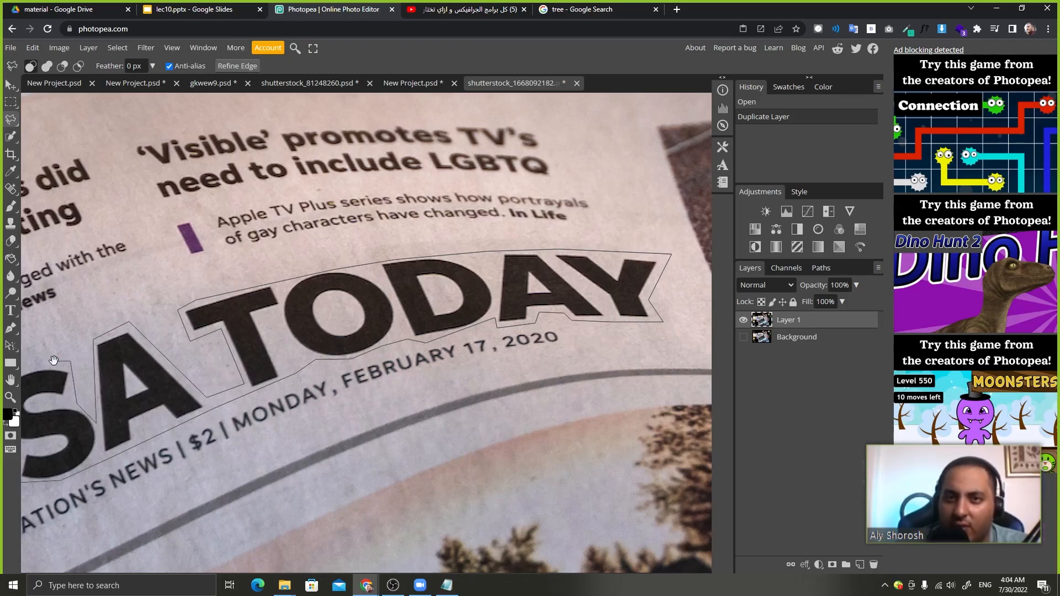
{"action": "left_click_drag", "start_coordinate": [55, 378], "coordinate": [264, 306]}
{"action": "left_click", "coordinate": [227, 294]}
{"action": "left_click", "coordinate": [172, 314]}
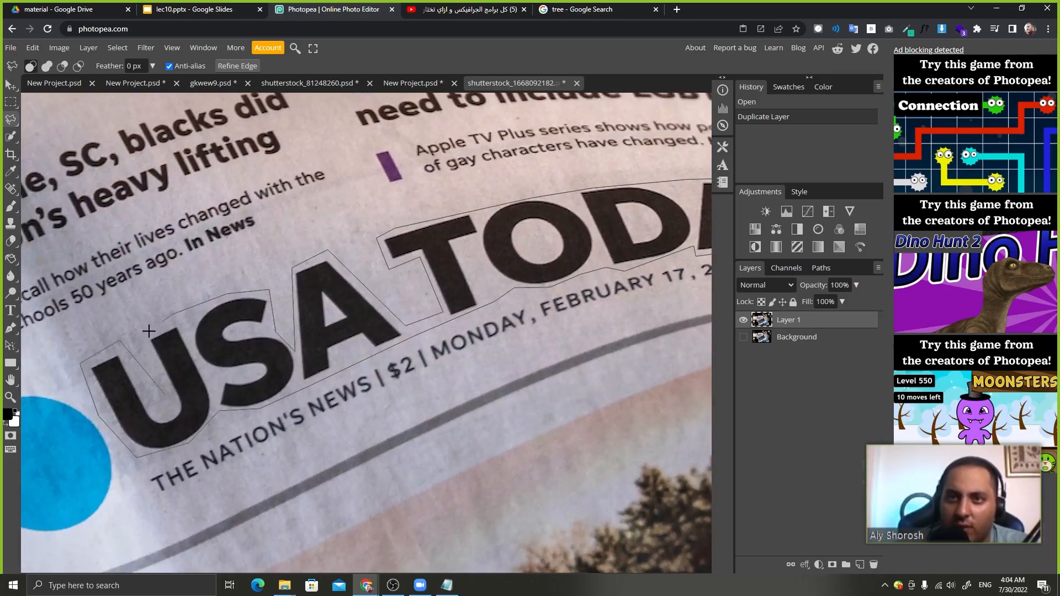
{"action": "left_click", "coordinate": [143, 333]}
{"action": "double_click", "coordinate": [169, 404]}
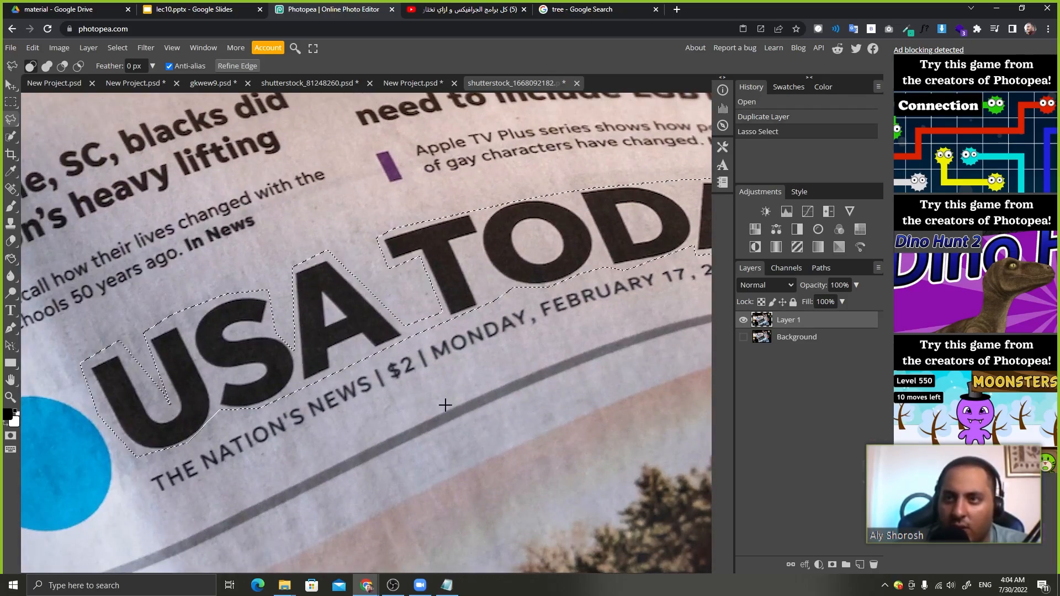
{"action": "scroll", "coordinate": [416, 297], "scroll_direction": "down", "scroll_amount": 5}
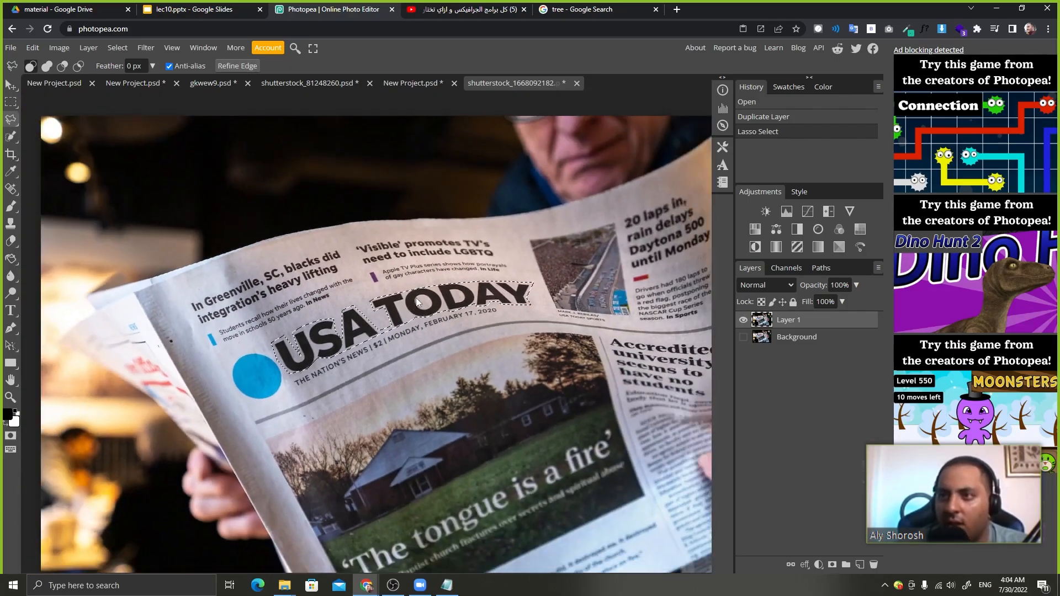
Fill the masthead selection with Content Aware, then zoom in on the erased area.
{"action": "left_click", "coordinate": [33, 47]}
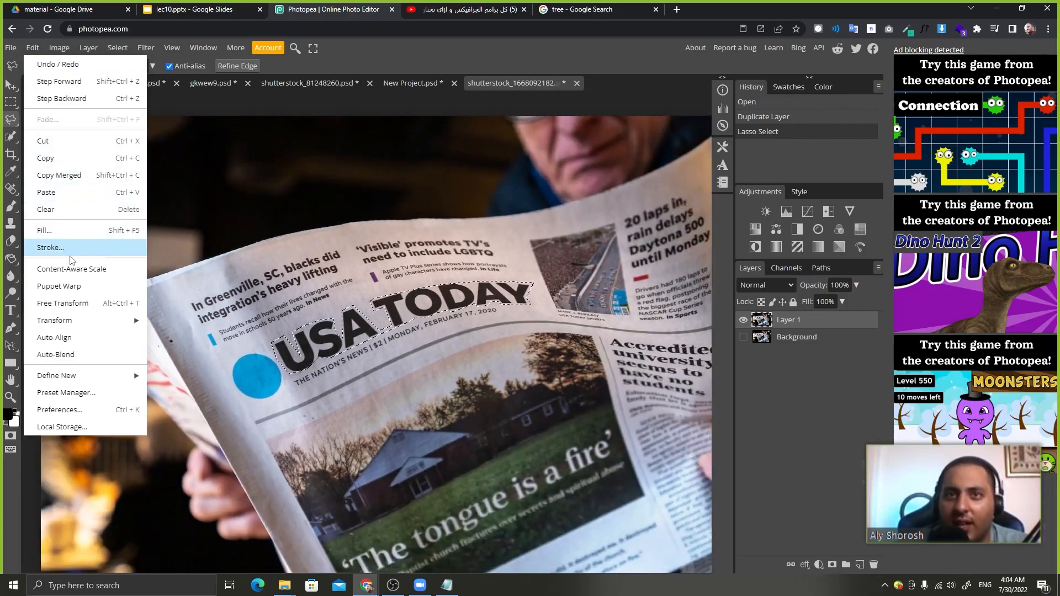
{"action": "left_click", "coordinate": [49, 231]}
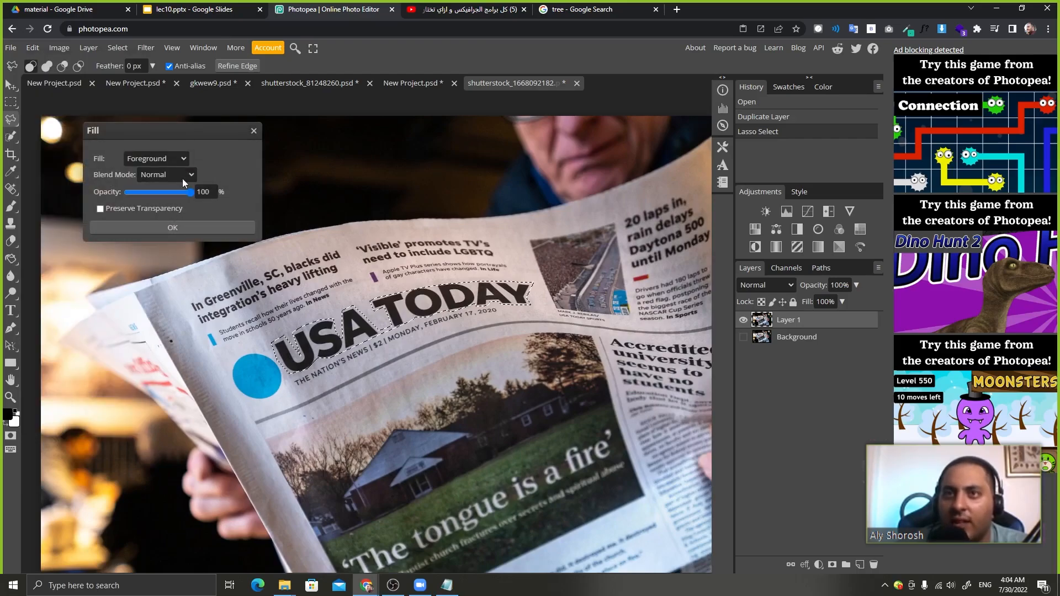
{"action": "left_click", "coordinate": [176, 161]}
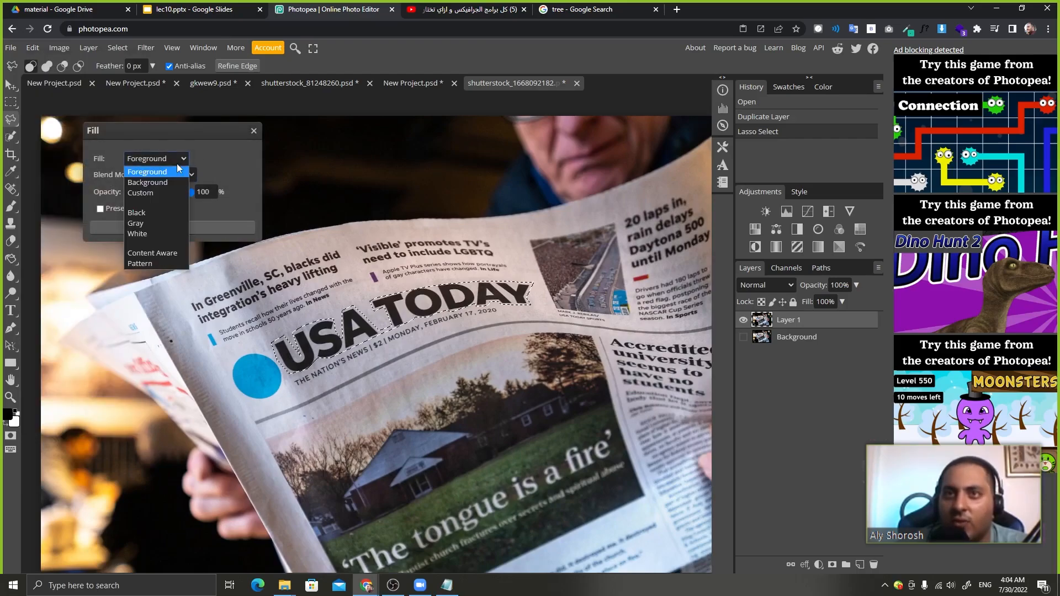
{"action": "left_click", "coordinate": [161, 253]}
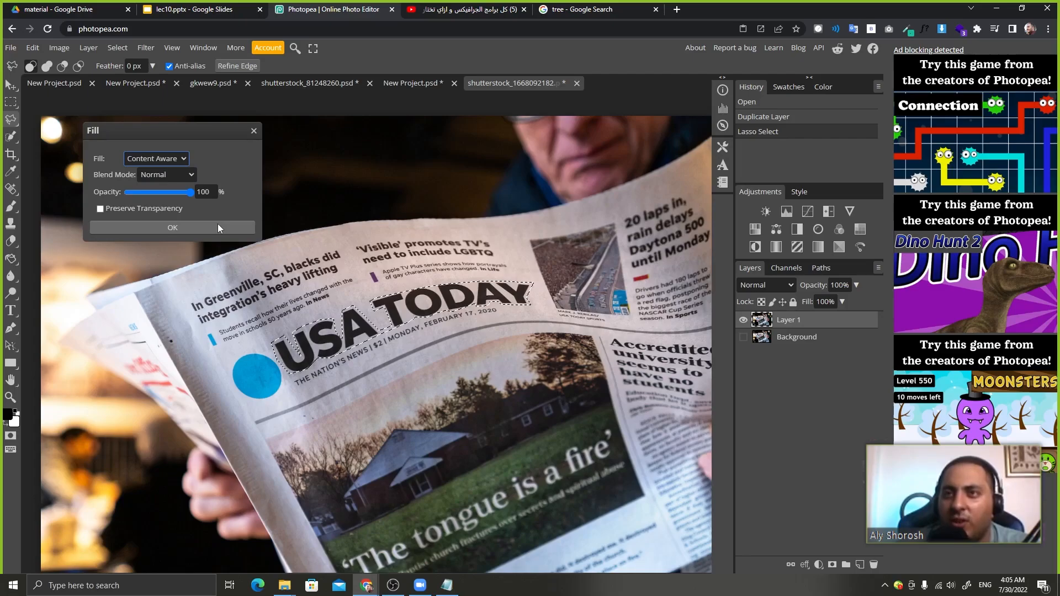
{"action": "left_click", "coordinate": [163, 226]}
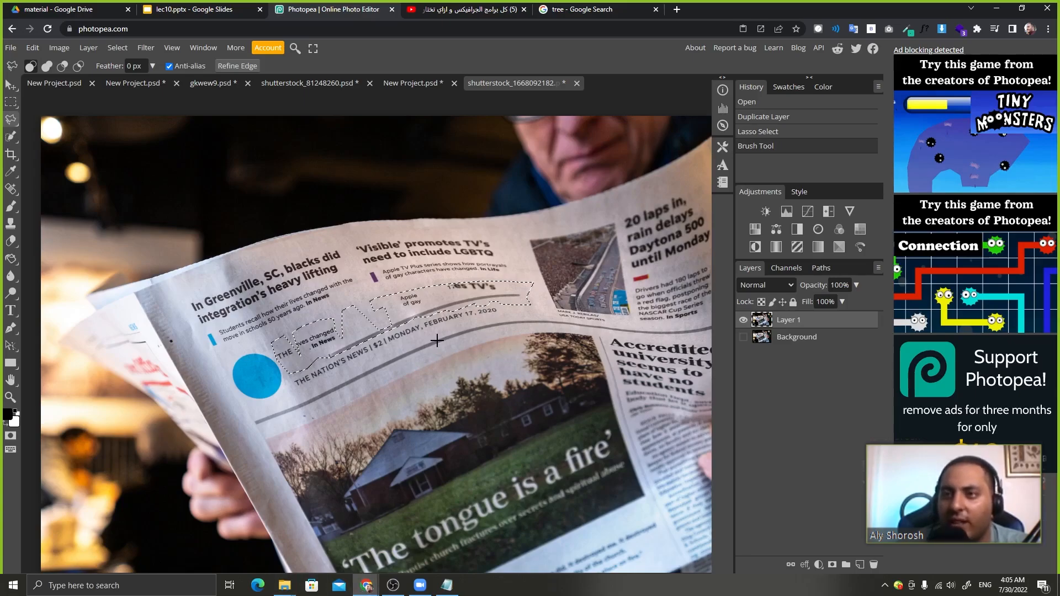
{"action": "scroll", "coordinate": [437, 340], "scroll_direction": "up", "scroll_amount": 2}
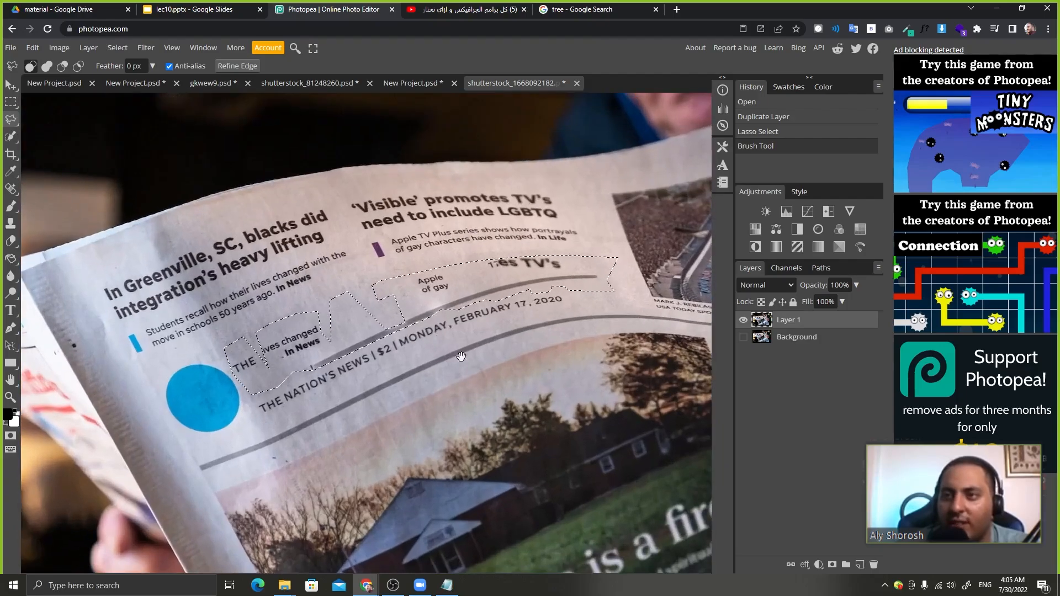
{"action": "left_click_drag", "start_coordinate": [379, 363], "coordinate": [349, 380]}
{"action": "scroll", "coordinate": [293, 394], "scroll_direction": "up", "scroll_amount": 3}
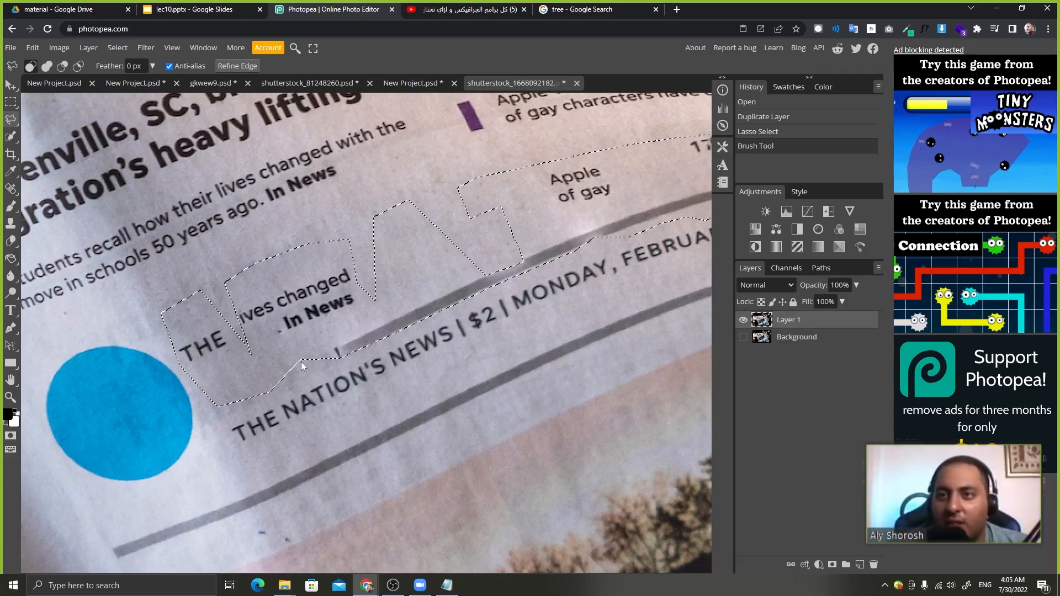
Deselect, switch to the Patch Tool and patch out the leftover word THE.
{"action": "key", "text": "ctrl+d"}
{"action": "left_click_drag", "start_coordinate": [320, 304], "coordinate": [272, 305]}
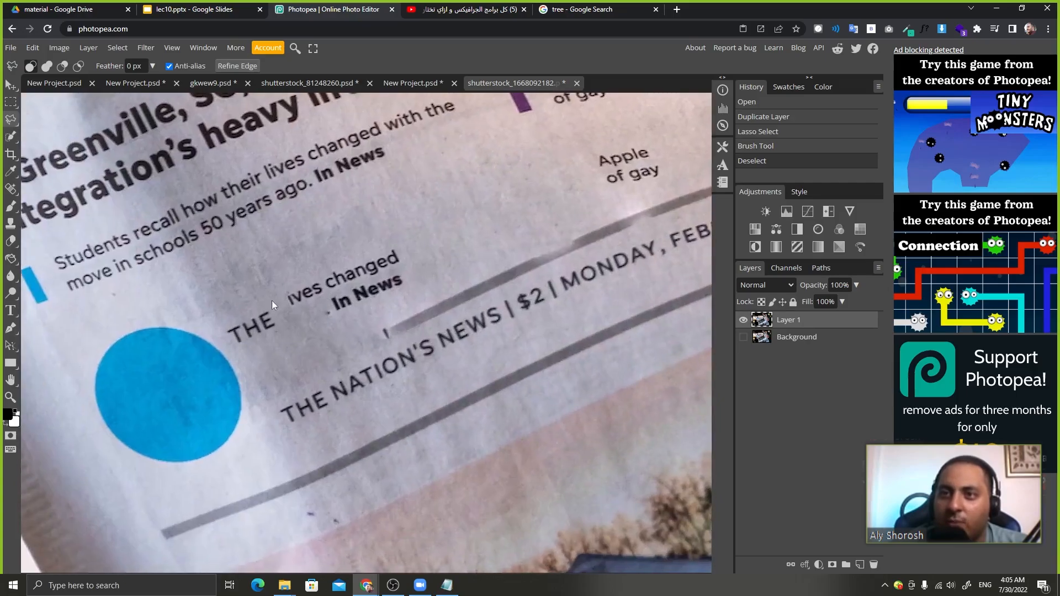
{"action": "left_click", "coordinate": [10, 258]}
{"action": "right_click", "coordinate": [11, 190]}
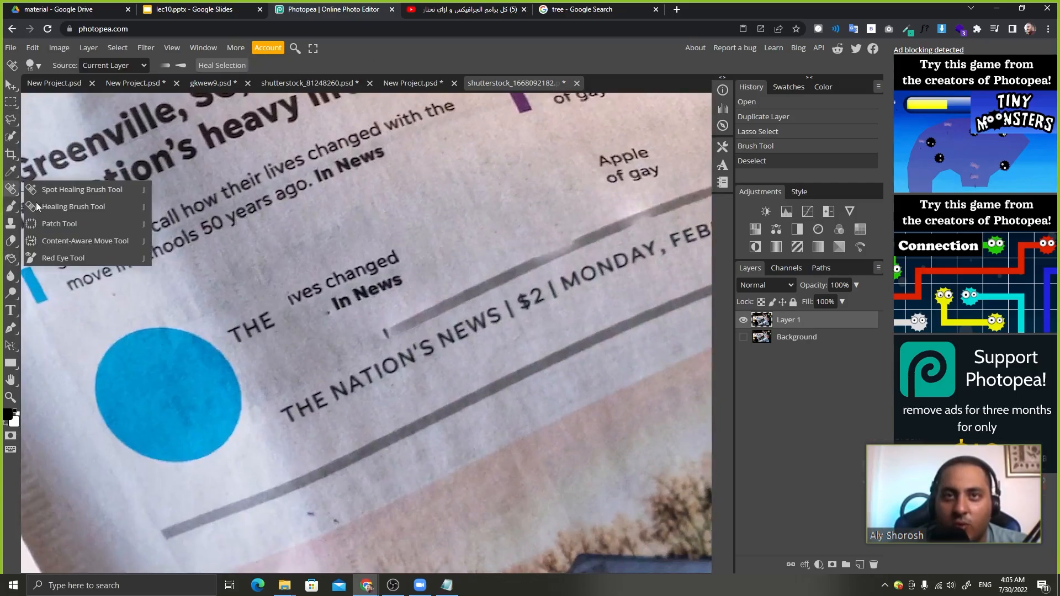
{"action": "left_click", "coordinate": [75, 223]}
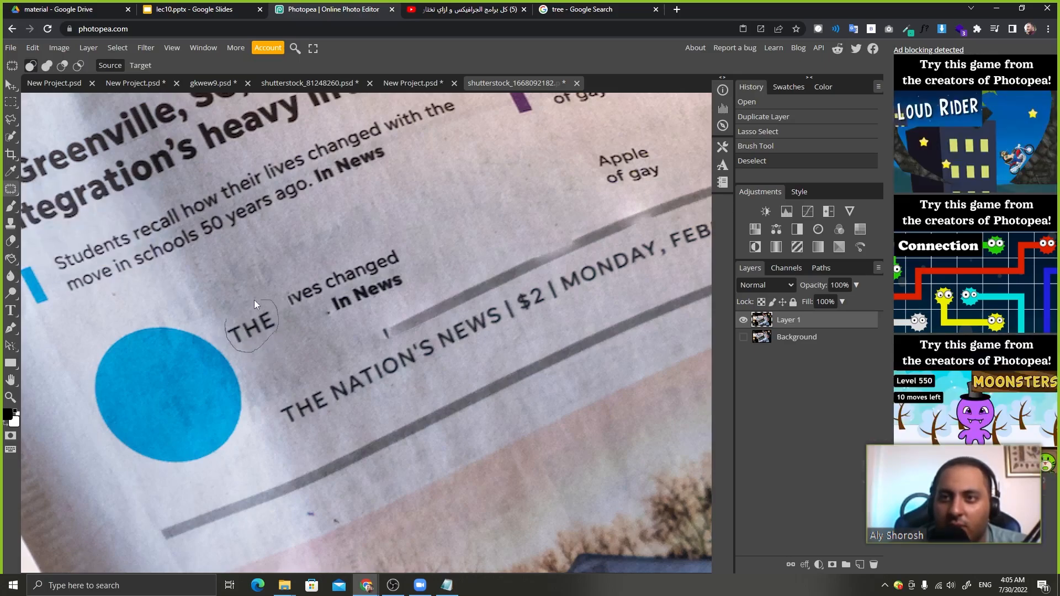
{"action": "left_click_drag", "start_coordinate": [254, 299], "coordinate": [255, 302]}
{"action": "left_click_drag", "start_coordinate": [252, 325], "coordinate": [207, 280]}
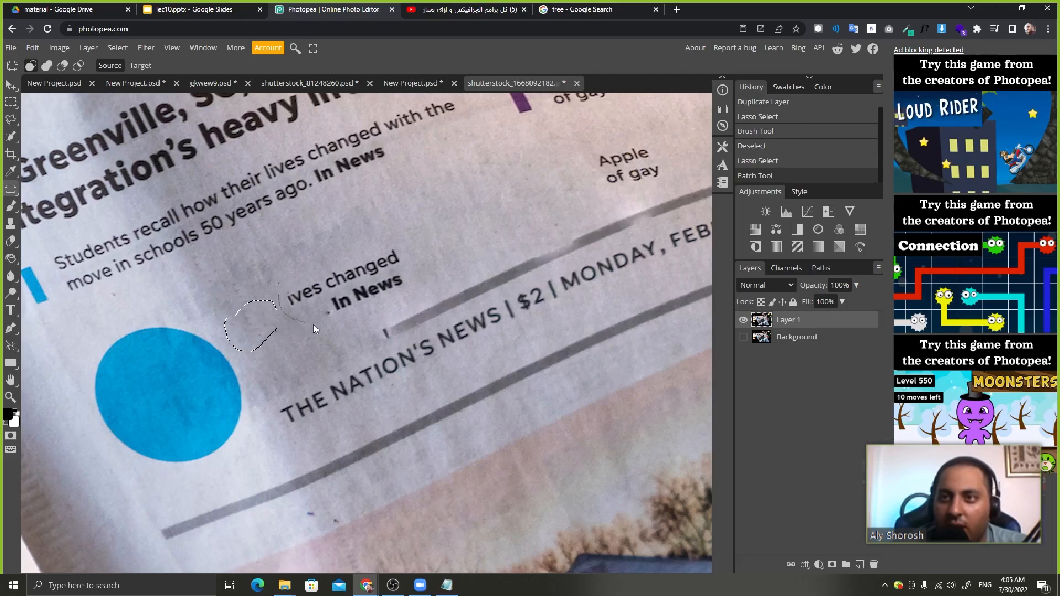
Patch out the leftover 'ives changed In News', 'Apple of gay' and 'es TV's' fragments.
{"action": "left_click_drag", "start_coordinate": [353, 250], "coordinate": [385, 234]}
{"action": "left_click_drag", "start_coordinate": [356, 277], "coordinate": [483, 217]}
{"action": "left_click_drag", "start_coordinate": [598, 221], "coordinate": [448, 314]}
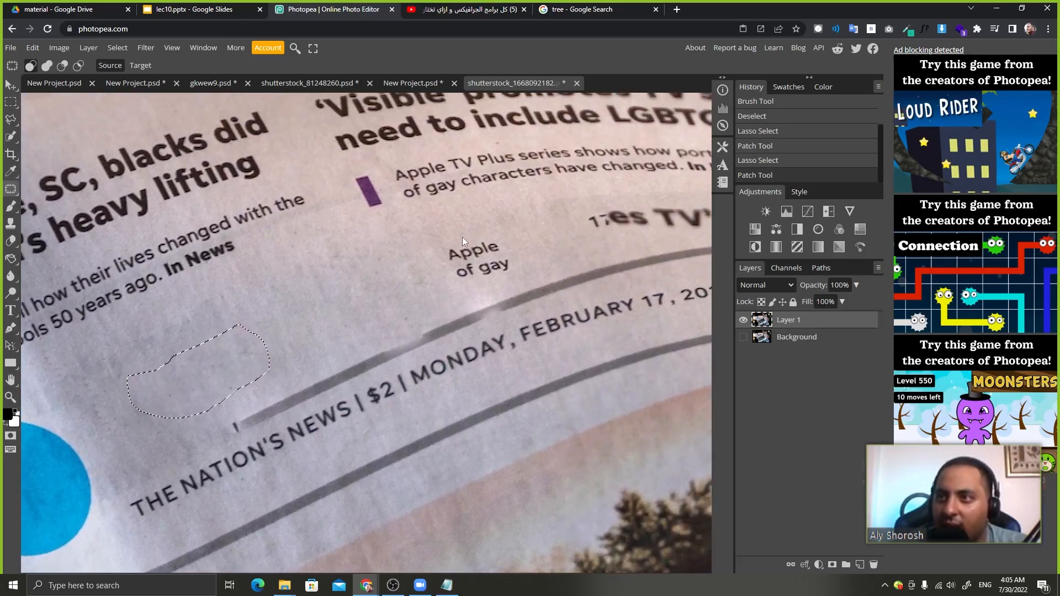
{"action": "mouse_move", "coordinate": [528, 256]}
{"action": "left_mouse_down"}
{"action": "mouse_move", "coordinate": [465, 239]}
{"action": "mouse_move", "coordinate": [290, 316]}
{"action": "left_mouse_up"}
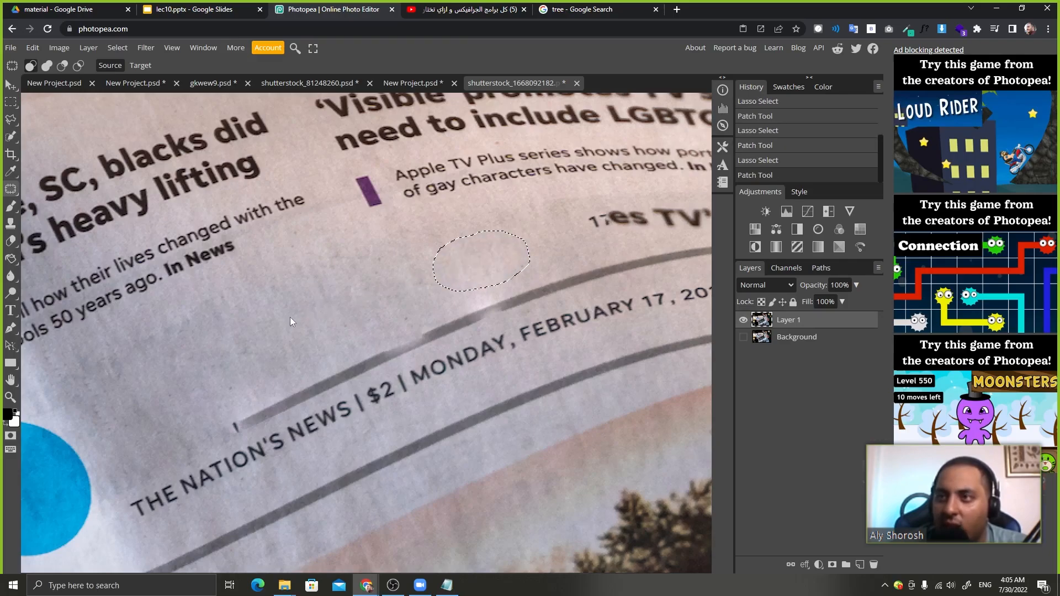
{"action": "left_click_drag", "start_coordinate": [603, 268], "coordinate": [343, 320]}
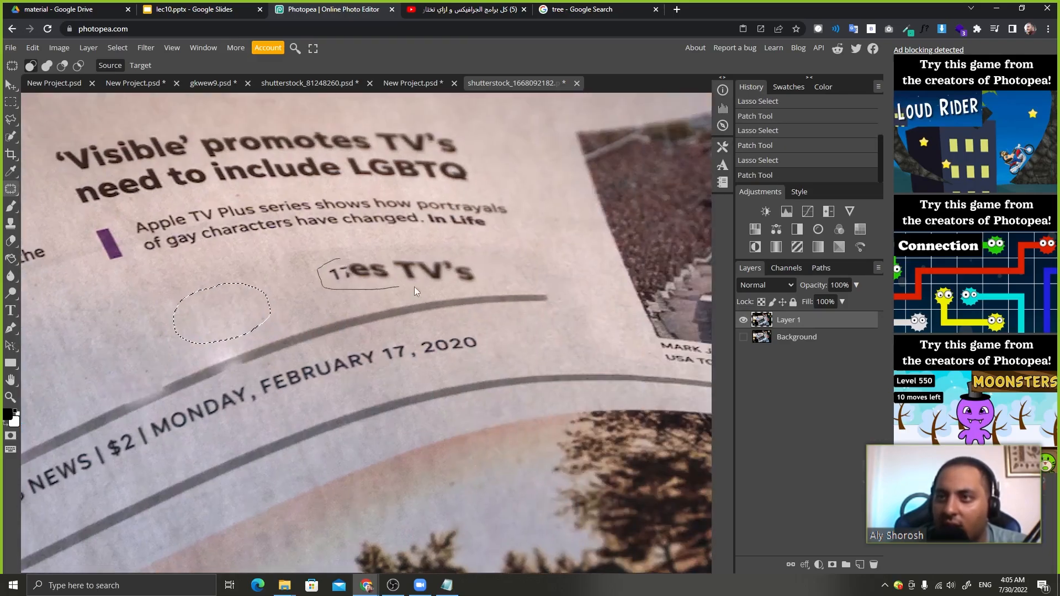
{"action": "left_click_drag", "start_coordinate": [364, 253], "coordinate": [233, 295]}
Patch the leftover gray rule line with clean paper and clear the selection.
{"action": "left_click_drag", "start_coordinate": [269, 392], "coordinate": [405, 252]}
{"action": "left_click_drag", "start_coordinate": [105, 324], "coordinate": [196, 309]}
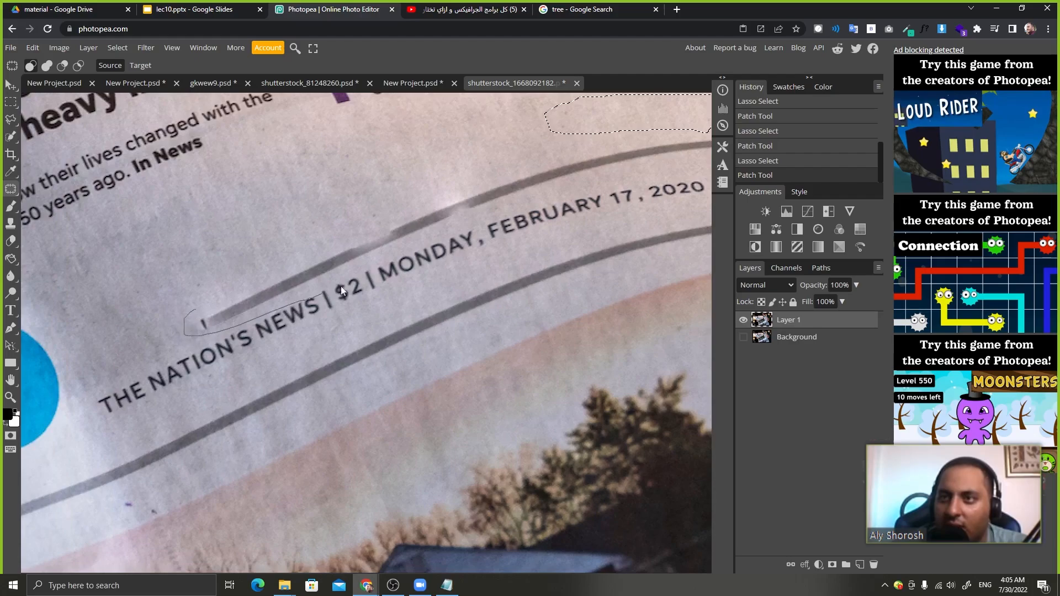
{"action": "left_click_drag", "start_coordinate": [340, 286], "coordinate": [356, 278]}
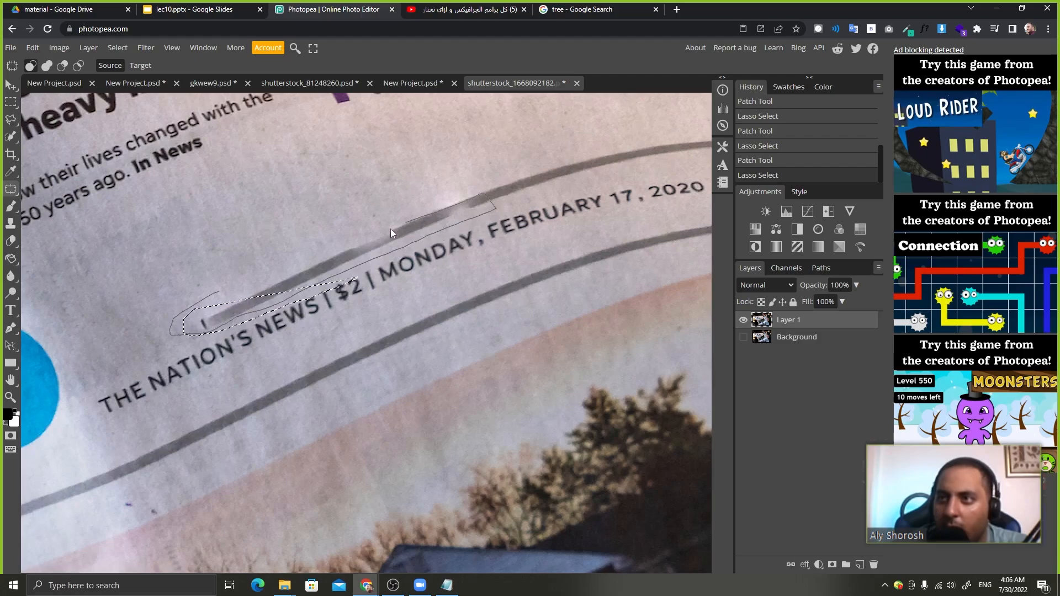
{"action": "mouse_move", "coordinate": [262, 280]}
{"action": "left_mouse_down"}
{"action": "mouse_move", "coordinate": [298, 265]}
{"action": "mouse_move", "coordinate": [237, 242]}
{"action": "left_mouse_up"}
{"action": "mouse_move", "coordinate": [449, 213]}
{"action": "left_mouse_down"}
{"action": "mouse_move", "coordinate": [219, 358]}
{"action": "mouse_move", "coordinate": [162, 362]}
{"action": "mouse_move", "coordinate": [264, 353]}
{"action": "left_mouse_up"}
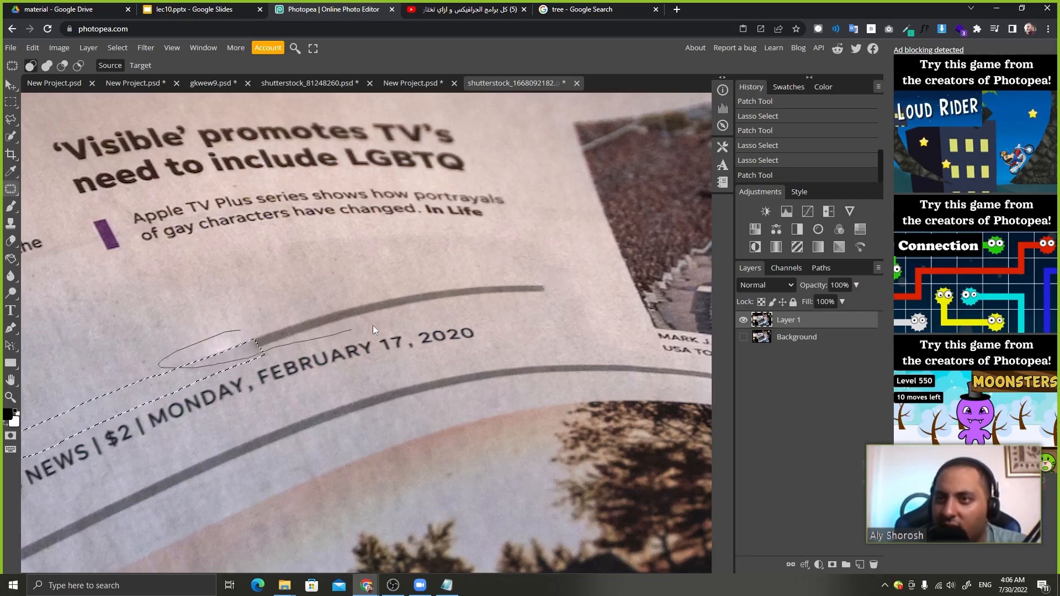
{"action": "mouse_move", "coordinate": [545, 306]}
{"action": "left_mouse_down"}
{"action": "mouse_move", "coordinate": [546, 277]}
{"action": "mouse_move", "coordinate": [439, 279]}
{"action": "mouse_move", "coordinate": [276, 306]}
{"action": "left_mouse_up"}
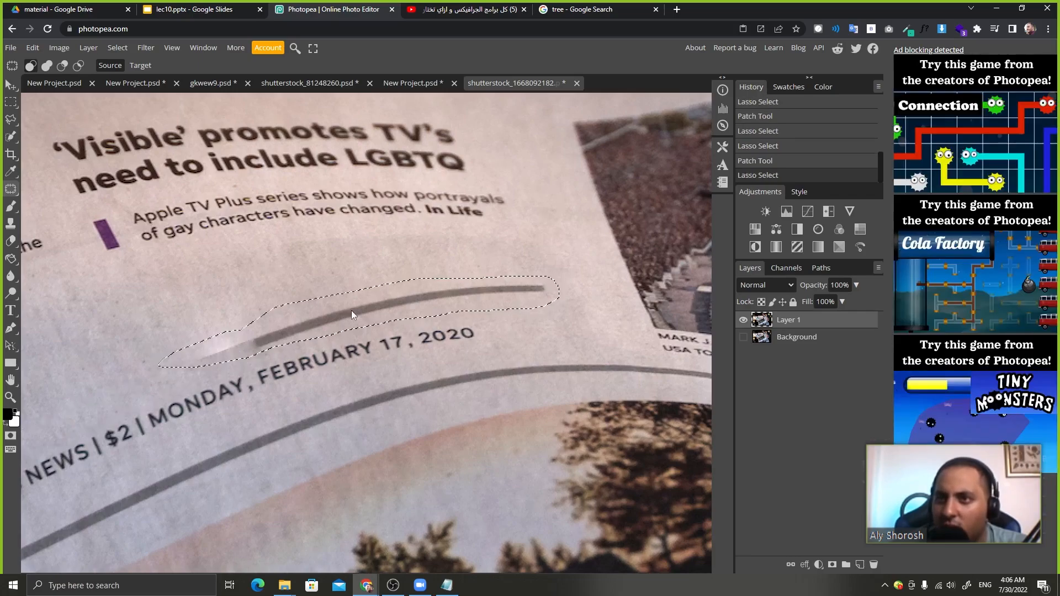
{"action": "left_click_drag", "start_coordinate": [351, 310], "coordinate": [348, 277]}
{"action": "key", "text": "ctrl+d"}
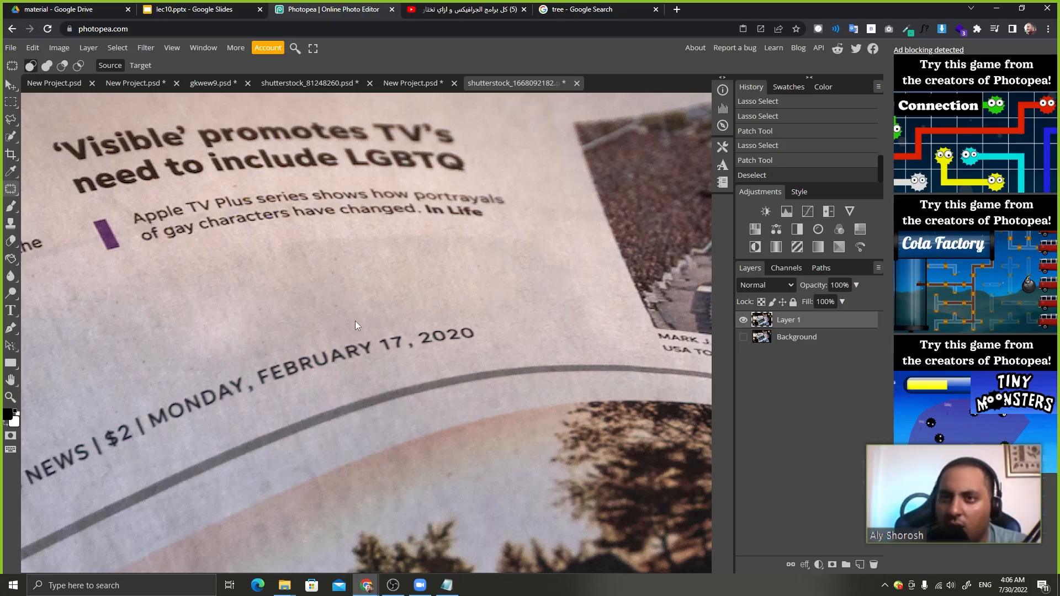
{"action": "scroll", "coordinate": [355, 320], "scroll_direction": "down", "scroll_amount": 5}
{"action": "scroll", "coordinate": [355, 331], "scroll_direction": "up", "scroll_amount": 3}
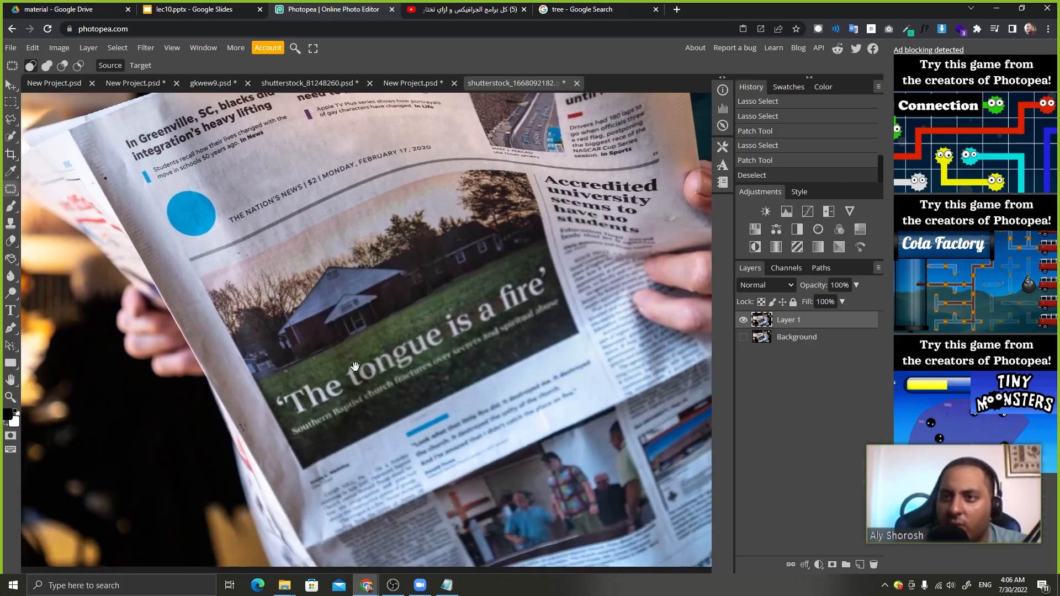
Start the lasso outline around the opening quote, 'The' and along 'tongue'.
{"action": "scroll", "coordinate": [306, 429], "scroll_direction": "up", "scroll_amount": 4}
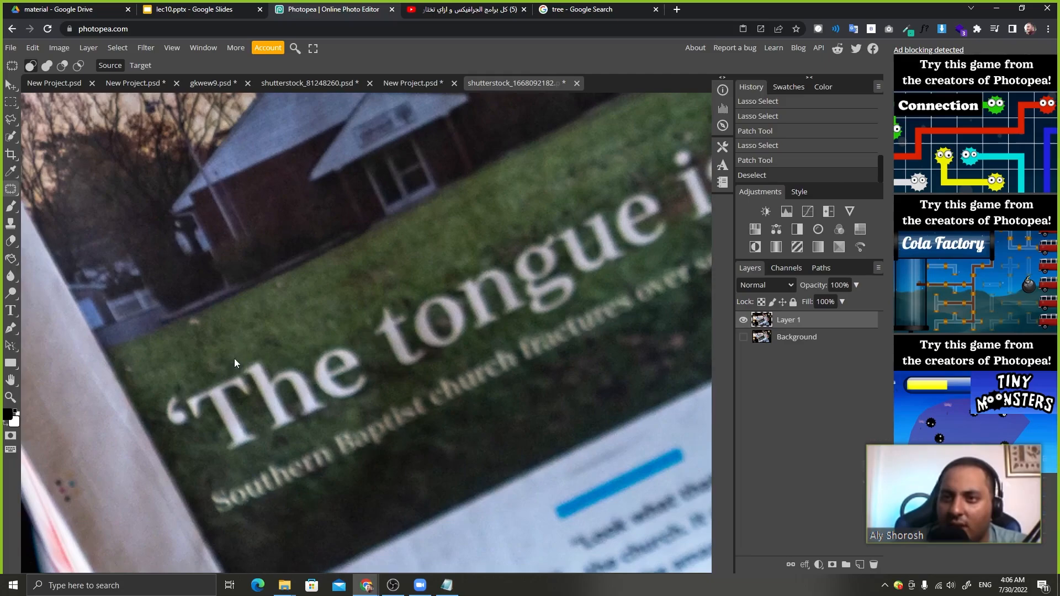
{"action": "left_click", "coordinate": [11, 118]}
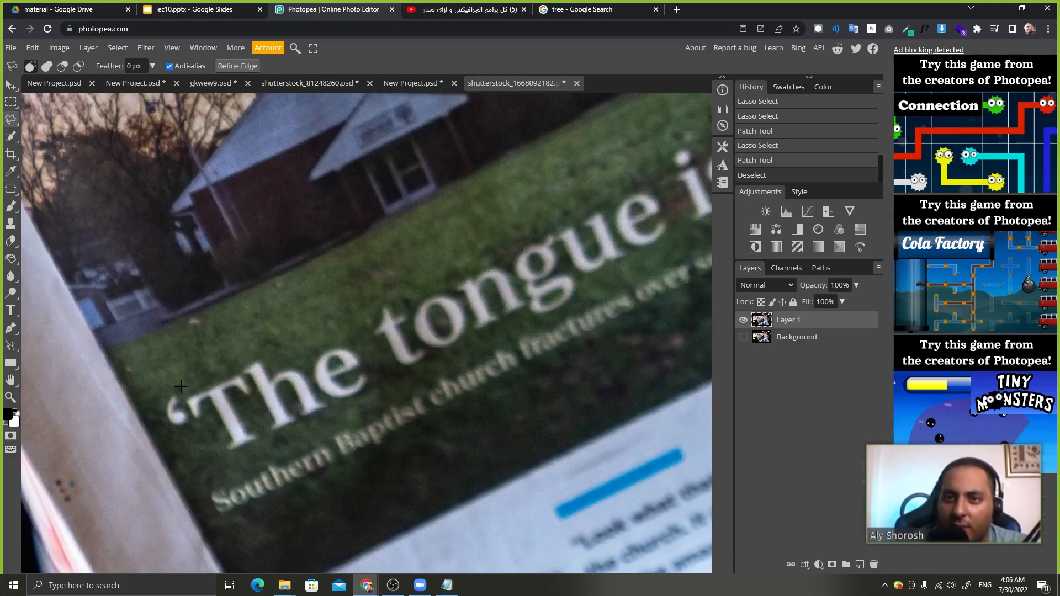
{"action": "left_click", "coordinate": [162, 399]}
{"action": "left_click", "coordinate": [161, 430]}
{"action": "left_click", "coordinate": [195, 434]}
{"action": "left_click", "coordinate": [211, 422]}
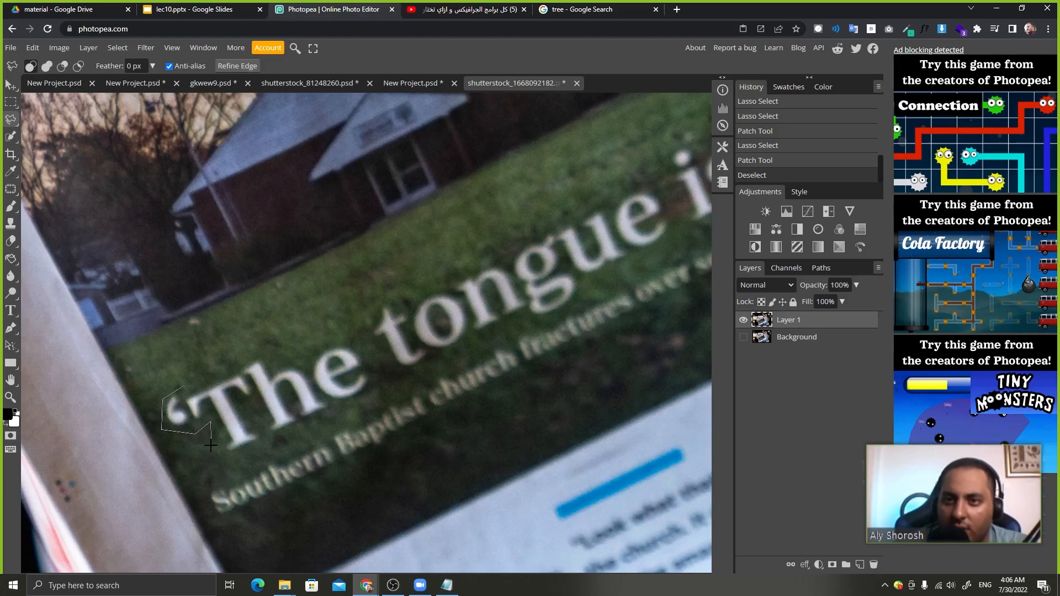
{"action": "left_click", "coordinate": [231, 464]}
{"action": "left_click", "coordinate": [262, 453]}
{"action": "left_click", "coordinate": [376, 388]}
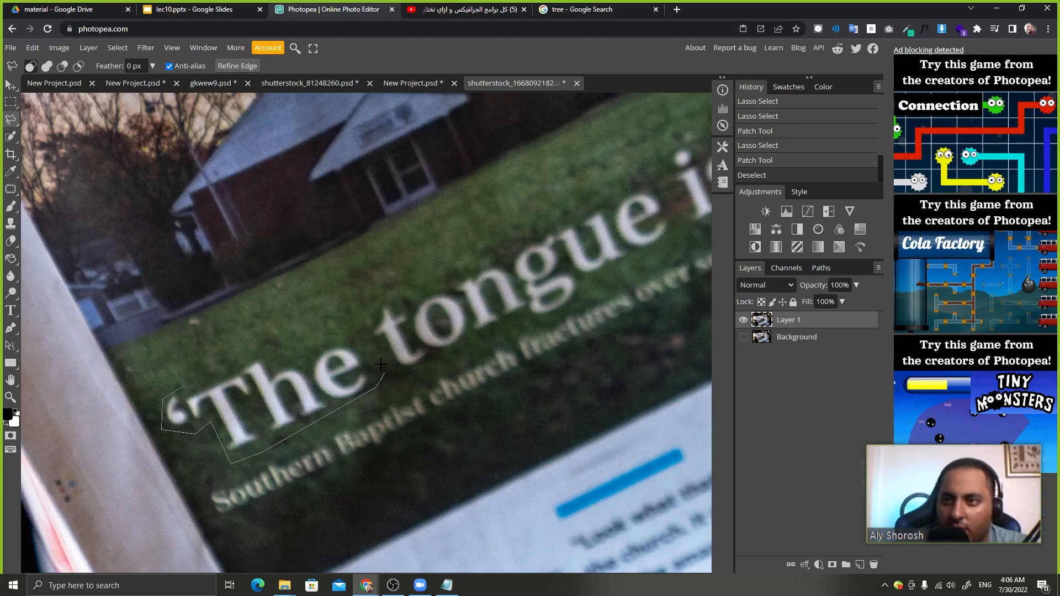
{"action": "left_click", "coordinate": [363, 343]}
{"action": "left_click", "coordinate": [398, 384]}
{"action": "left_click", "coordinate": [457, 346]}
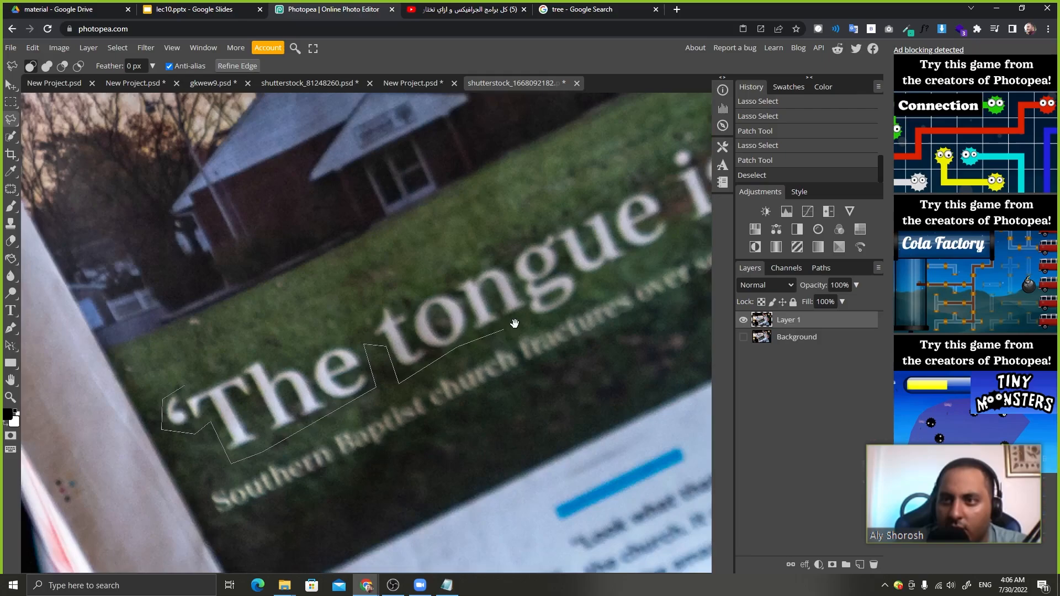
Extend the outline past 'is' and over the letter 'a'.
{"action": "left_click_drag", "start_coordinate": [503, 330], "coordinate": [405, 372]}
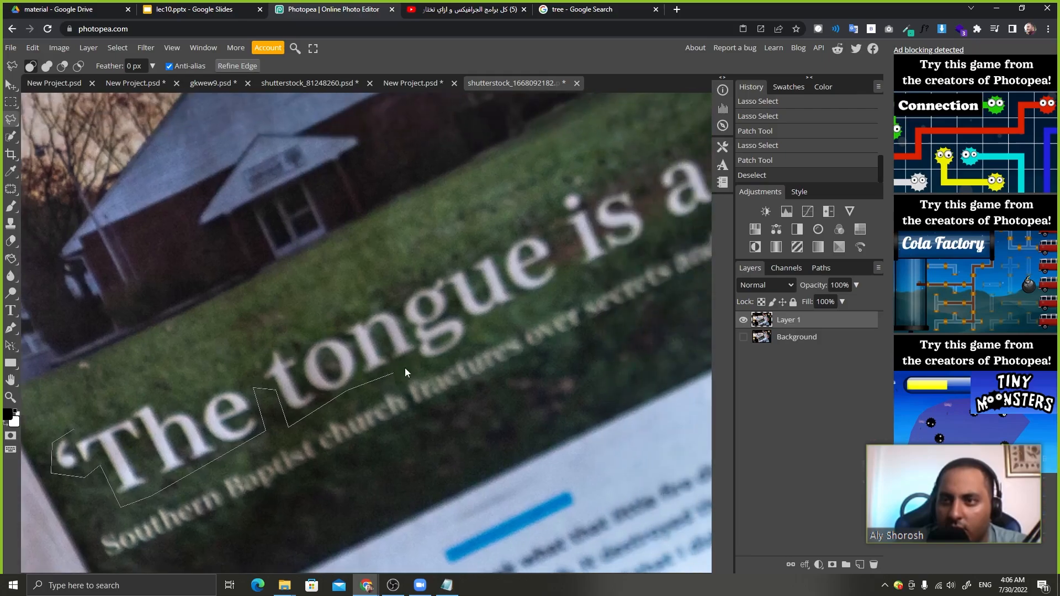
{"action": "left_click", "coordinate": [461, 351]}
{"action": "left_click", "coordinate": [476, 340]}
{"action": "left_click", "coordinate": [476, 325]}
{"action": "left_click", "coordinate": [521, 303]}
{"action": "left_click", "coordinate": [541, 289]}
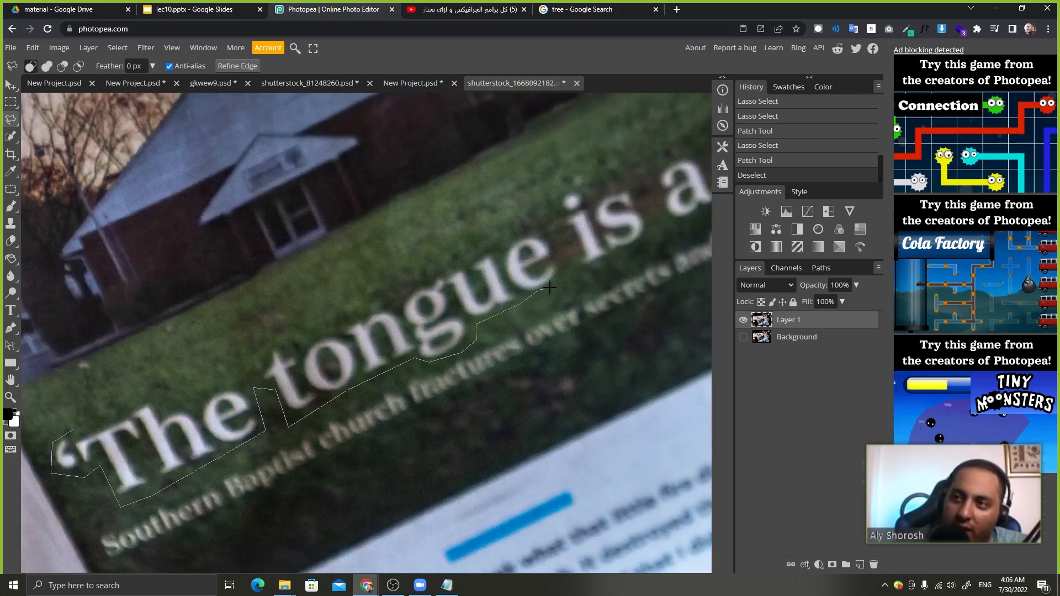
{"action": "left_click", "coordinate": [586, 270]}
{"action": "key", "text": "space"}
{"action": "left_click_drag", "start_coordinate": [611, 260], "coordinate": [316, 417]}
{"action": "left_click", "coordinate": [348, 400]}
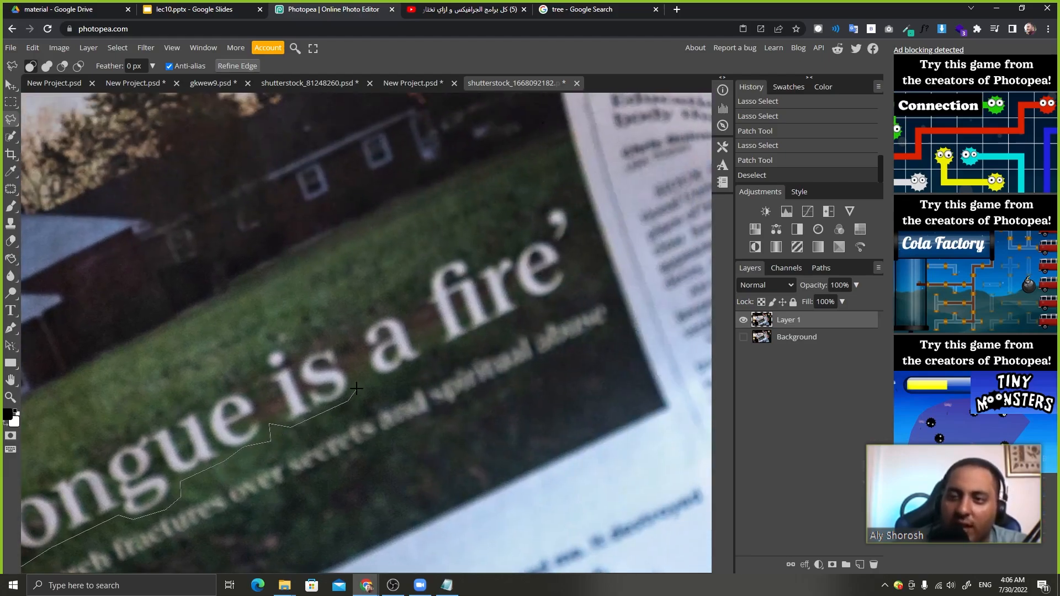
{"action": "left_click", "coordinate": [364, 354]}
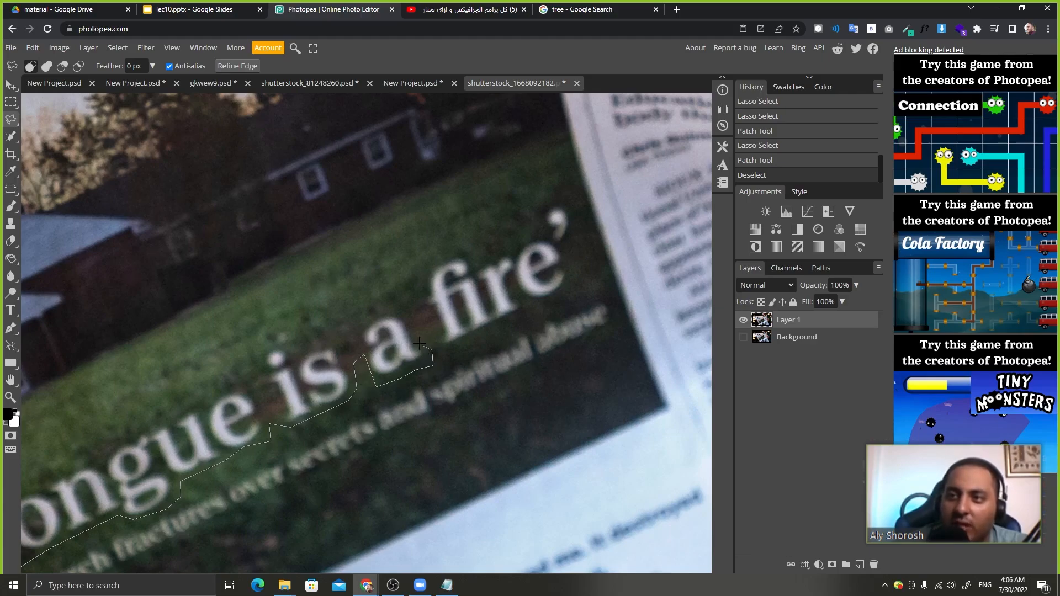
{"action": "left_click", "coordinate": [420, 314]}
{"action": "left_click", "coordinate": [432, 315]}
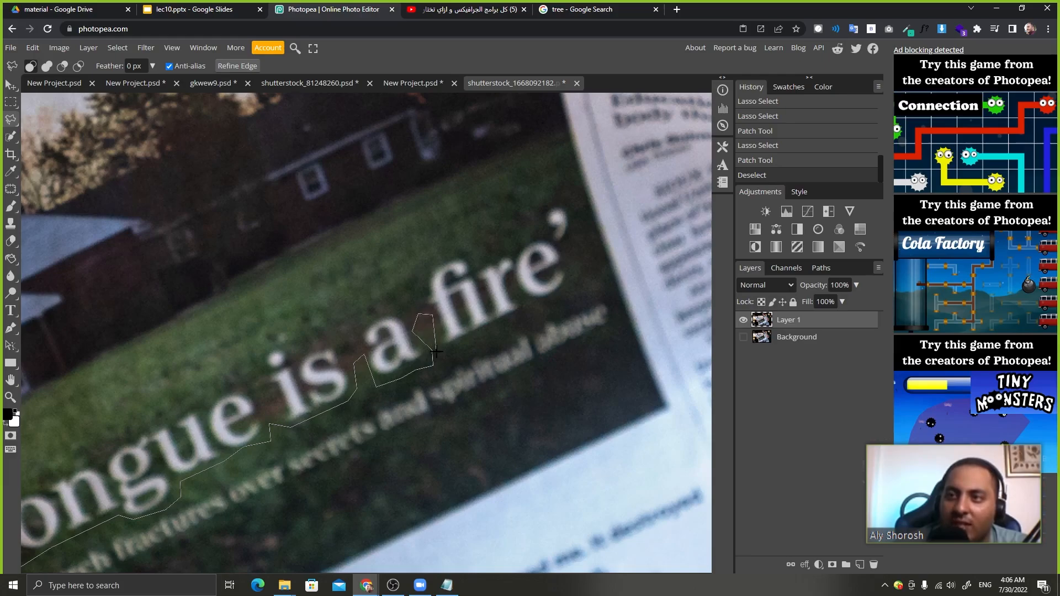
{"action": "left_click", "coordinate": [439, 353]}
Wrap the outline around 'fire' and its apostrophe, then trace back over 'a', 'is' and 'gue'.
{"action": "left_click", "coordinate": [473, 343]}
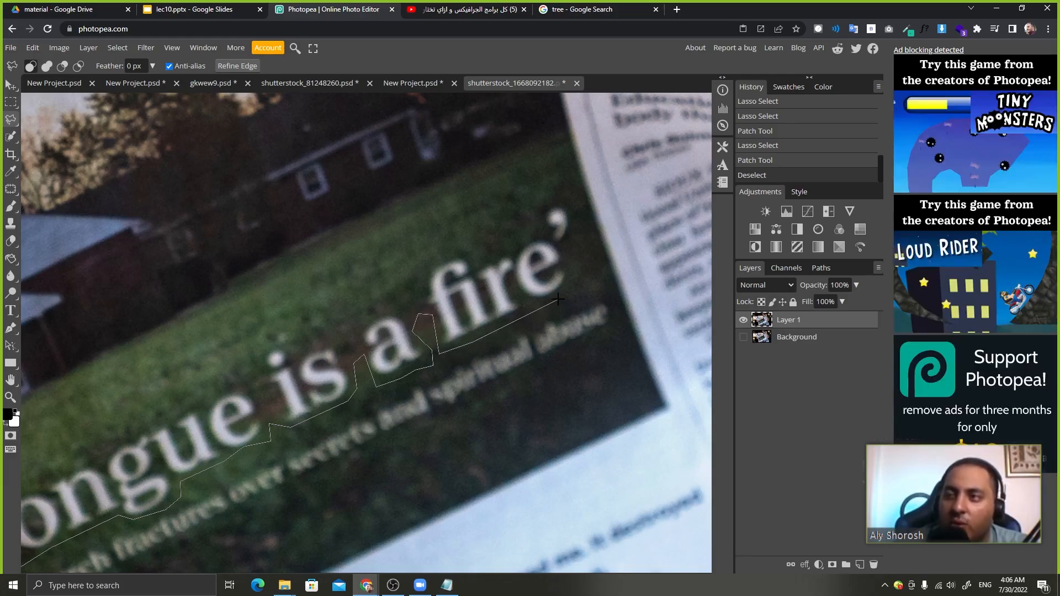
{"action": "left_click", "coordinate": [569, 270]}
{"action": "left_click", "coordinate": [577, 211]}
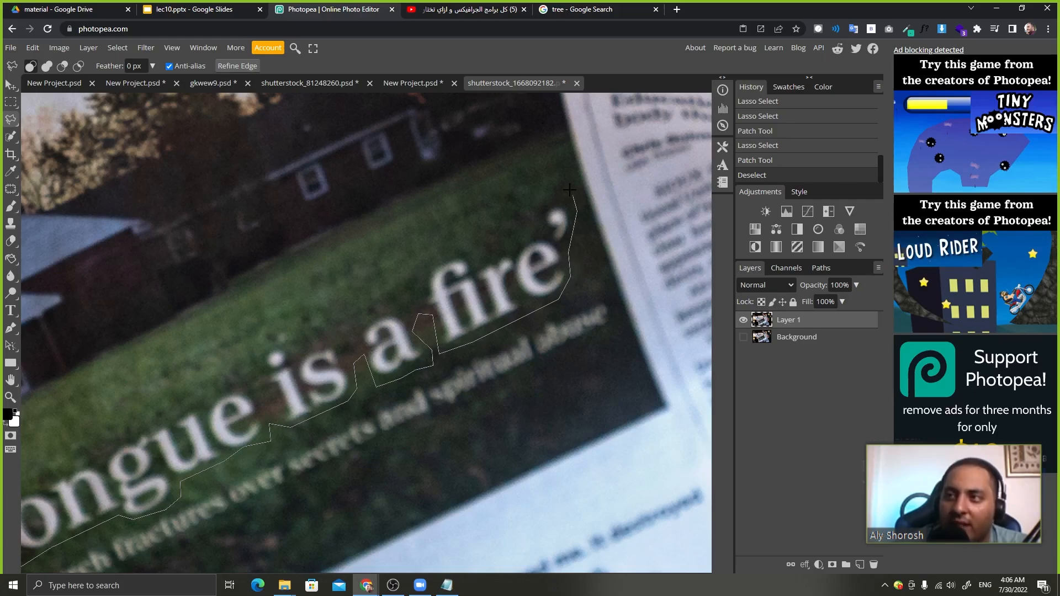
{"action": "left_click", "coordinate": [553, 189]}
{"action": "left_click", "coordinate": [485, 257]}
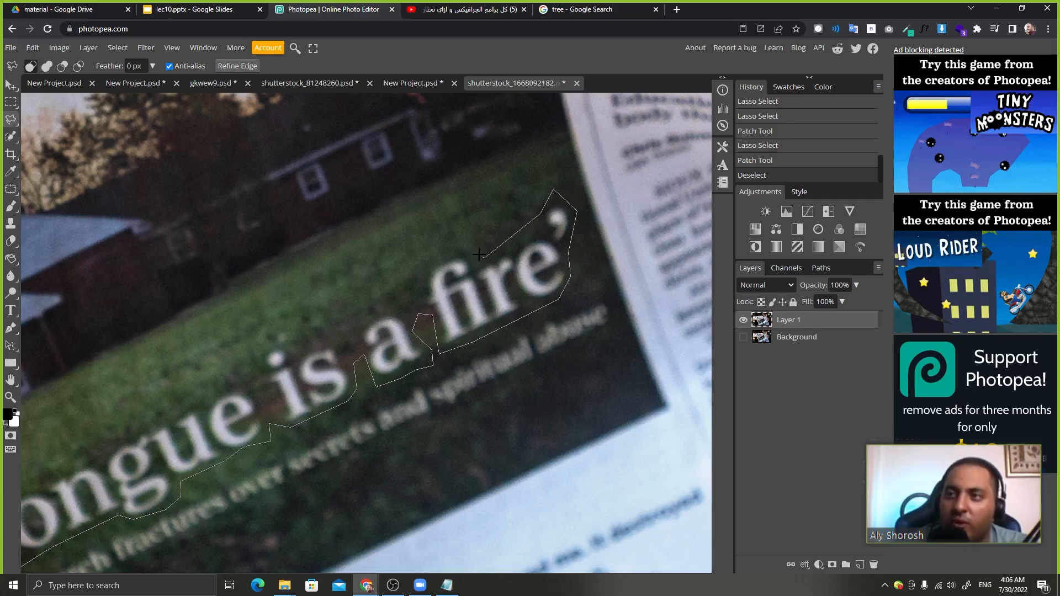
{"action": "left_click", "coordinate": [459, 252]}
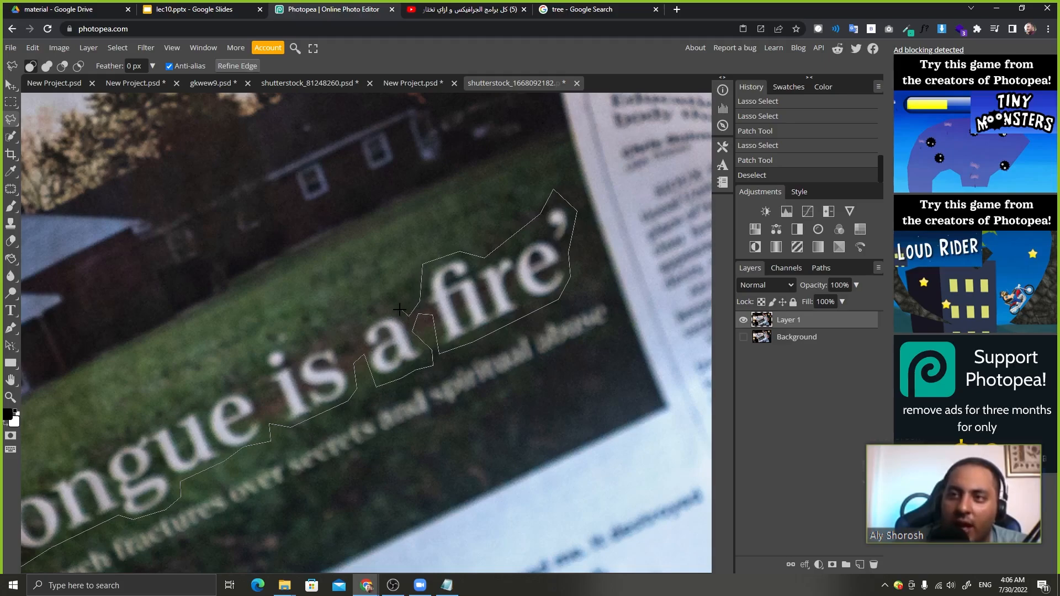
{"action": "left_click", "coordinate": [380, 311]}
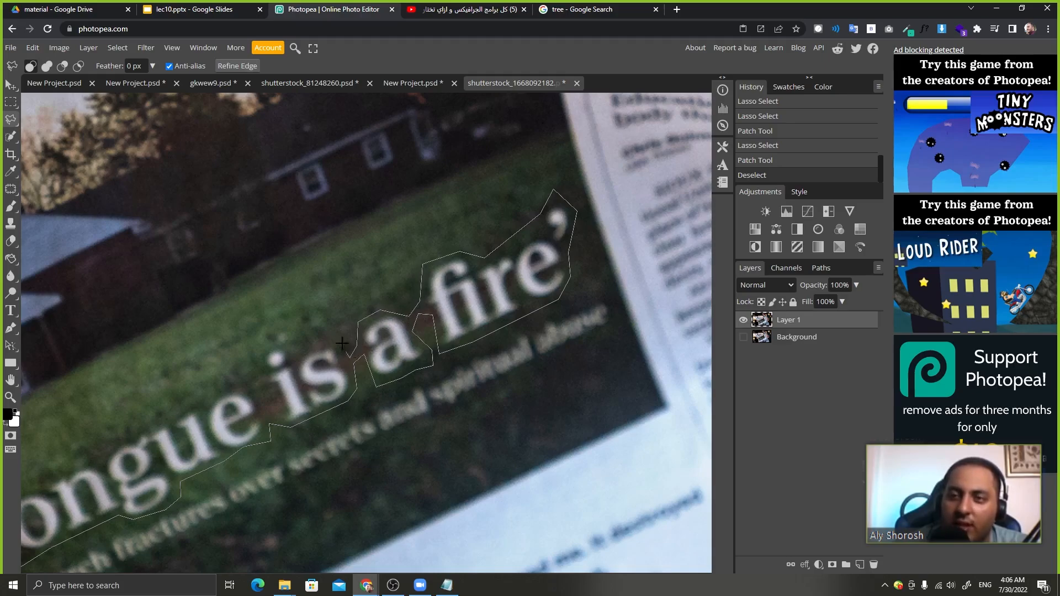
{"action": "left_click", "coordinate": [334, 334]}
{"action": "left_click", "coordinate": [276, 345]}
{"action": "left_click", "coordinate": [247, 357]}
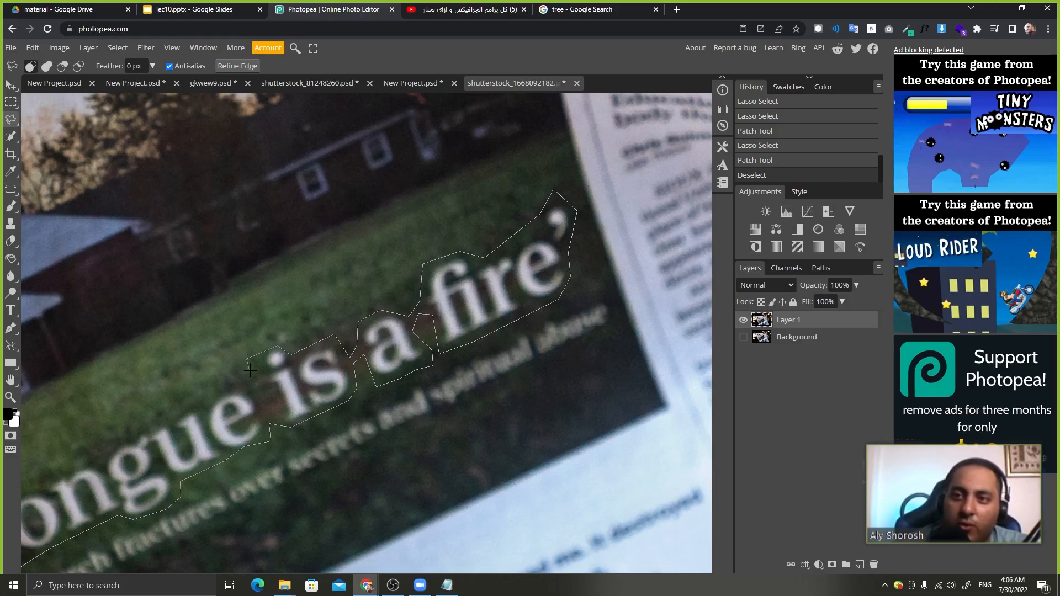
{"action": "left_click", "coordinate": [274, 409]}
{"action": "left_click", "coordinate": [243, 378]}
{"action": "left_click", "coordinate": [212, 399]}
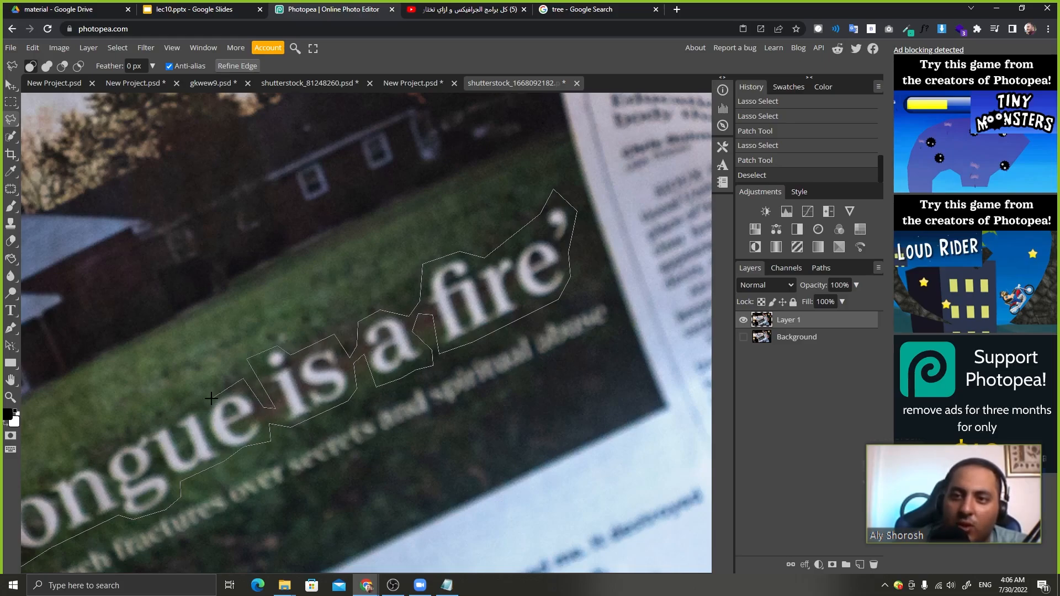
Finish outlining above 'tongue' and 'The', close the selection and fit the photo in view.
{"action": "left_click_drag", "start_coordinate": [174, 437], "coordinate": [280, 341]}
{"action": "left_click", "coordinate": [294, 308]}
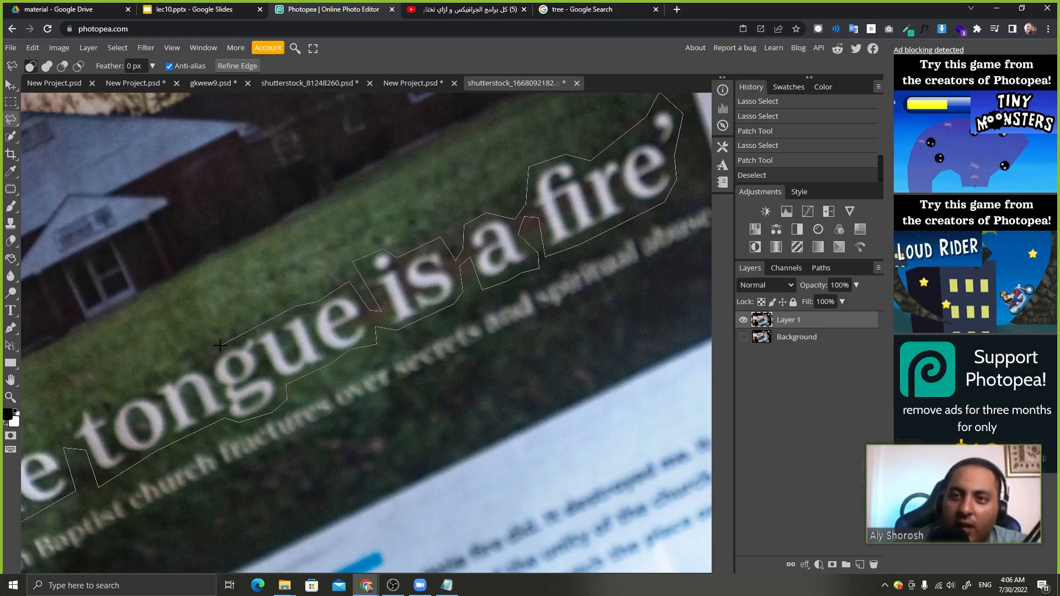
{"action": "left_click_drag", "start_coordinate": [111, 405], "coordinate": [276, 290]}
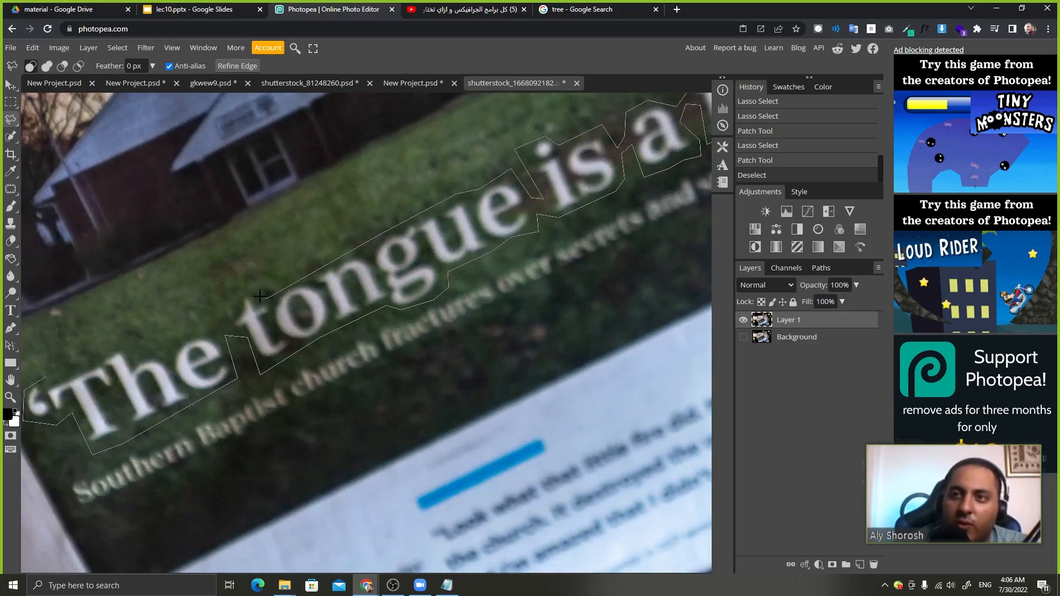
{"action": "left_click", "coordinate": [229, 330]}
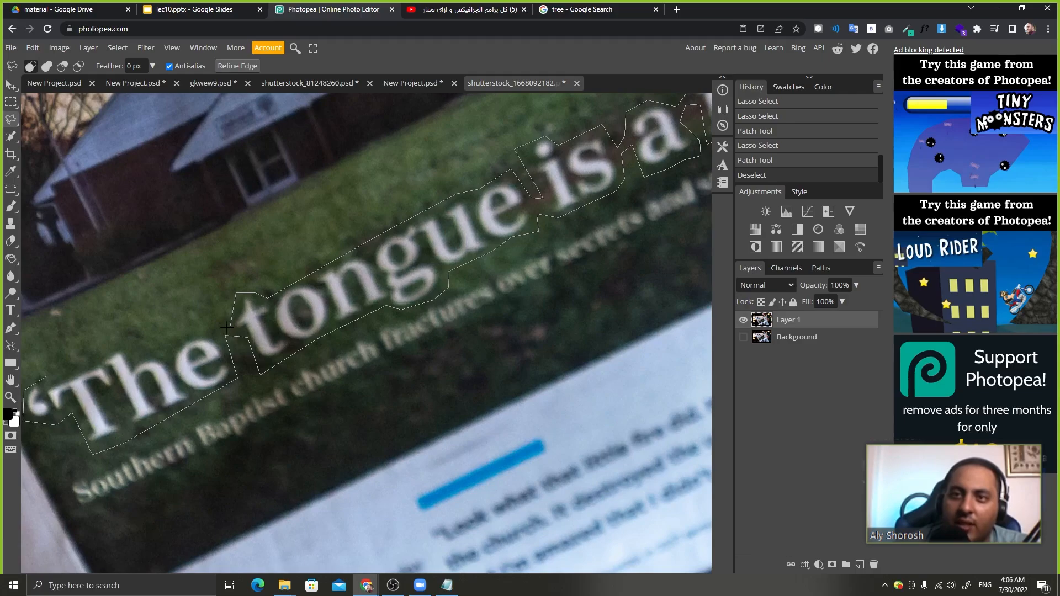
{"action": "left_click", "coordinate": [194, 333]}
{"action": "left_click", "coordinate": [162, 357]}
{"action": "left_click", "coordinate": [136, 356]}
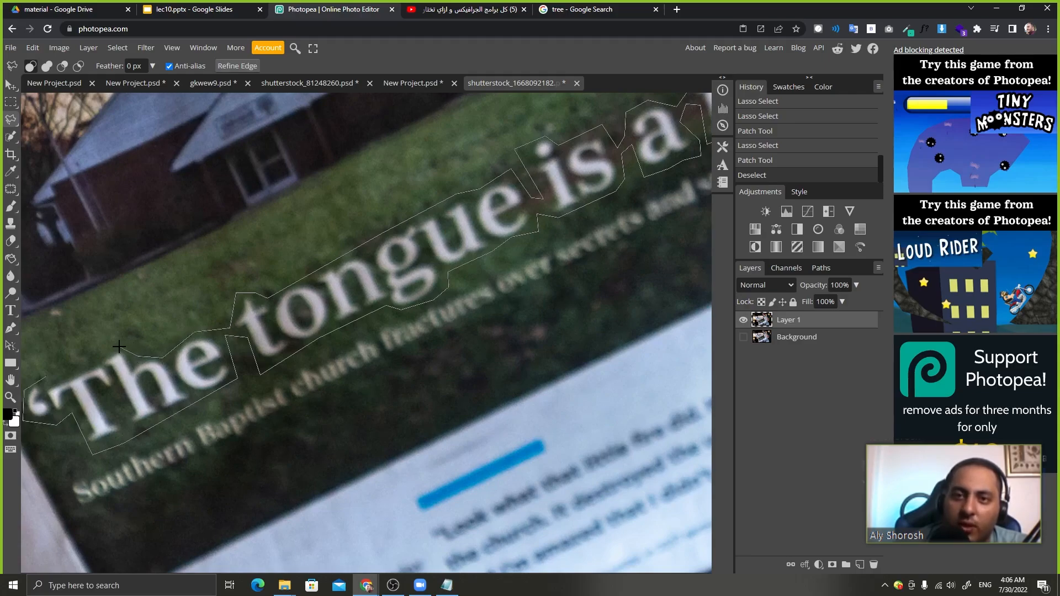
{"action": "left_click", "coordinate": [54, 380]}
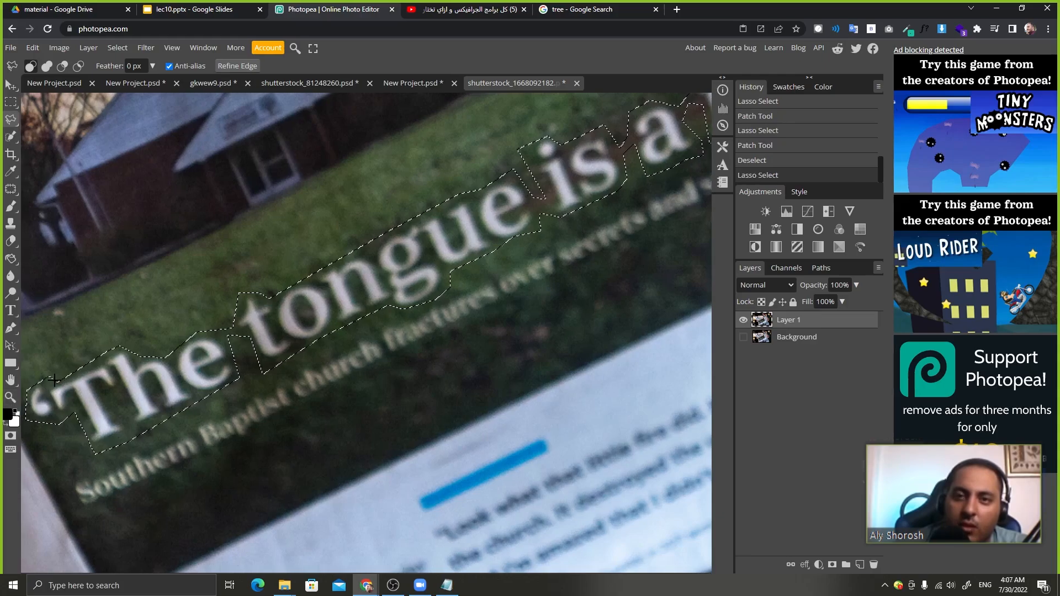
{"action": "key", "text": "ctrl+0"}
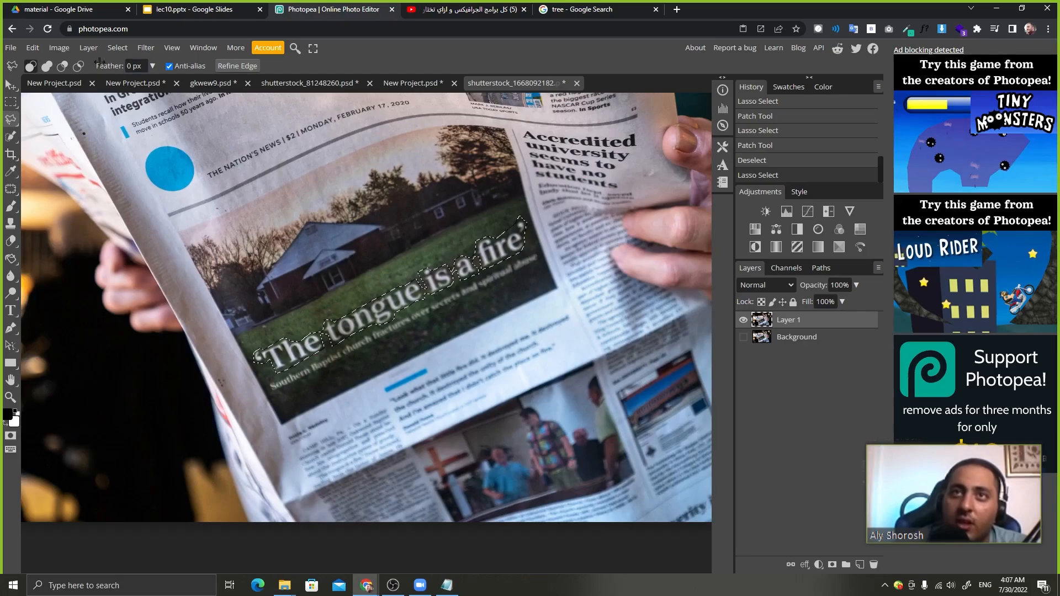
Remove the 'The tongue is a fire' headline with a Content-Aware fill, then deselect.
{"action": "left_click", "coordinate": [35, 48]}
{"action": "left_click", "coordinate": [49, 227]}
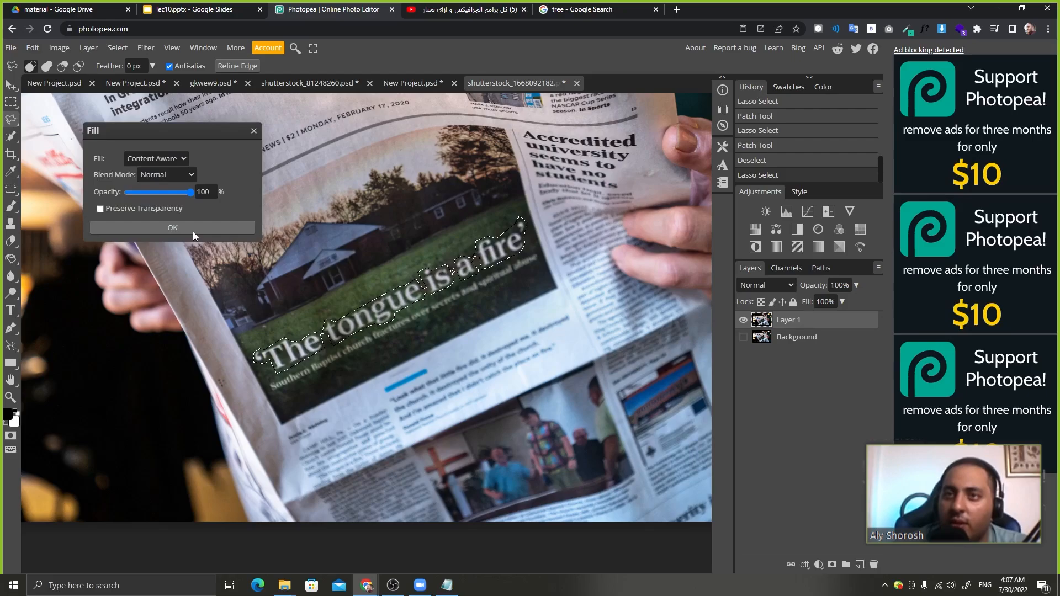
{"action": "left_click", "coordinate": [193, 231]}
{"action": "key", "text": "ctrl+d"}
Patch the leftover text fragments and stray word with nearby grass using the Patch tool.
{"action": "scroll", "coordinate": [378, 358], "scroll_direction": "up", "scroll_amount": 3}
{"action": "scroll", "coordinate": [378, 357], "scroll_direction": "up", "scroll_amount": 3}
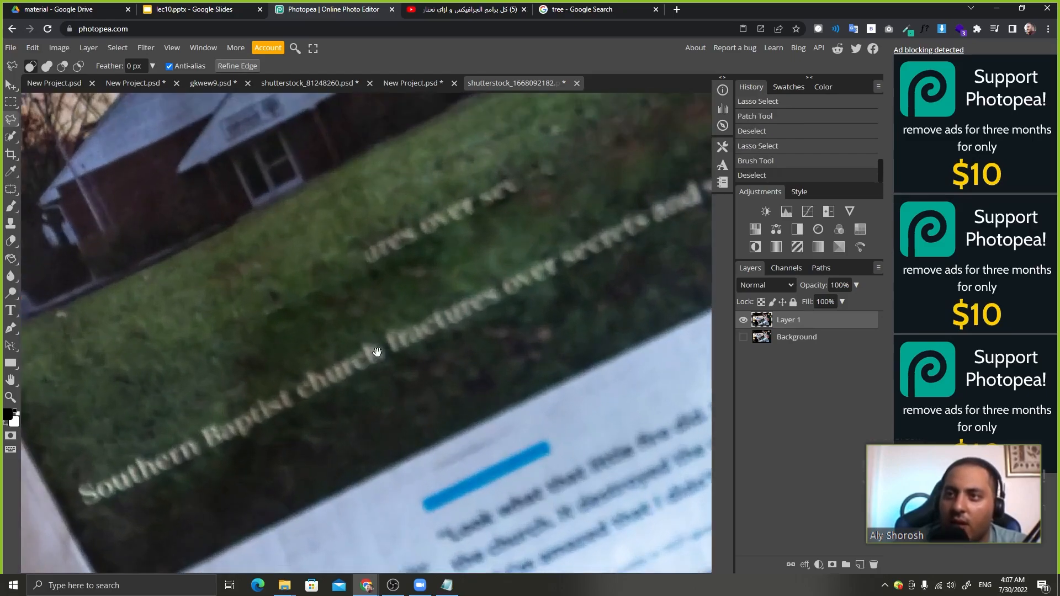
{"action": "left_click_drag", "start_coordinate": [239, 350], "coordinate": [202, 373]}
{"action": "key", "text": "j"}
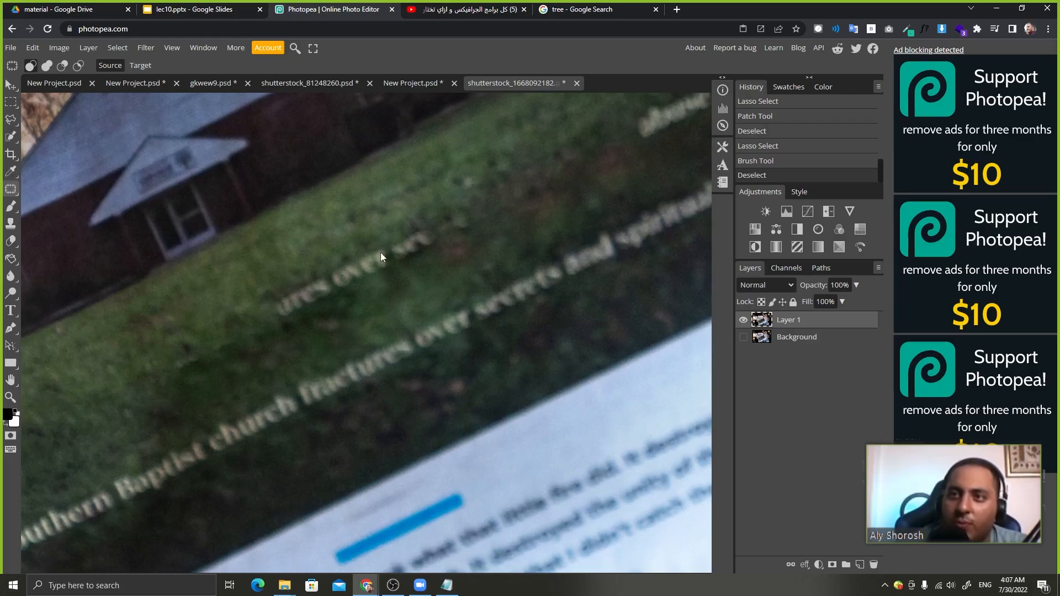
{"action": "mouse_move", "coordinate": [362, 308]}
{"action": "left_mouse_down"}
{"action": "mouse_move", "coordinate": [363, 250]}
{"action": "mouse_move", "coordinate": [184, 358]}
{"action": "mouse_move", "coordinate": [406, 260]}
{"action": "left_mouse_up"}
{"action": "left_click_drag", "start_coordinate": [527, 202], "coordinate": [251, 329]}
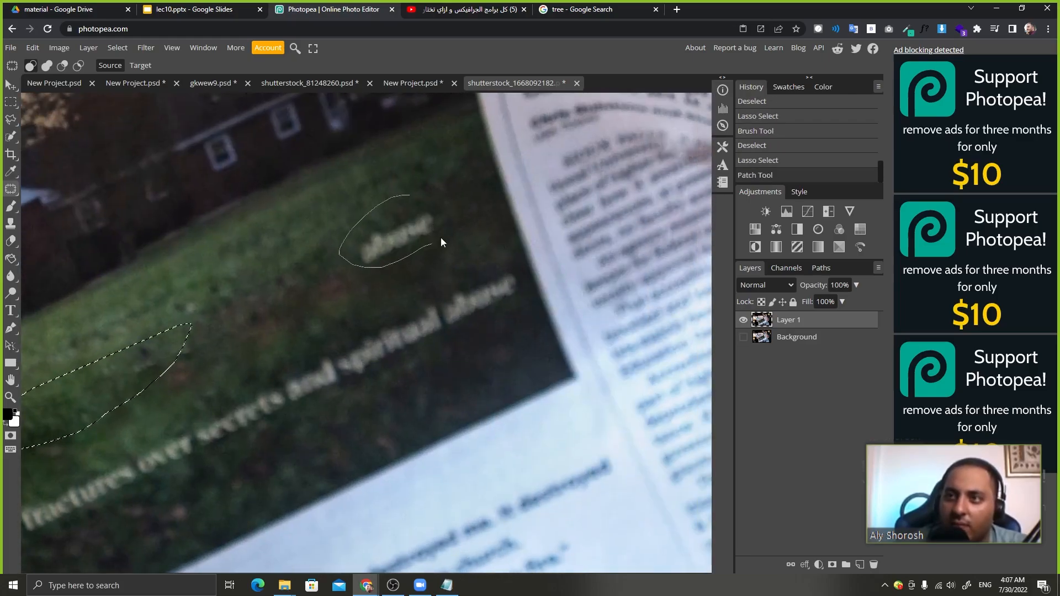
{"action": "left_click_drag", "start_coordinate": [440, 241], "coordinate": [436, 238]}
{"action": "left_click_drag", "start_coordinate": [397, 231], "coordinate": [268, 316]}
{"action": "key", "text": "ctrl+d"}
{"action": "scroll", "coordinate": [295, 309], "scroll_direction": "down", "scroll_amount": 5}
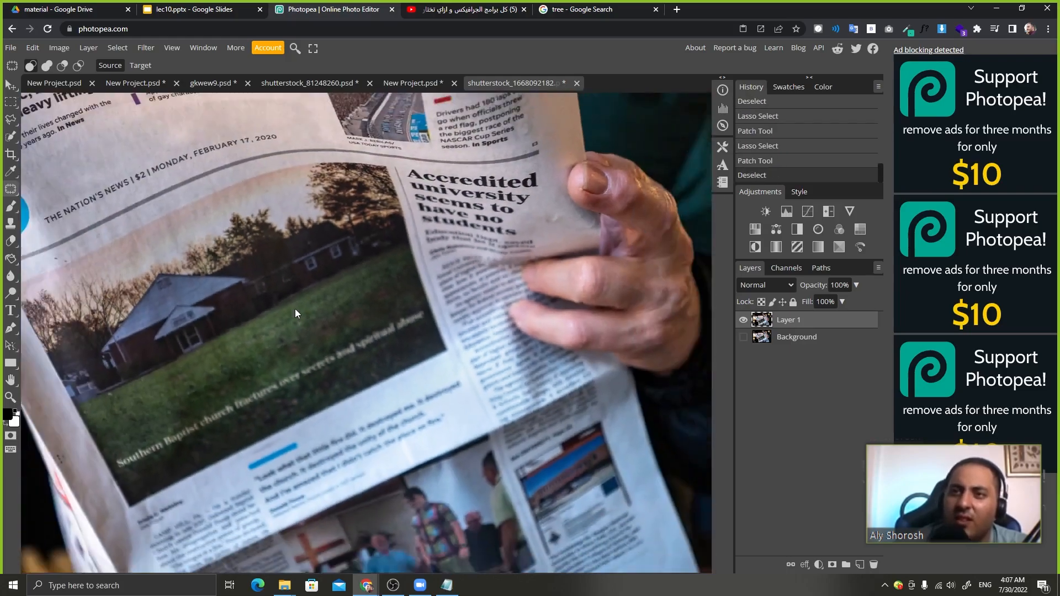
{"action": "scroll", "coordinate": [295, 309], "scroll_direction": "down", "scroll_amount": 2}
{"action": "scroll", "coordinate": [295, 309], "scroll_direction": "down", "scroll_amount": 2}
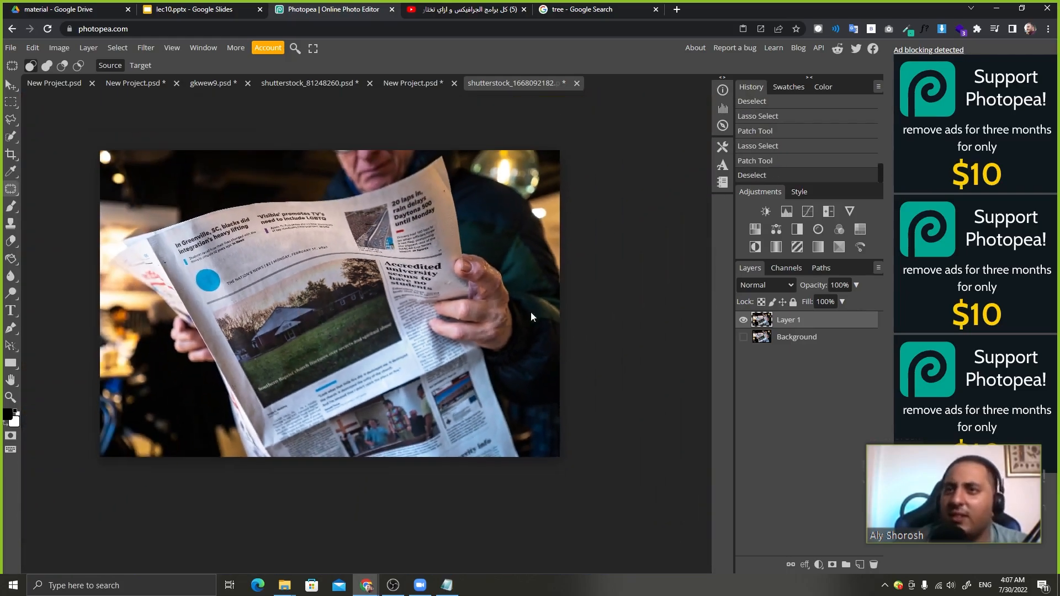
{"action": "left_click", "coordinate": [764, 338]}
{"action": "left_click", "coordinate": [743, 336]}
{"action": "left_click", "coordinate": [743, 322]}
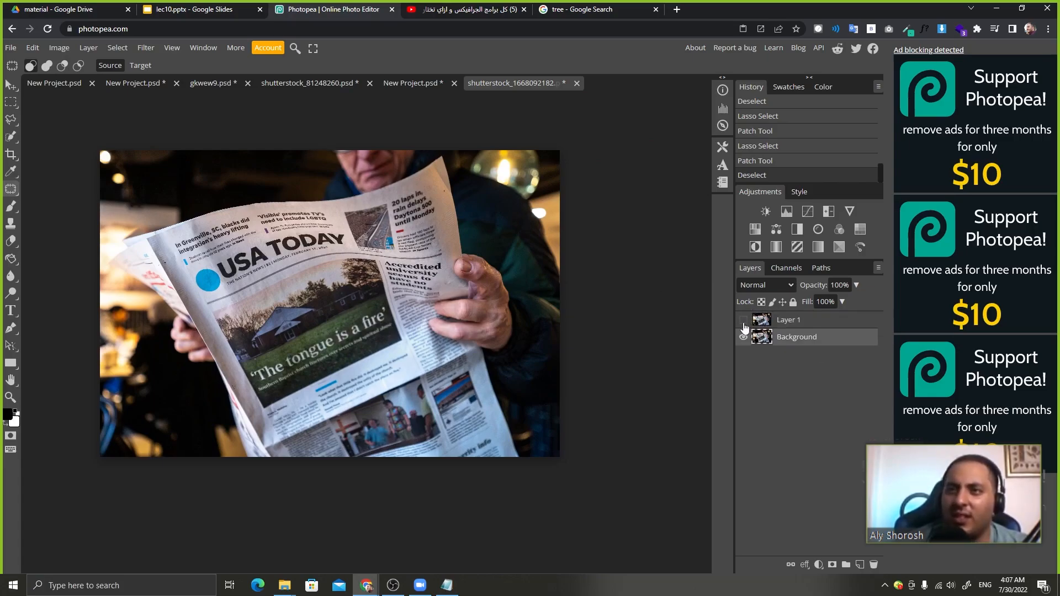
{"action": "left_click", "coordinate": [743, 321]}
{"action": "left_click", "coordinate": [743, 323]}
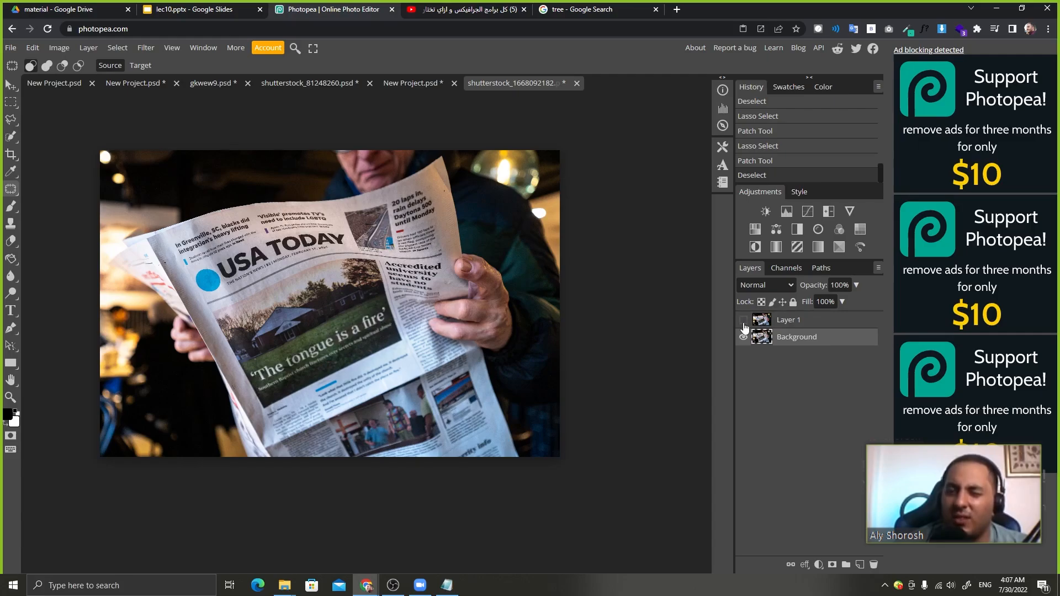
{"action": "left_click", "coordinate": [743, 323]}
{"action": "left_click", "coordinate": [772, 325]}
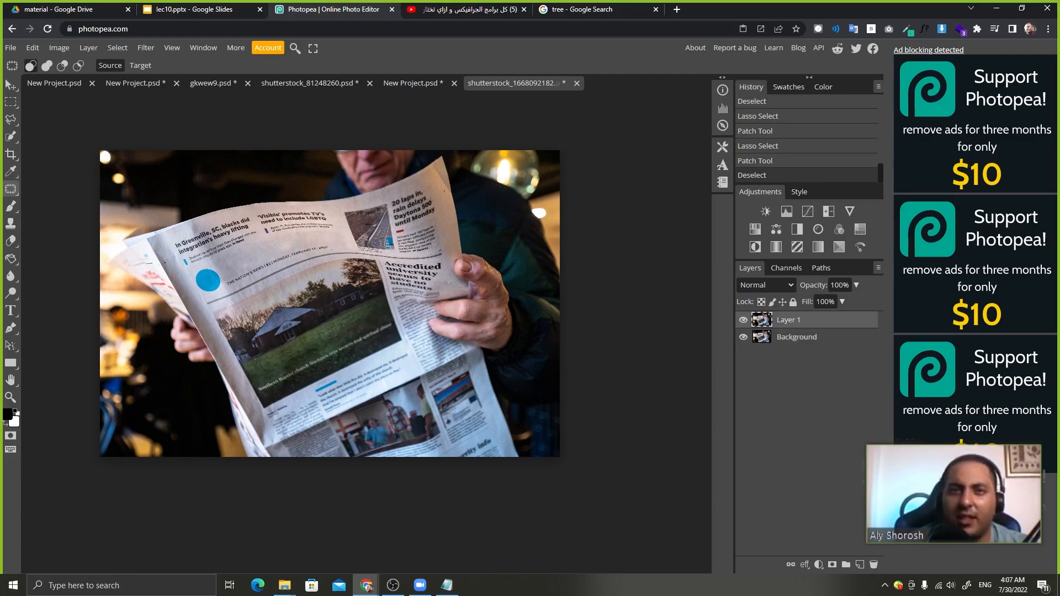
{"action": "left_click", "coordinate": [11, 310]}
{"action": "left_click", "coordinate": [249, 313]}
{"action": "type", "text": "A"}
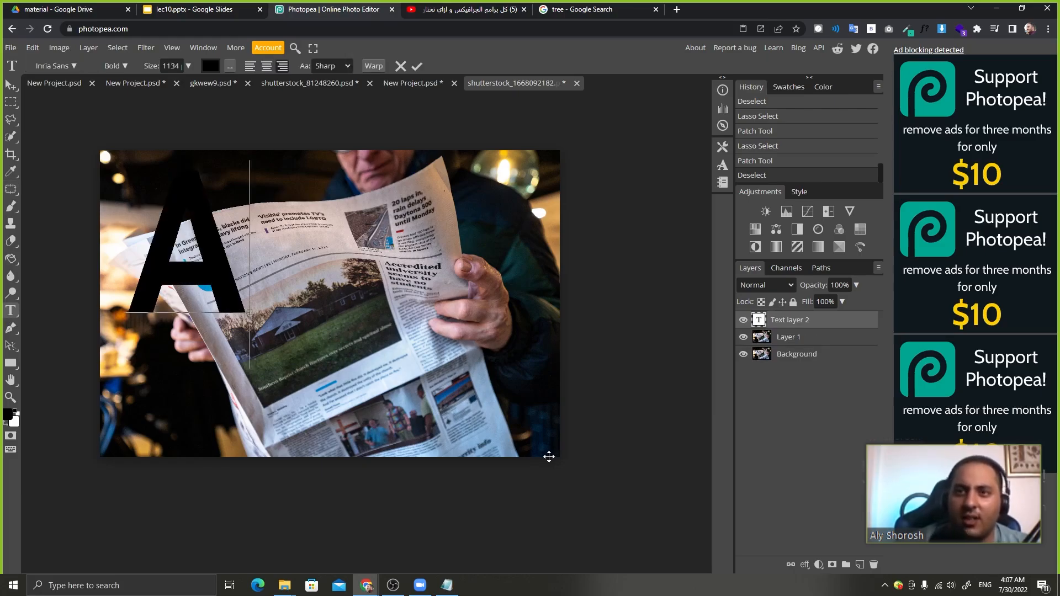
{"action": "type", "text": "Y "}
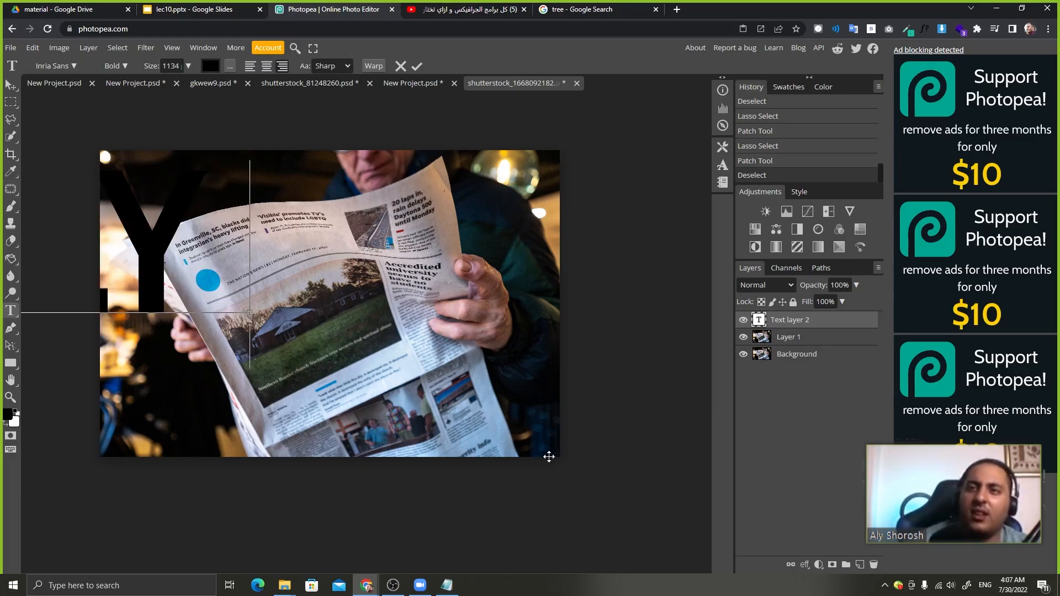
{"action": "type", "text": "YESTRAD"}
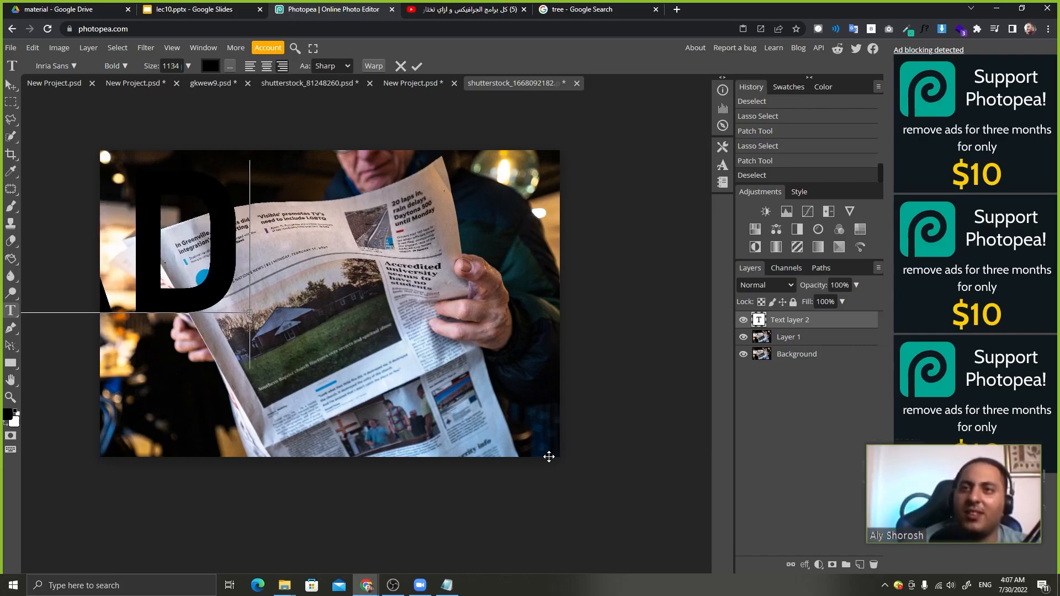
{"action": "type", "text": "Y"}
{"action": "key", "text": "ctrl+a"}
{"action": "left_click_drag", "start_coordinate": [426, 329], "coordinate": [710, 326]}
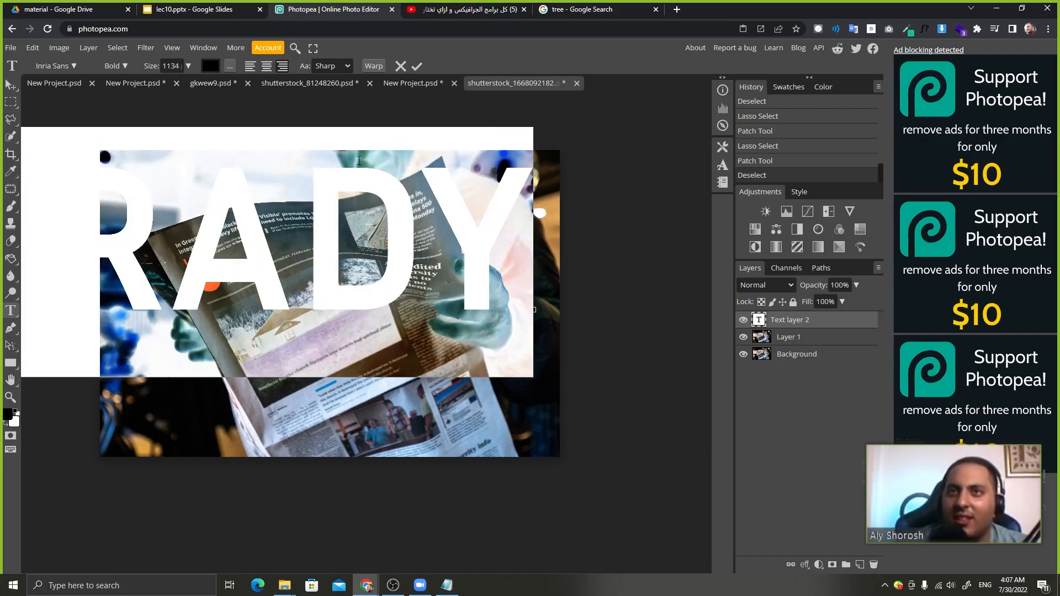
{"action": "left_click_drag", "start_coordinate": [150, 66], "coordinate": [38, 82]}
{"action": "left_click_drag", "start_coordinate": [113, 83], "coordinate": [73, 101]}
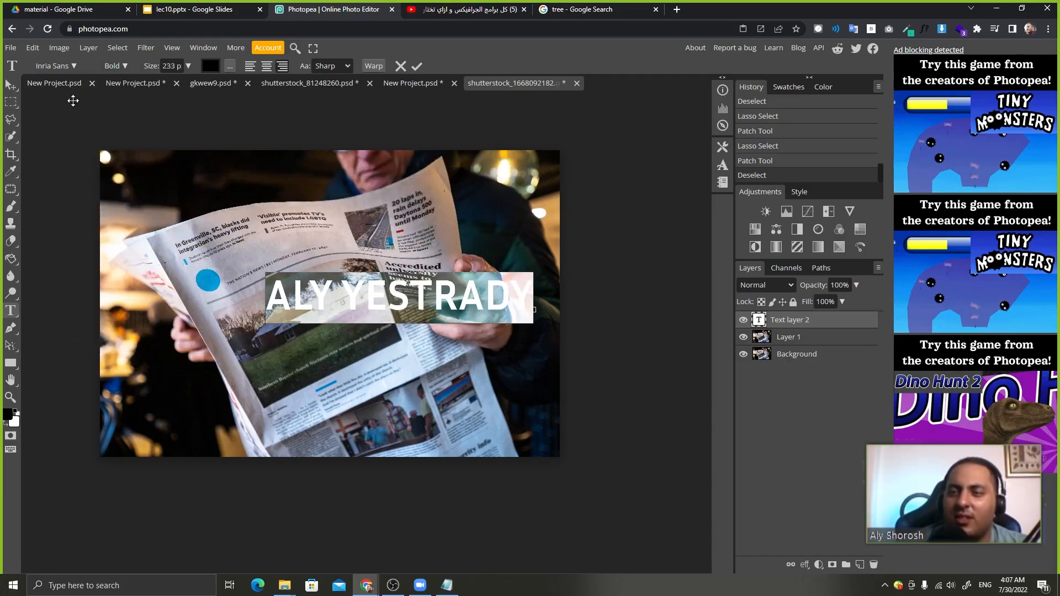
{"action": "left_click", "coordinate": [409, 303]}
{"action": "left_click_drag", "start_coordinate": [426, 355], "coordinate": [398, 329]}
{"action": "left_click", "coordinate": [416, 67]}
Return from the accidentally opened new browser tab to the Photopea tab.
{"action": "key", "text": "ctrl+plus"}
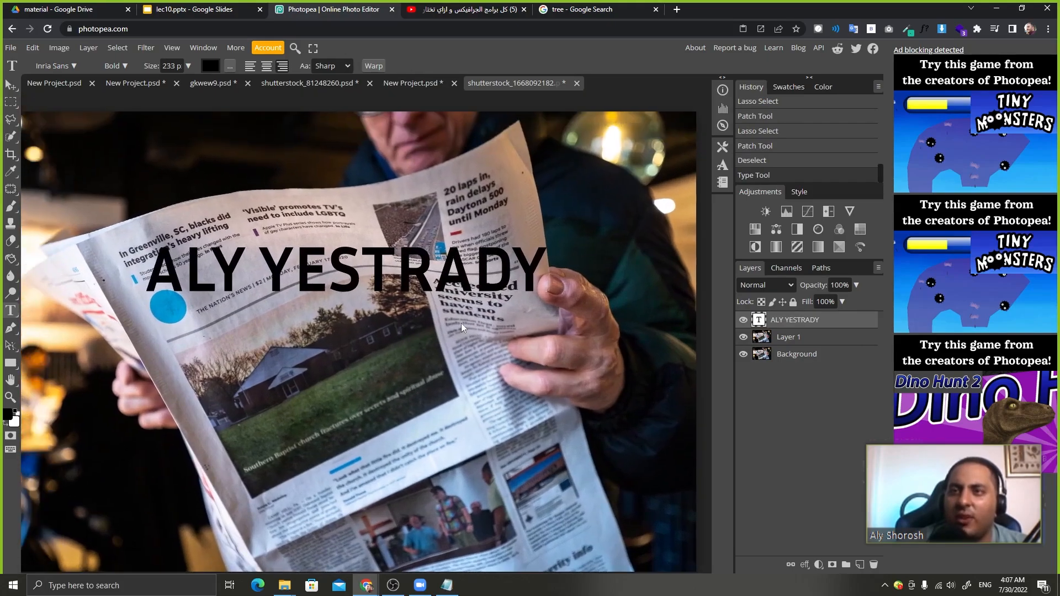
{"action": "key", "text": "ctrl+t"}
{"action": "left_click", "coordinate": [331, 10]}
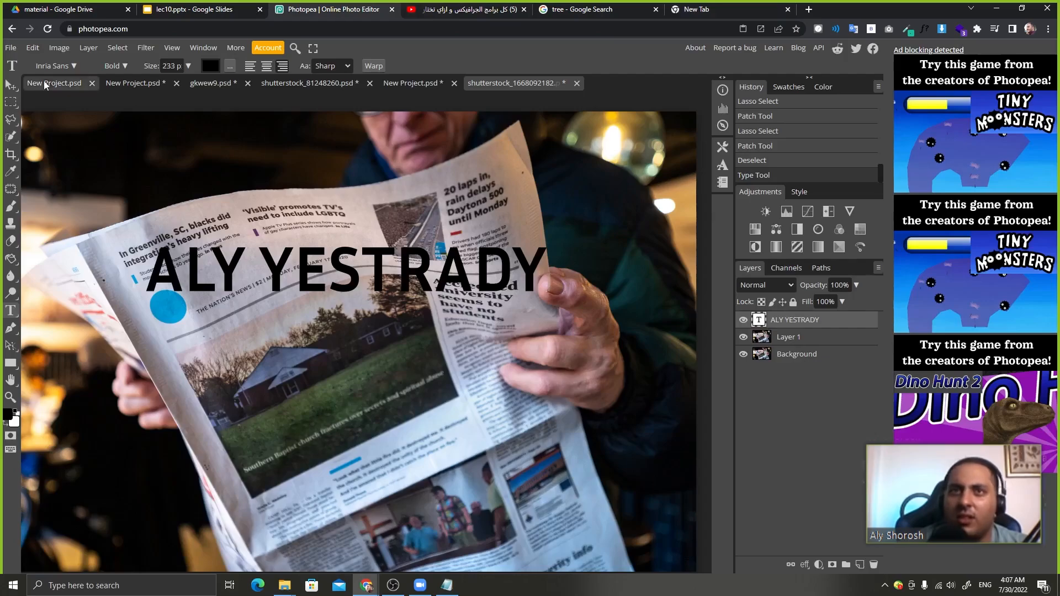
Free-transform the ALY YESTRADY text, shifting it right and scaling it down to about 70%.
{"action": "left_click", "coordinate": [11, 84]}
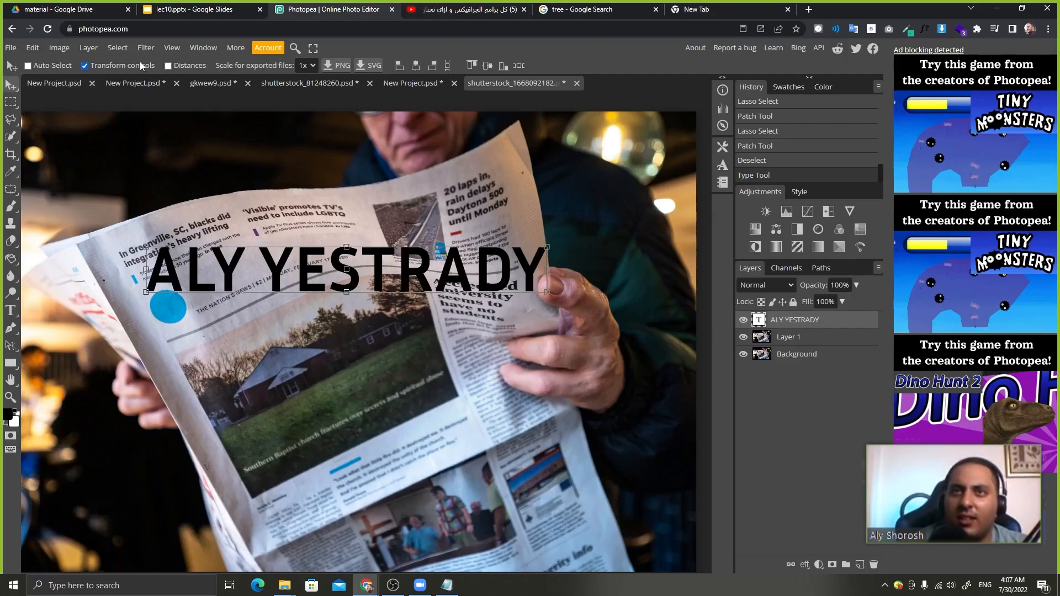
{"action": "left_click", "coordinate": [32, 48]}
{"action": "left_click", "coordinate": [52, 300]}
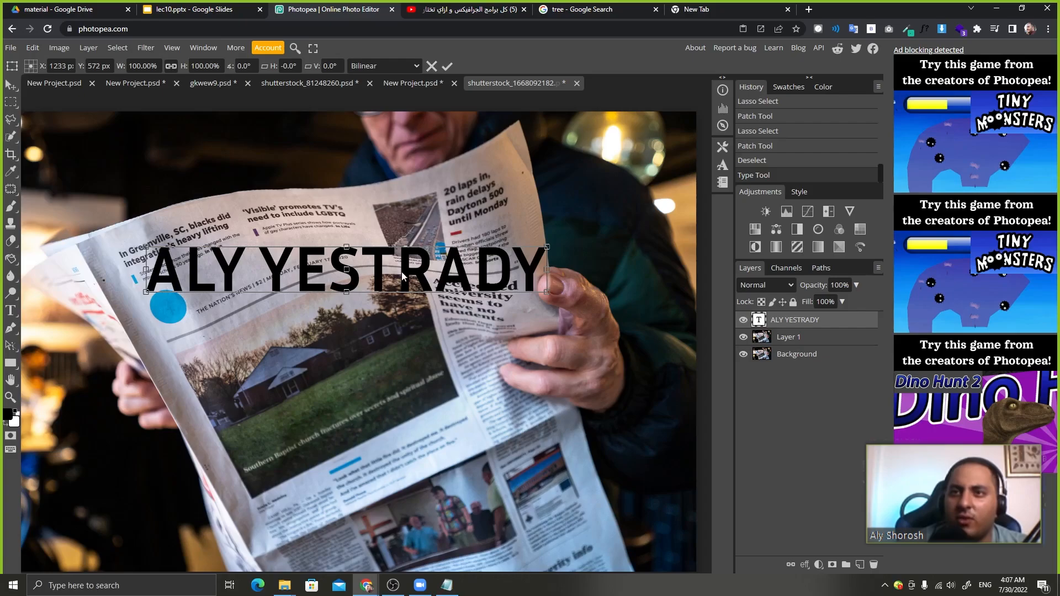
{"action": "left_click_drag", "start_coordinate": [401, 271], "coordinate": [428, 272]}
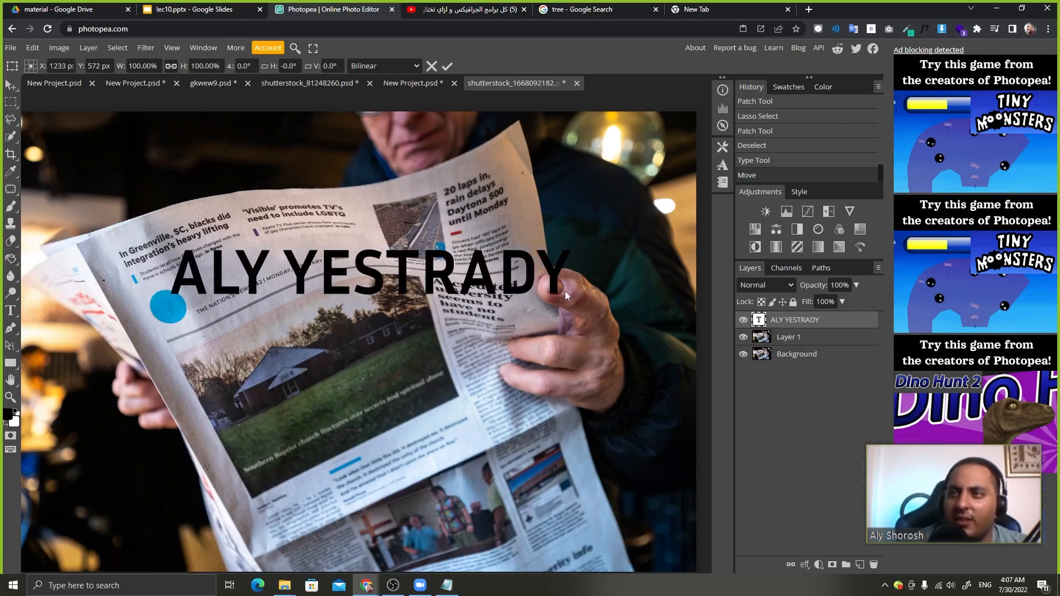
{"action": "left_click", "coordinate": [32, 48]}
{"action": "left_click", "coordinate": [64, 303]}
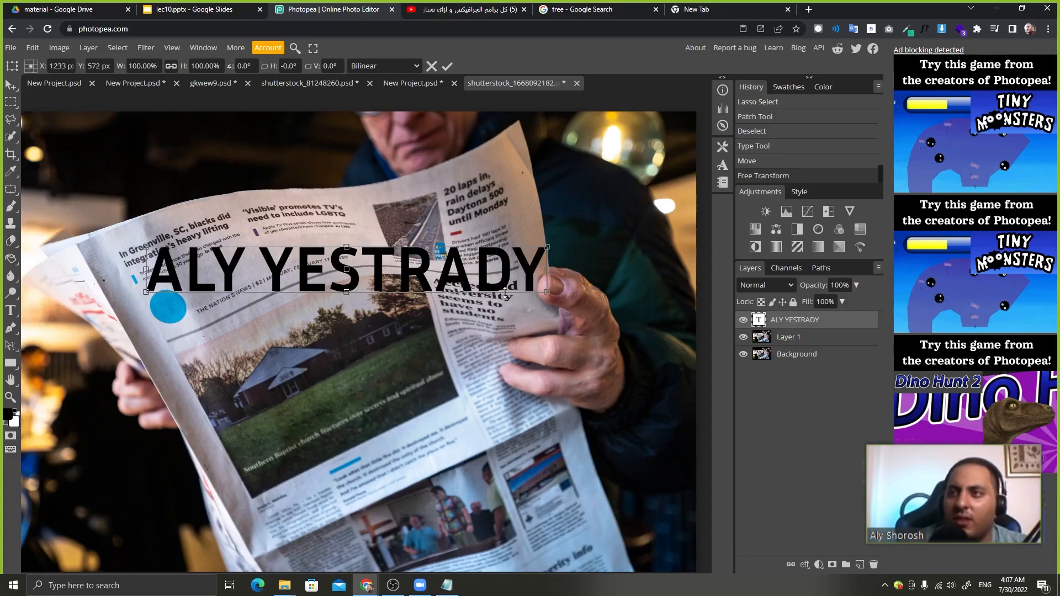
{"action": "left_click_drag", "start_coordinate": [548, 292], "coordinate": [489, 285]}
{"action": "left_click_drag", "start_coordinate": [425, 283], "coordinate": [434, 283]}
Tilt the text to -18°, fit it onto the masthead at 48.16%, commit, and duplicate the layer.
{"action": "left_click_drag", "start_coordinate": [423, 264], "coordinate": [398, 264]}
{"action": "left_click_drag", "start_coordinate": [474, 291], "coordinate": [473, 243]}
{"action": "left_click_drag", "start_coordinate": [395, 249], "coordinate": [367, 218]}
{"action": "left_click_drag", "start_coordinate": [457, 211], "coordinate": [375, 241]}
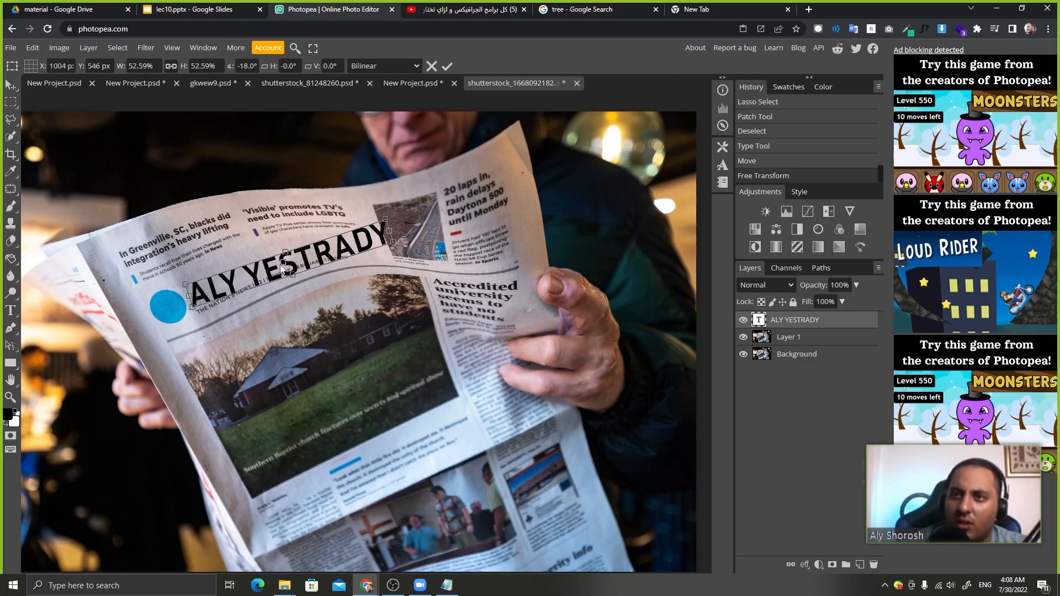
{"action": "left_click_drag", "start_coordinate": [282, 267], "coordinate": [281, 262]}
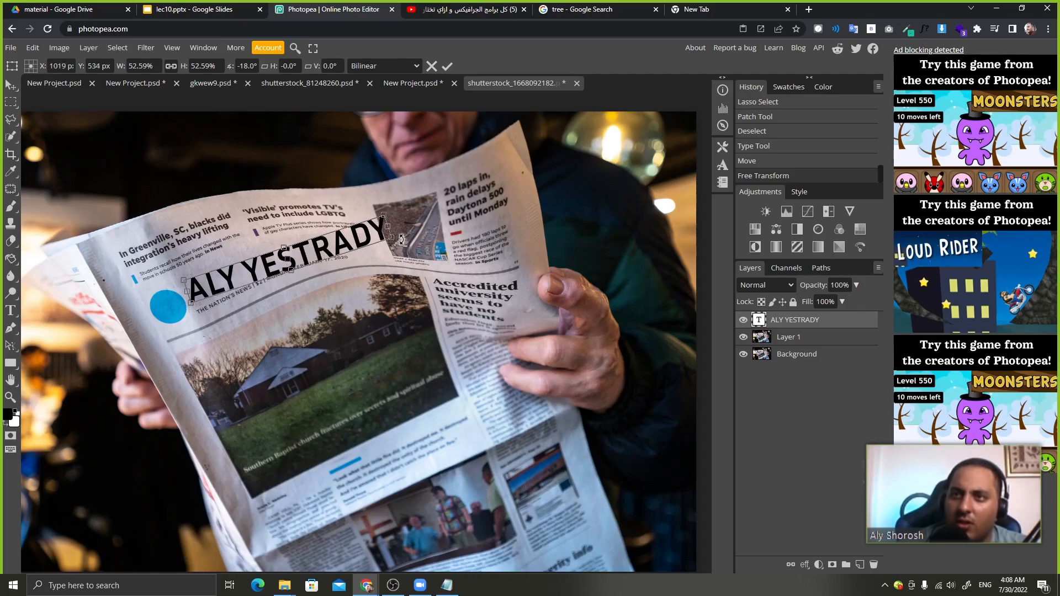
{"action": "left_click_drag", "start_coordinate": [401, 239], "coordinate": [363, 239]}
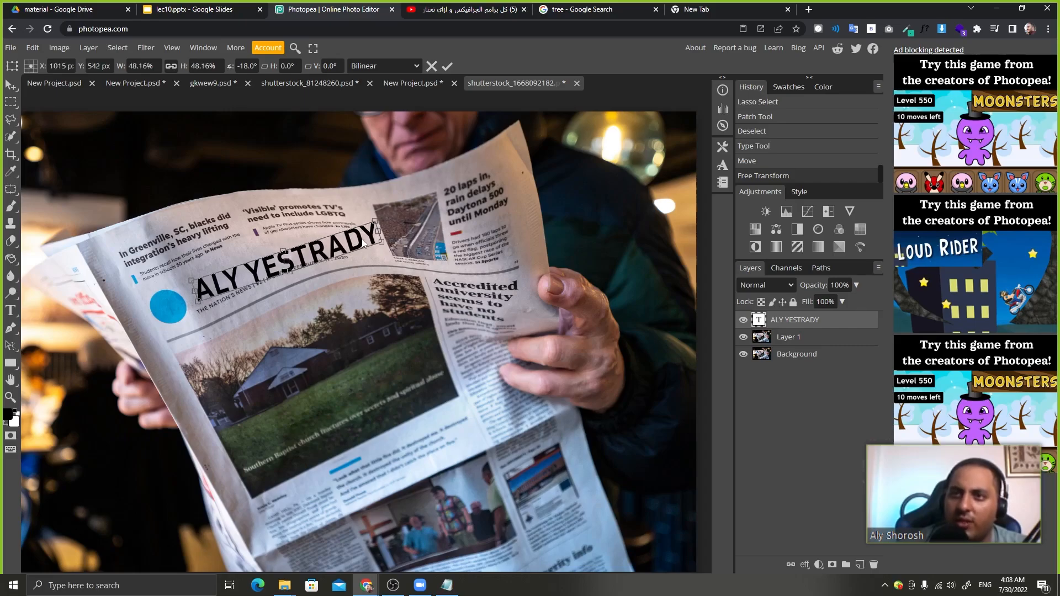
{"action": "right_click", "coordinate": [363, 243]}
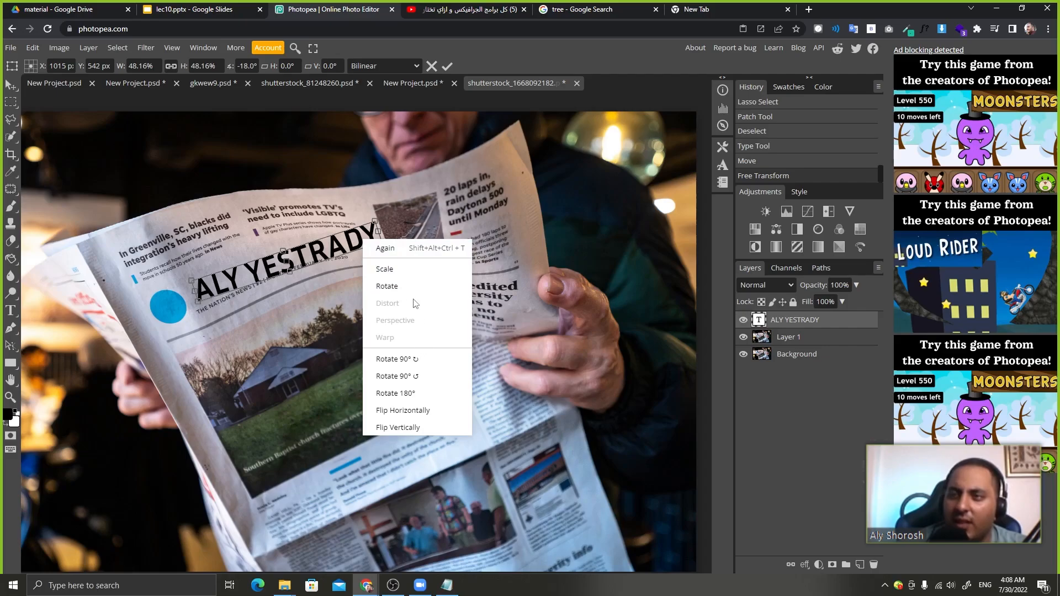
{"action": "left_click", "coordinate": [447, 66]}
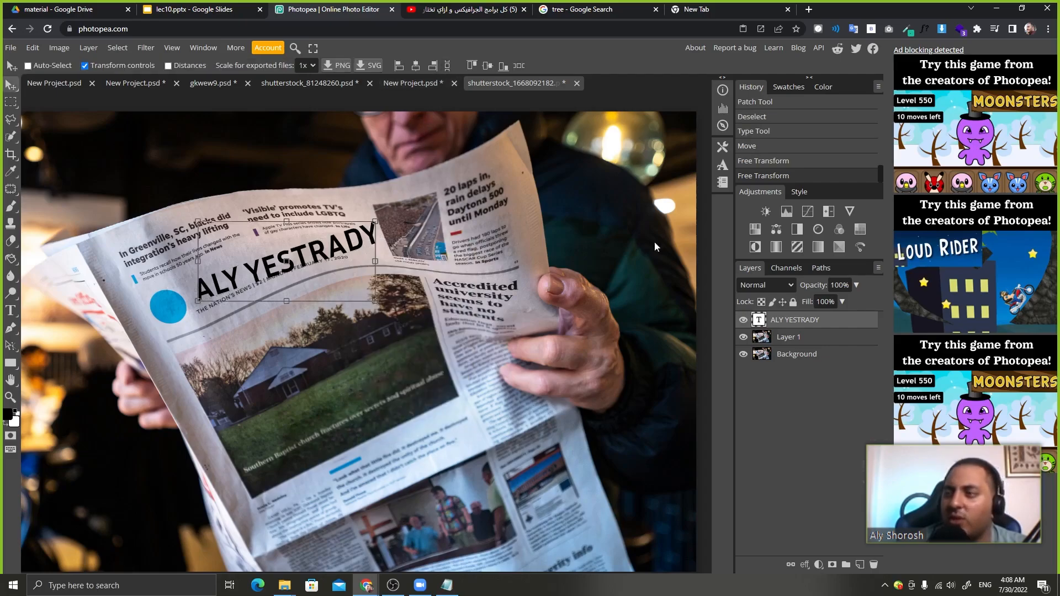
{"action": "left_click_drag", "start_coordinate": [848, 320], "coordinate": [859, 564]}
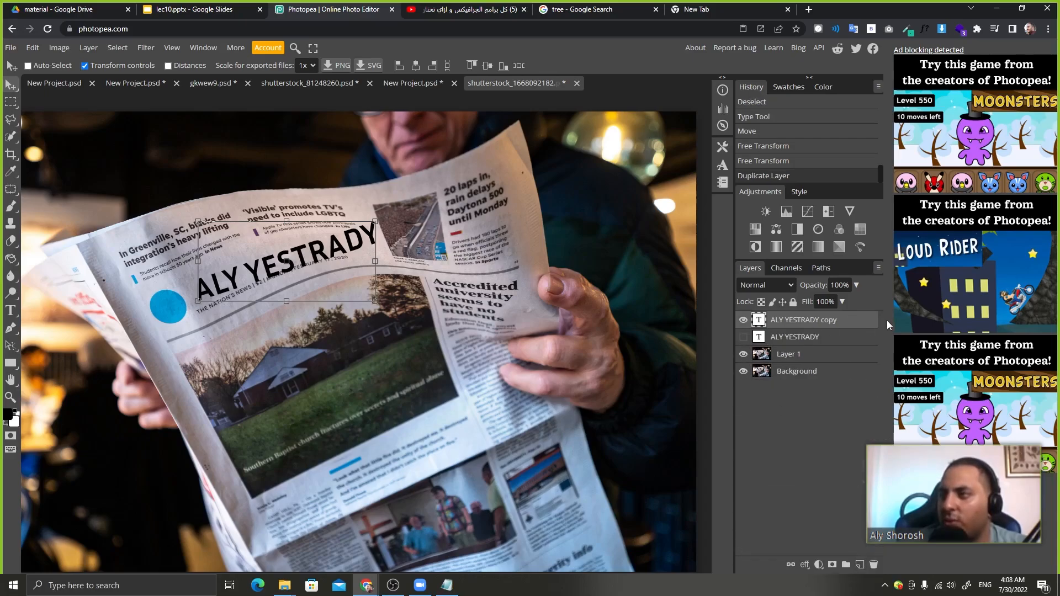
Convert the ALY YESTRADY copy layer to a smart object and nudge it slightly up.
{"action": "right_click", "coordinate": [863, 330]}
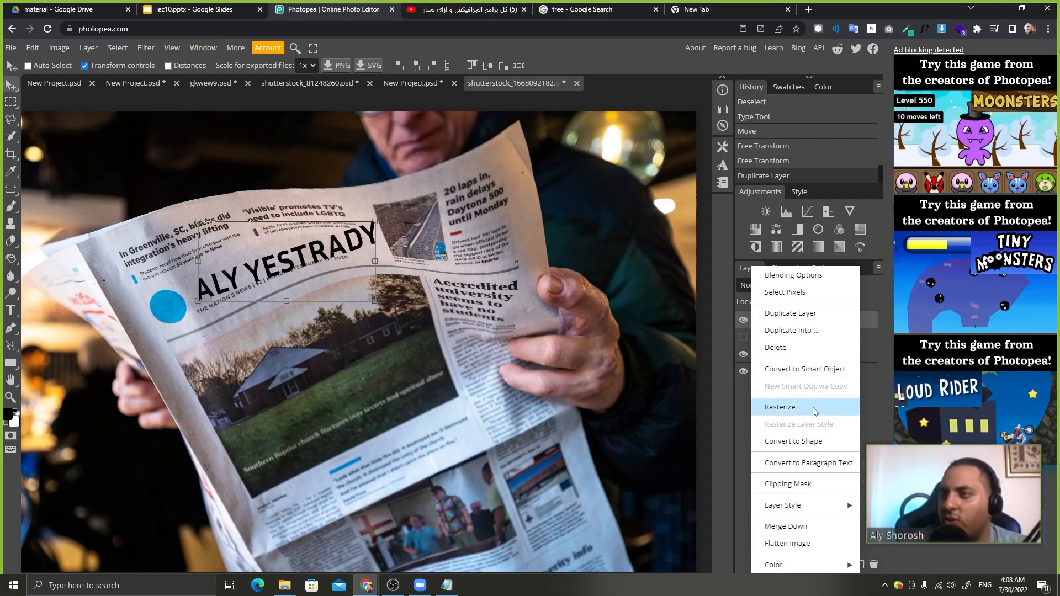
{"action": "left_click", "coordinate": [811, 369]}
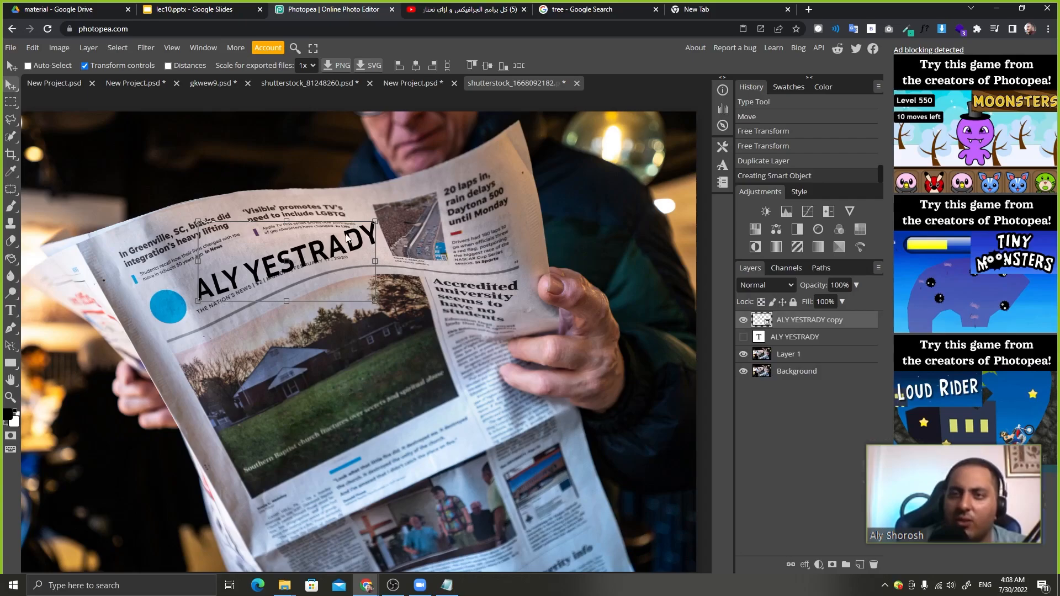
{"action": "left_click_drag", "start_coordinate": [337, 254], "coordinate": [335, 251]}
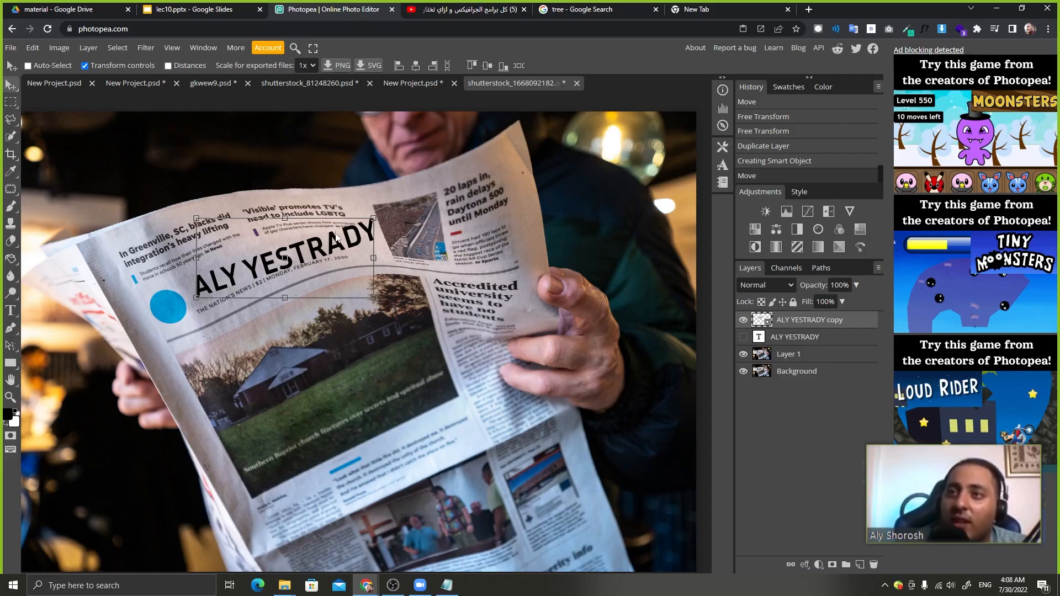
{"action": "scroll", "coordinate": [337, 237], "scroll_direction": "up", "scroll_amount": 3}
Warp the copy, bending the right end down, lifting the middle and stretching ALY leftward.
{"action": "key", "text": "ctrl+t"}
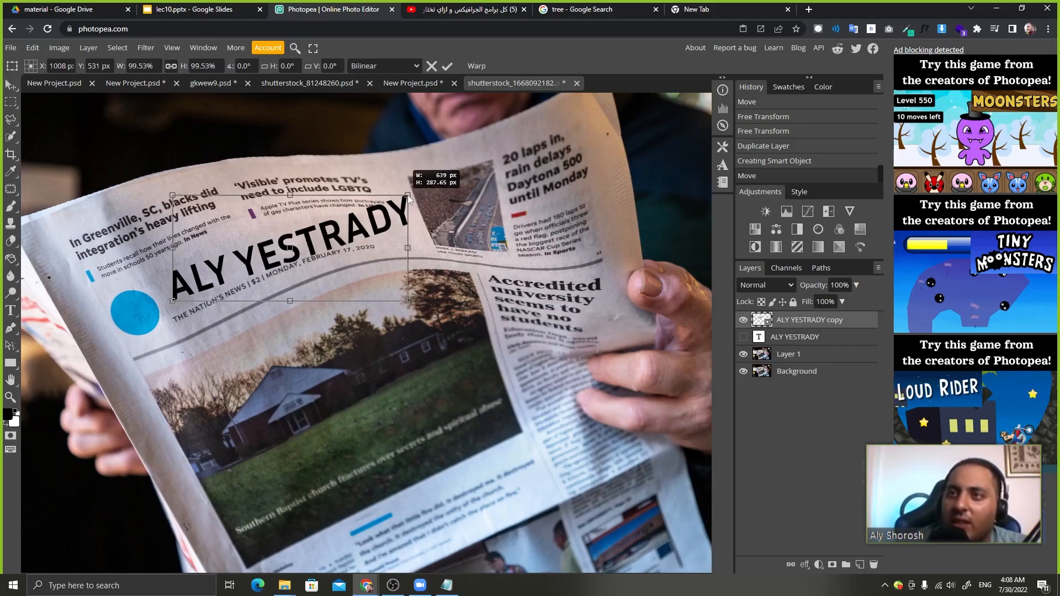
{"action": "left_click_drag", "start_coordinate": [408, 199], "coordinate": [410, 199]}
{"action": "right_click", "coordinate": [410, 196]}
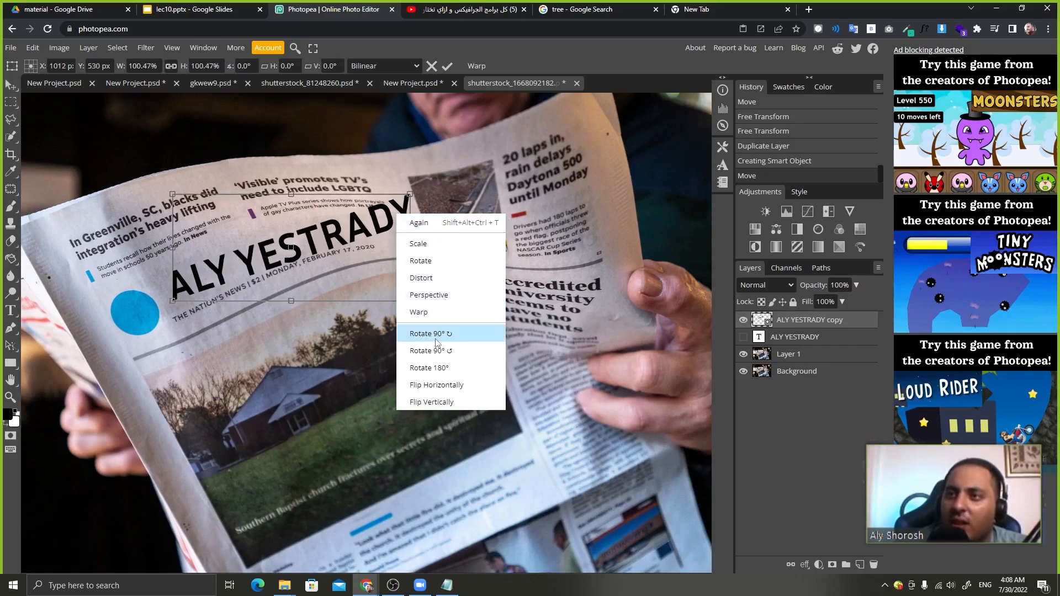
{"action": "left_click", "coordinate": [442, 310]}
{"action": "left_click_drag", "start_coordinate": [411, 196], "coordinate": [399, 239]}
{"action": "left_click_drag", "start_coordinate": [332, 230], "coordinate": [322, 192]}
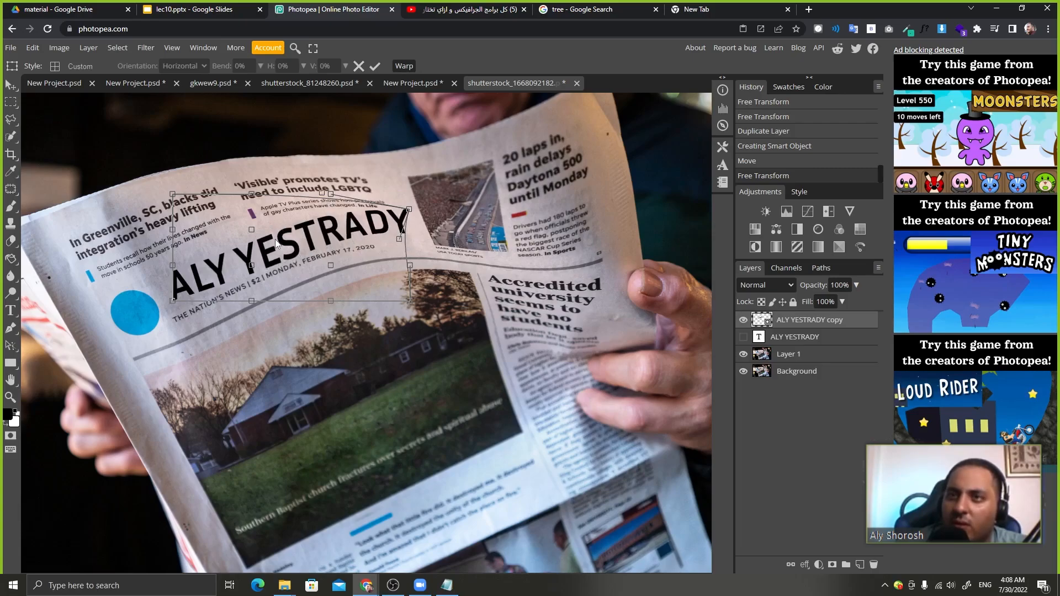
{"action": "left_click_drag", "start_coordinate": [251, 230], "coordinate": [243, 206]}
{"action": "left_click_drag", "start_coordinate": [251, 264], "coordinate": [241, 236]}
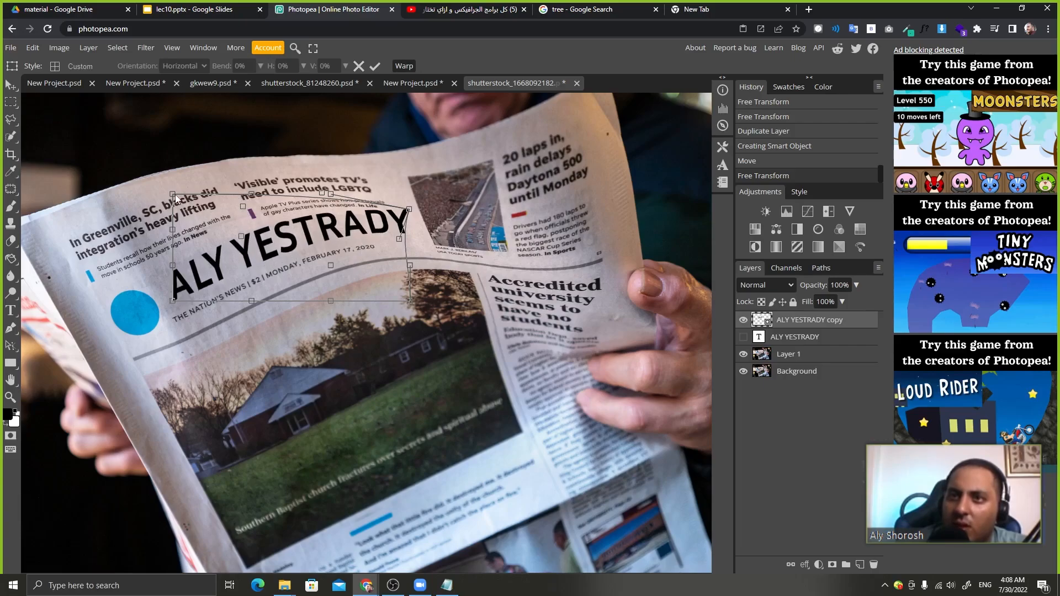
{"action": "left_click_drag", "start_coordinate": [251, 301], "coordinate": [240, 290]}
{"action": "left_click_drag", "start_coordinate": [173, 301], "coordinate": [171, 308]}
{"action": "left_click_drag", "start_coordinate": [174, 268], "coordinate": [153, 263]}
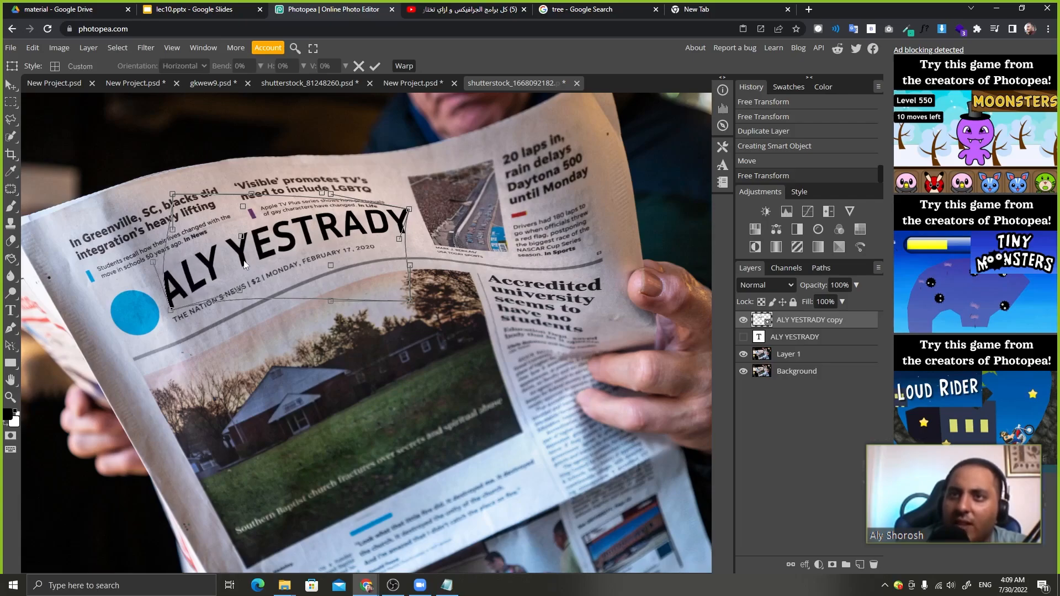
{"action": "left_click_drag", "start_coordinate": [241, 237], "coordinate": [254, 267]}
Refine the warp mesh so the name follows the page's curve, then apply it.
{"action": "left_click_drag", "start_coordinate": [172, 229], "coordinate": [154, 229]}
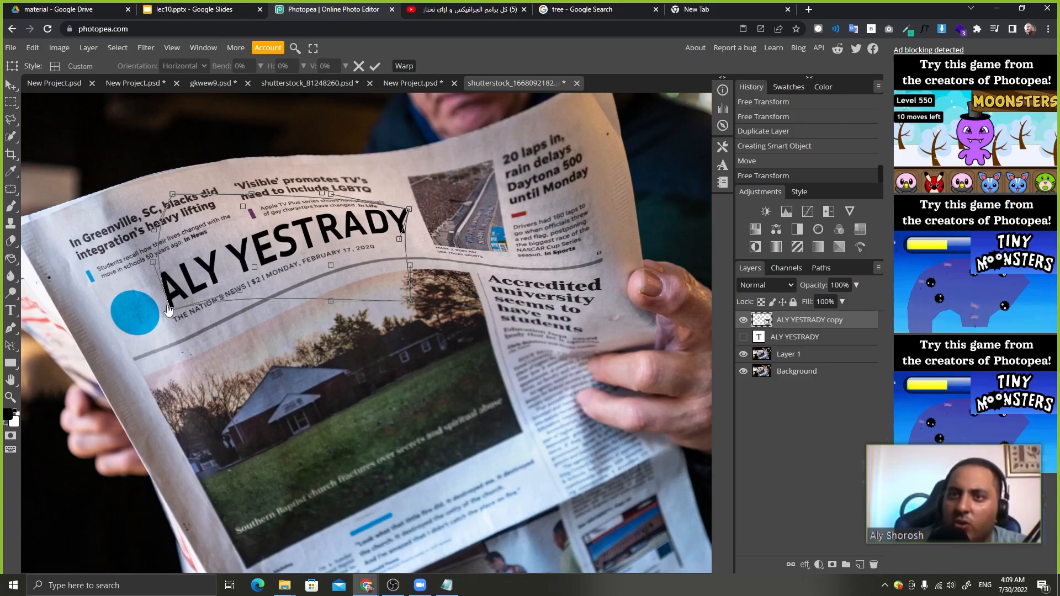
{"action": "left_click_drag", "start_coordinate": [169, 309], "coordinate": [160, 305]}
{"action": "left_click_drag", "start_coordinate": [252, 267], "coordinate": [257, 274]}
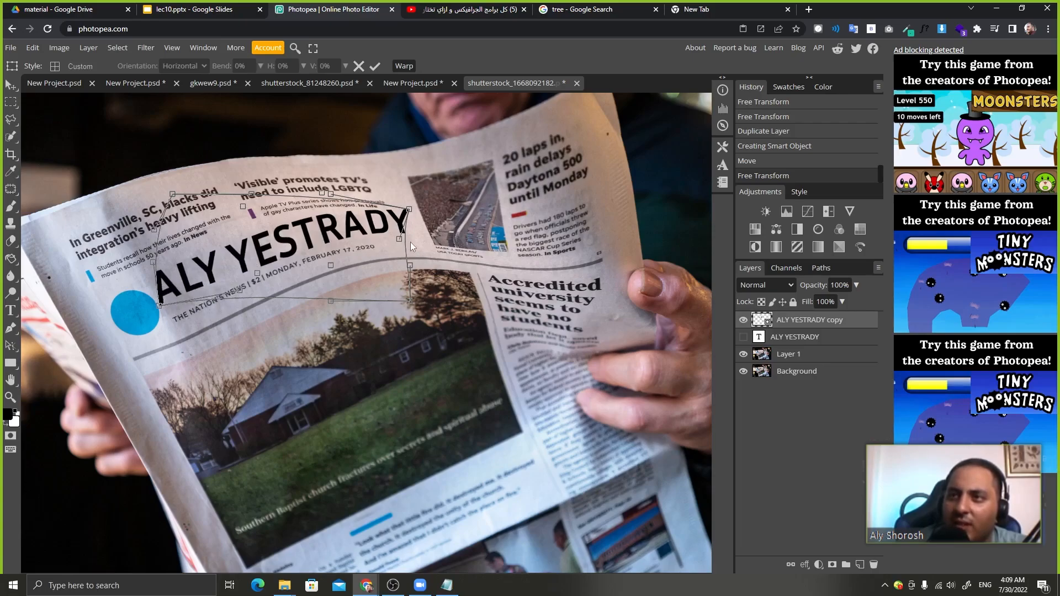
{"action": "left_click_drag", "start_coordinate": [331, 193], "coordinate": [332, 208]}
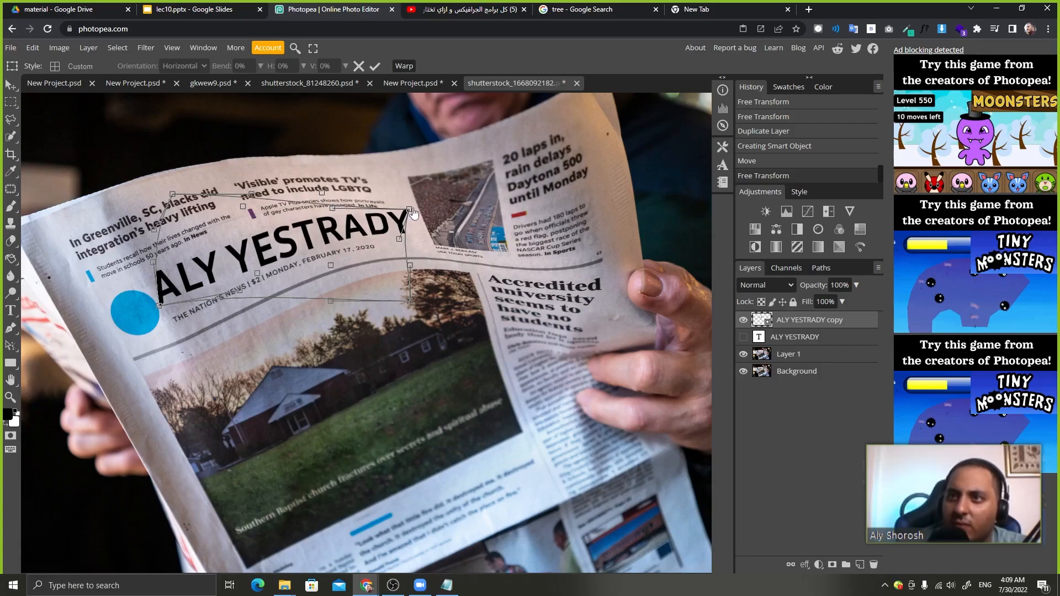
{"action": "left_click_drag", "start_coordinate": [409, 209], "coordinate": [417, 214]}
{"action": "left_click_drag", "start_coordinate": [409, 301], "coordinate": [404, 274]}
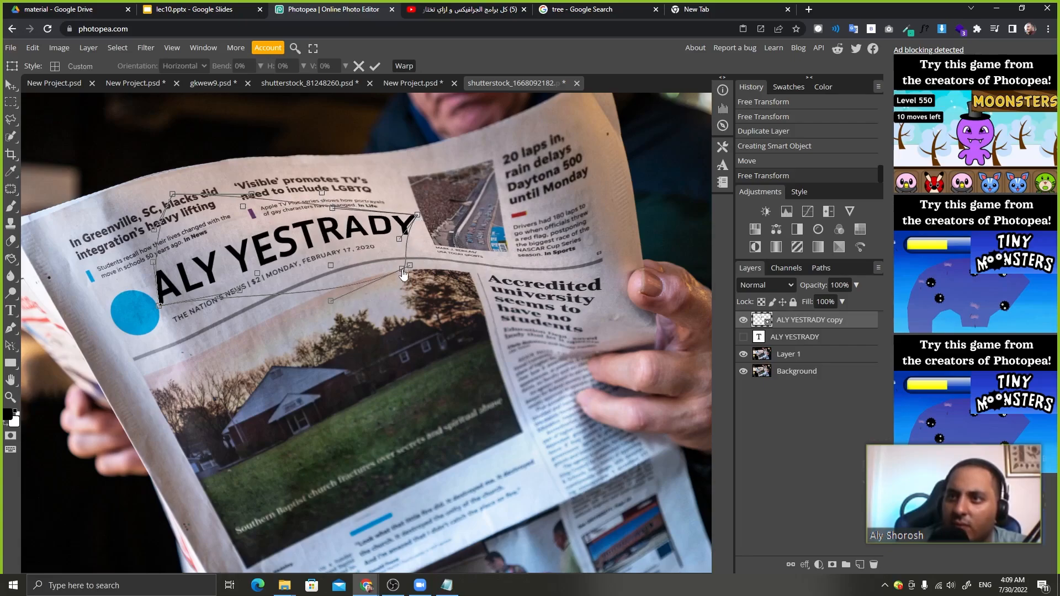
{"action": "left_click_drag", "start_coordinate": [338, 286], "coordinate": [335, 261]}
{"action": "left_click_drag", "start_coordinate": [401, 268], "coordinate": [397, 250]}
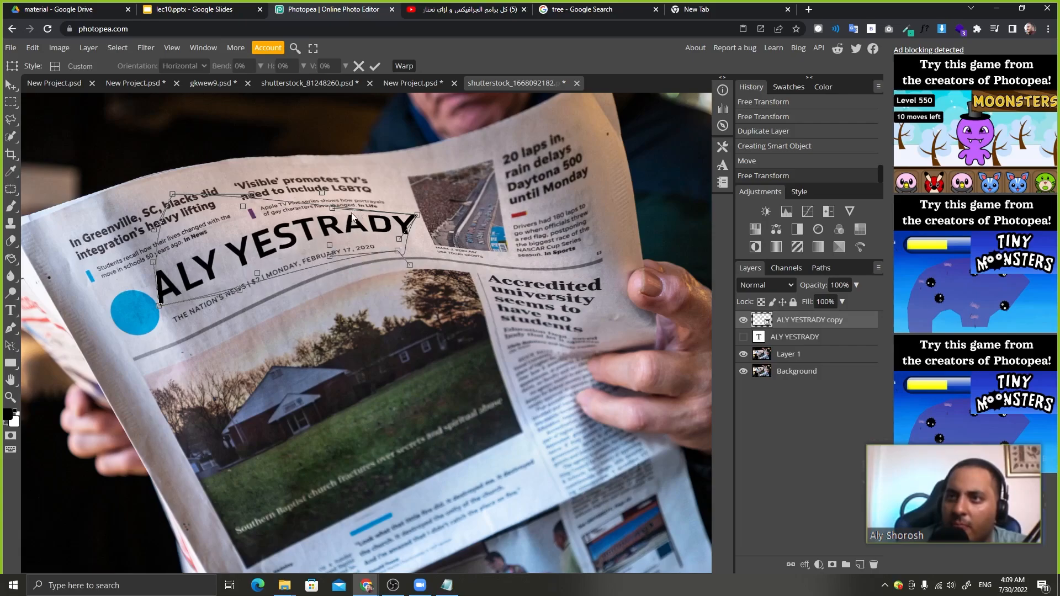
{"action": "left_click_drag", "start_coordinate": [329, 245], "coordinate": [332, 263]}
{"action": "left_click_drag", "start_coordinate": [332, 208], "coordinate": [330, 215]}
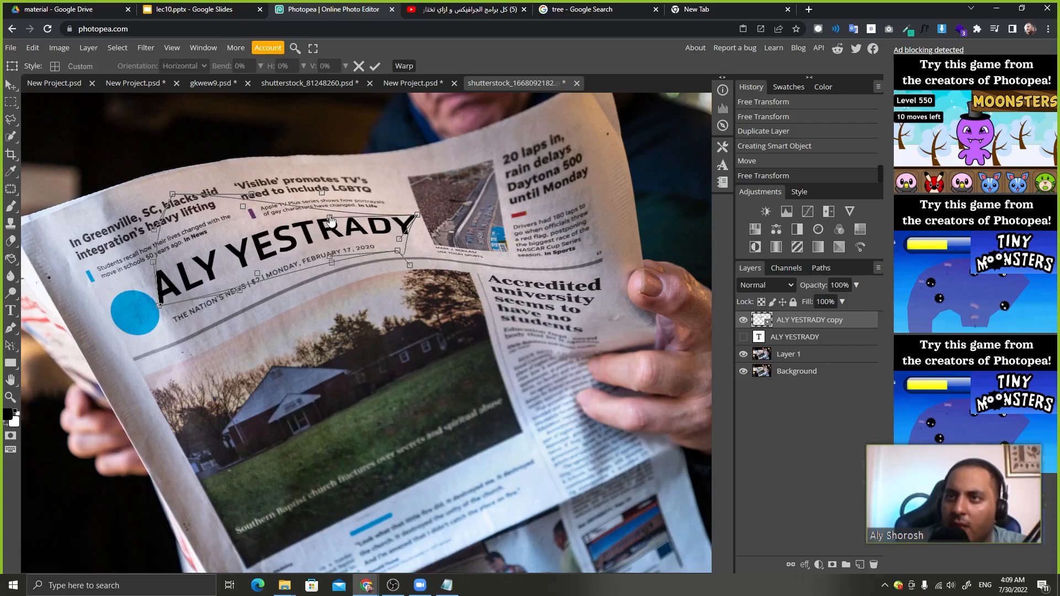
{"action": "key", "text": "Return"}
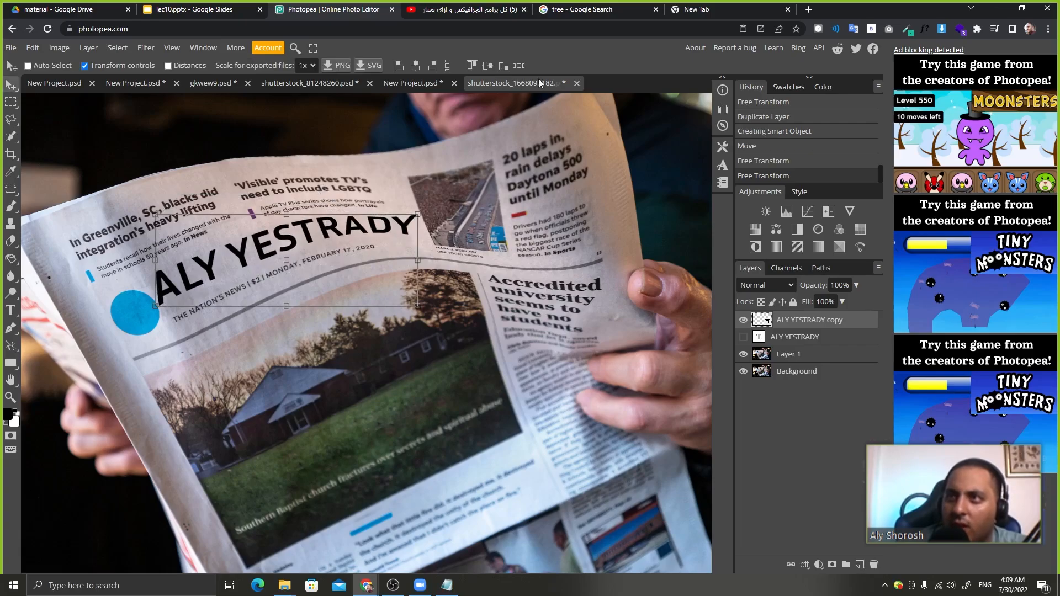
Type 'photopea course' as new text and move it onto the house photo.
{"action": "left_click", "coordinate": [15, 100]}
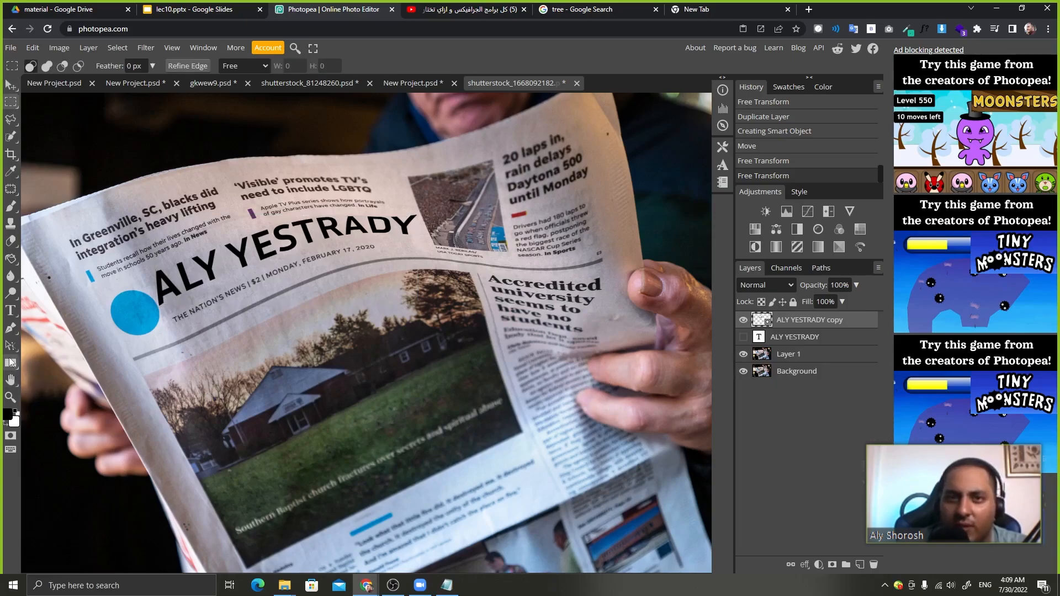
{"action": "left_click", "coordinate": [9, 310]}
{"action": "left_click", "coordinate": [250, 468]}
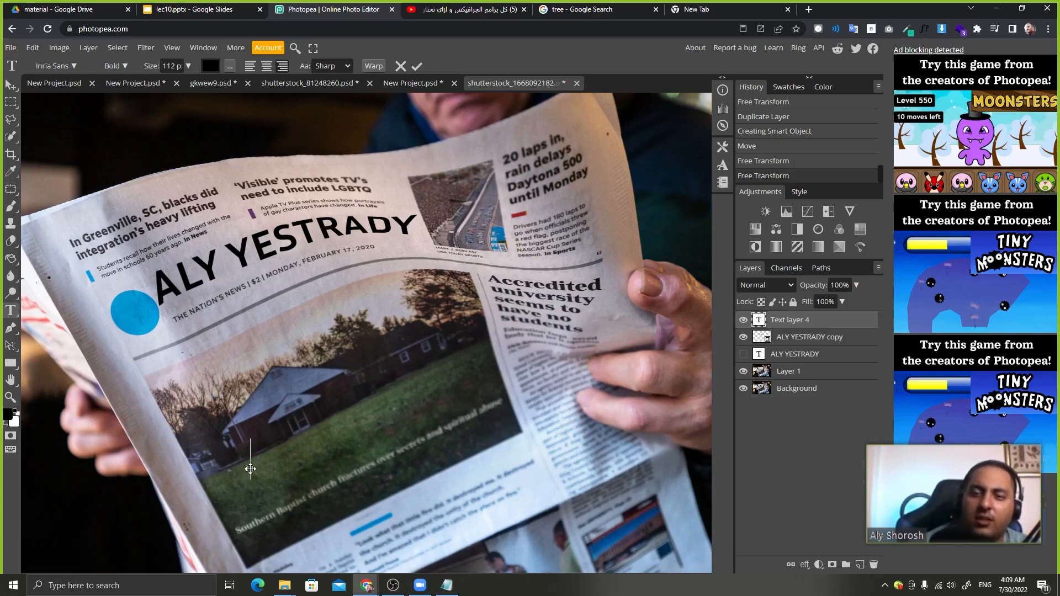
{"action": "type", "text": "photopea"}
{"action": "type", "text": " course"}
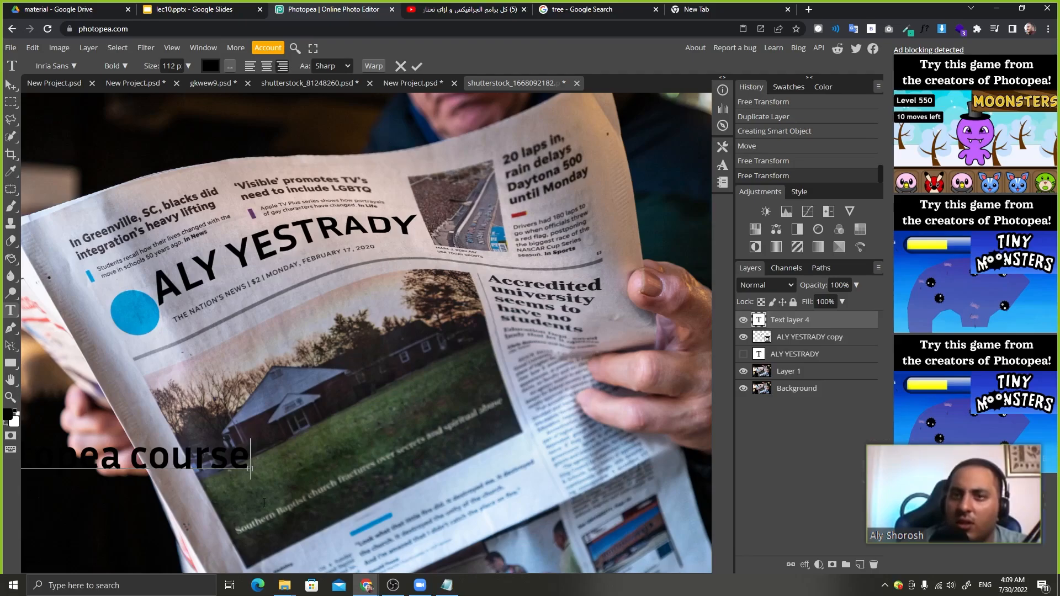
{"action": "left_click_drag", "start_coordinate": [264, 502], "coordinate": [532, 453]}
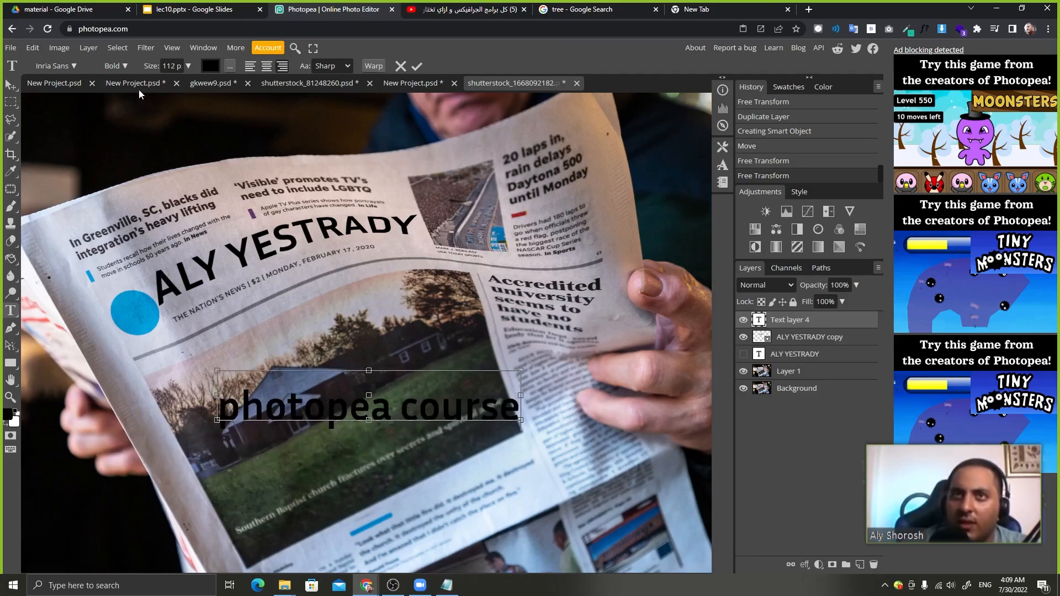
Rotate the text to about -23.5°, then hide it and the ALY YESTRADY copy layer.
{"action": "key", "text": "ctrl+t"}
{"action": "left_click", "coordinate": [325, 9]}
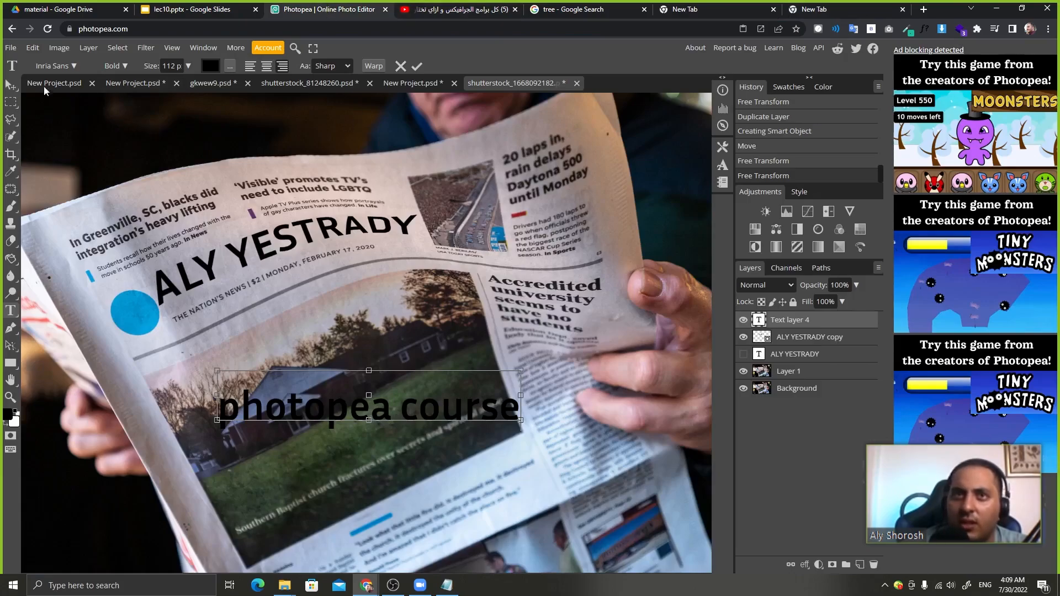
{"action": "left_click", "coordinate": [11, 85]}
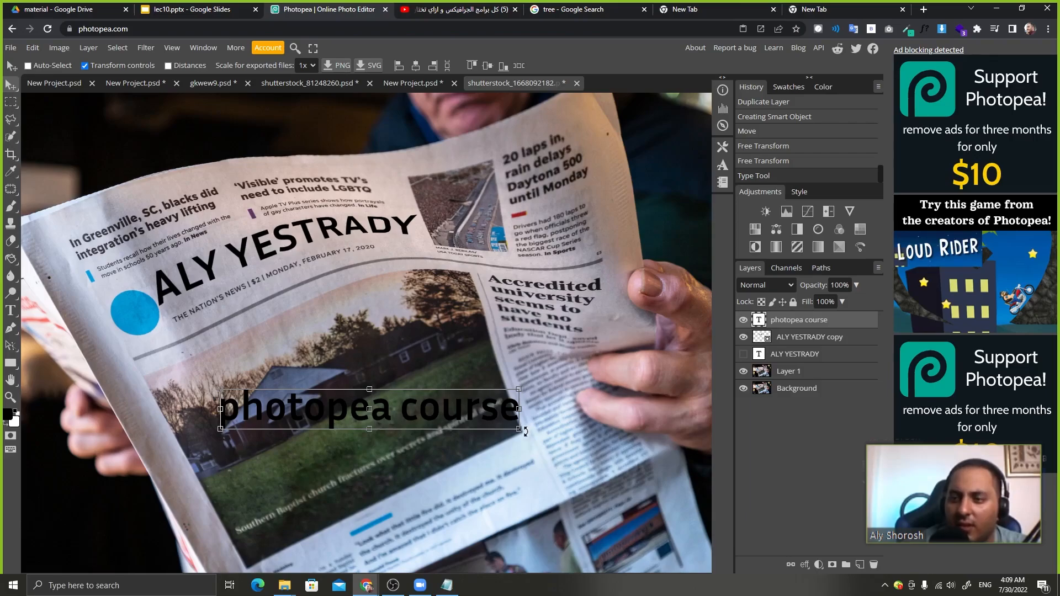
{"action": "left_click_drag", "start_coordinate": [524, 431], "coordinate": [377, 428]}
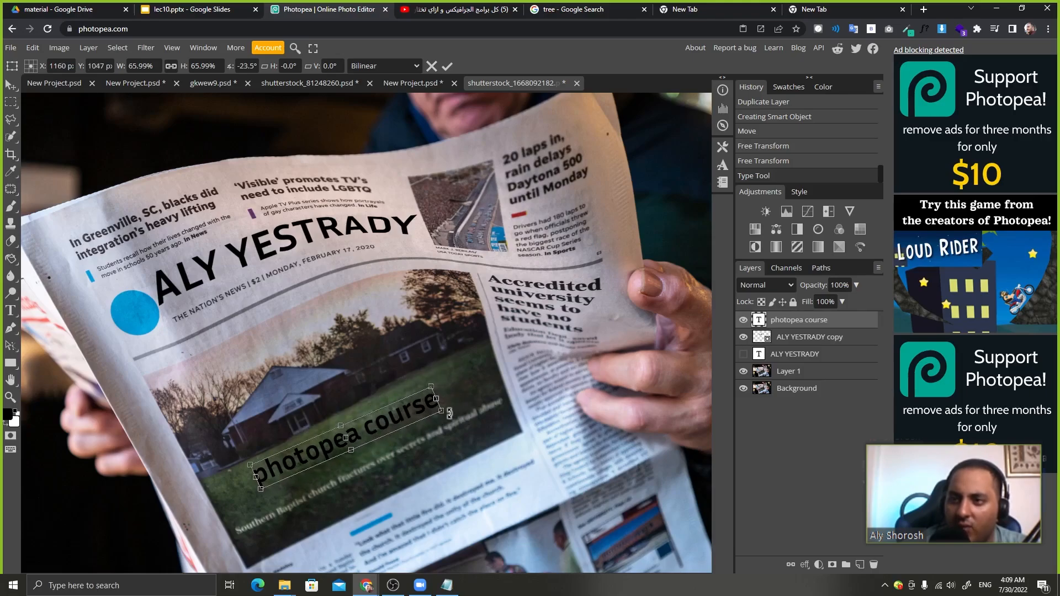
{"action": "left_click", "coordinate": [447, 66]}
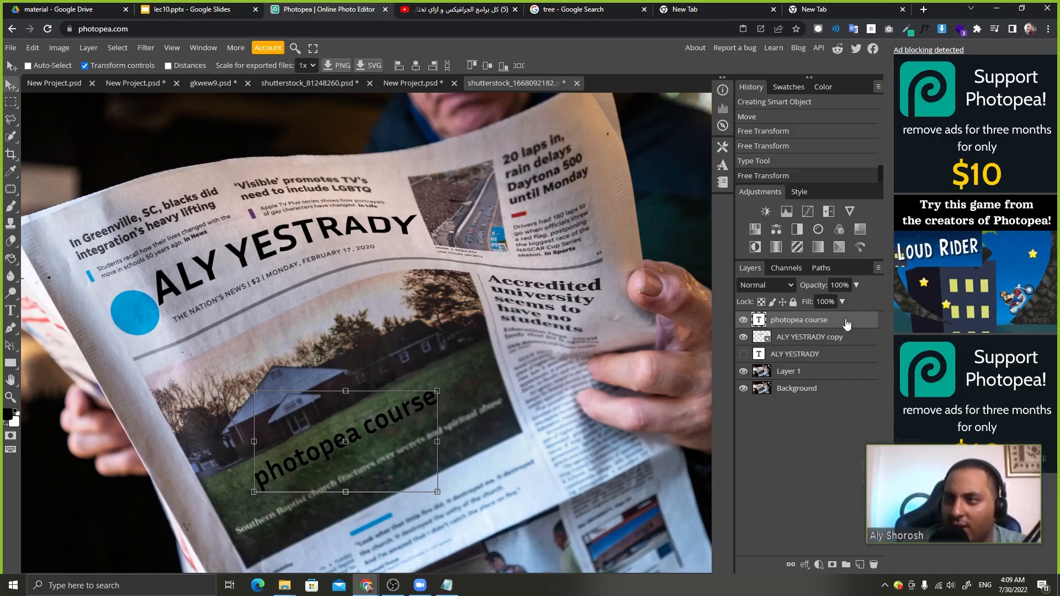
{"action": "left_click", "coordinate": [743, 322]}
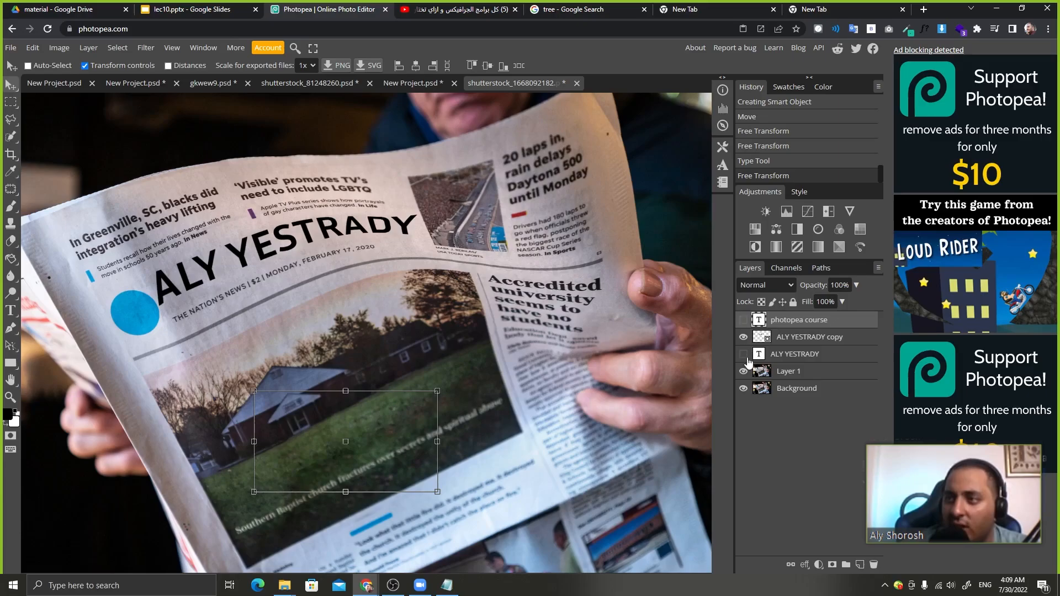
{"action": "left_click", "coordinate": [743, 337]}
Give the ALY YESTRADY copy a Color Overlay sampled from the original masthead, #2e2422.
{"action": "left_click", "coordinate": [742, 370]}
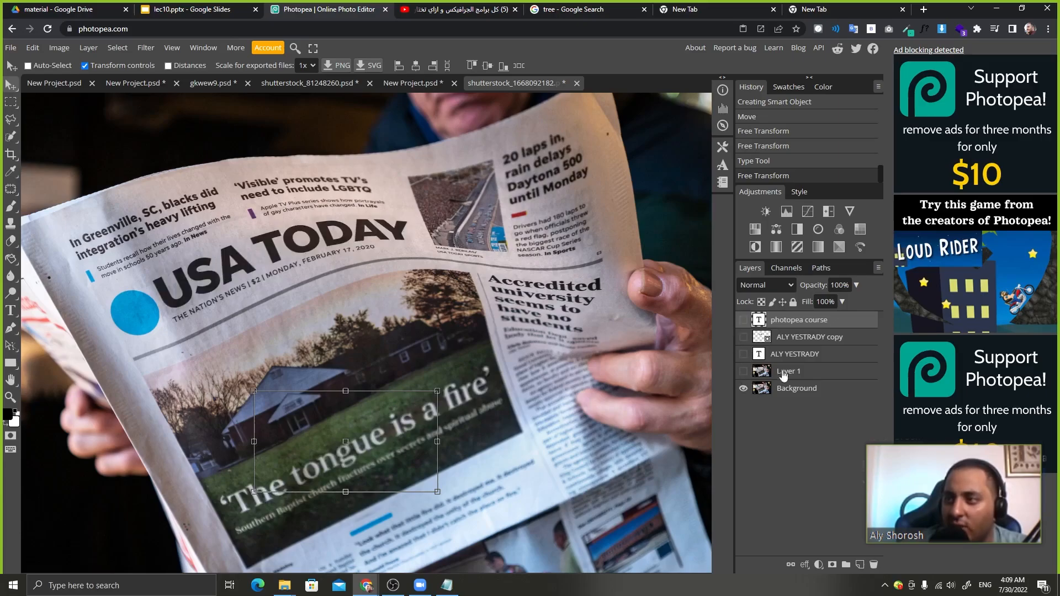
{"action": "double_click", "coordinate": [857, 338]}
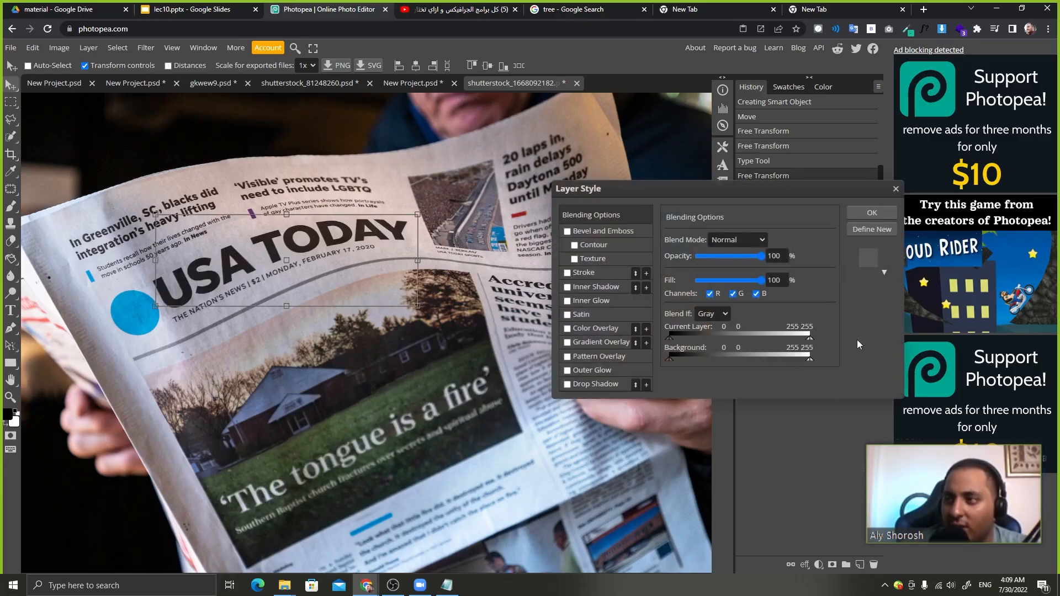
{"action": "left_click", "coordinate": [607, 328]}
{"action": "left_click", "coordinate": [804, 255]}
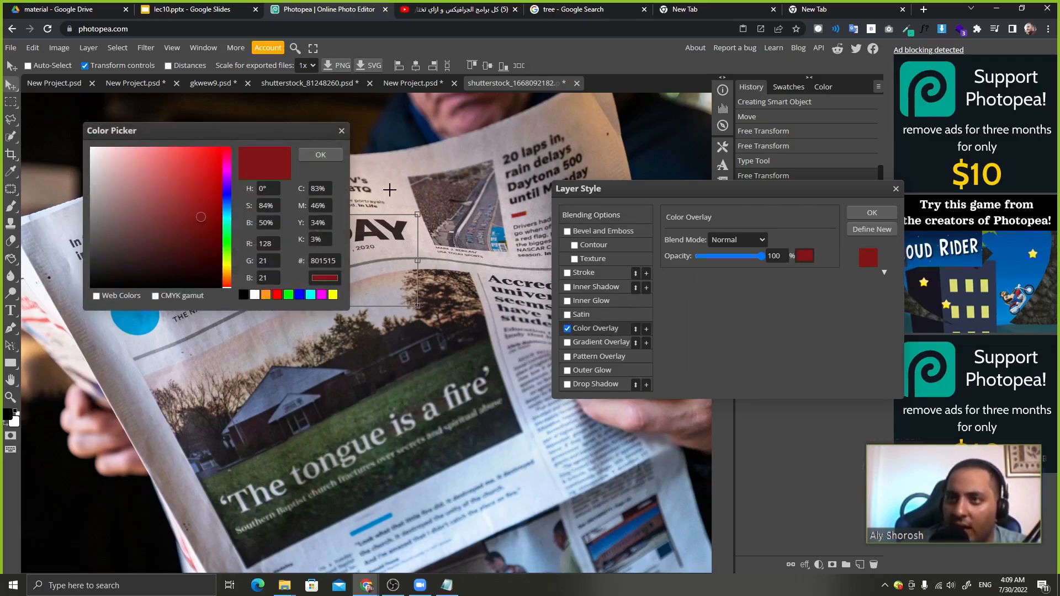
{"action": "left_click", "coordinate": [399, 228]}
{"action": "left_click", "coordinate": [322, 155]}
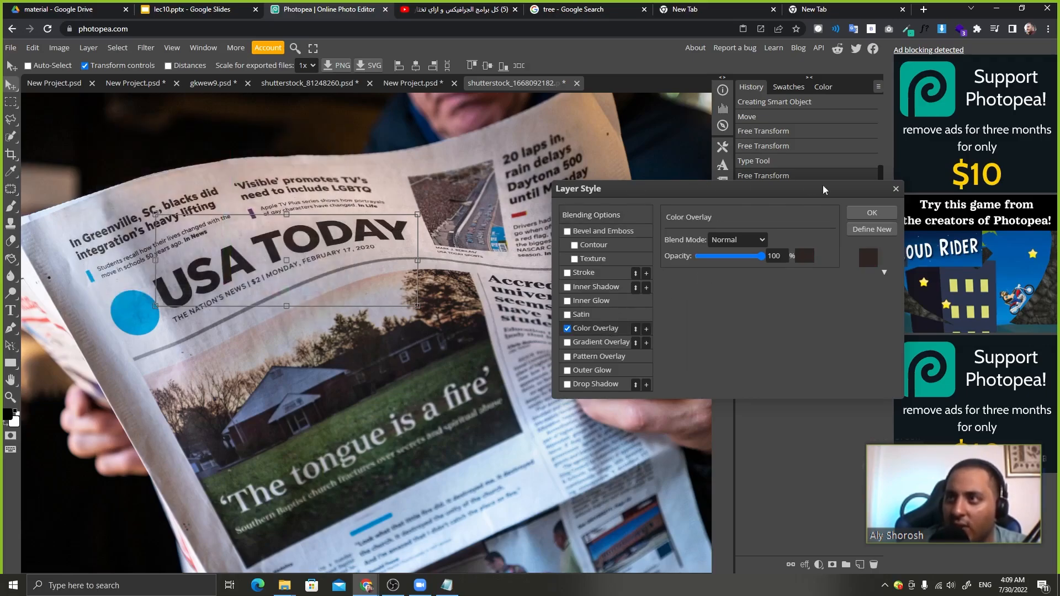
{"action": "left_click", "coordinate": [881, 214]}
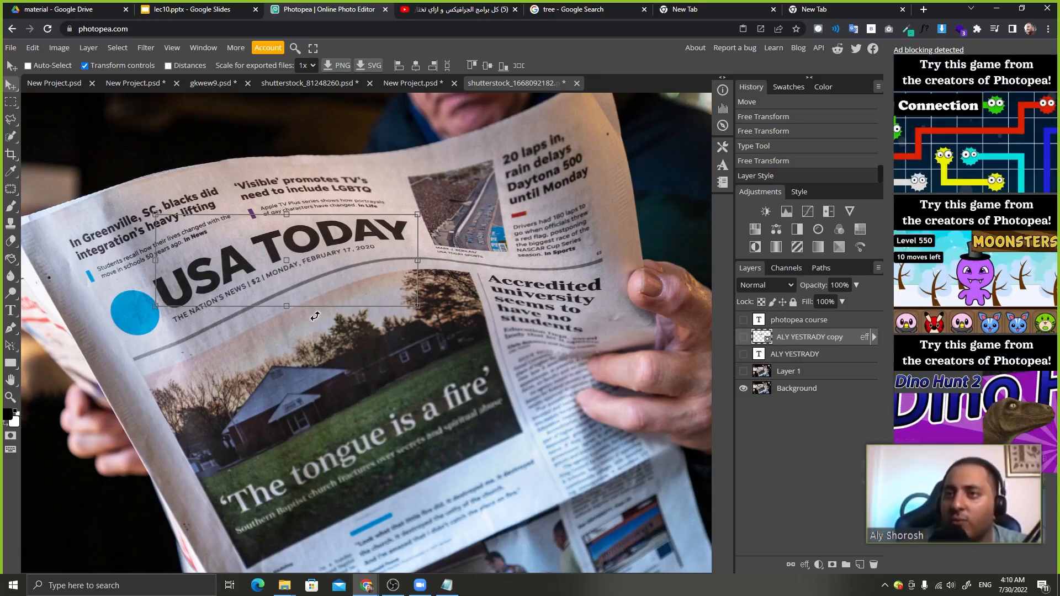
{"action": "left_click", "coordinate": [743, 371]}
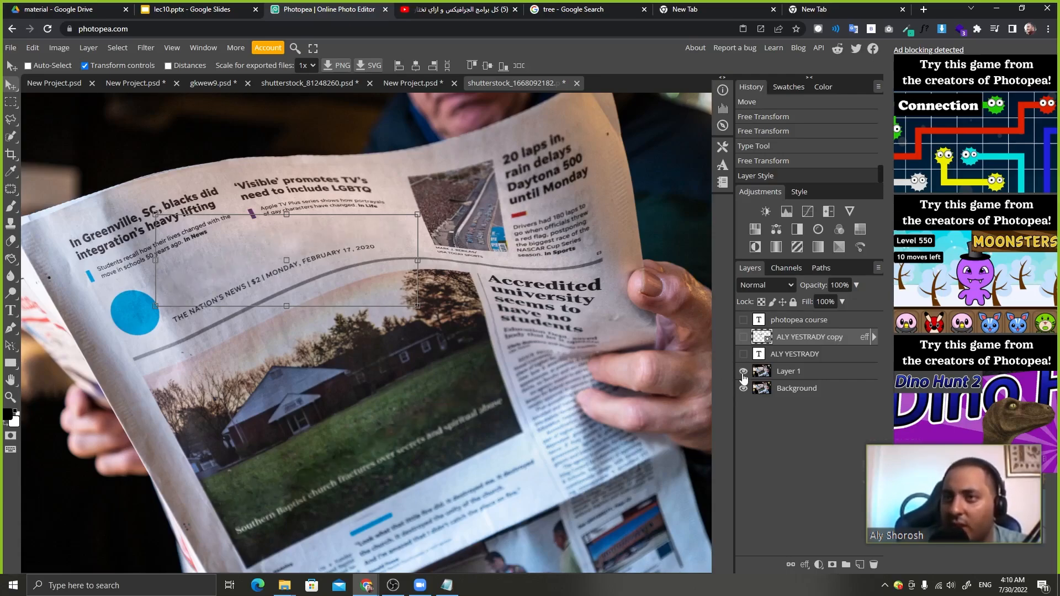
{"action": "left_click", "coordinate": [743, 337]}
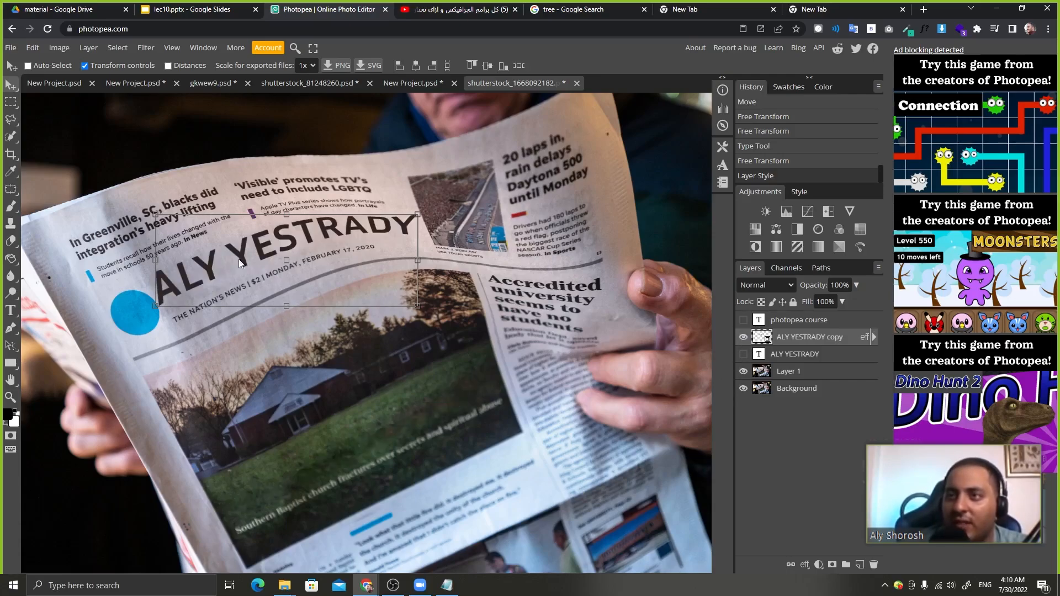
{"action": "left_click_drag", "start_coordinate": [278, 253], "coordinate": [279, 253]}
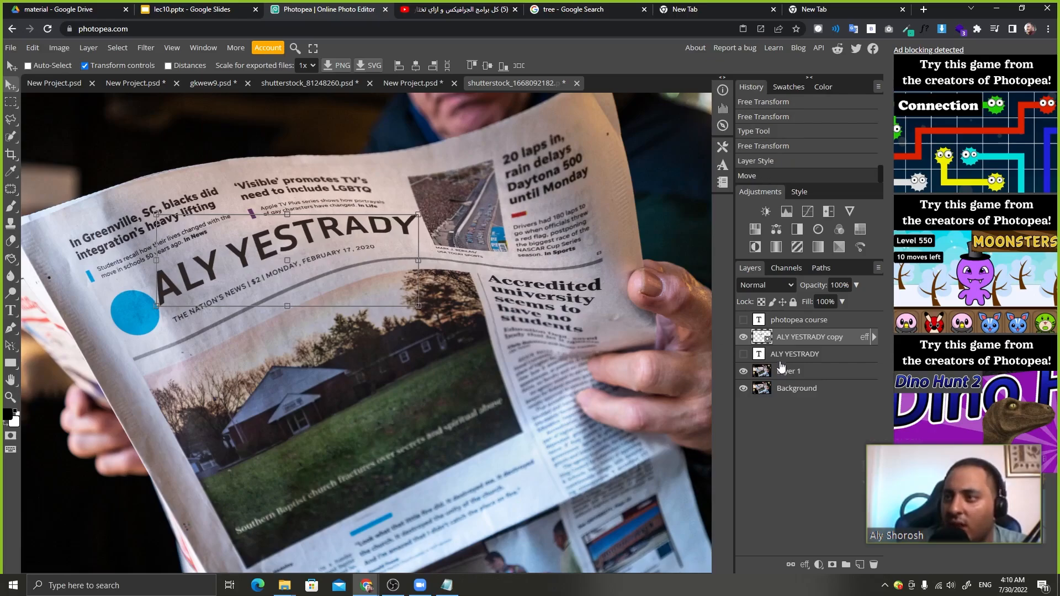
{"action": "left_click", "coordinate": [743, 320]}
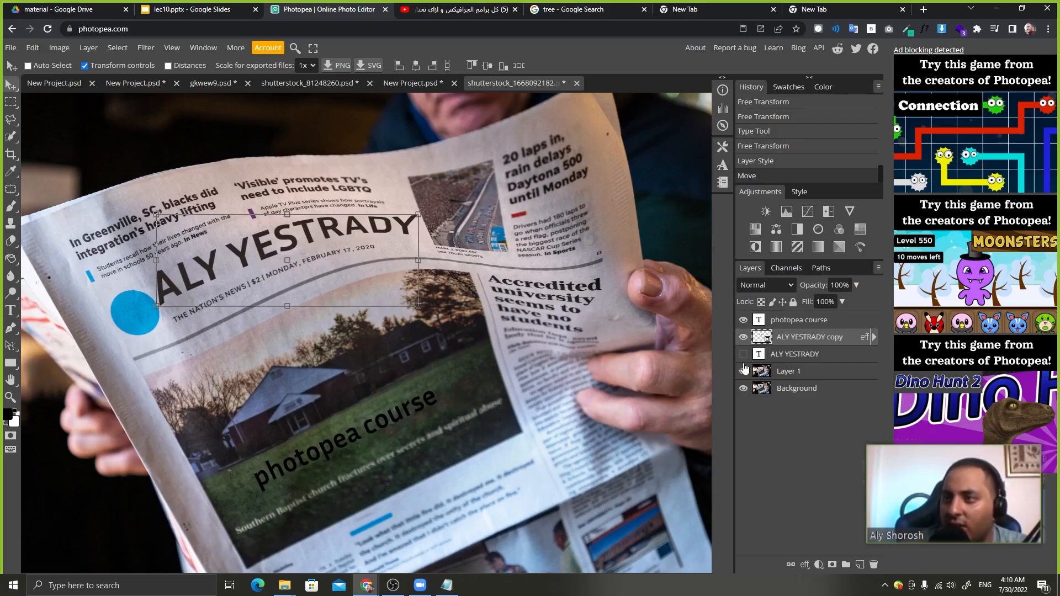
{"action": "left_click", "coordinate": [743, 371]}
Give the photopea course text a light grey-blue #bfc3cf Color Overlay, then show the patch again.
{"action": "double_click", "coordinate": [845, 323]}
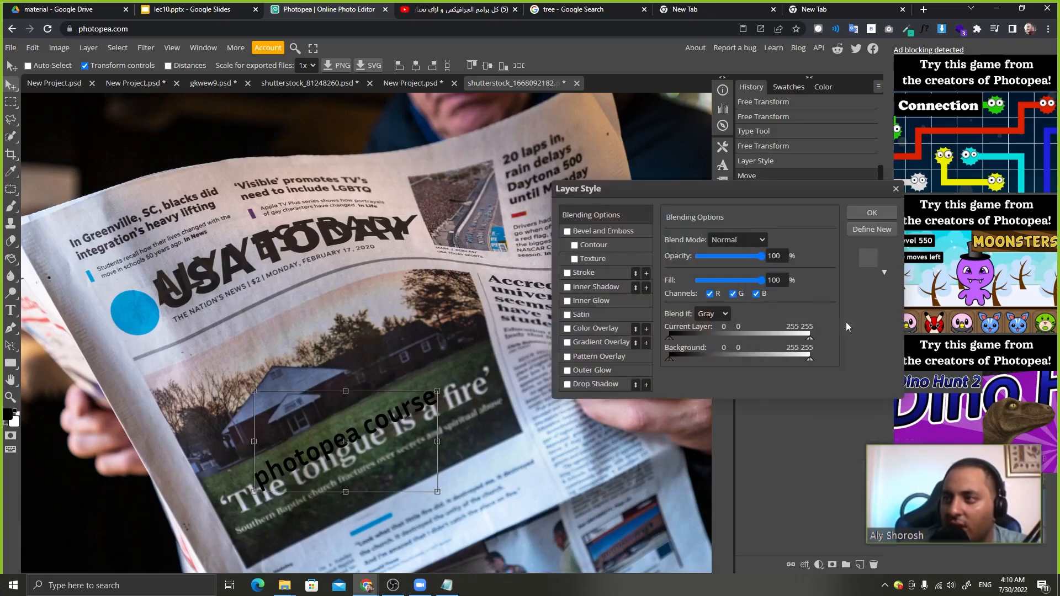
{"action": "left_click", "coordinate": [611, 326]}
{"action": "left_click", "coordinate": [804, 255]}
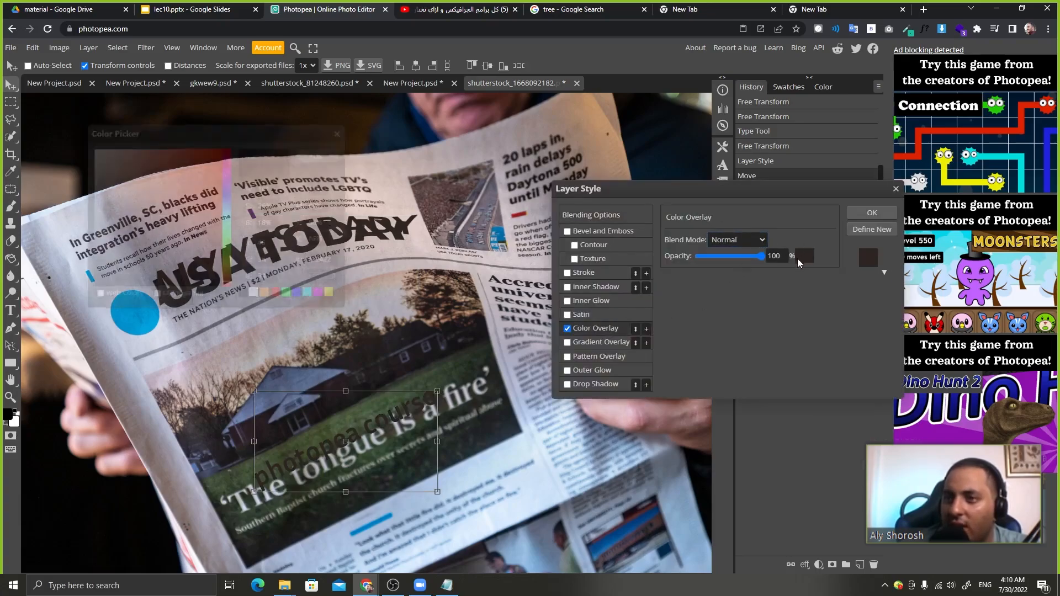
{"action": "left_click", "coordinate": [374, 439]}
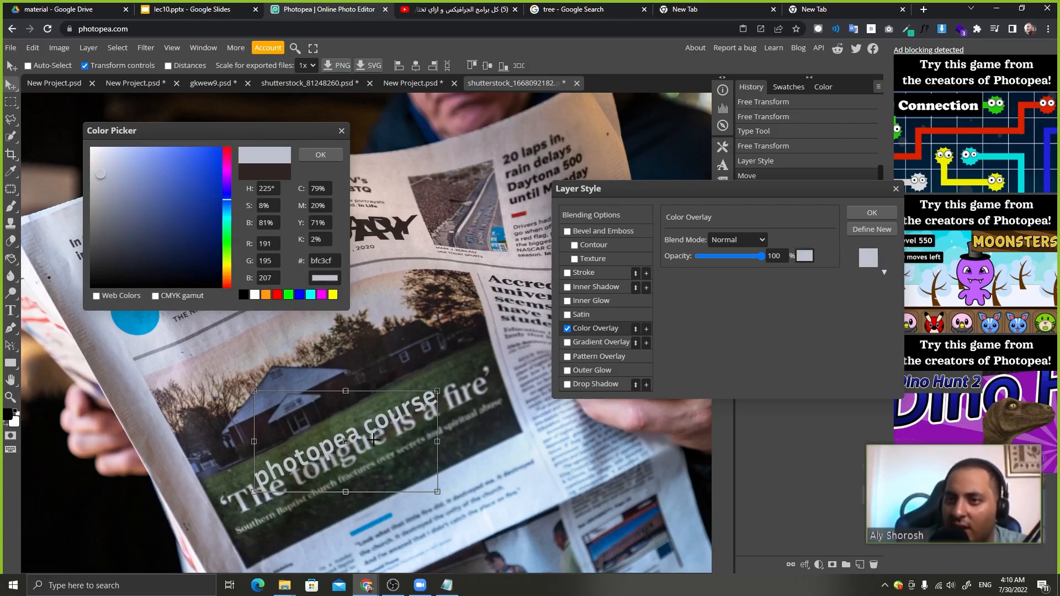
{"action": "left_click", "coordinate": [308, 155]}
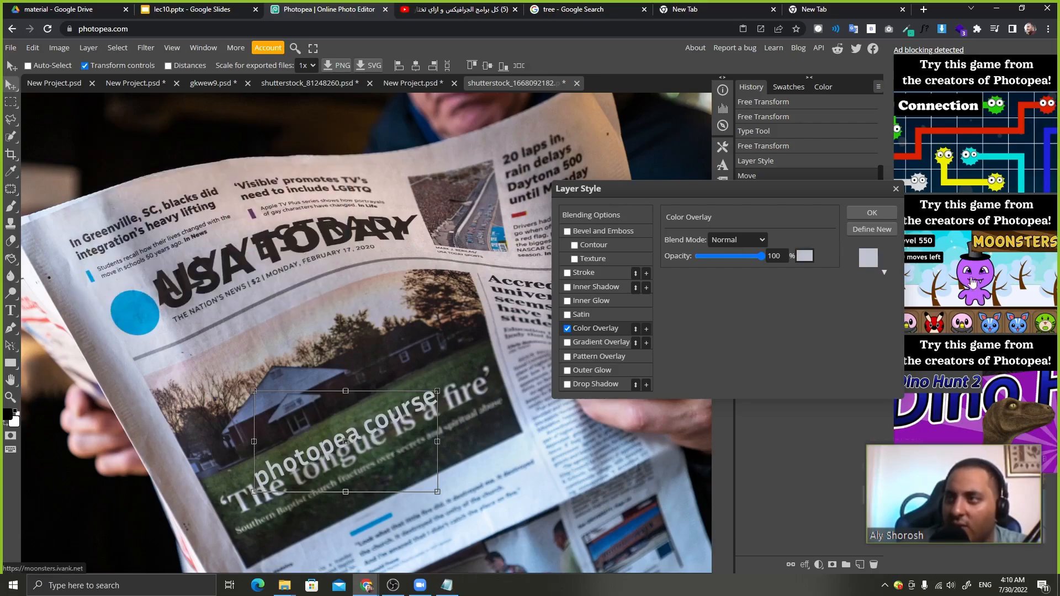
{"action": "left_click", "coordinate": [872, 213]}
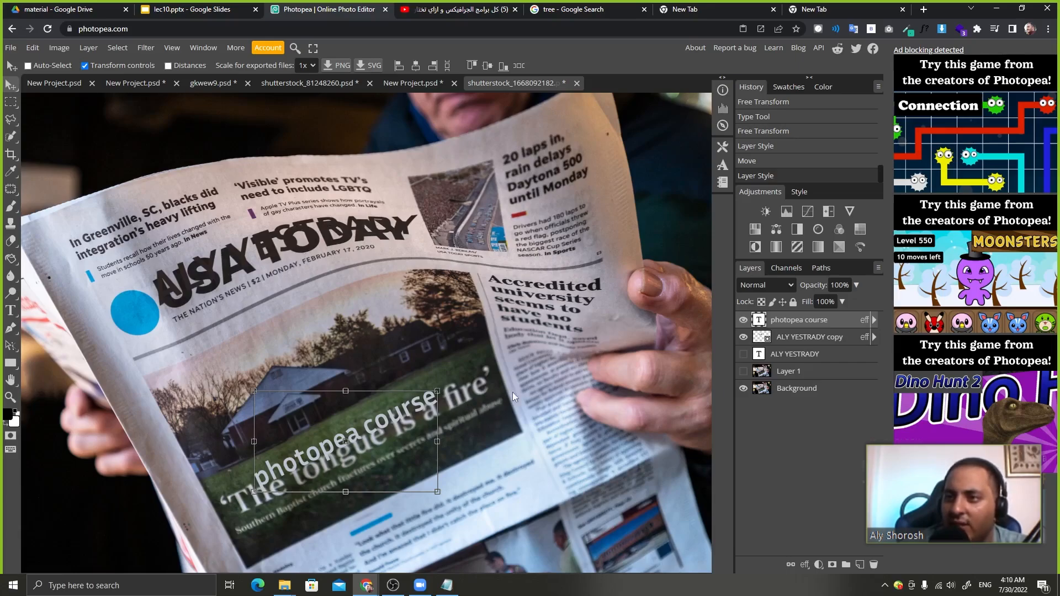
{"action": "left_click", "coordinate": [743, 371]}
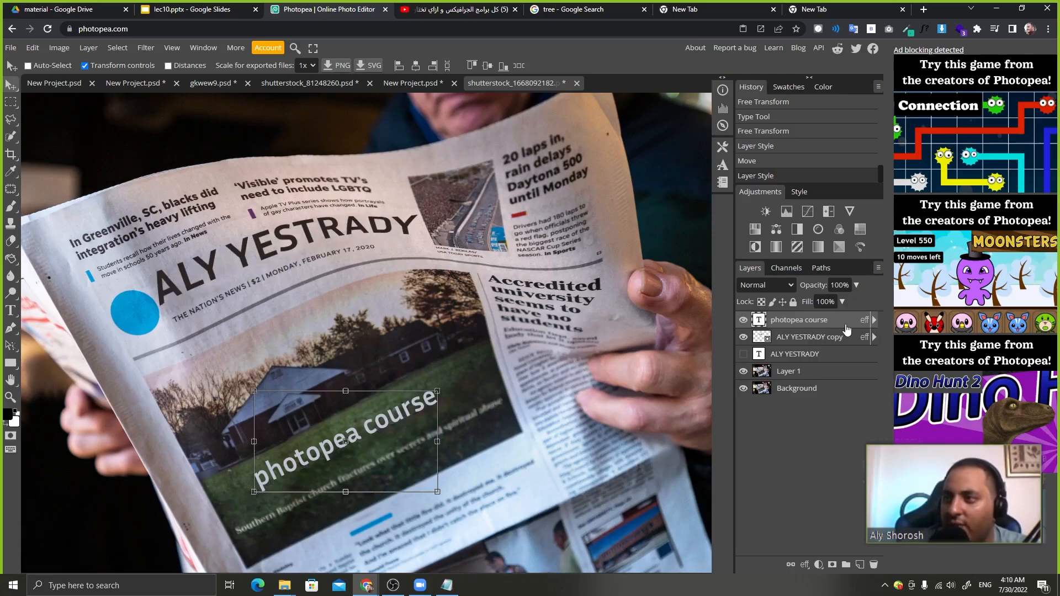
Convert the ALY YESTRADY copy and photopea course layers into smart objects.
{"action": "right_click", "coordinate": [847, 335]}
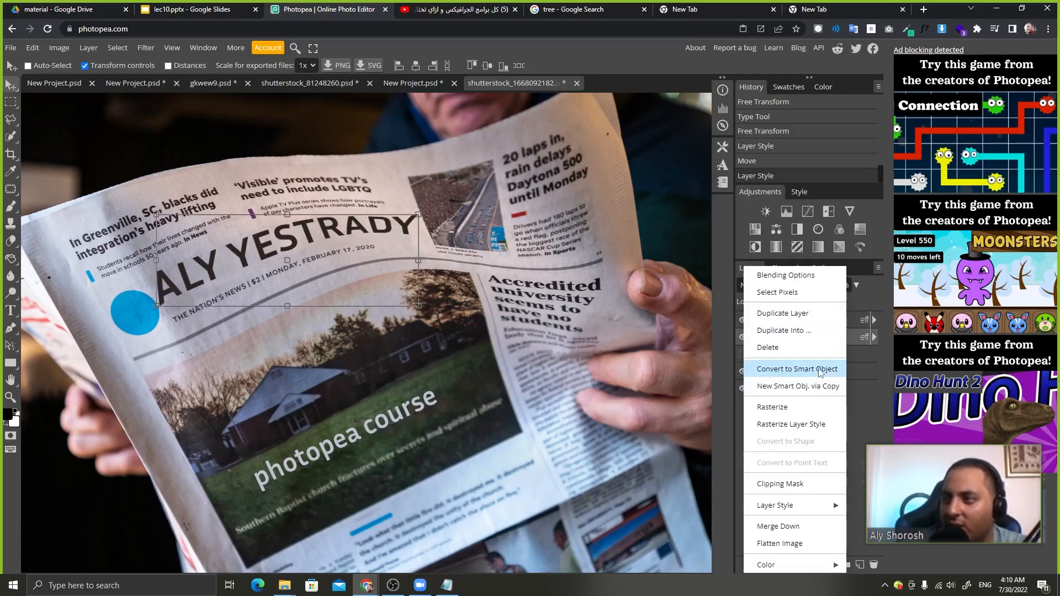
{"action": "left_click", "coordinate": [805, 367]}
{"action": "right_click", "coordinate": [826, 321]}
{"action": "left_click", "coordinate": [806, 367]}
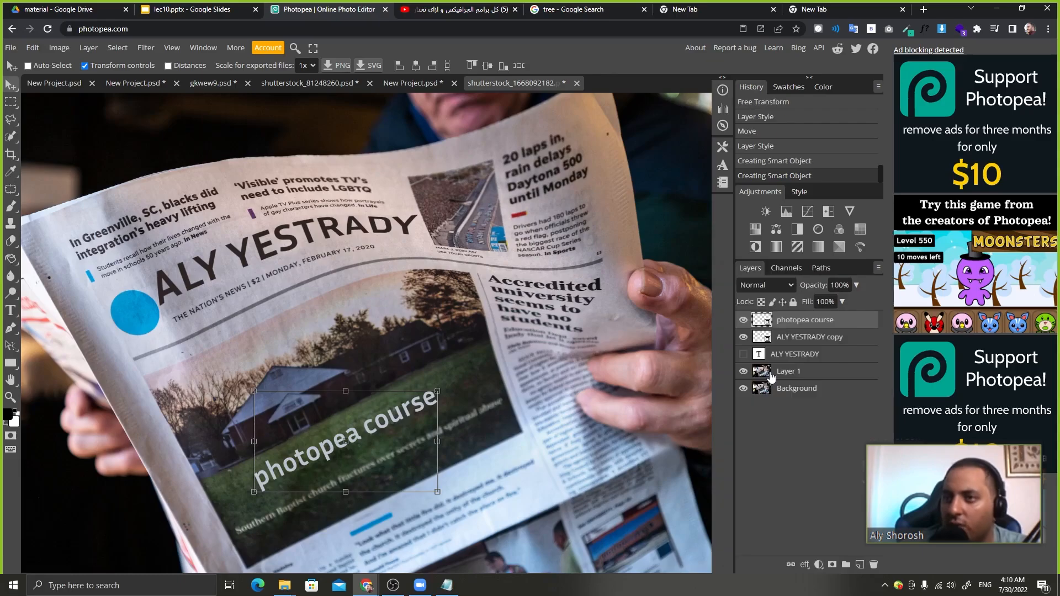
Apply a Gaussian Blur of about 2 px to the photopea course text.
{"action": "left_click", "coordinate": [145, 47]}
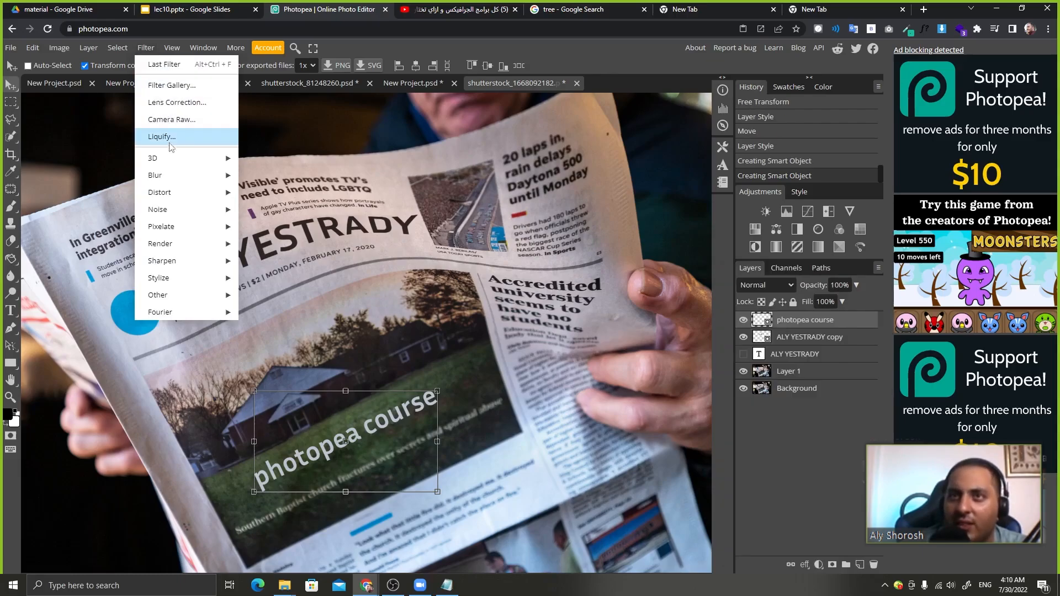
{"action": "mouse_move", "coordinate": [172, 174]}
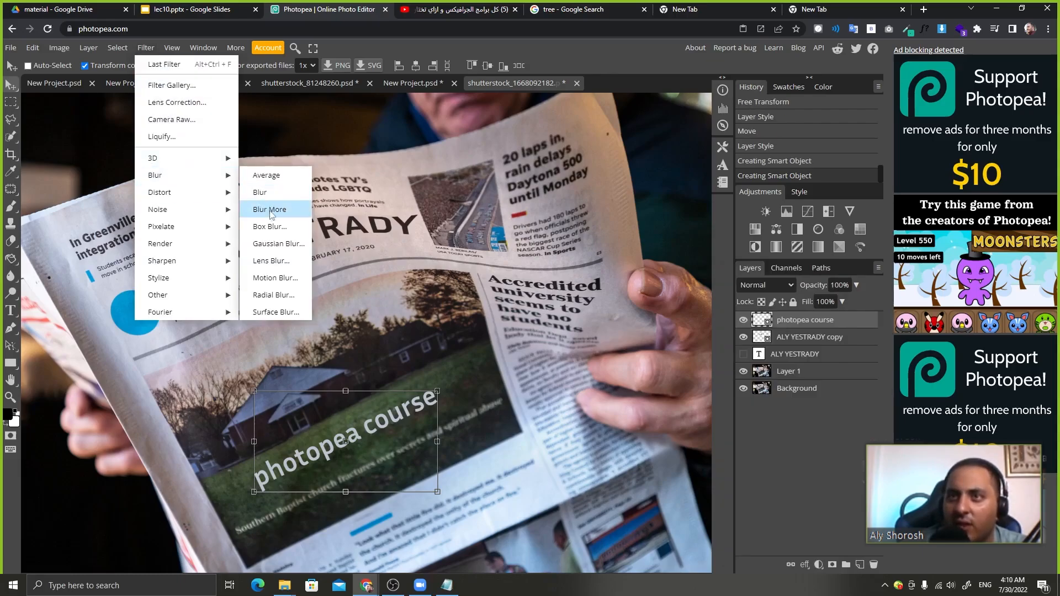
{"action": "left_click", "coordinate": [287, 239]}
{"action": "left_click_drag", "start_coordinate": [132, 169], "coordinate": [118, 170]}
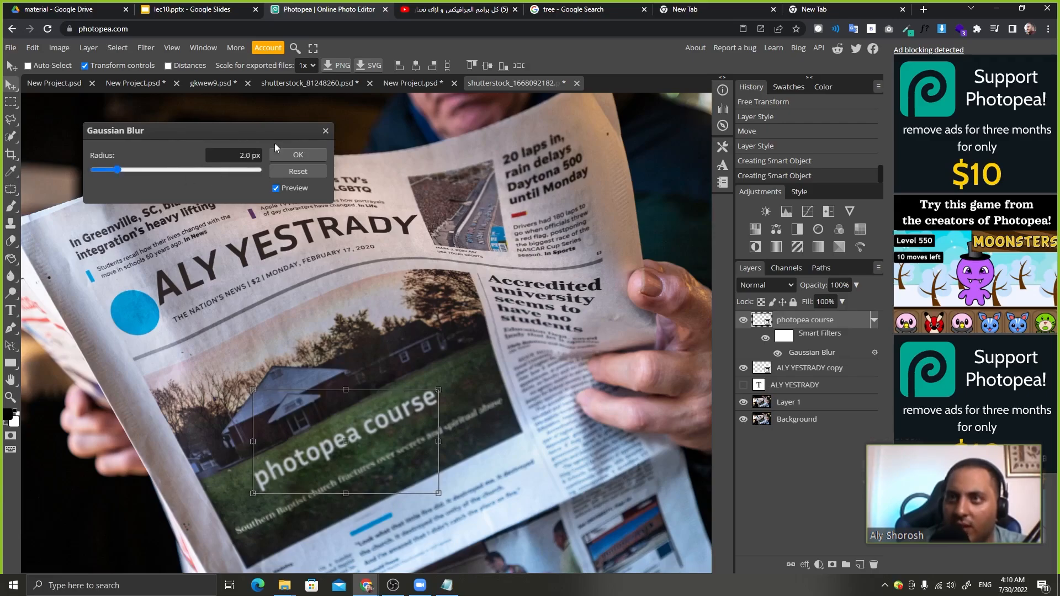
{"action": "left_click", "coordinate": [290, 154]}
{"action": "left_click", "coordinate": [850, 367]}
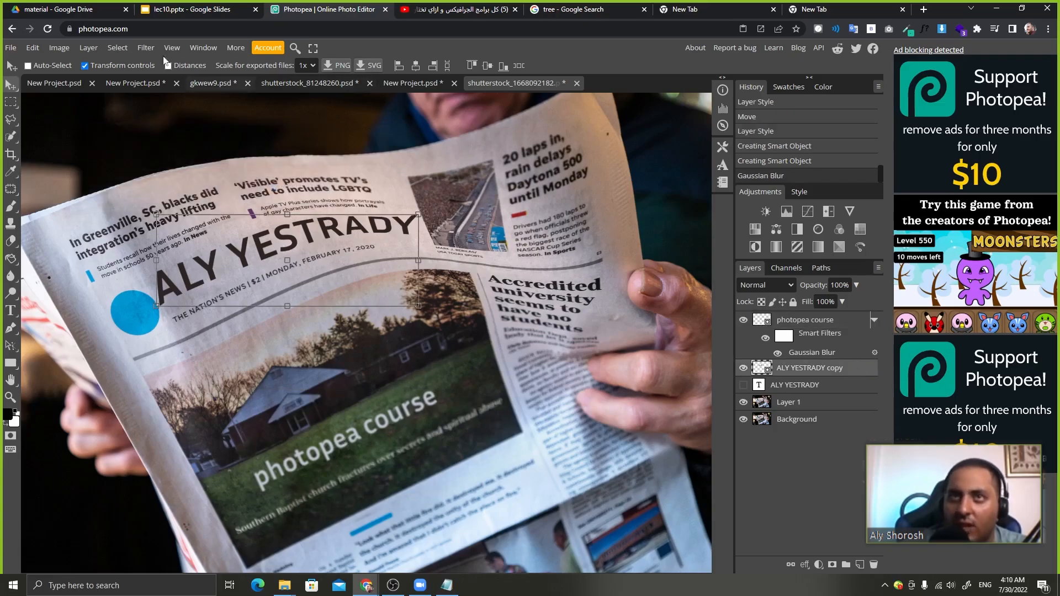
Add a 0.1 px Gaussian Blur to the ALY YESTRADY copy and fit the image in view.
{"action": "left_click", "coordinate": [146, 47]}
{"action": "mouse_move", "coordinate": [190, 181]}
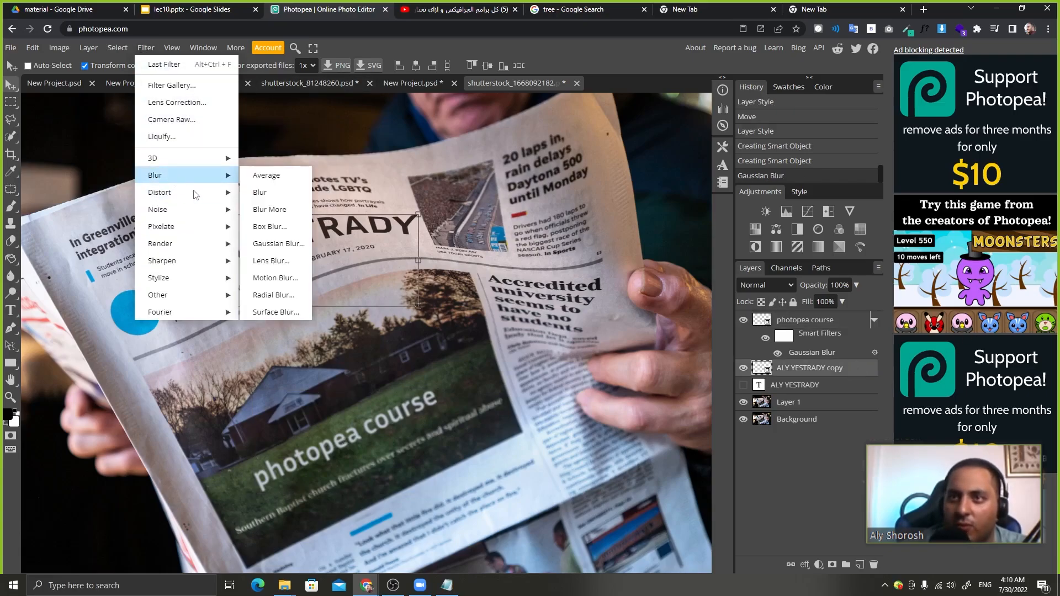
{"action": "left_click", "coordinate": [282, 243]}
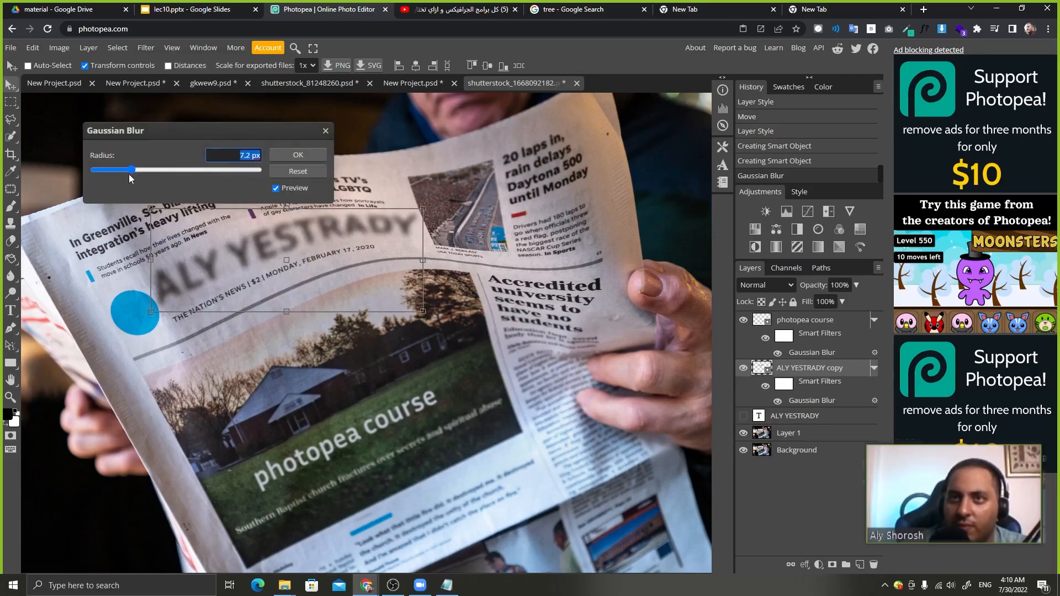
{"action": "mouse_move", "coordinate": [129, 171]}
{"action": "left_mouse_down"}
{"action": "mouse_move", "coordinate": [87, 174]}
{"action": "mouse_move", "coordinate": [114, 176]}
{"action": "left_mouse_up"}
{"action": "left_click", "coordinate": [297, 155]}
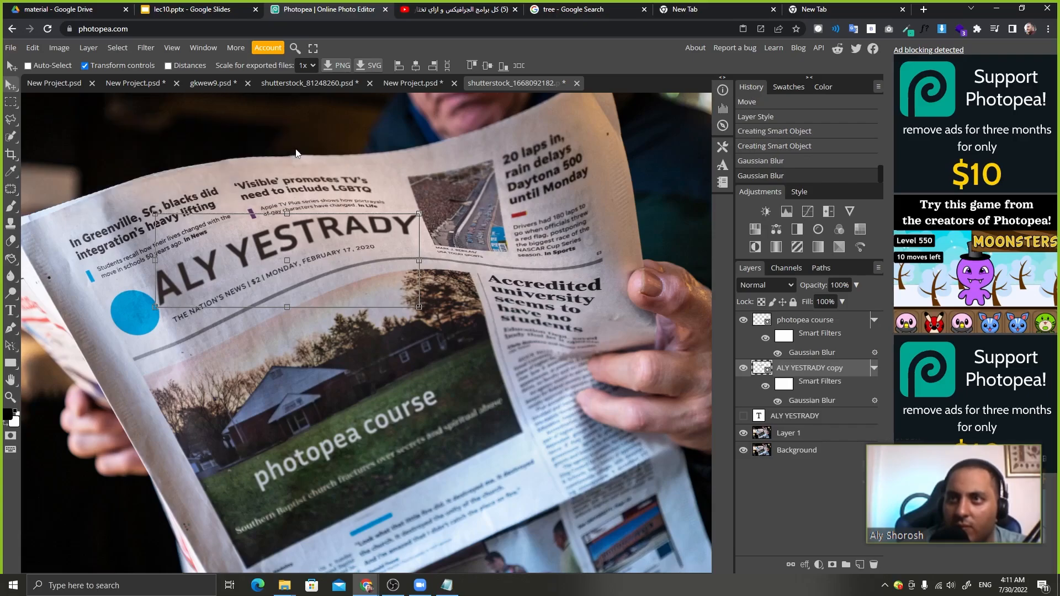
{"action": "key", "text": "ctrl+0"}
Turn off transform controls, move the Background photo to the top of the stack, and hide it.
{"action": "key", "text": "ctrl+minus"}
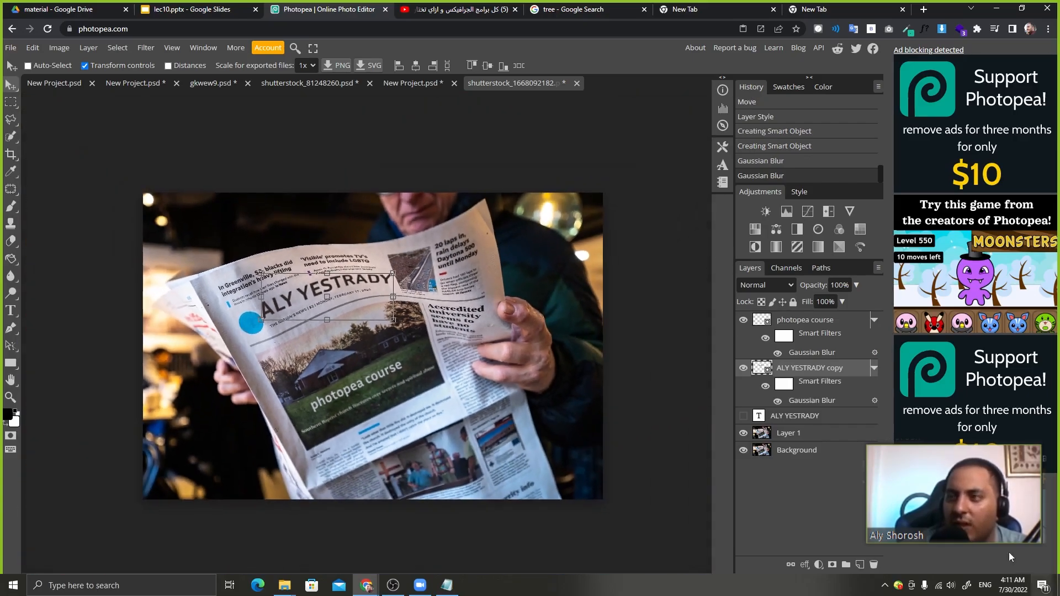
{"action": "left_click", "coordinate": [803, 434]}
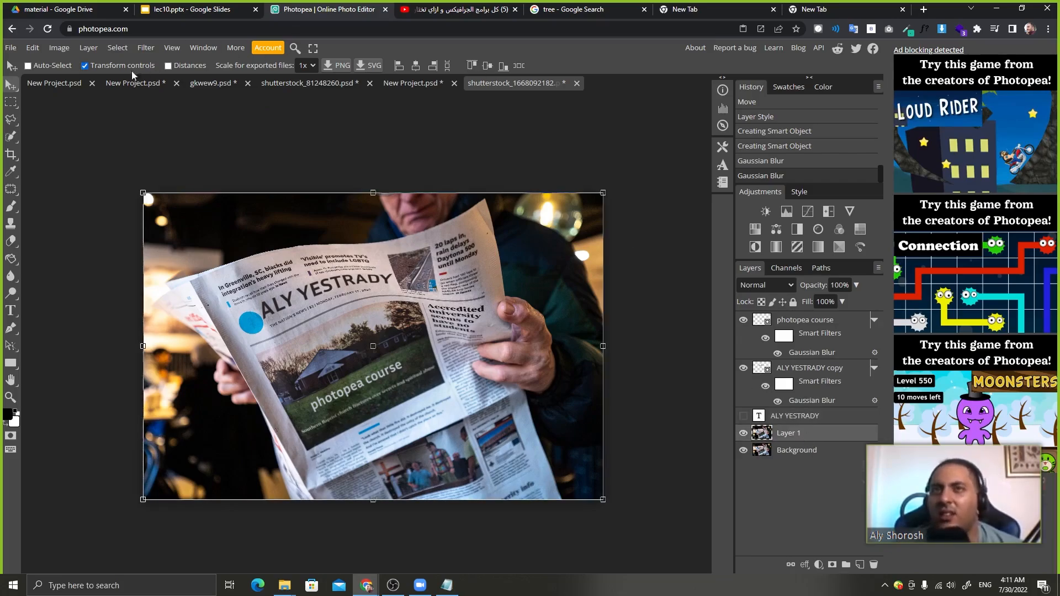
{"action": "left_click", "coordinate": [114, 66]}
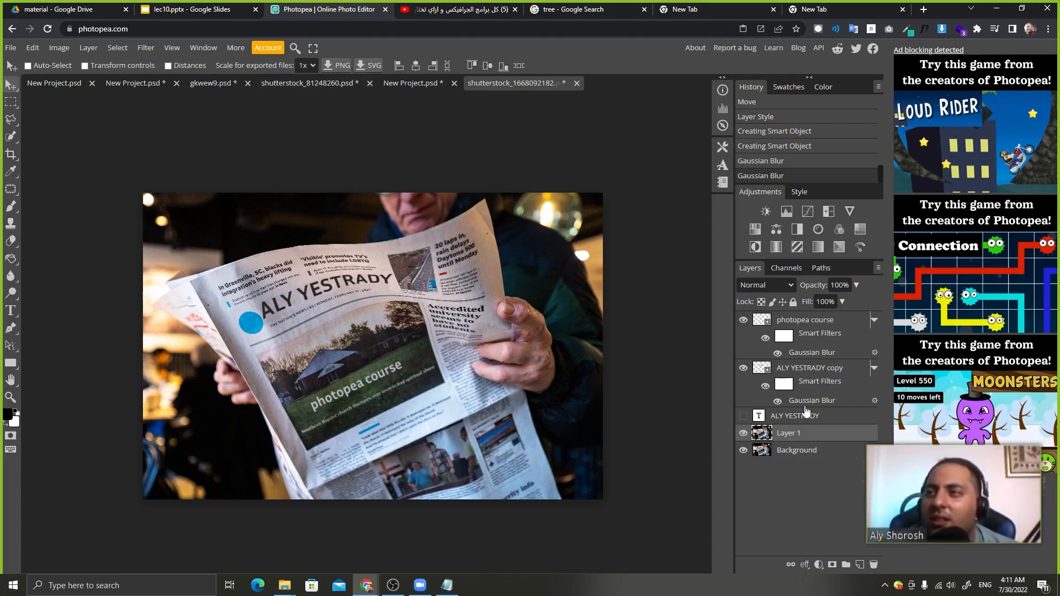
{"action": "left_click_drag", "start_coordinate": [800, 449], "coordinate": [822, 317]}
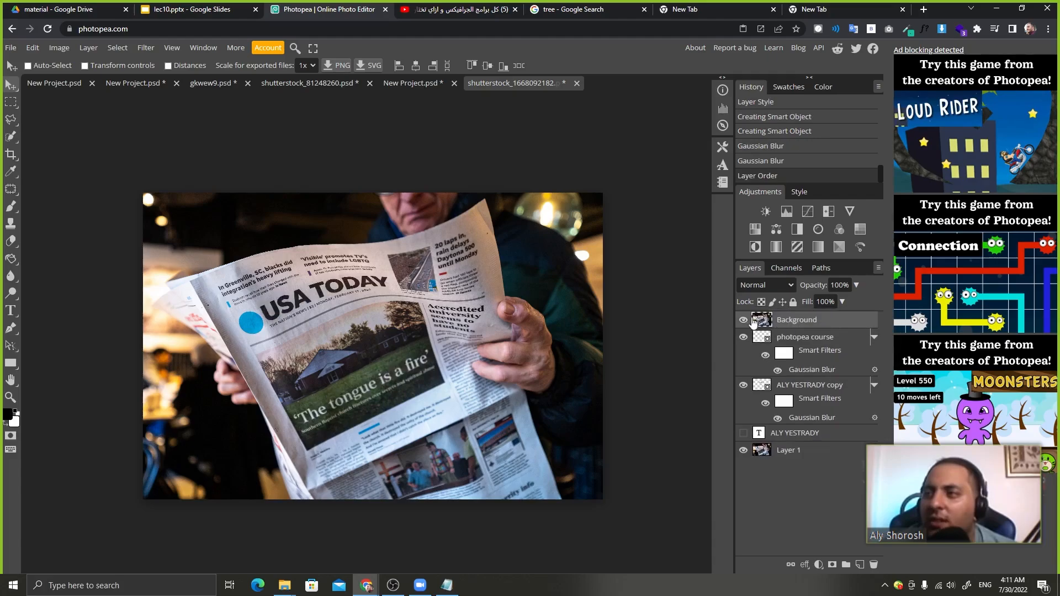
{"action": "left_click", "coordinate": [743, 320]}
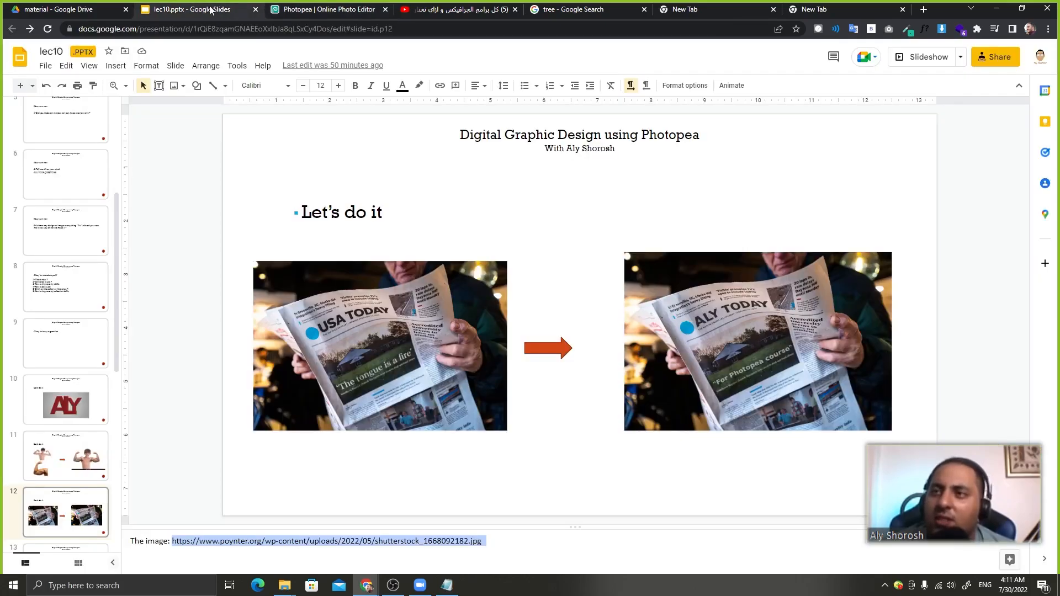
Copy the car image's web address from slide 13's speaker notes, then return to Photopea.
{"action": "left_click", "coordinate": [218, 9]}
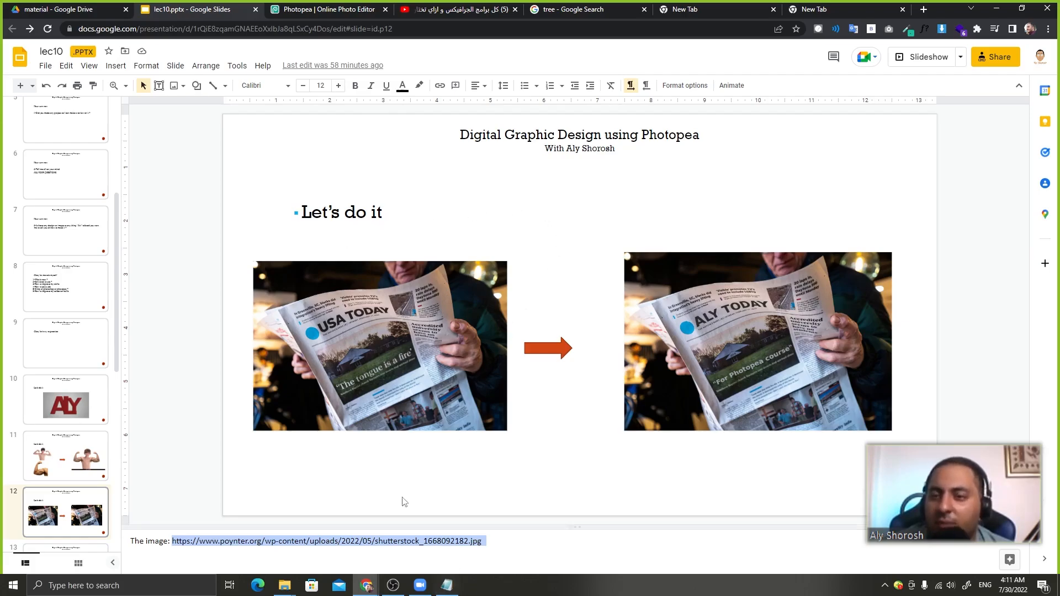
{"action": "left_click", "coordinate": [355, 7]}
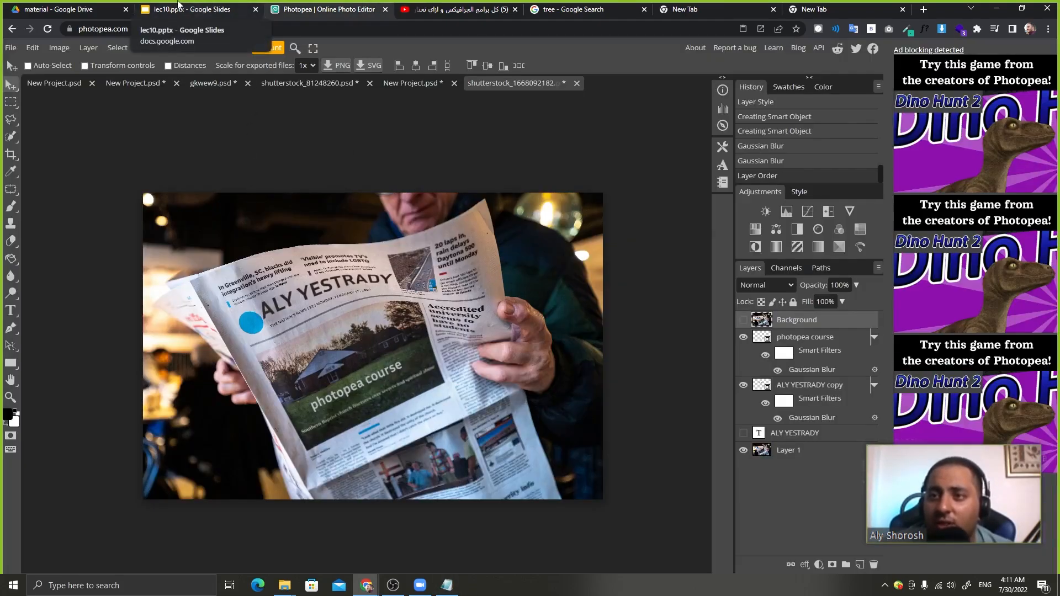
{"action": "left_click", "coordinate": [177, 4]}
{"action": "scroll", "coordinate": [103, 428], "scroll_direction": "down", "scroll_amount": 3}
{"action": "scroll", "coordinate": [103, 428], "scroll_direction": "up", "scroll_amount": 1}
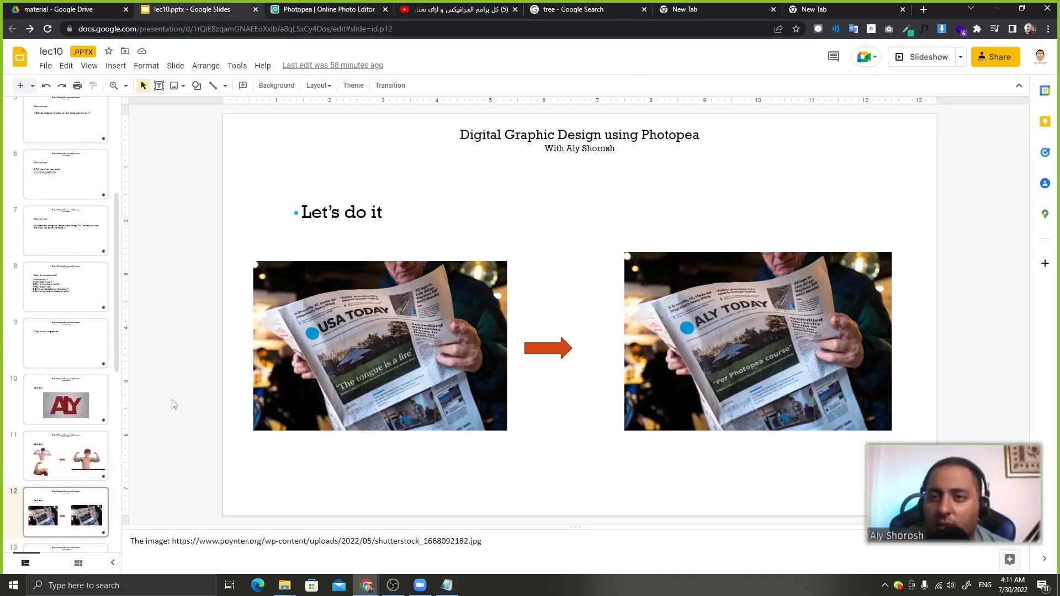
{"action": "scroll", "coordinate": [153, 404], "scroll_direction": "down", "scroll_amount": 1}
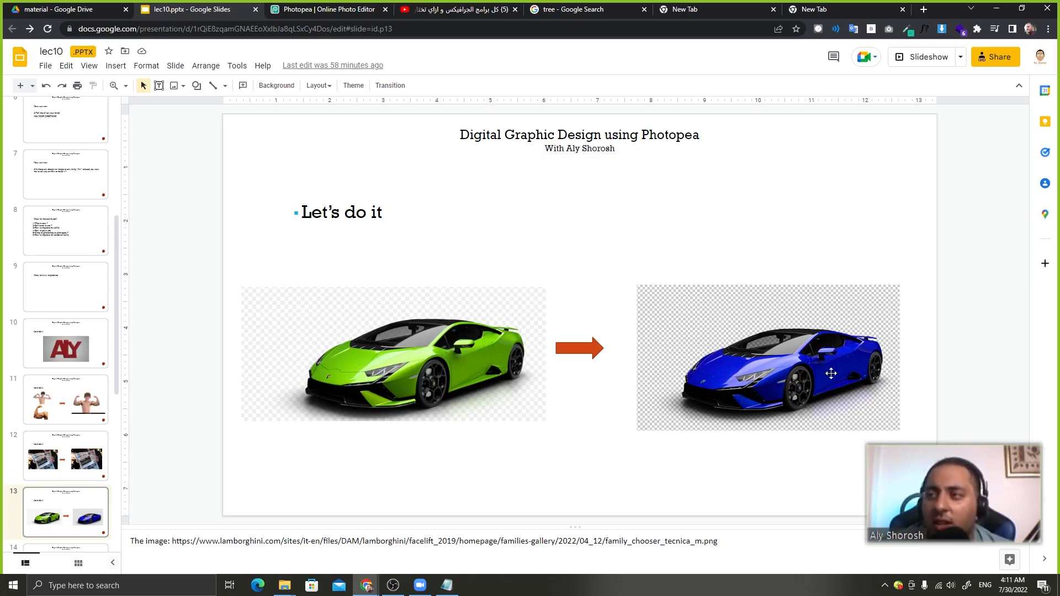
{"action": "left_click_drag", "start_coordinate": [749, 547], "coordinate": [160, 544]}
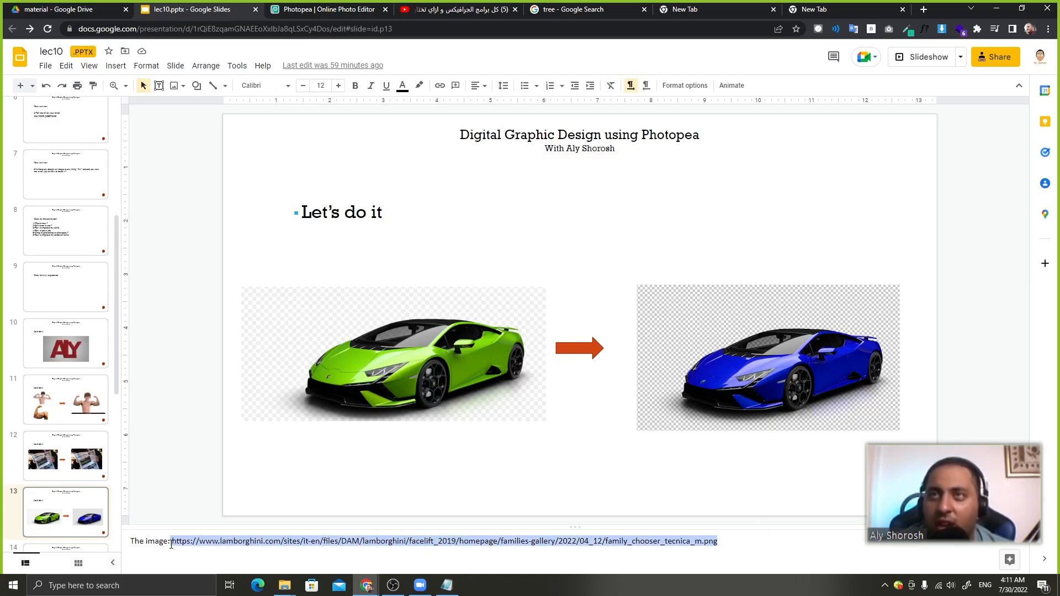
{"action": "left_click", "coordinate": [318, 7]}
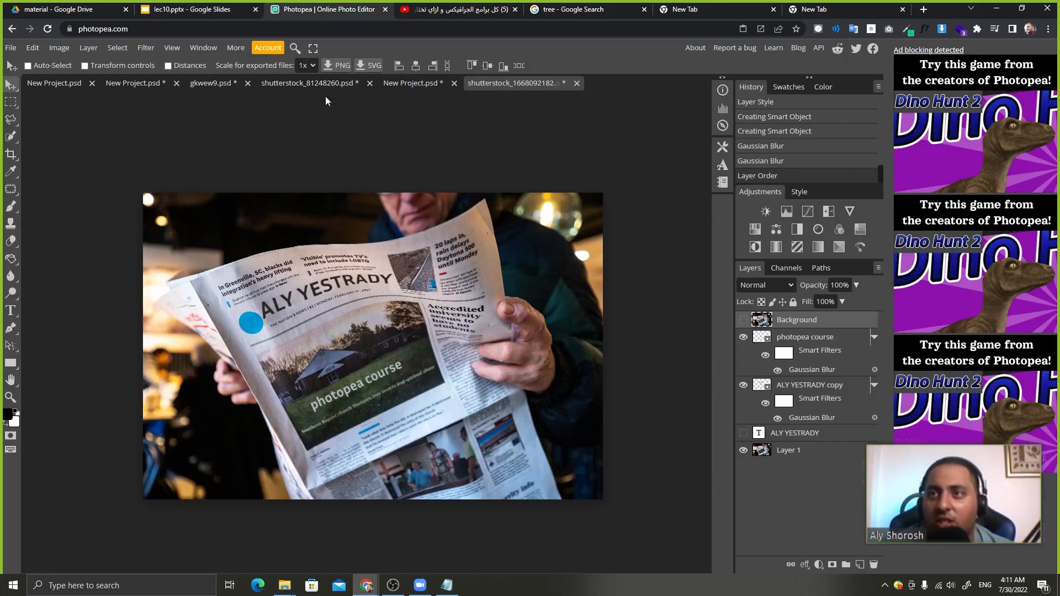
Load the car image by pasting its lamborghini.com link into Open from URL.
{"action": "left_click", "coordinate": [10, 48]}
{"action": "left_click", "coordinate": [16, 65]}
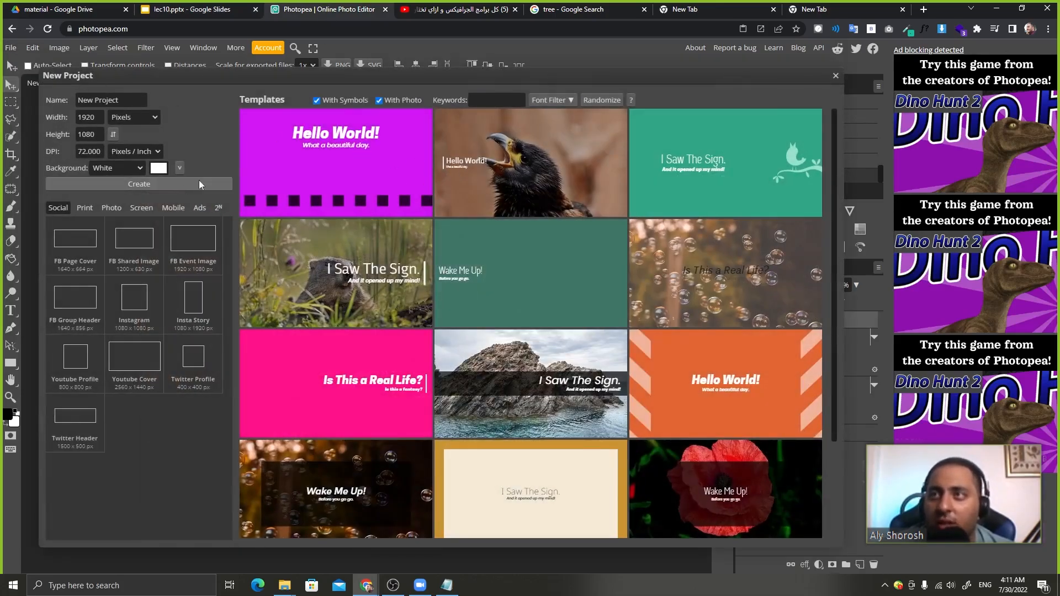
{"action": "left_click", "coordinate": [835, 75]}
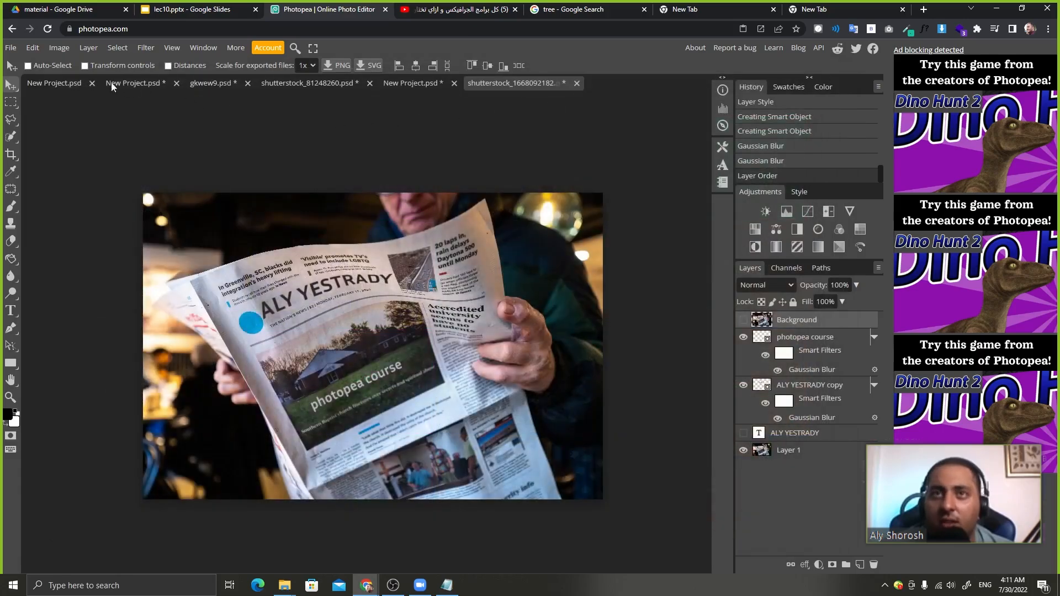
{"action": "left_click", "coordinate": [20, 50]}
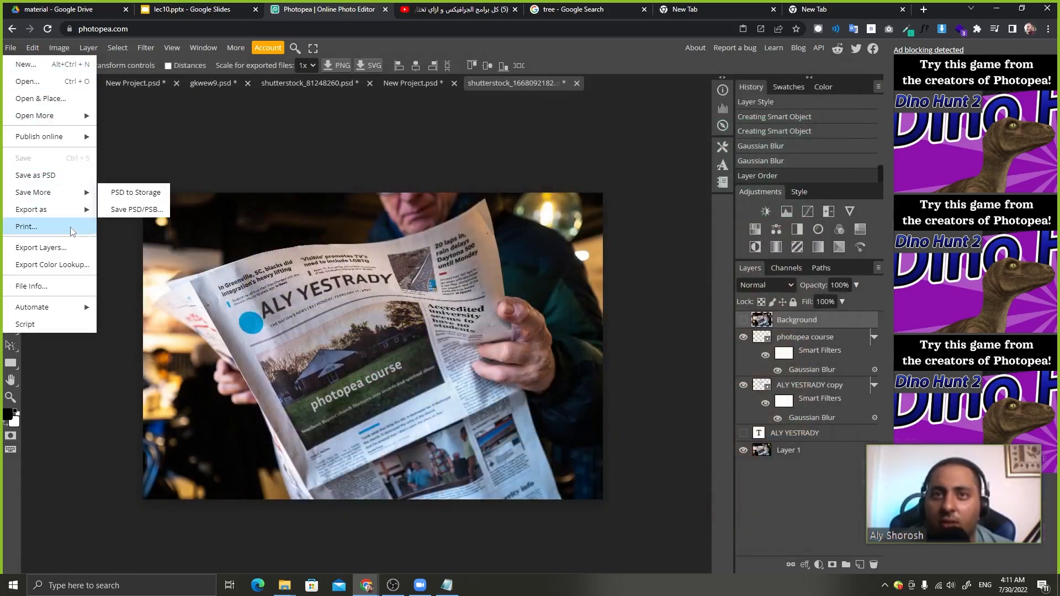
{"action": "mouse_move", "coordinate": [49, 115]}
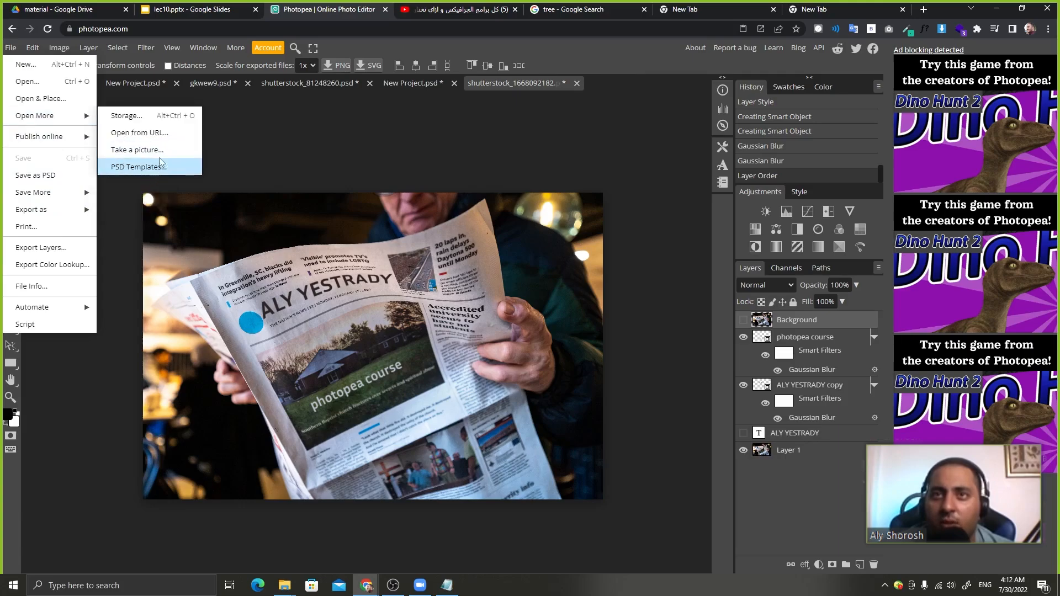
{"action": "left_click", "coordinate": [177, 131]}
{"action": "key", "text": "ctrl+v"}
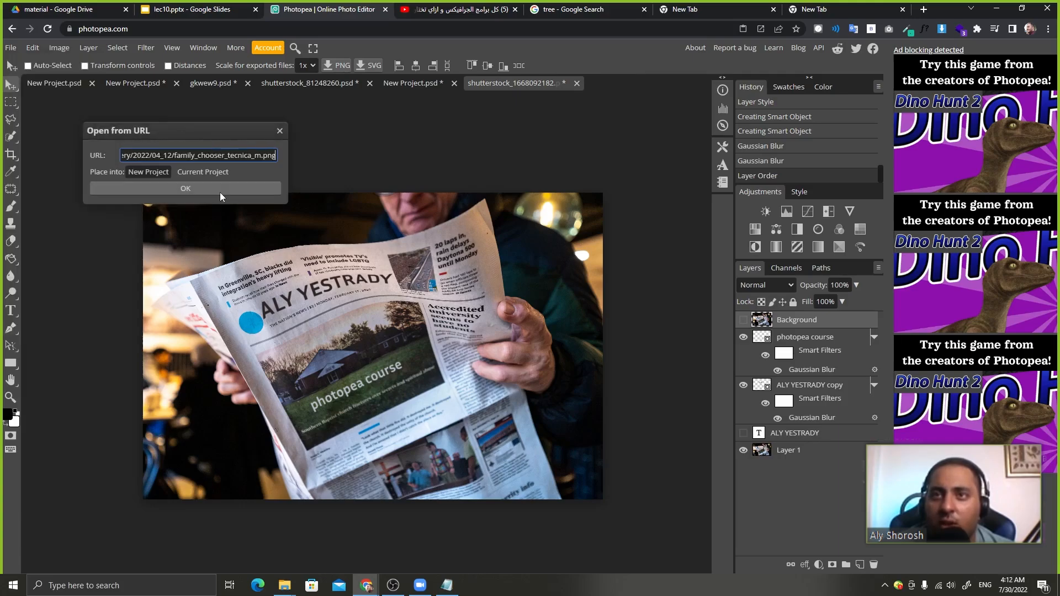
{"action": "left_click", "coordinate": [220, 192]}
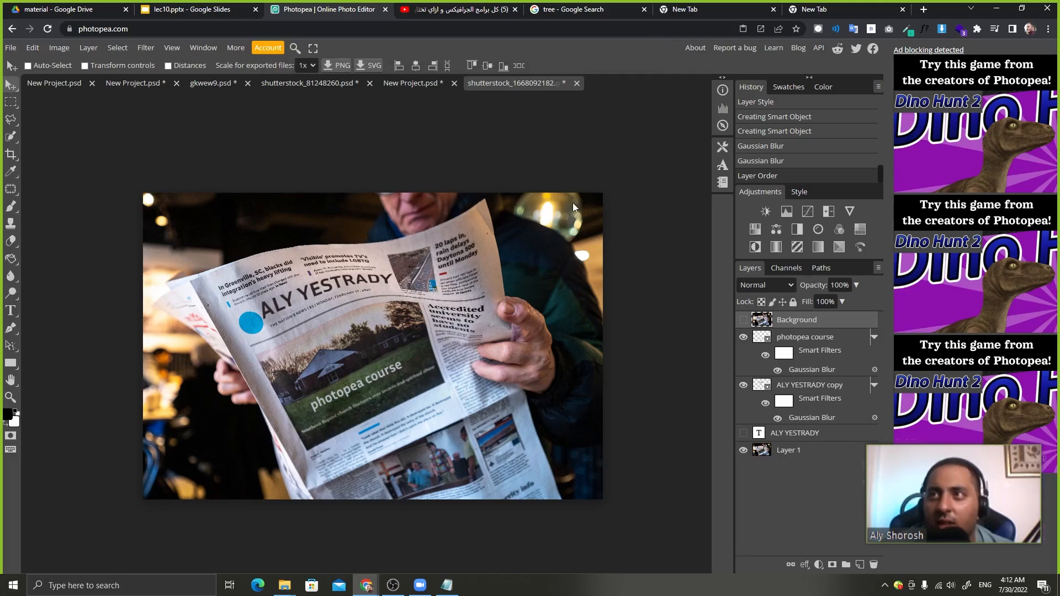
Retry Open from URL with the pasted car link, which returns 'Unknown file format'.
{"action": "left_click", "coordinate": [12, 49]}
{"action": "mouse_move", "coordinate": [49, 116]}
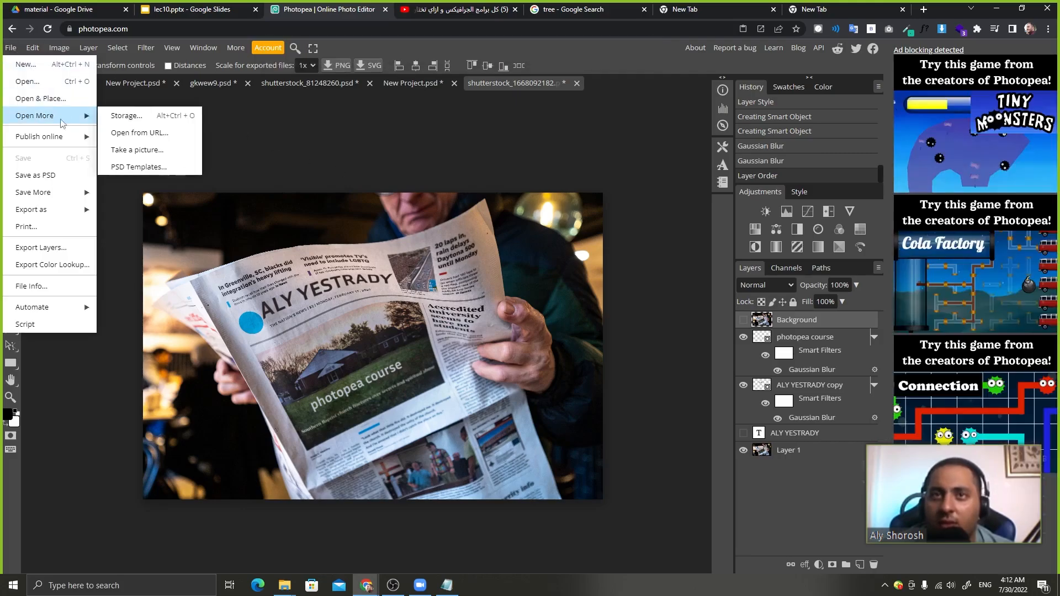
{"action": "left_click", "coordinate": [153, 133]}
{"action": "key", "text": "ctrl+v"}
{"action": "key", "text": "Return"}
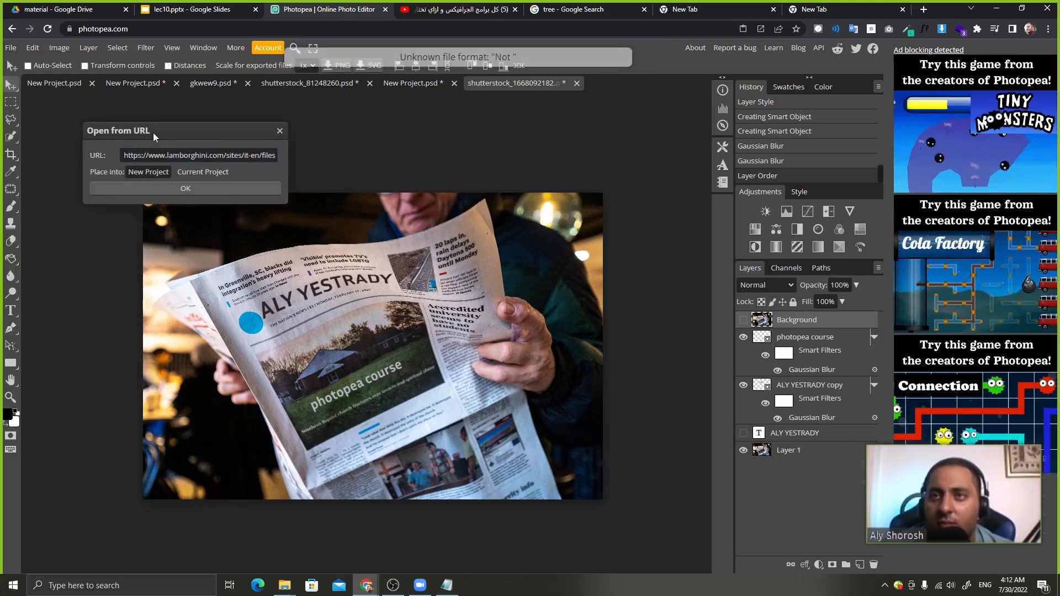
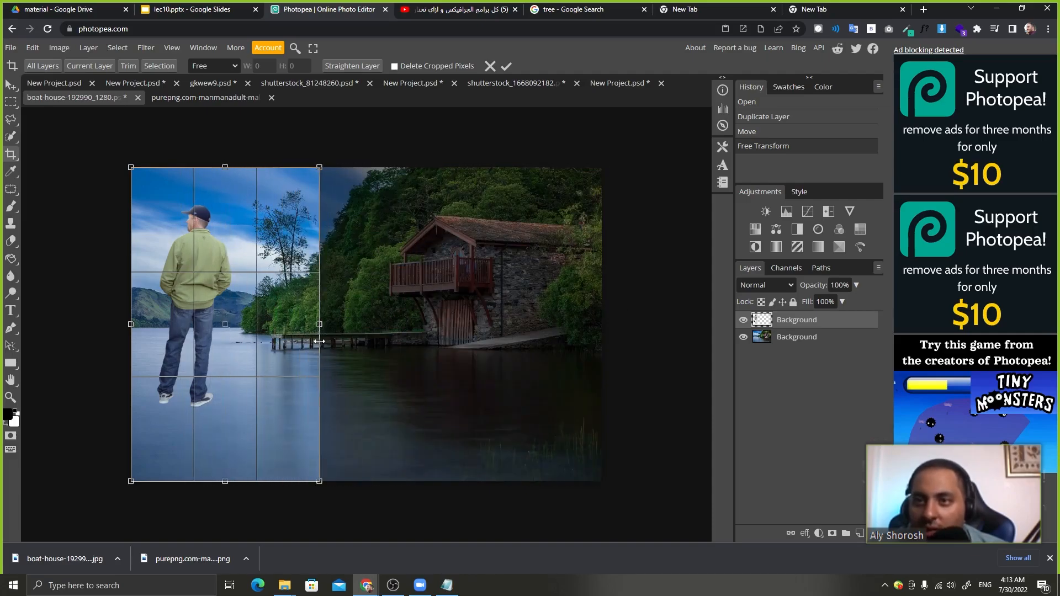
Apply the crop, then use Free Transform to move the man up and slightly right.
{"action": "left_click", "coordinate": [503, 68]}
{"action": "key", "text": "ctrl+t"}
{"action": "left_click_drag", "start_coordinate": [356, 313], "coordinate": [368, 304]}
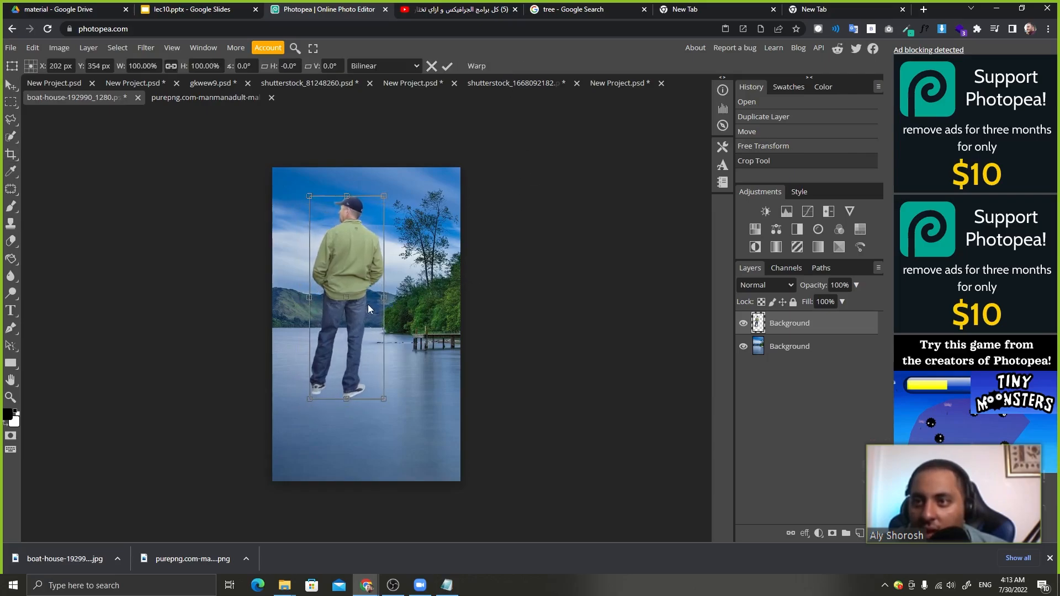
{"action": "left_click", "coordinate": [839, 348]}
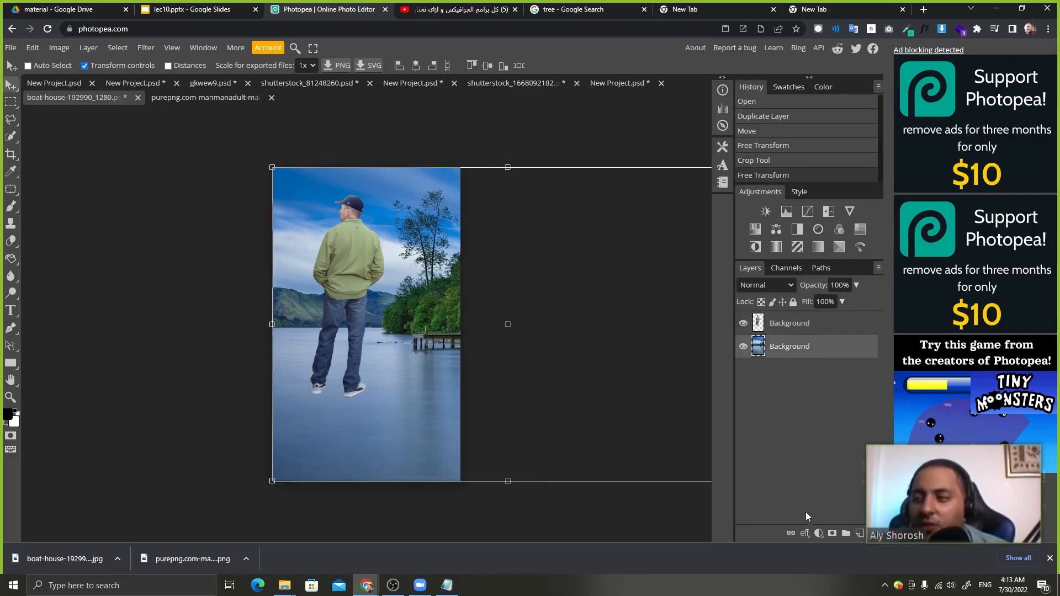
Test a Vibrance layer on the man at vibrance and saturation -100, then delete it.
{"action": "left_click", "coordinate": [826, 336]}
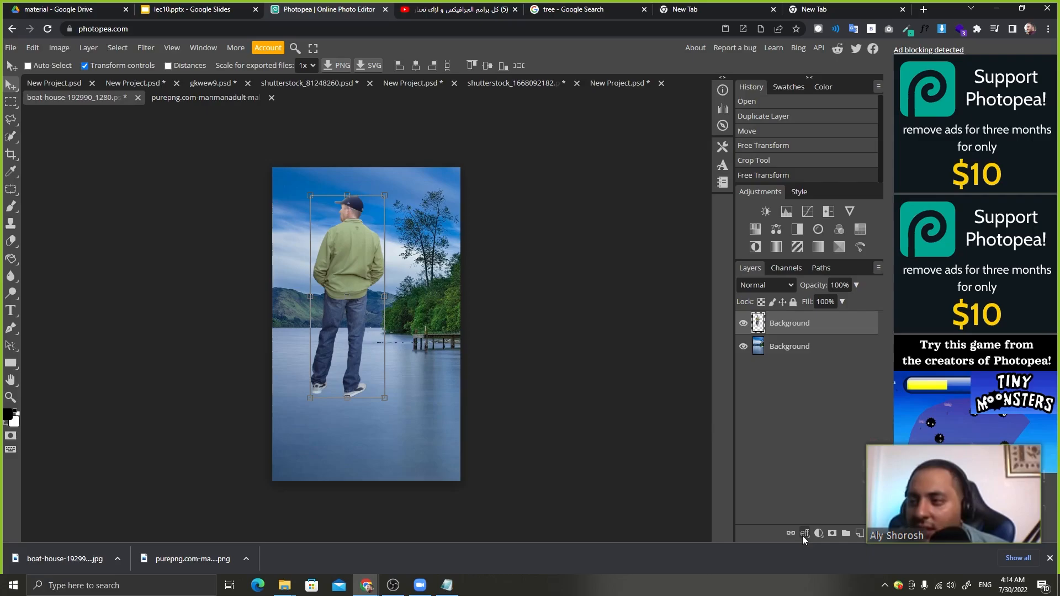
{"action": "left_click", "coordinate": [818, 533]}
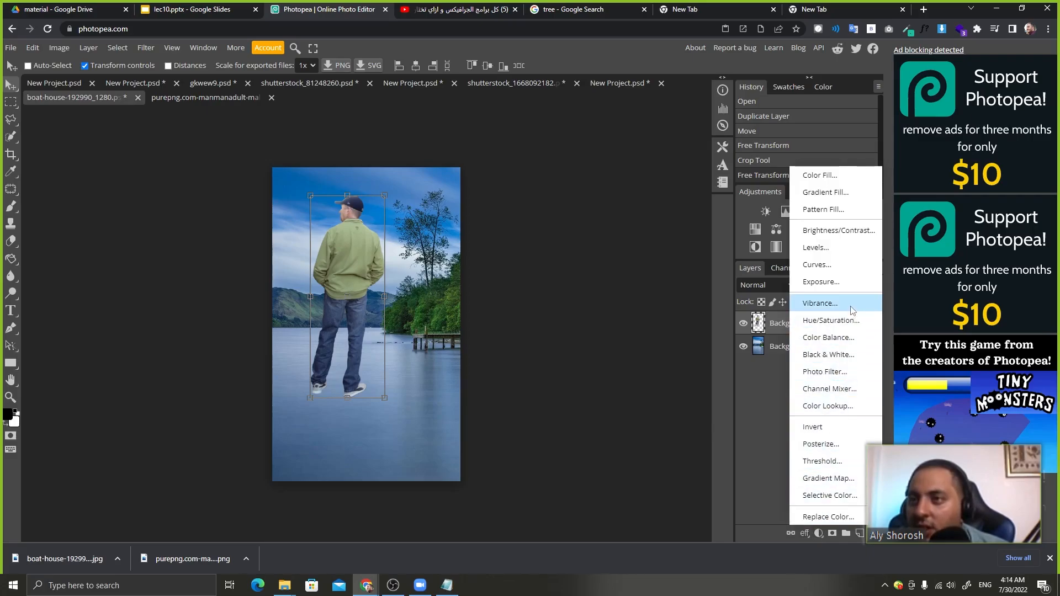
{"action": "left_click", "coordinate": [753, 376]}
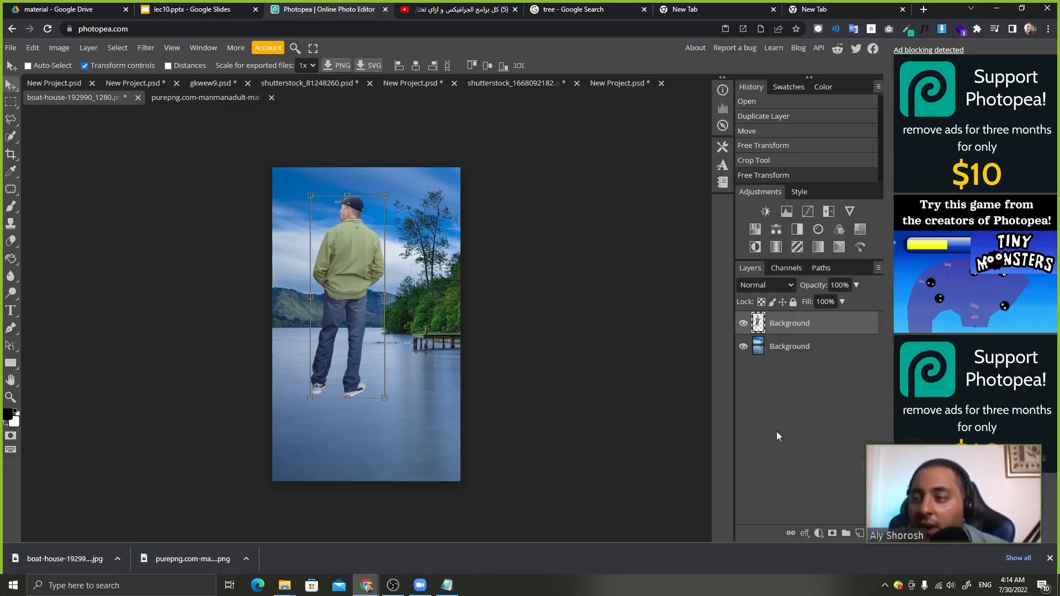
{"action": "left_click", "coordinate": [819, 533]}
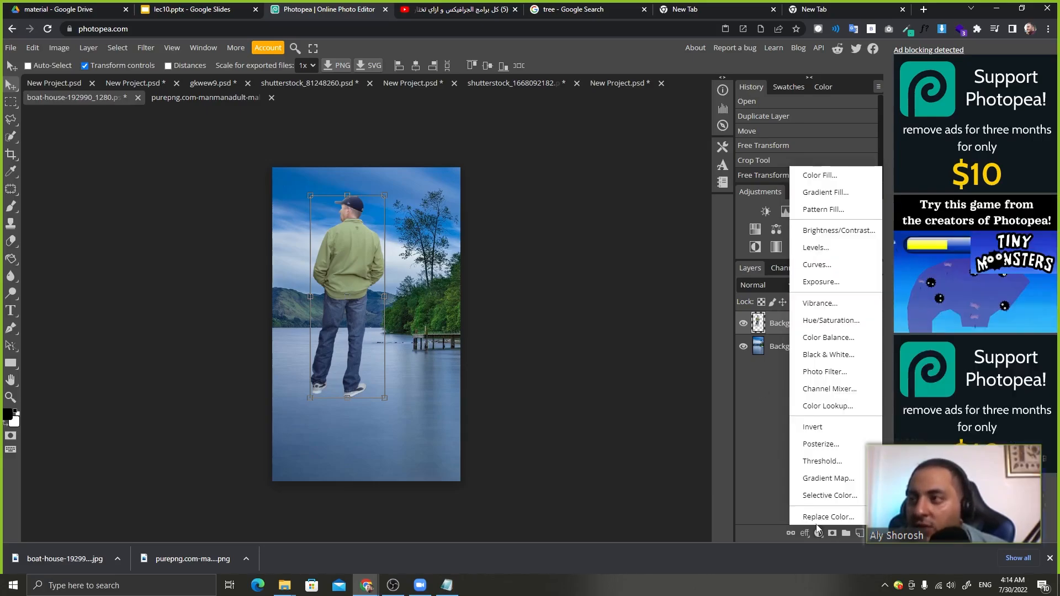
{"action": "left_click", "coordinate": [836, 305]}
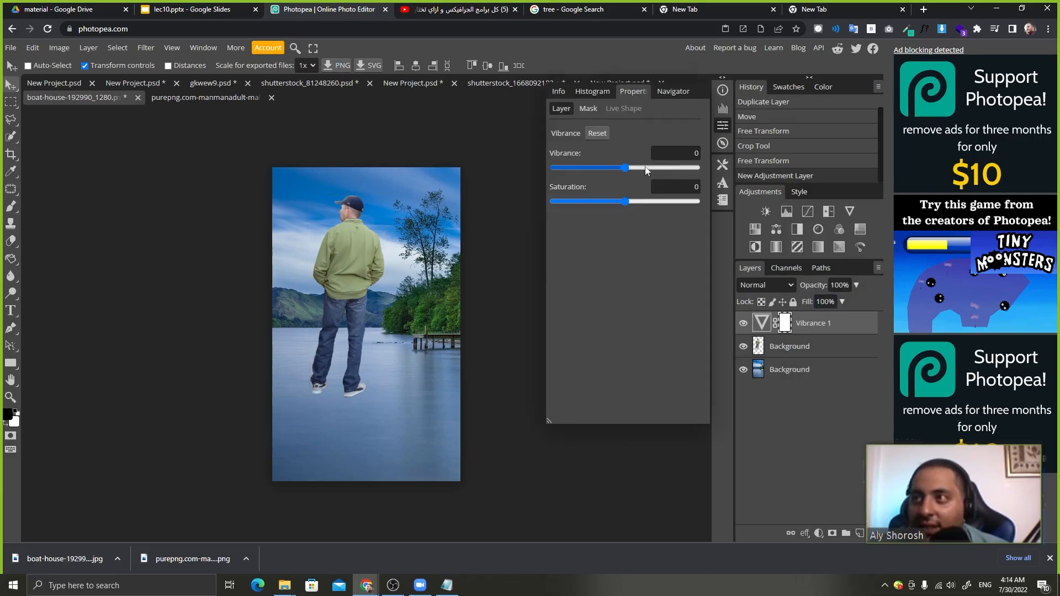
{"action": "left_click_drag", "start_coordinate": [620, 168], "coordinate": [554, 167]}
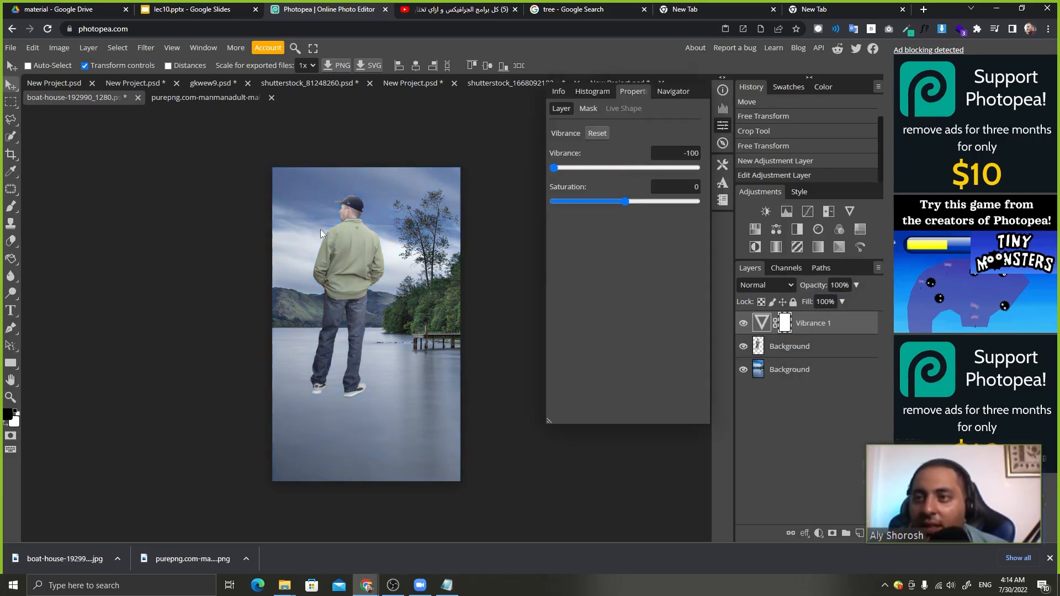
{"action": "left_click_drag", "start_coordinate": [622, 205], "coordinate": [521, 210]}
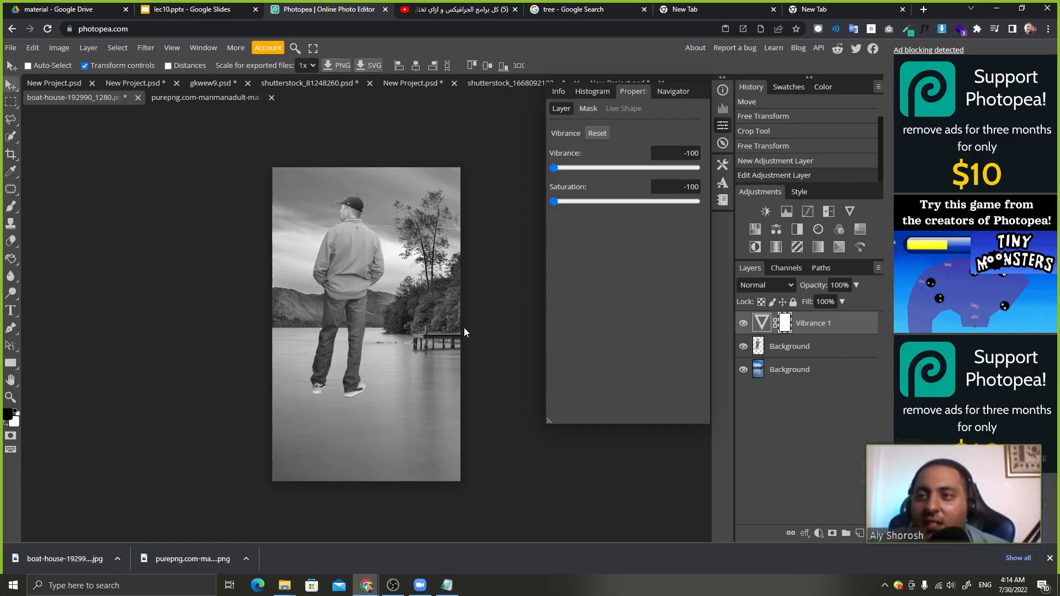
{"action": "left_click_drag", "start_coordinate": [803, 324], "coordinate": [859, 533]}
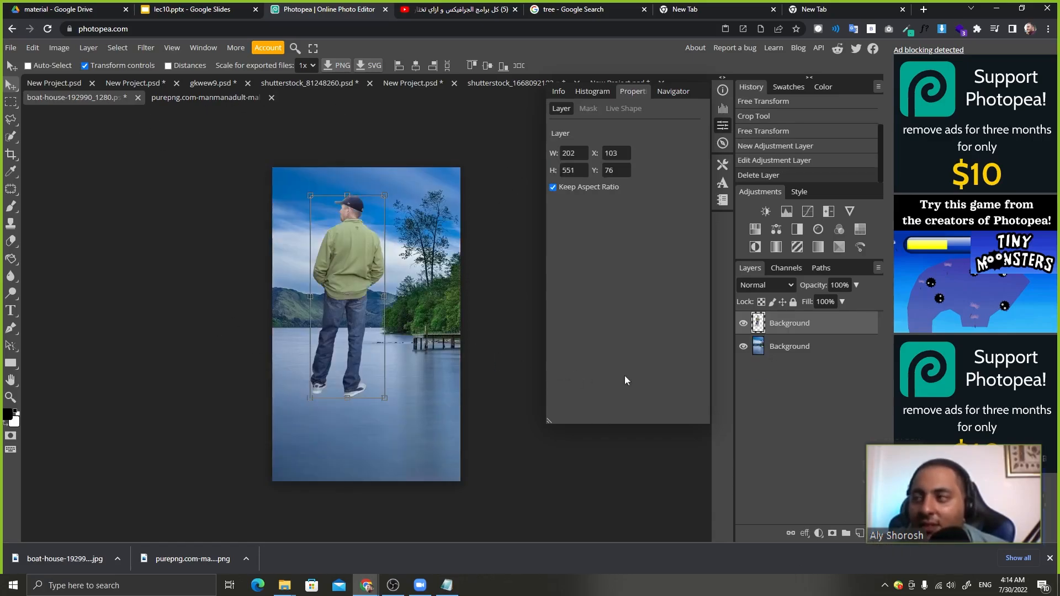
Load a selection from the Green channel in the Channels panel.
{"action": "left_click", "coordinate": [798, 267]}
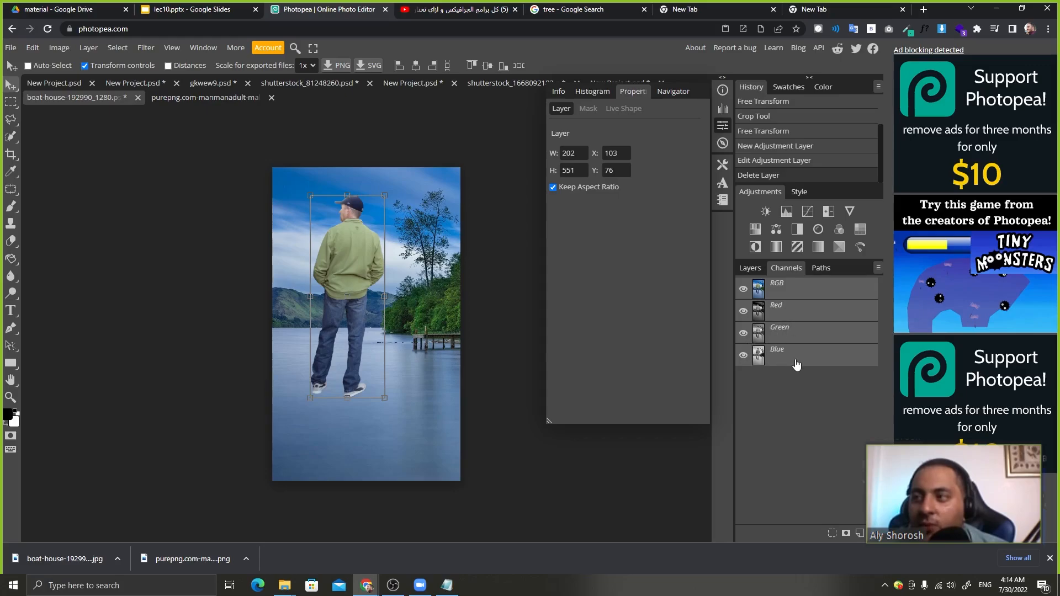
{"action": "key", "text": "ctrl"}
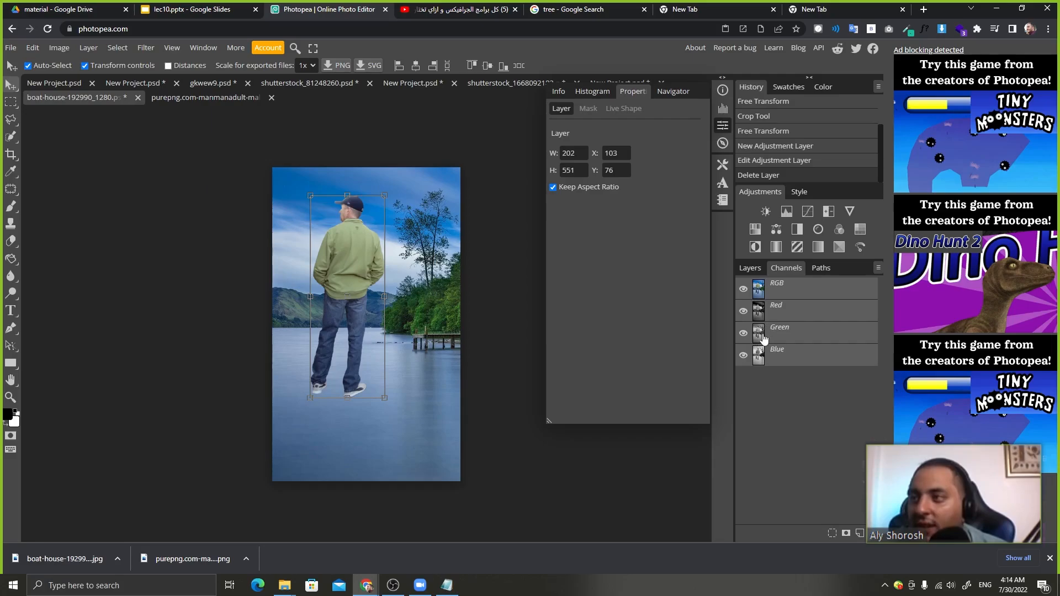
{"action": "left_click", "coordinate": [757, 337], "text": "ctrl"}
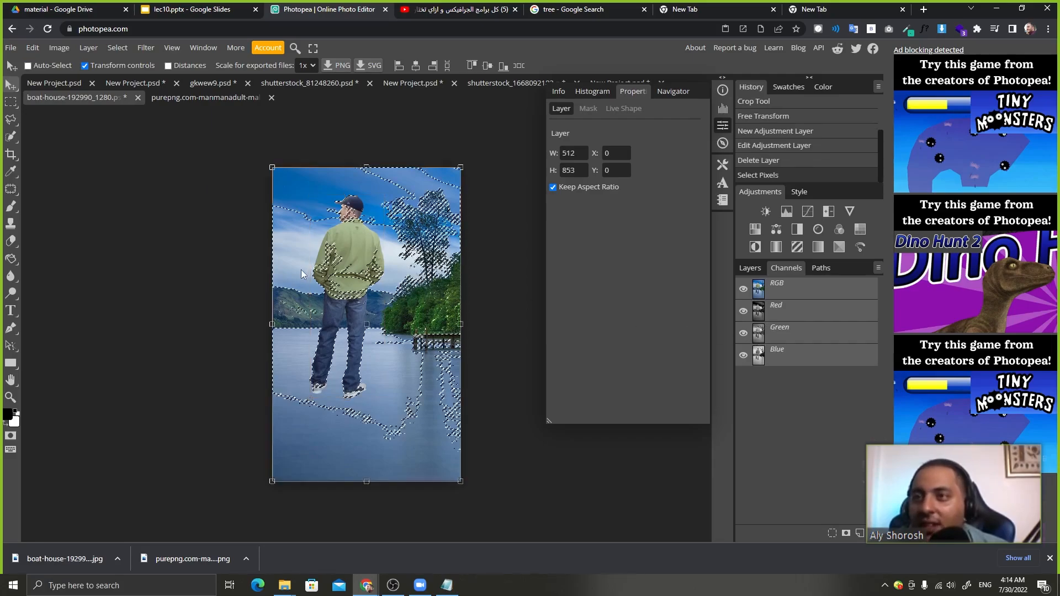
{"action": "left_click", "coordinate": [750, 270]}
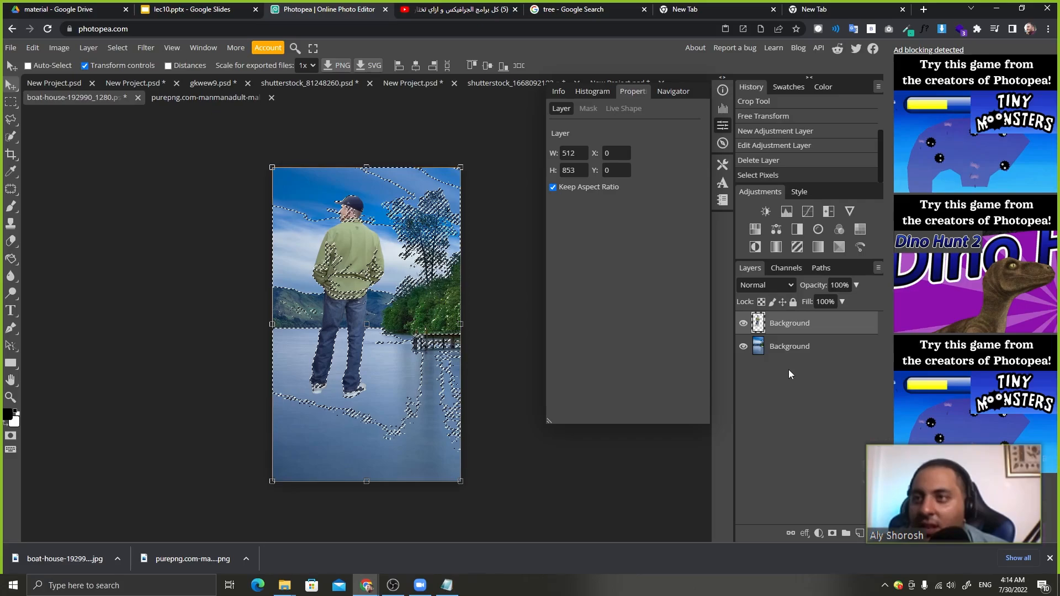
Add a Vibrance adjustment layer and delete its raster mask.
{"action": "left_click", "coordinate": [818, 536]}
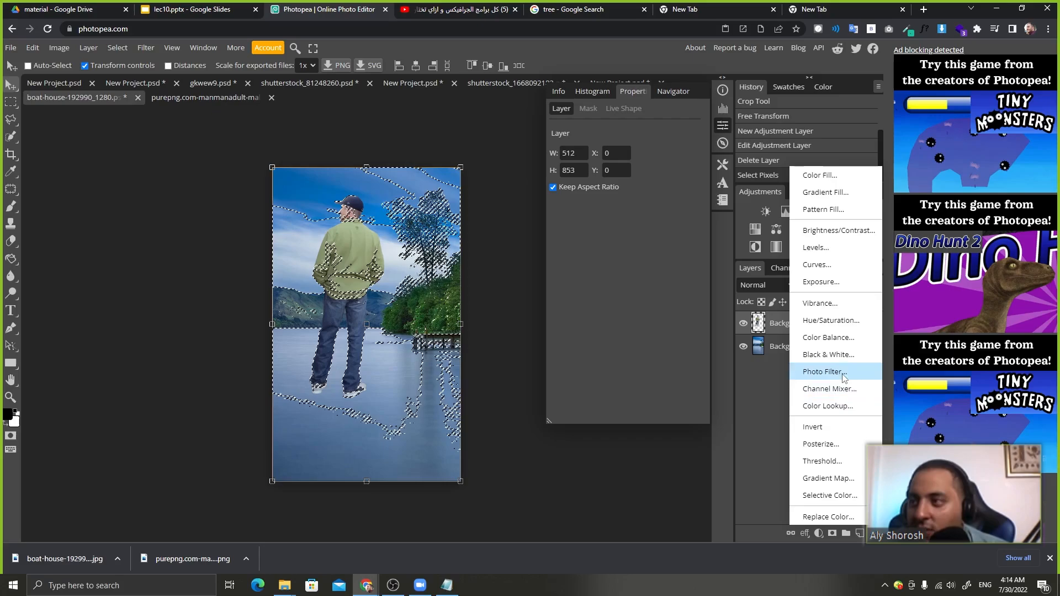
{"action": "left_click", "coordinate": [842, 309]}
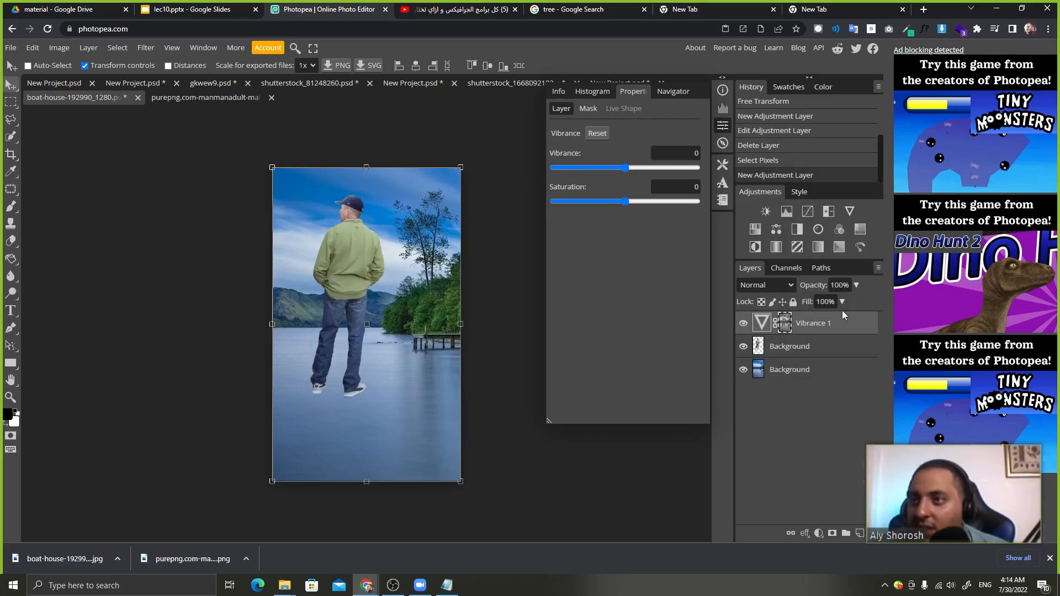
{"action": "left_click", "coordinate": [766, 329]}
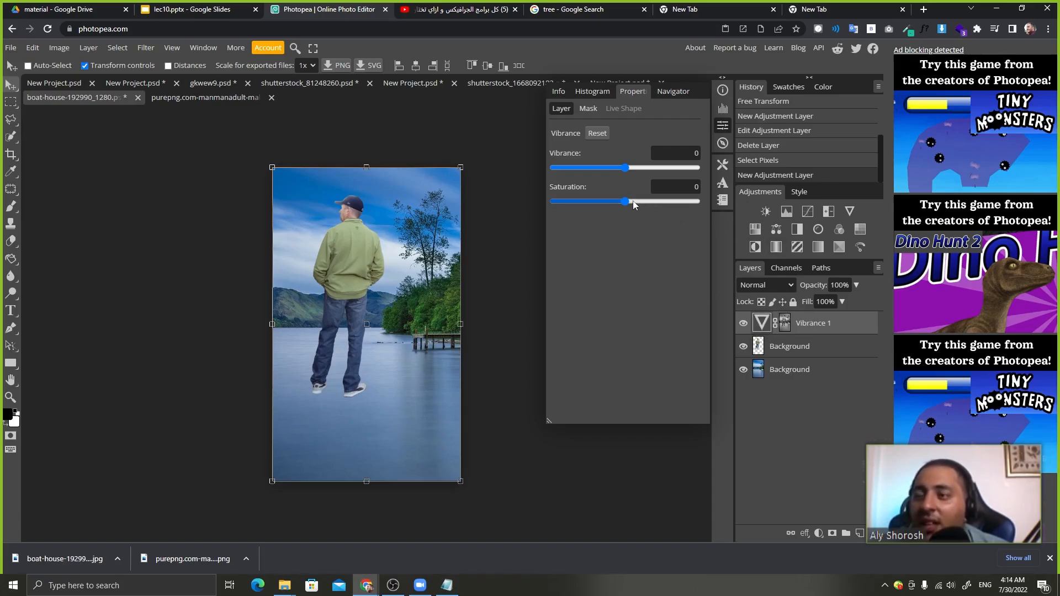
{"action": "right_click", "coordinate": [784, 321]}
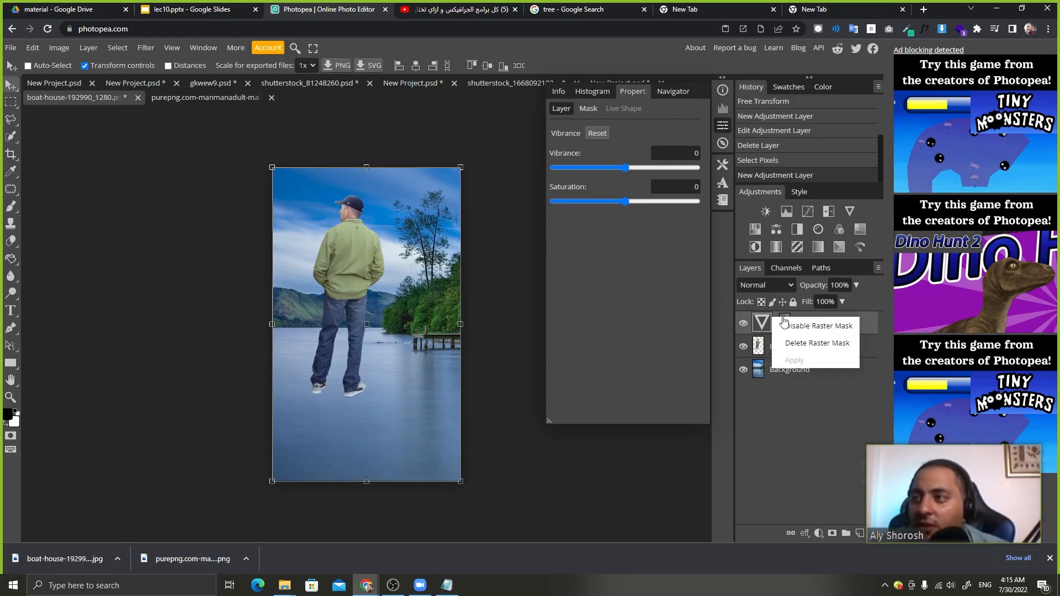
{"action": "left_click", "coordinate": [815, 420]}
{"action": "left_click_drag", "start_coordinate": [786, 324], "coordinate": [873, 534]}
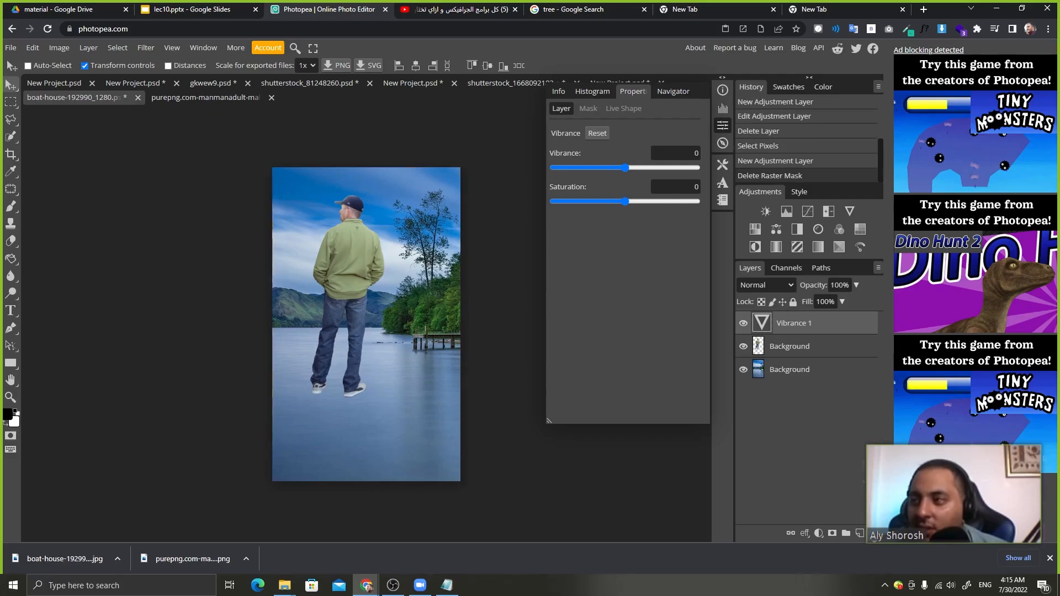
Reload the selection from the Green channel.
{"action": "left_click", "coordinate": [792, 270]}
{"action": "left_click", "coordinate": [758, 334], "text": "ctrl"}
{"action": "left_click", "coordinate": [756, 268]}
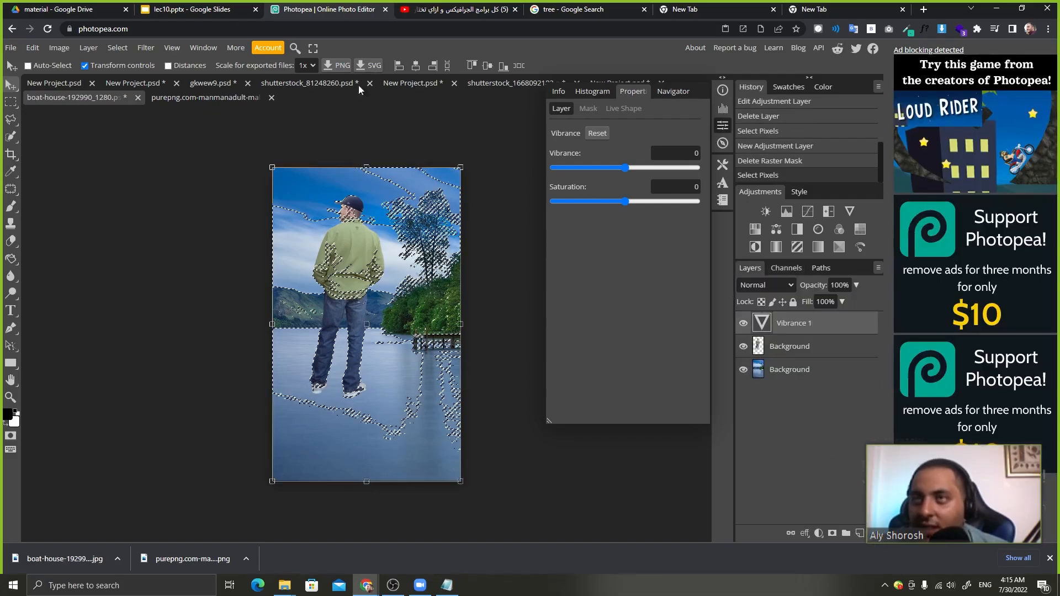
Invert the selection, mask Vibrance 1 to it, and drop saturation and vibrance to -100.
{"action": "left_click", "coordinate": [127, 48]}
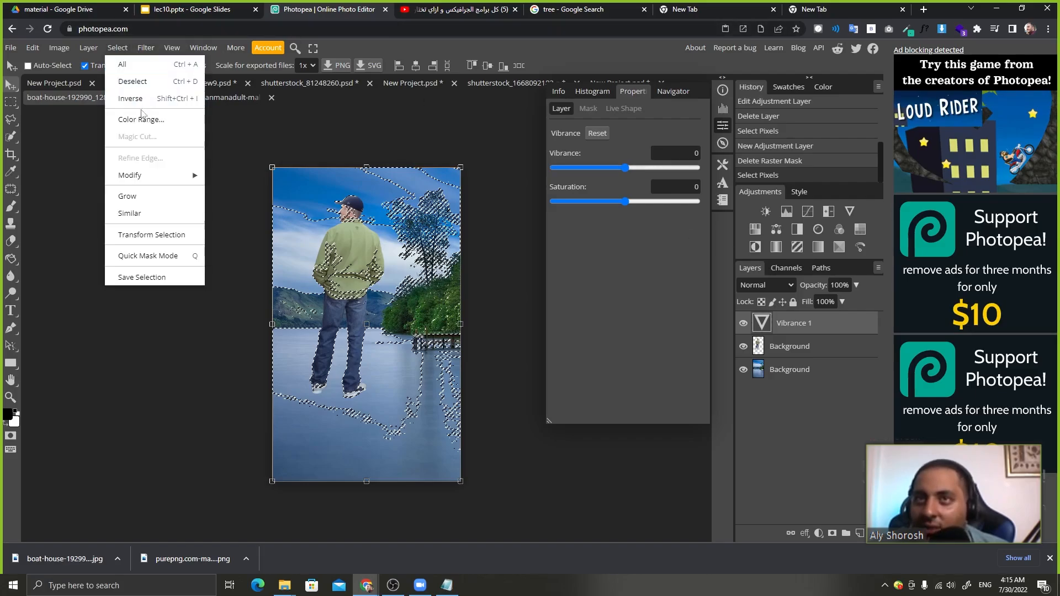
{"action": "left_click", "coordinate": [140, 99]}
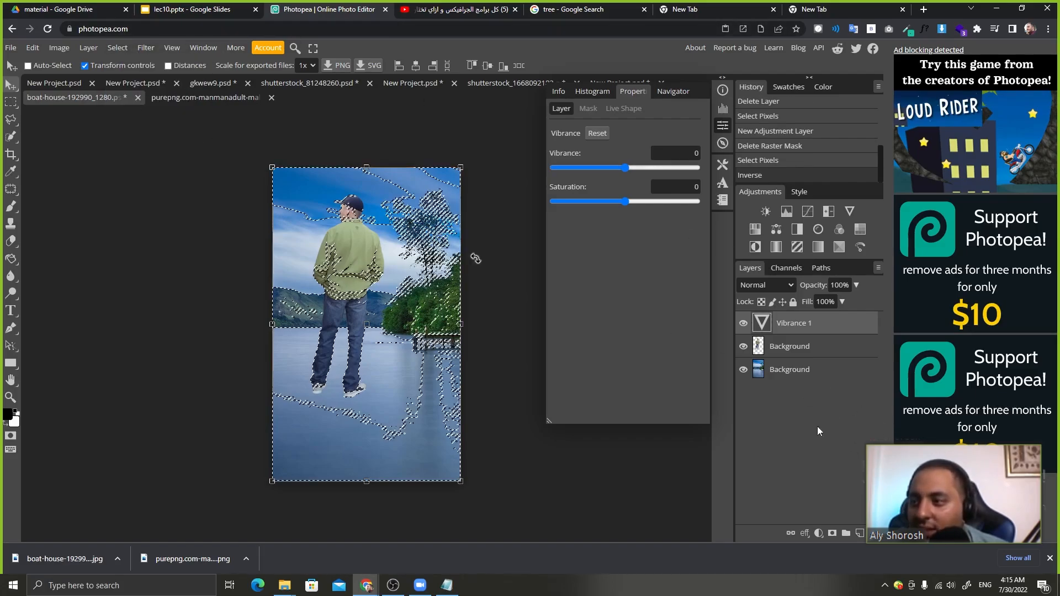
{"action": "left_click", "coordinate": [832, 534]}
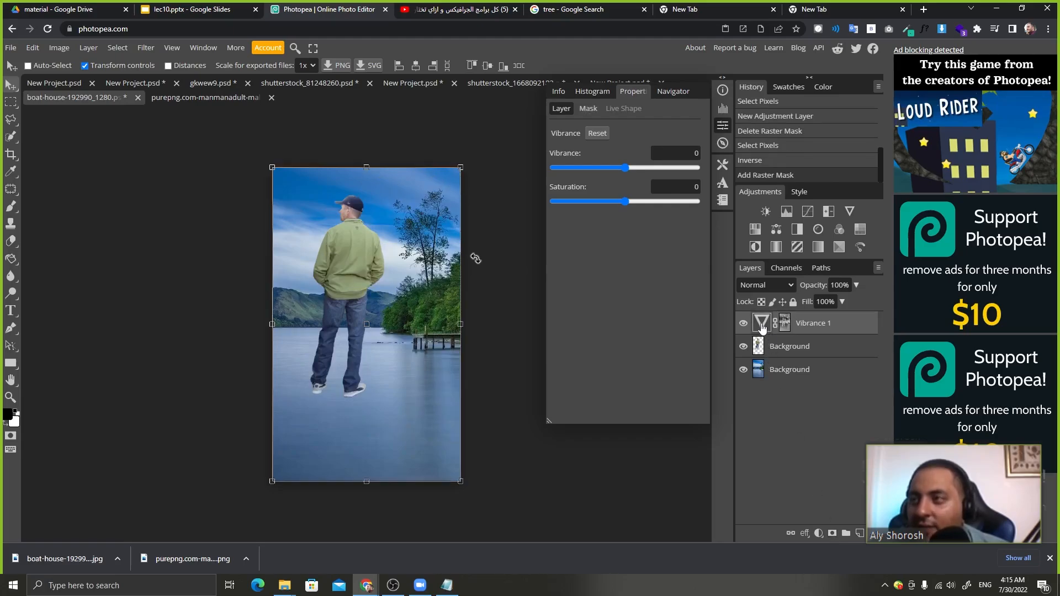
{"action": "left_click_drag", "start_coordinate": [626, 203], "coordinate": [540, 205]}
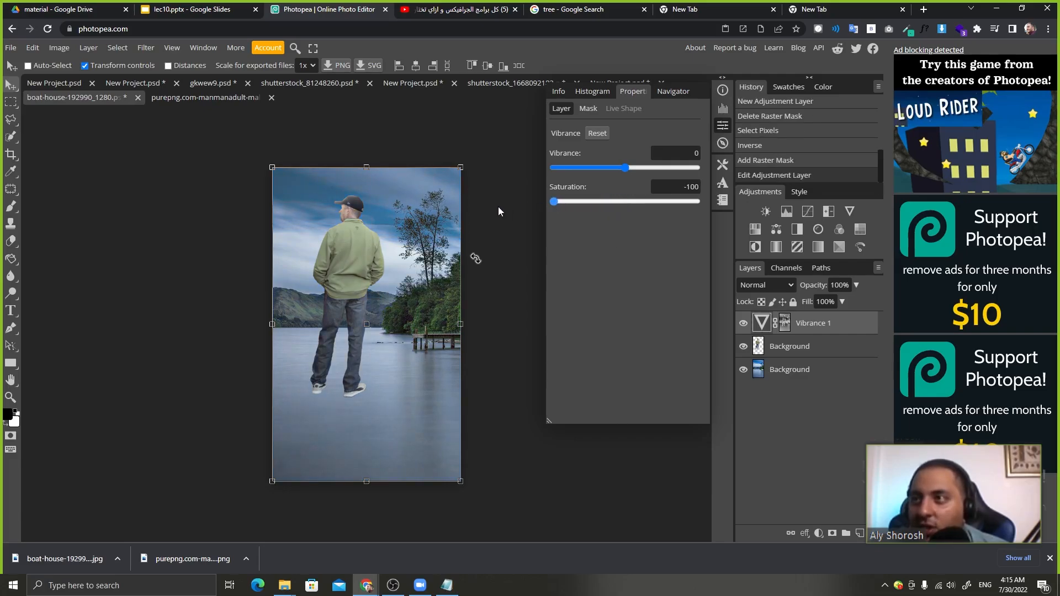
{"action": "left_click_drag", "start_coordinate": [625, 168], "coordinate": [585, 174]}
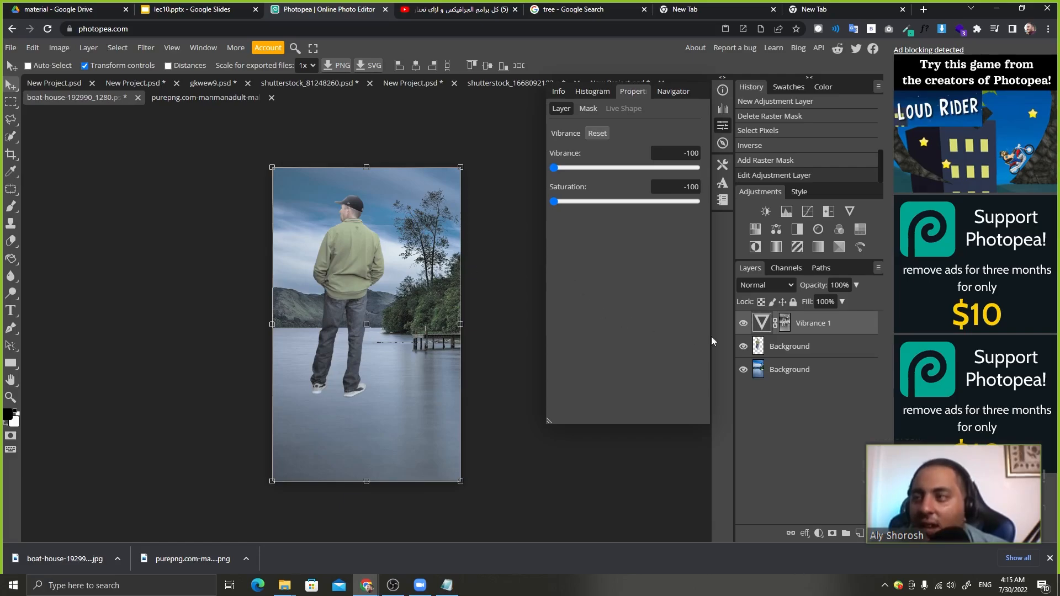
Toggle the Vibrance 1 mask off and back on to compare.
{"action": "left_click", "coordinate": [787, 328], "text": "shift"}
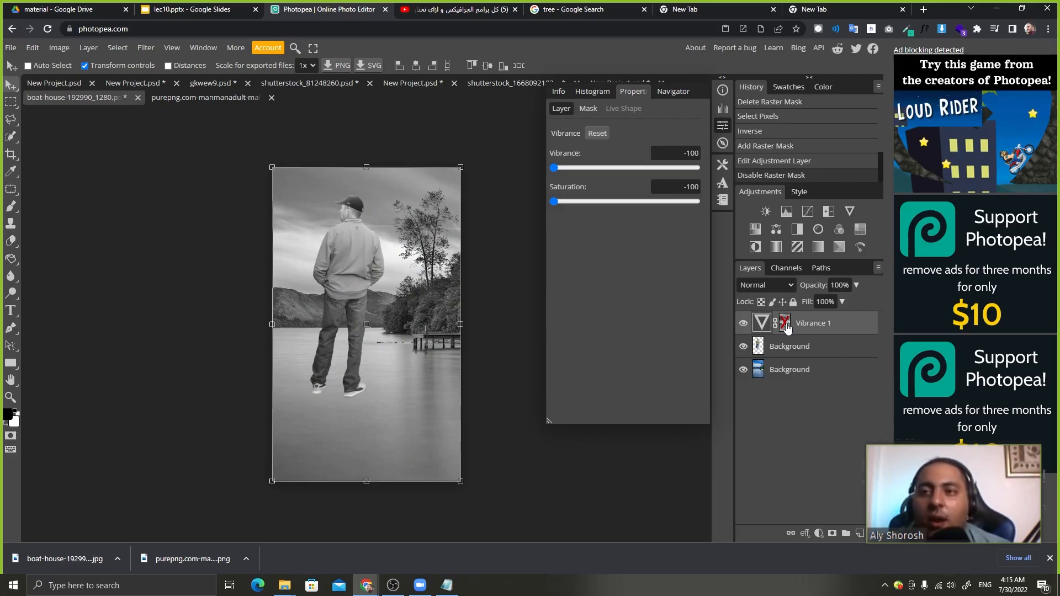
{"action": "left_click", "coordinate": [787, 328]}
{"action": "left_click", "coordinate": [787, 327], "text": "shift"}
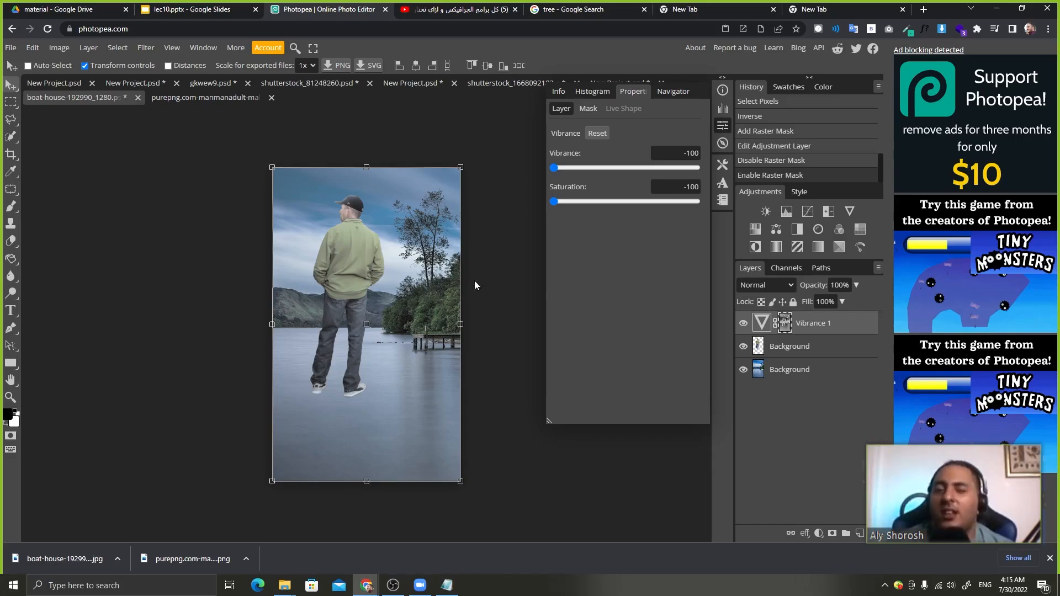
Type the two-line title THE / LOST, centre-align it and place it under the man.
{"action": "left_click", "coordinate": [11, 311]}
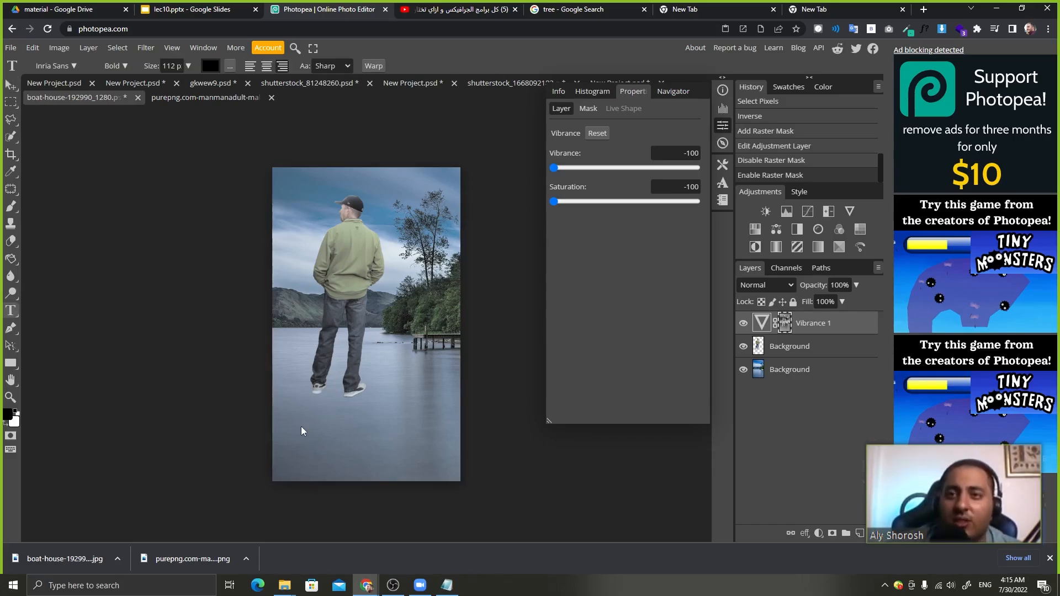
{"action": "left_click", "coordinate": [307, 396]}
{"action": "type", "text": "THE"}
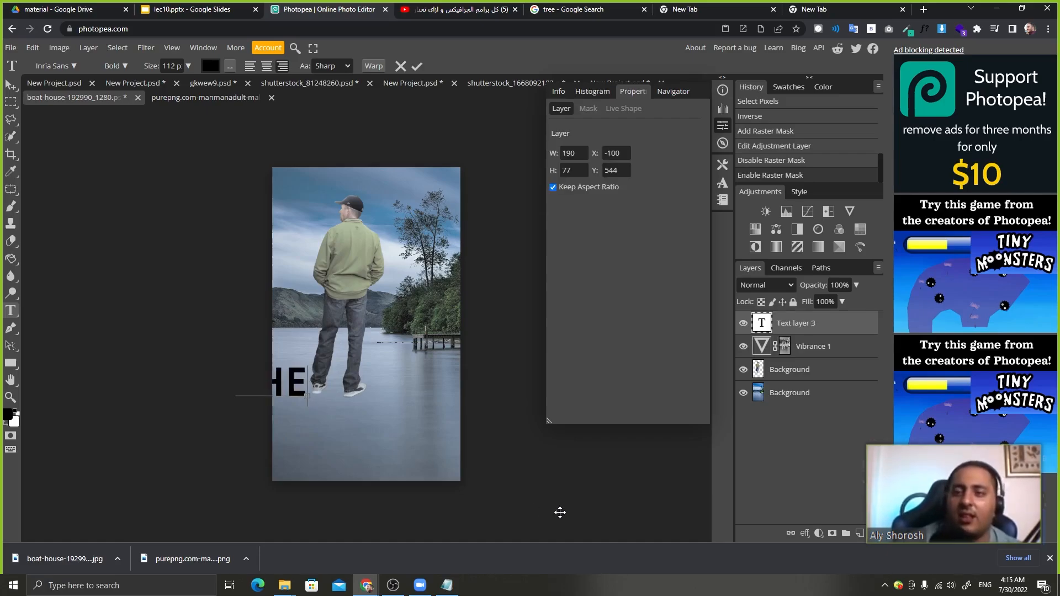
{"action": "key", "text": "Return"}
{"action": "type", "text": "LAST"}
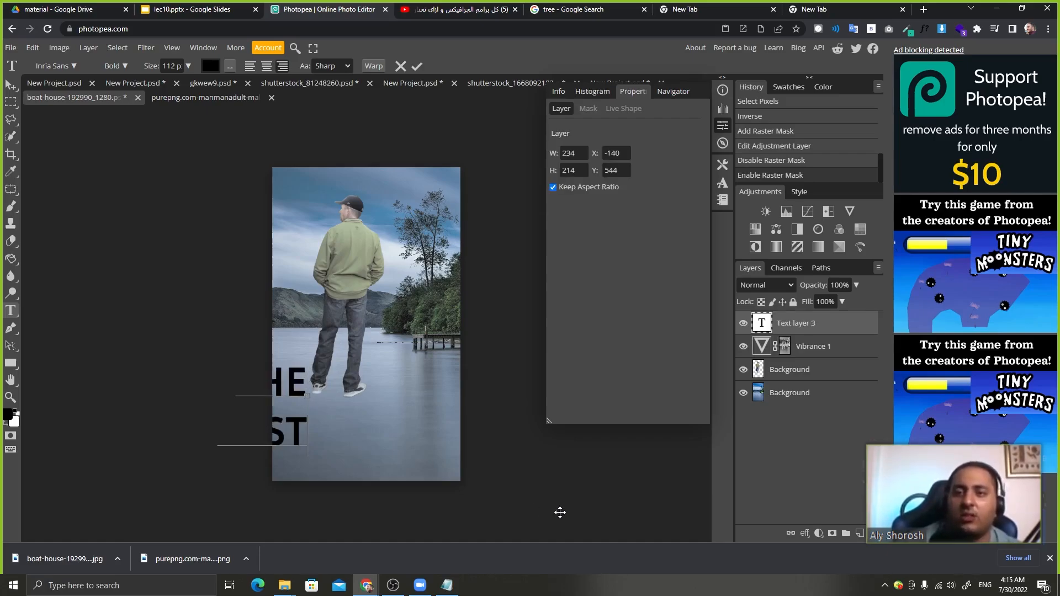
{"action": "left_click_drag", "start_coordinate": [373, 489], "coordinate": [478, 507]}
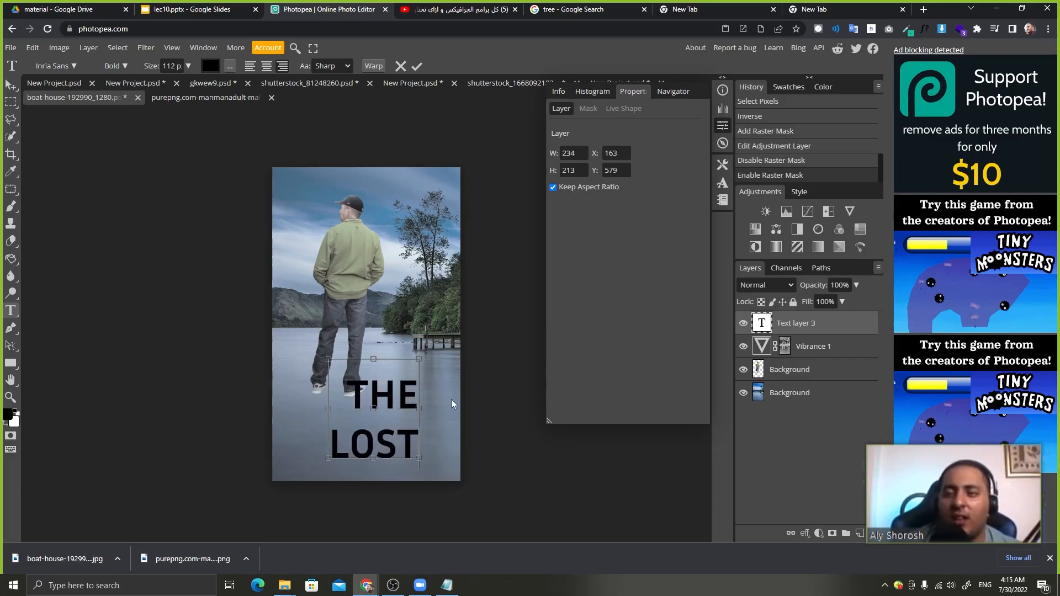
{"action": "key", "text": "ctrl+a"}
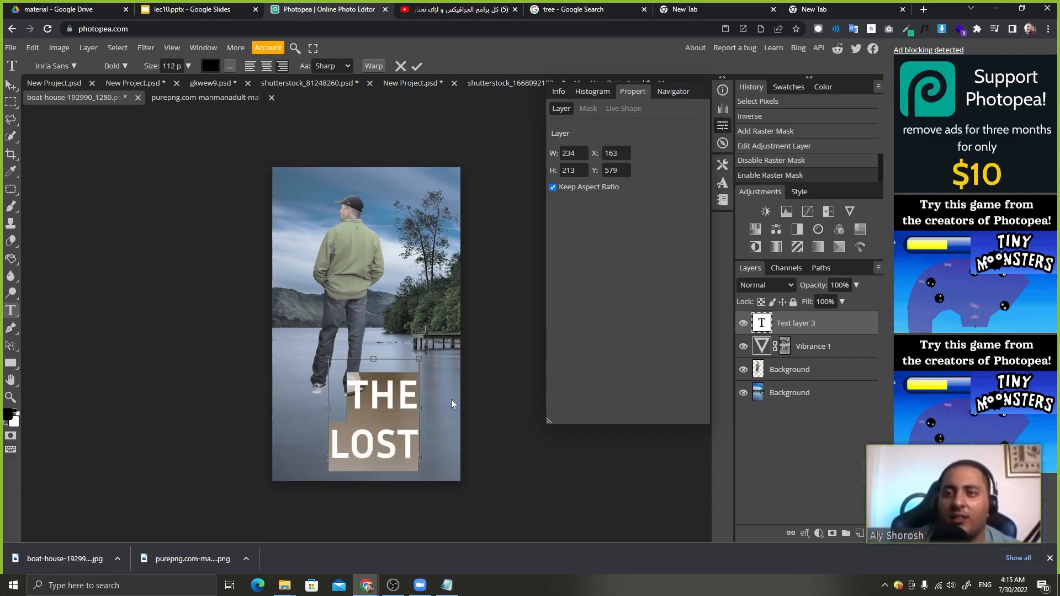
{"action": "left_click", "coordinate": [267, 67]}
{"action": "left_click_drag", "start_coordinate": [533, 506], "coordinate": [462, 503]}
{"action": "left_click_drag", "start_coordinate": [409, 468], "coordinate": [429, 470]}
Make the word THE smaller and the word LOST larger.
{"action": "double_click", "coordinate": [371, 387]}
{"action": "mouse_move", "coordinate": [149, 66]}
{"action": "left_mouse_down"}
{"action": "mouse_move", "coordinate": [132, 74]}
{"action": "mouse_move", "coordinate": [144, 68]}
{"action": "left_mouse_up"}
{"action": "double_click", "coordinate": [332, 443]}
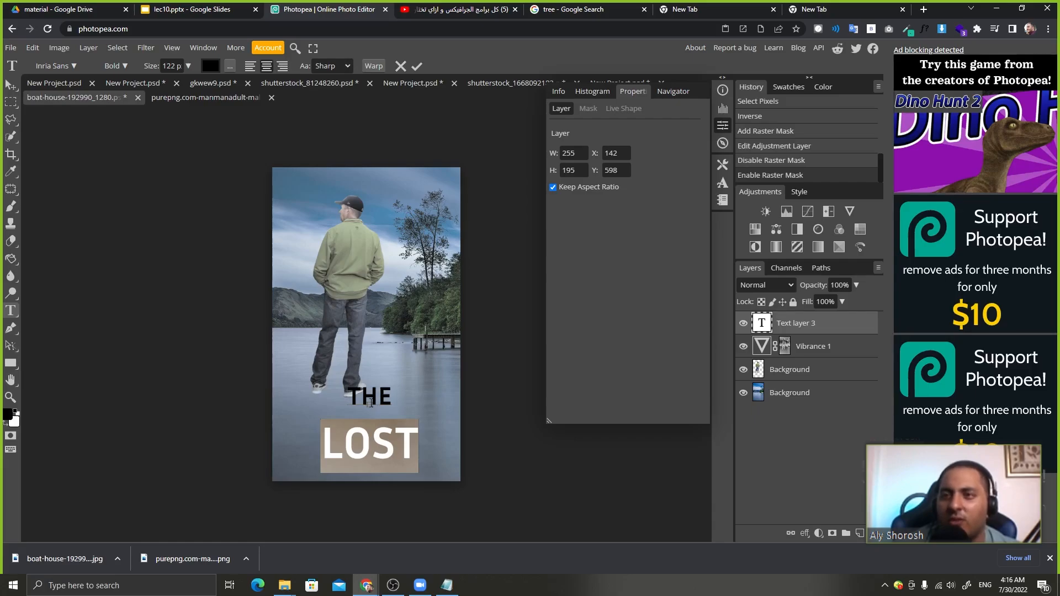
{"action": "double_click", "coordinate": [371, 407]}
{"action": "double_click", "coordinate": [368, 467]}
{"action": "left_click_drag", "start_coordinate": [138, 67], "coordinate": [179, 67]}
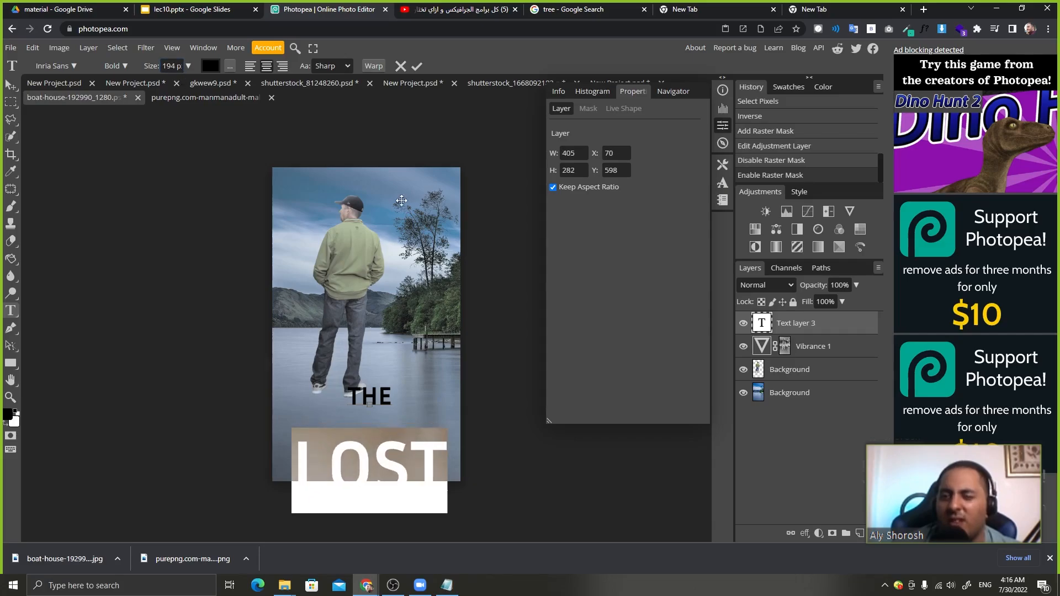
Resize LOST to 144 px and move the title below the man's feet.
{"action": "left_click_drag", "start_coordinate": [411, 320], "coordinate": [407, 290]}
{"action": "left_click", "coordinate": [374, 405]}
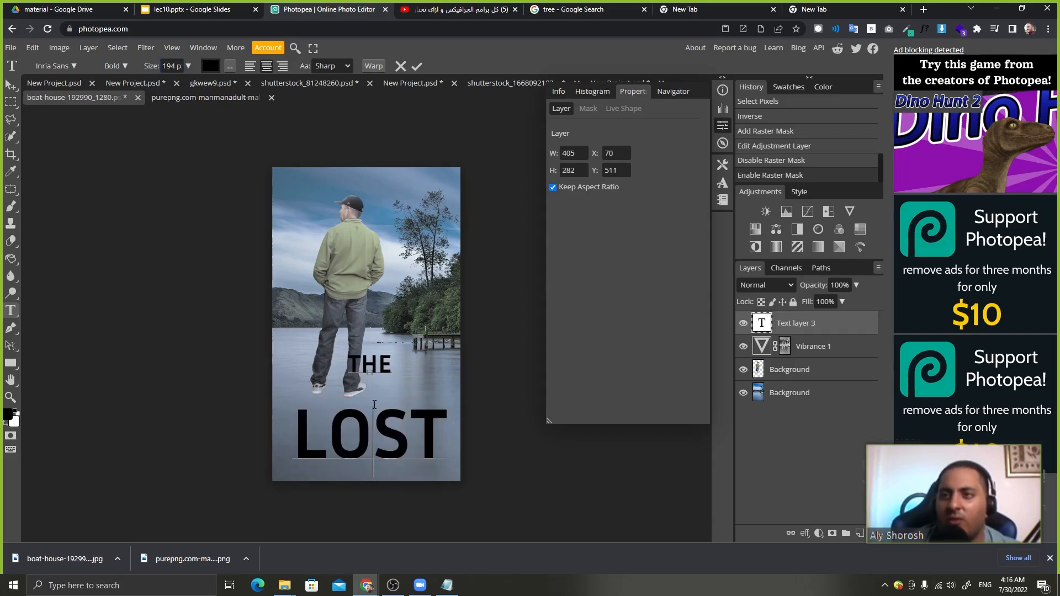
{"action": "double_click", "coordinate": [375, 405]}
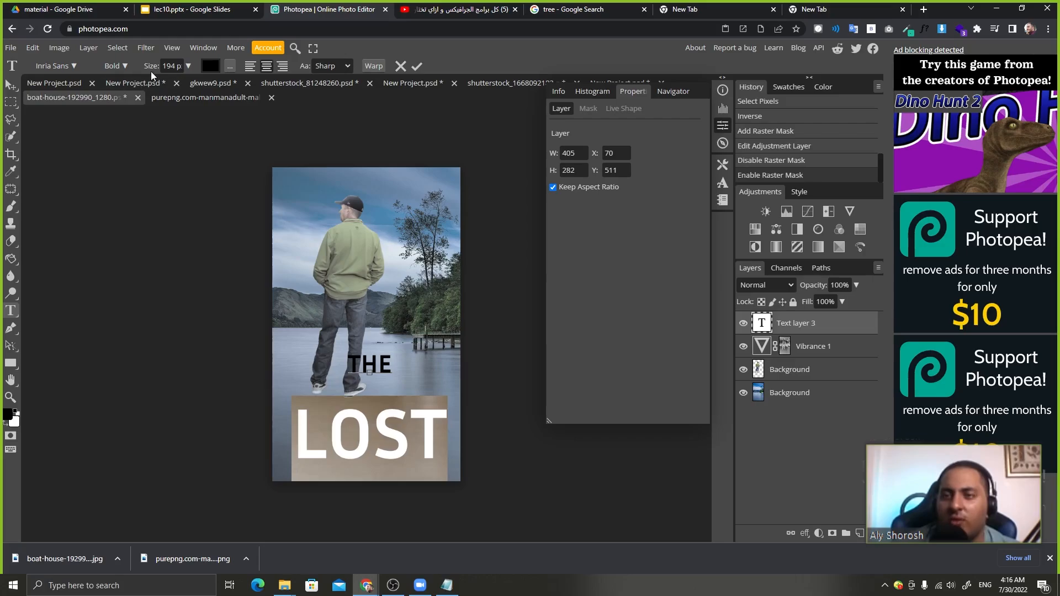
{"action": "left_click_drag", "start_coordinate": [151, 66], "coordinate": [125, 66]}
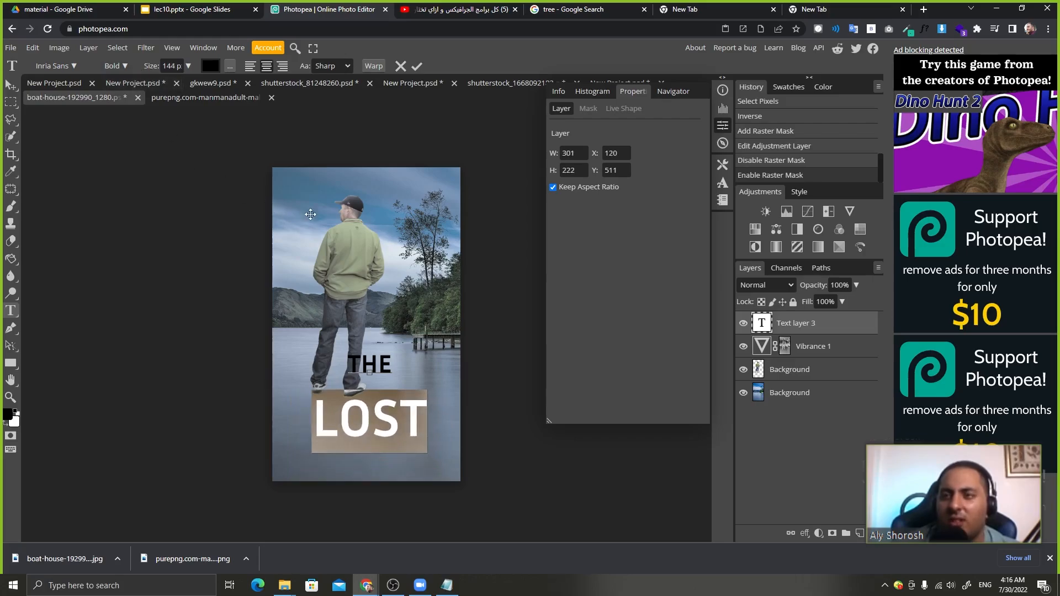
{"action": "left_click_drag", "start_coordinate": [326, 228], "coordinate": [324, 235]}
{"action": "left_click", "coordinate": [394, 453]}
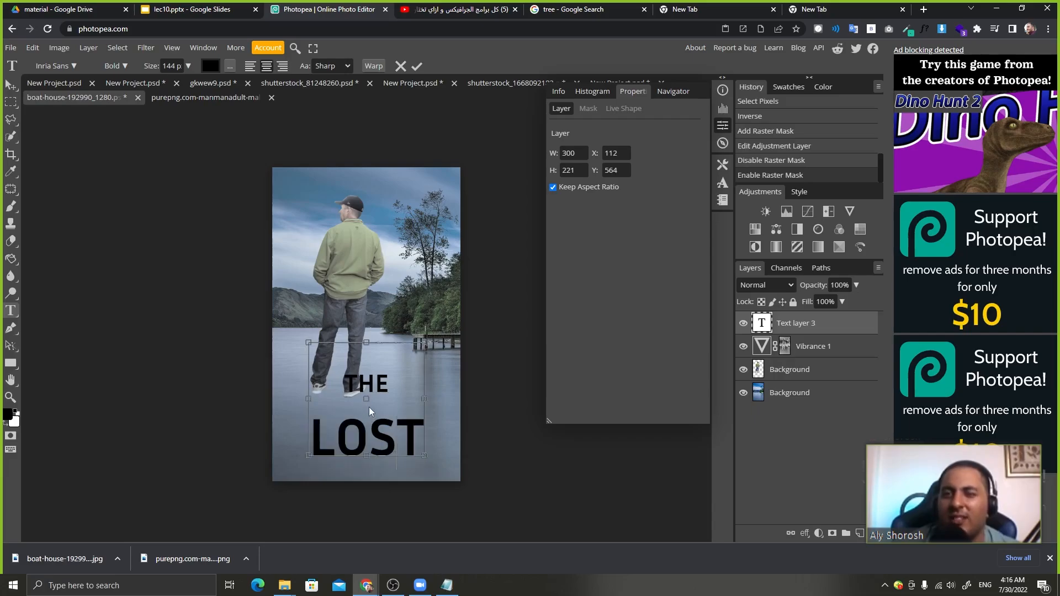
{"action": "key", "text": "ctrl+a"}
In the Character panel, increase the line leading and the letter tracking of THE and LOST.
{"action": "left_click", "coordinate": [208, 49]}
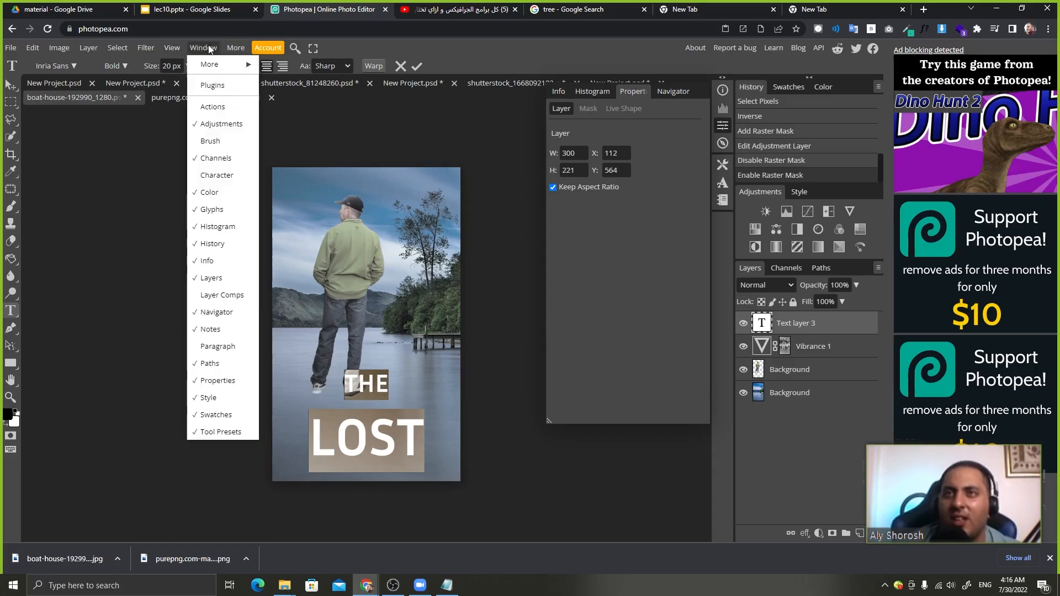
{"action": "left_click", "coordinate": [229, 172]}
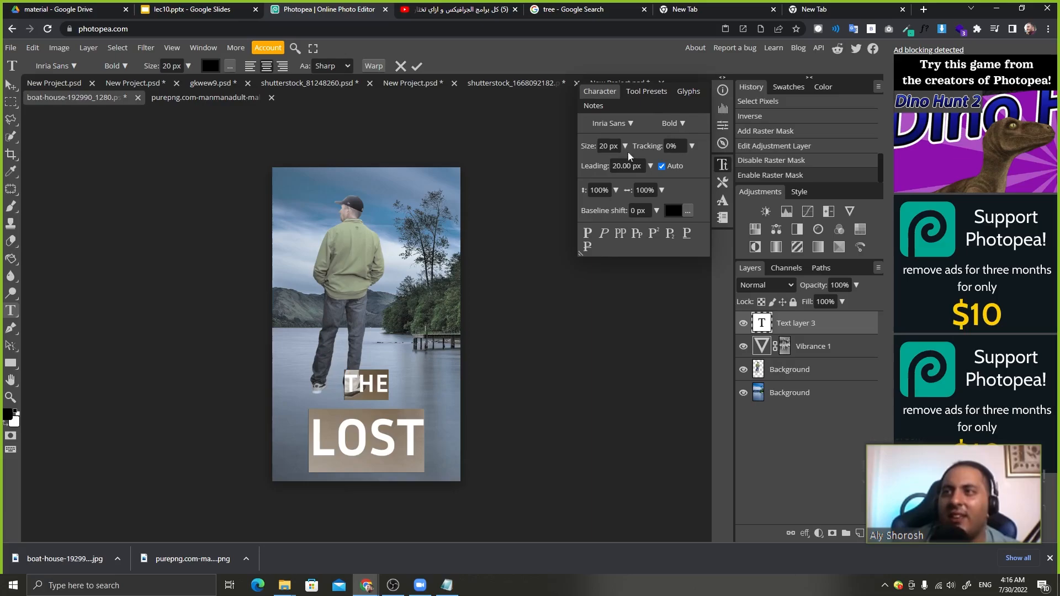
{"action": "left_click_drag", "start_coordinate": [596, 165], "coordinate": [673, 168]}
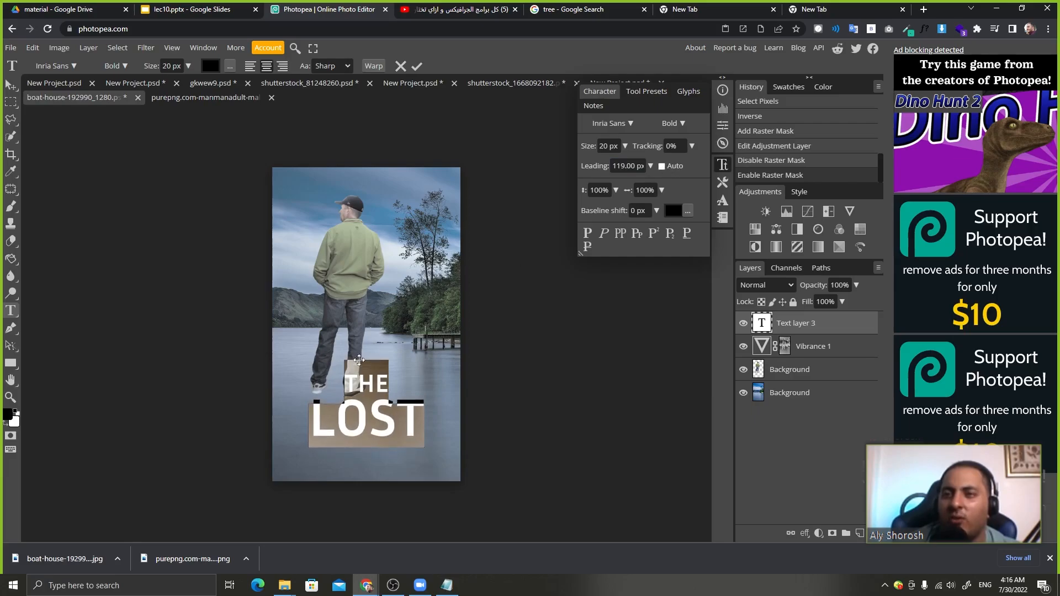
{"action": "double_click", "coordinate": [365, 382]}
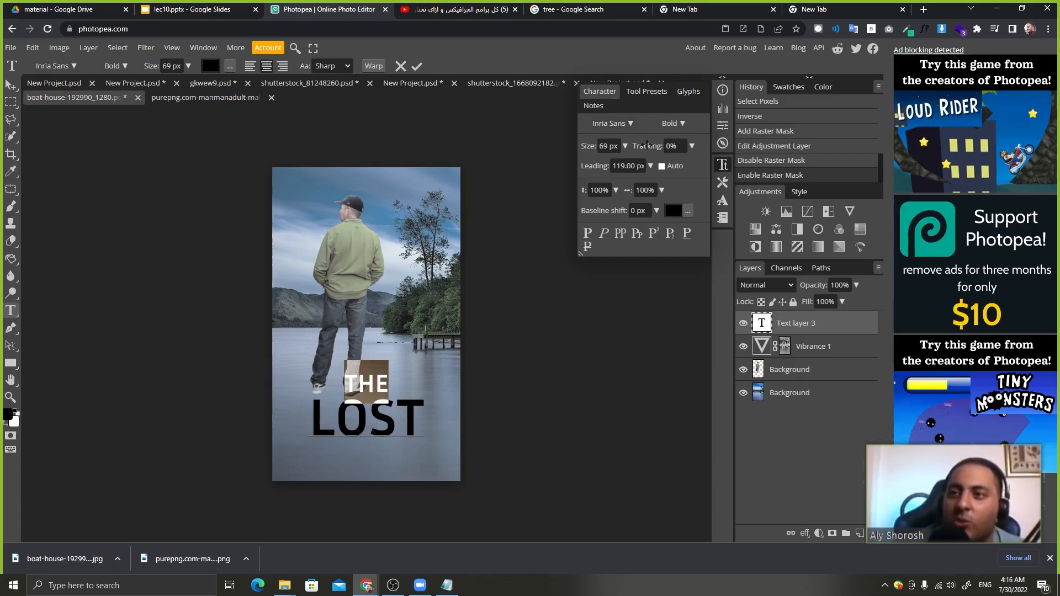
{"action": "left_click_drag", "start_coordinate": [645, 145], "coordinate": [658, 146]}
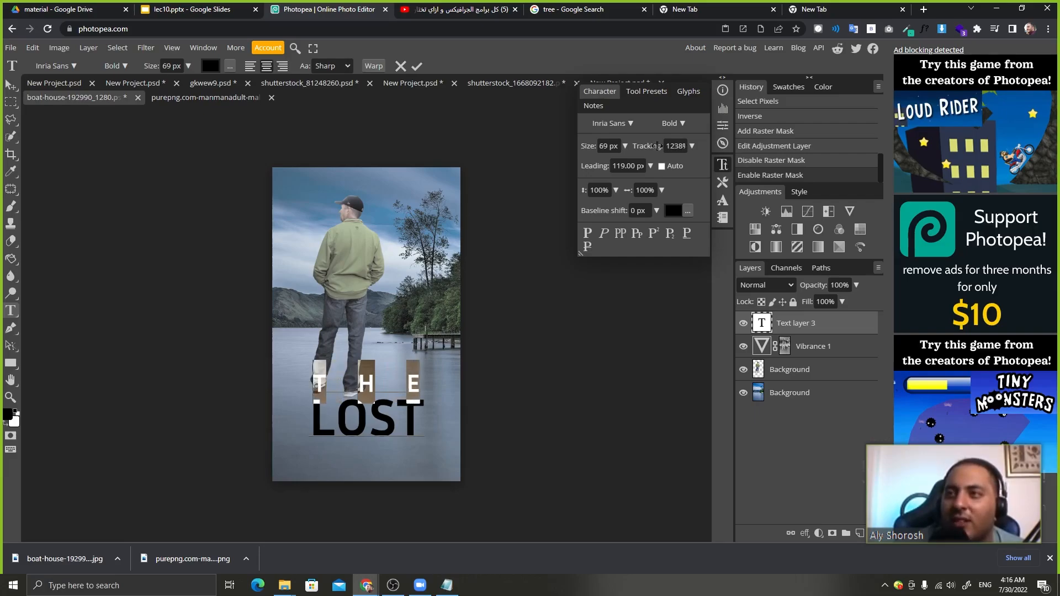
{"action": "double_click", "coordinate": [395, 420]}
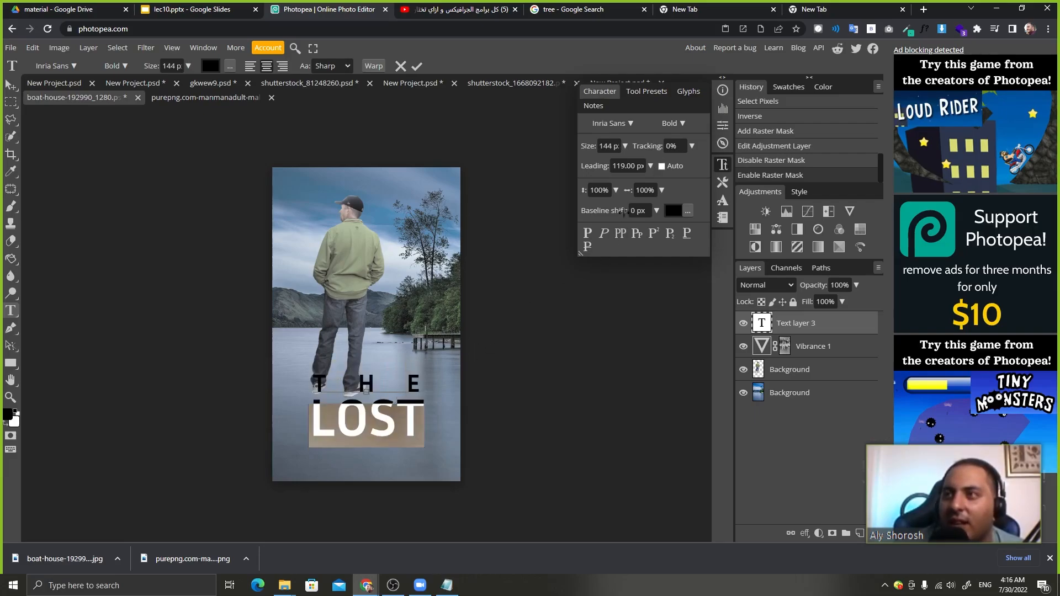
{"action": "left_click_drag", "start_coordinate": [644, 145], "coordinate": [458, 388]}
Colour the word THE green and commit the title text.
{"action": "double_click", "coordinate": [384, 381]}
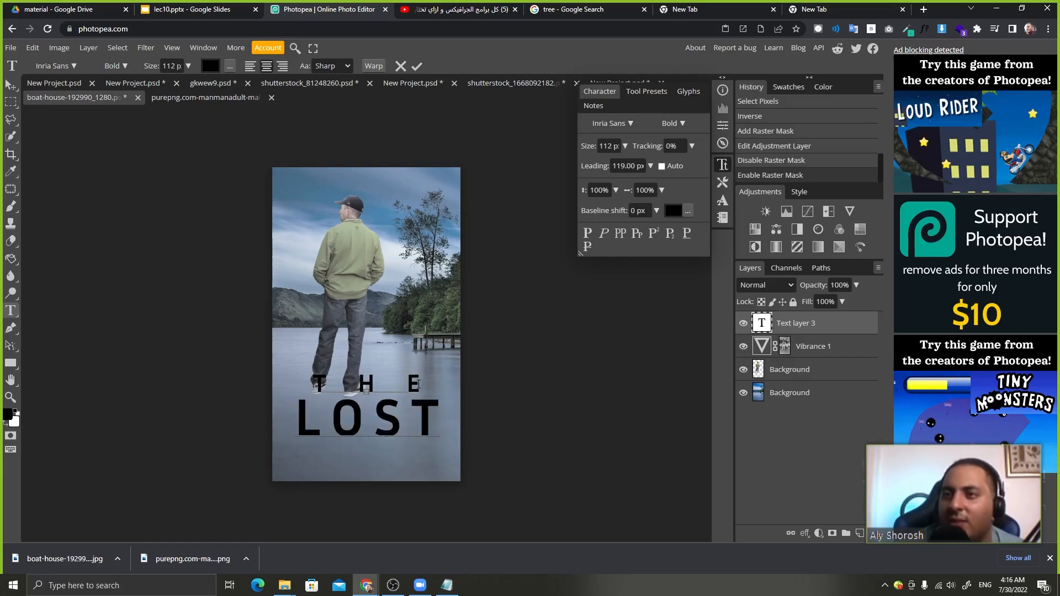
{"action": "left_click", "coordinate": [210, 66]}
{"action": "left_click", "coordinate": [200, 217]}
{"action": "left_click", "coordinate": [223, 248]}
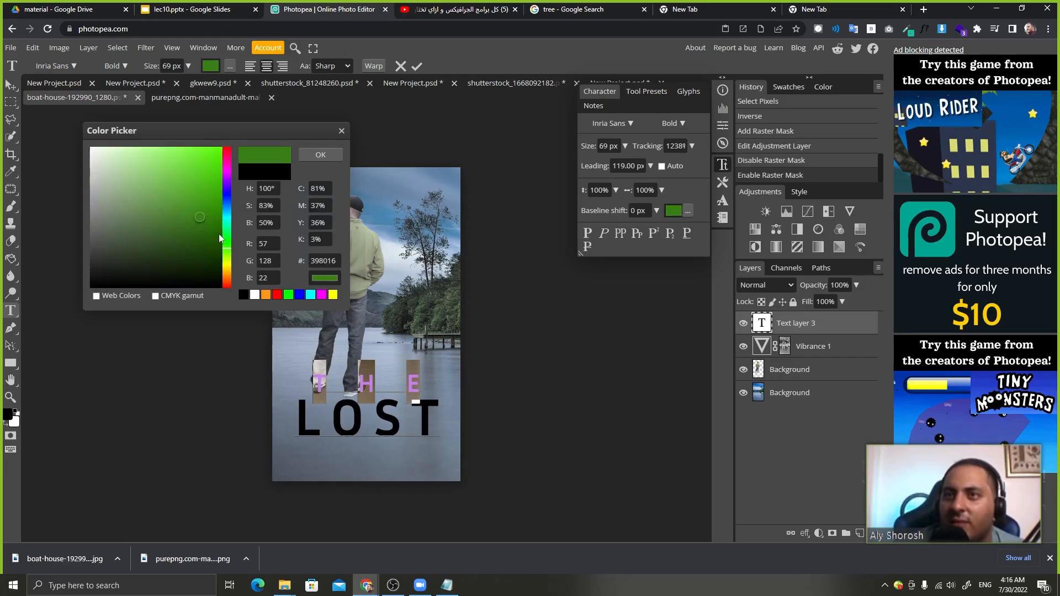
{"action": "left_click", "coordinate": [319, 155]}
{"action": "left_click", "coordinate": [417, 66]}
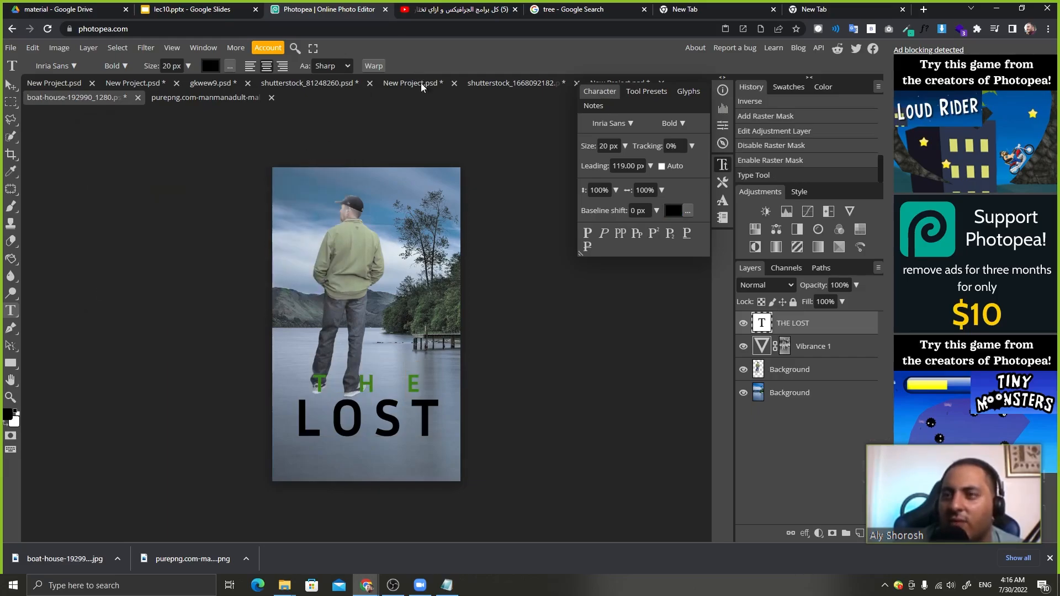
Nudge the title slightly with the Move tool and view the Google Slides reference.
{"action": "left_click", "coordinate": [11, 85]}
{"action": "left_click_drag", "start_coordinate": [384, 381], "coordinate": [388, 388]}
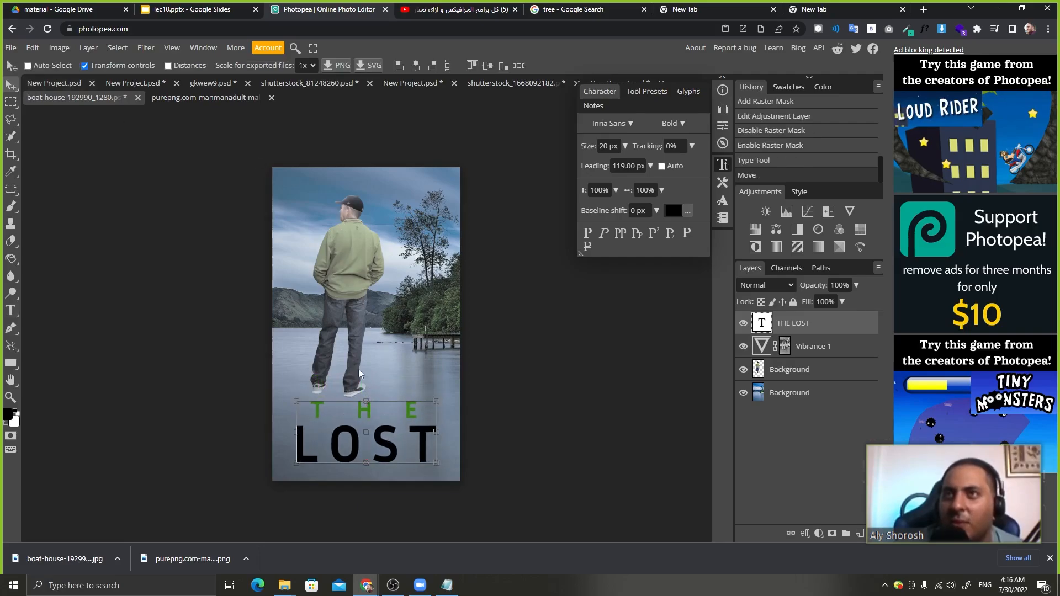
{"action": "left_click", "coordinate": [204, 9]}
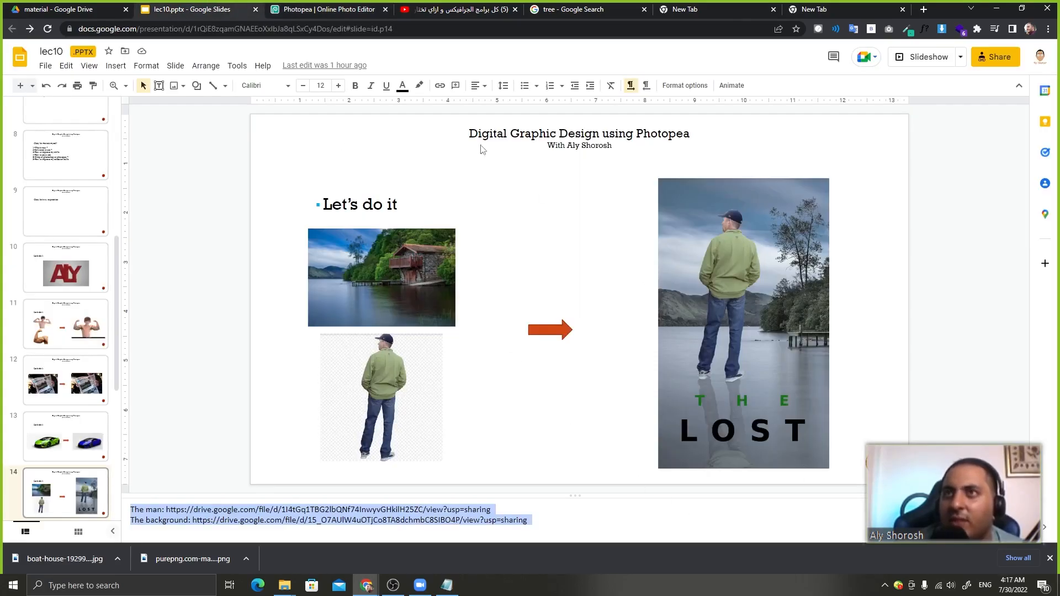
Duplicate the man layer, flip the copy vertically and move it below his feet.
{"action": "left_click", "coordinate": [328, 7]}
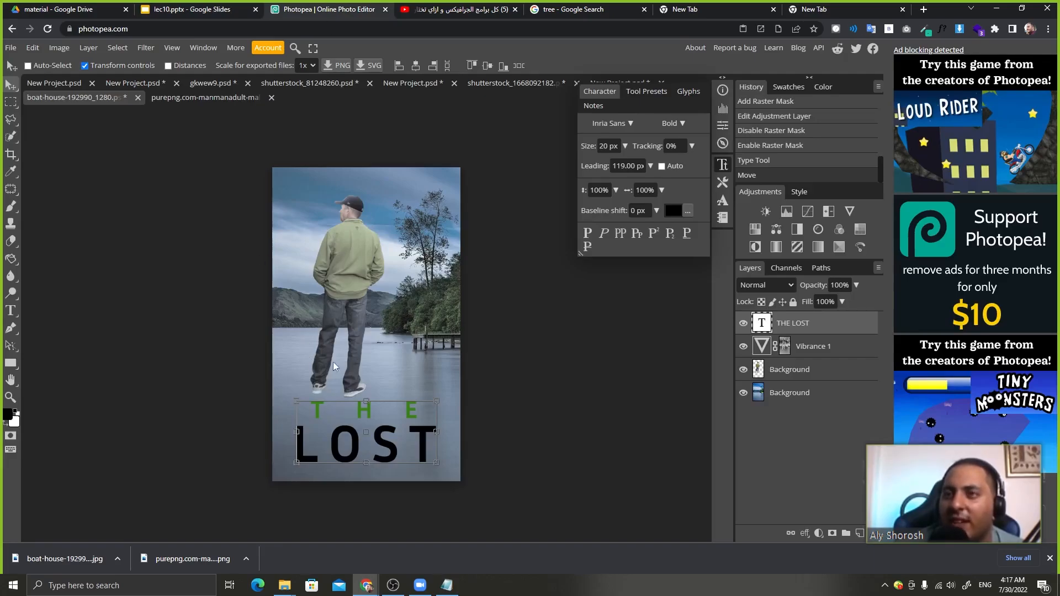
{"action": "key", "text": "ctrl+plus"}
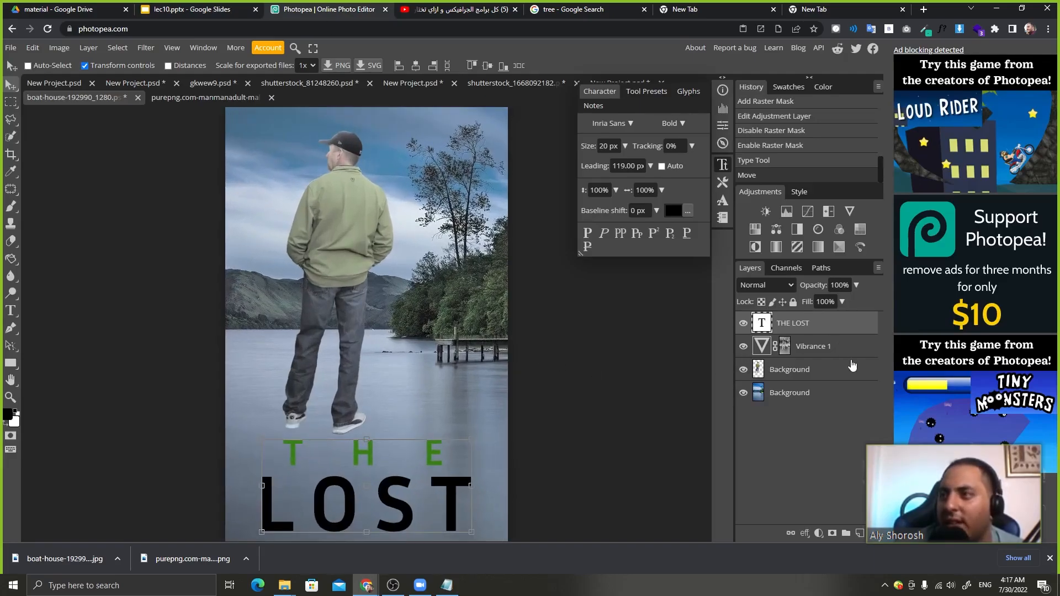
{"action": "left_click_drag", "start_coordinate": [833, 381], "coordinate": [860, 533]}
{"action": "right_click", "coordinate": [338, 195]}
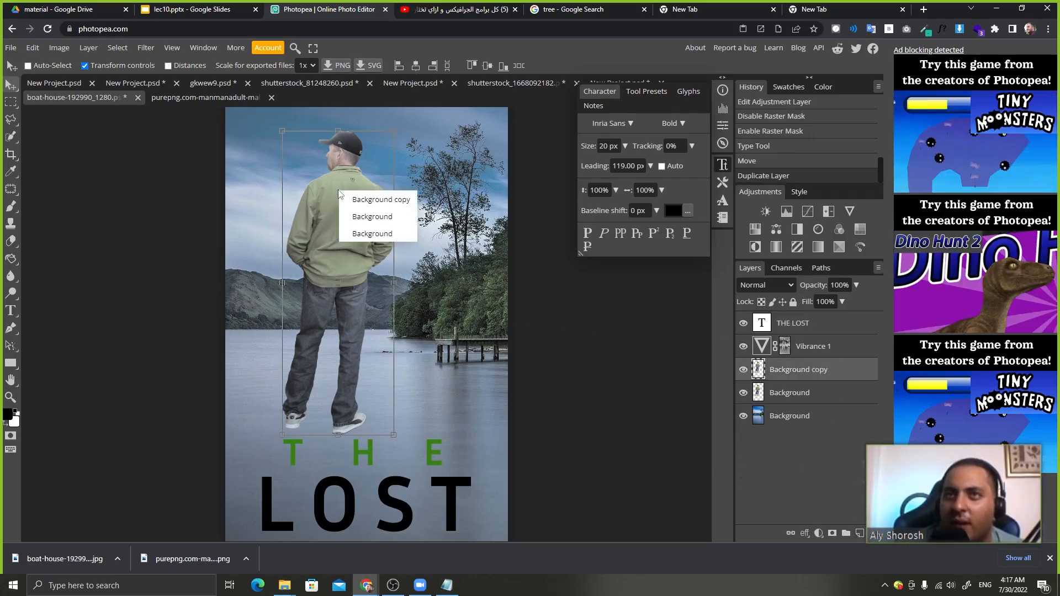
{"action": "left_click", "coordinate": [33, 47]}
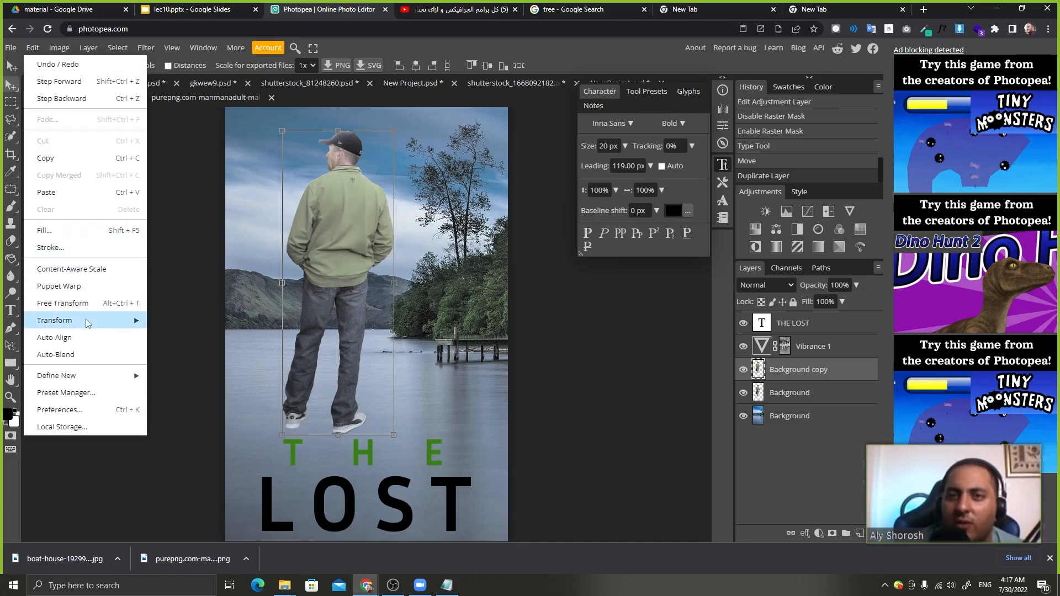
{"action": "mouse_move", "coordinate": [83, 320]}
{"action": "left_click", "coordinate": [222, 500]}
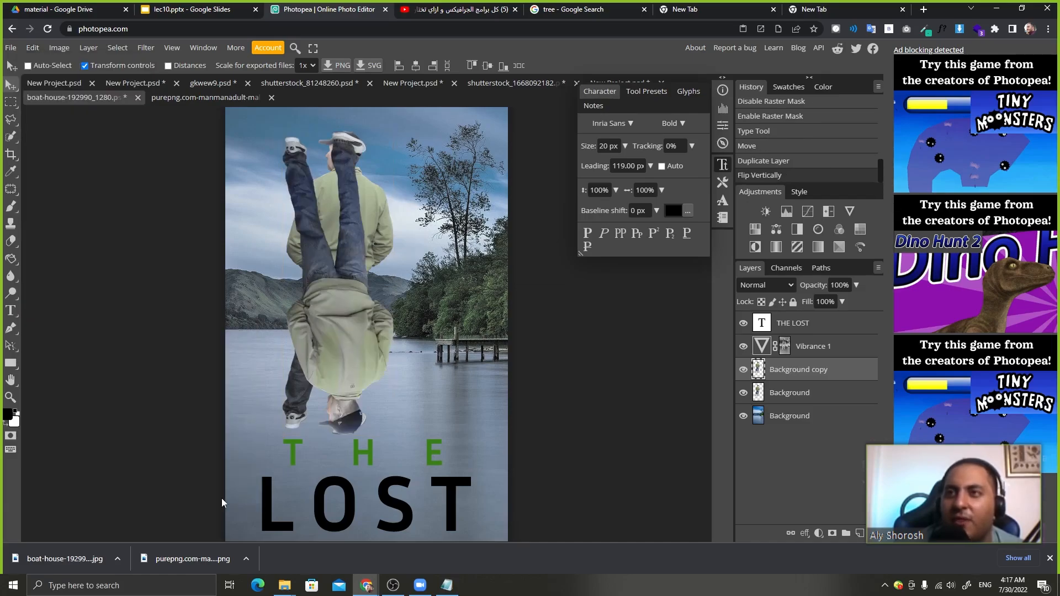
{"action": "scroll", "coordinate": [411, 375], "scroll_direction": "down", "scroll_amount": 2}
{"action": "left_click_drag", "start_coordinate": [307, 160], "coordinate": [300, 432]}
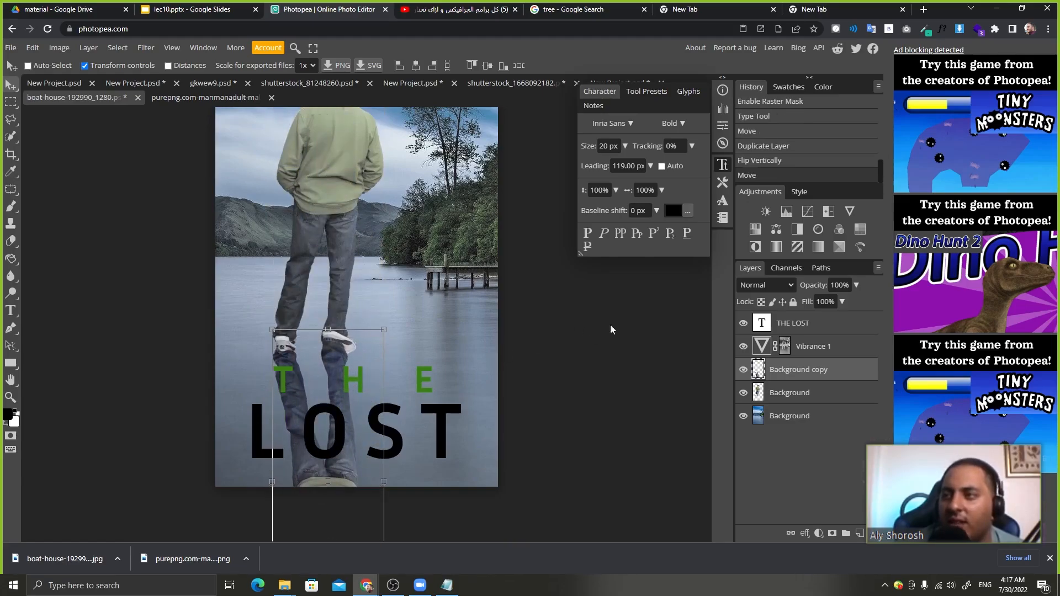
Place the reflection layer beneath the man and set its opacity to 29%.
{"action": "left_click_drag", "start_coordinate": [828, 375], "coordinate": [828, 403]}
{"action": "left_click_drag", "start_coordinate": [353, 427], "coordinate": [352, 429]}
{"action": "key", "text": "1"}
{"action": "key", "text": "9"}
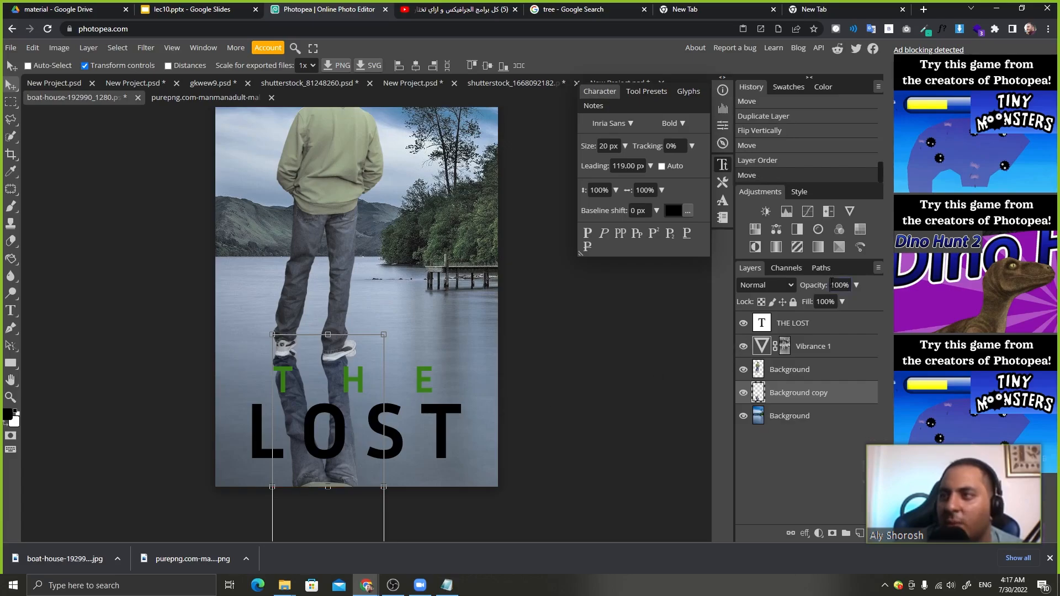
{"action": "key", "text": "2"}
{"action": "key", "text": "9"}
Zoom out on the whole poster and compare it with the lecture slide.
{"action": "key", "text": "ctrl+minus"}
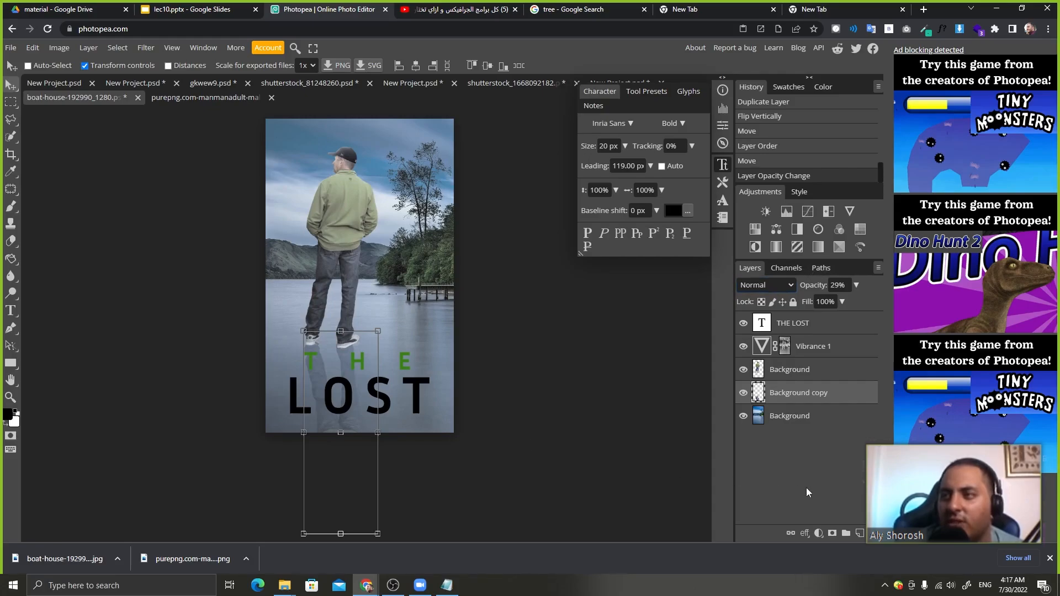
{"action": "left_click", "coordinate": [794, 415]}
{"action": "left_click_drag", "start_coordinate": [396, 411], "coordinate": [363, 450]}
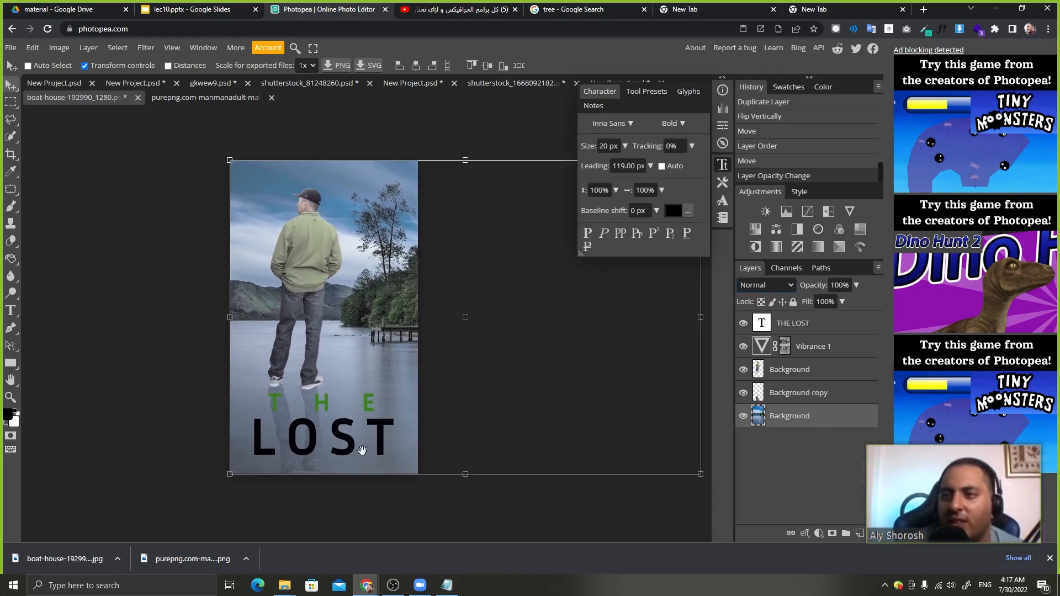
{"action": "left_click", "coordinate": [202, 8]}
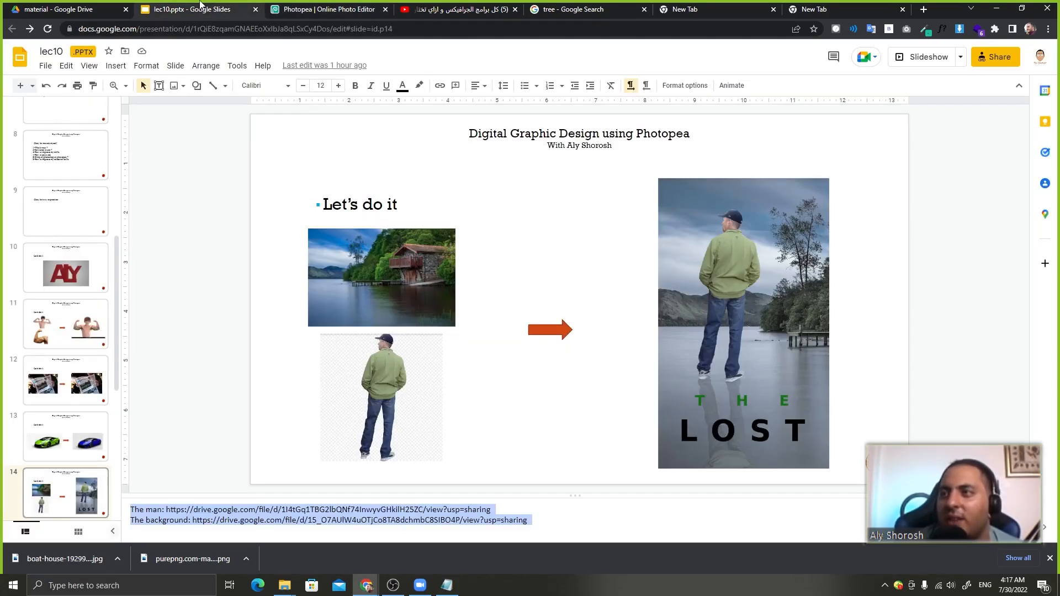
{"action": "left_click", "coordinate": [284, 5]}
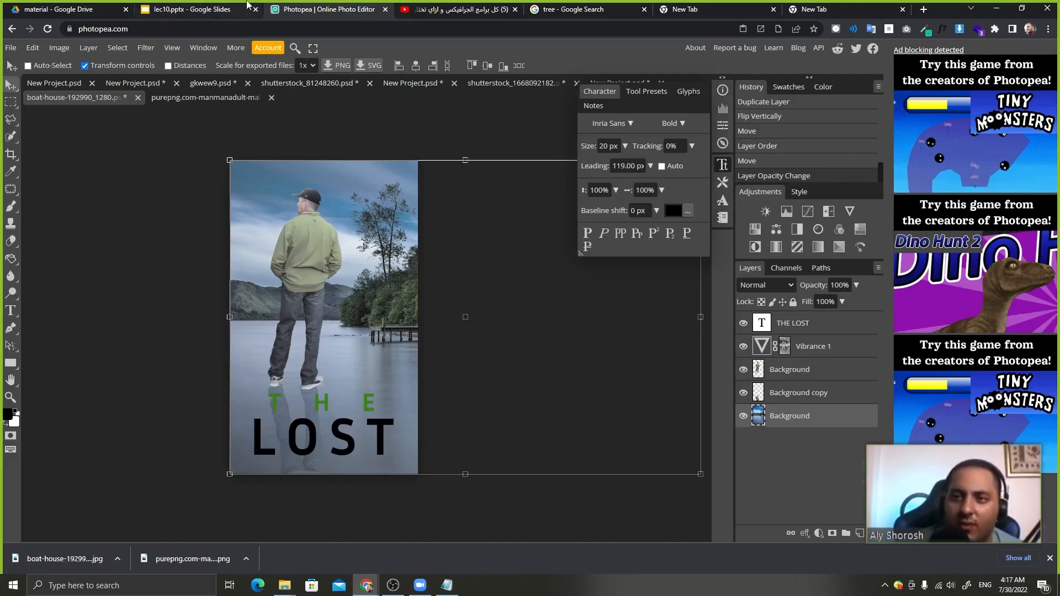
{"action": "left_click", "coordinate": [202, 9]}
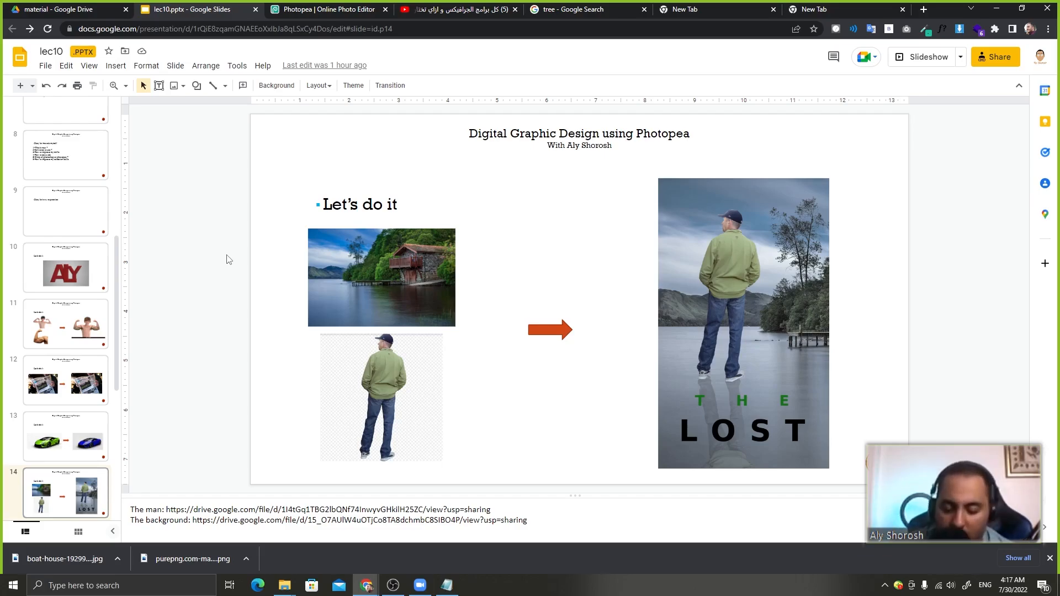
Advance to the food truck slide 15 and select the truck image link in the notes.
{"action": "key", "text": "Down"}
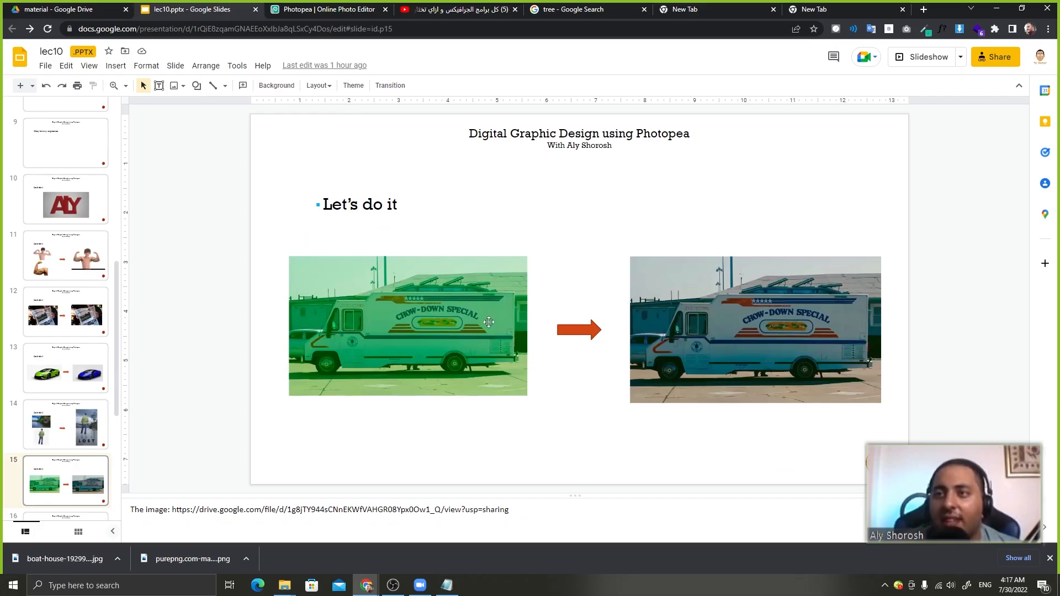
{"action": "left_click_drag", "start_coordinate": [508, 509], "coordinate": [175, 509]}
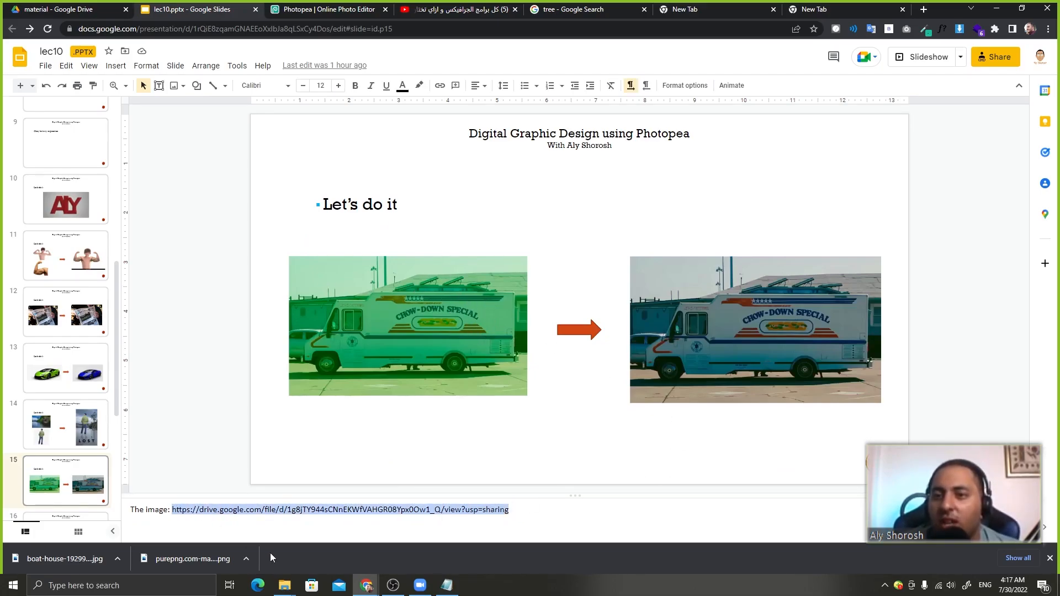
{"action": "left_click", "coordinate": [304, 6]}
{"action": "left_click", "coordinate": [214, 5]}
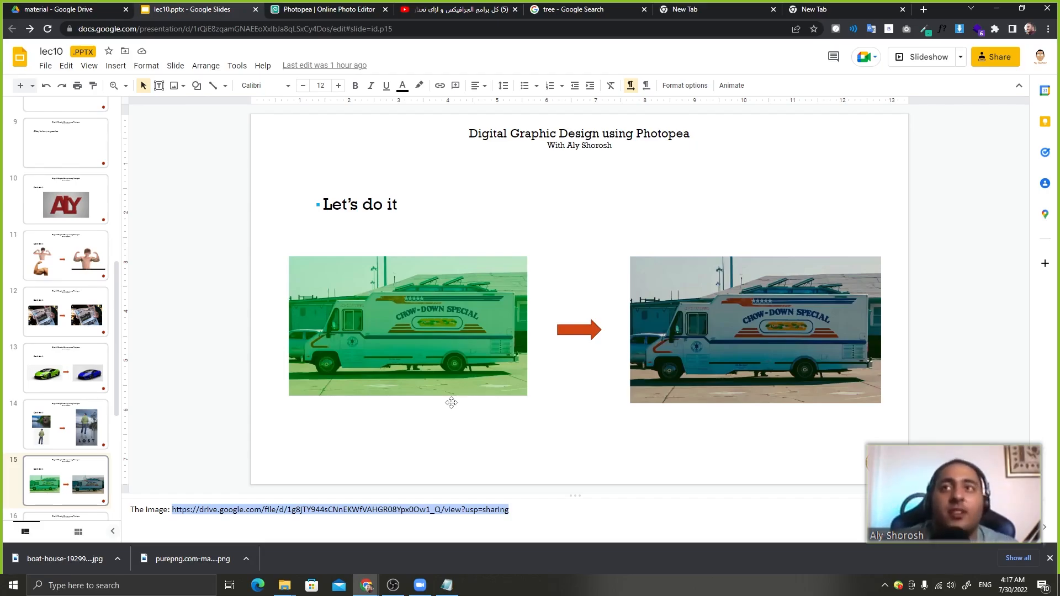
Download the truck screenshot from the course materials folder in Drive.
{"action": "left_click", "coordinate": [77, 9]}
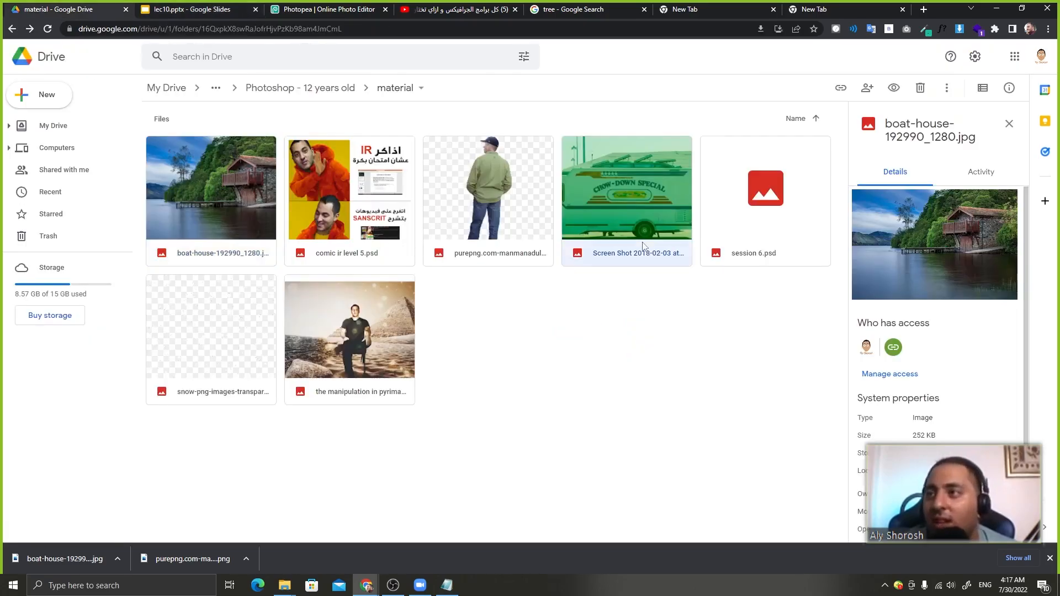
{"action": "right_click", "coordinate": [643, 246]}
{"action": "left_click", "coordinate": [694, 468]}
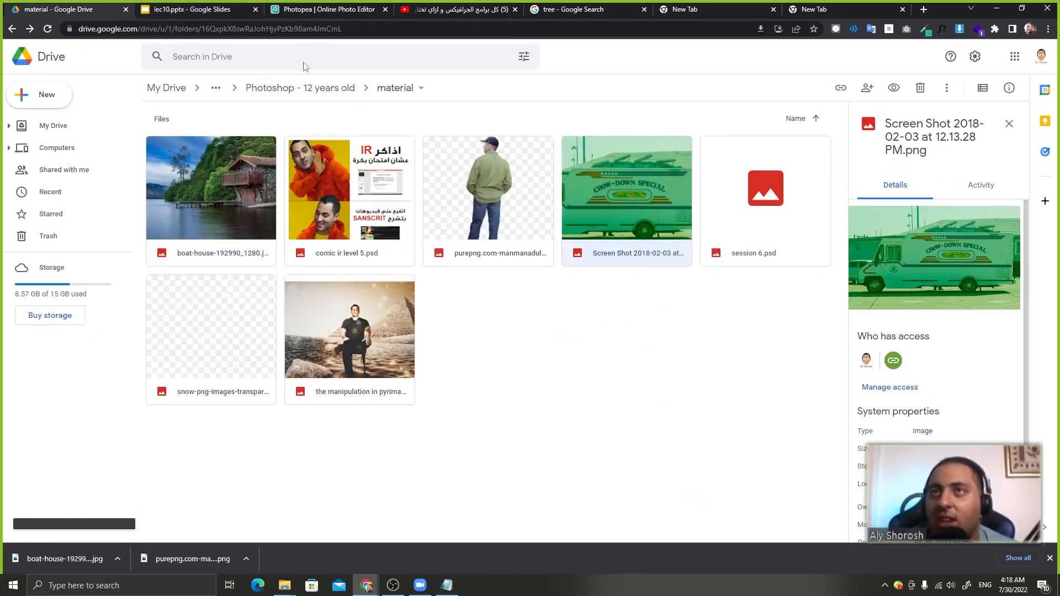
{"action": "left_click", "coordinate": [188, 9]}
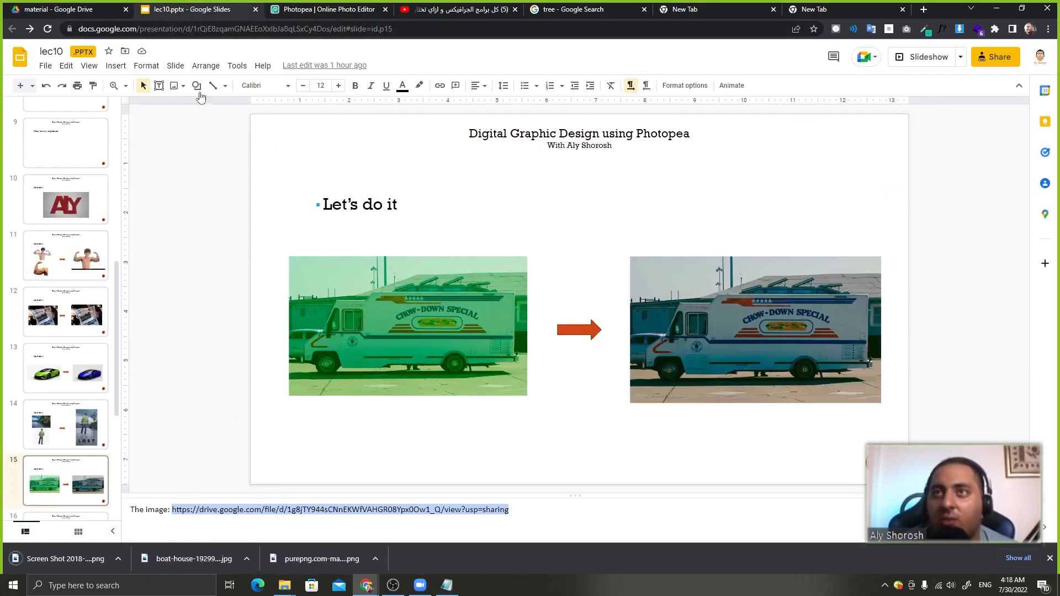
{"action": "left_click", "coordinate": [77, 9]}
{"action": "left_click", "coordinate": [241, 4]}
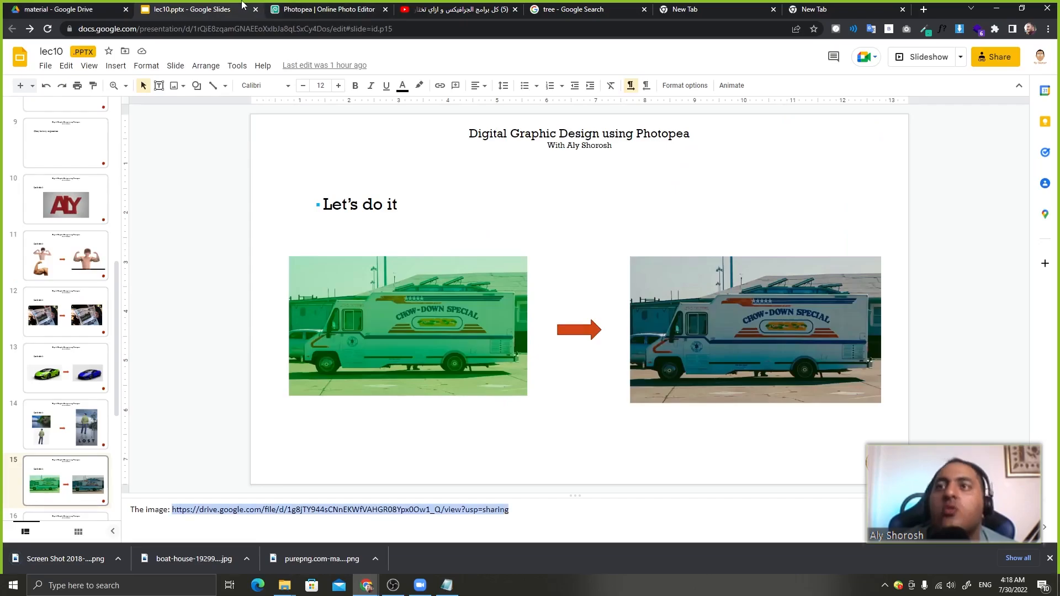
{"action": "left_click", "coordinate": [296, 7]}
Open the downloaded truck screenshot in Photopea, adding then deleting a stray Color Lookup layer.
{"action": "left_click_drag", "start_coordinate": [72, 559], "coordinate": [385, 95]}
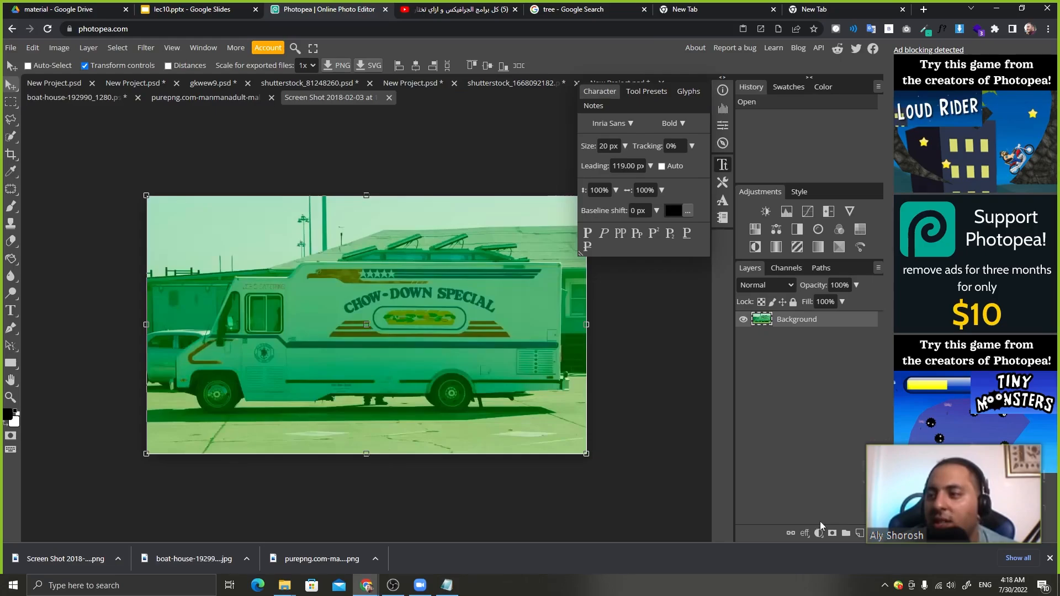
{"action": "left_click", "coordinate": [819, 533]}
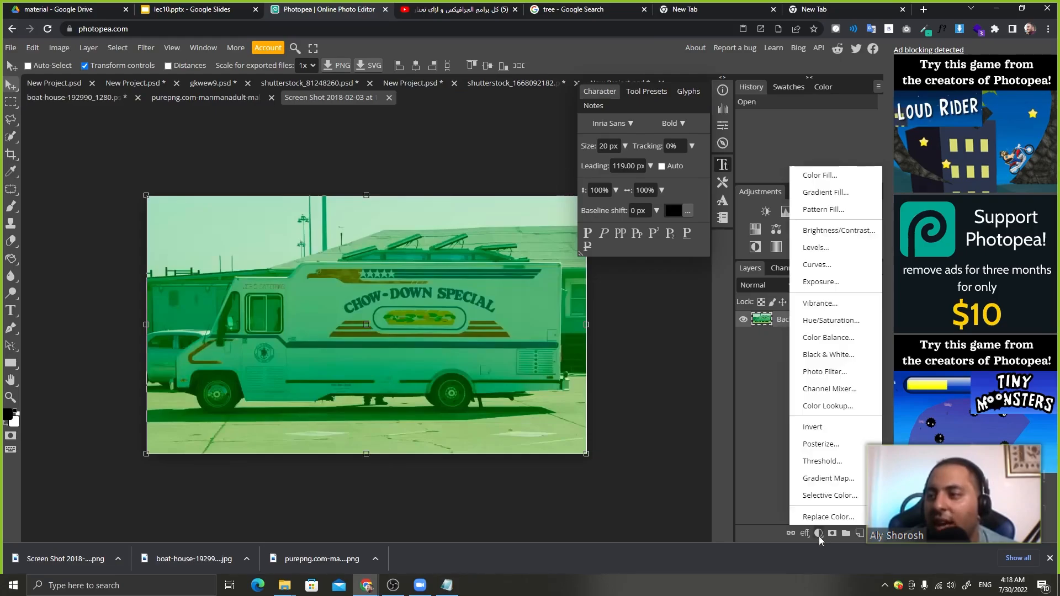
{"action": "left_click", "coordinate": [828, 406]}
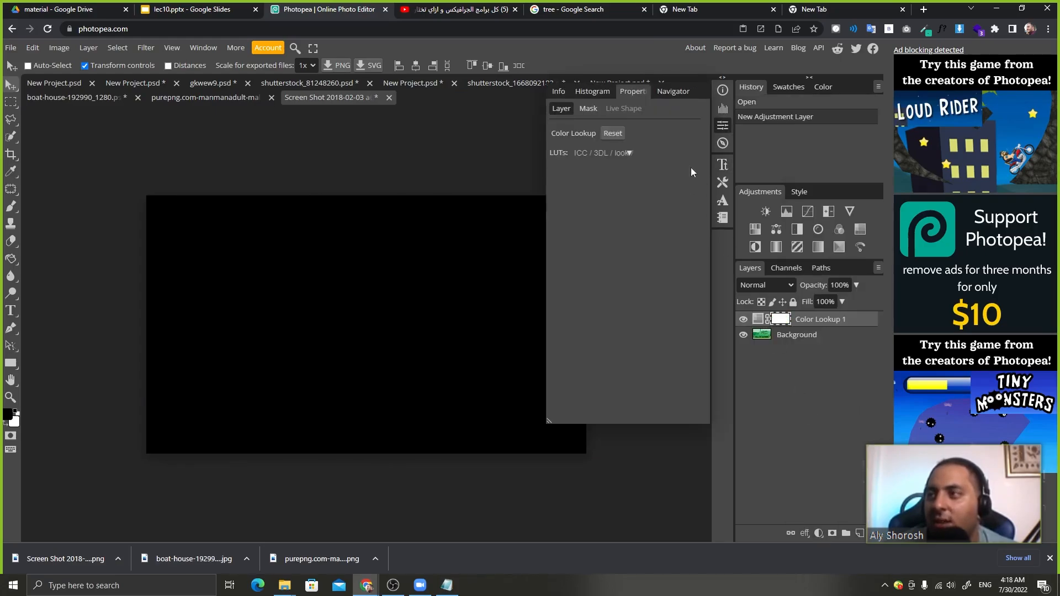
{"action": "left_click_drag", "start_coordinate": [863, 319], "coordinate": [873, 533]}
Add a Color Balance layer with Magenta-Green at -100, then close Properties.
{"action": "left_click", "coordinate": [818, 532]}
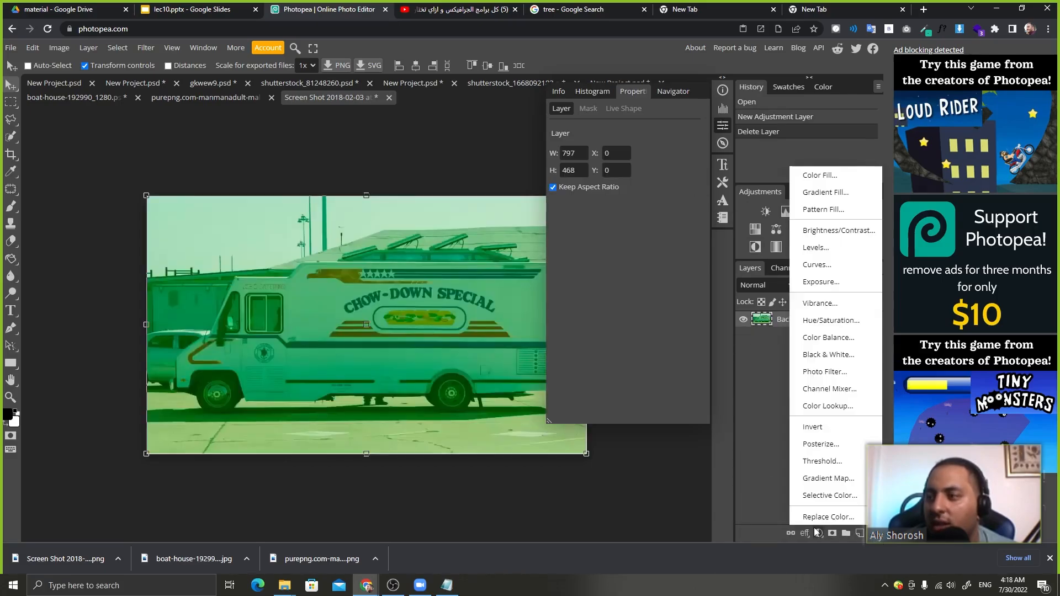
{"action": "left_click", "coordinate": [828, 338]}
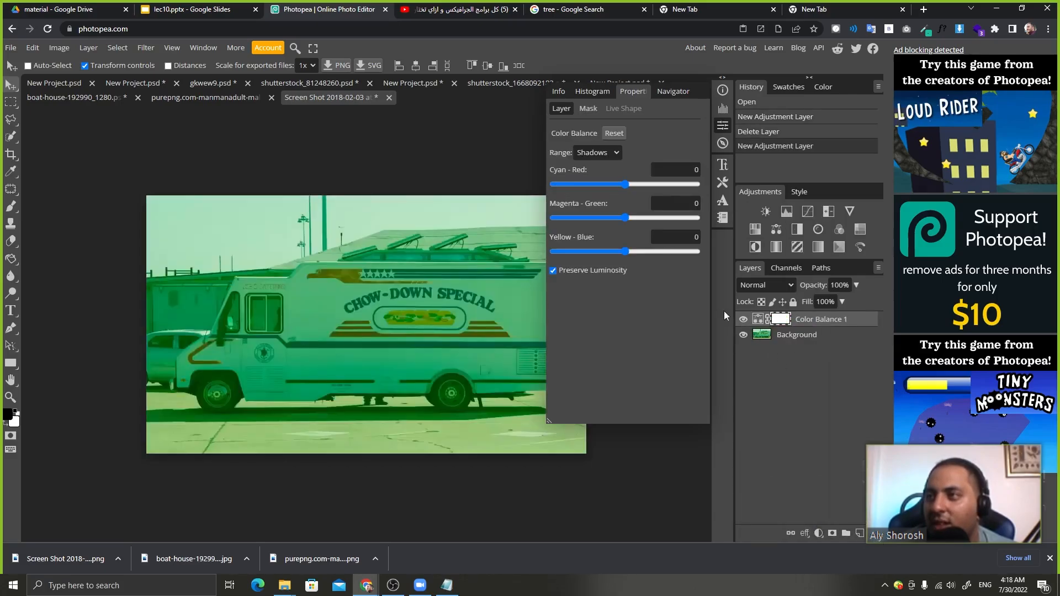
{"action": "left_click_drag", "start_coordinate": [626, 218], "coordinate": [564, 227]}
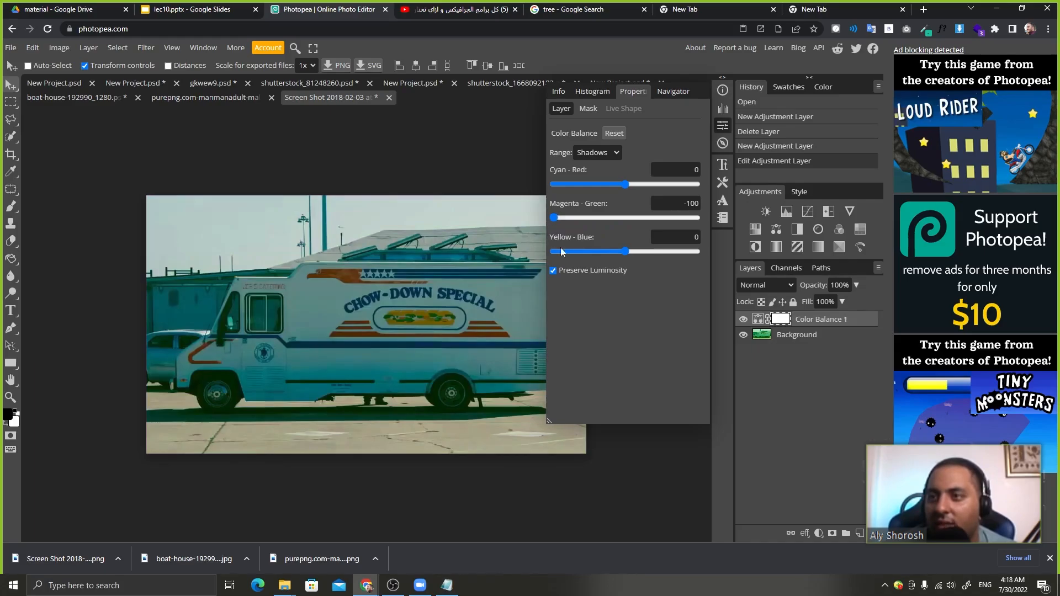
{"action": "right_click", "coordinate": [645, 92]}
{"action": "left_click", "coordinate": [668, 105]}
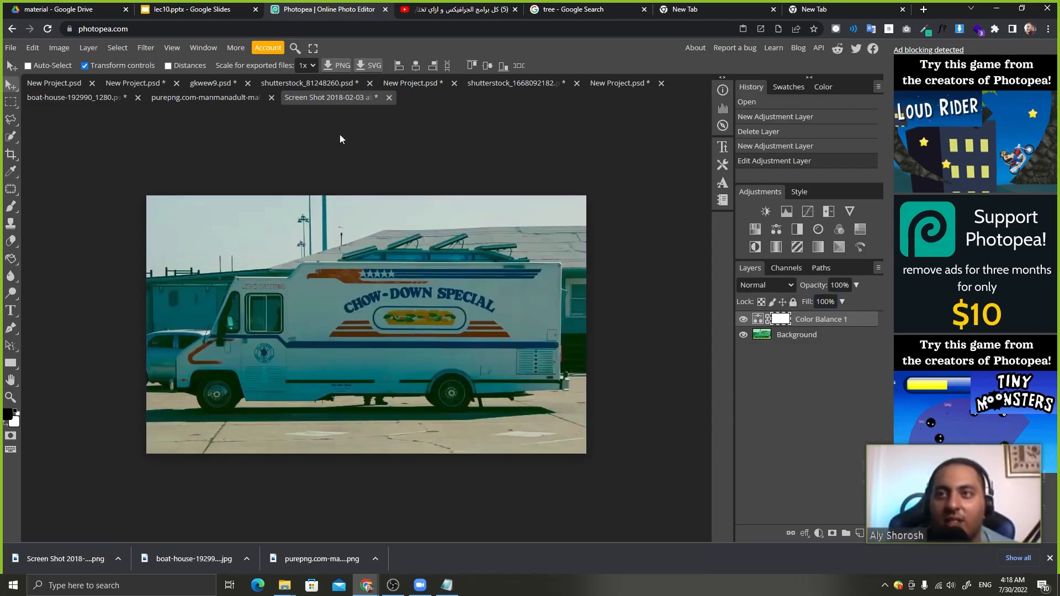
{"action": "left_click", "coordinate": [193, 5]}
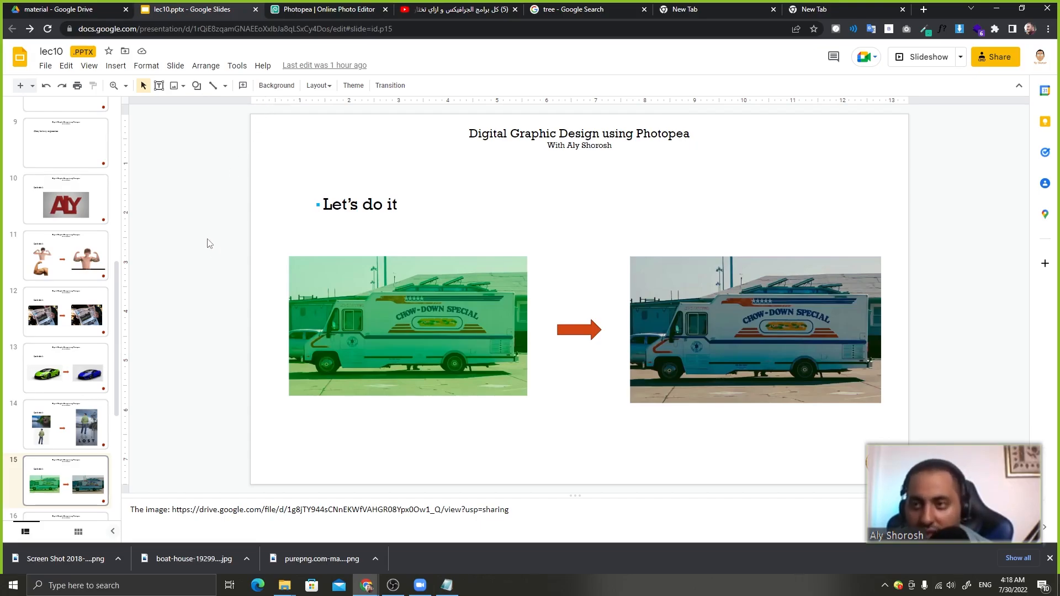
Advance to slide 16 with the elephant and forest fire images.
{"action": "key", "text": "Down"}
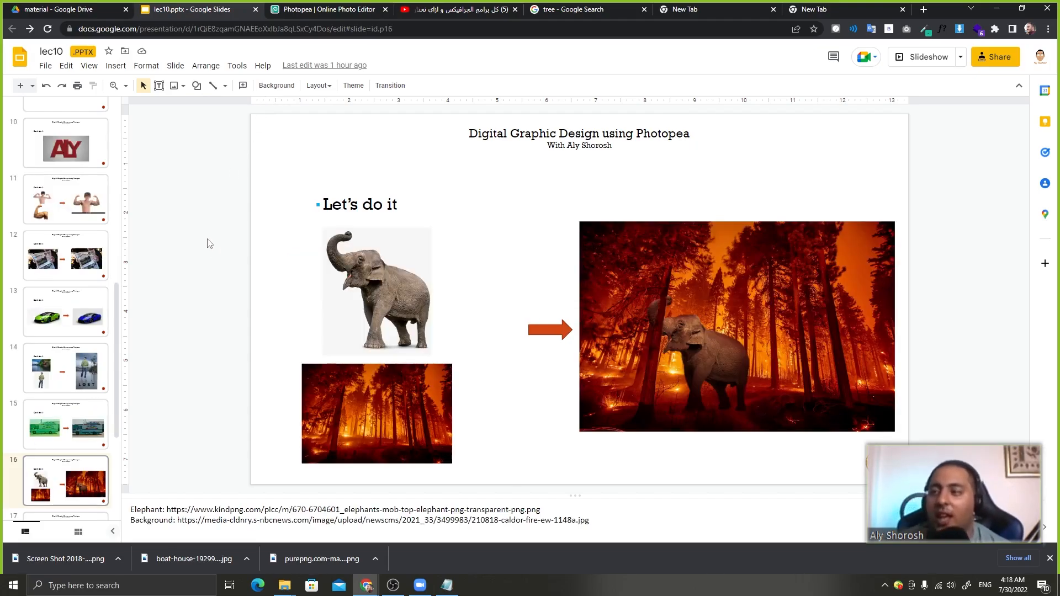
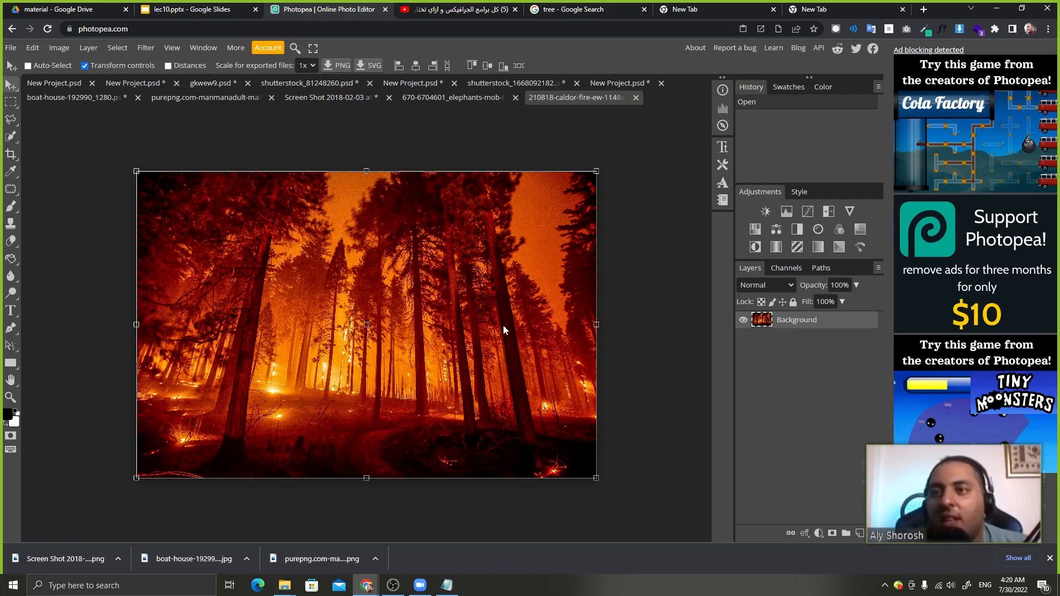
Select the elephant with Object Selection and drag it onto the burning forest image, toward the left.
{"action": "left_click", "coordinate": [442, 97]}
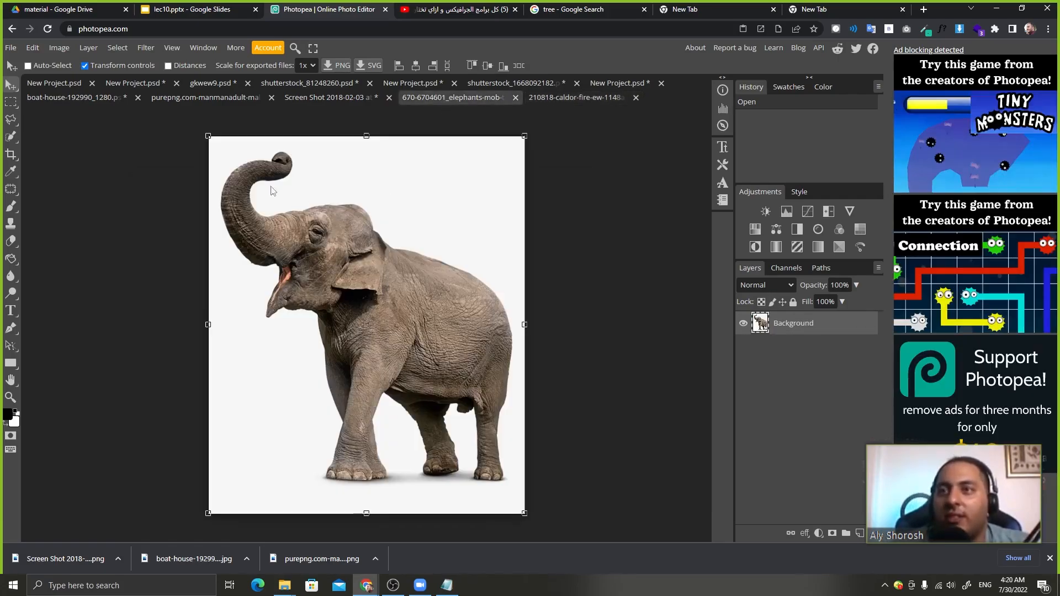
{"action": "left_click", "coordinate": [11, 154]}
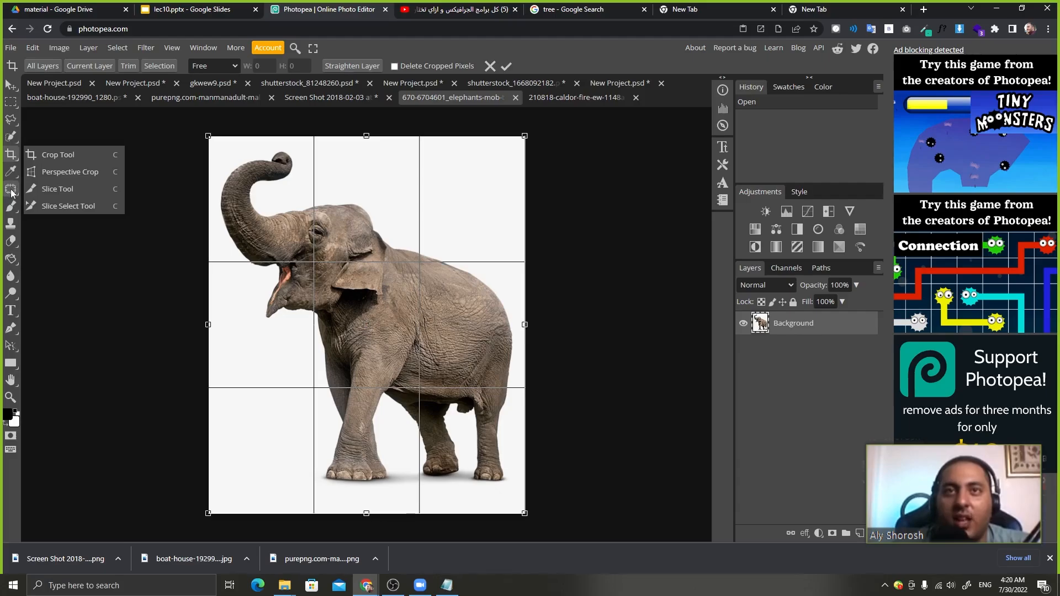
{"action": "left_click", "coordinate": [12, 138]}
{"action": "left_click", "coordinate": [39, 172]}
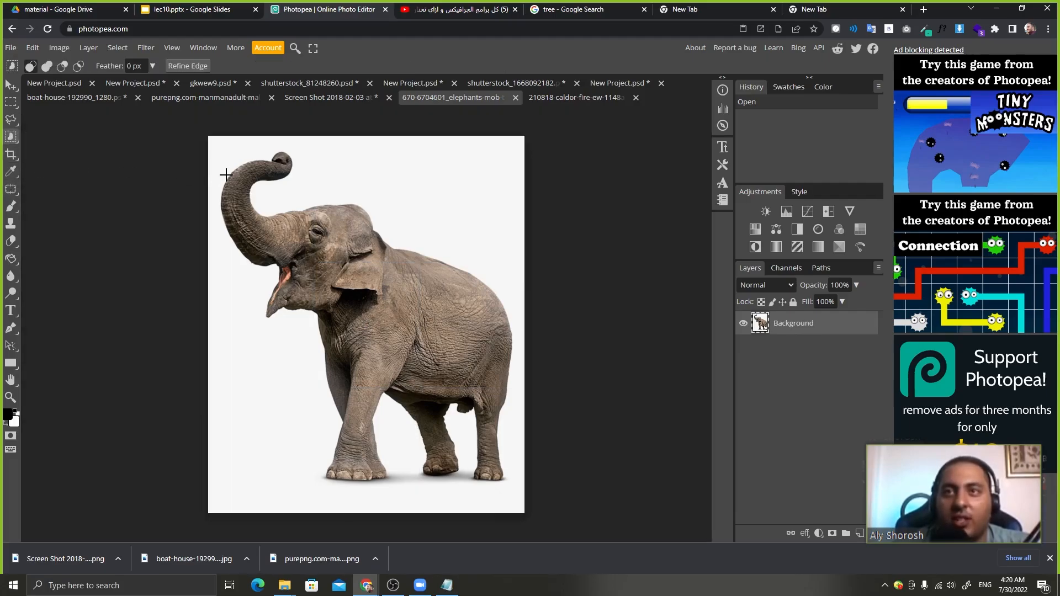
{"action": "left_click", "coordinate": [224, 155]}
{"action": "left_click_drag", "start_coordinate": [221, 146], "coordinate": [467, 447]}
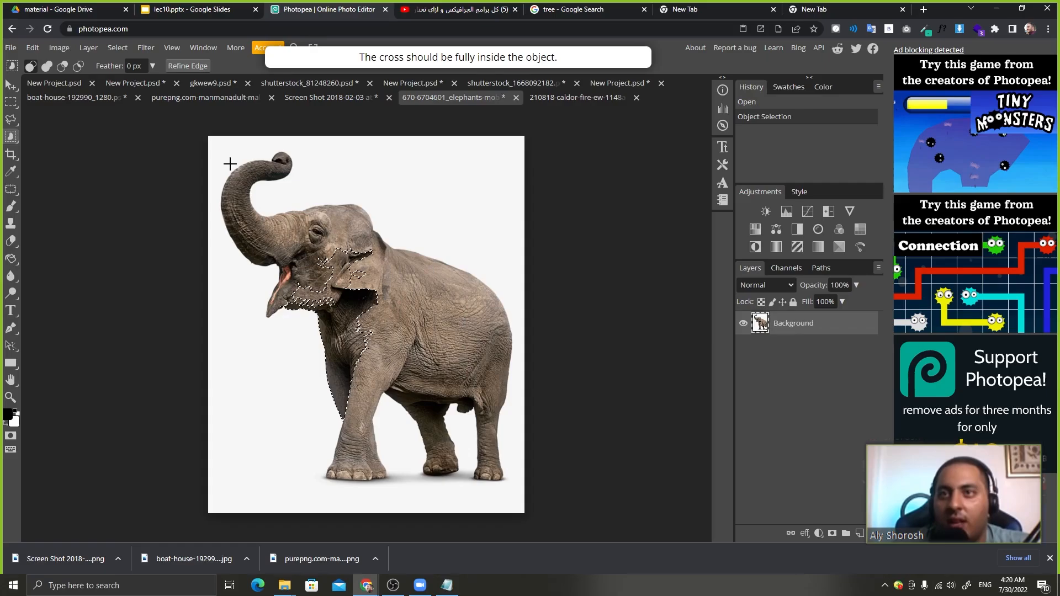
{"action": "left_click_drag", "start_coordinate": [216, 139], "coordinate": [515, 498]}
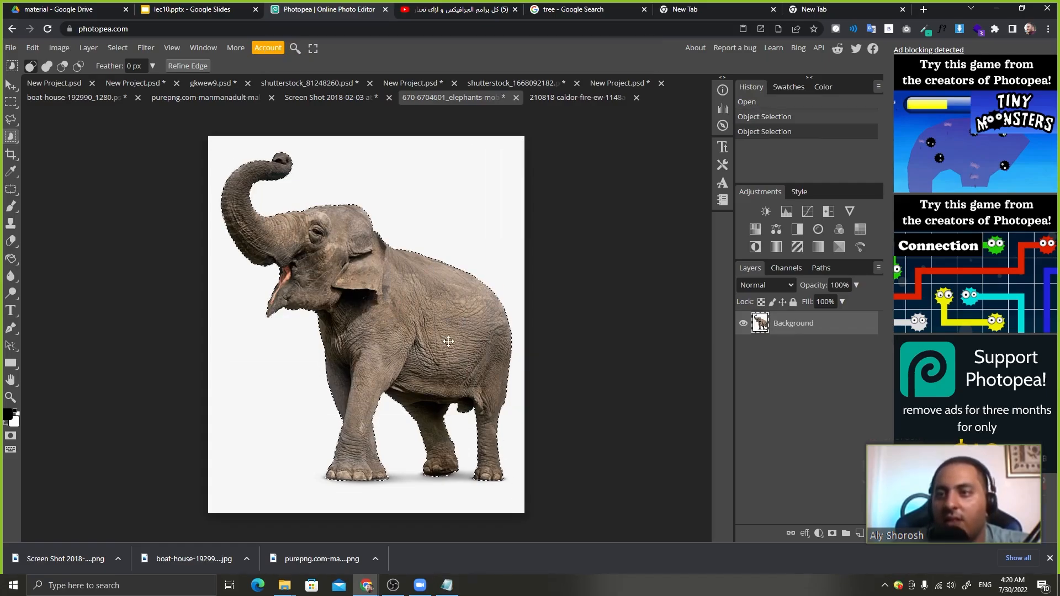
{"action": "key", "text": "v"}
{"action": "left_click_drag", "start_coordinate": [459, 355], "coordinate": [336, 376]}
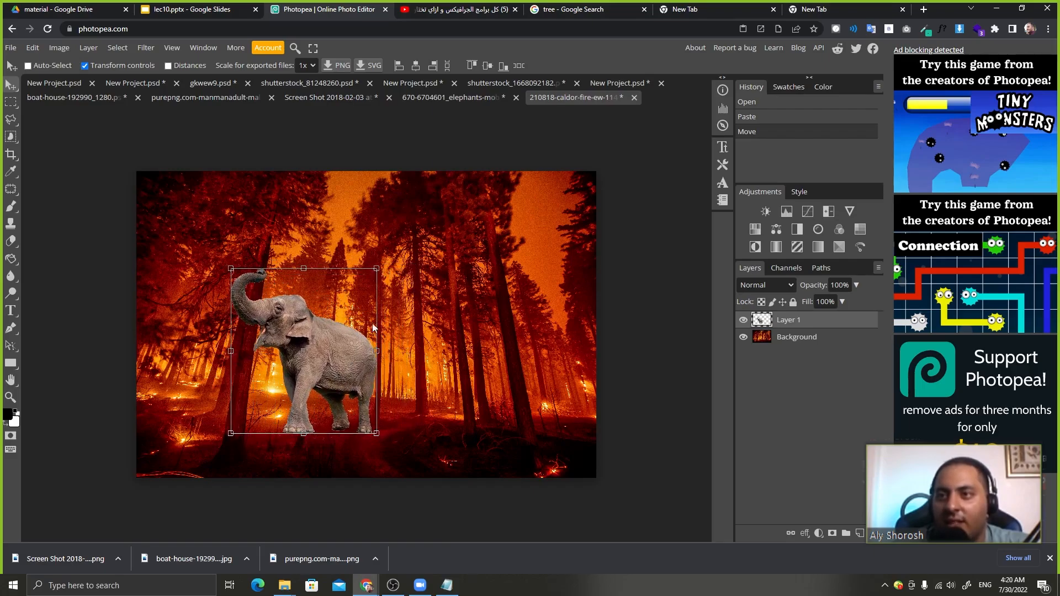
Scale the elephant to about 110%, nudge it right and down, and add a layer mask.
{"action": "mouse_move", "coordinate": [377, 268]}
{"action": "left_mouse_down"}
{"action": "mouse_move", "coordinate": [413, 248]}
{"action": "mouse_move", "coordinate": [390, 257]}
{"action": "left_mouse_up"}
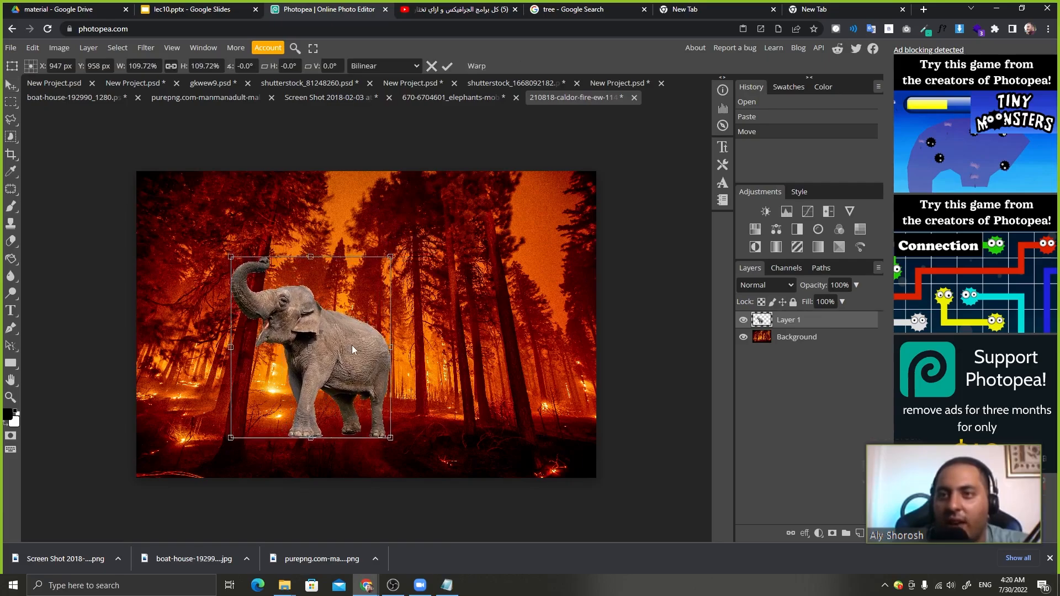
{"action": "left_click", "coordinate": [446, 66]}
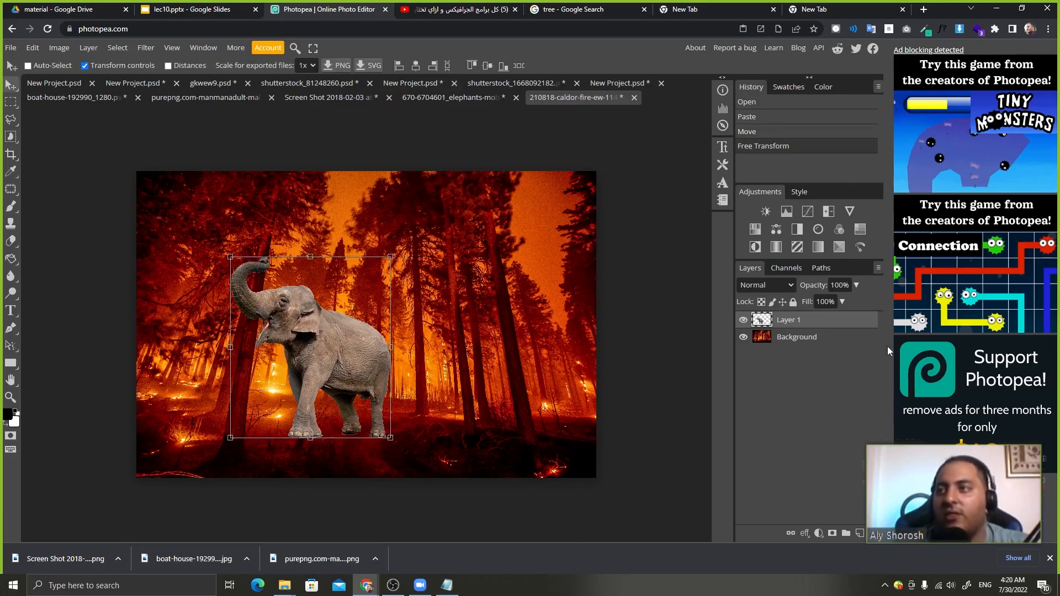
{"action": "left_click", "coordinate": [111, 65]}
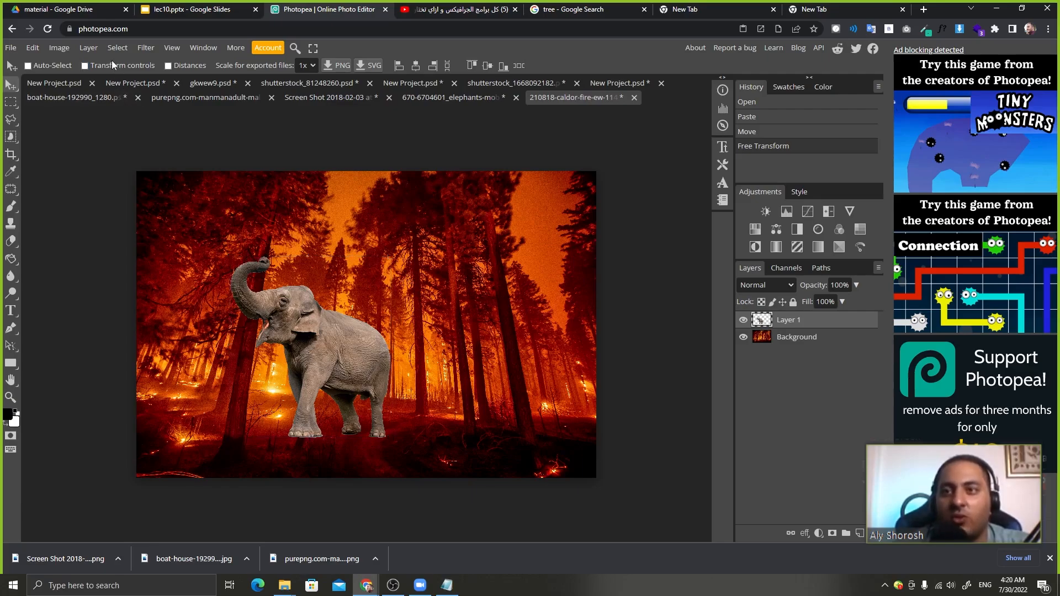
{"action": "left_click_drag", "start_coordinate": [309, 356], "coordinate": [326, 362]}
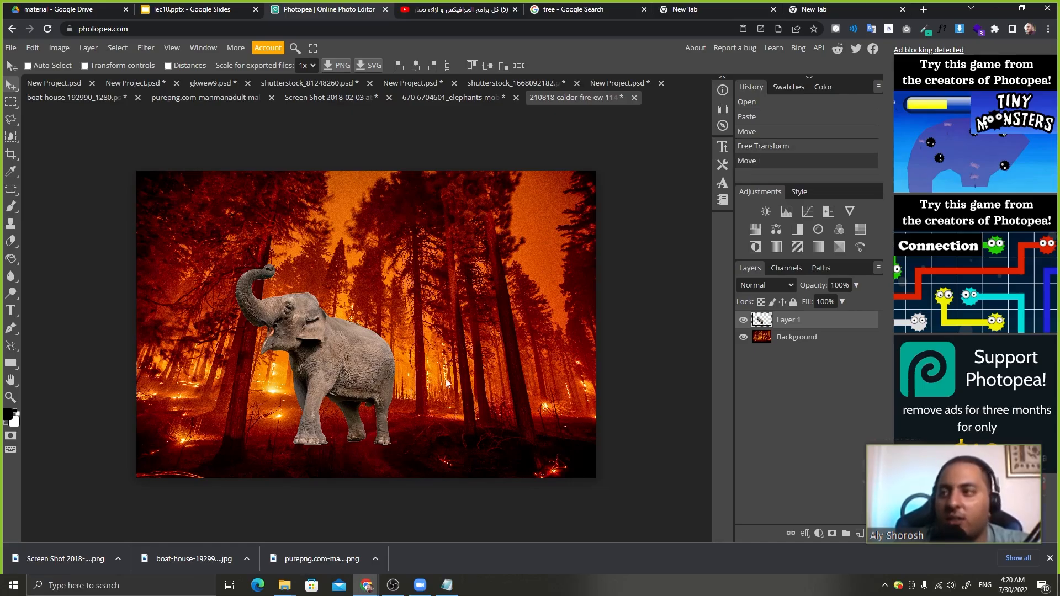
{"action": "left_click", "coordinate": [833, 533]}
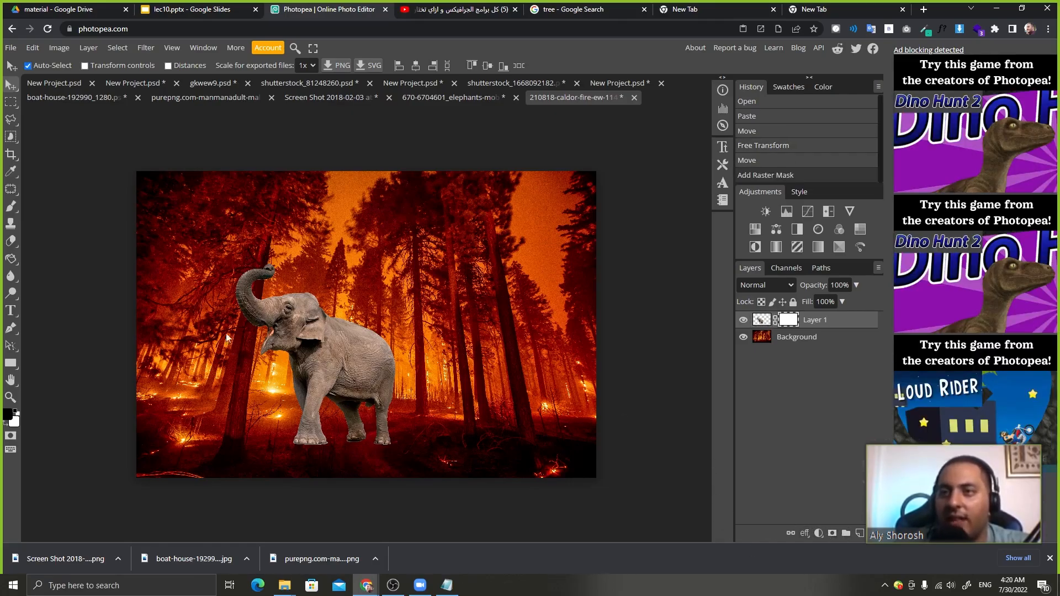
Zoom to the elephant's trunk and set up a 40 px brush on Layer 1's mask.
{"action": "scroll", "coordinate": [201, 291], "scroll_direction": "up", "scroll_amount": 5}
{"action": "left_click_drag", "start_coordinate": [201, 290], "coordinate": [561, 339]}
{"action": "left_click_drag", "start_coordinate": [204, 252], "coordinate": [399, 326]}
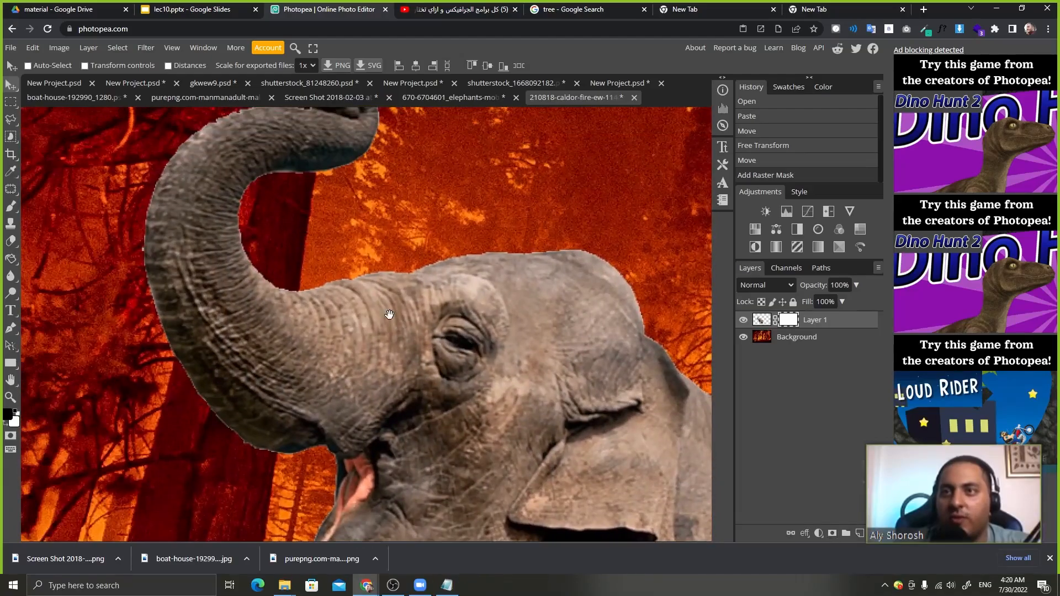
{"action": "left_click_drag", "start_coordinate": [240, 196], "coordinate": [273, 278]}
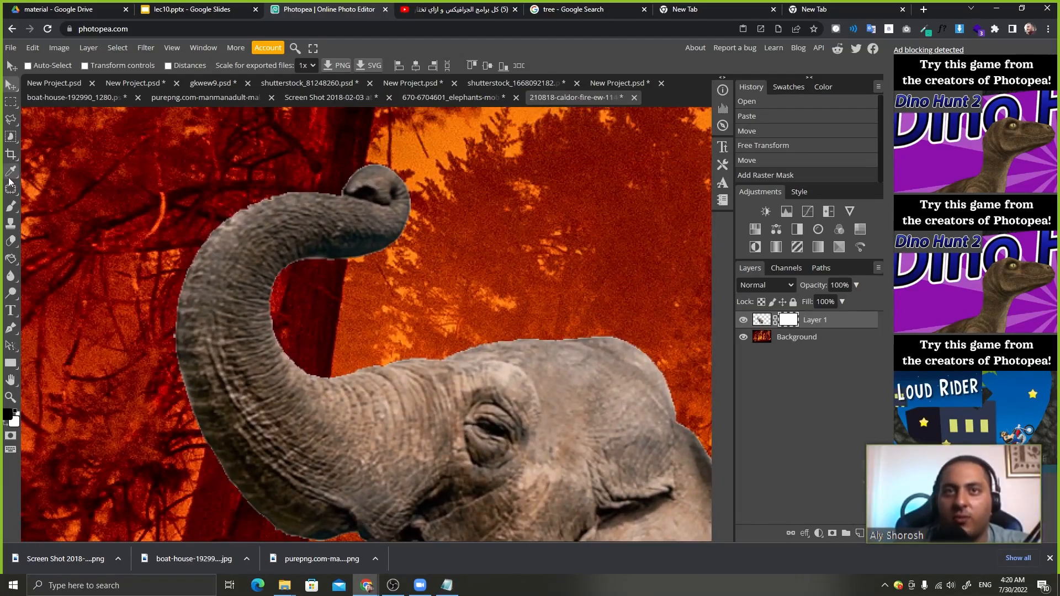
{"action": "left_click", "coordinate": [11, 206]}
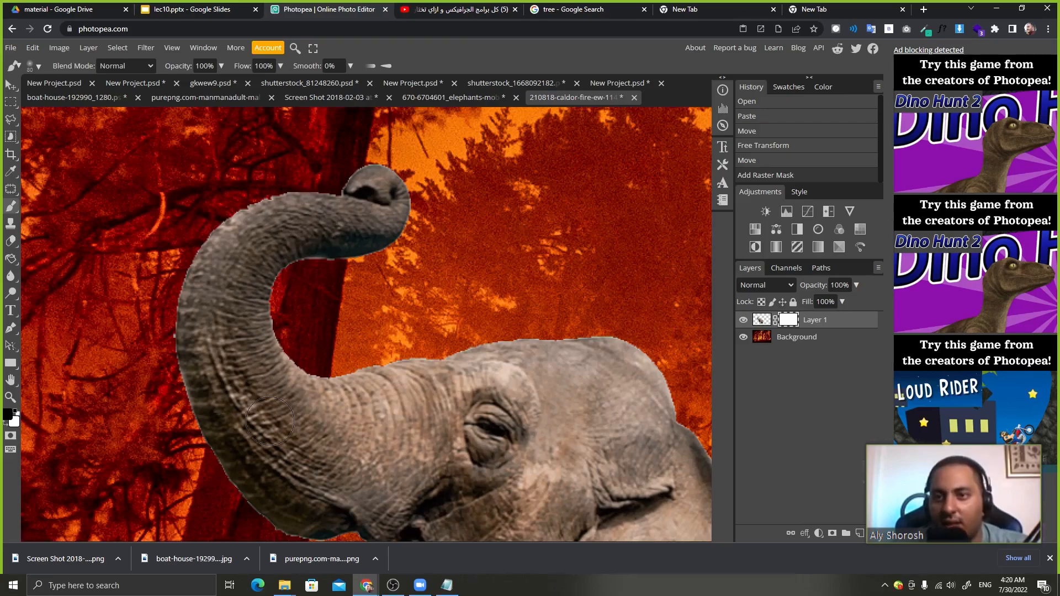
{"action": "scroll", "coordinate": [270, 421], "scroll_direction": "down", "scroll_amount": 2}
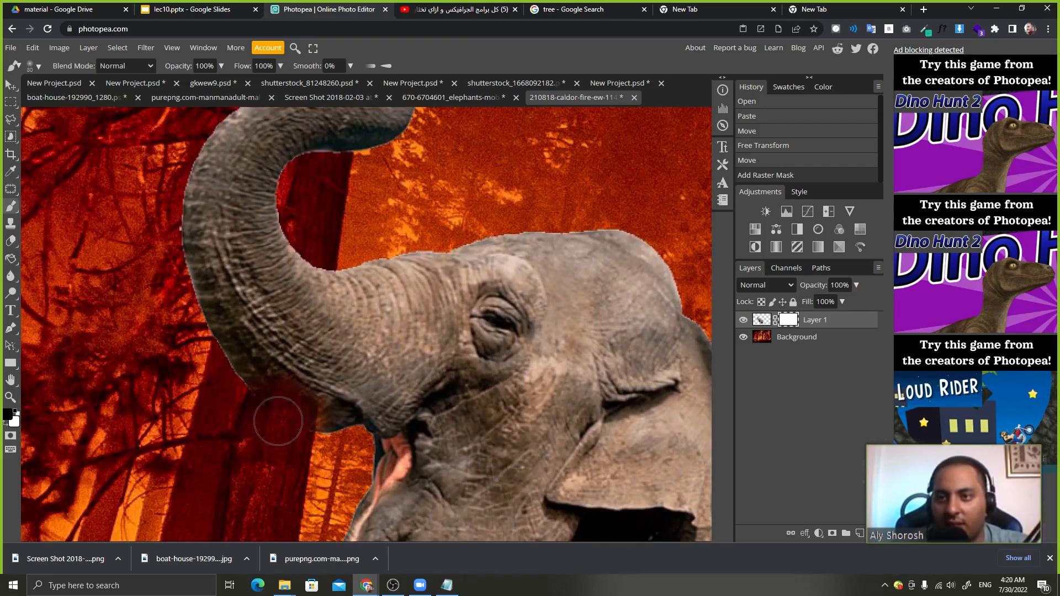
{"action": "mouse_move", "coordinate": [279, 422]}
{"action": "left_mouse_down"}
{"action": "mouse_move", "coordinate": [387, 422]}
{"action": "mouse_move", "coordinate": [288, 408]}
{"action": "mouse_move", "coordinate": [274, 384]}
{"action": "mouse_move", "coordinate": [325, 398]}
{"action": "mouse_move", "coordinate": [290, 427]}
{"action": "mouse_move", "coordinate": [295, 434]}
{"action": "mouse_move", "coordinate": [300, 418]}
{"action": "mouse_move", "coordinate": [318, 234]}
{"action": "mouse_move", "coordinate": [291, 364]}
{"action": "mouse_move", "coordinate": [306, 319]}
{"action": "mouse_move", "coordinate": [286, 411]}
{"action": "mouse_move", "coordinate": [296, 376]}
{"action": "mouse_move", "coordinate": [291, 439]}
{"action": "left_mouse_up"}
{"action": "key", "text": "ctrl+z"}
{"action": "key", "text": "["}
{"action": "key", "text": "["}
{"action": "key", "text": "["}
{"action": "key", "text": "["}
{"action": "key", "text": "ctrl+z"}
{"action": "key", "text": "ctrl+z"}
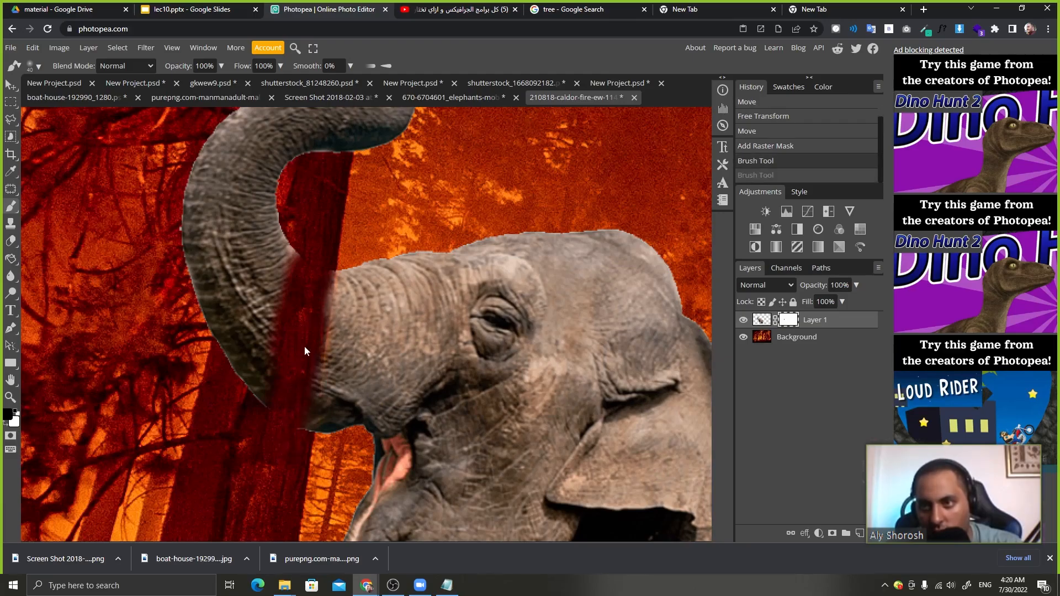
Paint black and white on the mask so the trunk passes behind the tree.
{"action": "left_click_drag", "start_coordinate": [305, 351], "coordinate": [280, 474]}
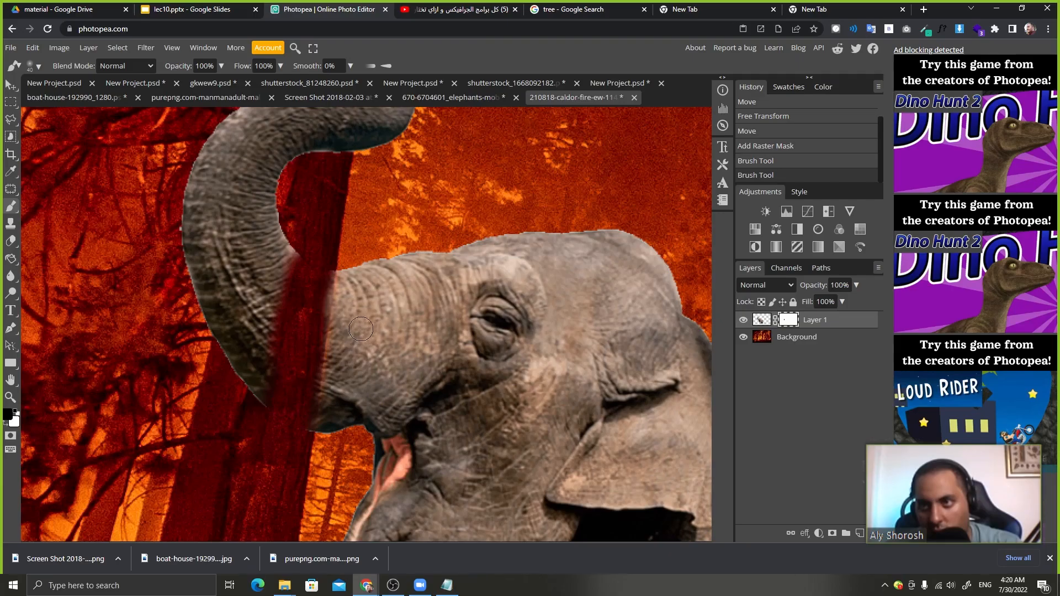
{"action": "key", "text": "x"}
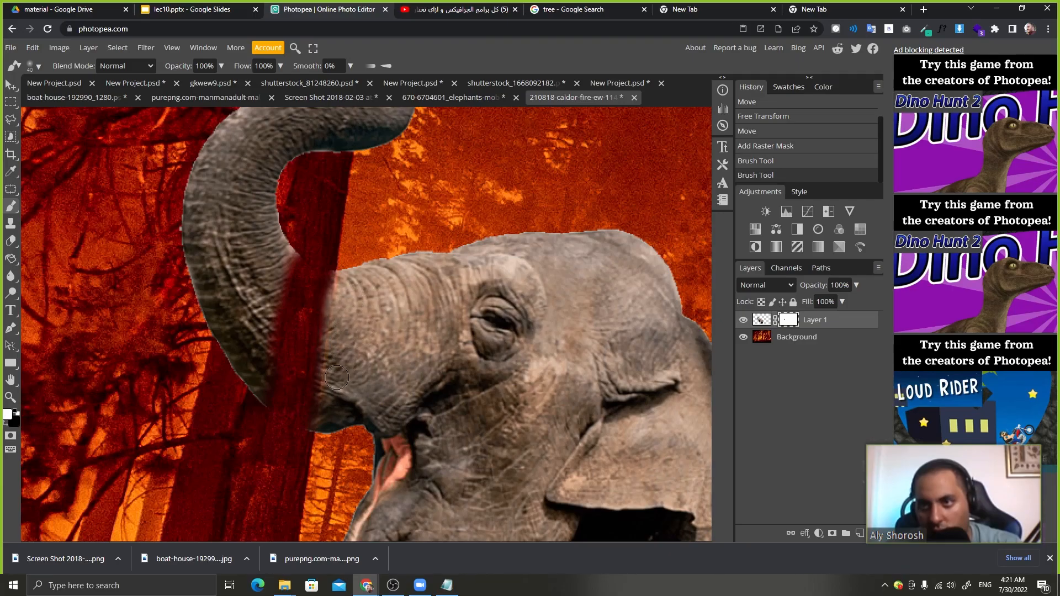
{"action": "left_click_drag", "start_coordinate": [337, 378], "coordinate": [329, 407]}
{"action": "key", "text": "x"}
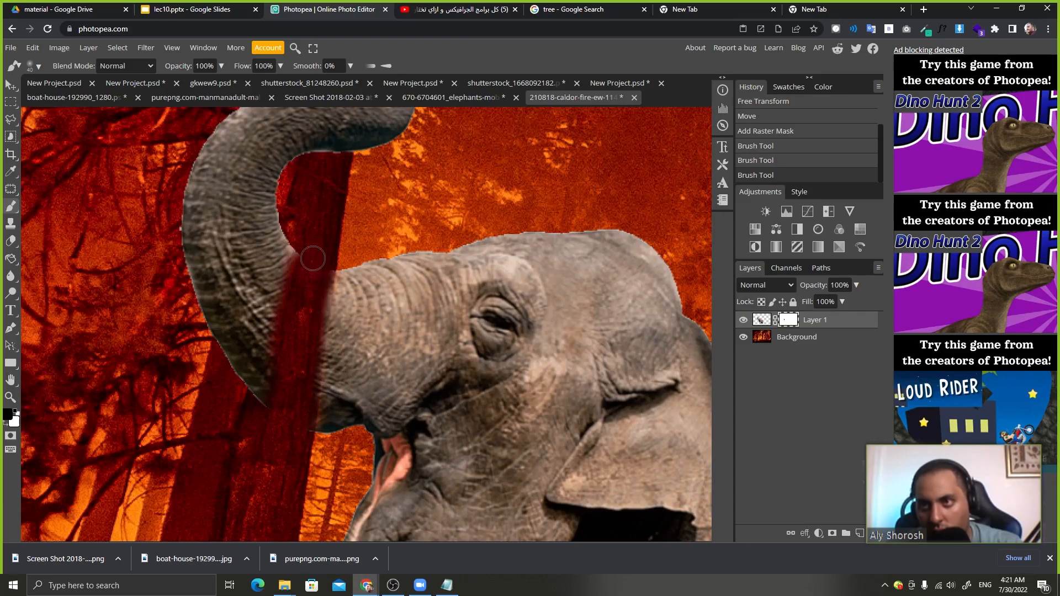
{"action": "mouse_move", "coordinate": [312, 258]}
{"action": "left_mouse_down"}
{"action": "mouse_move", "coordinate": [308, 303]}
{"action": "mouse_move", "coordinate": [307, 243]}
{"action": "mouse_move", "coordinate": [242, 370]}
{"action": "mouse_move", "coordinate": [276, 348]}
{"action": "mouse_move", "coordinate": [245, 361]}
{"action": "mouse_move", "coordinate": [243, 332]}
{"action": "mouse_move", "coordinate": [231, 357]}
{"action": "mouse_move", "coordinate": [242, 318]}
{"action": "mouse_move", "coordinate": [225, 354]}
{"action": "mouse_move", "coordinate": [291, 209]}
{"action": "mouse_move", "coordinate": [280, 244]}
{"action": "mouse_move", "coordinate": [284, 192]}
{"action": "mouse_move", "coordinate": [206, 337]}
{"action": "mouse_move", "coordinate": [255, 212]}
{"action": "mouse_move", "coordinate": [259, 239]}
{"action": "mouse_move", "coordinate": [272, 179]}
{"action": "mouse_move", "coordinate": [275, 168]}
{"action": "mouse_move", "coordinate": [250, 273]}
{"action": "mouse_move", "coordinate": [211, 287]}
{"action": "mouse_move", "coordinate": [206, 277]}
{"action": "mouse_move", "coordinate": [222, 320]}
{"action": "mouse_move", "coordinate": [234, 253]}
{"action": "mouse_move", "coordinate": [223, 264]}
{"action": "mouse_move", "coordinate": [222, 186]}
{"action": "mouse_move", "coordinate": [243, 155]}
{"action": "mouse_move", "coordinate": [220, 245]}
{"action": "mouse_move", "coordinate": [264, 207]}
{"action": "mouse_move", "coordinate": [224, 354]}
{"action": "mouse_move", "coordinate": [237, 305]}
{"action": "mouse_move", "coordinate": [205, 304]}
{"action": "mouse_move", "coordinate": [229, 228]}
{"action": "mouse_move", "coordinate": [221, 296]}
{"action": "mouse_move", "coordinate": [230, 333]}
{"action": "mouse_move", "coordinate": [267, 244]}
{"action": "mouse_move", "coordinate": [256, 239]}
{"action": "mouse_move", "coordinate": [221, 320]}
{"action": "mouse_move", "coordinate": [253, 208]}
{"action": "left_mouse_up"}
{"action": "key", "text": "x"}
{"action": "key", "text": "x"}
{"action": "key", "text": "x"}
{"action": "key", "text": "x"}
{"action": "key", "text": "x"}
{"action": "key", "text": "x"}
{"action": "mouse_move", "coordinate": [234, 308]}
{"action": "left_mouse_down"}
{"action": "mouse_move", "coordinate": [228, 336]}
{"action": "mouse_move", "coordinate": [223, 294]}
{"action": "mouse_move", "coordinate": [232, 339]}
{"action": "mouse_move", "coordinate": [268, 219]}
{"action": "left_mouse_up"}
{"action": "key", "text": "x"}
{"action": "key", "text": "x"}
{"action": "left_click_drag", "start_coordinate": [286, 170], "coordinate": [279, 338]}
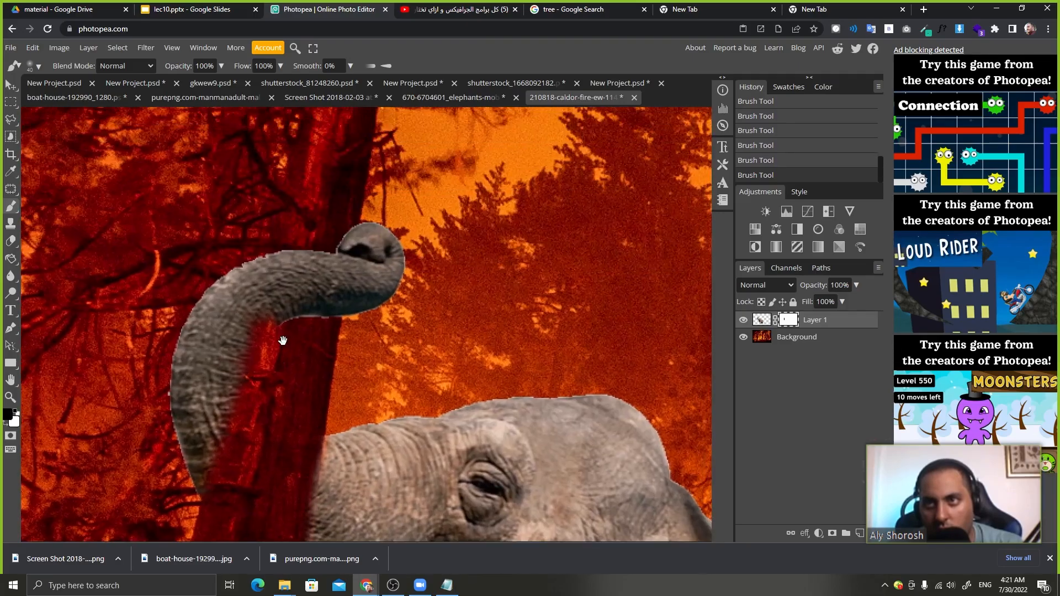
{"action": "mouse_move", "coordinate": [292, 253]}
{"action": "left_mouse_down"}
{"action": "mouse_move", "coordinate": [222, 434]}
{"action": "mouse_move", "coordinate": [222, 395]}
{"action": "mouse_move", "coordinate": [216, 406]}
{"action": "mouse_move", "coordinate": [215, 442]}
{"action": "mouse_move", "coordinate": [259, 299]}
{"action": "mouse_move", "coordinate": [279, 281]}
{"action": "mouse_move", "coordinate": [223, 459]}
{"action": "mouse_move", "coordinate": [232, 455]}
{"action": "mouse_move", "coordinate": [211, 465]}
{"action": "mouse_move", "coordinate": [258, 302]}
{"action": "mouse_move", "coordinate": [279, 302]}
{"action": "mouse_move", "coordinate": [245, 465]}
{"action": "left_mouse_up"}
{"action": "key", "text": "x"}
{"action": "key", "text": "x"}
{"action": "key", "text": "x"}
{"action": "key", "text": "x"}
{"action": "mouse_move", "coordinate": [318, 295]}
{"action": "left_mouse_down"}
{"action": "mouse_move", "coordinate": [319, 223]}
{"action": "mouse_move", "coordinate": [302, 314]}
{"action": "mouse_move", "coordinate": [326, 261]}
{"action": "mouse_move", "coordinate": [320, 317]}
{"action": "mouse_move", "coordinate": [322, 208]}
{"action": "left_mouse_up"}
Review the whole elephant and add a new empty Layer 2 above it.
{"action": "scroll", "coordinate": [321, 208], "scroll_direction": "down", "scroll_amount": 6}
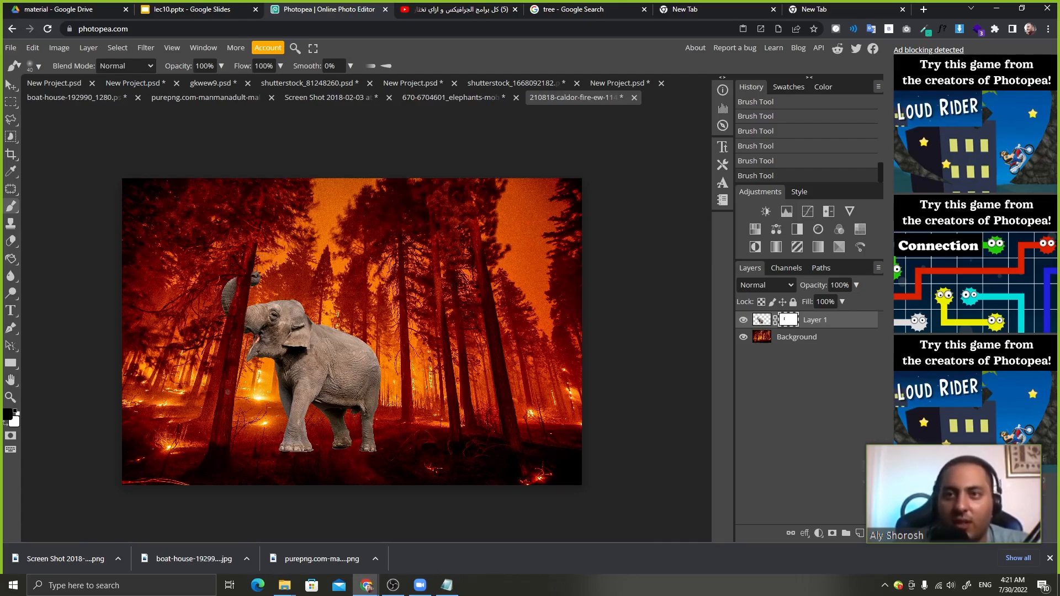
{"action": "scroll", "coordinate": [190, 378], "scroll_direction": "up", "scroll_amount": 5}
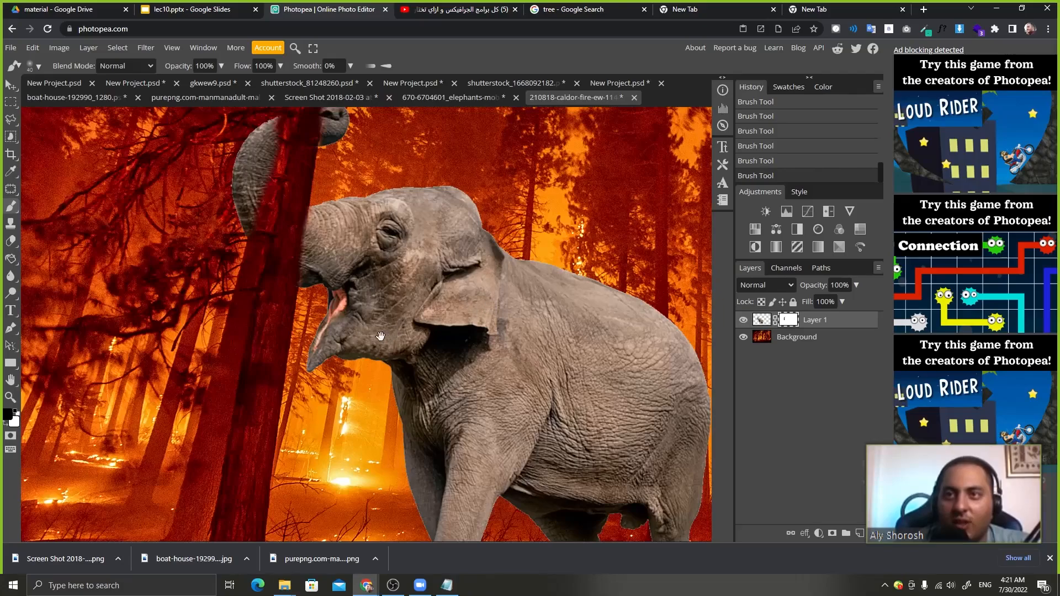
{"action": "left_click_drag", "start_coordinate": [260, 356], "coordinate": [270, 287]}
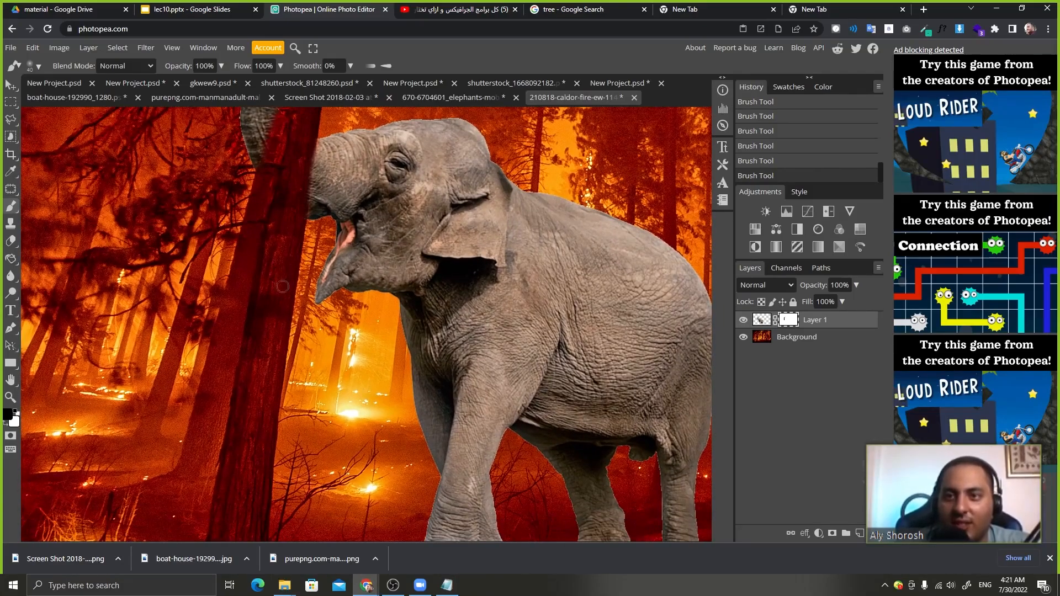
{"action": "mouse_move", "coordinate": [251, 414]}
{"action": "left_mouse_down"}
{"action": "mouse_move", "coordinate": [299, 319]}
{"action": "mouse_move", "coordinate": [287, 429]}
{"action": "left_mouse_up"}
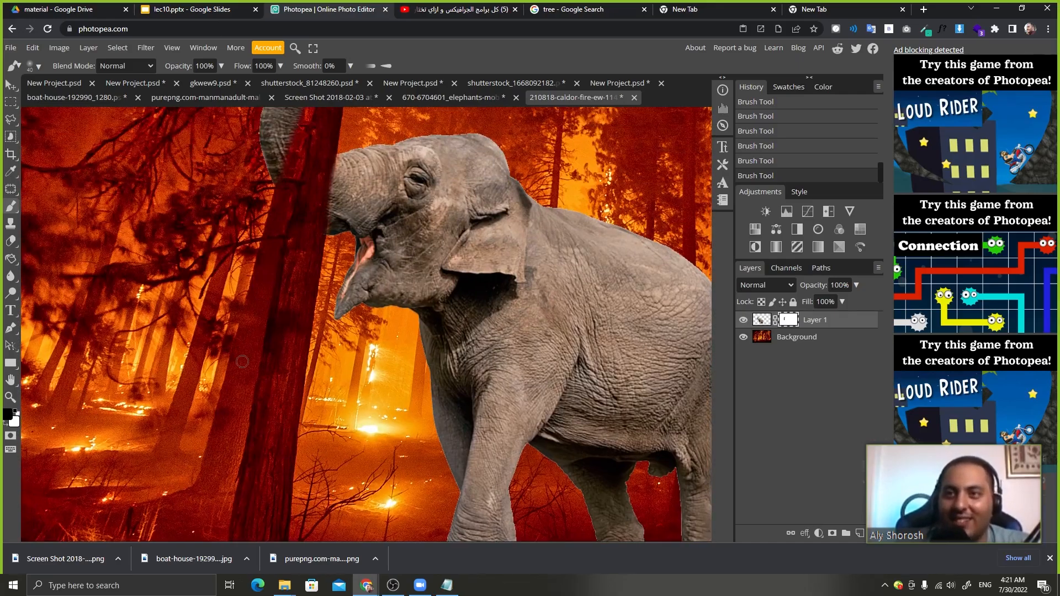
{"action": "scroll", "coordinate": [262, 300], "scroll_direction": "down", "scroll_amount": 5}
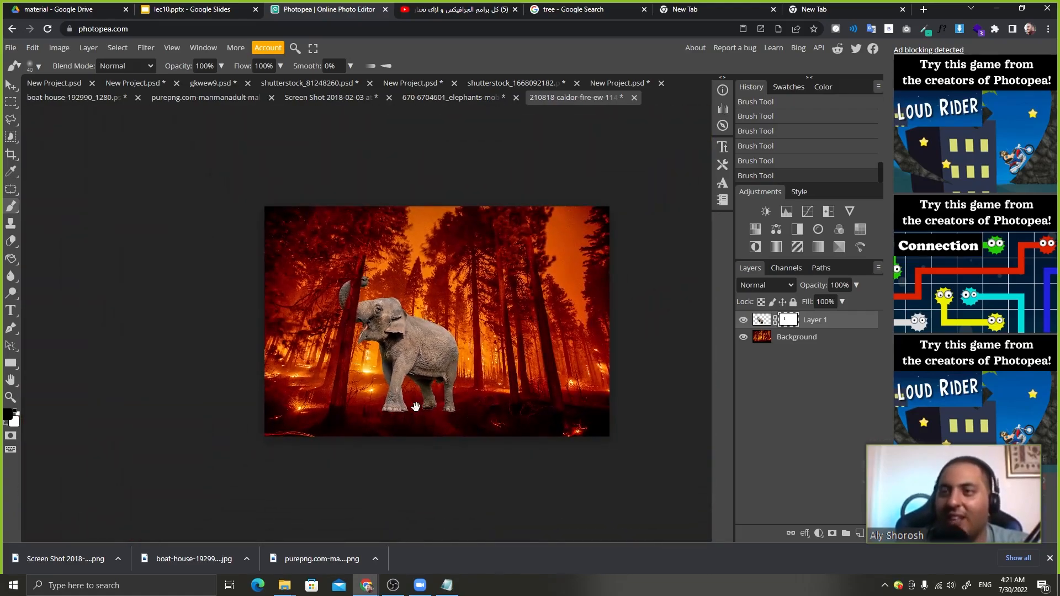
{"action": "key", "text": "ctrl+plus"}
{"action": "left_click_drag", "start_coordinate": [518, 346], "coordinate": [468, 319]}
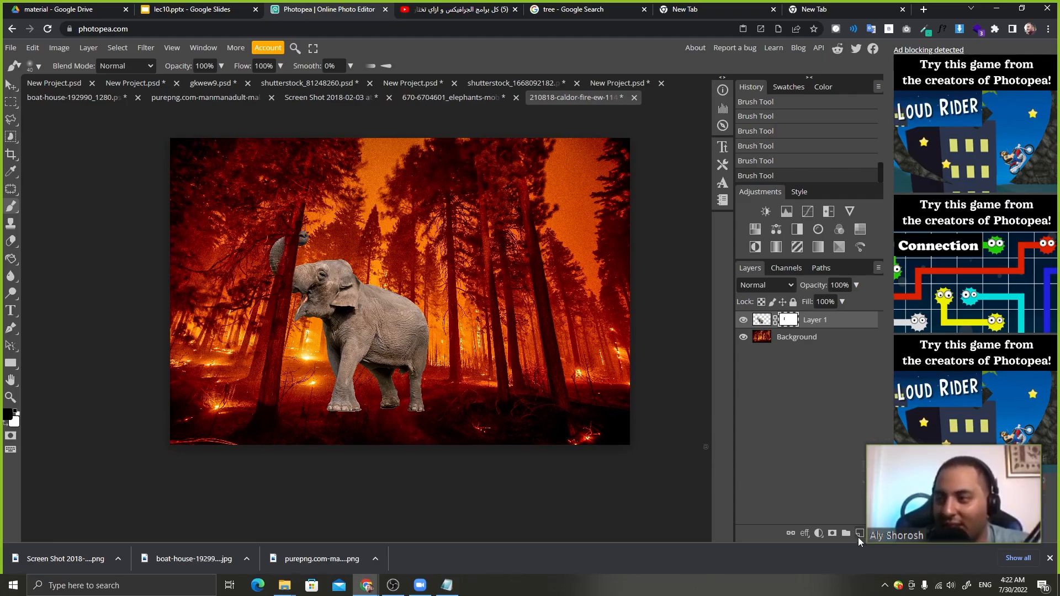
{"action": "left_click", "coordinate": [859, 533]}
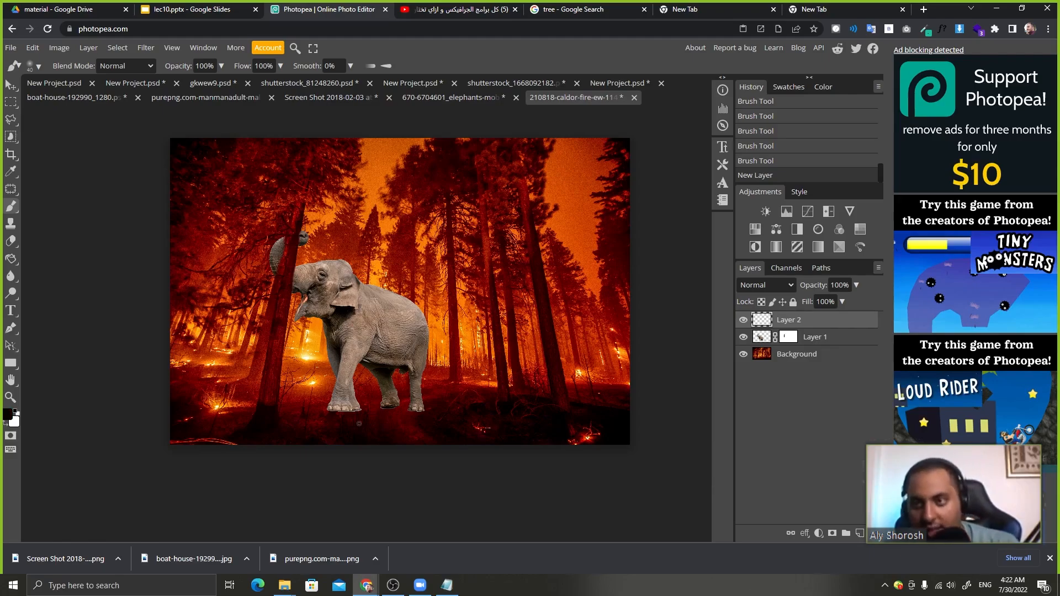
With a large soft brush, paint dark shading around the elephant's feet and ground on Layer 2.
{"action": "key", "text": "bracketright"}
{"action": "key", "text": "bracketright"}
{"action": "key", "text": "bracketright"}
{"action": "key", "text": "bracketright"}
{"action": "key", "text": "bracketright"}
{"action": "key", "text": "bracketright"}
{"action": "key", "text": "bracketright"}
{"action": "key", "text": "bracketright"}
{"action": "key", "text": "bracketright"}
{"action": "key", "text": "bracketright"}
{"action": "key", "text": "bracketright"}
{"action": "key", "text": "bracketright"}
{"action": "key", "text": "bracketright"}
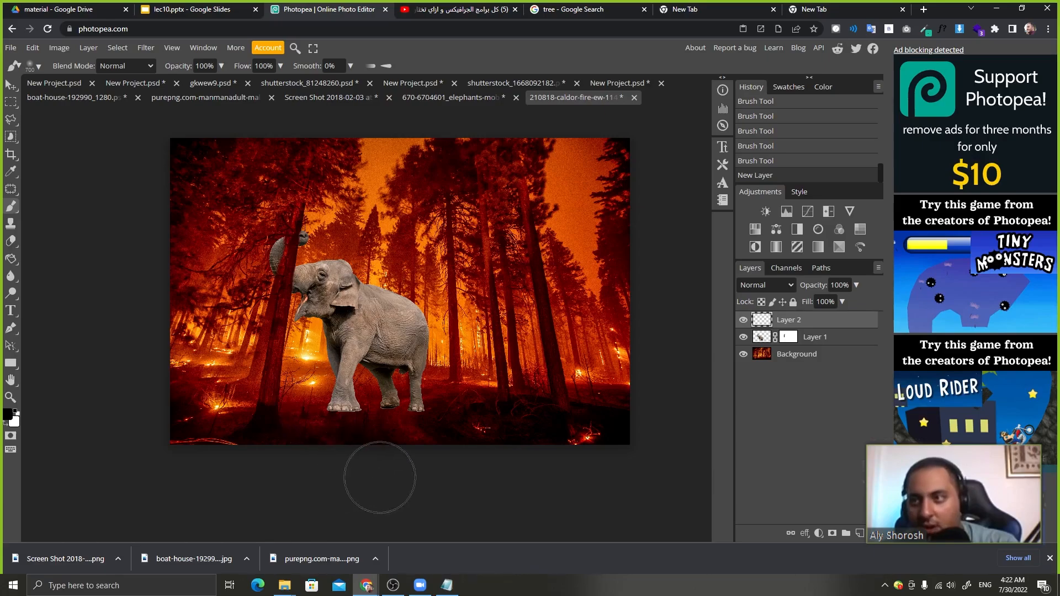
{"action": "right_click", "coordinate": [331, 381]}
{"action": "mouse_move", "coordinate": [407, 435]}
{"action": "left_mouse_down"}
{"action": "mouse_move", "coordinate": [305, 481]}
{"action": "mouse_move", "coordinate": [366, 463]}
{"action": "mouse_move", "coordinate": [297, 458]}
{"action": "mouse_move", "coordinate": [273, 422]}
{"action": "left_mouse_up"}
{"action": "left_click", "coordinate": [244, 446]}
{"action": "left_click", "coordinate": [273, 421]}
{"action": "left_click_drag", "start_coordinate": [284, 464], "coordinate": [329, 473]}
{"action": "mouse_move", "coordinate": [329, 473]}
{"action": "left_mouse_down"}
{"action": "mouse_move", "coordinate": [364, 504]}
{"action": "mouse_move", "coordinate": [326, 450]}
{"action": "mouse_move", "coordinate": [360, 461]}
{"action": "mouse_move", "coordinate": [447, 452]}
{"action": "mouse_move", "coordinate": [386, 445]}
{"action": "mouse_move", "coordinate": [443, 452]}
{"action": "left_mouse_up"}
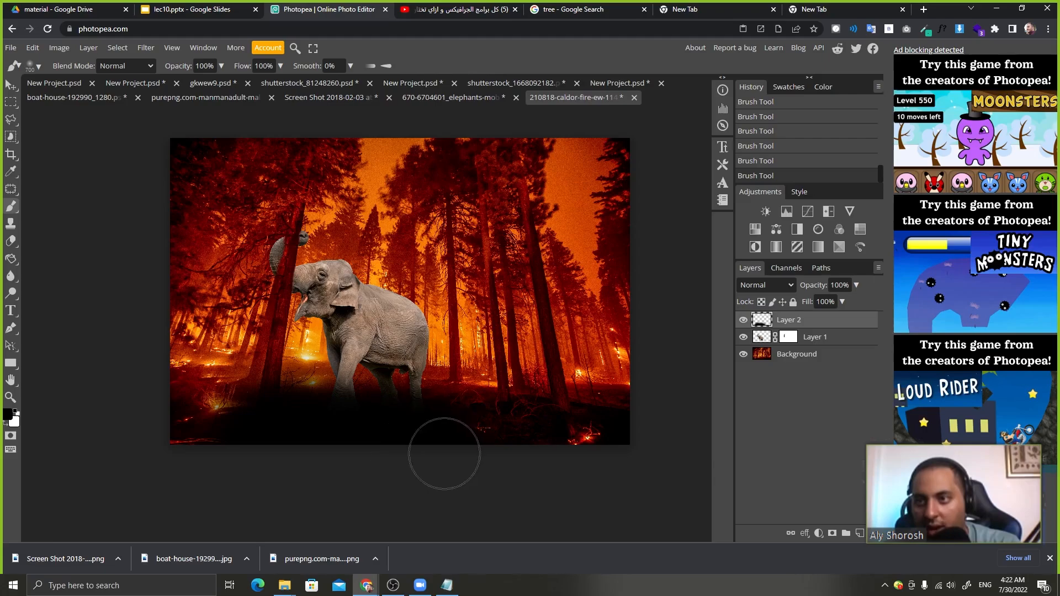
{"action": "mouse_move", "coordinate": [267, 409]}
{"action": "left_mouse_down"}
{"action": "mouse_move", "coordinate": [304, 415]}
{"action": "mouse_move", "coordinate": [295, 359]}
{"action": "left_mouse_up"}
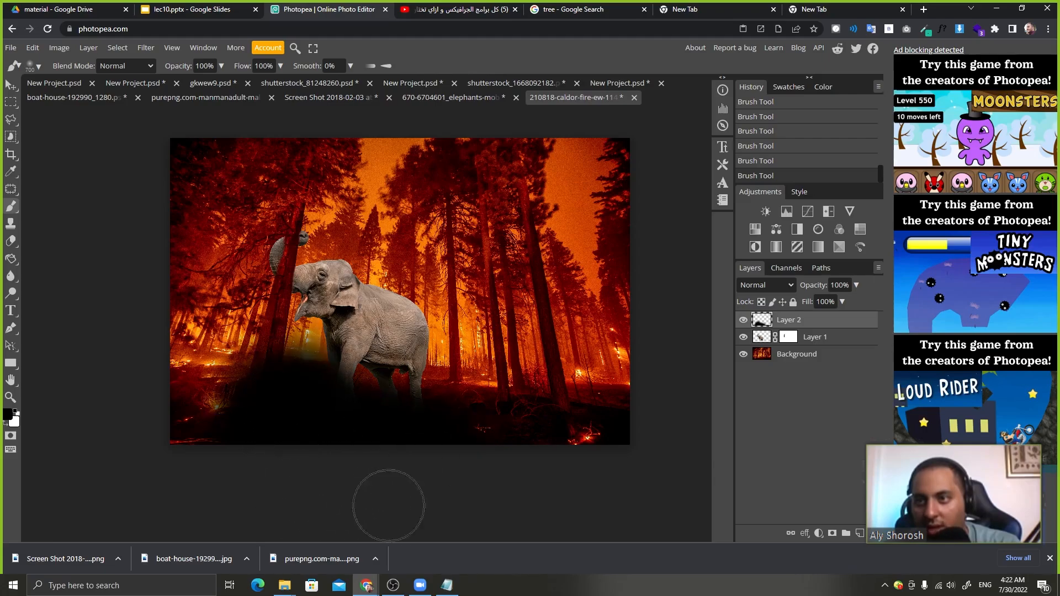
{"action": "left_click_drag", "start_coordinate": [461, 419], "coordinate": [460, 437]}
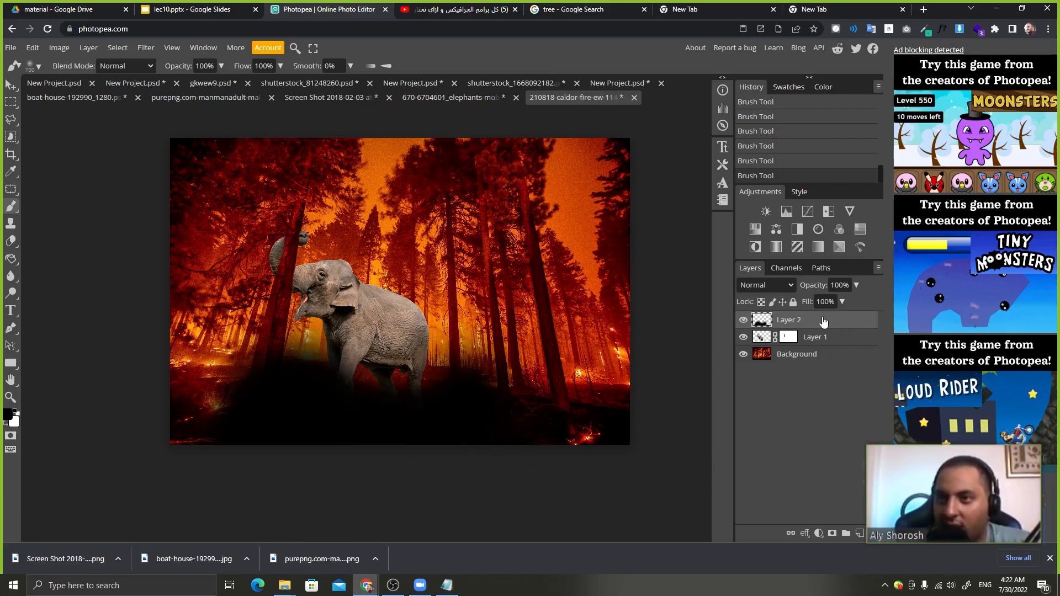
Clip Layer 2 to the elephant, set it to Multiply, and lower opacity to 87%.
{"action": "key", "text": "ctrl+alt+g"}
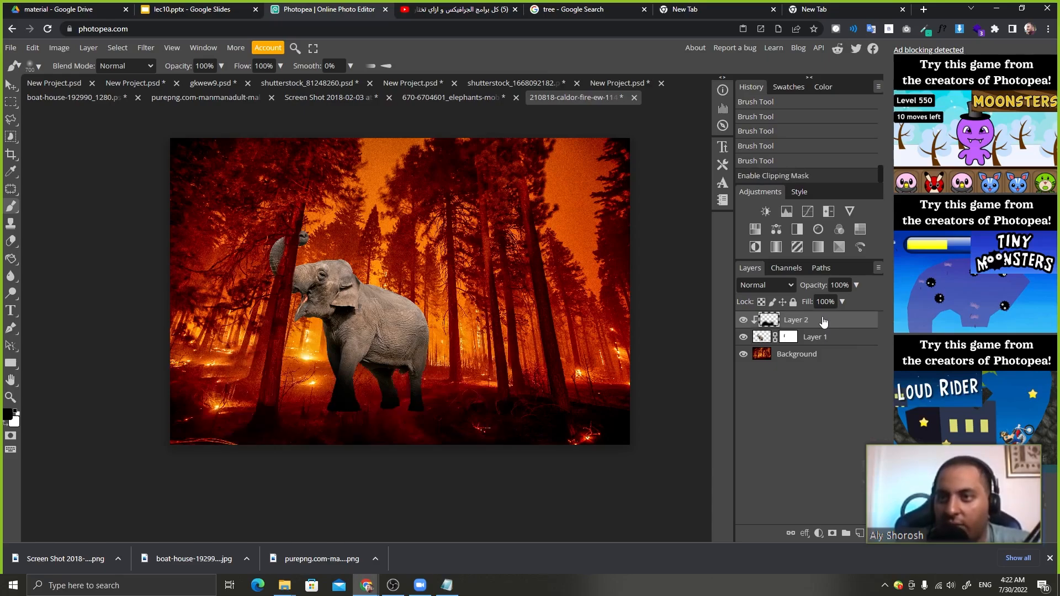
{"action": "left_click", "coordinate": [792, 284]}
{"action": "left_click", "coordinate": [764, 338]}
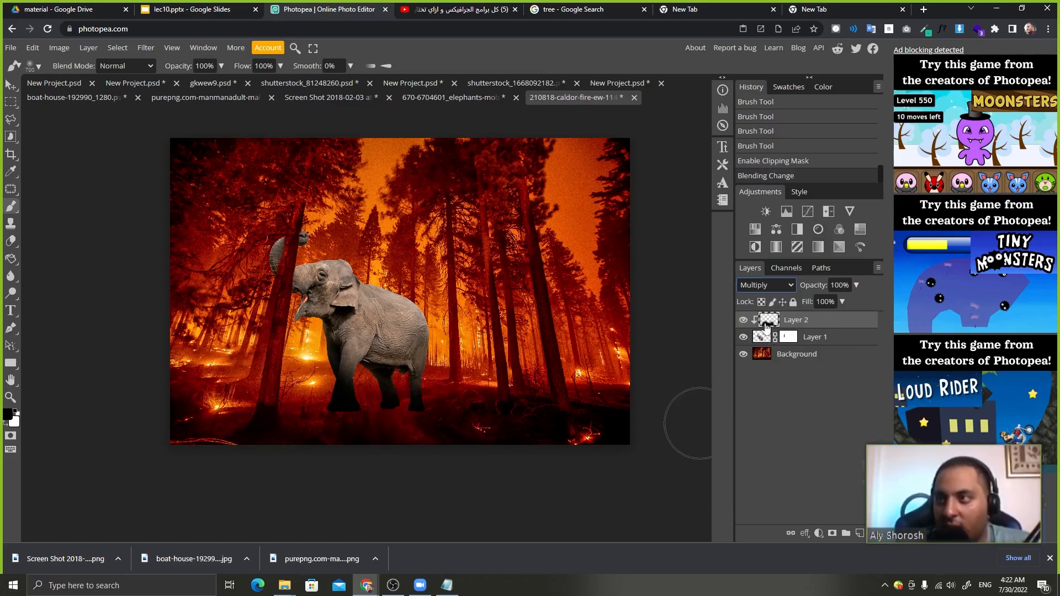
{"action": "left_click_drag", "start_coordinate": [816, 286], "coordinate": [809, 286]}
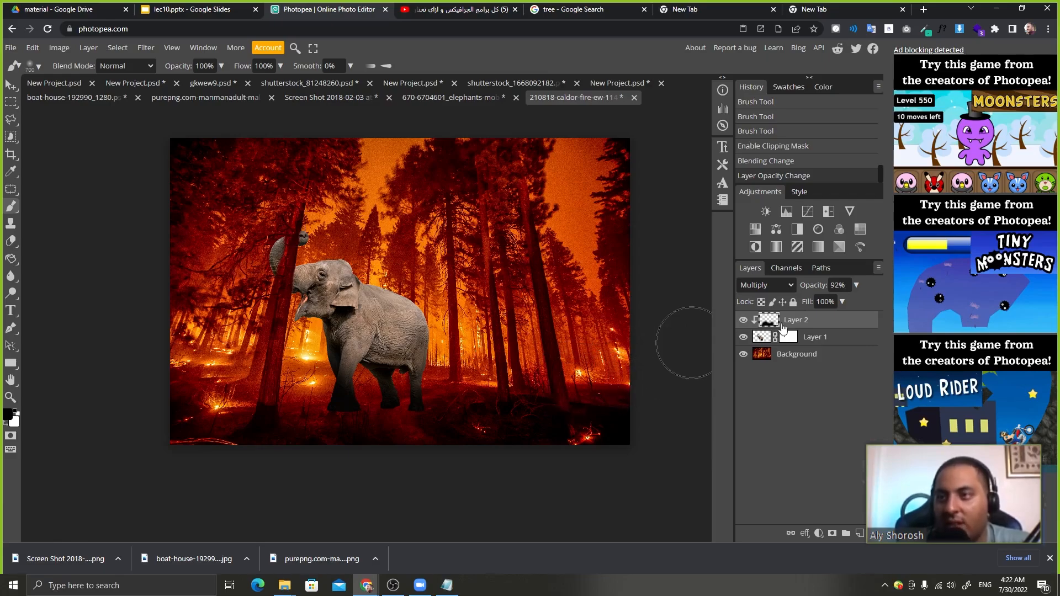
{"action": "left_click_drag", "start_coordinate": [805, 286], "coordinate": [803, 286]}
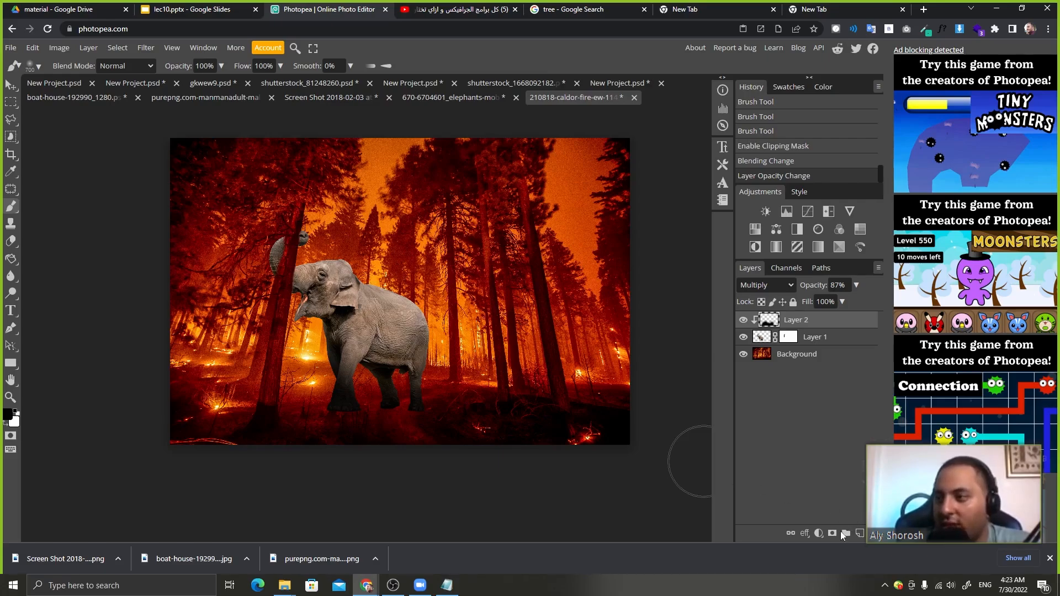
{"action": "left_click", "coordinate": [817, 534]}
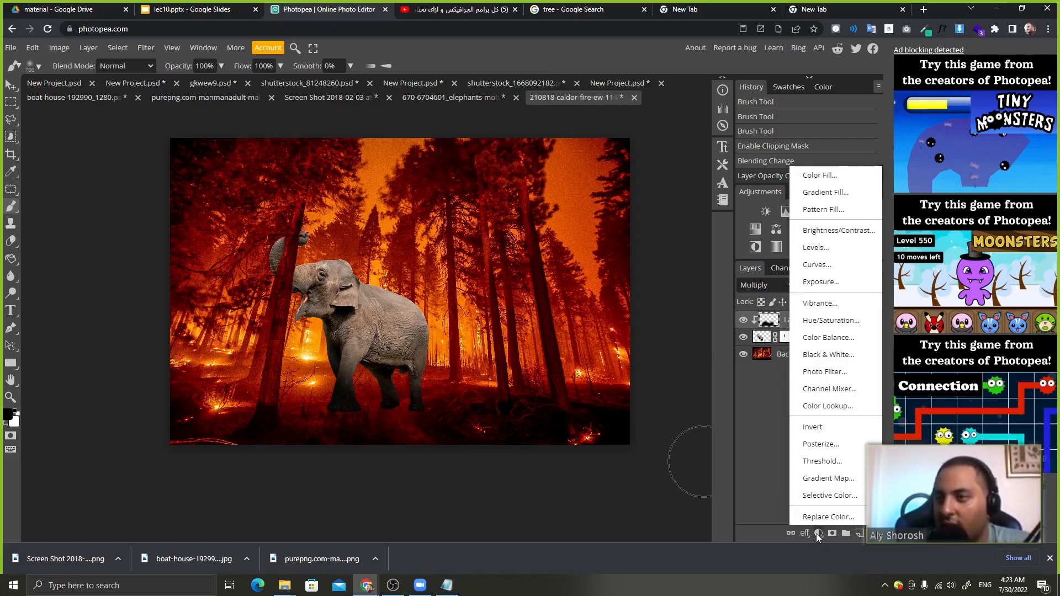
Add a clipped Color Balance with Shadows Cyan-Red 43 and Magenta-Green -2, plus a new empty layer.
{"action": "left_click", "coordinate": [832, 337]}
{"action": "key", "text": "ctrl+alt+g"}
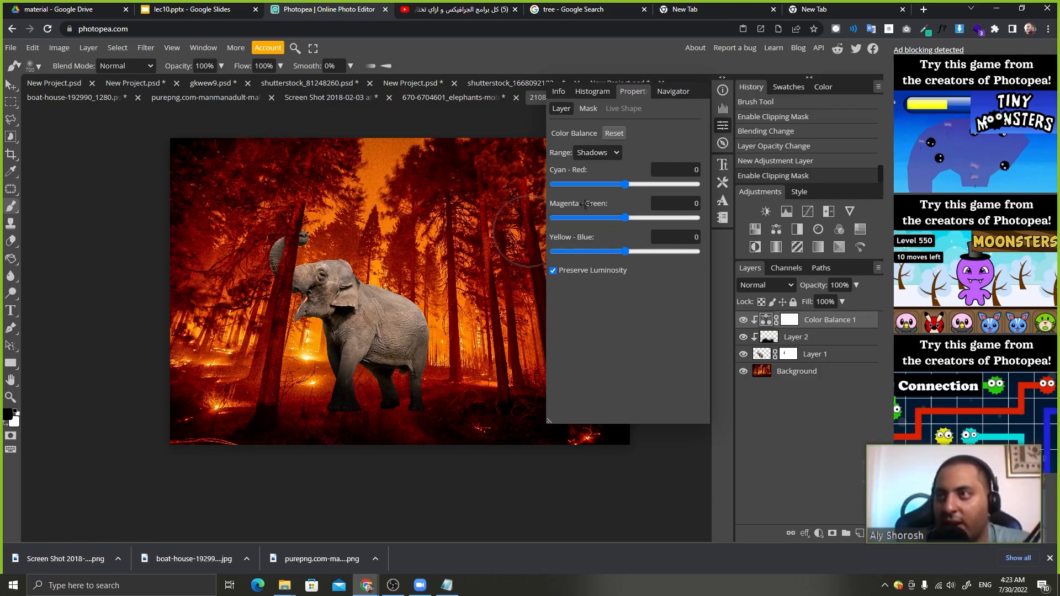
{"action": "left_click_drag", "start_coordinate": [621, 184], "coordinate": [627, 255]}
{"action": "left_click_drag", "start_coordinate": [644, 183], "coordinate": [656, 186]}
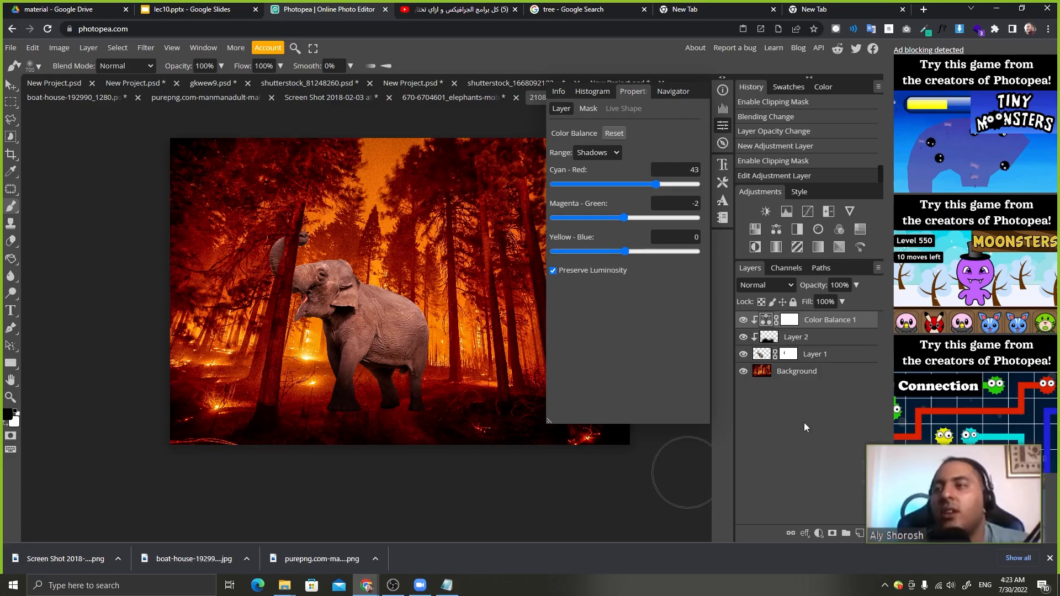
{"action": "left_click", "coordinate": [859, 533]}
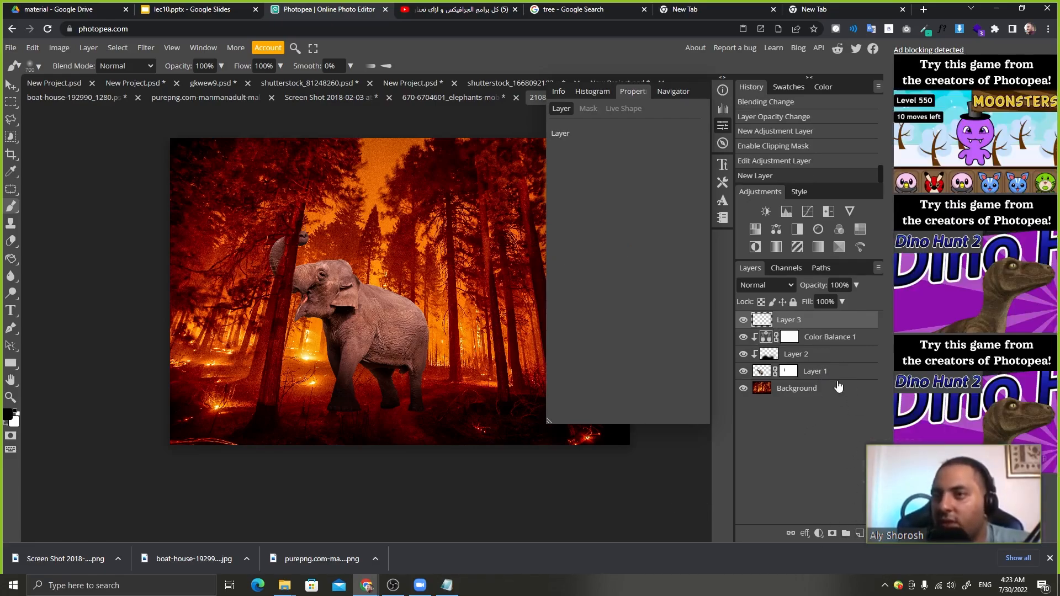
Clip Layer 3 to the elephant and paint it with red sampled from the fiery background.
{"action": "left_click", "coordinate": [845, 329], "text": "alt"}
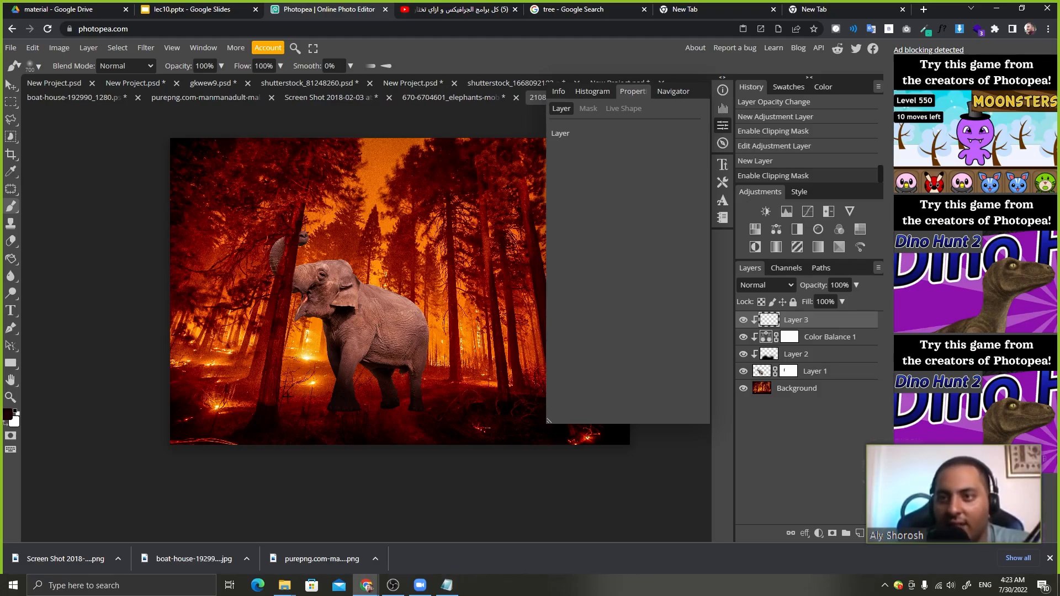
{"action": "left_click", "coordinate": [287, 397], "text": "alt"}
{"action": "mouse_move", "coordinate": [282, 265]}
{"action": "left_mouse_down"}
{"action": "mouse_move", "coordinate": [260, 237]}
{"action": "mouse_move", "coordinate": [231, 259]}
{"action": "left_mouse_up"}
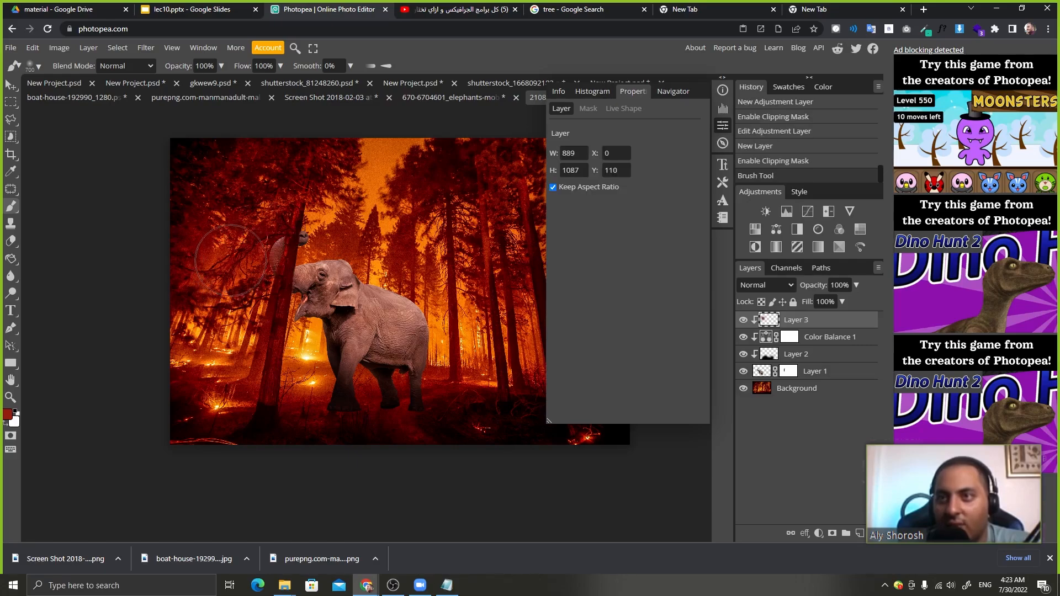
{"action": "left_click_drag", "start_coordinate": [326, 265], "coordinate": [419, 314]}
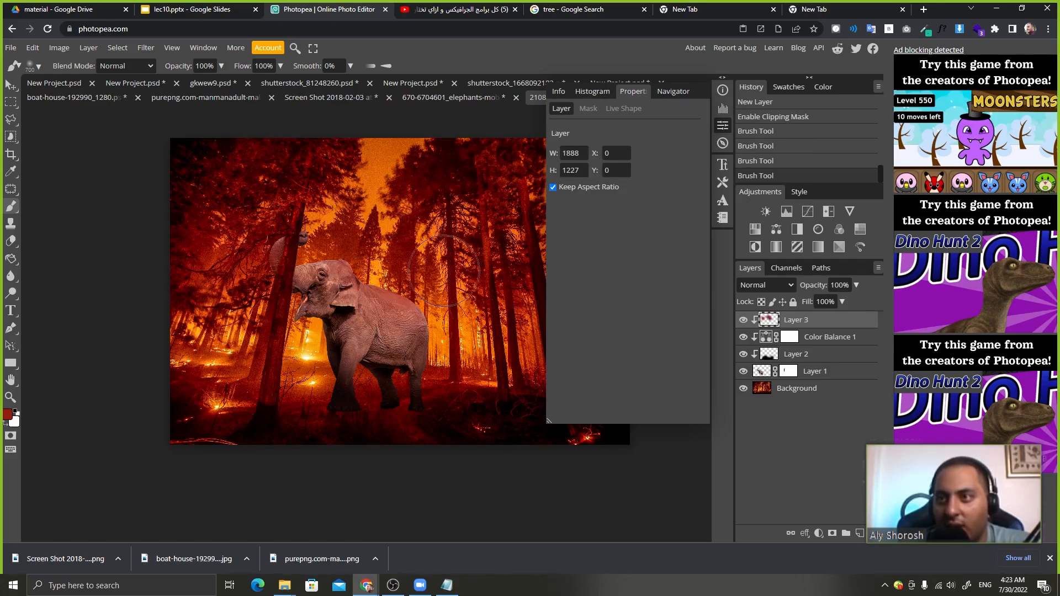
{"action": "mouse_move", "coordinate": [443, 270]}
{"action": "left_mouse_down"}
{"action": "mouse_move", "coordinate": [470, 290]}
{"action": "mouse_move", "coordinate": [458, 343]}
{"action": "left_mouse_up"}
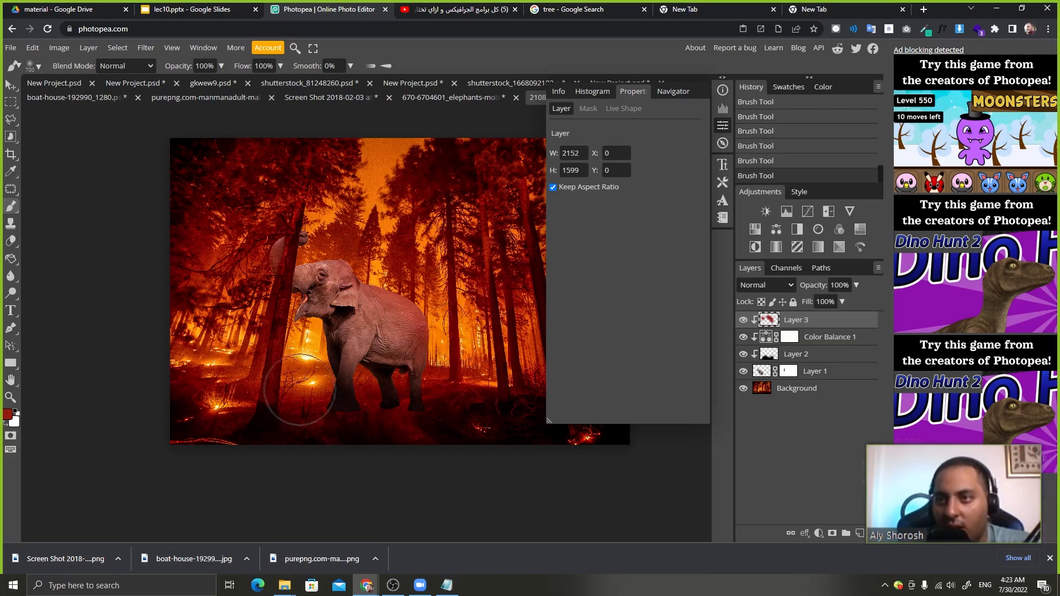
{"action": "left_click_drag", "start_coordinate": [299, 390], "coordinate": [309, 381]}
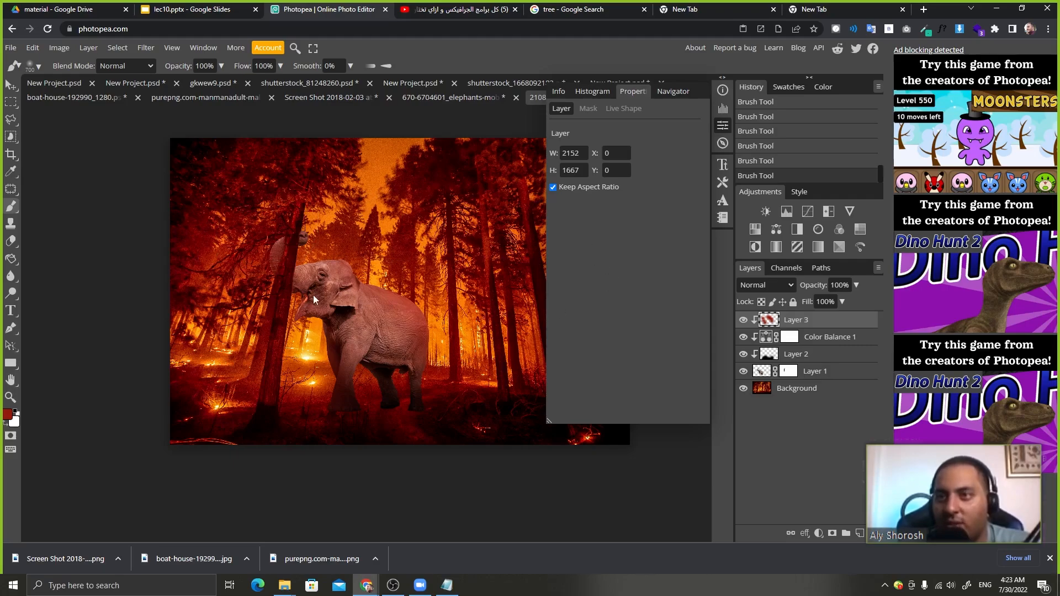
{"action": "left_click_drag", "start_coordinate": [265, 288], "coordinate": [197, 316]}
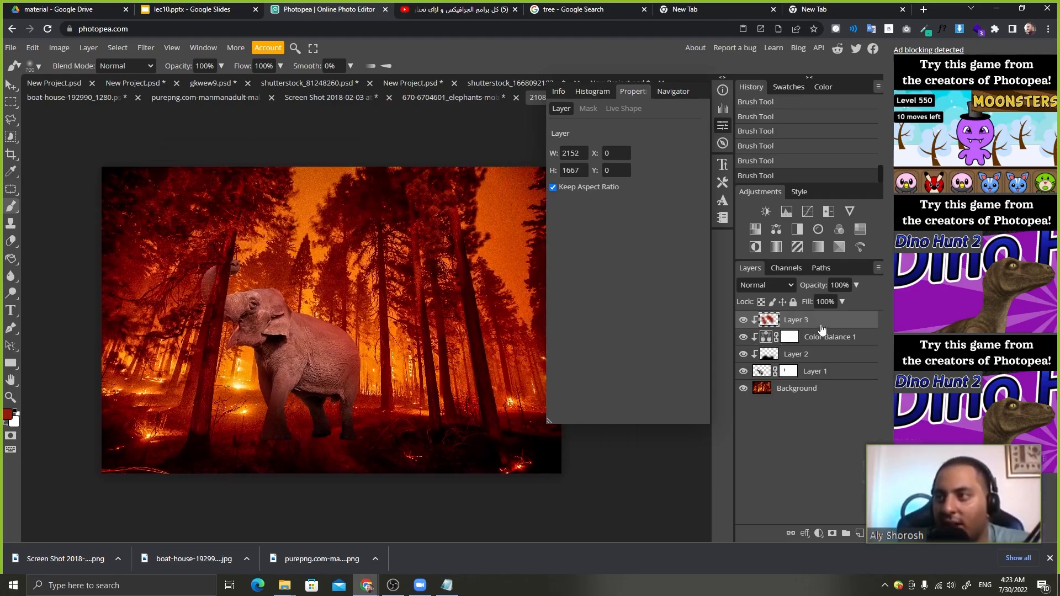
Toggle Layer 3's clipping and visibility to compare the red tint, then zoom out.
{"action": "key", "text": "ctrl+alt+g"}
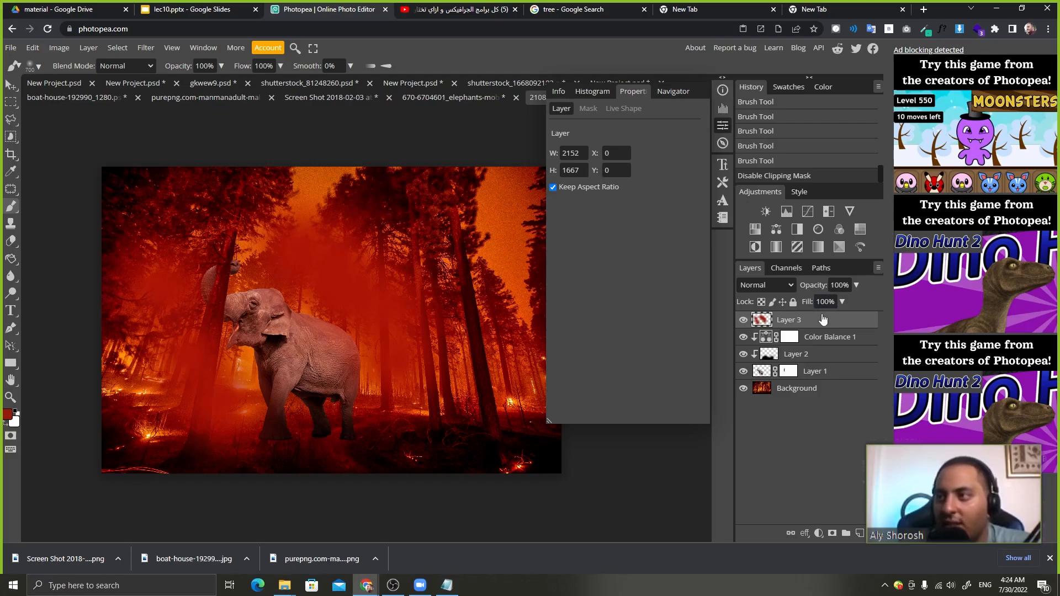
{"action": "key", "text": "ctrl+alt+g"}
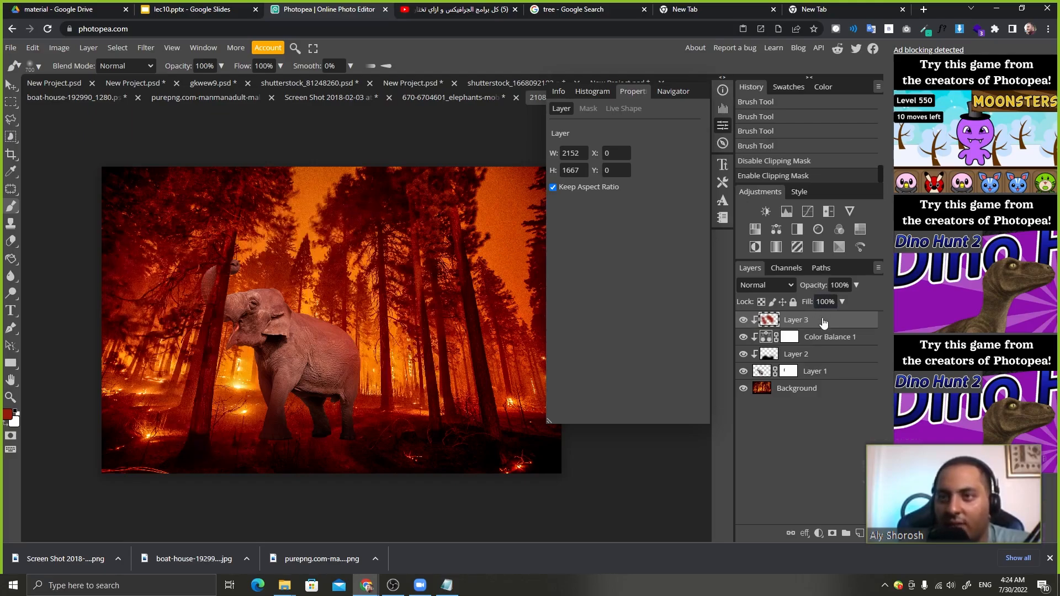
{"action": "left_click", "coordinate": [743, 321]}
{"action": "left_click", "coordinate": [743, 321]}
{"action": "left_click", "coordinate": [743, 321]}
{"action": "left_click", "coordinate": [742, 321]}
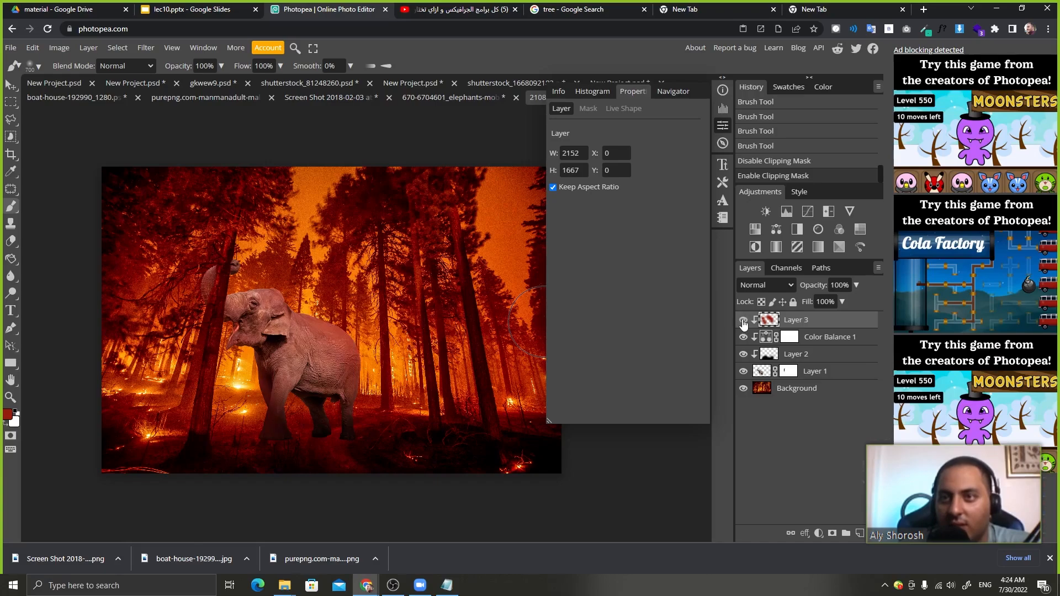
{"action": "left_click", "coordinate": [743, 321]}
{"action": "left_click", "coordinate": [743, 321]}
{"action": "key", "text": "ctrl+minus"}
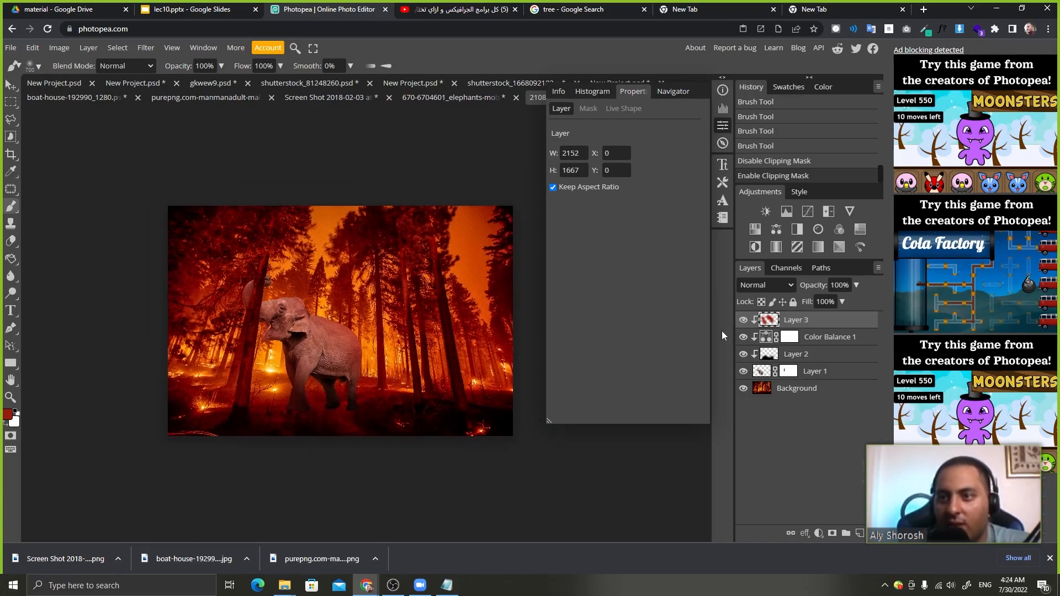
{"action": "left_click_drag", "start_coordinate": [463, 397], "coordinate": [417, 415]}
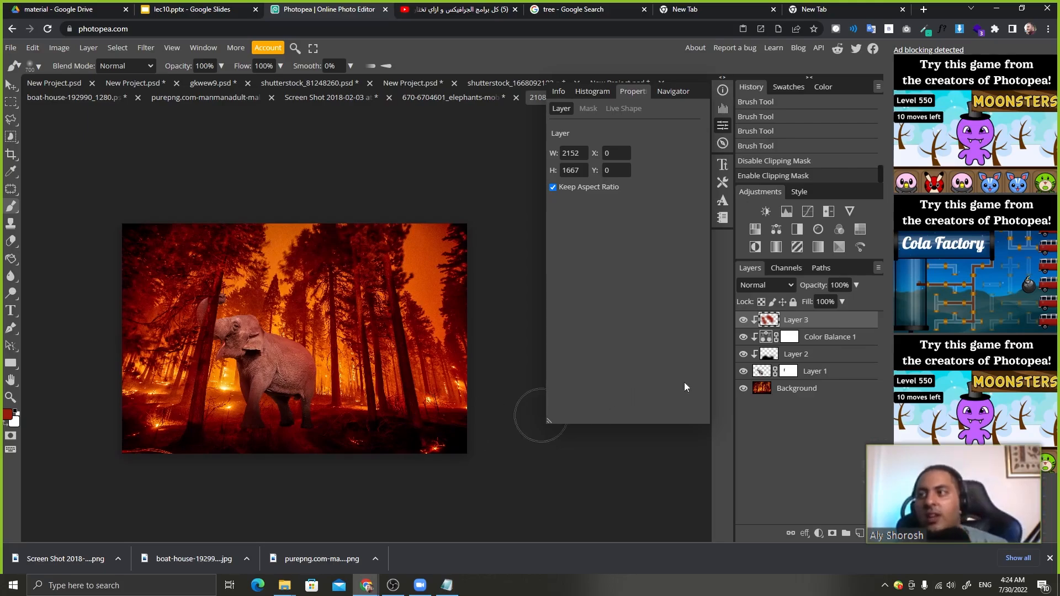
Hide the red tint, Color Balance, shading and mask to compare, then restore all and switch to the lec10 slides.
{"action": "left_click", "coordinate": [742, 322]}
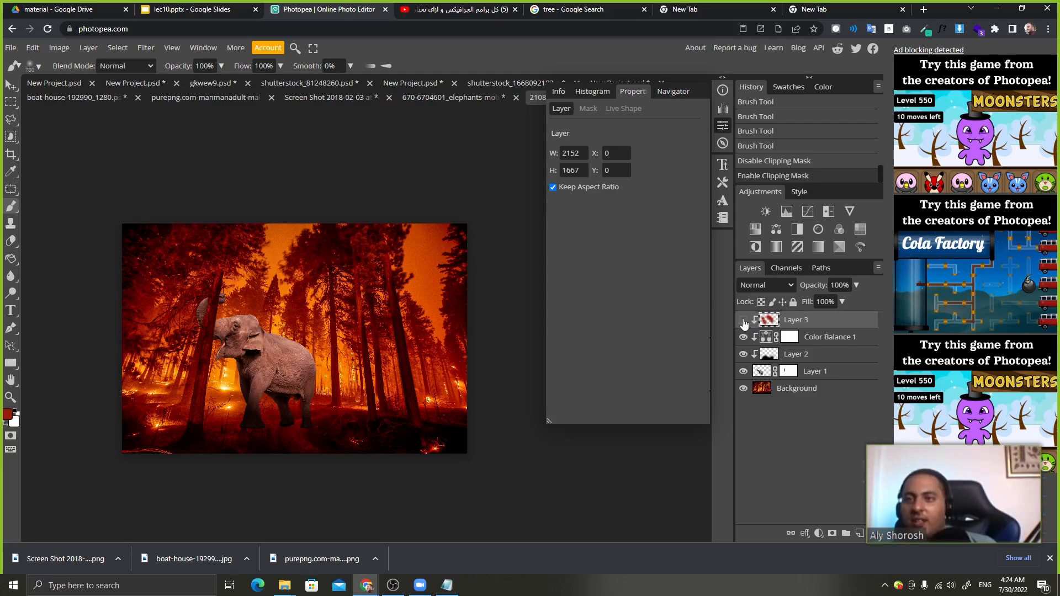
{"action": "left_click", "coordinate": [743, 337]}
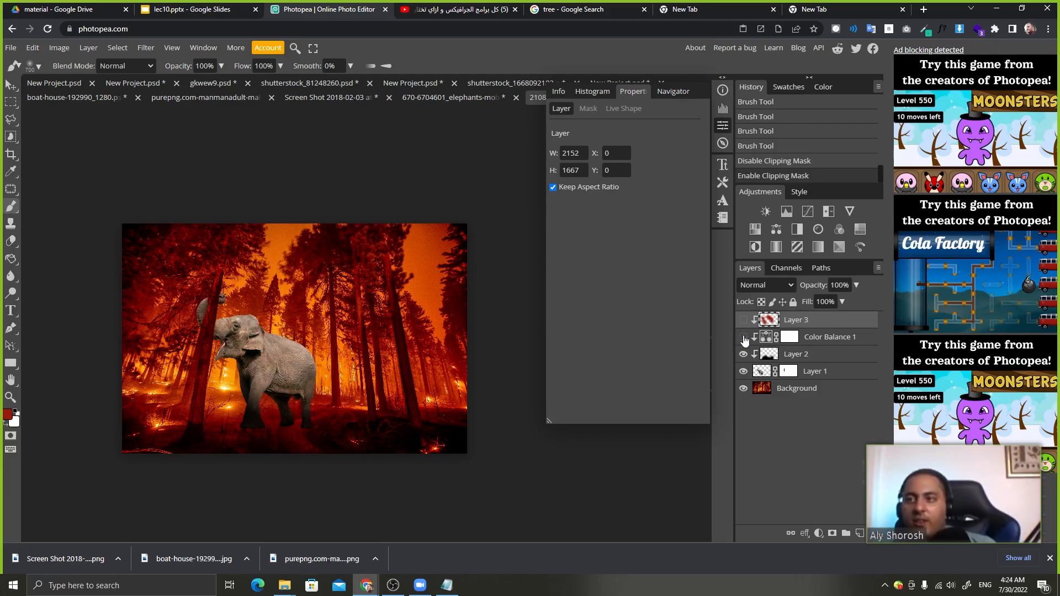
{"action": "left_click", "coordinate": [744, 355]}
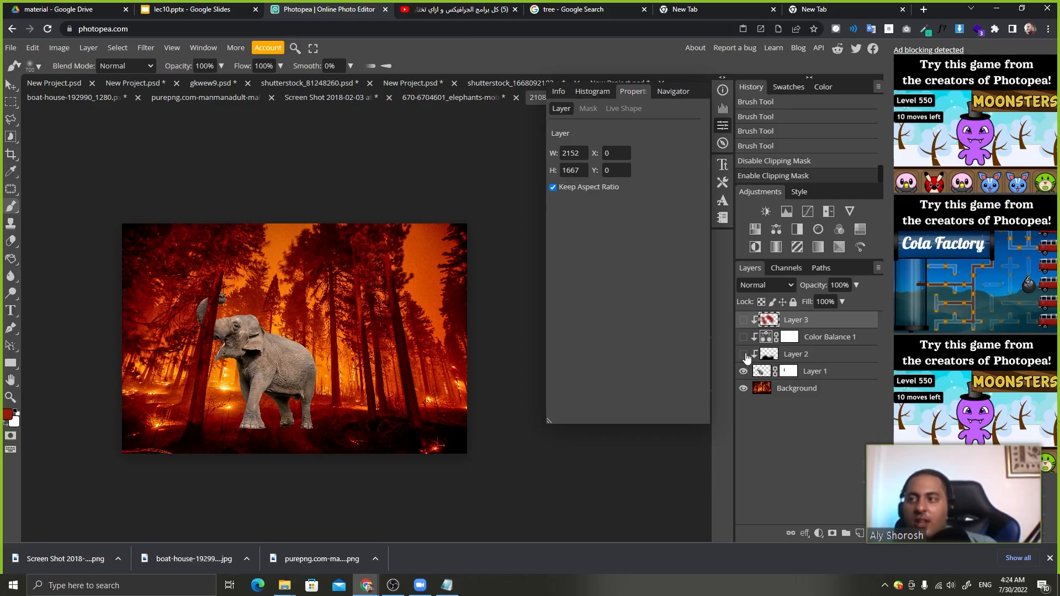
{"action": "left_click", "coordinate": [789, 374], "text": "shift"}
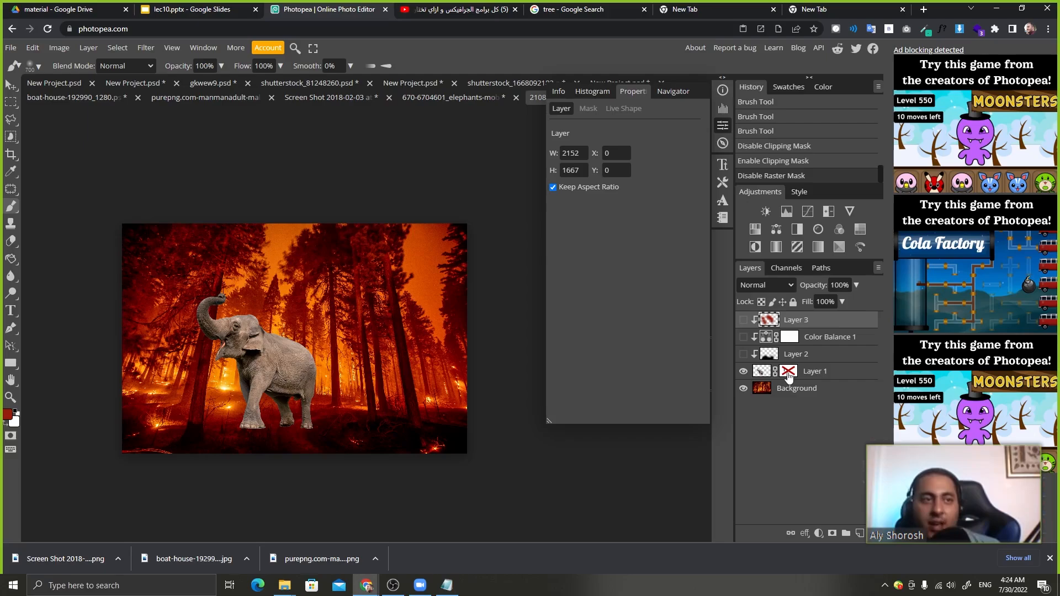
{"action": "left_click", "coordinate": [788, 374], "text": "shift"}
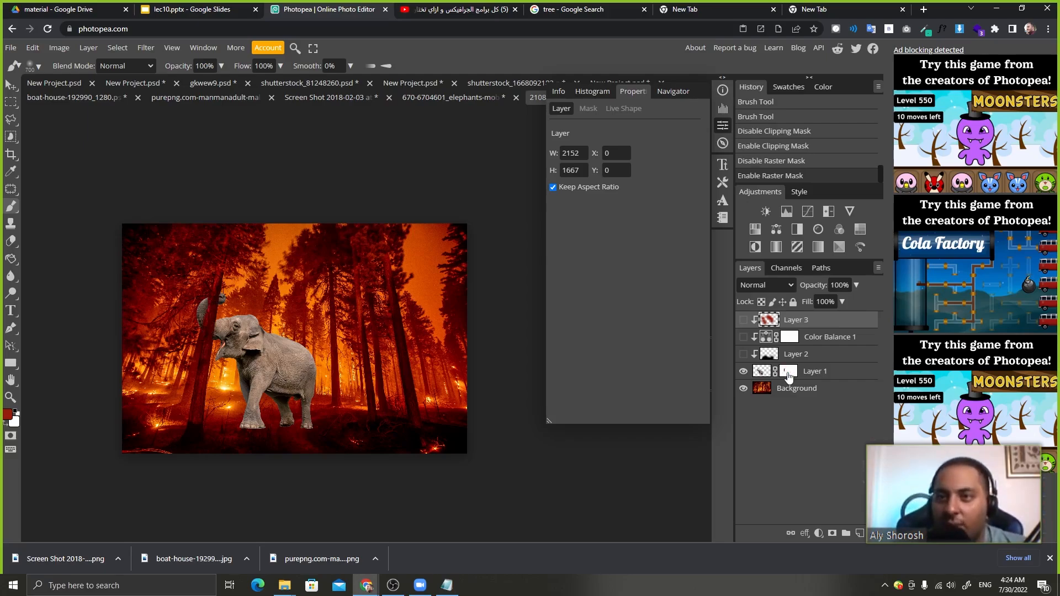
{"action": "left_click", "coordinate": [743, 355]}
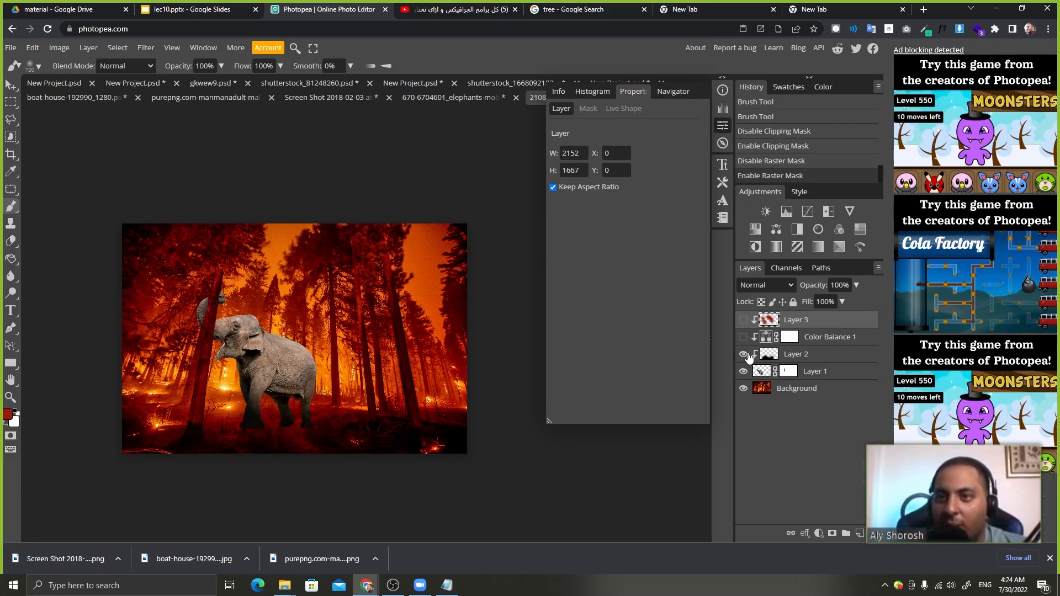
{"action": "left_click", "coordinate": [743, 338]}
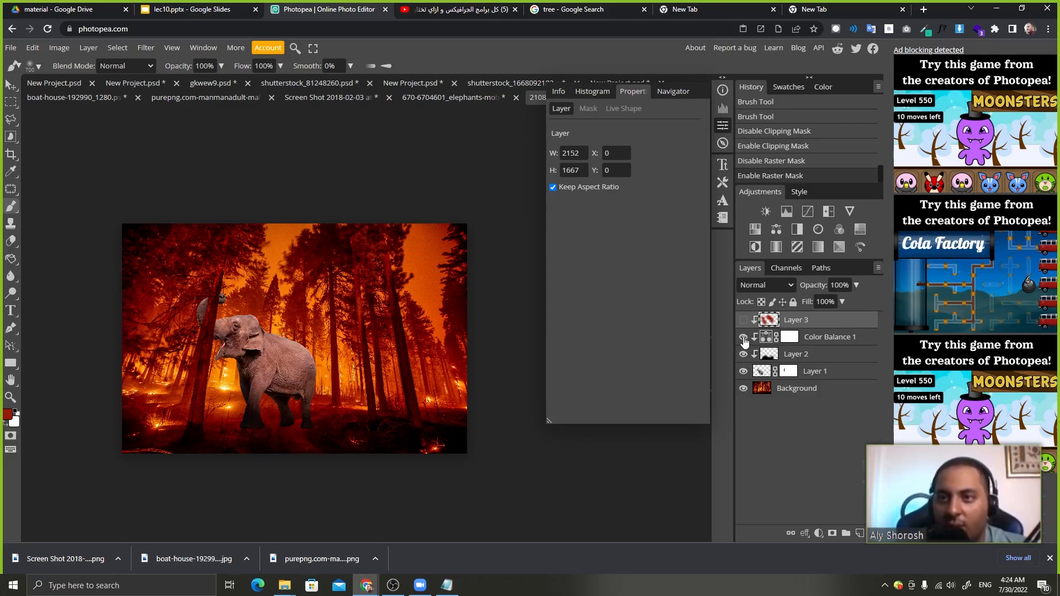
{"action": "left_click", "coordinate": [743, 321]}
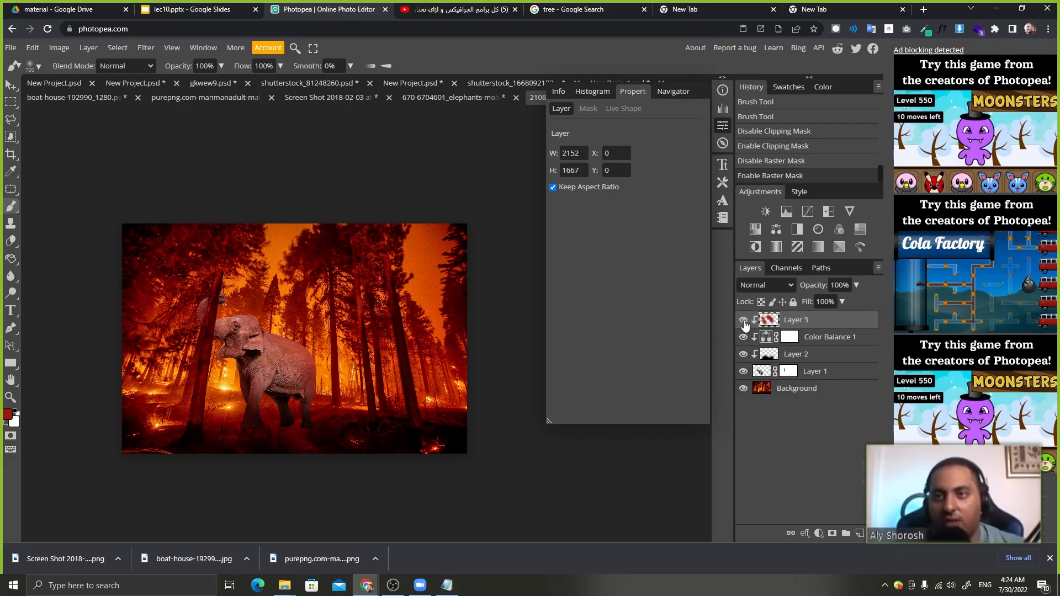
{"action": "left_click", "coordinate": [193, 10]}
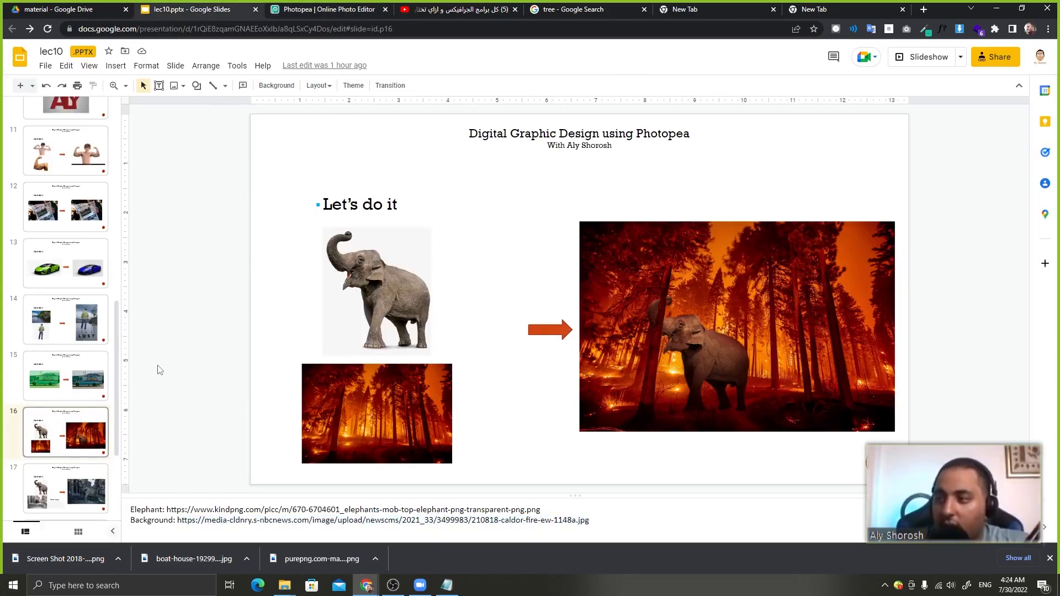
Go to slide 17's snowy-street elephant example, select its Background image link, and return to Photopea.
{"action": "key", "text": "Down"}
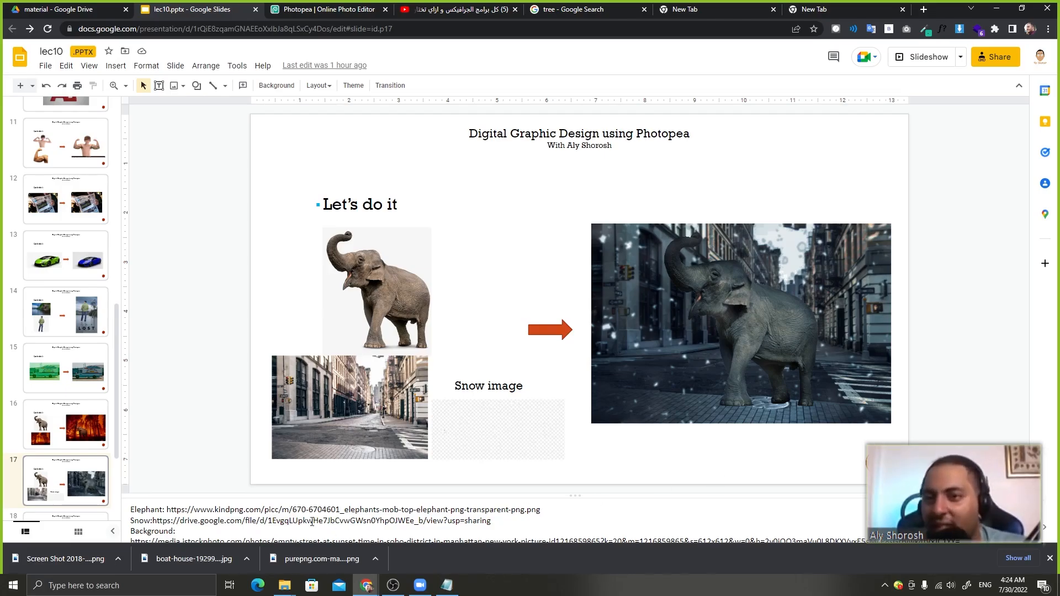
{"action": "scroll", "coordinate": [317, 502], "scroll_direction": "down", "scroll_amount": 1}
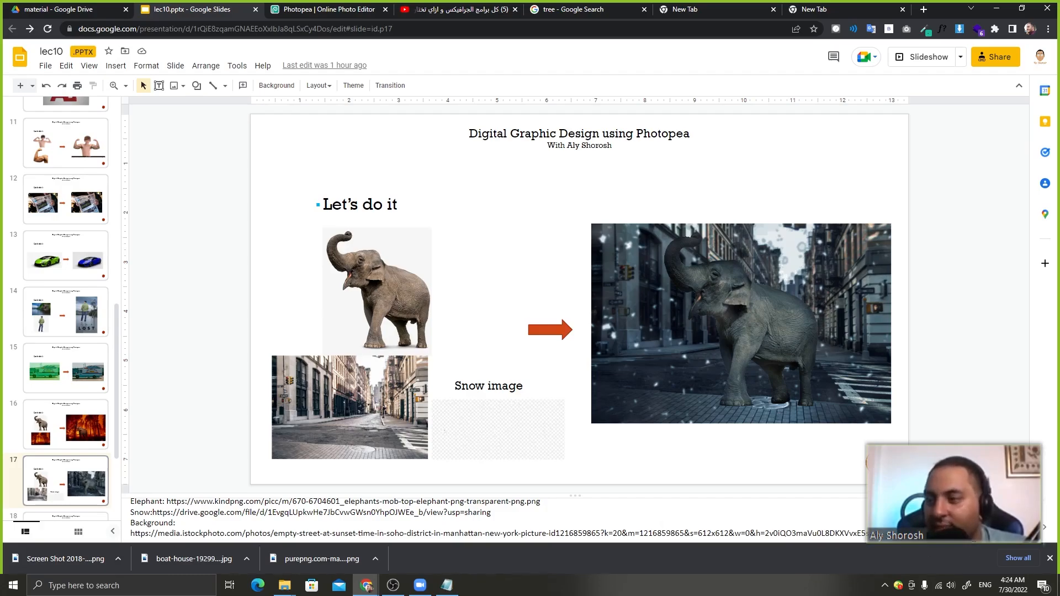
{"action": "left_click_drag", "start_coordinate": [865, 533], "coordinate": [91, 574]}
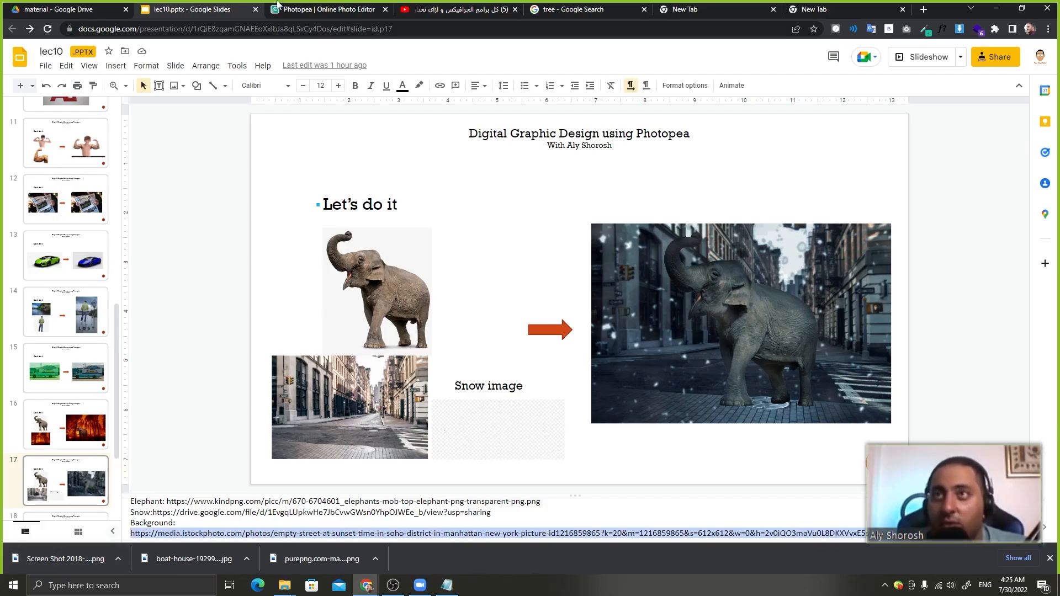
{"action": "left_click", "coordinate": [278, 7]}
{"action": "left_click", "coordinate": [10, 47]}
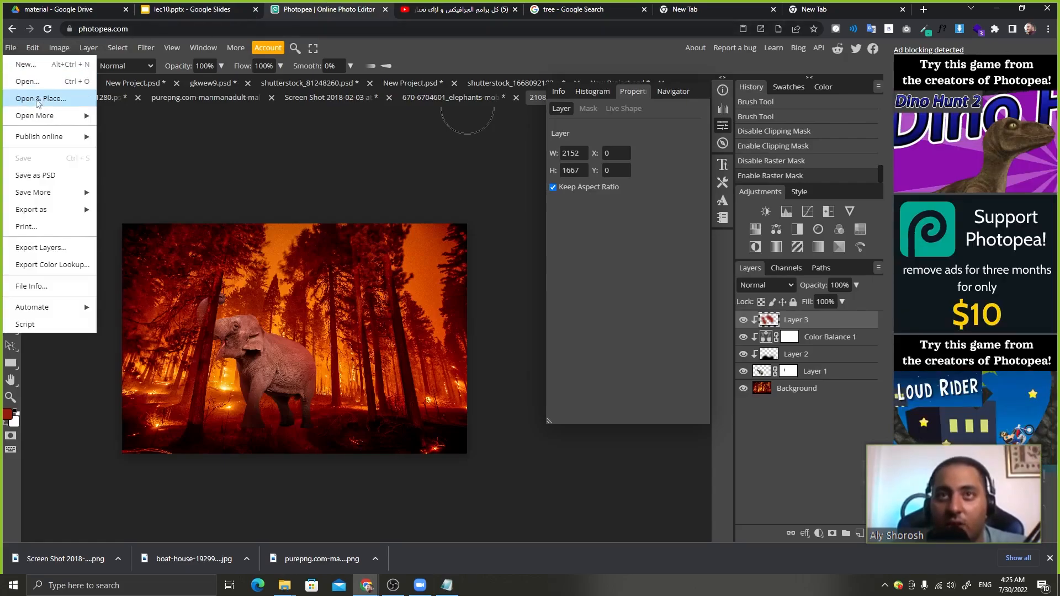
Open the empty street photo from its URL in Photopea.
{"action": "mouse_move", "coordinate": [34, 115]}
{"action": "left_click", "coordinate": [124, 134]}
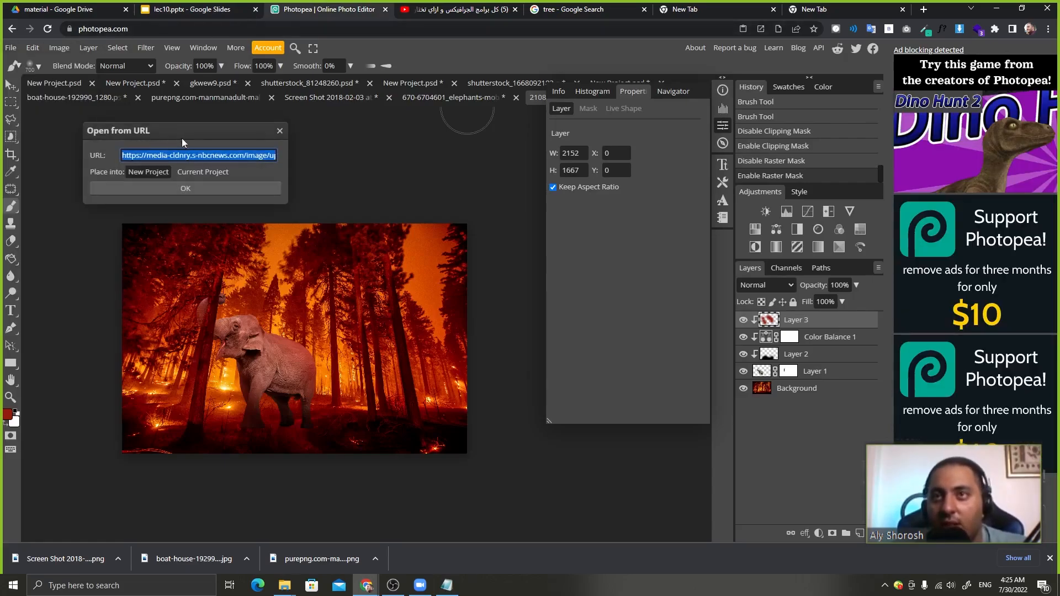
{"action": "left_click", "coordinate": [202, 189]}
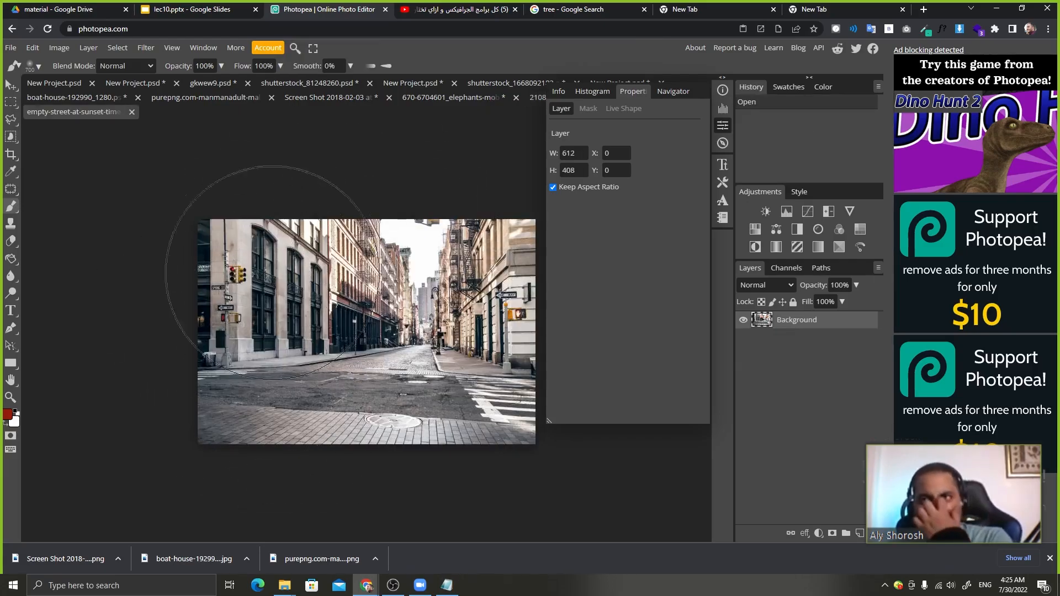
{"action": "left_click", "coordinate": [247, 8]}
{"action": "left_click", "coordinate": [338, 6]}
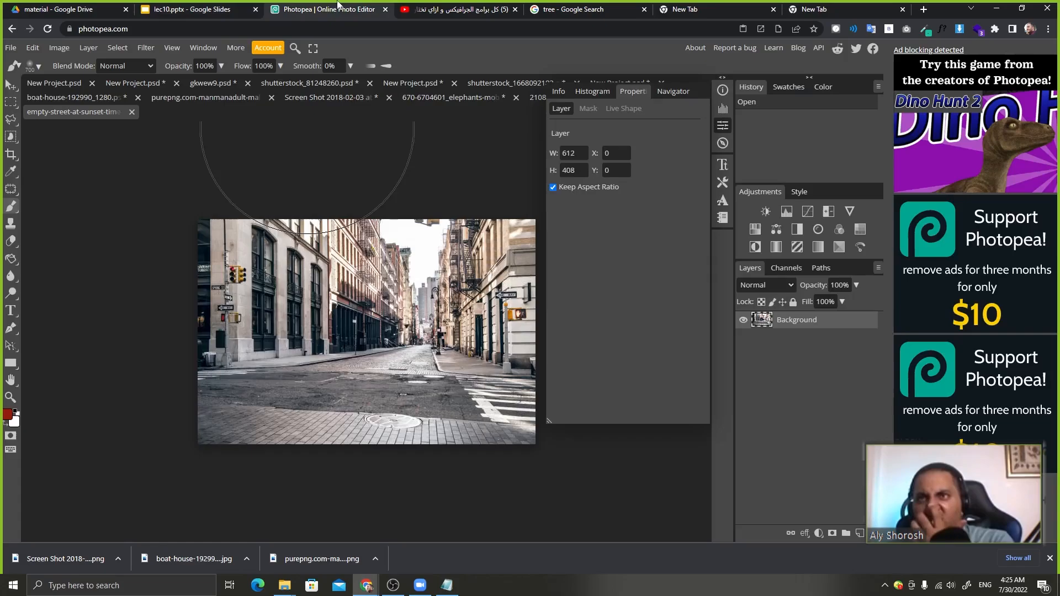
Drag the cut-out elephant into the street image and scale it to about 40% on the pavement.
{"action": "left_click", "coordinate": [13, 83]}
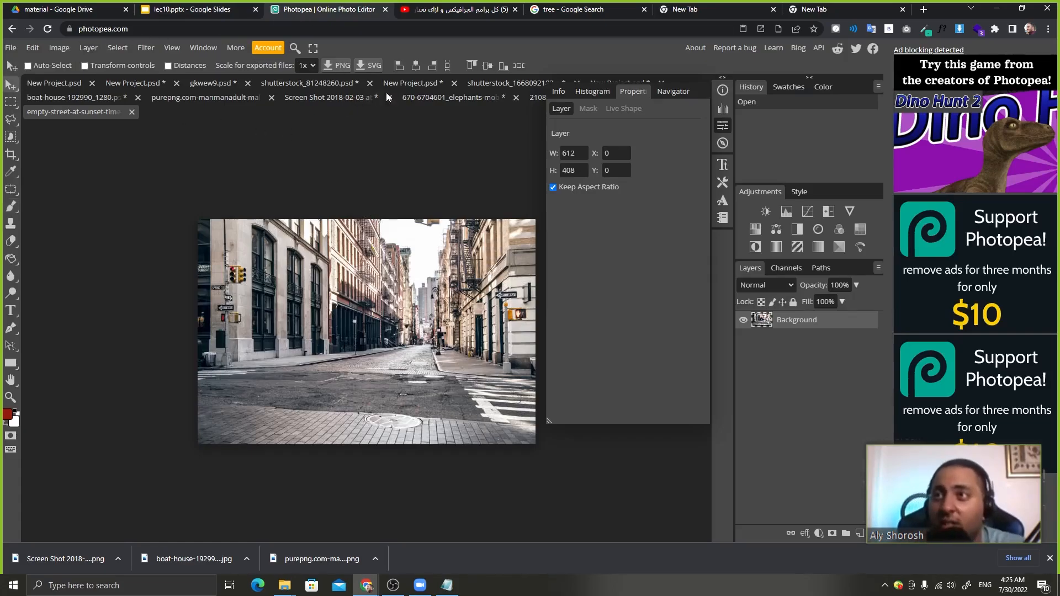
{"action": "left_click", "coordinate": [468, 97]}
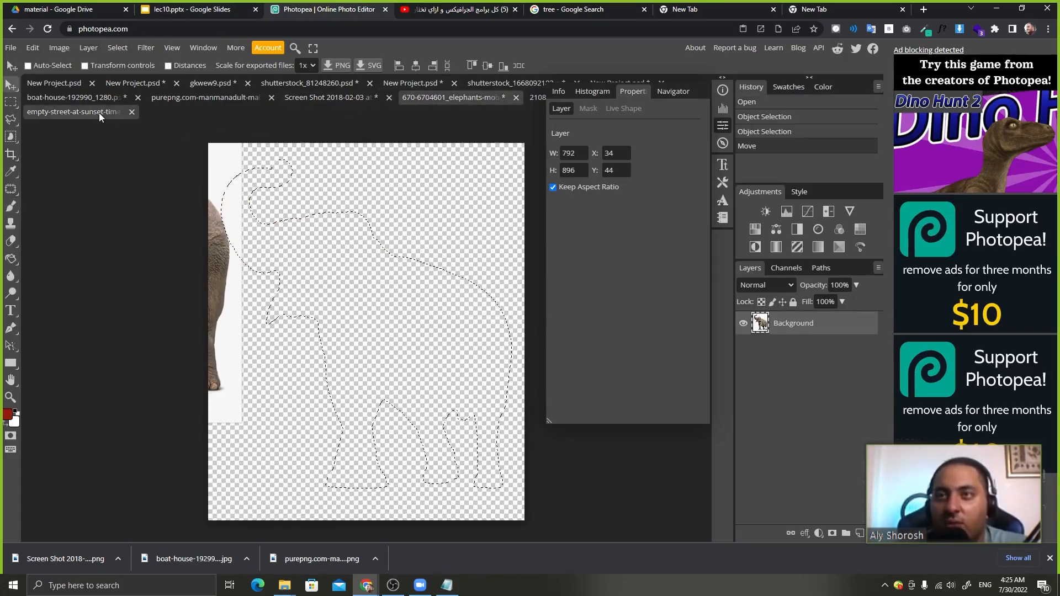
{"action": "left_click_drag", "start_coordinate": [98, 113], "coordinate": [277, 234]}
{"action": "key", "text": "ctrl+z"}
{"action": "key", "text": "ctrl+z"}
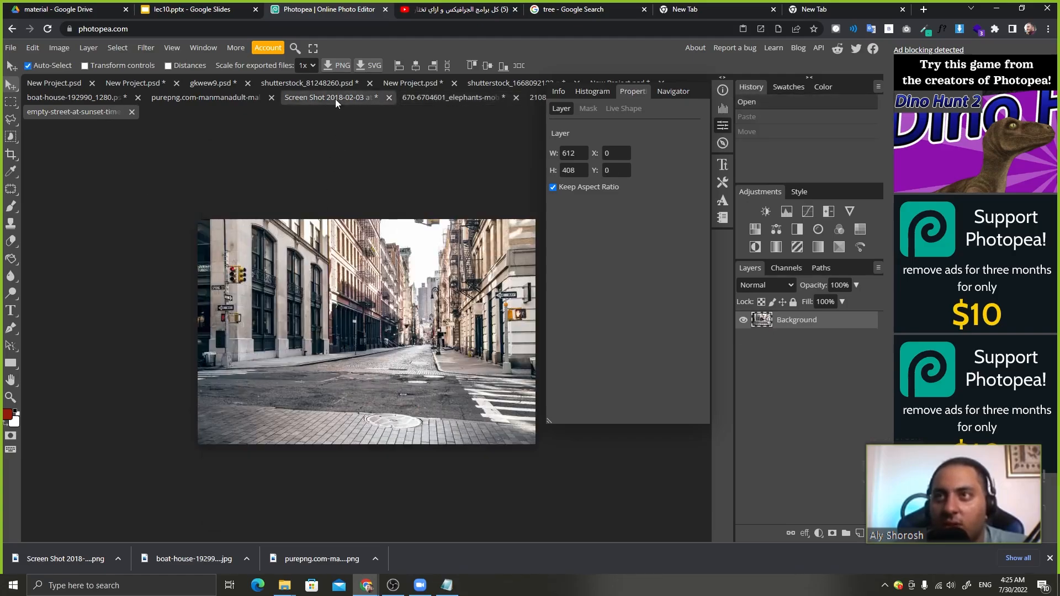
{"action": "left_click", "coordinate": [335, 98]}
{"action": "left_click", "coordinate": [442, 99]}
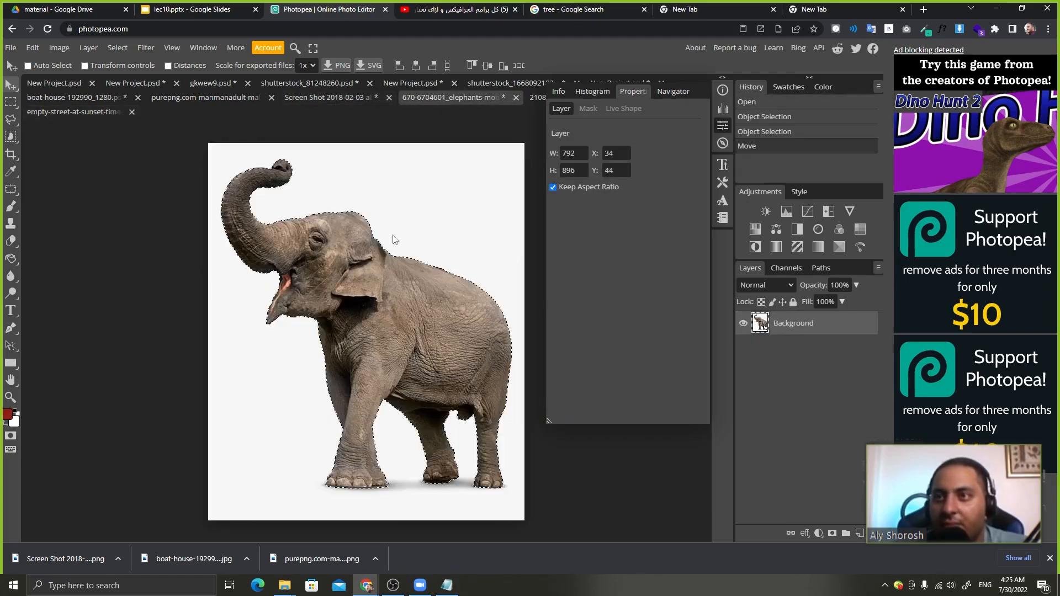
{"action": "left_click_drag", "start_coordinate": [392, 239], "coordinate": [331, 291]}
{"action": "left_click", "coordinate": [104, 64]}
{"action": "left_click_drag", "start_coordinate": [202, 199], "coordinate": [226, 227]}
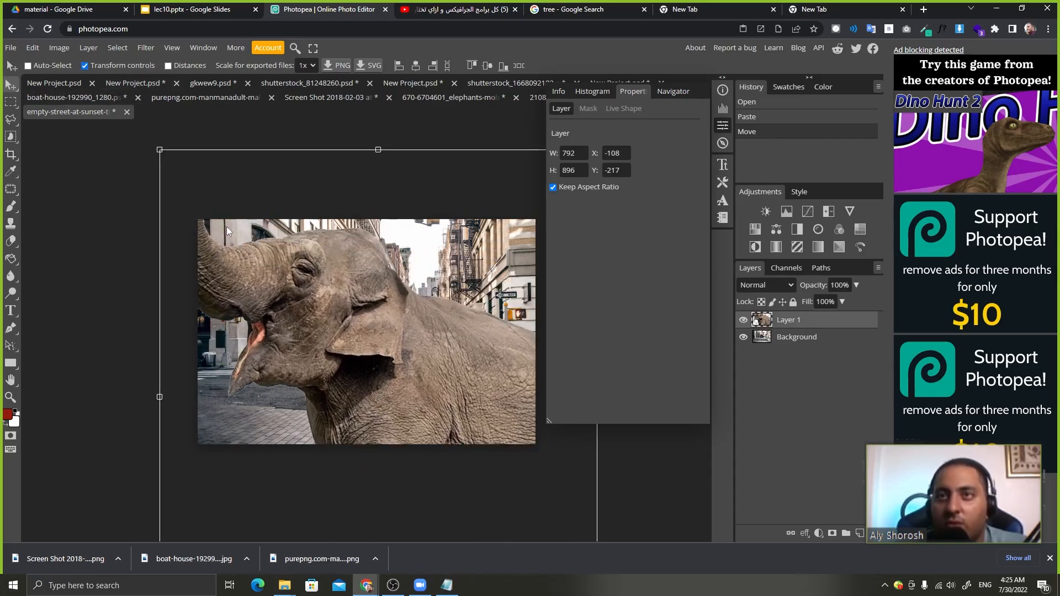
{"action": "left_click_drag", "start_coordinate": [160, 149], "coordinate": [268, 228]}
{"action": "left_click_drag", "start_coordinate": [345, 316], "coordinate": [339, 324]}
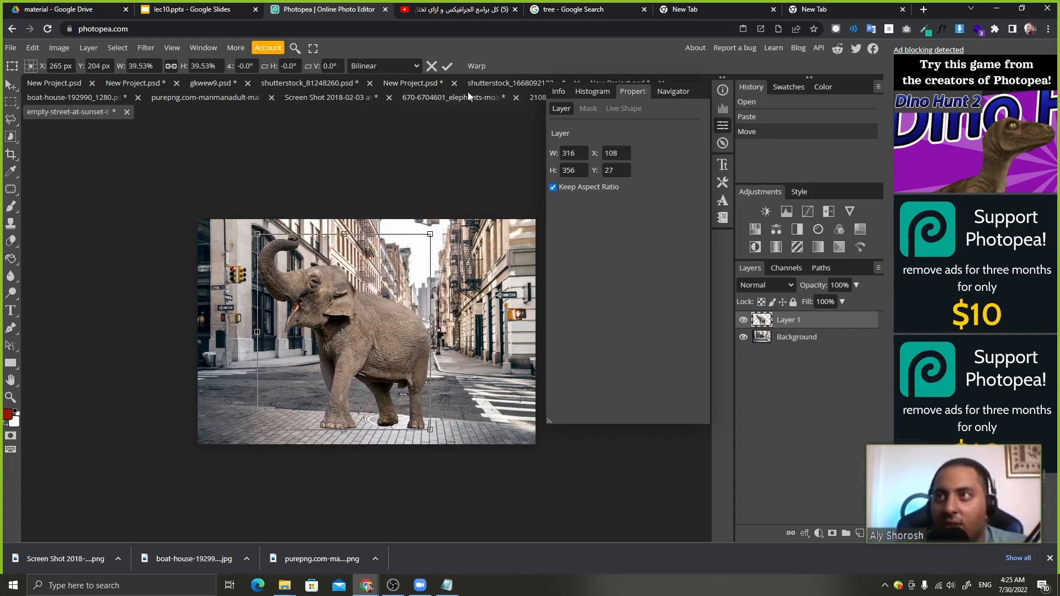
{"action": "left_click", "coordinate": [448, 65]}
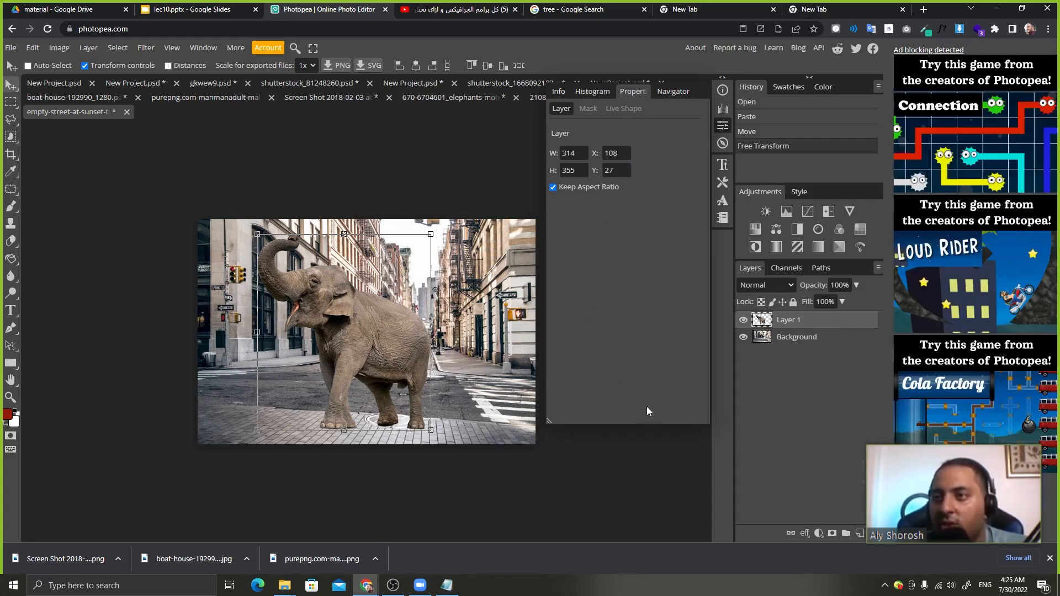
Duplicate the street Background layer and hide the original.
{"action": "left_click_drag", "start_coordinate": [828, 338], "coordinate": [860, 532]}
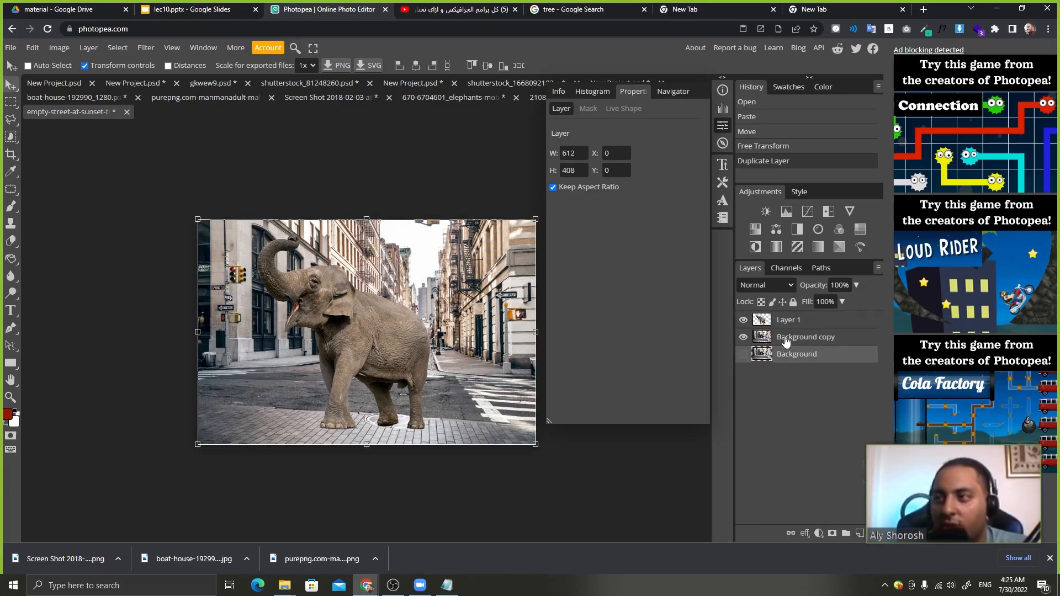
{"action": "left_click", "coordinate": [743, 354]}
{"action": "left_click", "coordinate": [146, 47]}
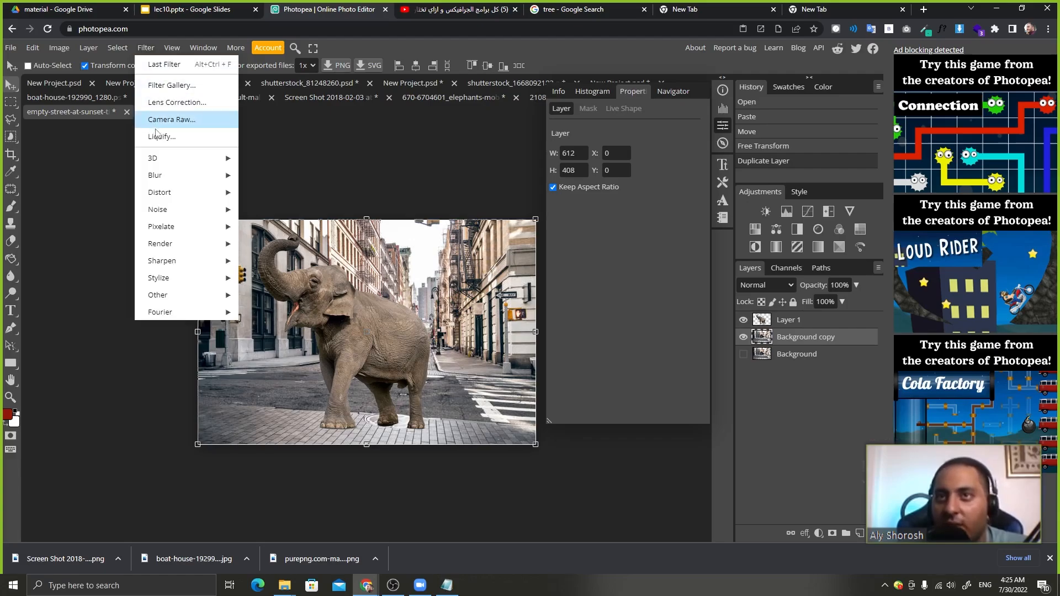
Apply a 3.1 px Gaussian blur to the Background copy, inspect it zoomed in, and add a mask.
{"action": "mouse_move", "coordinate": [177, 174]}
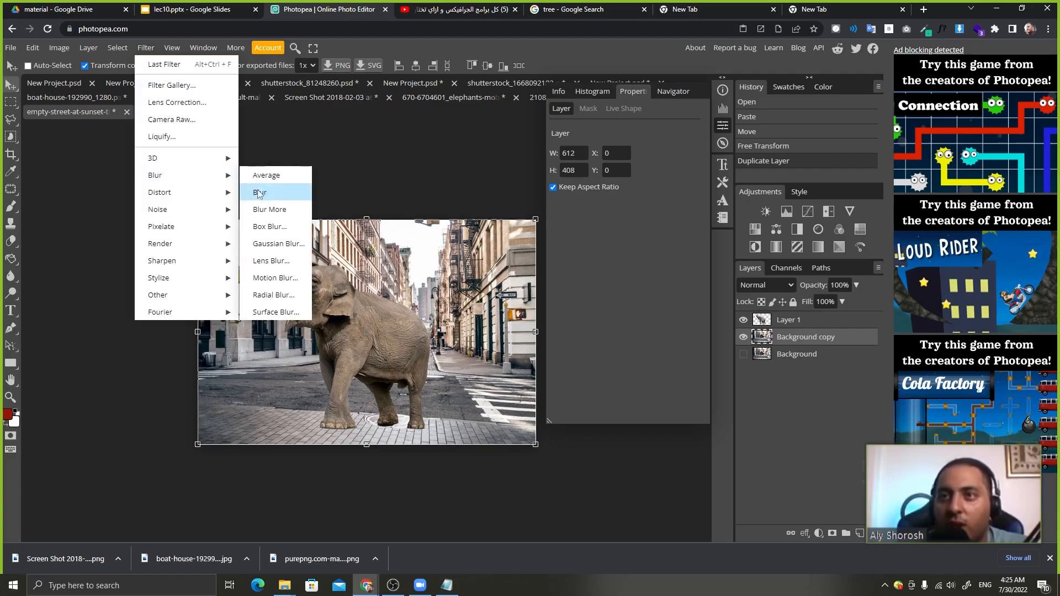
{"action": "left_click", "coordinate": [276, 241]}
{"action": "mouse_move", "coordinate": [132, 170]}
{"action": "left_mouse_down"}
{"action": "mouse_move", "coordinate": [109, 171]}
{"action": "mouse_move", "coordinate": [117, 174]}
{"action": "left_mouse_up"}
{"action": "left_click", "coordinate": [305, 160]}
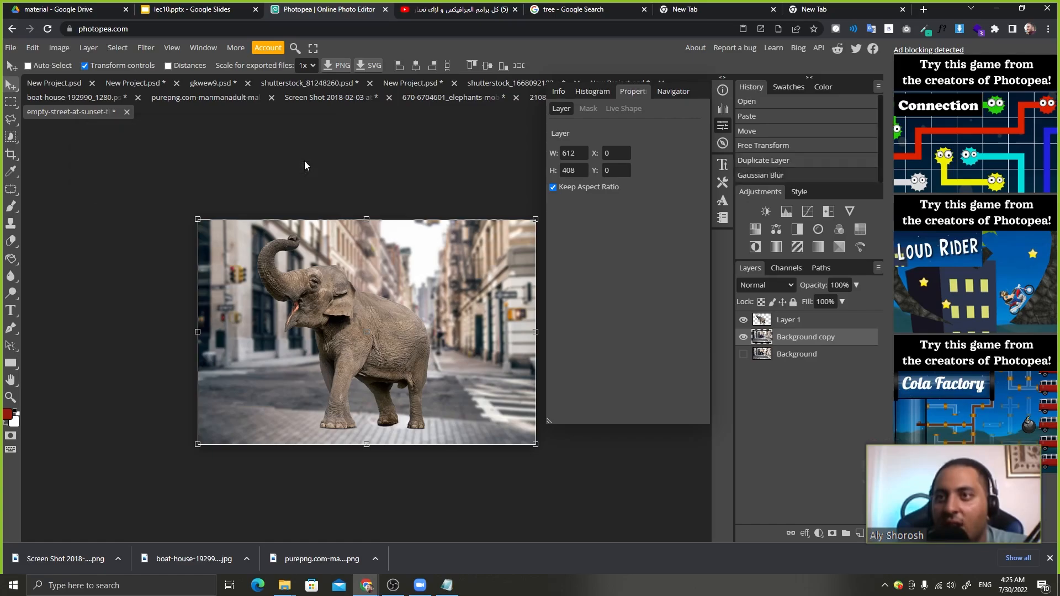
{"action": "key", "text": "ctrl+plus"}
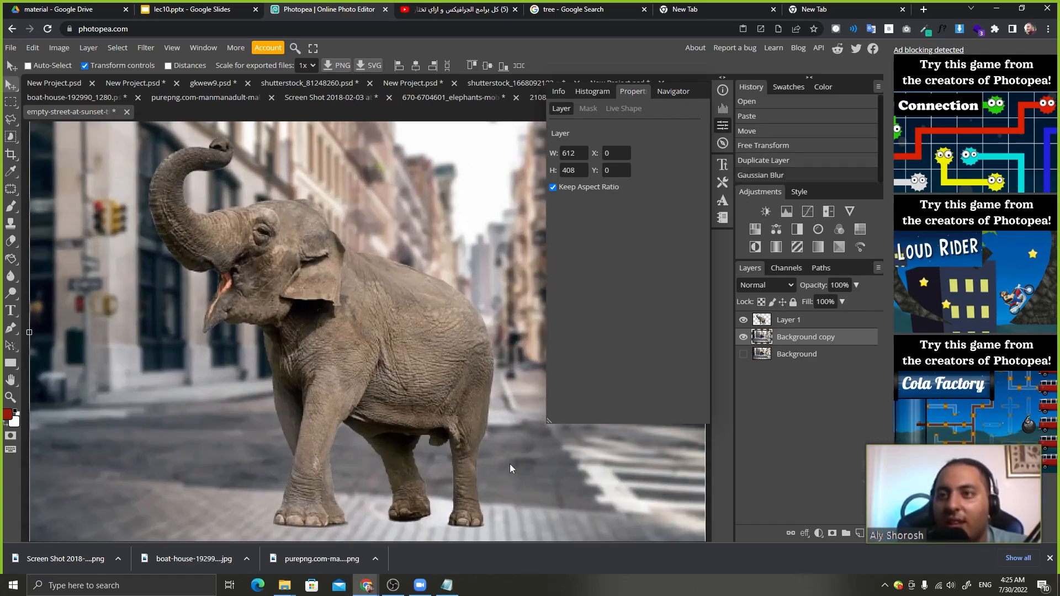
{"action": "left_click_drag", "start_coordinate": [407, 403], "coordinate": [393, 318]}
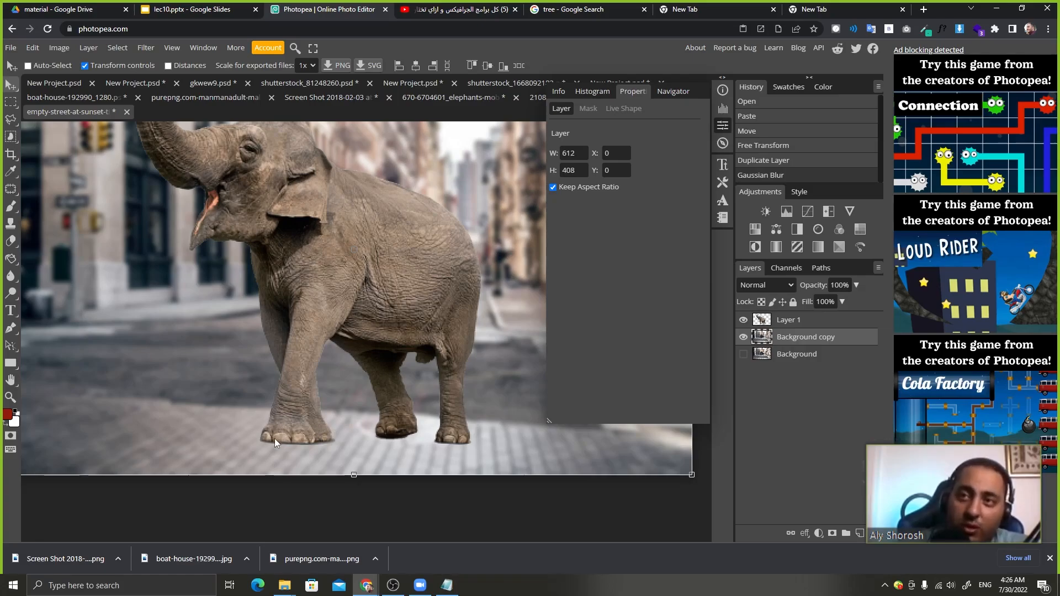
{"action": "key", "text": "ctrl+minus"}
{"action": "left_click_drag", "start_coordinate": [347, 373], "coordinate": [268, 438]}
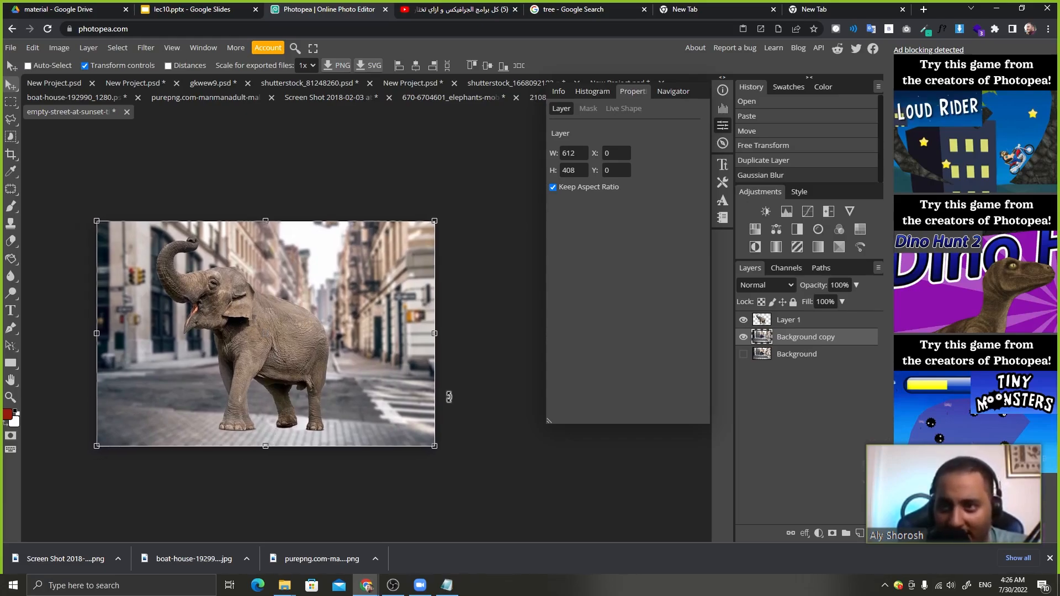
{"action": "left_click", "coordinate": [832, 533]}
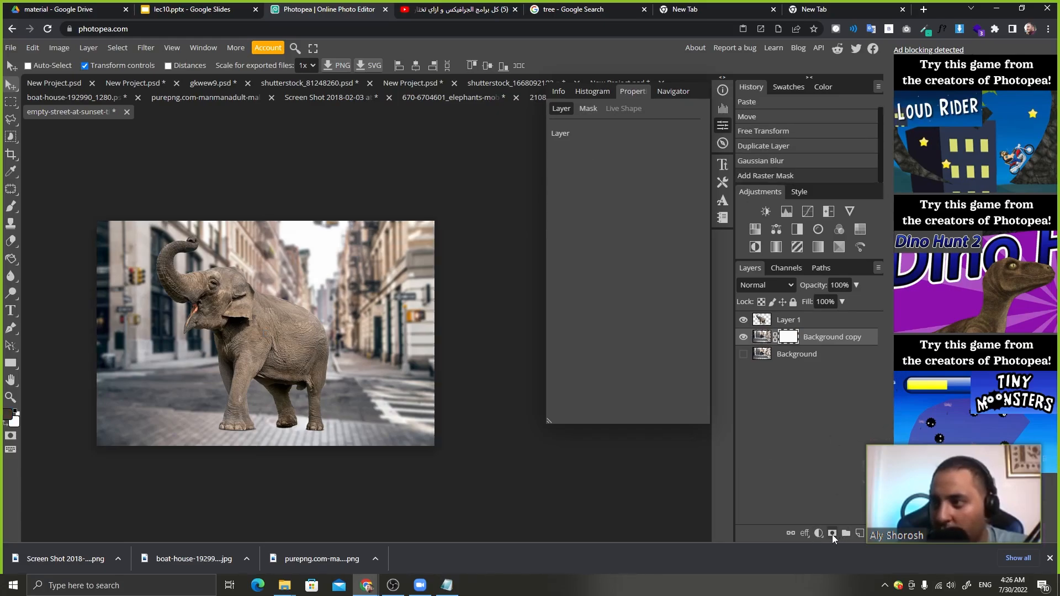
Set up a black-to-transparent gradient in the Gradient tool's editor.
{"action": "right_click", "coordinate": [10, 258]}
{"action": "left_click", "coordinate": [50, 256]}
{"action": "left_click", "coordinate": [39, 65]}
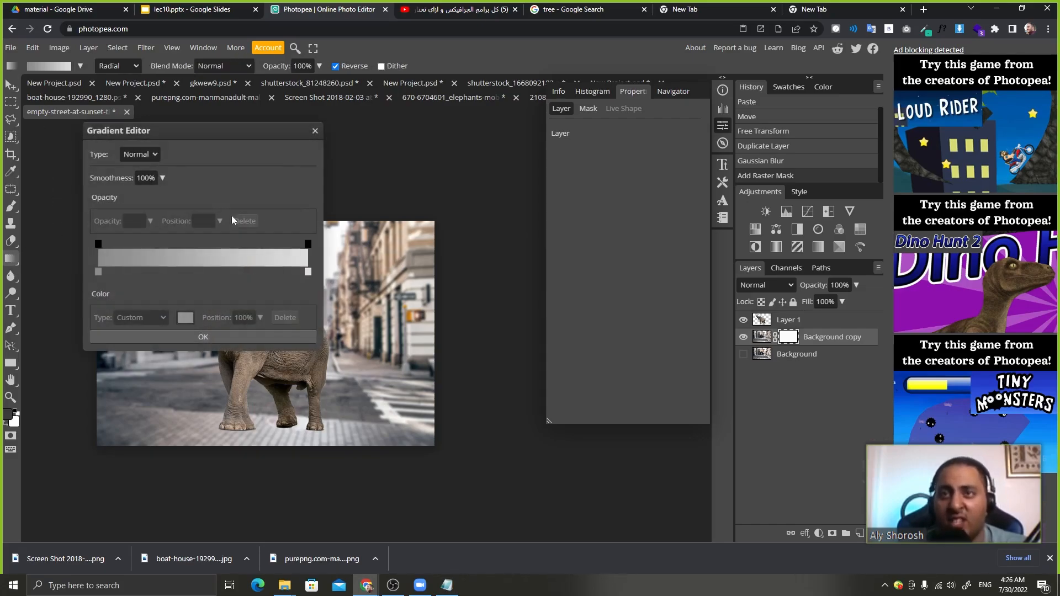
{"action": "left_click", "coordinate": [98, 271]}
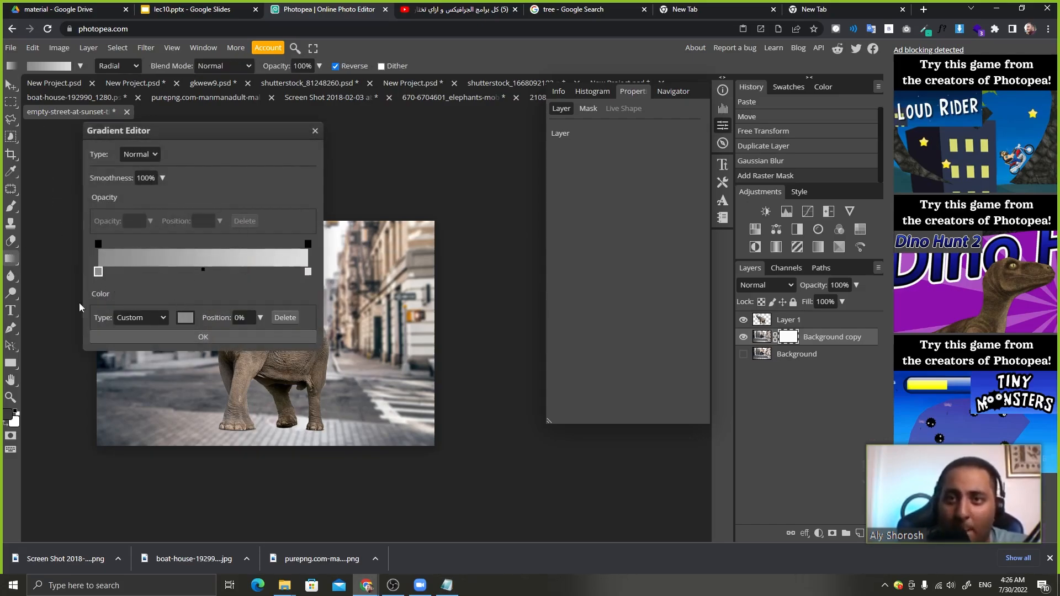
{"action": "double_click", "coordinate": [97, 271]}
{"action": "left_click", "coordinate": [90, 288]}
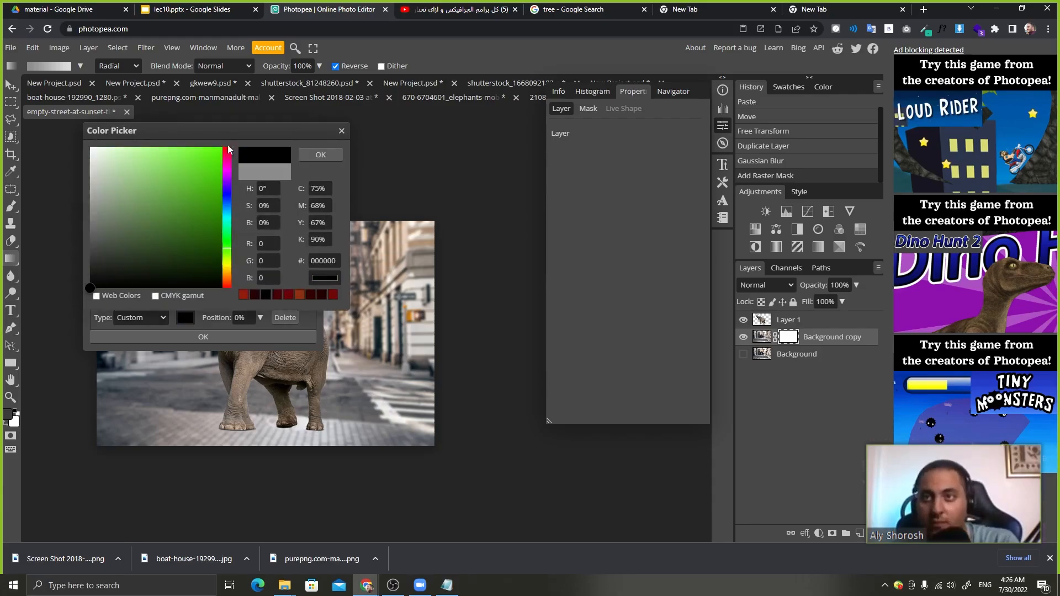
{"action": "left_click", "coordinate": [308, 149]}
{"action": "left_click", "coordinate": [308, 272]}
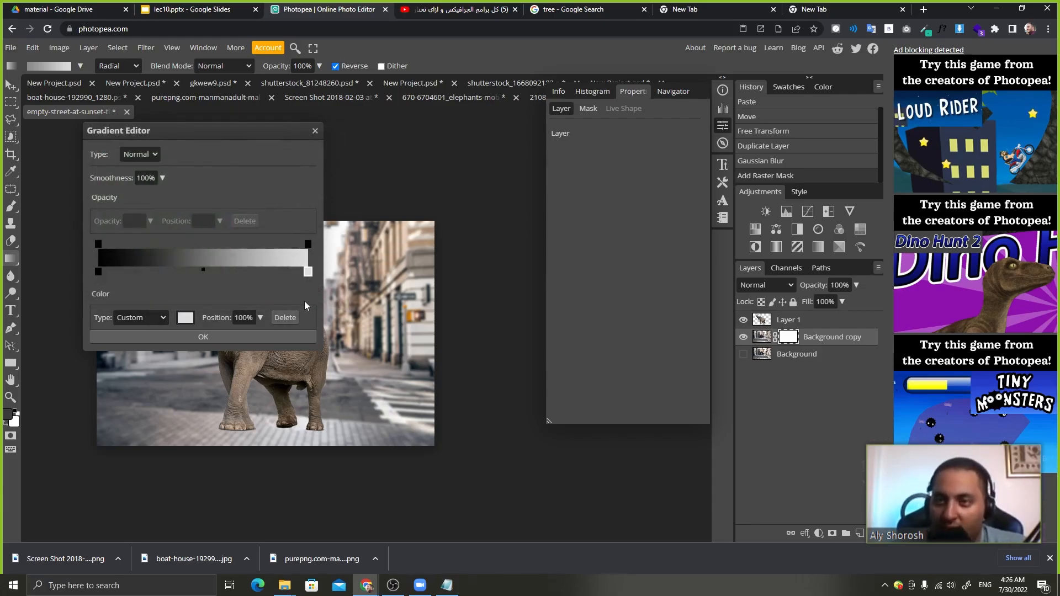
{"action": "left_click", "coordinate": [294, 319]}
{"action": "left_click", "coordinate": [307, 243]}
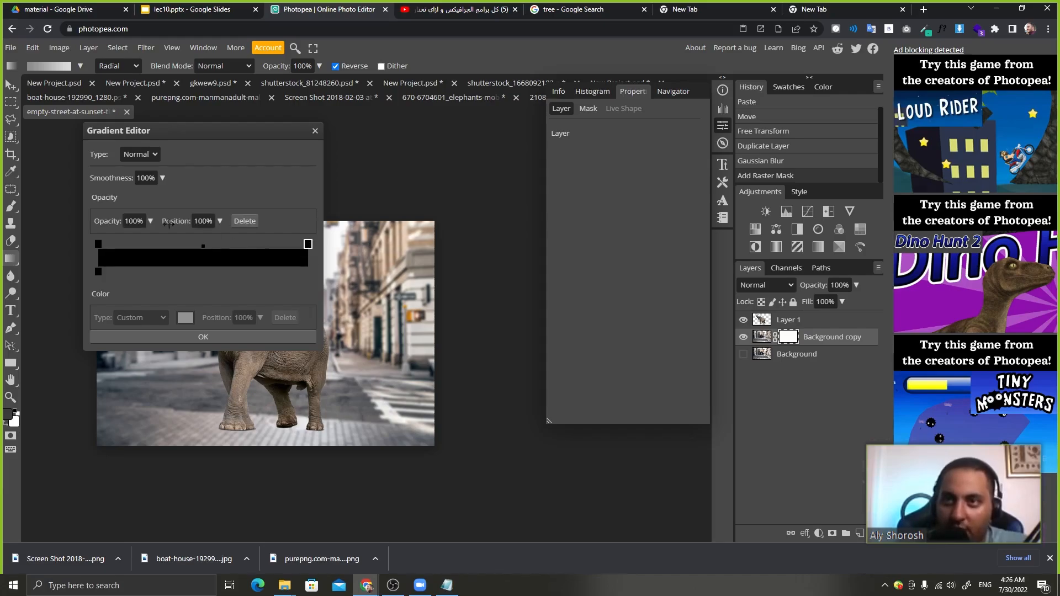
{"action": "left_click_drag", "start_coordinate": [115, 222], "coordinate": [59, 222]}
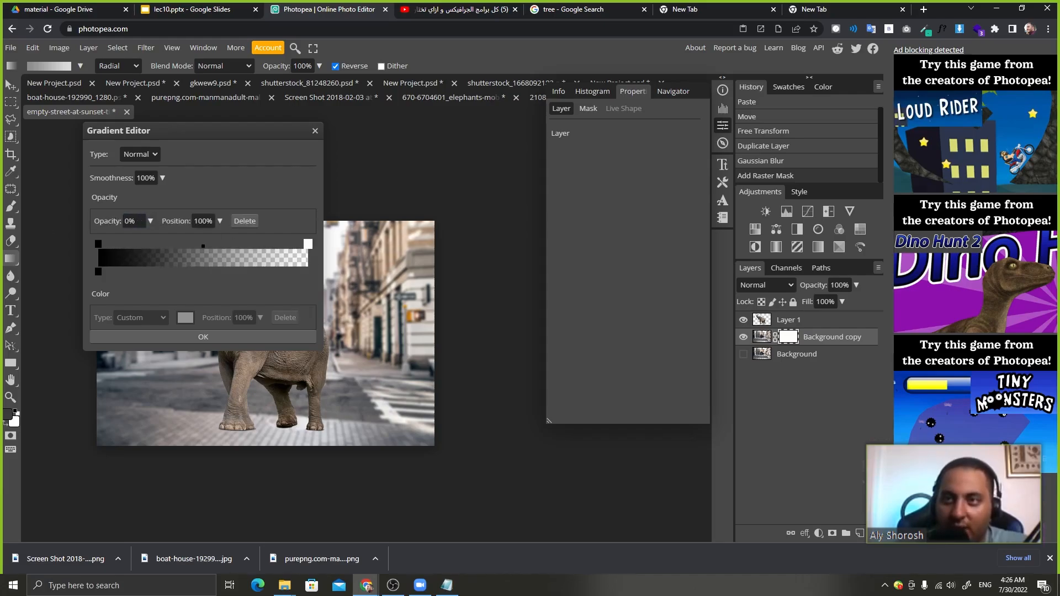
{"action": "left_click", "coordinate": [234, 337]}
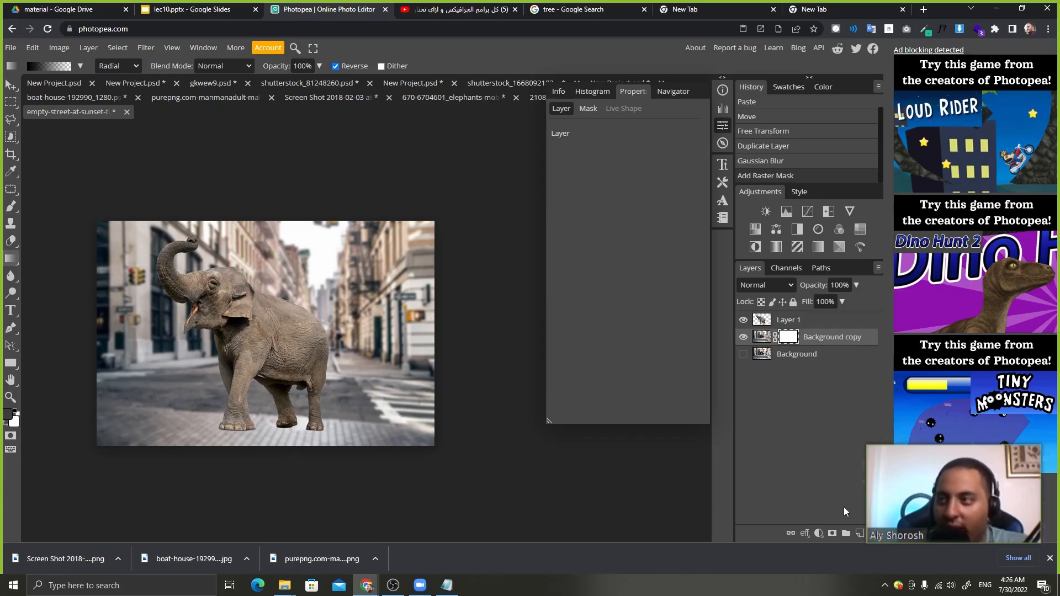
Try a dark vignette on a temporary layer, switch to linear gradient, and delete it.
{"action": "left_click", "coordinate": [858, 533]}
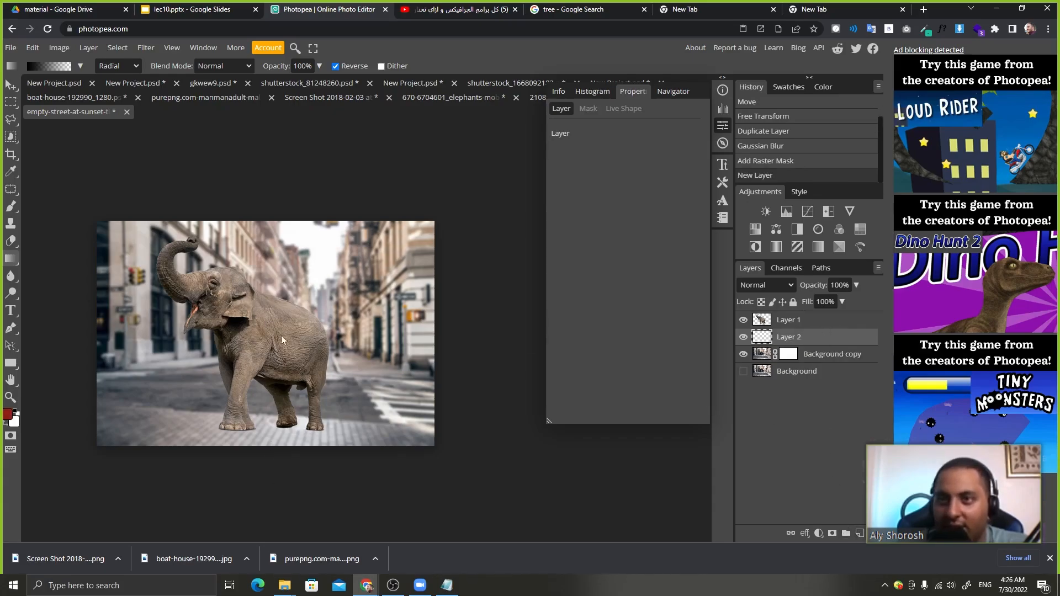
{"action": "left_click_drag", "start_coordinate": [282, 339], "coordinate": [291, 359]}
{"action": "left_click_drag", "start_coordinate": [279, 315], "coordinate": [287, 333]}
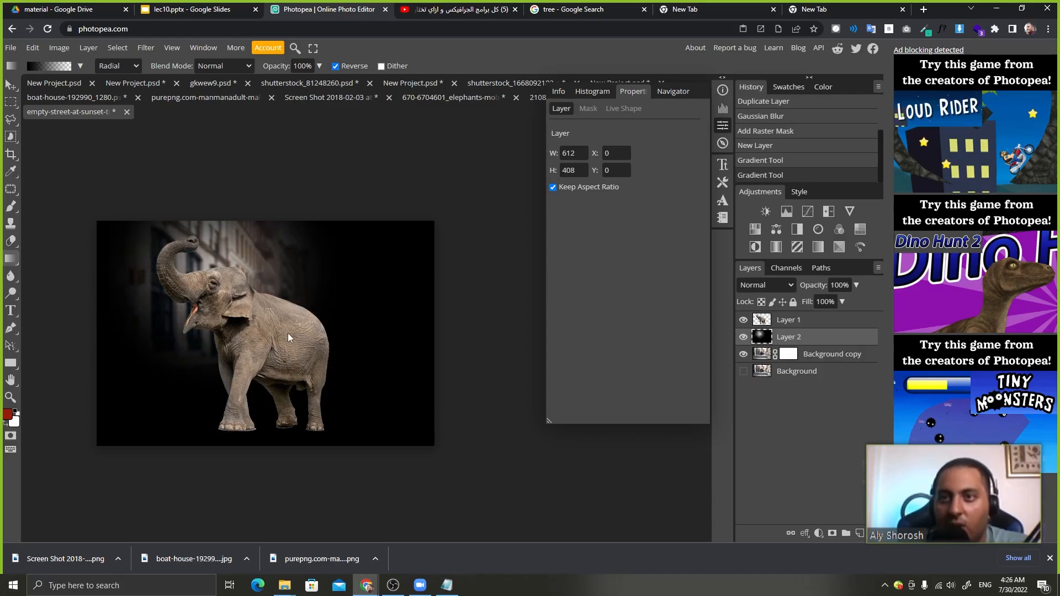
{"action": "left_click", "coordinate": [137, 68]}
{"action": "left_click", "coordinate": [113, 78]}
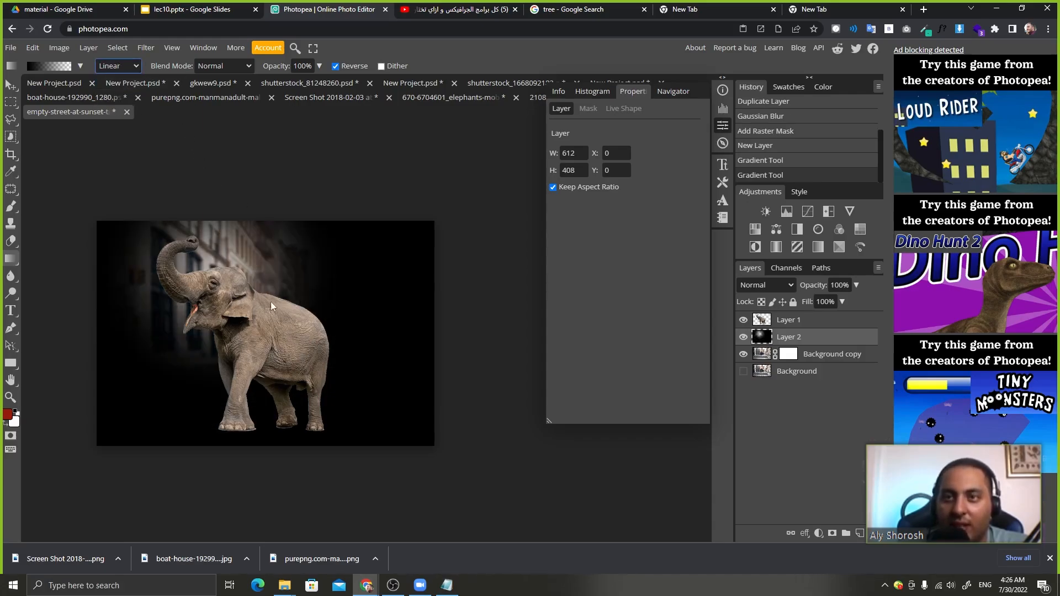
{"action": "left_click_drag", "start_coordinate": [852, 343], "coordinate": [873, 533]}
Test black linear gradients on fresh empty layers, deleting each attempt.
{"action": "left_click", "coordinate": [860, 533]}
{"action": "left_click_drag", "start_coordinate": [243, 346], "coordinate": [319, 294]}
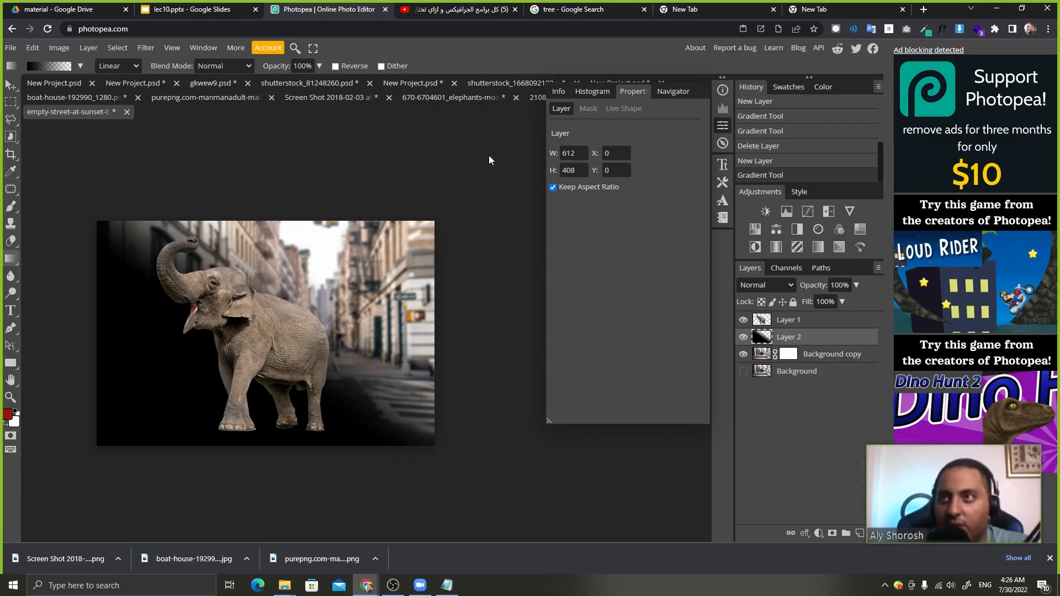
{"action": "left_click_drag", "start_coordinate": [848, 337], "coordinate": [859, 534]}
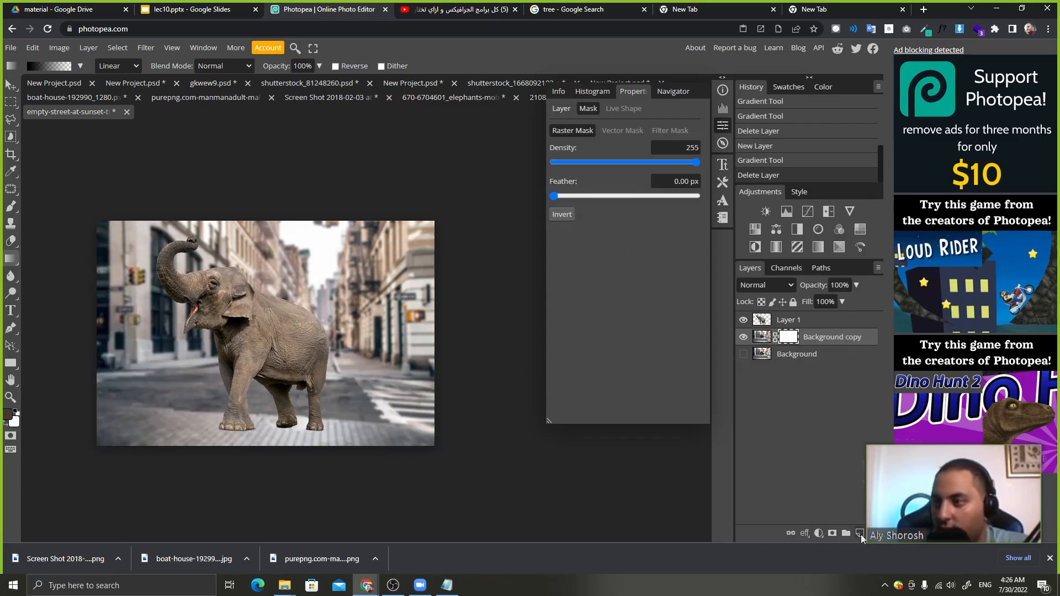
{"action": "left_click", "coordinate": [860, 535]}
{"action": "left_click_drag", "start_coordinate": [287, 280], "coordinate": [271, 274]}
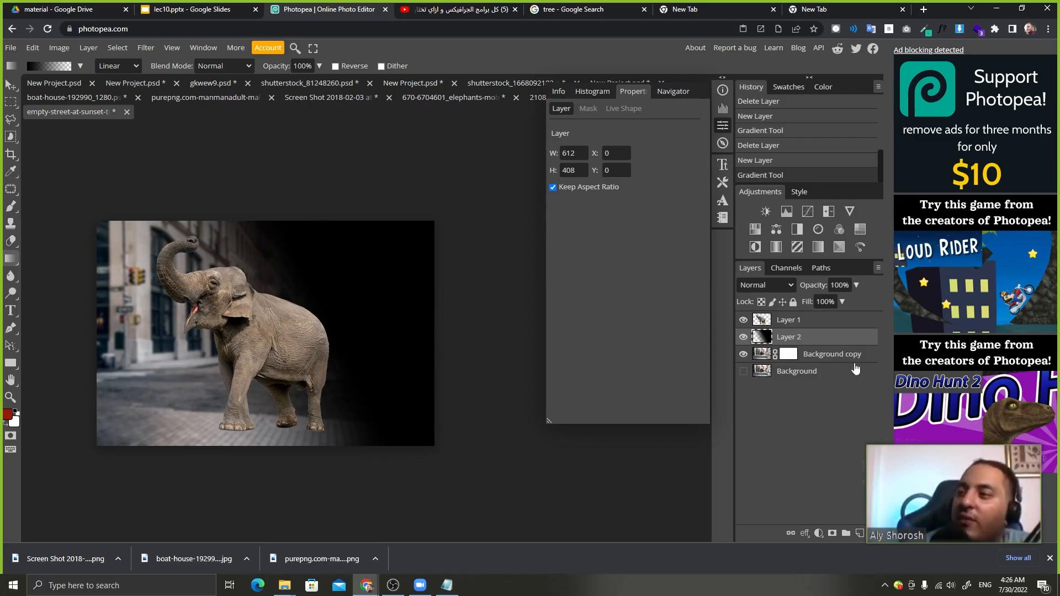
{"action": "left_click_drag", "start_coordinate": [836, 340], "coordinate": [868, 519]}
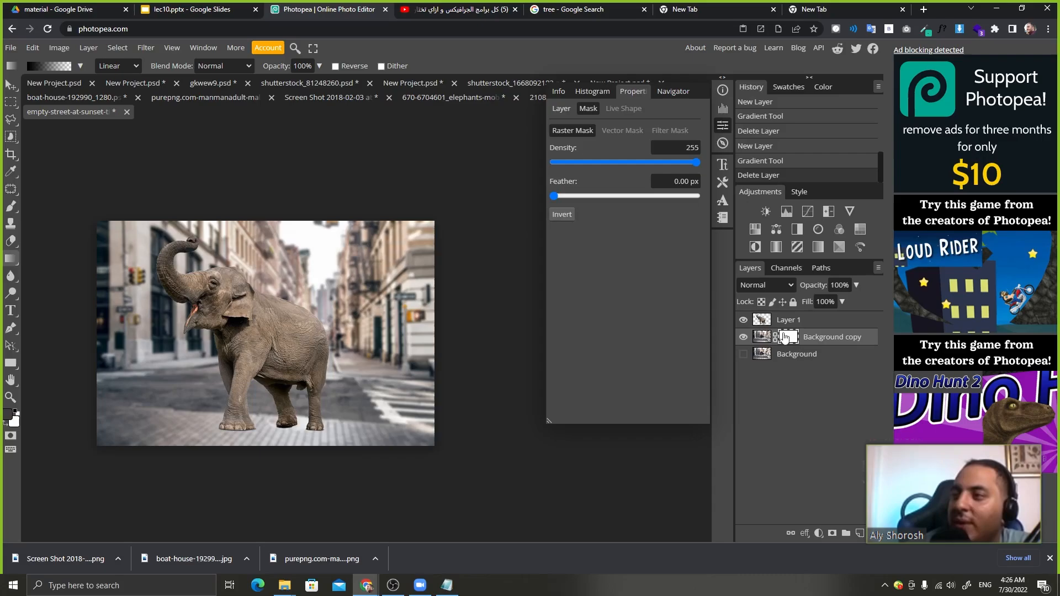
Fade the bottom of the Background copy mask and reveal the sharp Background layer.
{"action": "left_click_drag", "start_coordinate": [267, 444], "coordinate": [265, 352]}
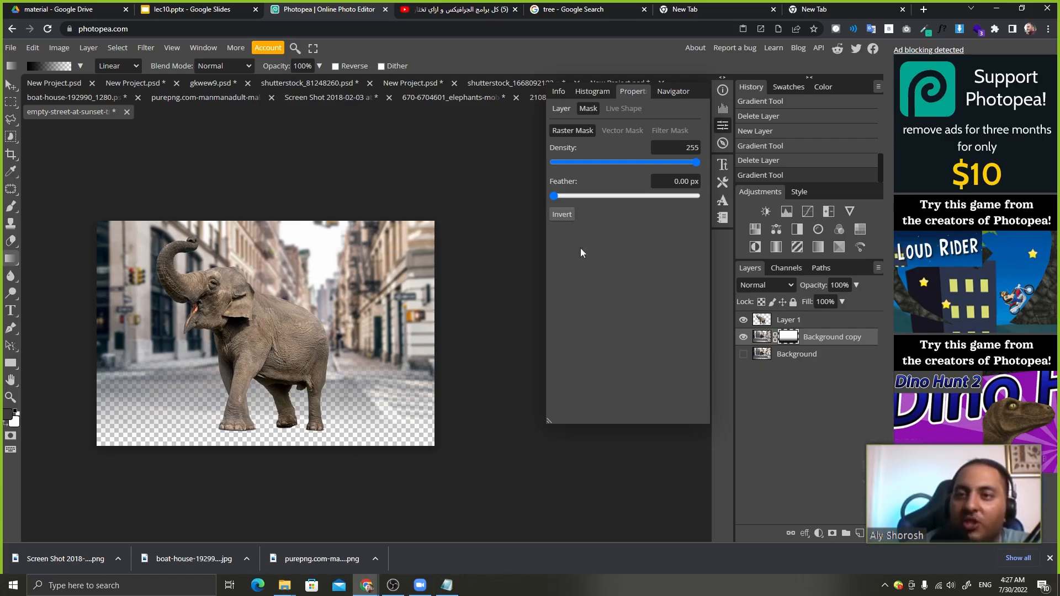
{"action": "left_click", "coordinate": [742, 354]}
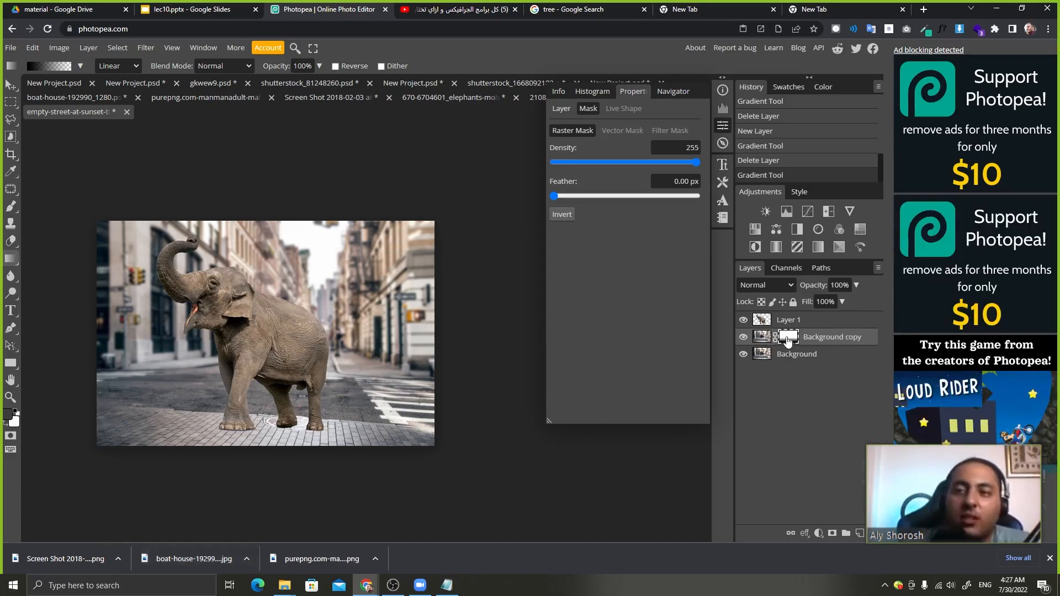
{"action": "left_click", "coordinate": [817, 363]}
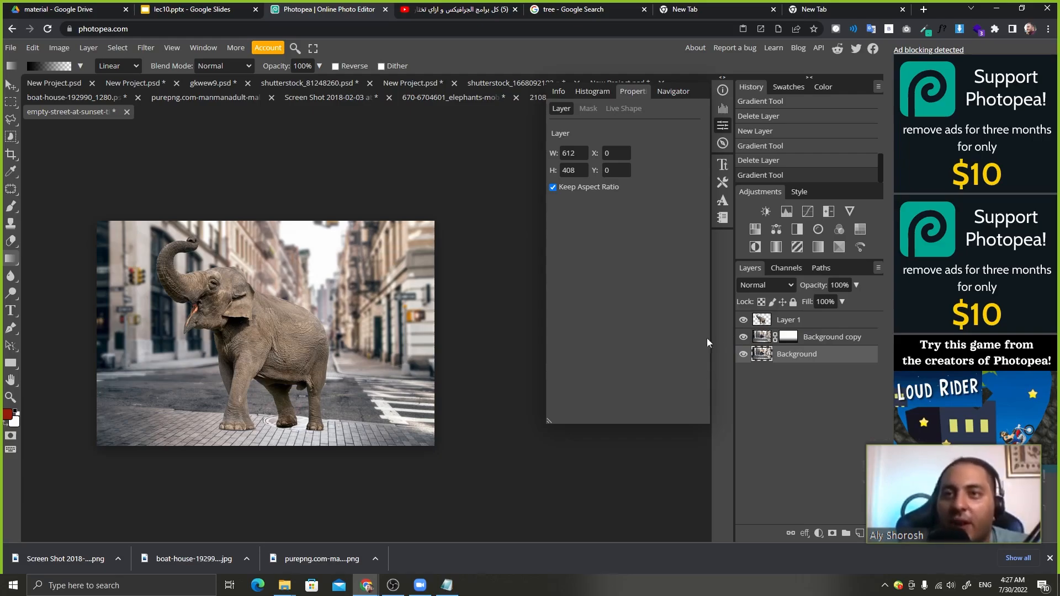
{"action": "scroll", "coordinate": [443, 422], "scroll_direction": "up", "scroll_amount": 2}
{"action": "scroll", "coordinate": [446, 419], "scroll_direction": "down", "scroll_amount": 2}
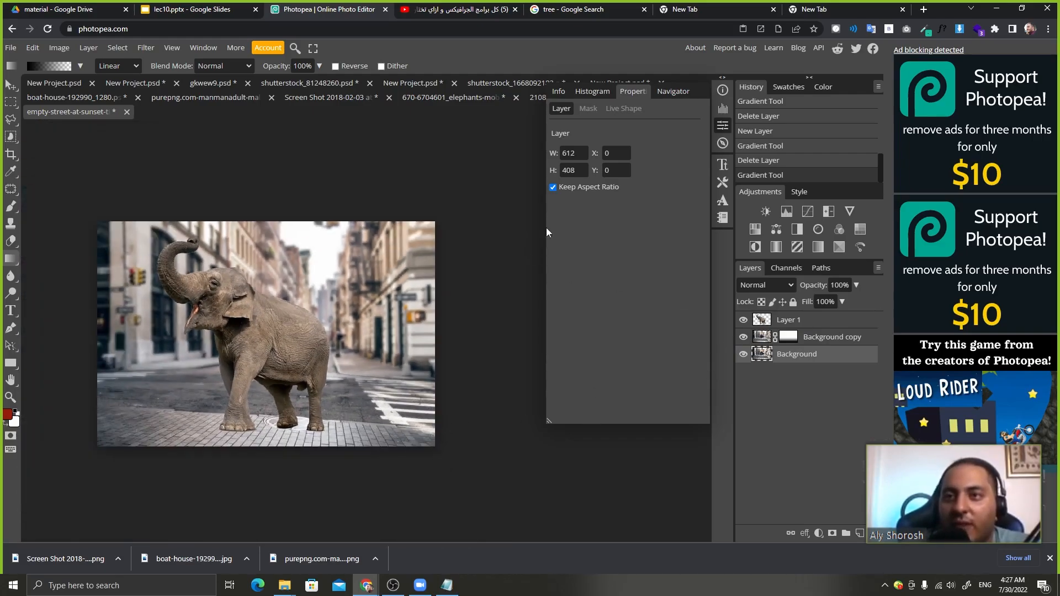
{"action": "left_click", "coordinate": [220, 4]}
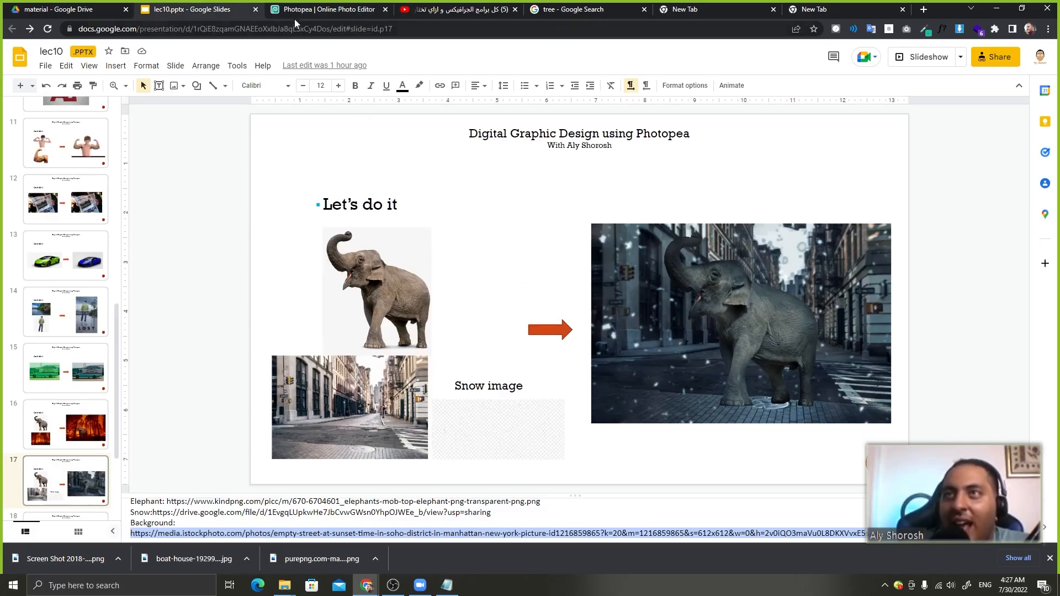
{"action": "left_click", "coordinate": [308, 10]}
{"action": "left_click", "coordinate": [828, 321]}
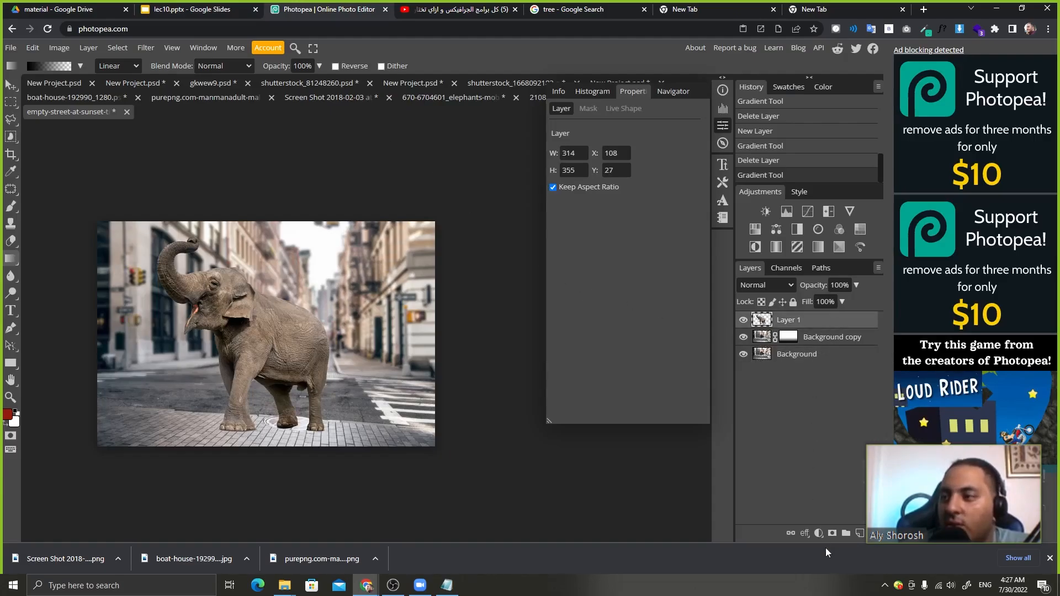
Add a Color Balance adjustment tinting the shadows toward blue and green.
{"action": "left_click", "coordinate": [819, 534]}
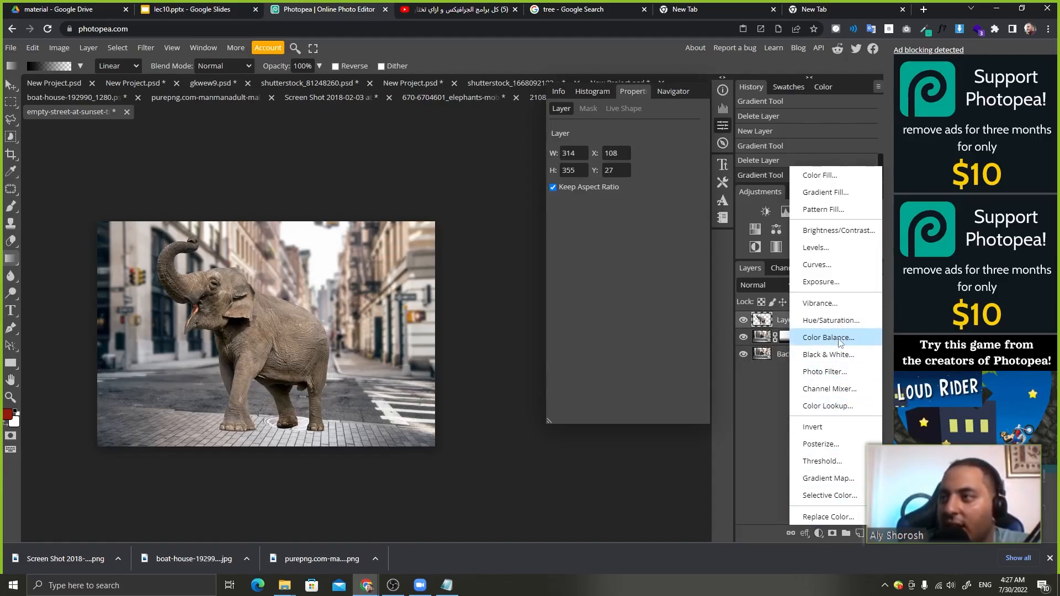
{"action": "left_click", "coordinate": [814, 332]}
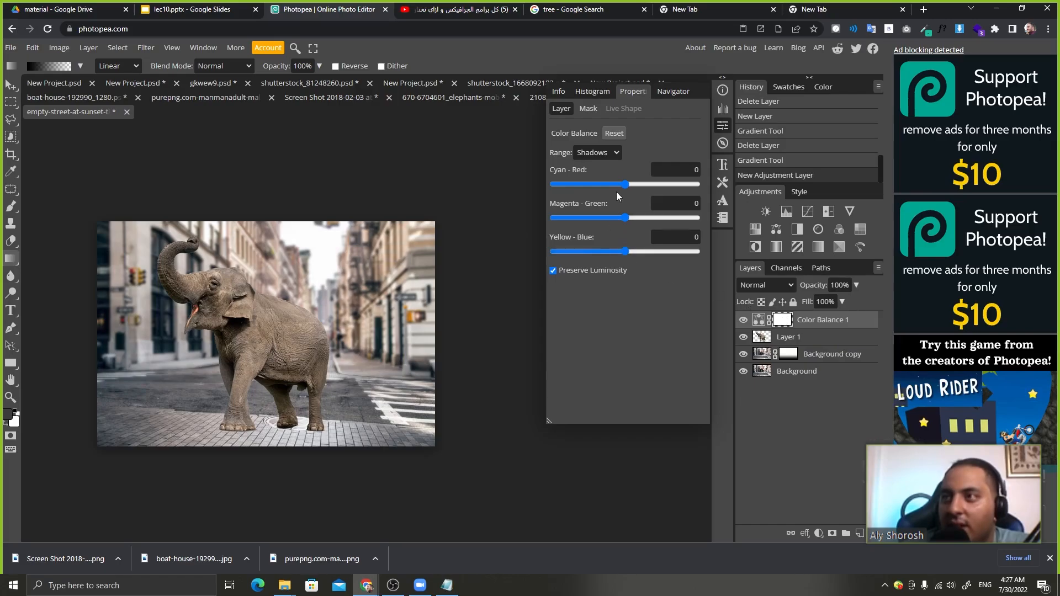
{"action": "left_click_drag", "start_coordinate": [625, 252], "coordinate": [644, 252]}
{"action": "left_click_drag", "start_coordinate": [625, 217], "coordinate": [599, 194]}
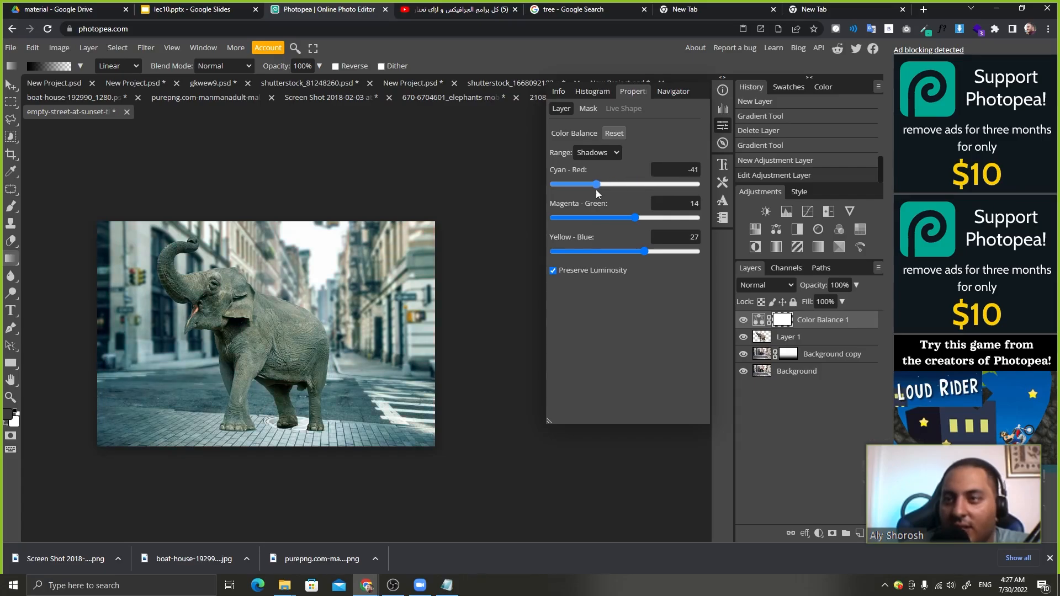
Add a darkening Brightness/Contrast adjustment and move it below the elephant layer.
{"action": "left_click", "coordinate": [817, 533]}
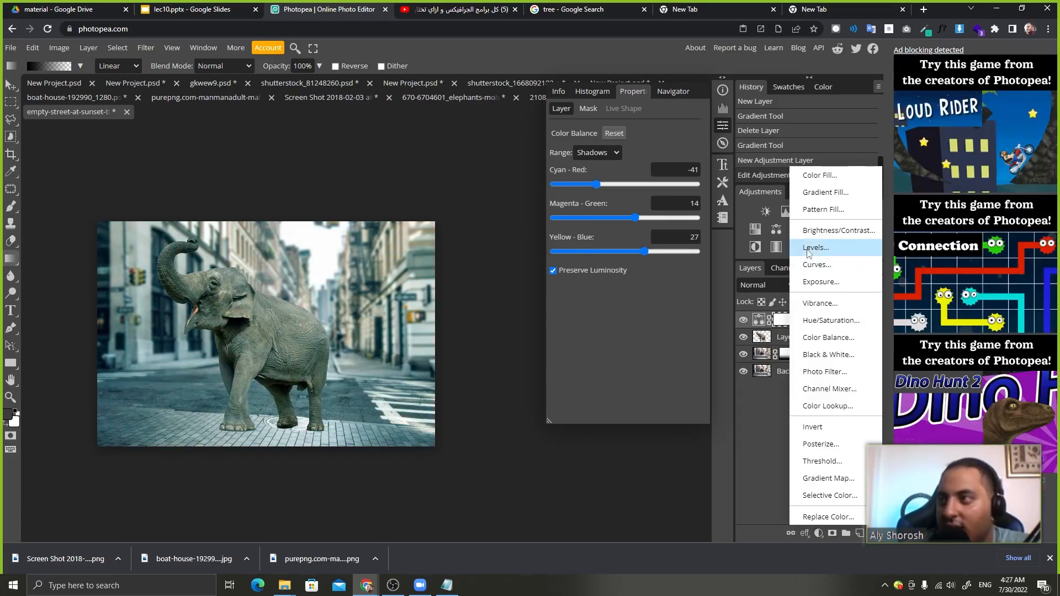
{"action": "left_click", "coordinate": [807, 242]}
{"action": "left_click_drag", "start_coordinate": [622, 167], "coordinate": [640, 202]}
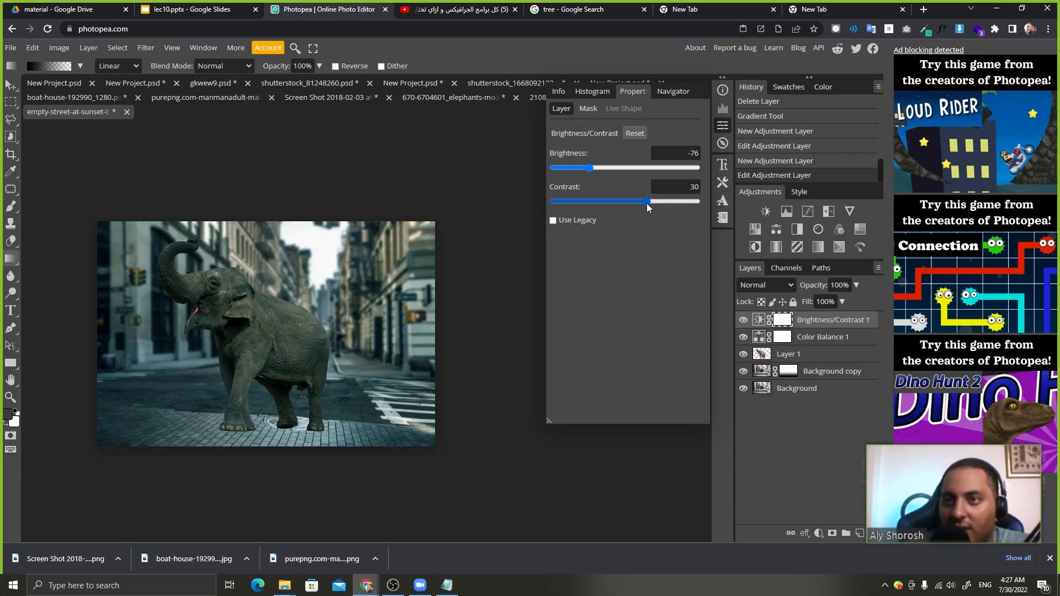
{"action": "left_click", "coordinate": [852, 336]}
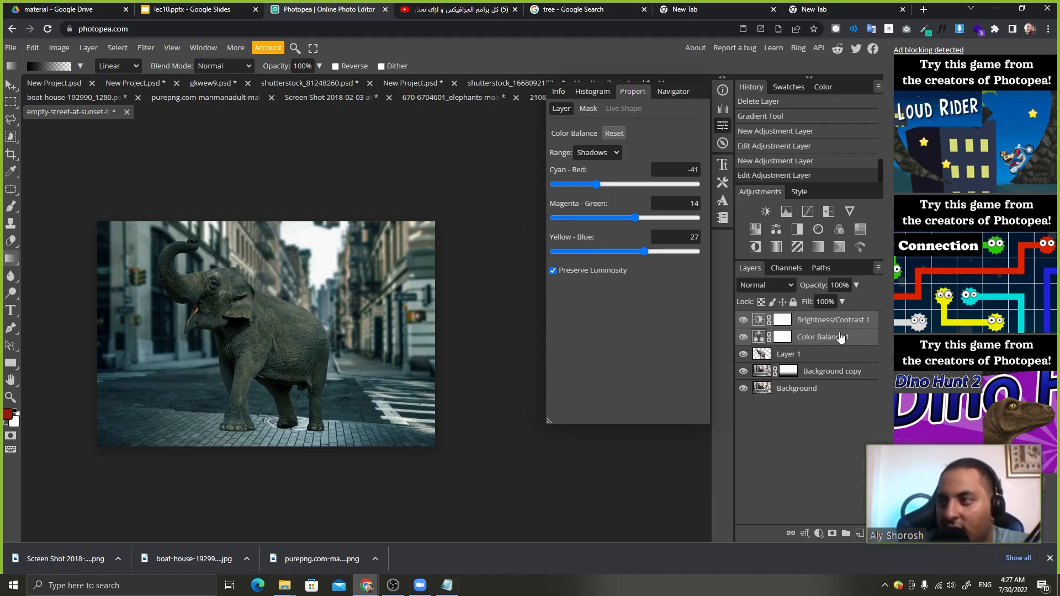
{"action": "left_click", "coordinate": [837, 354]}
{"action": "left_click_drag", "start_coordinate": [840, 320], "coordinate": [840, 357]}
{"action": "left_click", "coordinate": [836, 337]}
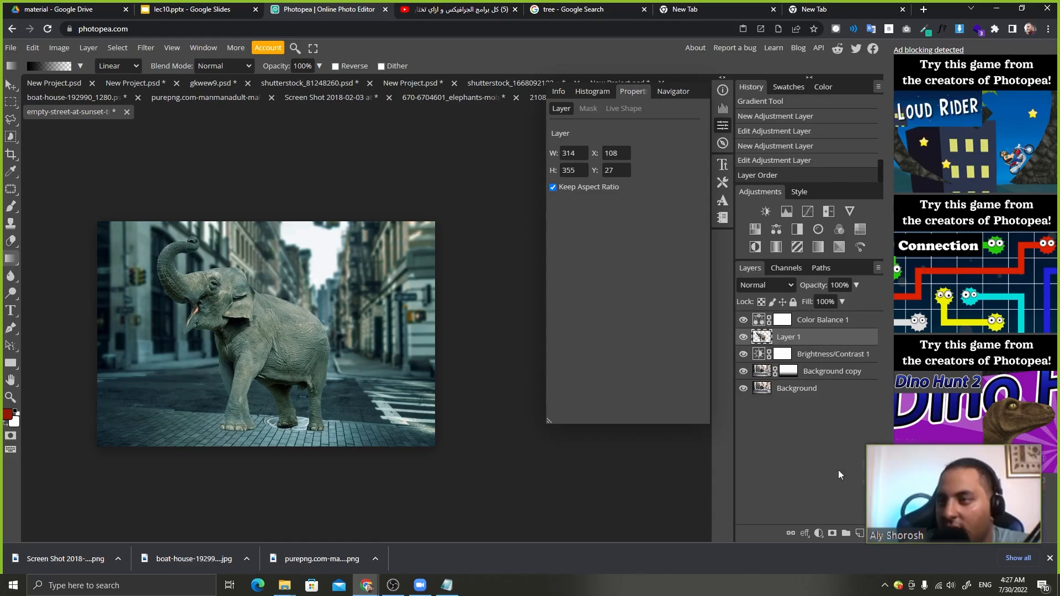
Add a second Brightness/Contrast clipped to the elephant, darkening it slightly.
{"action": "left_click", "coordinate": [805, 533]}
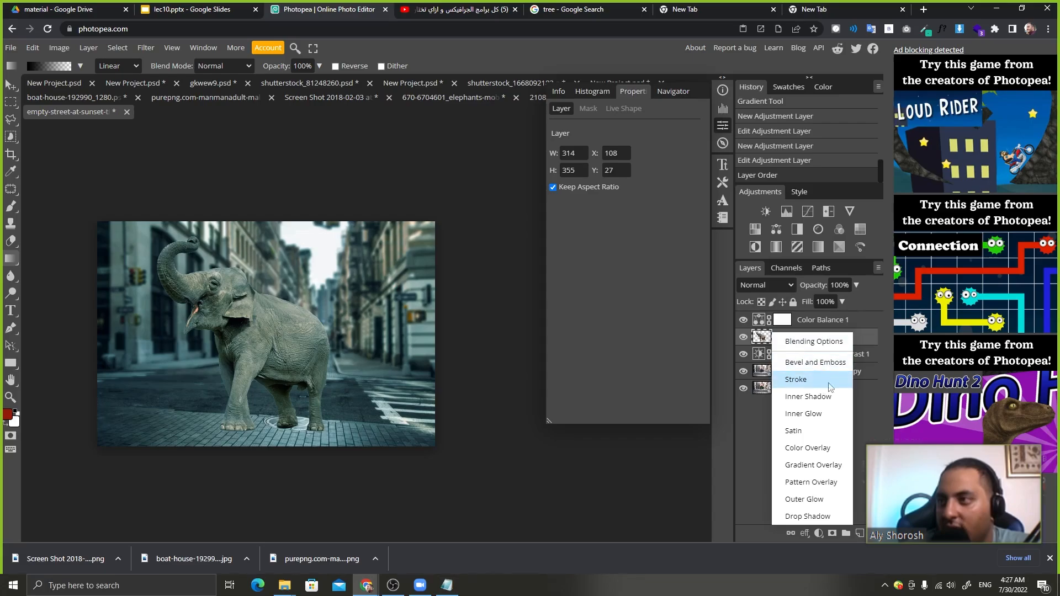
{"action": "left_click", "coordinate": [820, 529]}
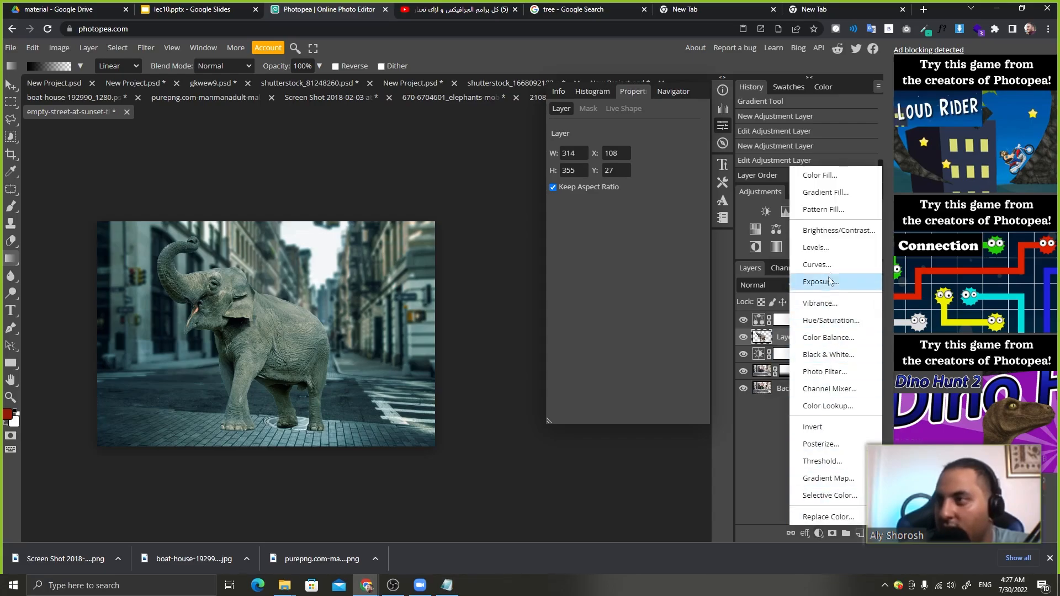
{"action": "left_click", "coordinate": [829, 230]}
{"action": "left_click", "coordinate": [831, 345], "text": "alt"}
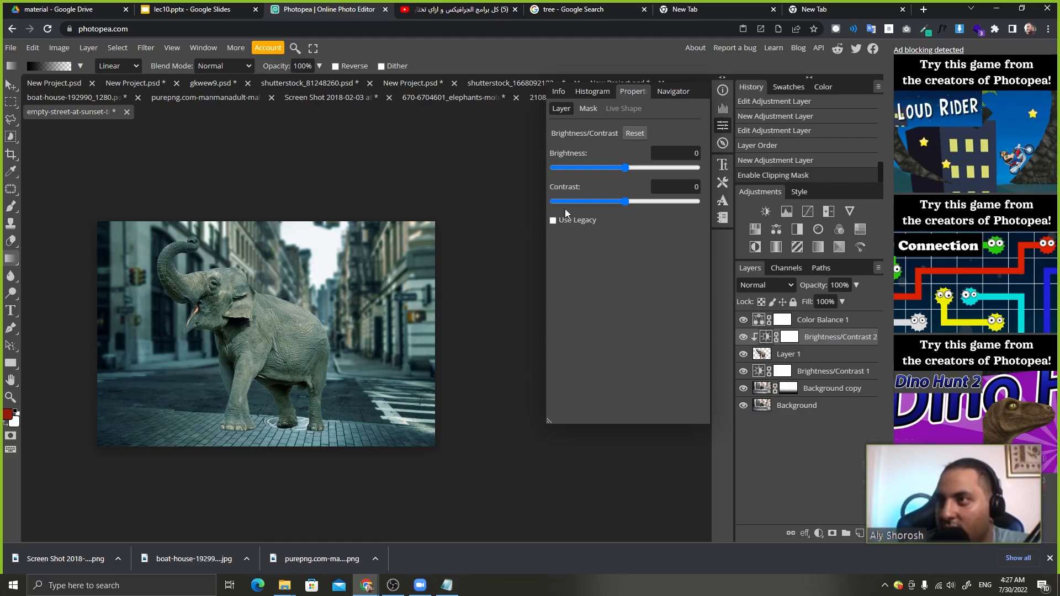
{"action": "left_click_drag", "start_coordinate": [625, 168], "coordinate": [642, 200]}
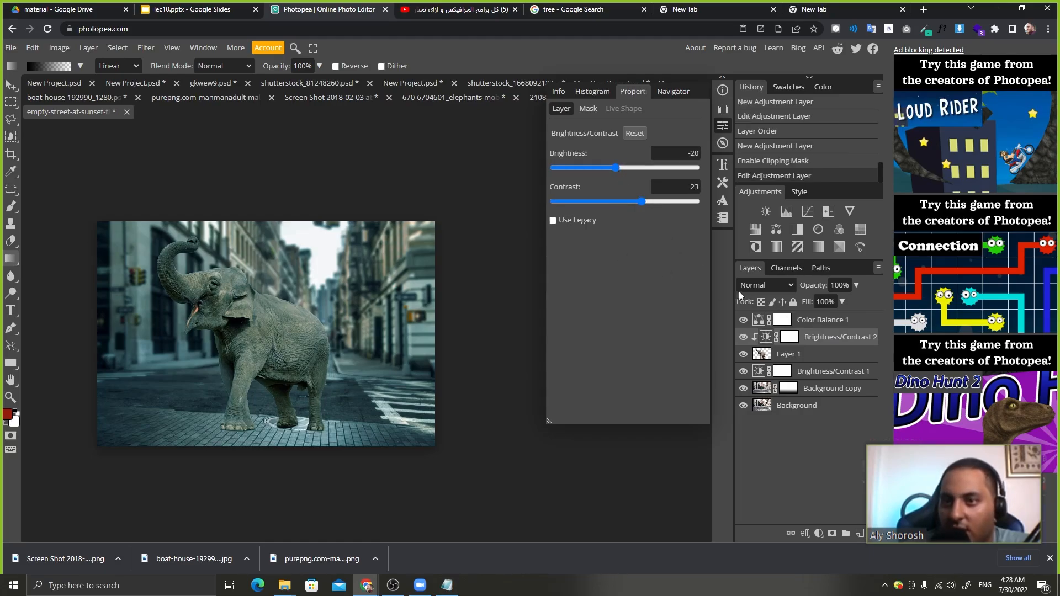
Raise the street's contrast and darken it further, checking against the target slide.
{"action": "left_click", "coordinate": [817, 371]}
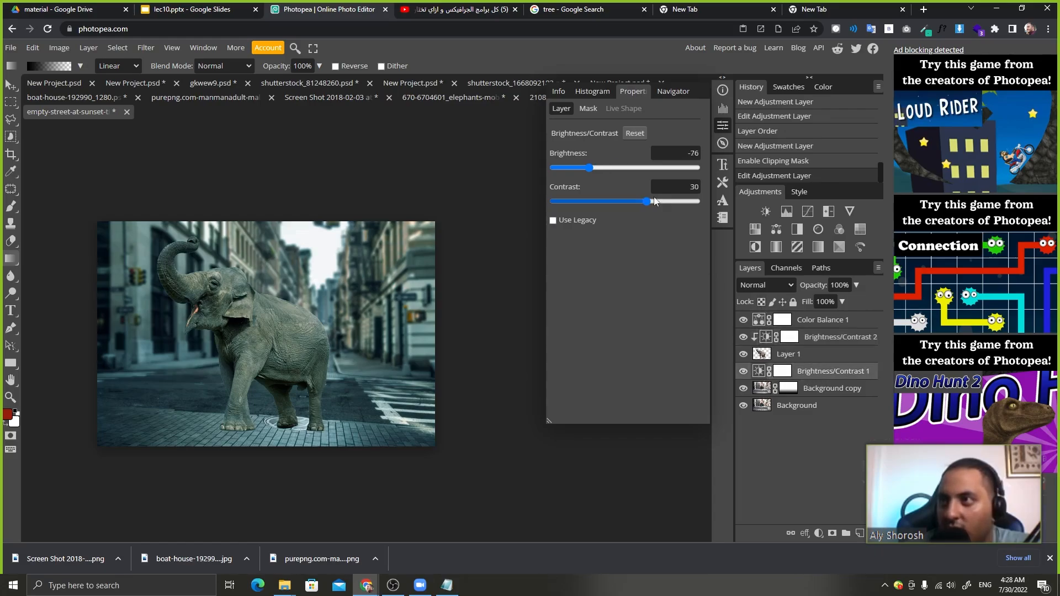
{"action": "mouse_move", "coordinate": [640, 201]}
{"action": "left_mouse_down"}
{"action": "mouse_move", "coordinate": [597, 203]}
{"action": "mouse_move", "coordinate": [658, 201]}
{"action": "left_mouse_up"}
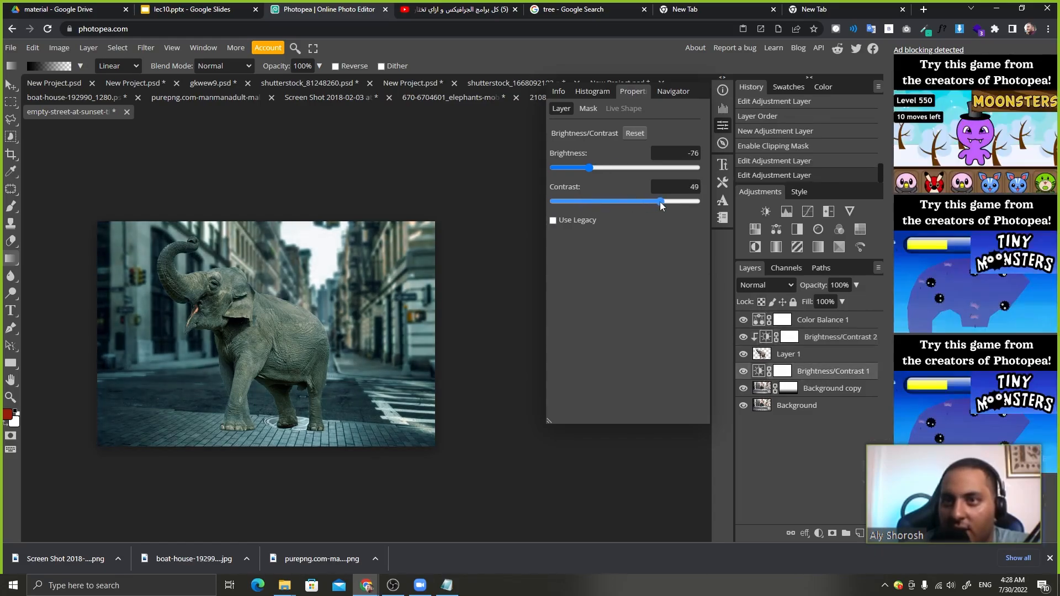
{"action": "left_click_drag", "start_coordinate": [589, 167], "coordinate": [568, 168]}
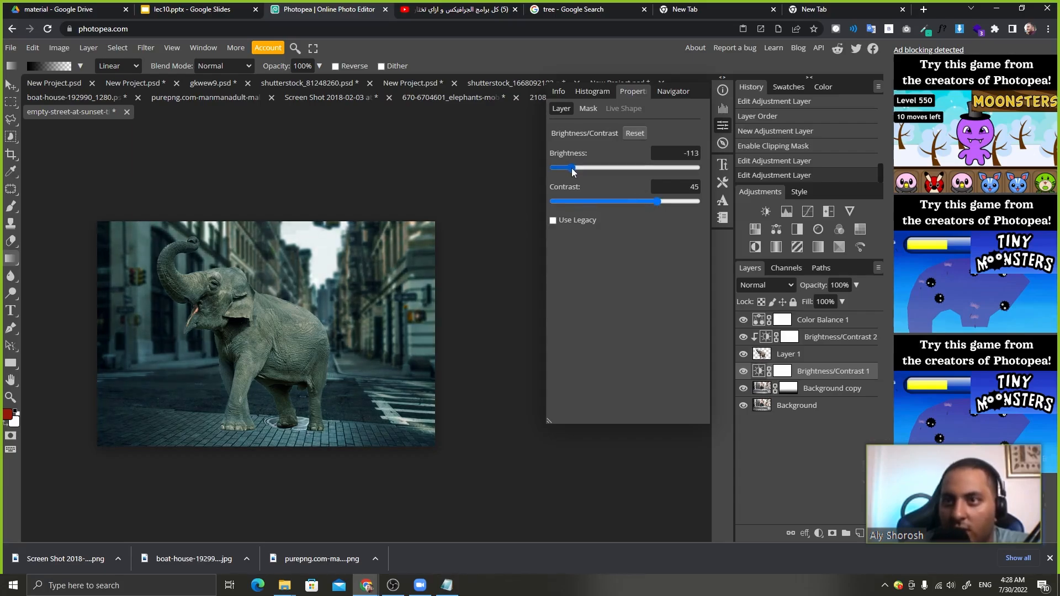
{"action": "left_click", "coordinate": [202, 7]}
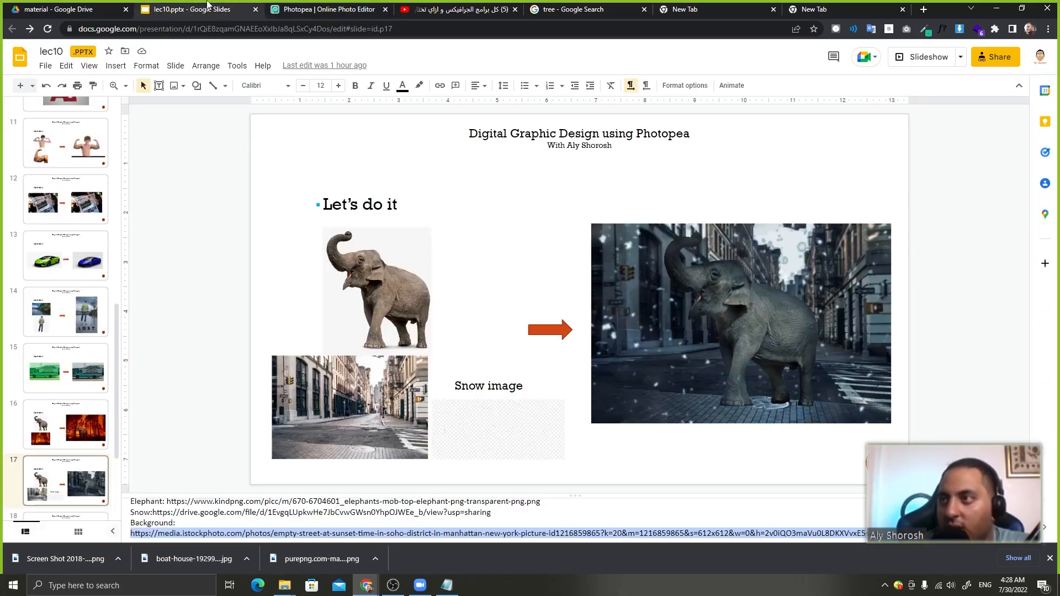
{"action": "left_click", "coordinate": [289, 7]}
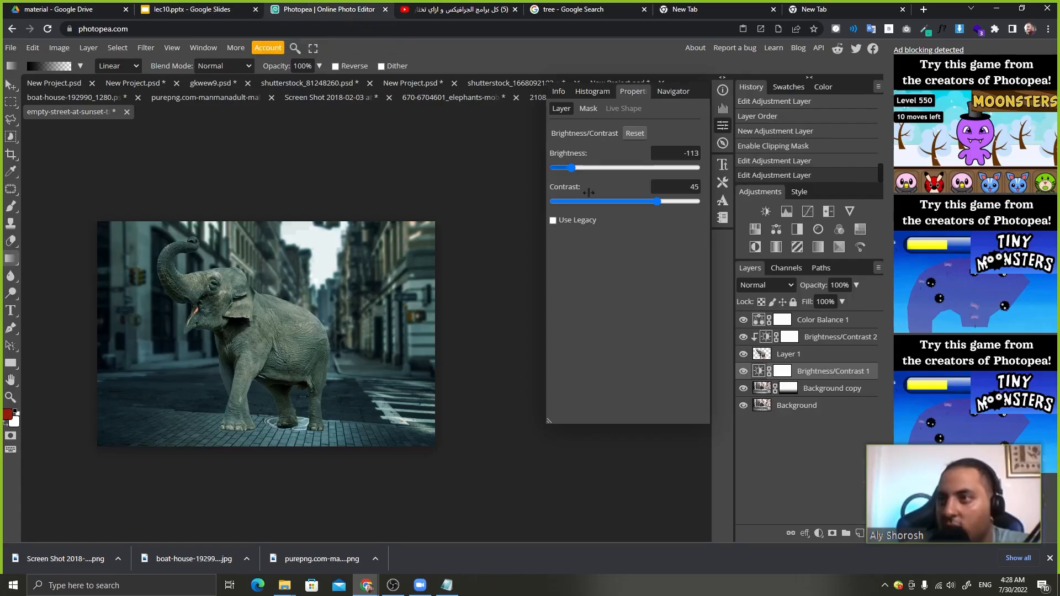
Refine Color Balance shadows to -58, -16, 27 and add an empty layer above the elephant.
{"action": "left_click", "coordinate": [759, 321]}
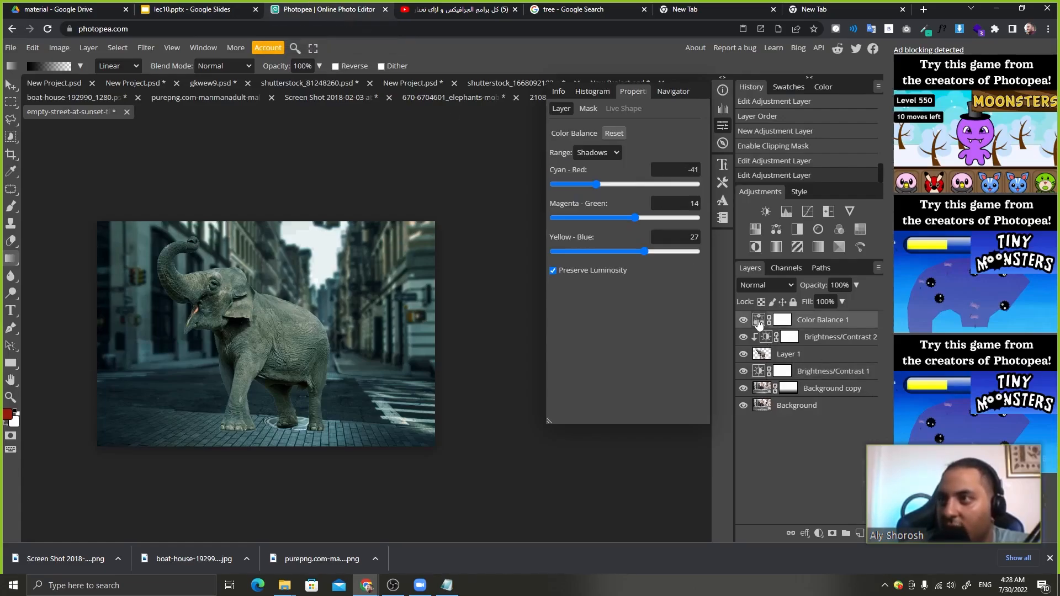
{"action": "left_click_drag", "start_coordinate": [596, 185], "coordinate": [584, 186]}
{"action": "left_click_drag", "start_coordinate": [635, 218], "coordinate": [613, 220]}
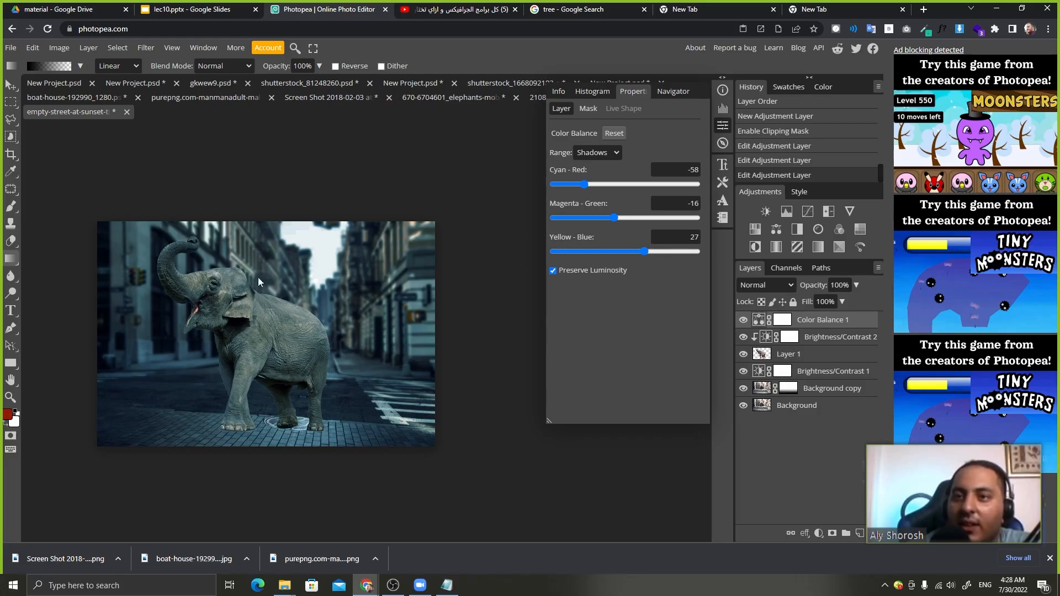
{"action": "left_click", "coordinate": [832, 360]}
{"action": "left_click", "coordinate": [859, 533]}
Clip the new layer to the elephant and set up a black brush.
{"action": "key", "text": "ctrl+alt+g"}
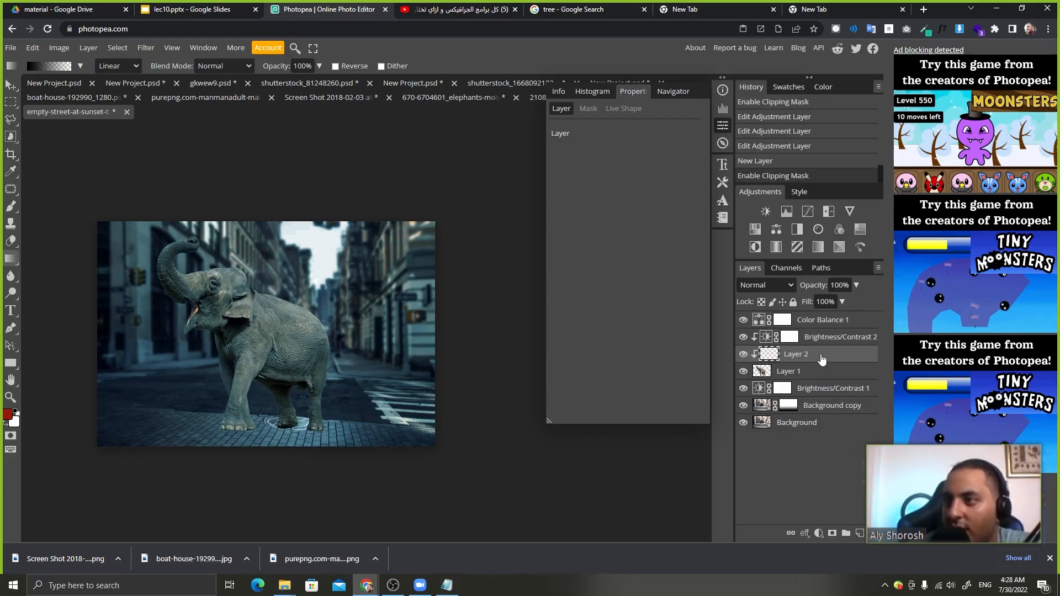
{"action": "left_click", "coordinate": [11, 206]}
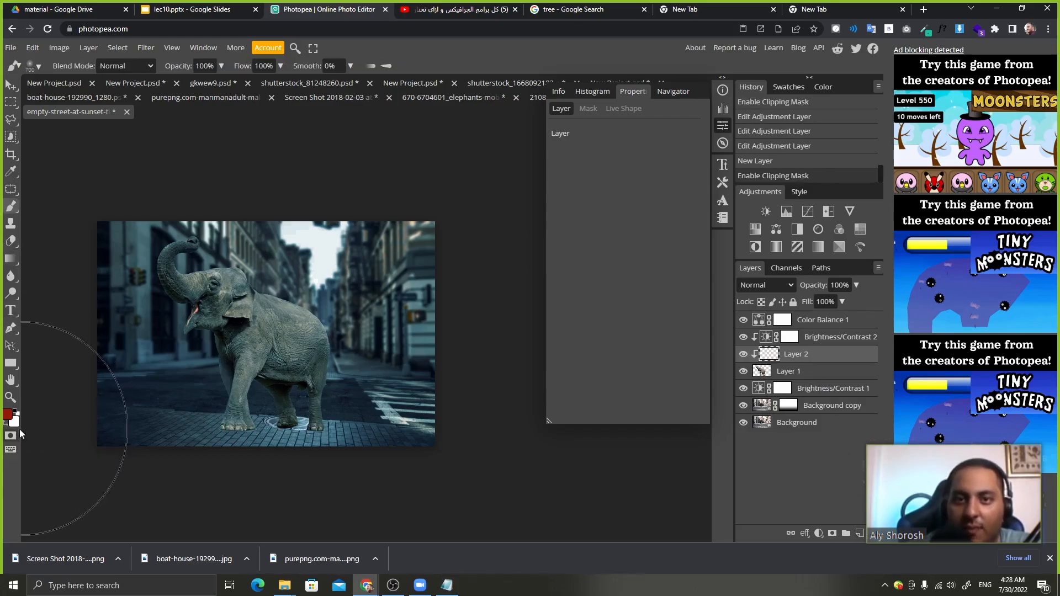
{"action": "left_click", "coordinate": [10, 418]}
{"action": "left_click", "coordinate": [195, 269]}
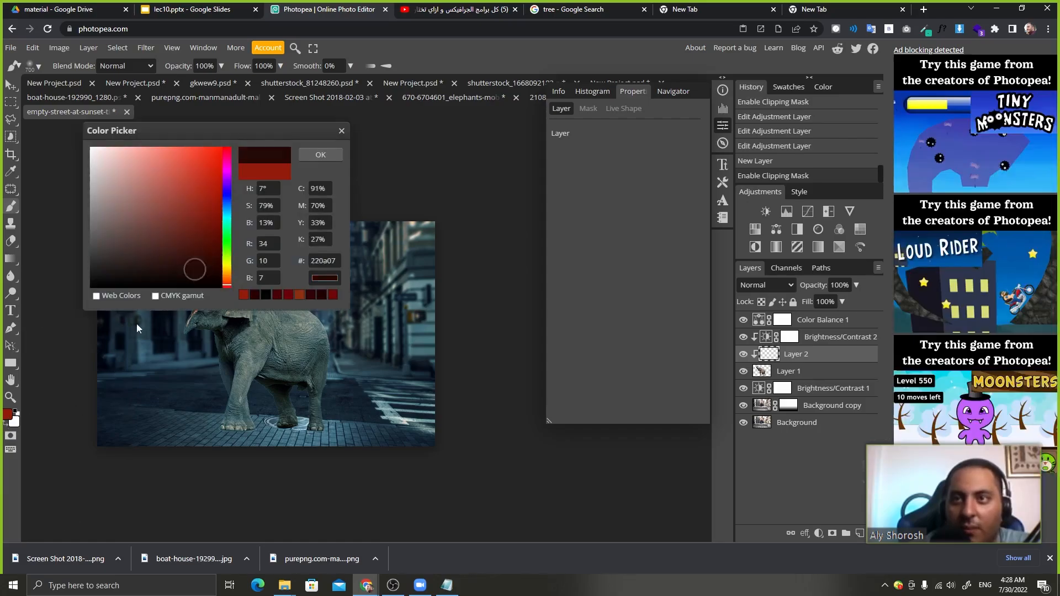
{"action": "left_click", "coordinate": [312, 156]}
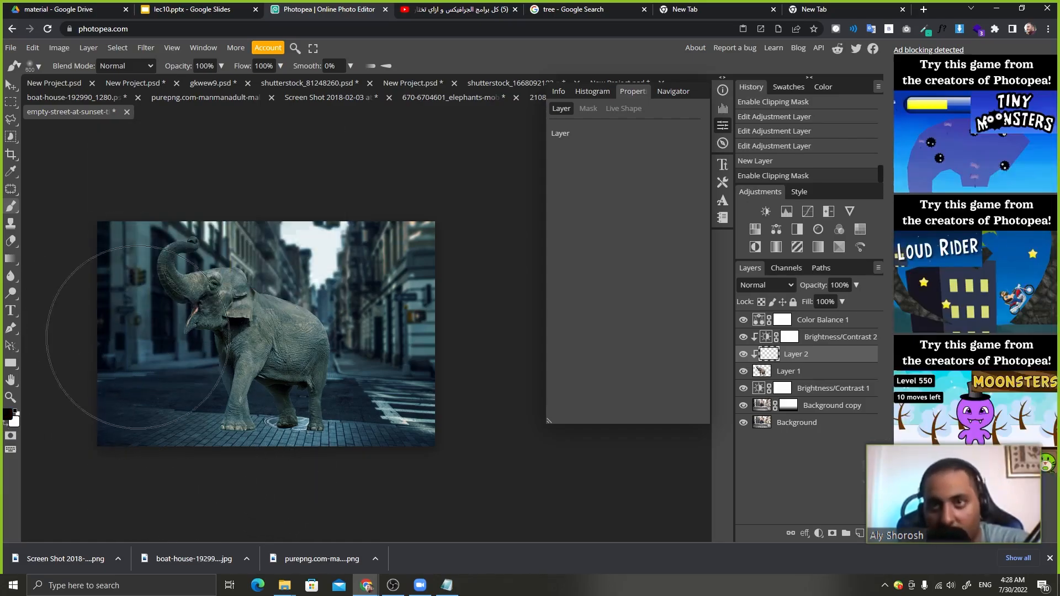
Paint dark shading on the elephant's body, front and back legs, and head.
{"action": "key", "text": "bracketleft"}
{"action": "key", "text": "bracketleft"}
{"action": "key", "text": "bracketleft"}
{"action": "key", "text": "bracketleft"}
{"action": "key", "text": "bracketleft"}
{"action": "key", "text": "bracketleft"}
{"action": "key", "text": "bracketleft"}
{"action": "key", "text": "bracketleft"}
{"action": "key", "text": "bracketleft"}
{"action": "key", "text": "bracketleft"}
{"action": "key", "text": "bracketleft"}
{"action": "key", "text": "bracketleft"}
{"action": "key", "text": "bracketleft"}
{"action": "key", "text": "bracketleft"}
{"action": "key", "text": "bracketleft"}
{"action": "key", "text": "bracketleft"}
{"action": "mouse_move", "coordinate": [137, 268]}
{"action": "left_mouse_down"}
{"action": "mouse_move", "coordinate": [159, 363]}
{"action": "mouse_move", "coordinate": [190, 379]}
{"action": "mouse_move", "coordinate": [186, 347]}
{"action": "mouse_move", "coordinate": [197, 367]}
{"action": "mouse_move", "coordinate": [193, 458]}
{"action": "left_mouse_up"}
{"action": "key", "text": "bracketright"}
{"action": "key", "text": "bracketleft"}
{"action": "key", "text": "bracketleft"}
{"action": "key", "text": "bracketleft"}
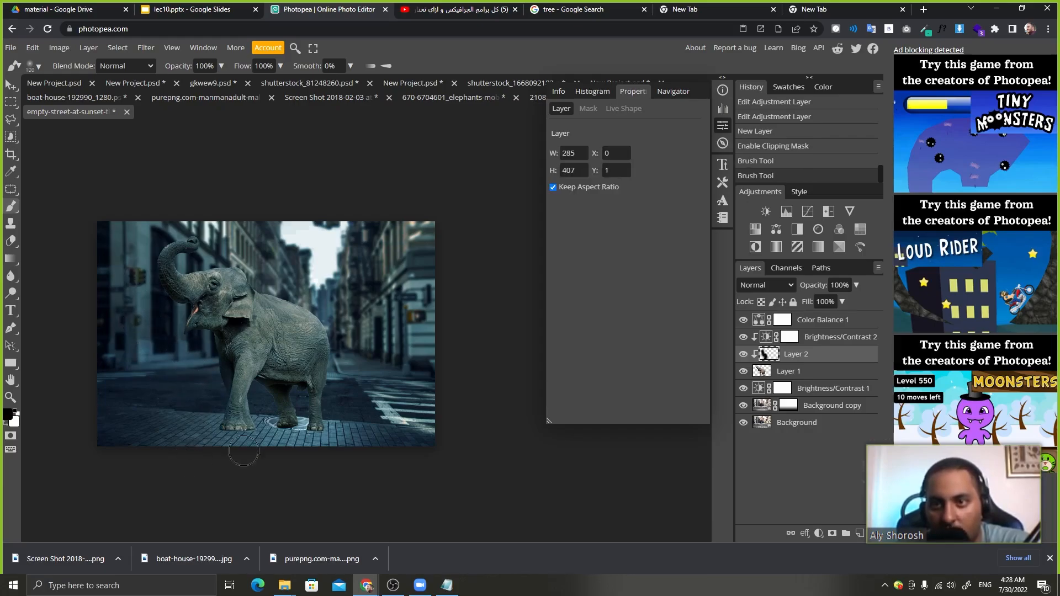
{"action": "mouse_move", "coordinate": [262, 392]}
{"action": "left_mouse_down"}
{"action": "mouse_move", "coordinate": [266, 440]}
{"action": "mouse_move", "coordinate": [292, 444]}
{"action": "mouse_move", "coordinate": [311, 463]}
{"action": "mouse_move", "coordinate": [367, 447]}
{"action": "mouse_move", "coordinate": [346, 436]}
{"action": "left_mouse_up"}
{"action": "key", "text": "bracketleft"}
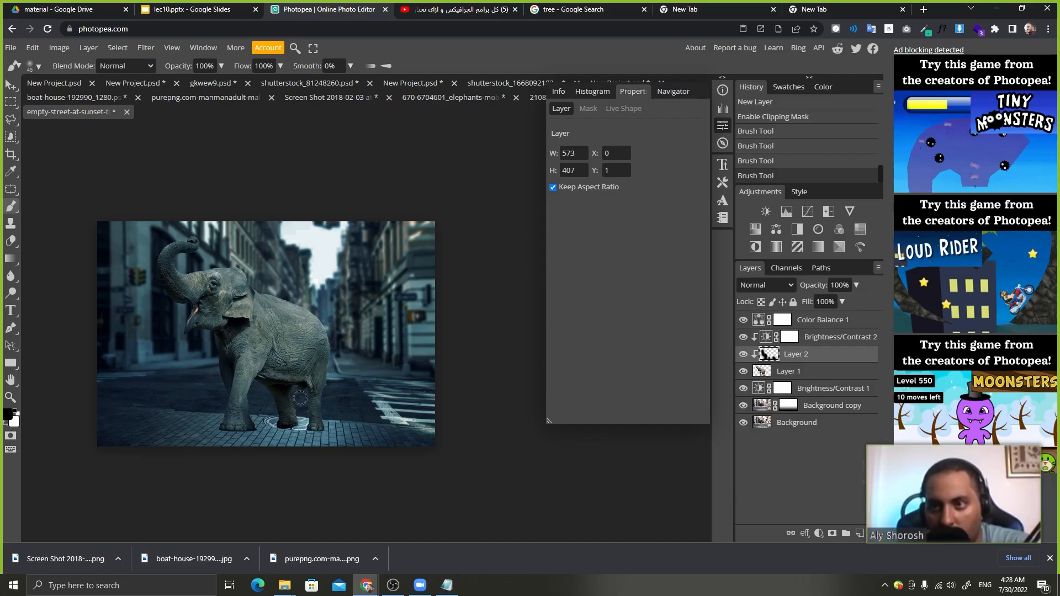
{"action": "mouse_move", "coordinate": [300, 398]}
{"action": "left_mouse_down"}
{"action": "mouse_move", "coordinate": [302, 416]}
{"action": "mouse_move", "coordinate": [313, 400]}
{"action": "left_mouse_up"}
{"action": "key", "text": "bracketright"}
{"action": "key", "text": "bracketright"}
{"action": "key", "text": "bracketright"}
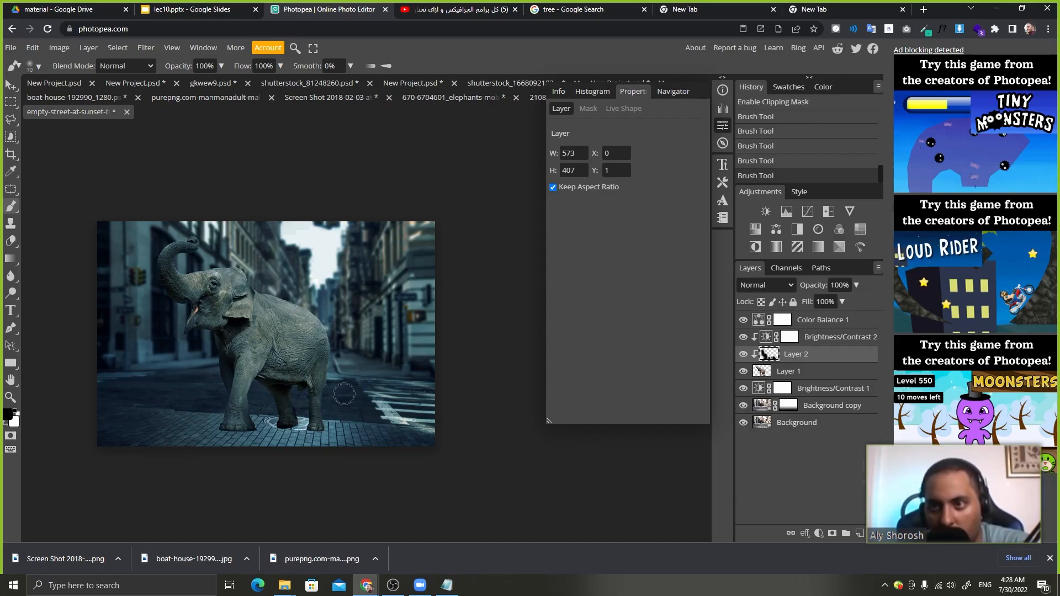
{"action": "key", "text": "bracketright"}
{"action": "key", "text": "bracketright"}
{"action": "key", "text": "bracketright"}
{"action": "key", "text": "bracketright"}
{"action": "key", "text": "bracketright"}
{"action": "key", "text": "bracketright"}
{"action": "key", "text": "bracketright"}
{"action": "key", "text": "bracketright"}
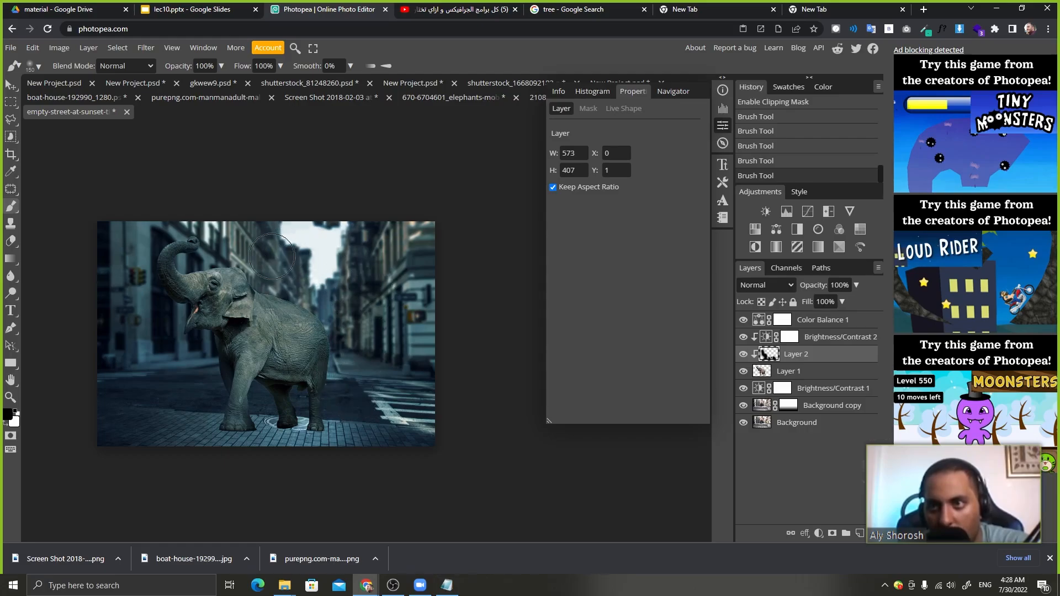
{"action": "mouse_move", "coordinate": [272, 257]}
{"action": "left_mouse_down"}
{"action": "mouse_move", "coordinate": [235, 233]}
{"action": "mouse_move", "coordinate": [224, 252]}
{"action": "mouse_move", "coordinate": [182, 262]}
{"action": "mouse_move", "coordinate": [290, 256]}
{"action": "mouse_move", "coordinate": [186, 263]}
{"action": "mouse_move", "coordinate": [222, 255]}
{"action": "mouse_move", "coordinate": [191, 259]}
{"action": "left_mouse_up"}
{"action": "key", "text": "bracketleft"}
{"action": "key", "text": "bracketleft"}
{"action": "key", "text": "bracketleft"}
{"action": "key", "text": "bracketleft"}
{"action": "key", "text": "bracketleft"}
{"action": "key", "text": "bracketleft"}
{"action": "key", "text": "bracketleft"}
{"action": "key", "text": "bracketleft"}
{"action": "key", "text": "ctrl+z"}
{"action": "key", "text": "ctrl+z"}
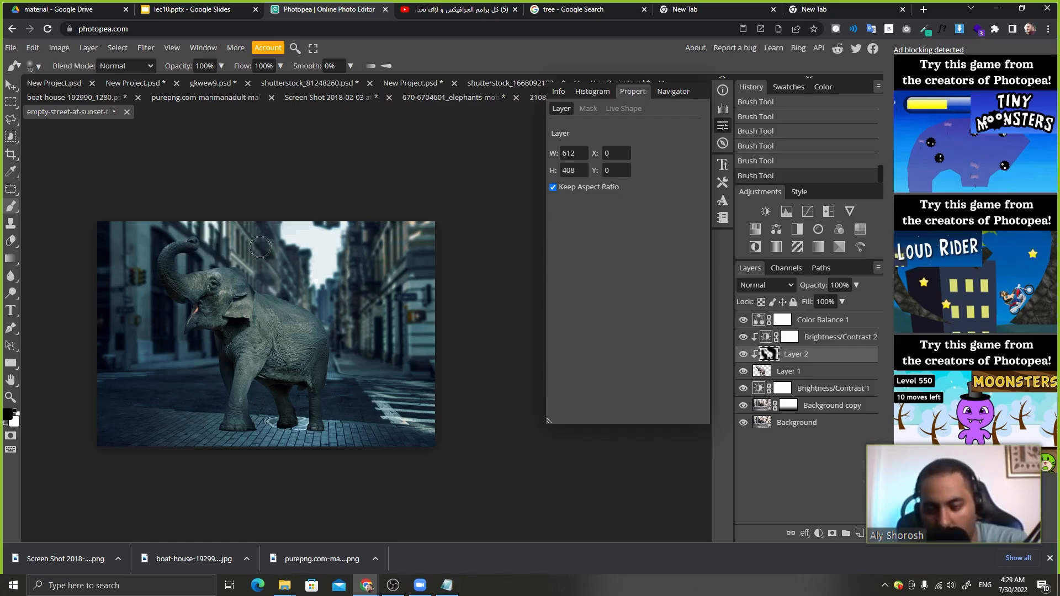
{"action": "key", "text": "bracketright"}
{"action": "key", "text": "bracketright"}
{"action": "key", "text": "bracketright"}
{"action": "key", "text": "bracketright"}
{"action": "key", "text": "bracketright"}
{"action": "key", "text": "bracketright"}
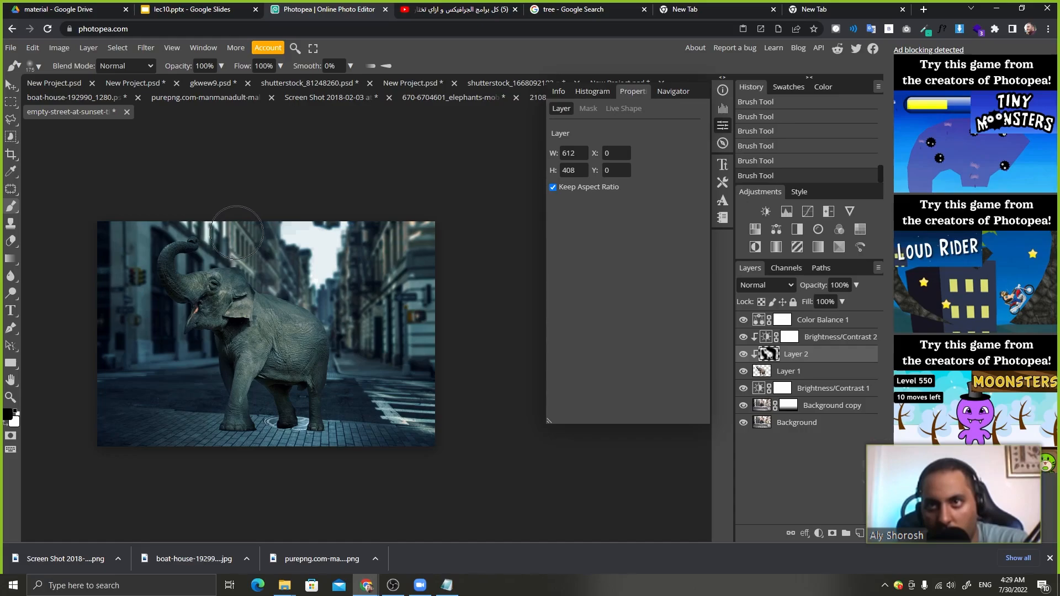
{"action": "key", "text": "bracketleft"}
{"action": "key", "text": "bracketleft"}
{"action": "key", "text": "bracketleft"}
{"action": "key", "text": "bracketleft"}
{"action": "key", "text": "bracketleft"}
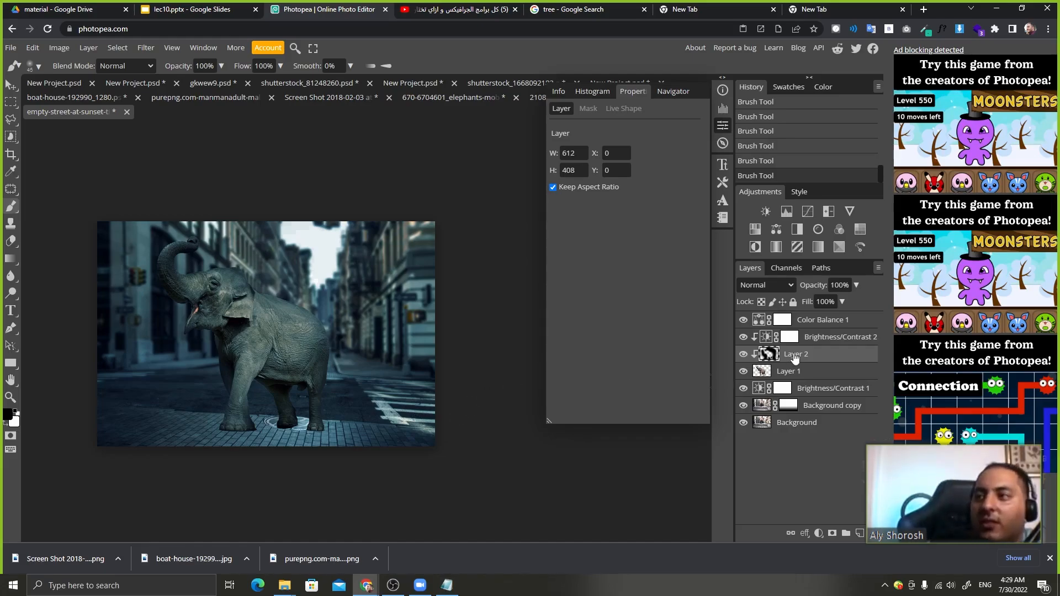
Toggle the shading layer on and off to compare before and after.
{"action": "left_click", "coordinate": [744, 354]}
{"action": "left_click", "coordinate": [743, 353]}
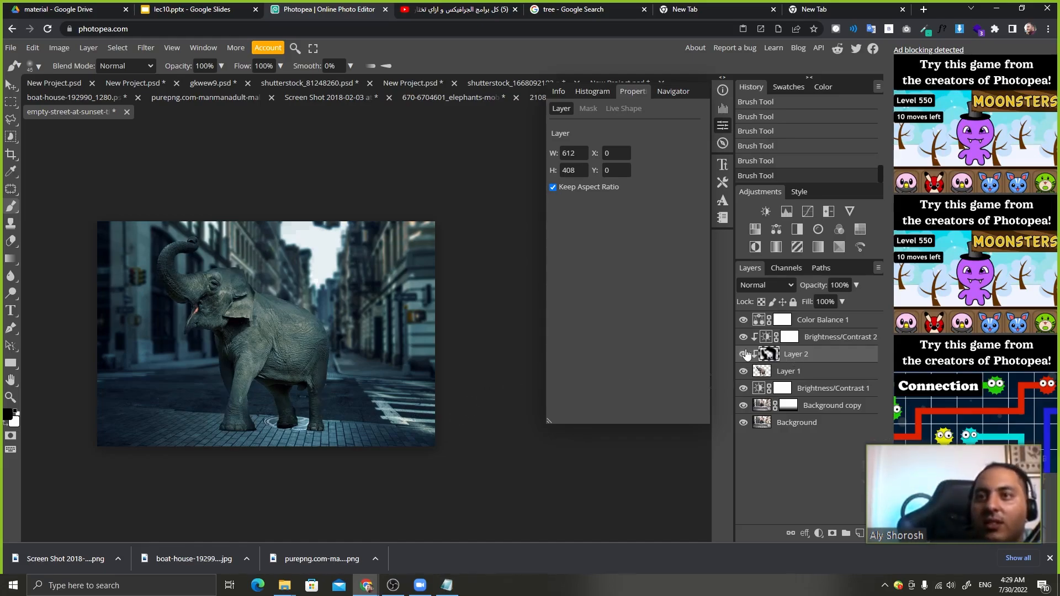
{"action": "left_click", "coordinate": [743, 354]}
{"action": "left_click", "coordinate": [743, 354]}
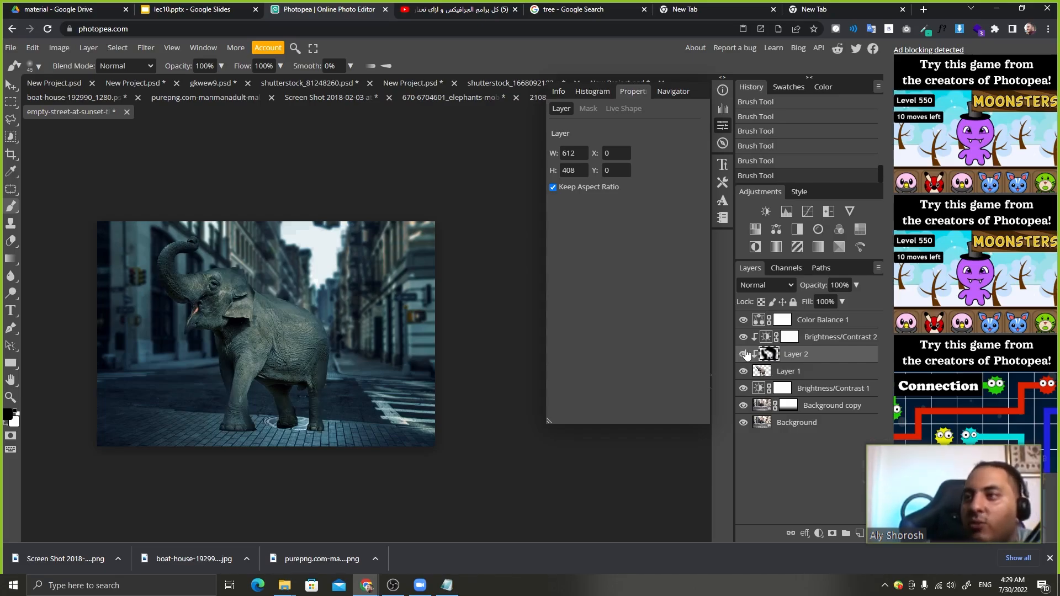
{"action": "left_click", "coordinate": [744, 353]}
{"action": "left_click", "coordinate": [743, 354]}
Download snow-png-images-transparent-download-1.png from the Google Drive material folder.
{"action": "left_click", "coordinate": [137, 6]}
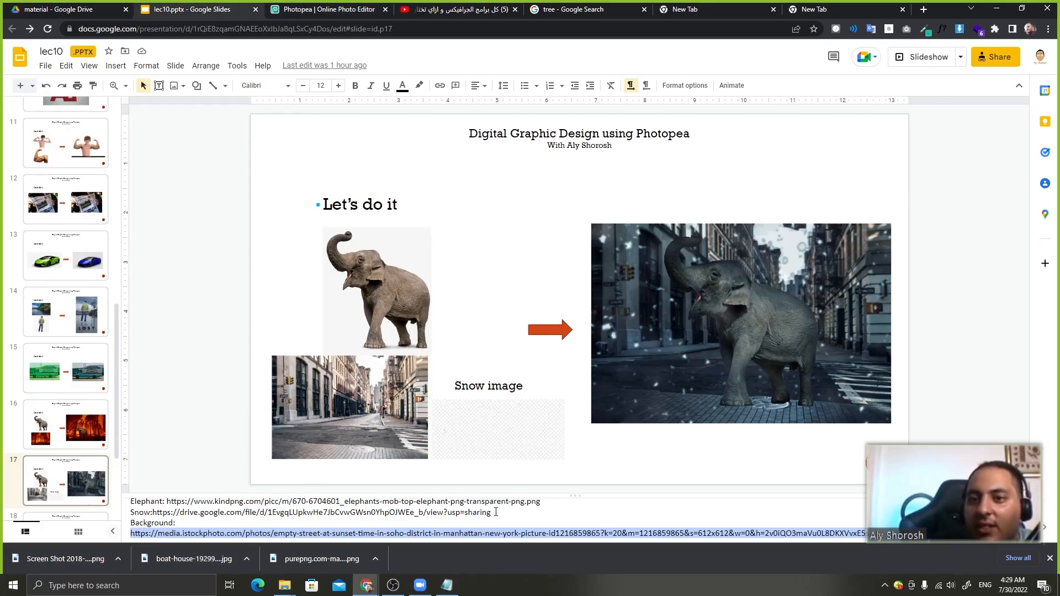
{"action": "left_click_drag", "start_coordinate": [495, 512], "coordinate": [181, 515]}
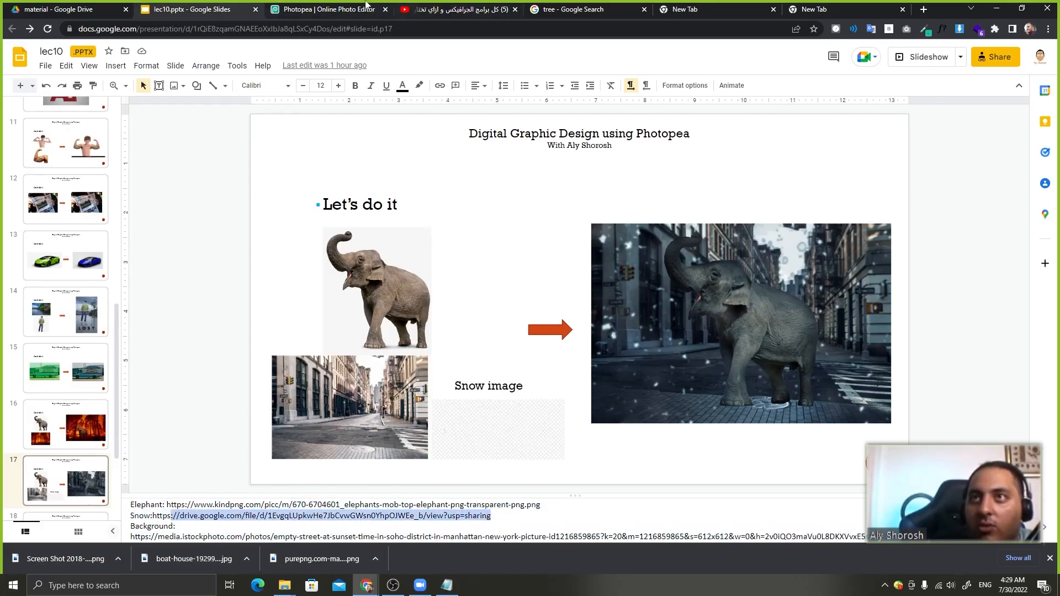
{"action": "left_click", "coordinate": [61, 9]}
{"action": "left_click", "coordinate": [256, 349]}
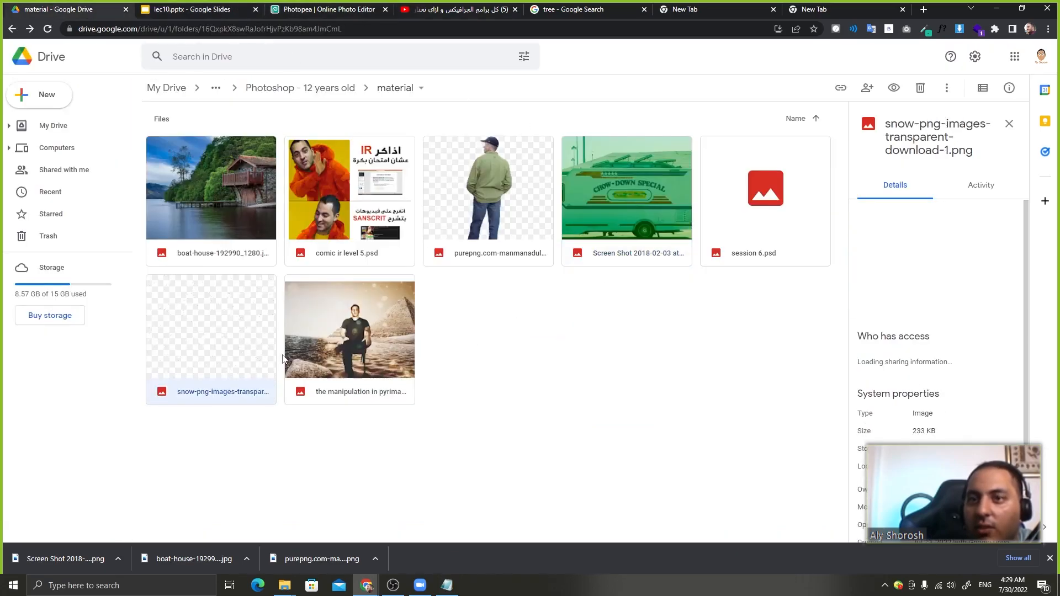
{"action": "right_click", "coordinate": [226, 351]}
{"action": "left_click", "coordinate": [288, 301]}
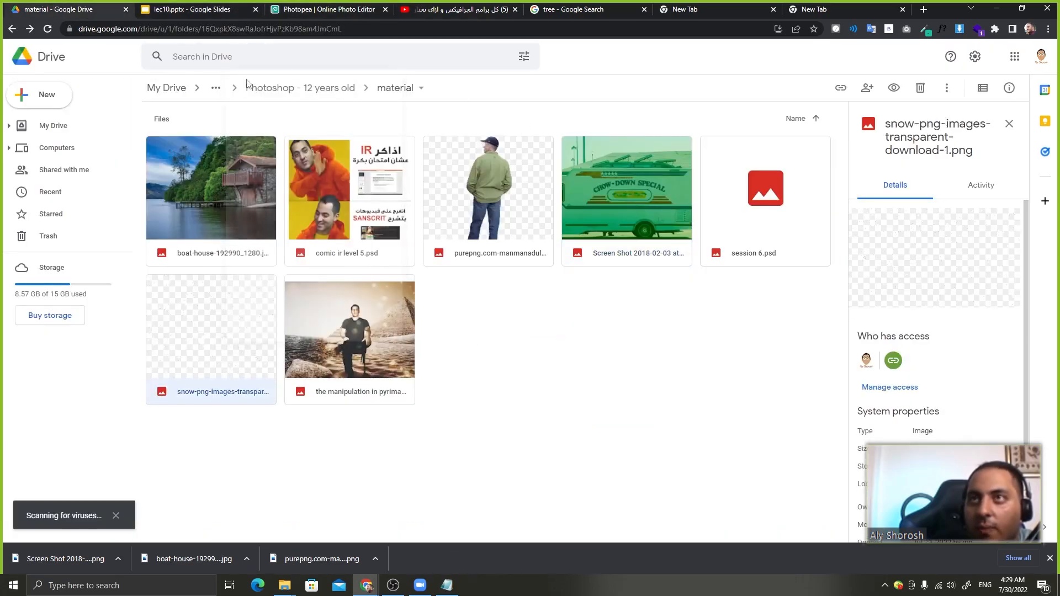
{"action": "left_click", "coordinate": [261, 4]}
{"action": "left_click", "coordinate": [322, 10]}
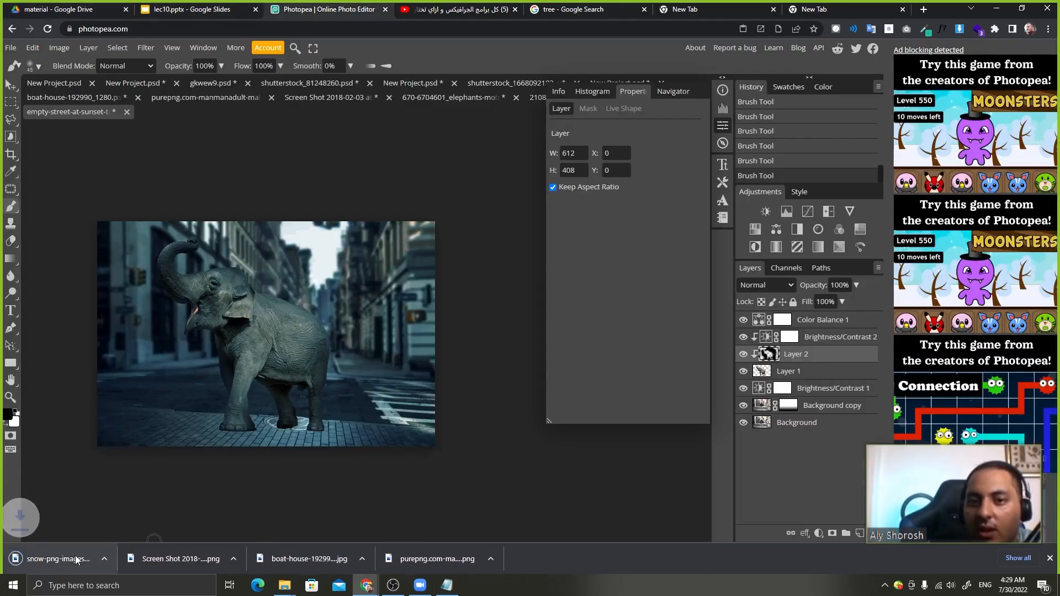
Place the snow PNG, enlarge it past the canvas, and move it above Brightness/Contrast 2.
{"action": "left_click_drag", "start_coordinate": [55, 559], "coordinate": [239, 351]}
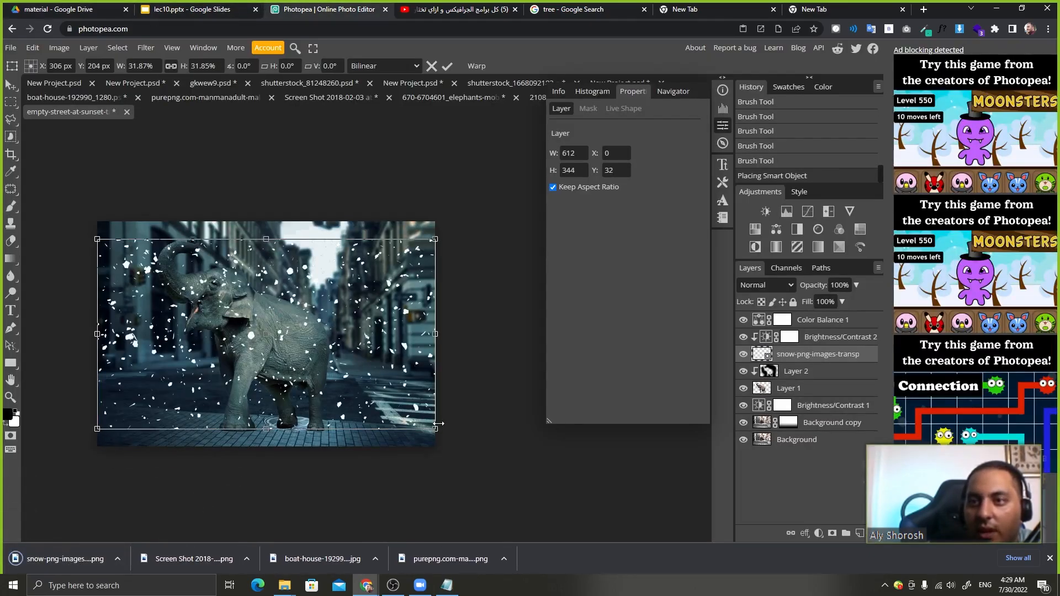
{"action": "left_click_drag", "start_coordinate": [435, 427], "coordinate": [529, 481]}
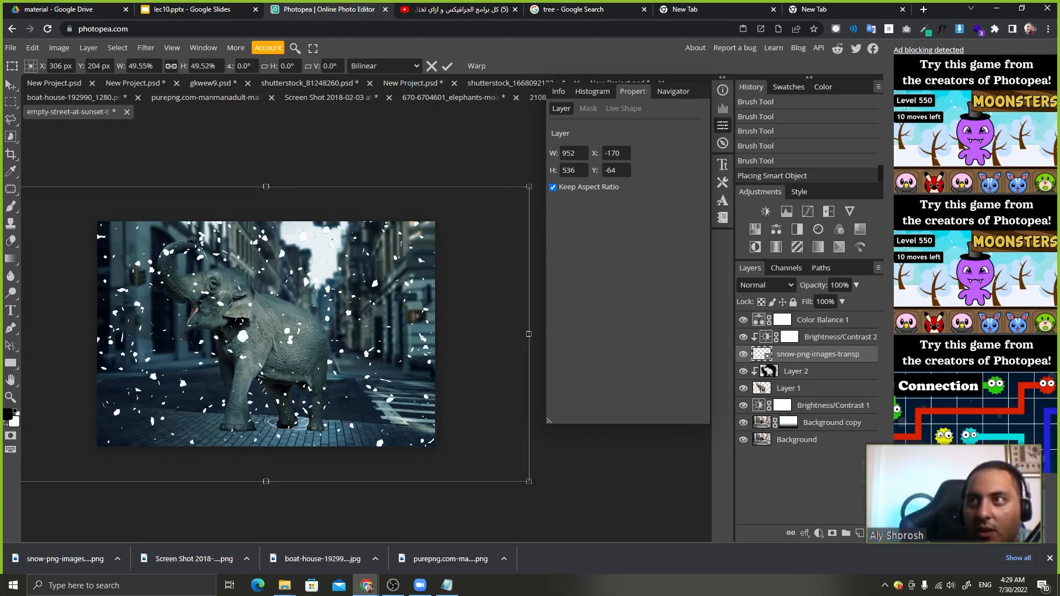
{"action": "left_click", "coordinate": [450, 66]}
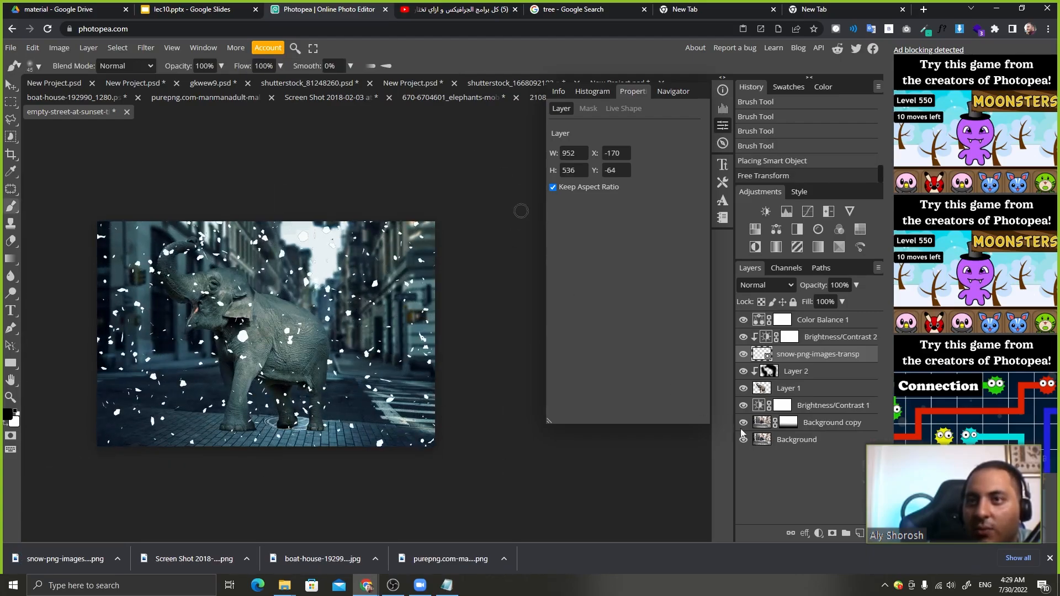
{"action": "left_click_drag", "start_coordinate": [845, 366], "coordinate": [859, 533]}
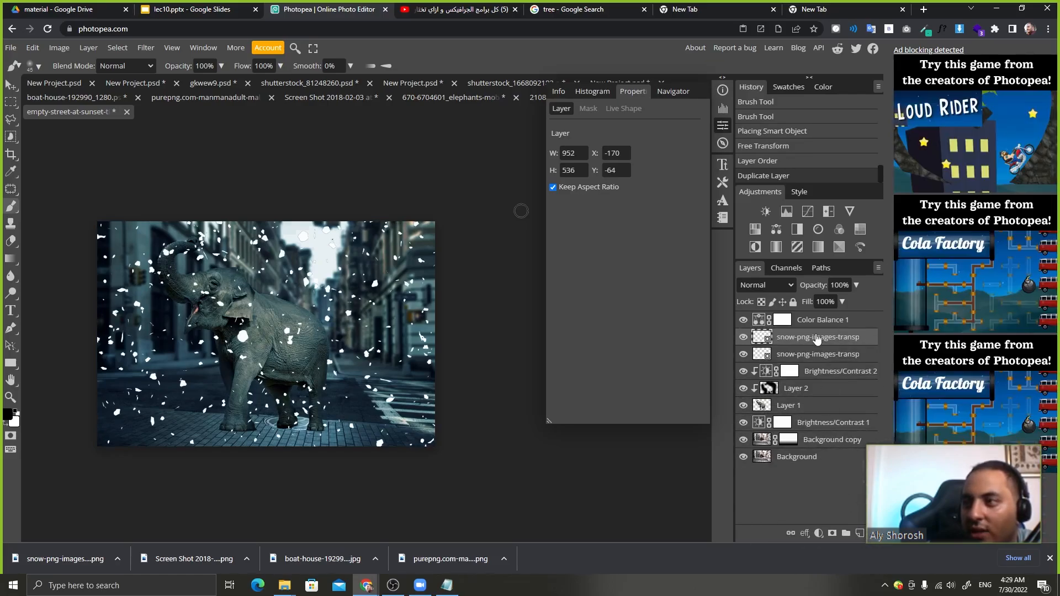
Duplicate the snow layer below the elephant and shift the copy right.
{"action": "left_click_drag", "start_coordinate": [819, 339], "coordinate": [829, 415]}
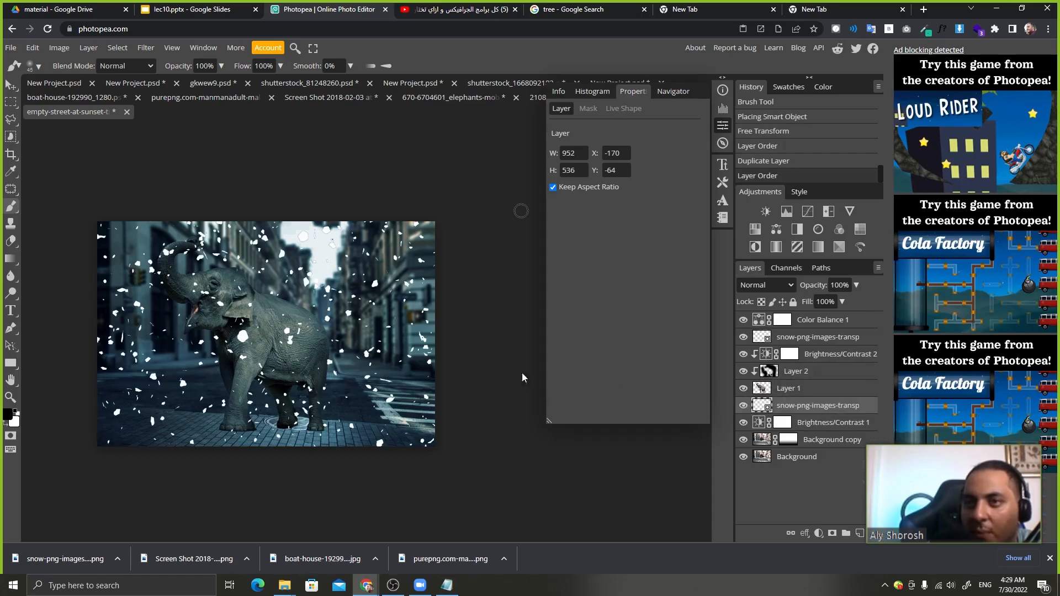
{"action": "key", "text": "v"}
{"action": "left_click_drag", "start_coordinate": [348, 328], "coordinate": [380, 324]}
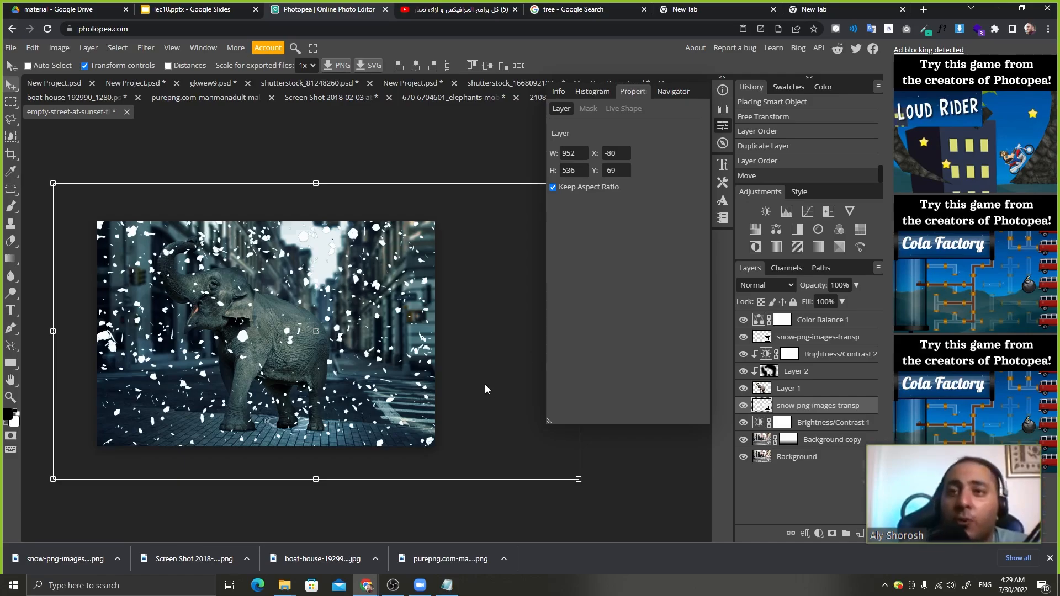
Apply an 8.3 px Gaussian Blur to the upper snow layer.
{"action": "left_click", "coordinate": [843, 341]}
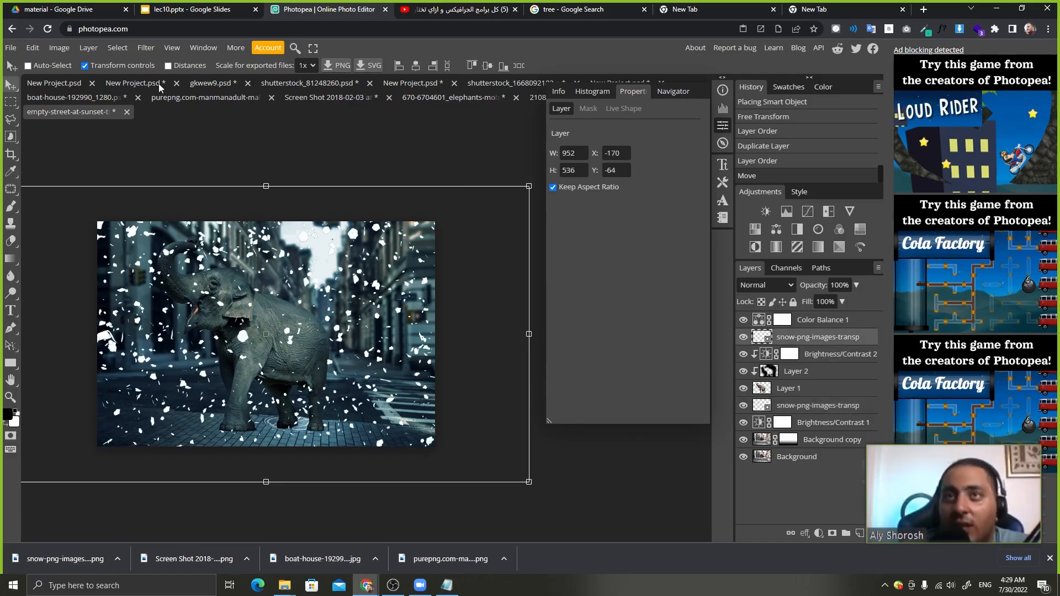
{"action": "left_click", "coordinate": [146, 47]}
{"action": "mouse_move", "coordinate": [182, 175]}
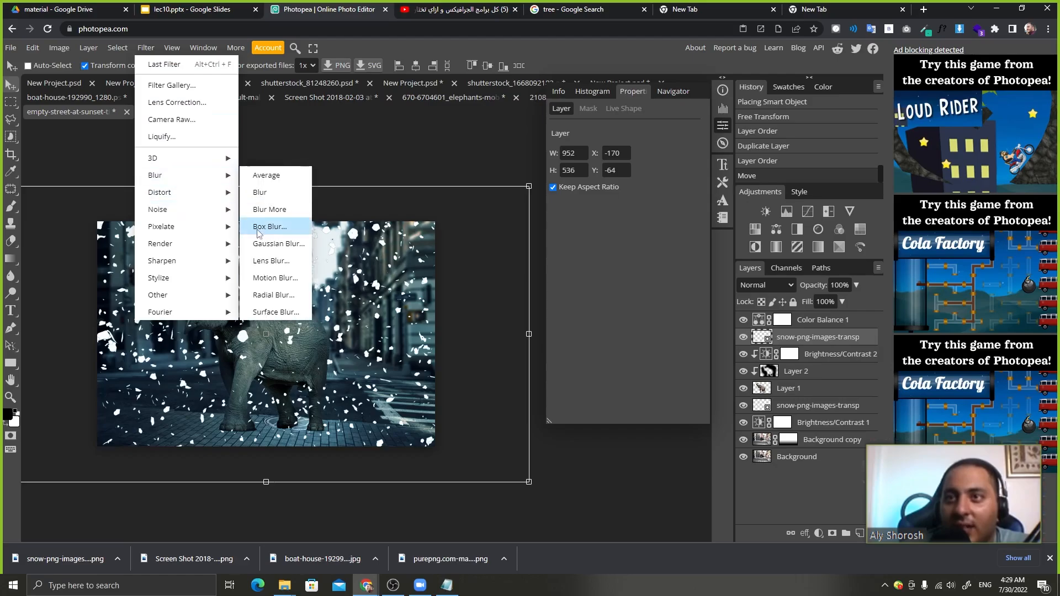
{"action": "left_click", "coordinate": [276, 244]}
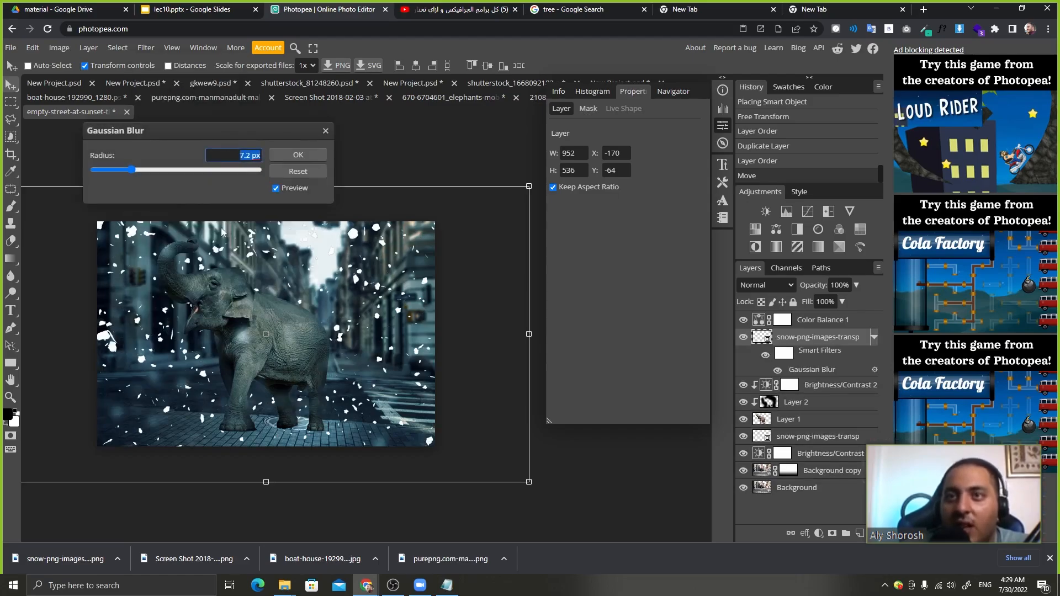
{"action": "left_click_drag", "start_coordinate": [128, 167], "coordinate": [133, 170]}
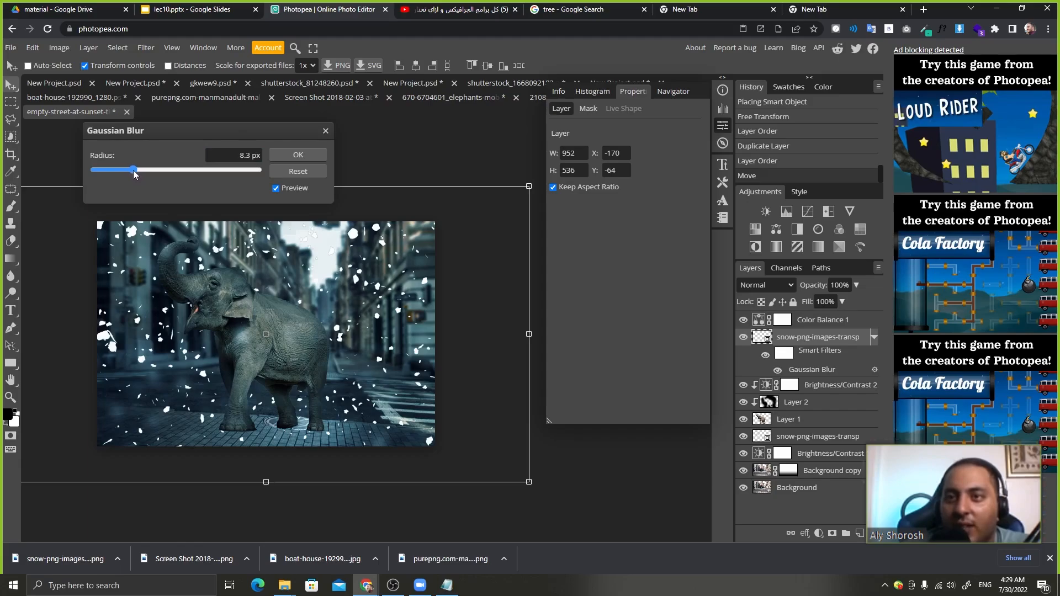
{"action": "left_click", "coordinate": [306, 155]}
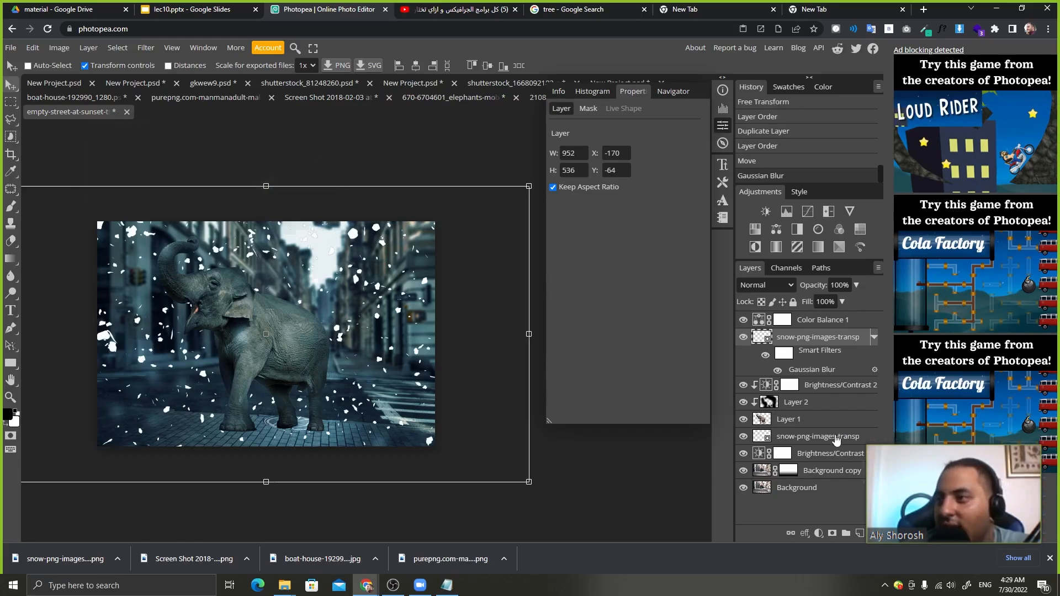
Set a Gaussian Blur of about 3.6 px on the lower snow copy.
{"action": "left_click", "coordinate": [836, 436]}
{"action": "left_click", "coordinate": [145, 48]}
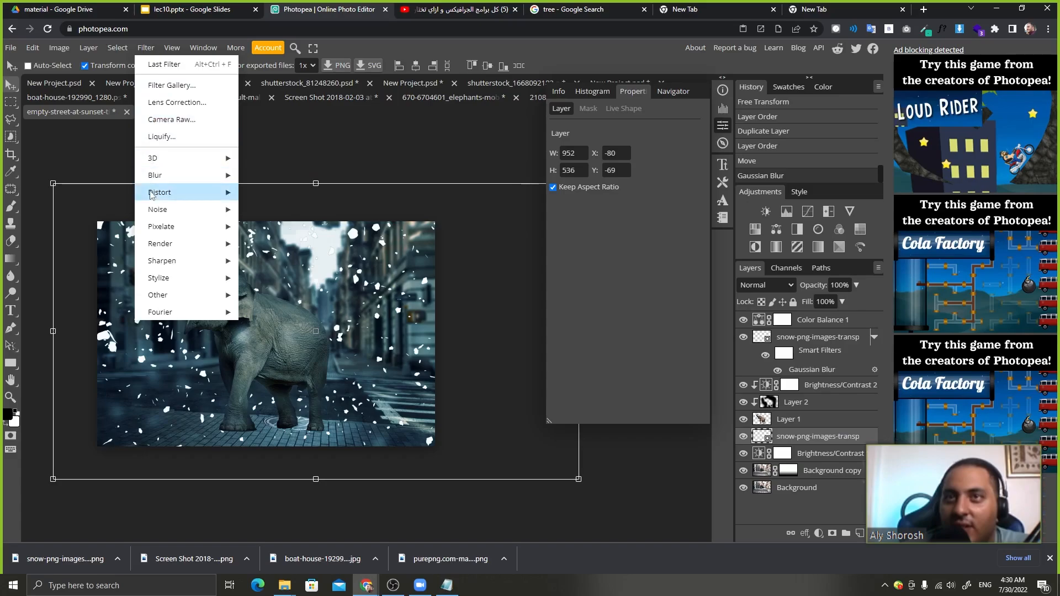
{"action": "mouse_move", "coordinate": [166, 175]}
{"action": "left_click", "coordinate": [271, 243]}
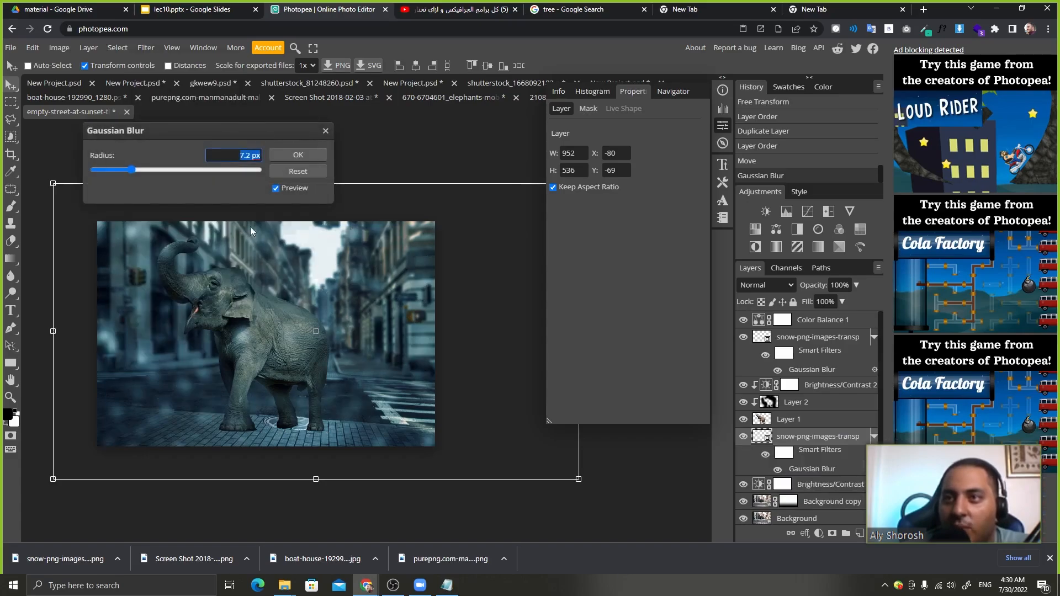
{"action": "left_click_drag", "start_coordinate": [138, 170], "coordinate": [125, 173]}
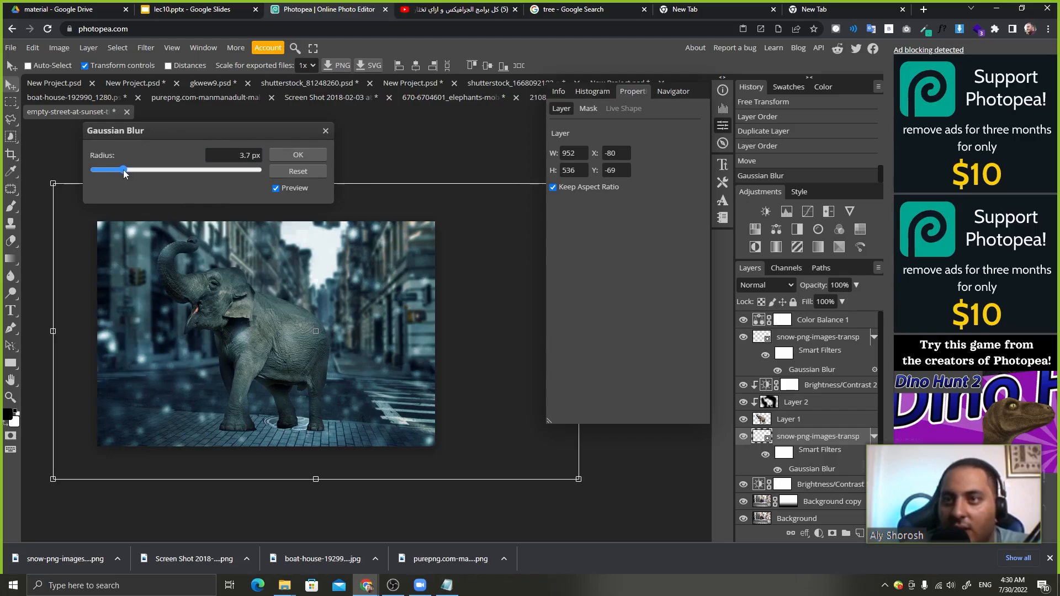
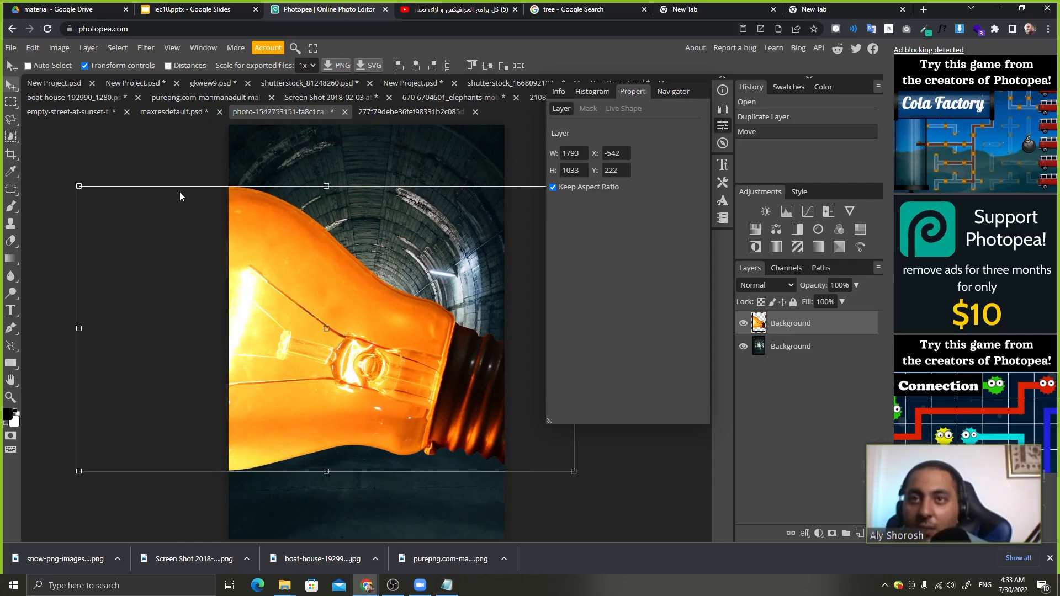
Scale the bulb down, move it into the tunnel's upper right, tilt it, and commit the transform.
{"action": "left_click_drag", "start_coordinate": [80, 185], "coordinate": [468, 397]}
{"action": "left_click_drag", "start_coordinate": [488, 440], "coordinate": [363, 211]}
{"action": "left_click_drag", "start_coordinate": [454, 234], "coordinate": [518, 206]}
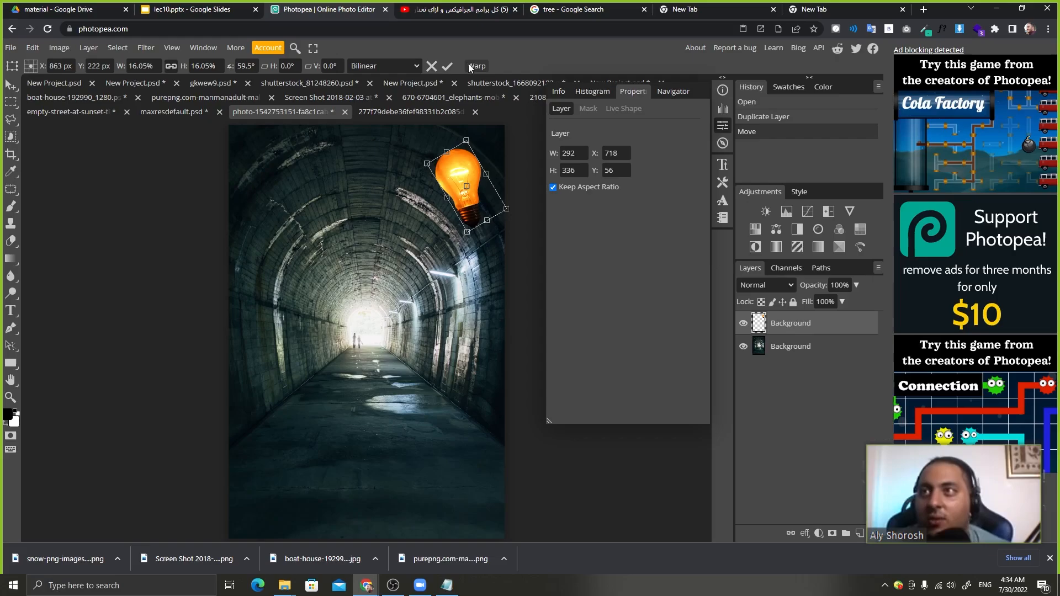
{"action": "left_click", "coordinate": [447, 67]}
Give the bulb an enlarged Outer Glow coloured with orange sampled from the bulb itself.
{"action": "double_click", "coordinate": [864, 330]}
{"action": "left_click", "coordinate": [593, 328]}
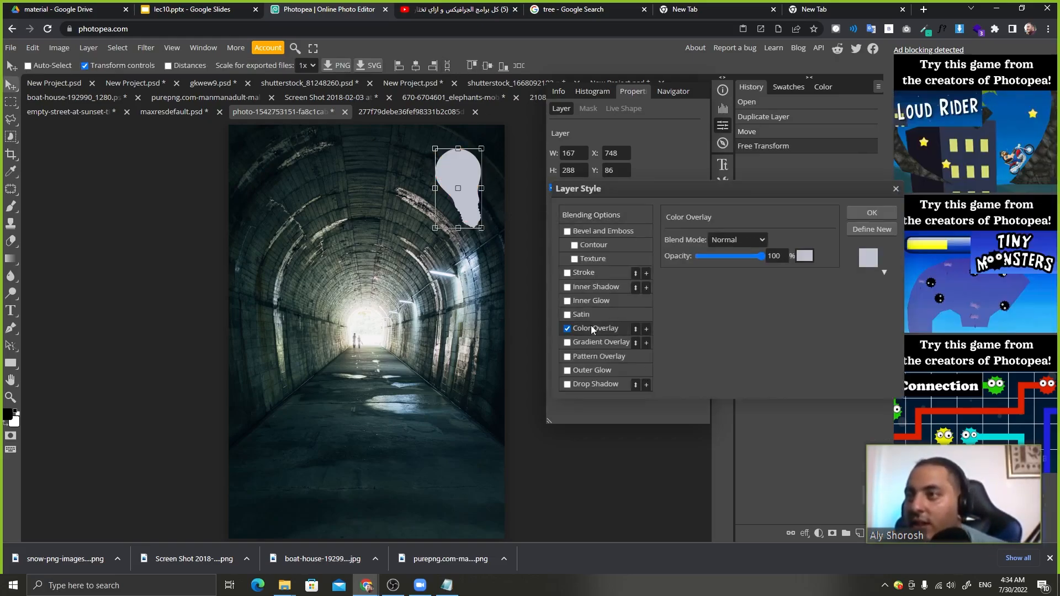
{"action": "left_click", "coordinate": [567, 329]}
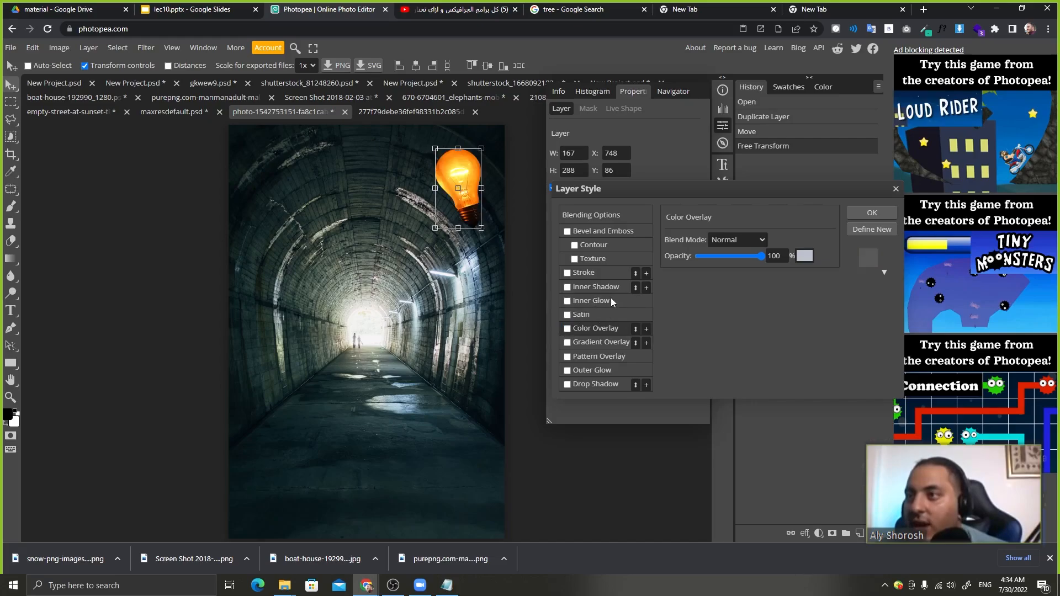
{"action": "left_click", "coordinate": [593, 300]}
{"action": "left_click", "coordinate": [568, 302]}
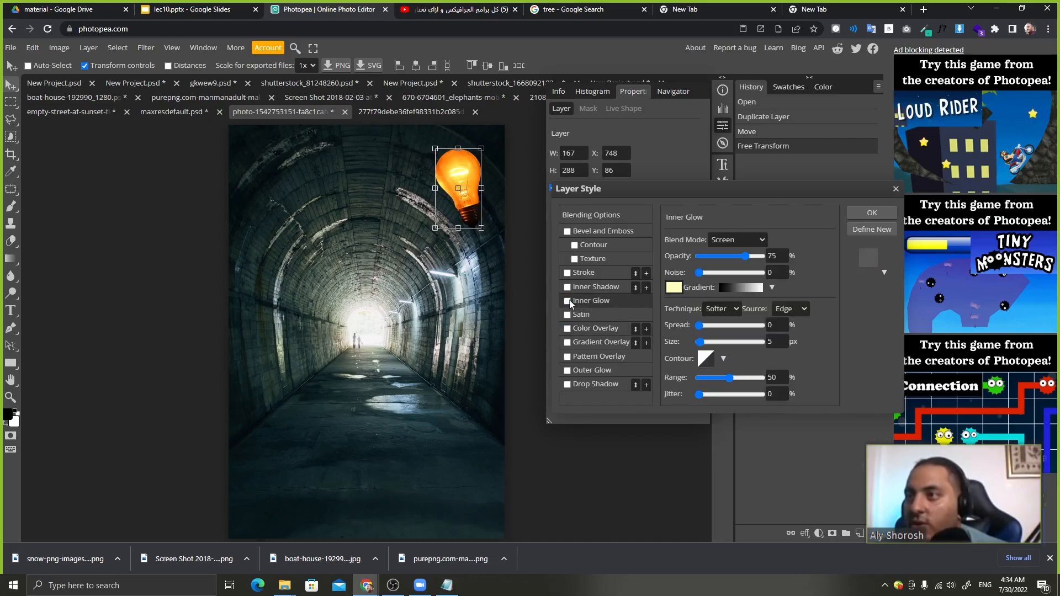
{"action": "left_click", "coordinate": [592, 371]}
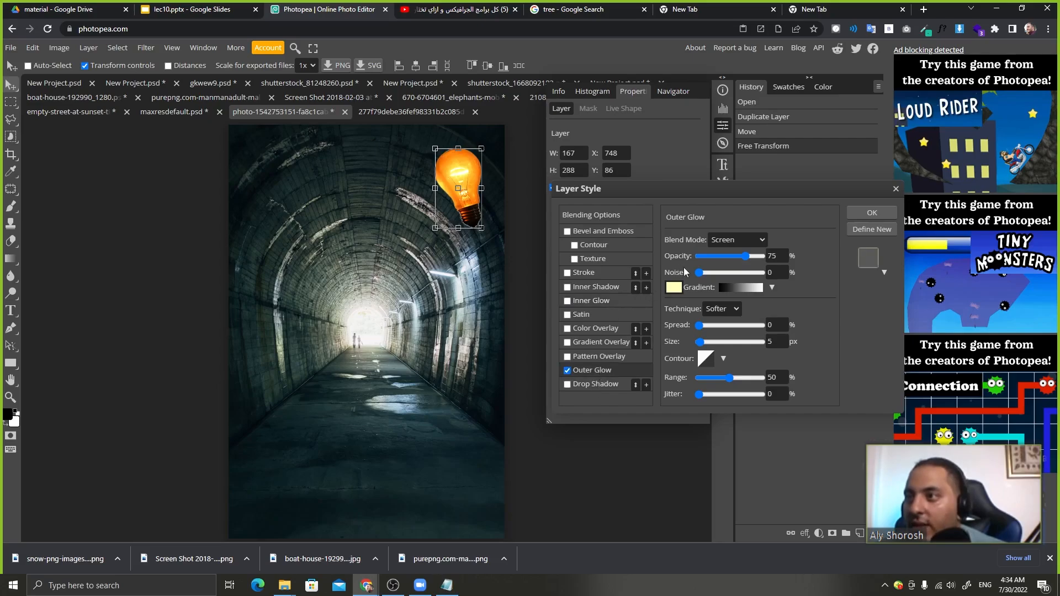
{"action": "mouse_move", "coordinate": [680, 339]}
{"action": "left_mouse_down"}
{"action": "mouse_move", "coordinate": [690, 341]}
{"action": "mouse_move", "coordinate": [688, 325]}
{"action": "mouse_move", "coordinate": [683, 341]}
{"action": "left_mouse_up"}
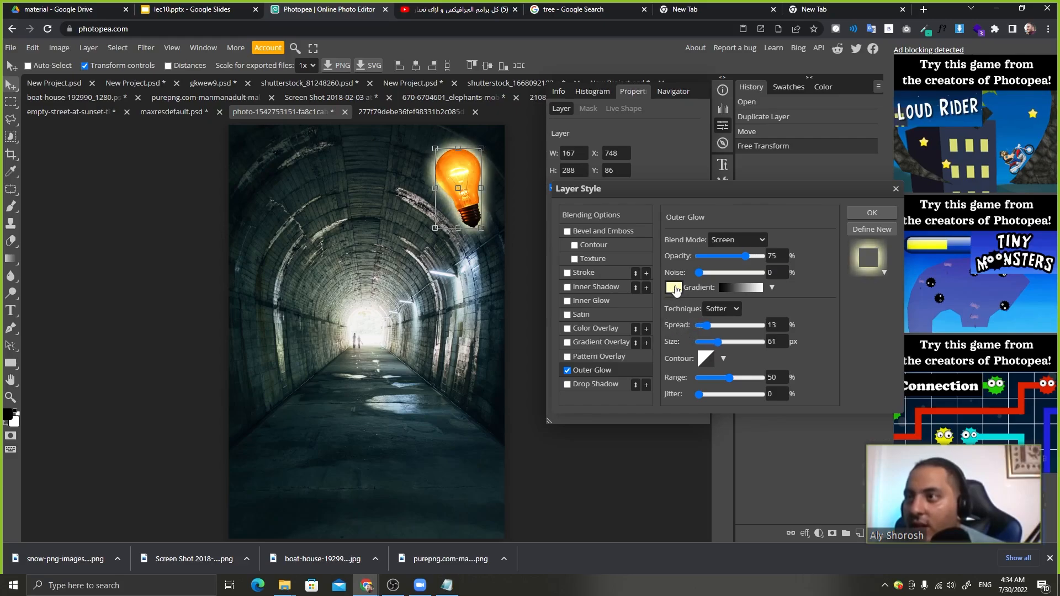
{"action": "left_click", "coordinate": [673, 288]}
{"action": "left_click", "coordinate": [468, 174]}
{"action": "left_click_drag", "start_coordinate": [467, 172], "coordinate": [475, 165]}
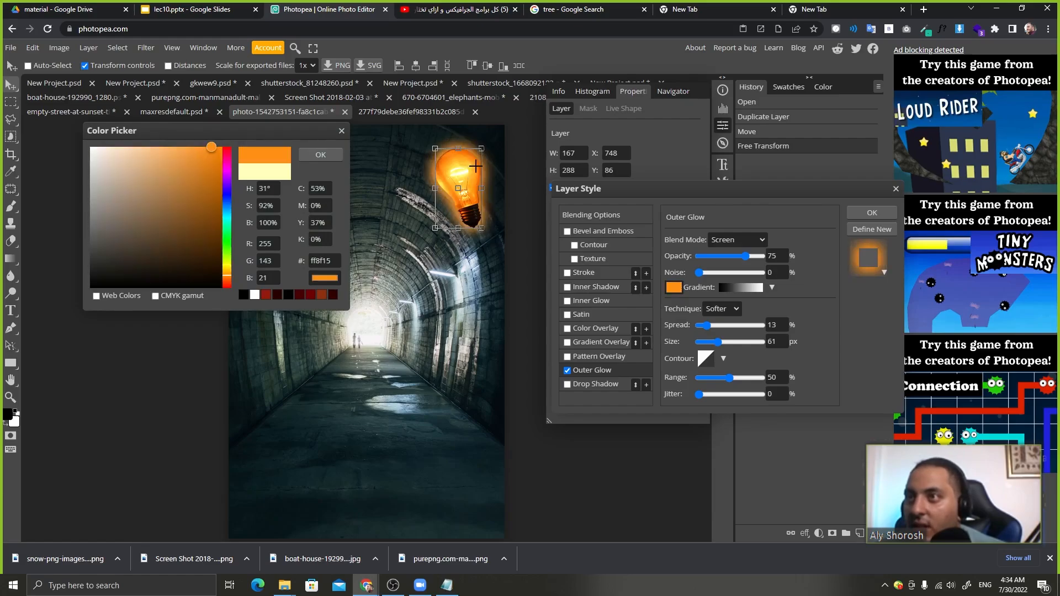
{"action": "left_click", "coordinate": [320, 154]}
{"action": "left_click", "coordinate": [861, 213]}
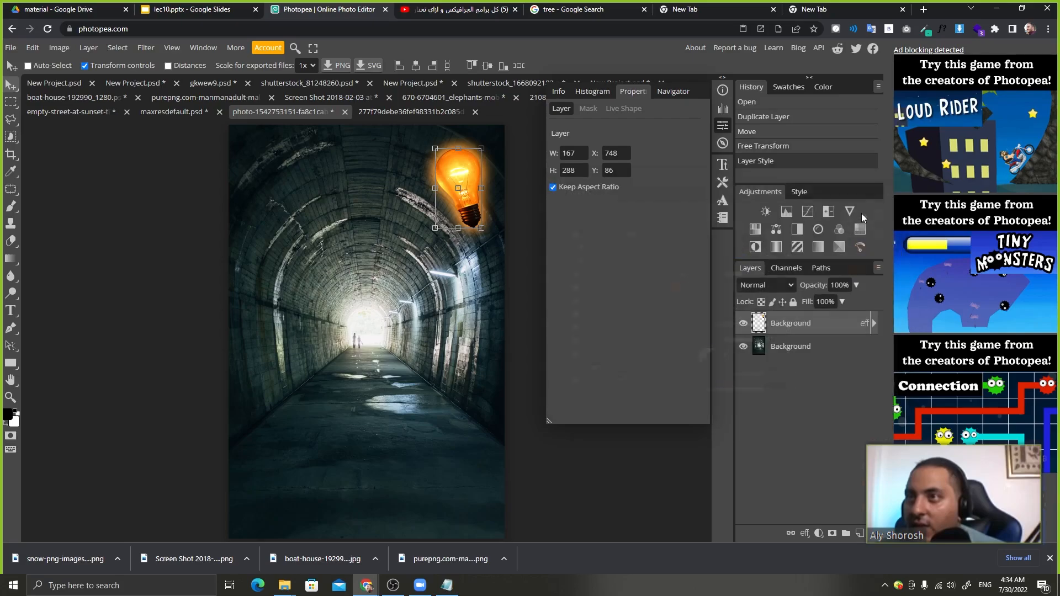
Reduce the bulb's outer glow spread to 0 and compare with the reference slide.
{"action": "left_click", "coordinate": [805, 345]}
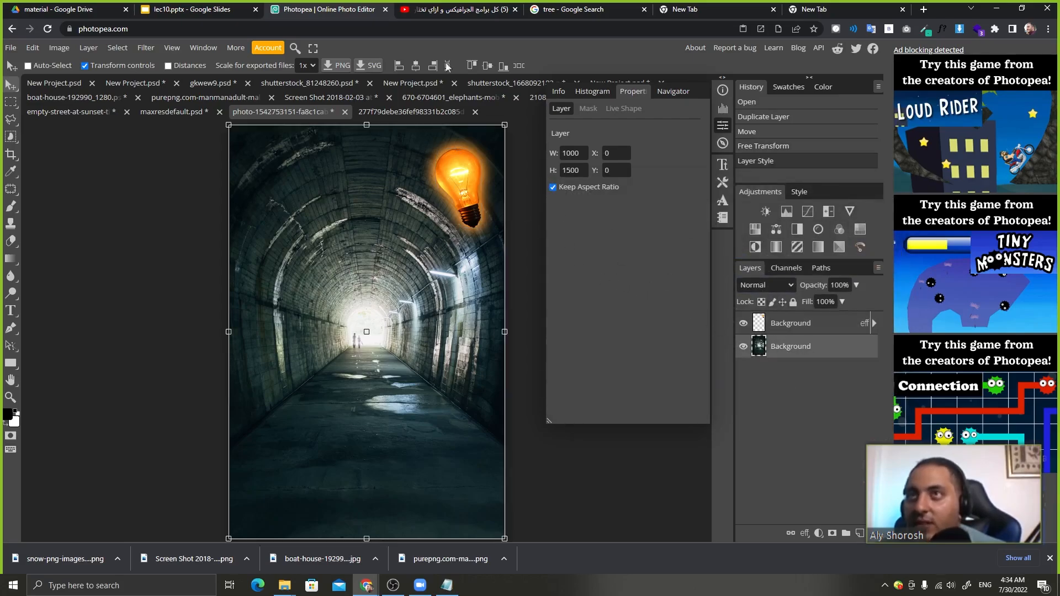
{"action": "left_click", "coordinate": [250, 6]}
{"action": "left_click", "coordinate": [276, 5]}
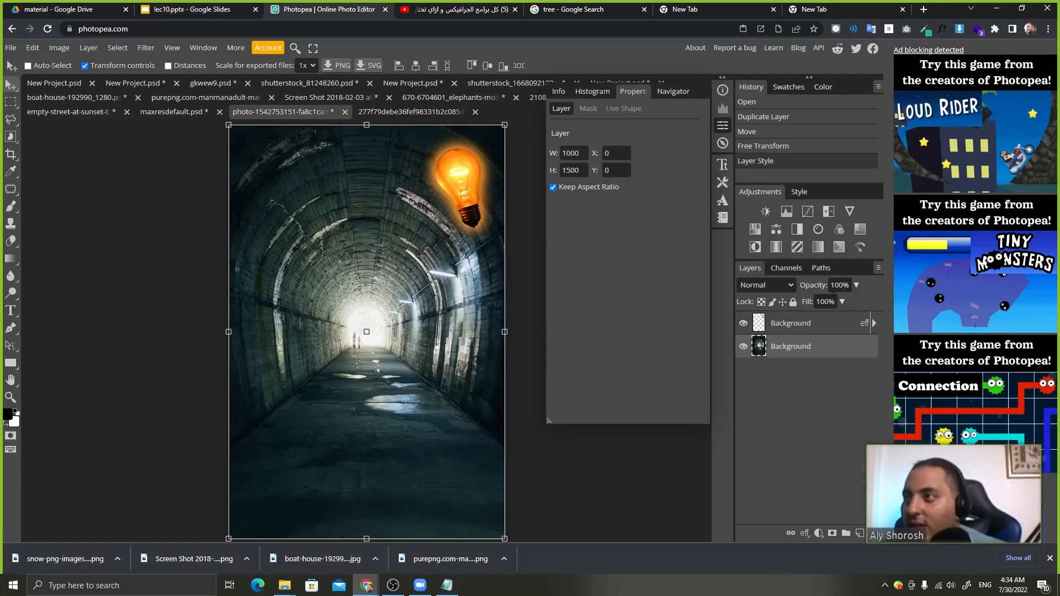
{"action": "double_click", "coordinate": [860, 324]}
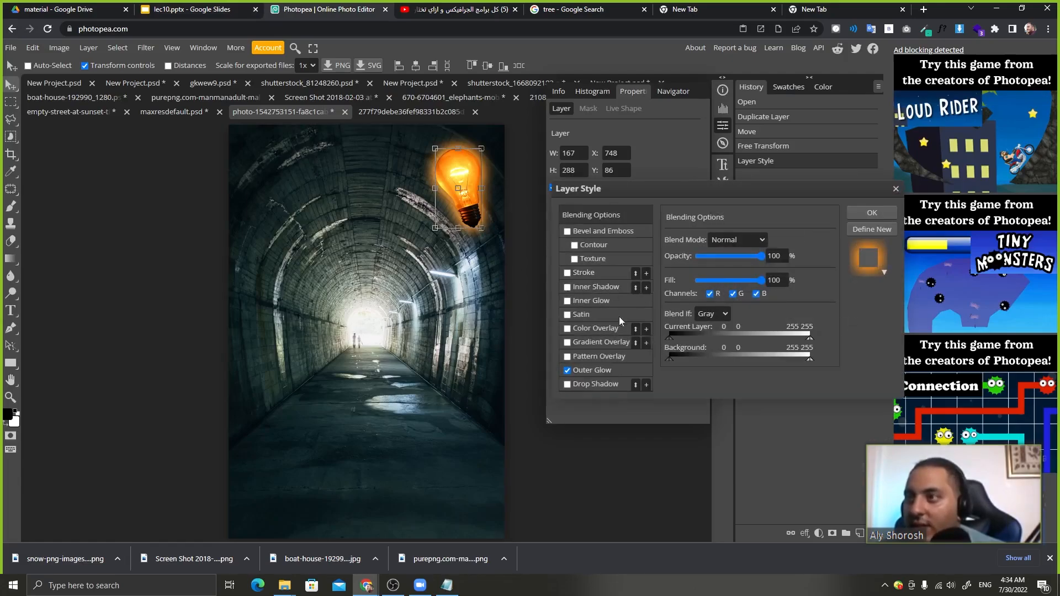
{"action": "left_click", "coordinate": [613, 372]}
{"action": "left_click_drag", "start_coordinate": [672, 324], "coordinate": [686, 344]}
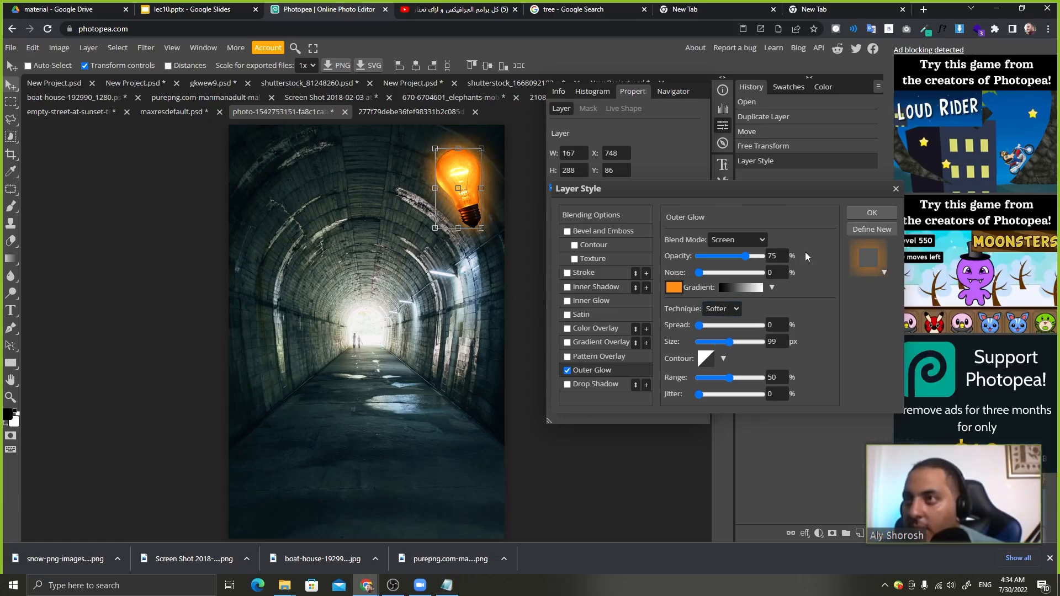
{"action": "left_click", "coordinate": [858, 215]}
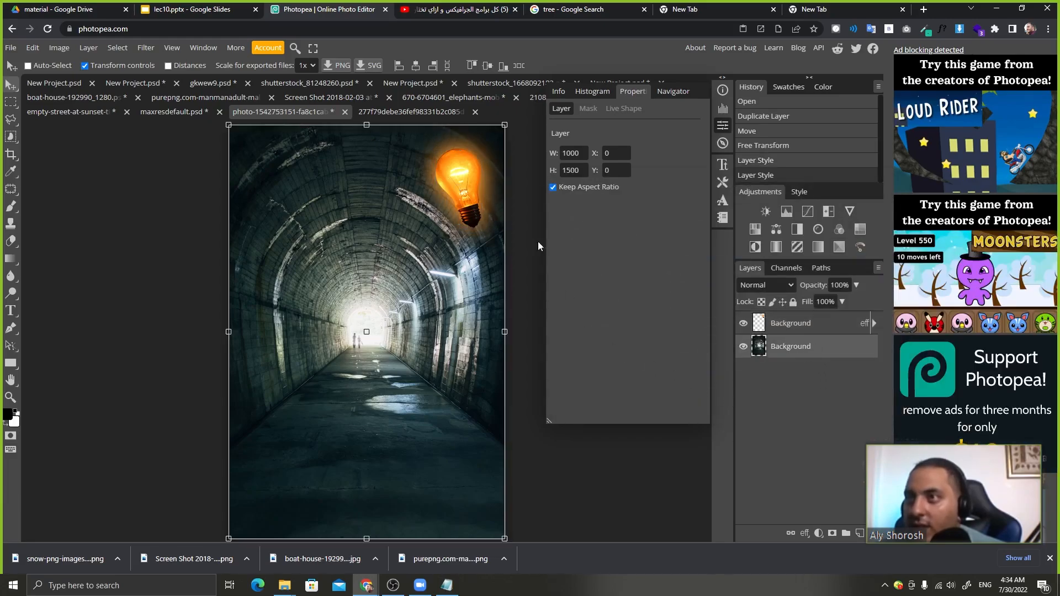
{"action": "left_click", "coordinate": [248, 6]}
{"action": "left_click", "coordinate": [317, 6]}
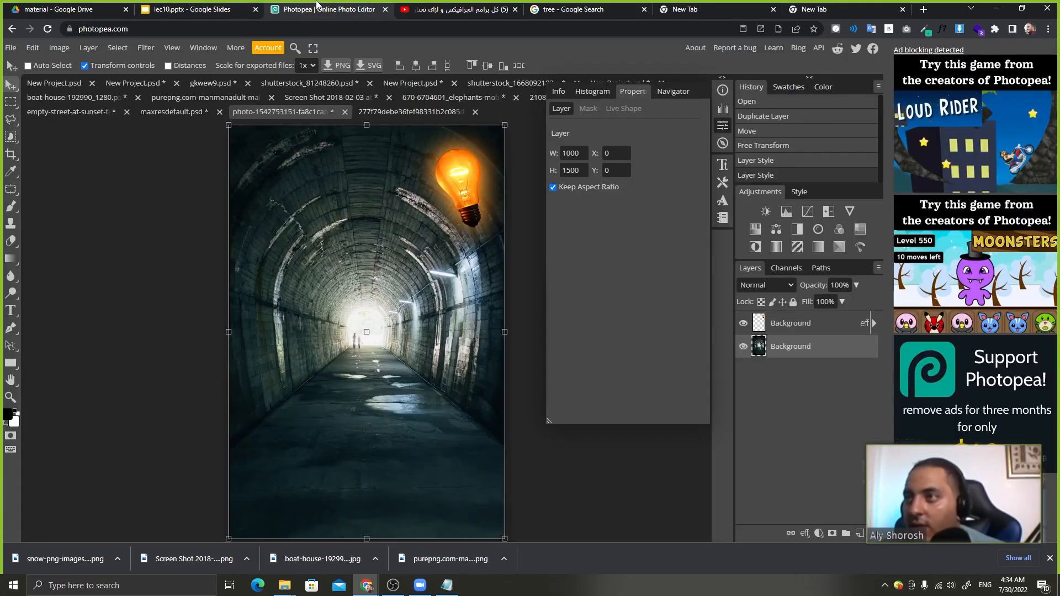
Compare the poster with the reference slide, then add an empty Layer 1 above the tunnel.
{"action": "left_click", "coordinate": [184, 8]}
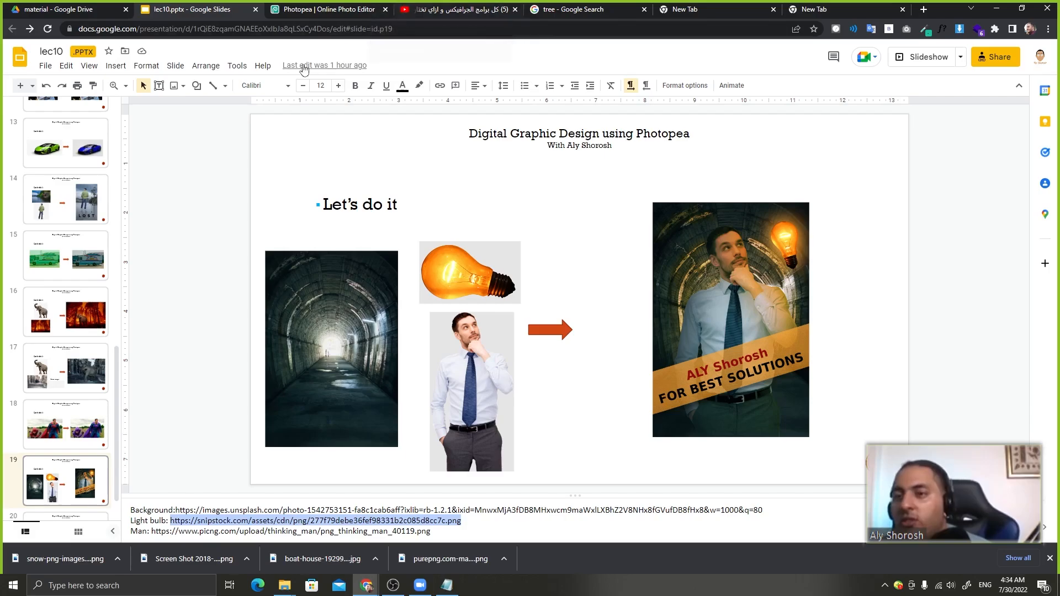
{"action": "left_click", "coordinate": [326, 6]}
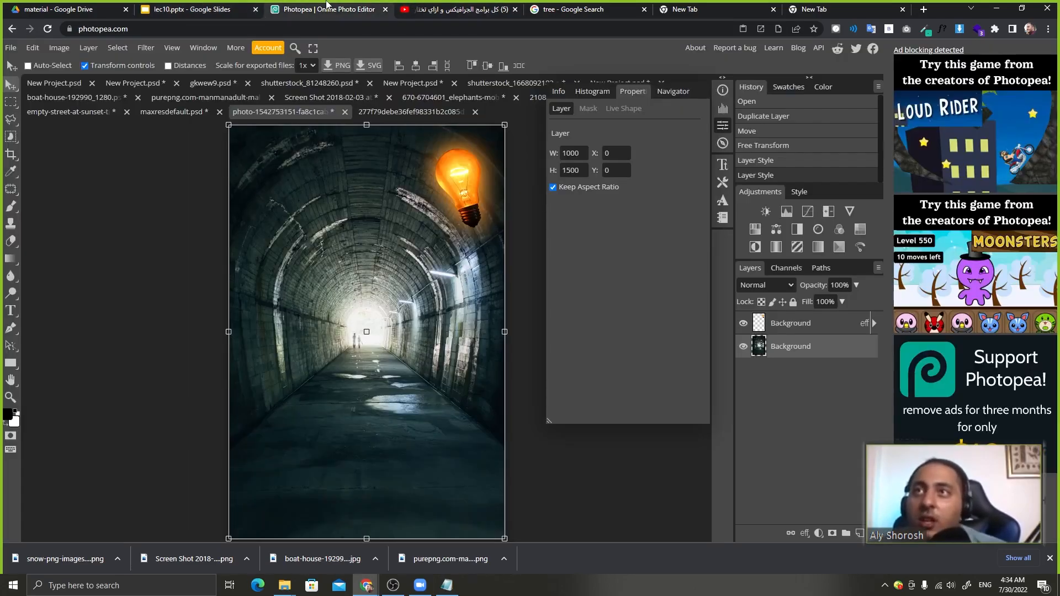
{"action": "left_click", "coordinate": [209, 8]}
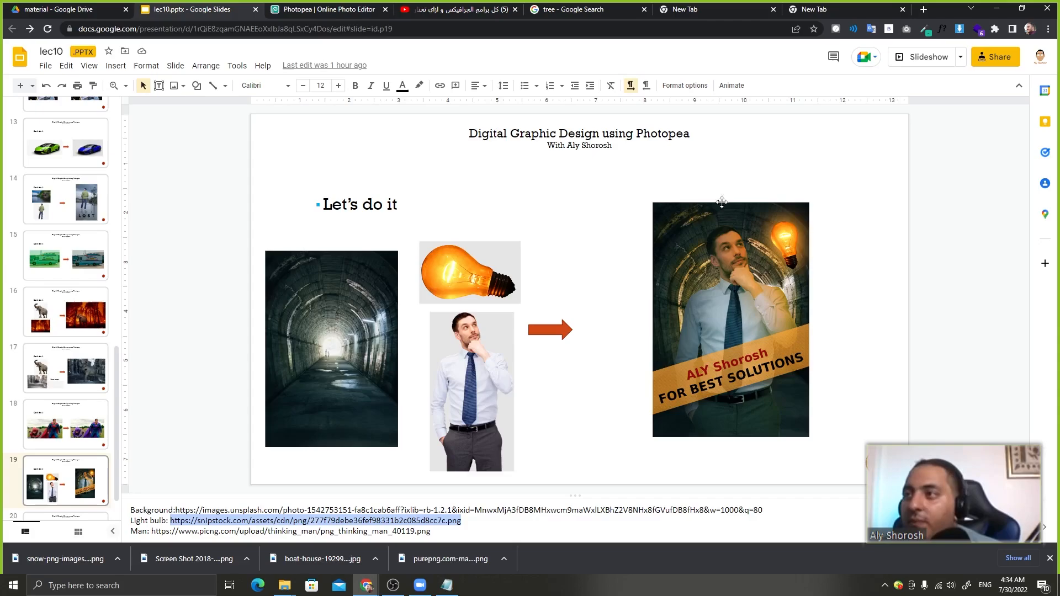
{"action": "left_click", "coordinate": [344, 7]}
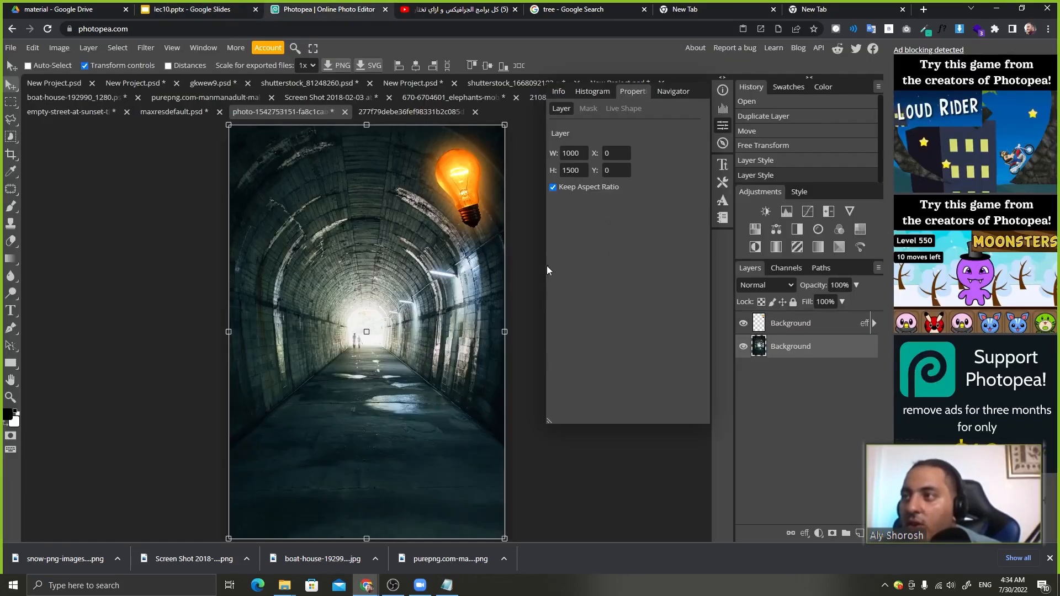
{"action": "left_click", "coordinate": [859, 533]}
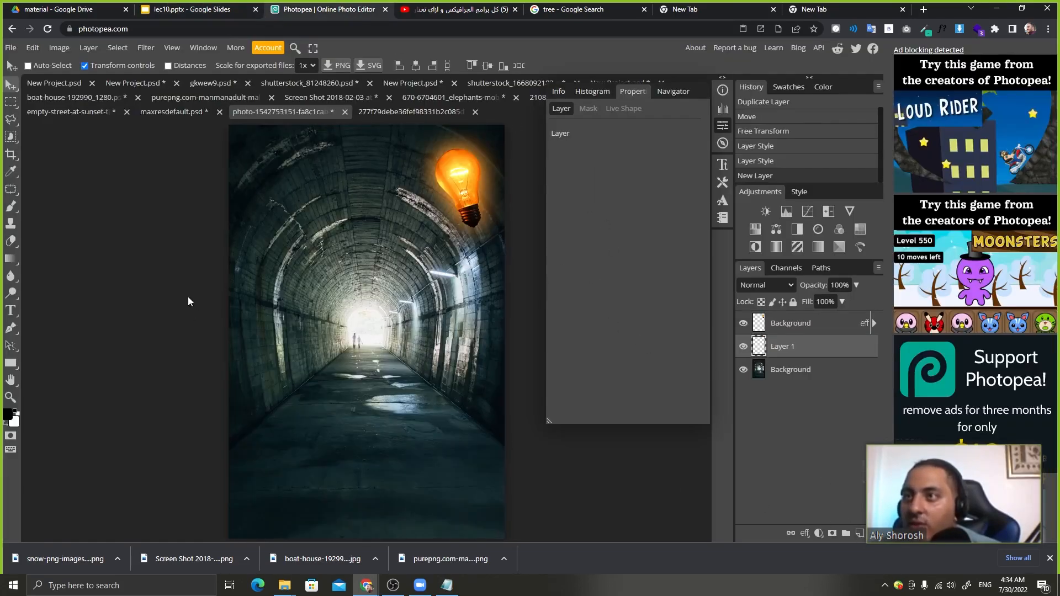
With the bulb's orange, brush rough strokes along the tunnel's left wall, top, right wall and floor.
{"action": "left_click", "coordinate": [10, 206]}
{"action": "left_click", "coordinate": [462, 154], "text": "alt"}
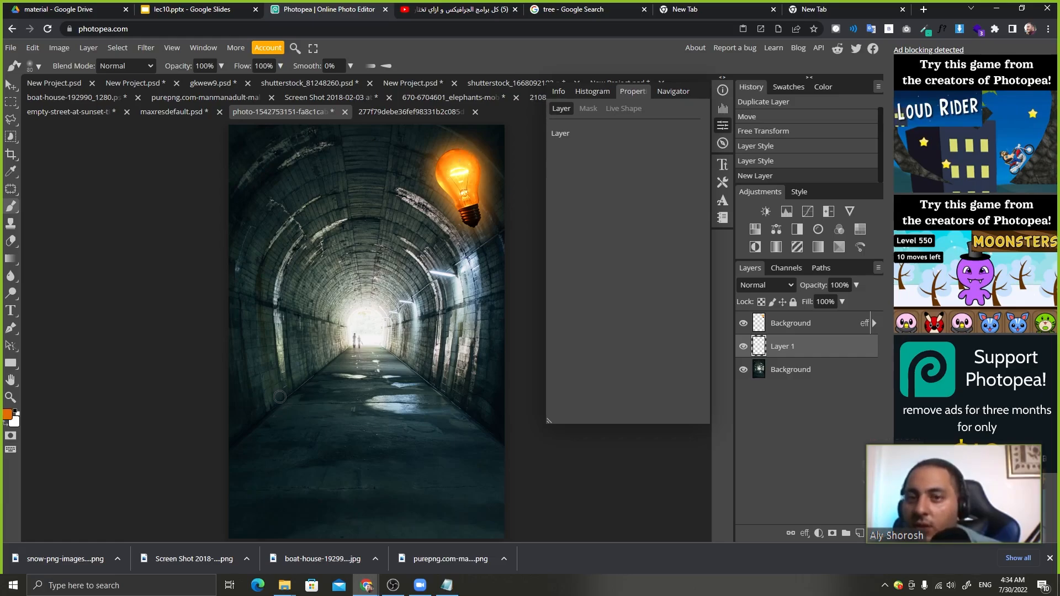
{"action": "mouse_move", "coordinate": [283, 382]}
{"action": "left_mouse_down"}
{"action": "mouse_move", "coordinate": [276, 272]}
{"action": "mouse_move", "coordinate": [305, 233]}
{"action": "mouse_move", "coordinate": [330, 229]}
{"action": "mouse_move", "coordinate": [309, 244]}
{"action": "left_mouse_up"}
{"action": "mouse_move", "coordinate": [314, 202]}
{"action": "left_mouse_down"}
{"action": "mouse_move", "coordinate": [269, 255]}
{"action": "mouse_move", "coordinate": [238, 259]}
{"action": "mouse_move", "coordinate": [251, 216]}
{"action": "left_mouse_up"}
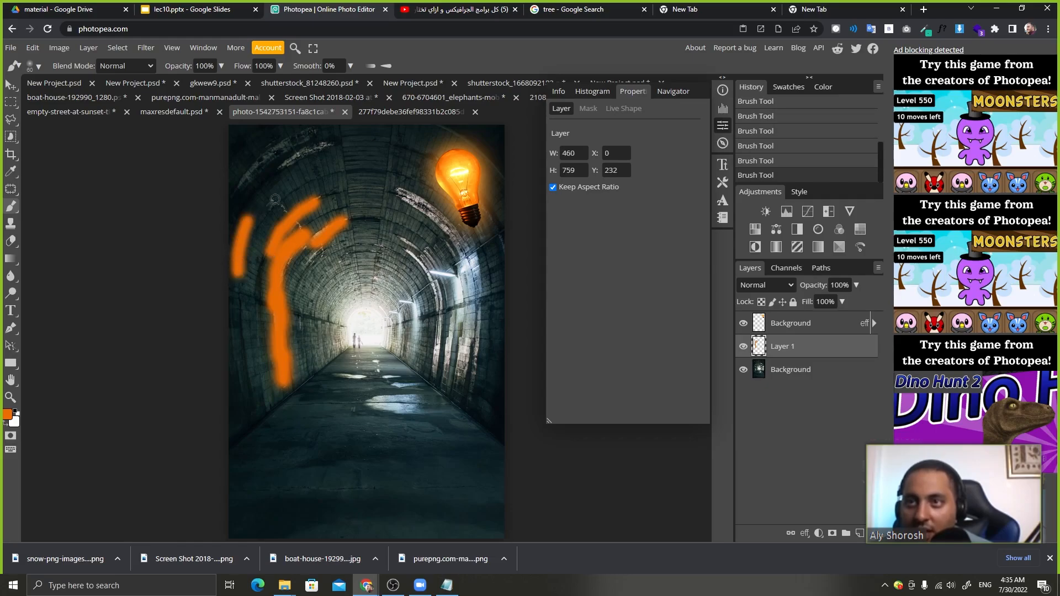
{"action": "mouse_move", "coordinate": [281, 173]}
{"action": "left_mouse_down"}
{"action": "mouse_move", "coordinate": [332, 148]}
{"action": "mouse_move", "coordinate": [310, 135]}
{"action": "mouse_move", "coordinate": [239, 189]}
{"action": "mouse_move", "coordinate": [273, 149]}
{"action": "mouse_move", "coordinate": [313, 131]}
{"action": "mouse_move", "coordinate": [252, 175]}
{"action": "left_mouse_up"}
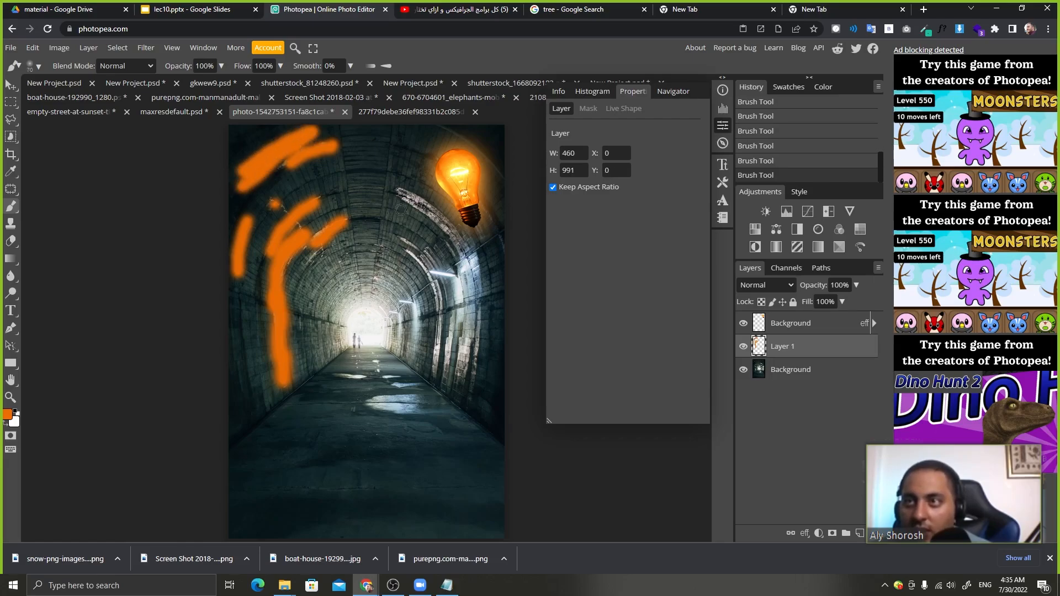
{"action": "mouse_move", "coordinate": [400, 192]}
{"action": "left_mouse_down"}
{"action": "mouse_move", "coordinate": [439, 219]}
{"action": "mouse_move", "coordinate": [460, 259]}
{"action": "mouse_move", "coordinate": [468, 298]}
{"action": "mouse_move", "coordinate": [457, 388]}
{"action": "mouse_move", "coordinate": [447, 375]}
{"action": "mouse_move", "coordinate": [458, 315]}
{"action": "left_mouse_up"}
{"action": "mouse_move", "coordinate": [439, 360]}
{"action": "left_mouse_down"}
{"action": "mouse_move", "coordinate": [439, 279]}
{"action": "mouse_move", "coordinate": [440, 324]}
{"action": "mouse_move", "coordinate": [412, 344]}
{"action": "mouse_move", "coordinate": [397, 337]}
{"action": "left_mouse_up"}
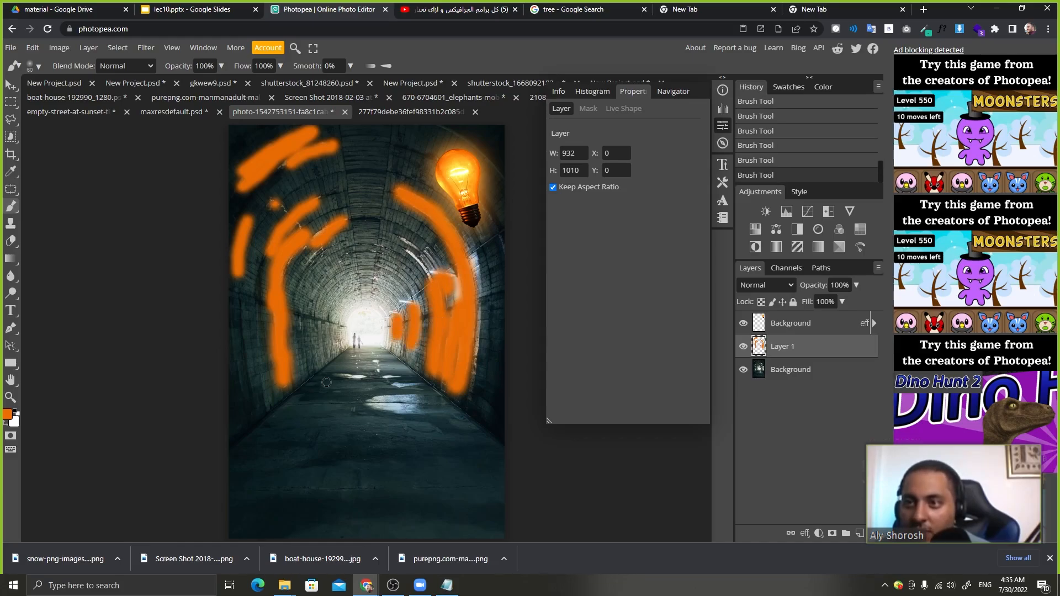
{"action": "mouse_move", "coordinate": [347, 377]}
{"action": "left_mouse_down"}
{"action": "mouse_move", "coordinate": [370, 380]}
{"action": "mouse_move", "coordinate": [406, 413]}
{"action": "mouse_move", "coordinate": [407, 395]}
{"action": "left_mouse_up"}
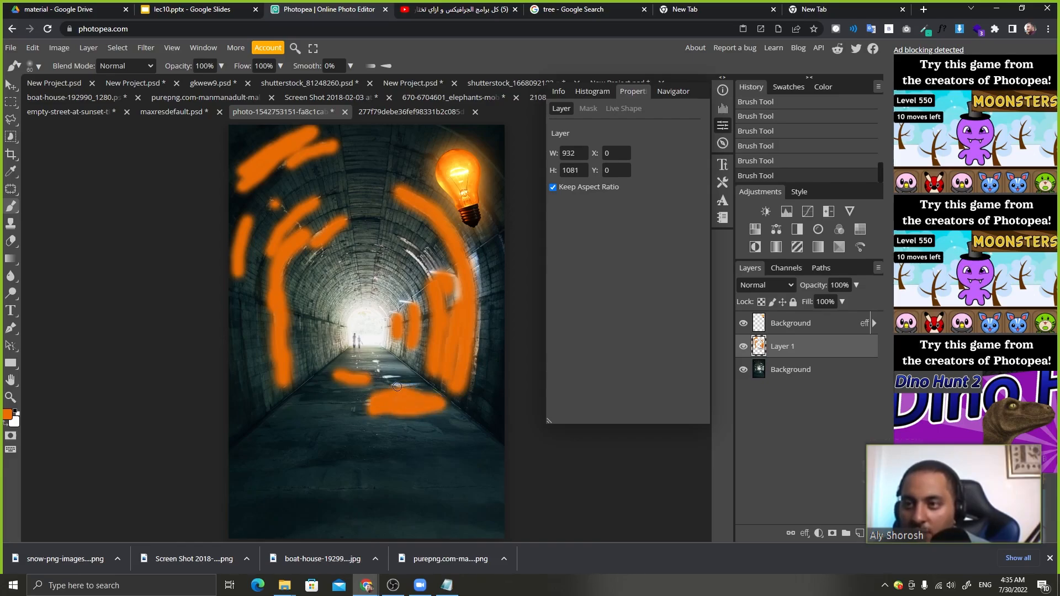
{"action": "left_click", "coordinate": [351, 357]}
Enlarge the brush and paint soft orange glows along the right, lower-right and bottom edges.
{"action": "key", "text": "]"}
{"action": "key", "text": "]"}
{"action": "key", "text": "]"}
{"action": "key", "text": "]"}
{"action": "key", "text": "]"}
{"action": "key", "text": "]"}
{"action": "key", "text": "]"}
{"action": "key", "text": "]"}
{"action": "key", "text": "]"}
{"action": "key", "text": "]"}
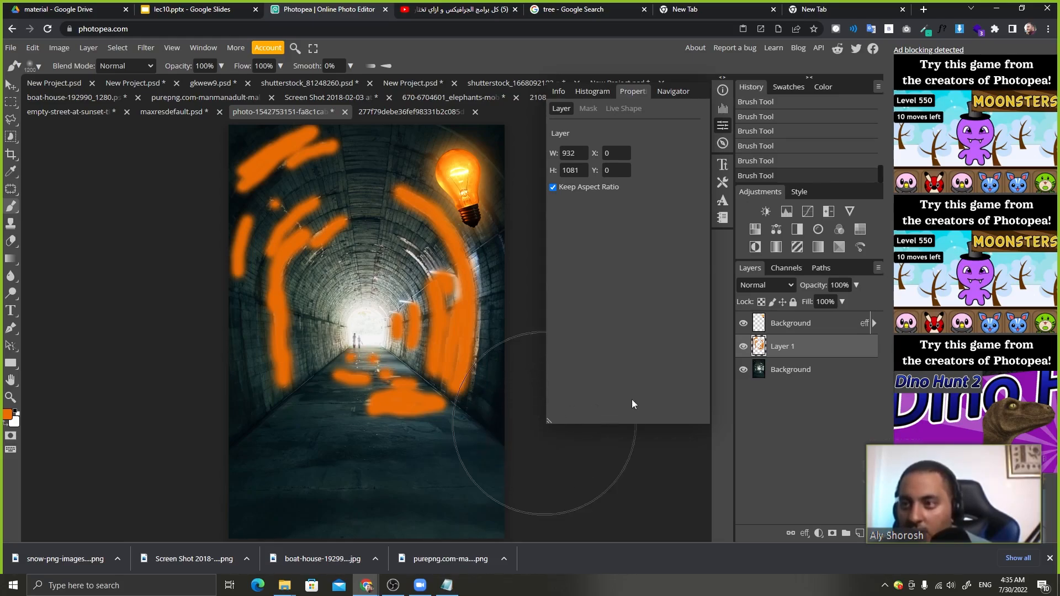
{"action": "left_click", "coordinate": [608, 446]}
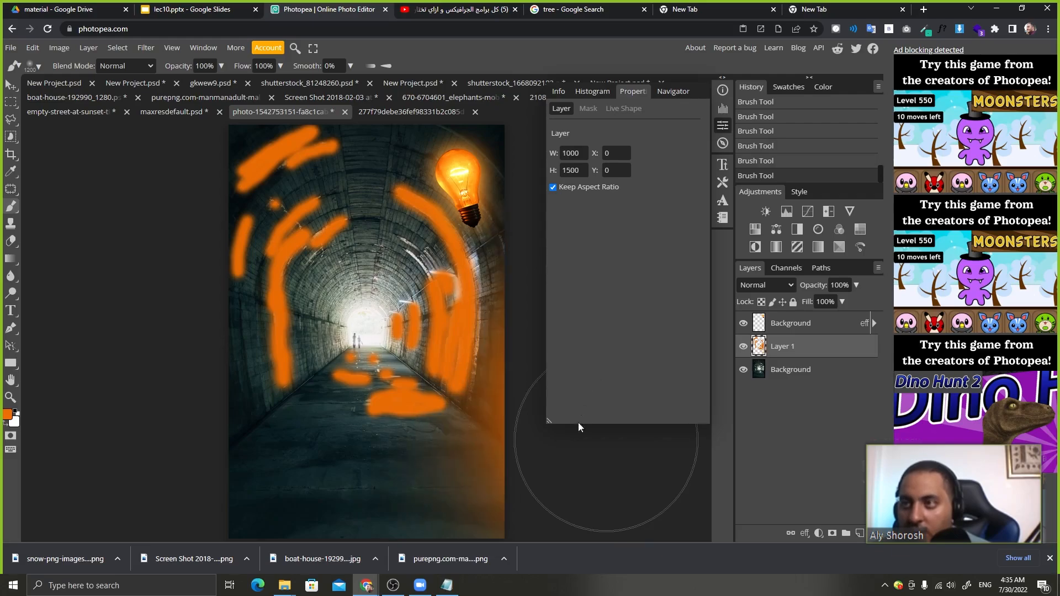
{"action": "left_click", "coordinate": [135, 339]}
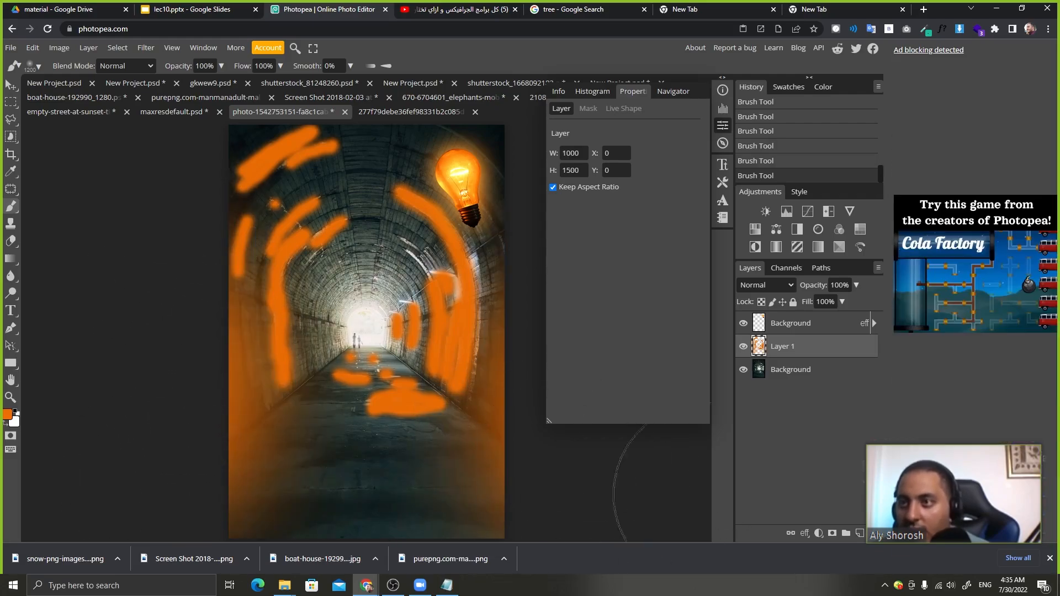
{"action": "key", "text": "ctrl+z"}
{"action": "key", "text": "ctrl+z"}
{"action": "right_click", "coordinate": [643, 97]}
{"action": "left_click", "coordinate": [660, 103]}
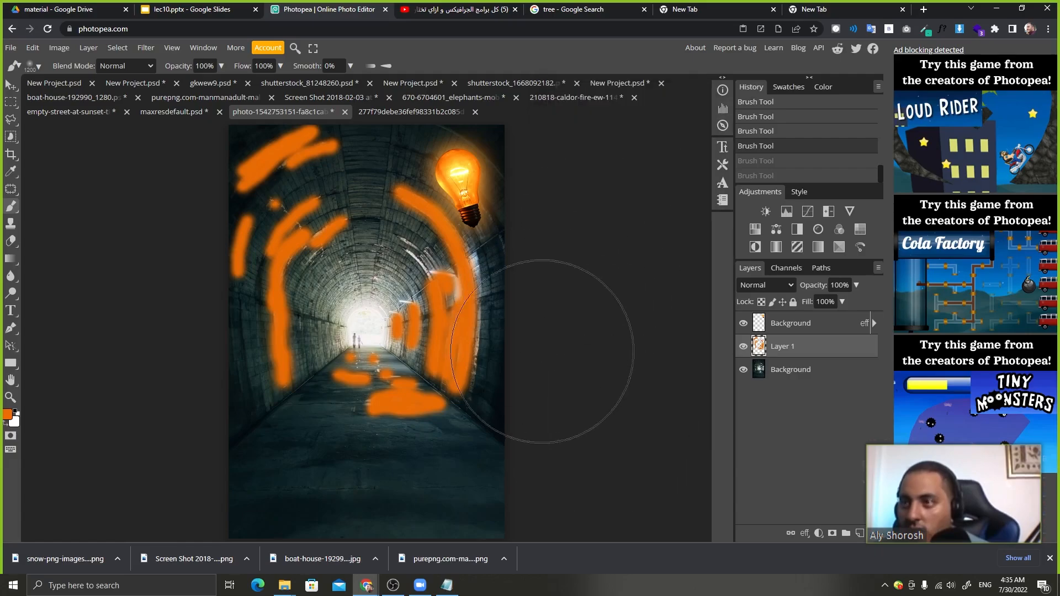
{"action": "left_click", "coordinate": [574, 403]}
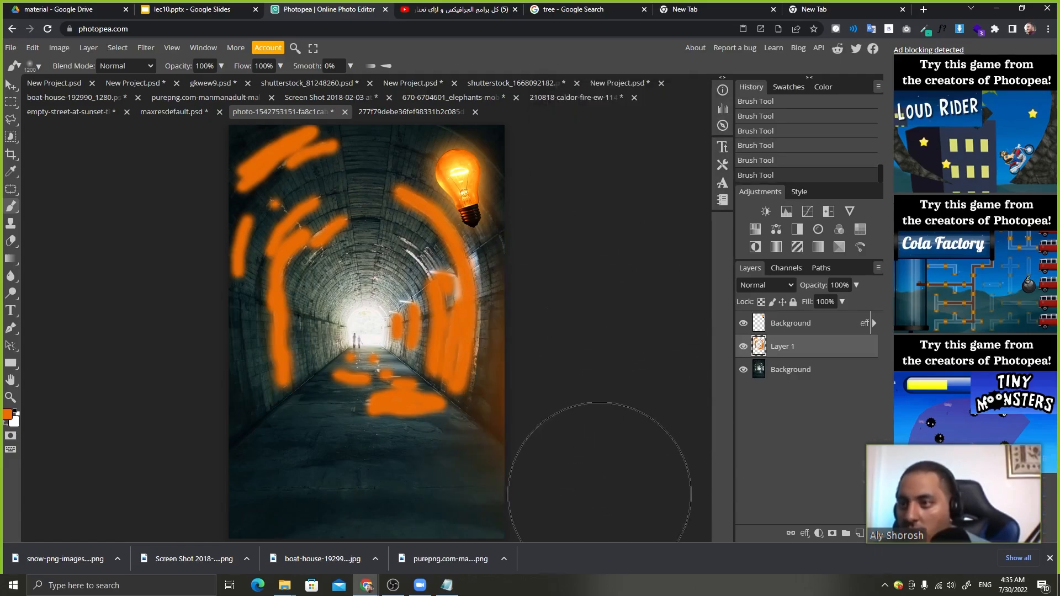
{"action": "left_click_drag", "start_coordinate": [600, 354], "coordinate": [589, 237]}
{"action": "left_click", "coordinate": [587, 450]}
{"action": "left_click_drag", "start_coordinate": [512, 463], "coordinate": [546, 375]}
{"action": "left_click", "coordinate": [425, 419]}
{"action": "mouse_move", "coordinate": [534, 312]}
{"action": "left_mouse_down"}
{"action": "mouse_move", "coordinate": [544, 454]}
{"action": "mouse_move", "coordinate": [489, 485]}
{"action": "left_mouse_up"}
{"action": "left_click_drag", "start_coordinate": [521, 408], "coordinate": [520, 440]}
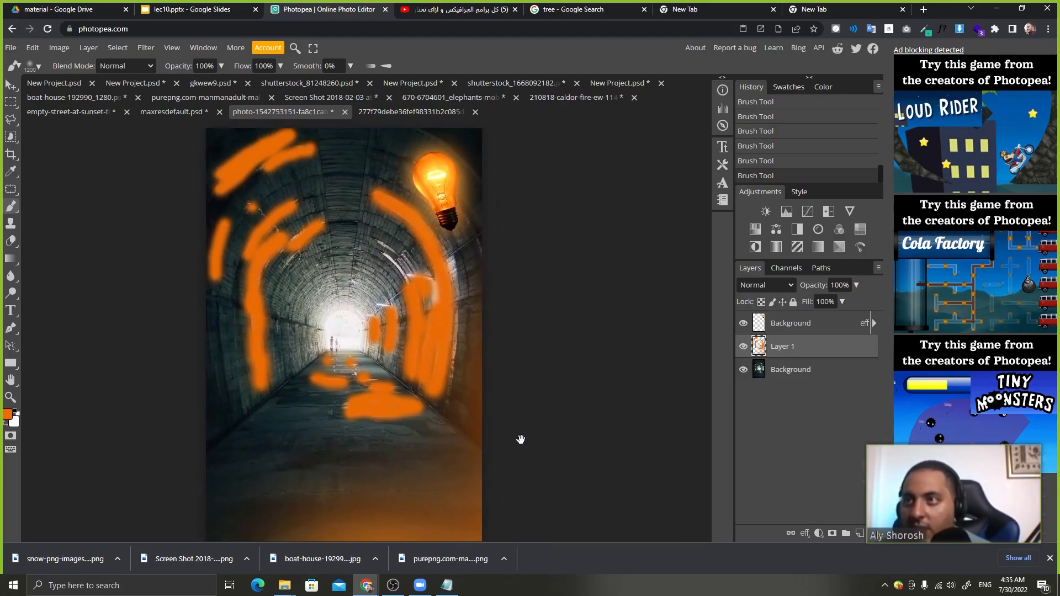
{"action": "left_click", "coordinate": [791, 285]}
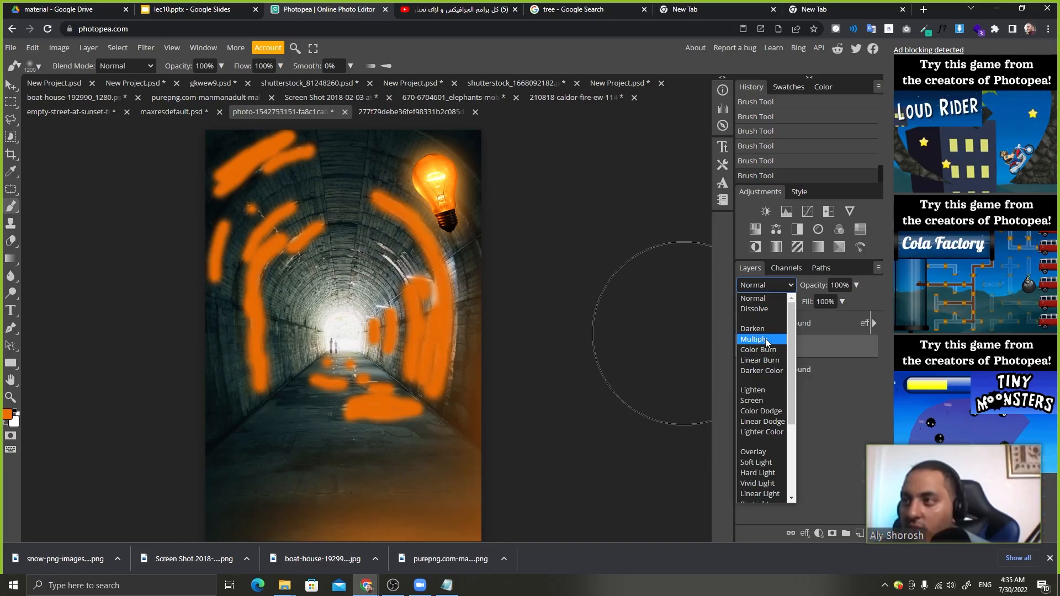
Try Multiply and Lighten on the orange strokes layer, then settle on Overlay.
{"action": "left_click", "coordinate": [766, 340]}
{"action": "left_click", "coordinate": [776, 284]}
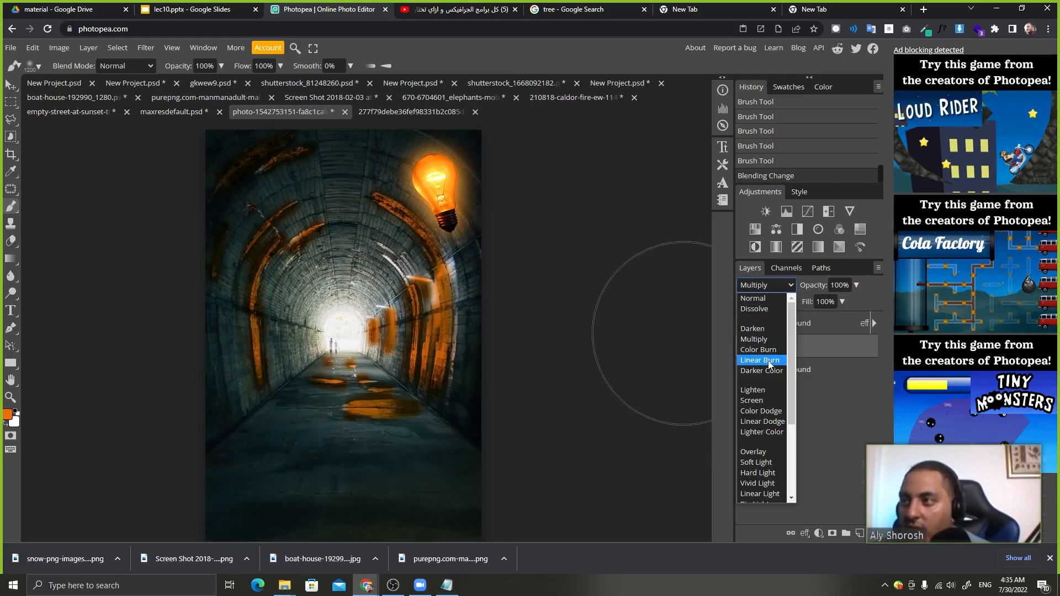
{"action": "left_click", "coordinate": [763, 393]}
{"action": "left_click", "coordinate": [777, 292]}
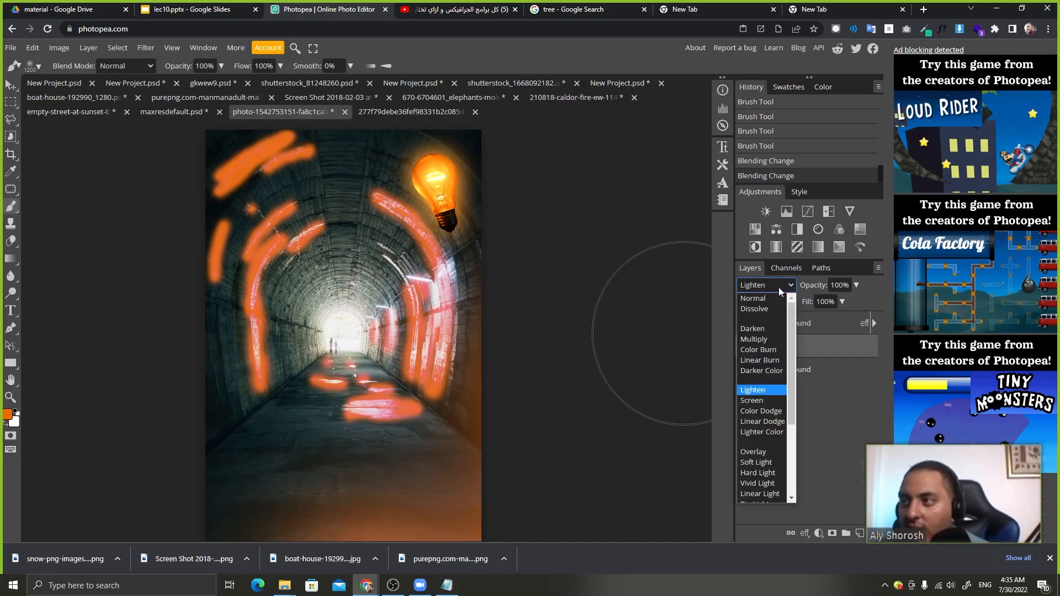
{"action": "left_click", "coordinate": [764, 461]}
Paint extra warm strokes on the walls and ceiling, then lower Layer 1's opacity to about 33%.
{"action": "key", "text": "space"}
{"action": "left_click_drag", "start_coordinate": [578, 320], "coordinate": [575, 287]}
{"action": "left_click_drag", "start_coordinate": [817, 286], "coordinate": [791, 298]}
{"action": "key", "text": "space"}
{"action": "left_click_drag", "start_coordinate": [540, 260], "coordinate": [544, 330]}
{"action": "left_click", "coordinate": [586, 341]}
{"action": "left_click", "coordinate": [583, 345]}
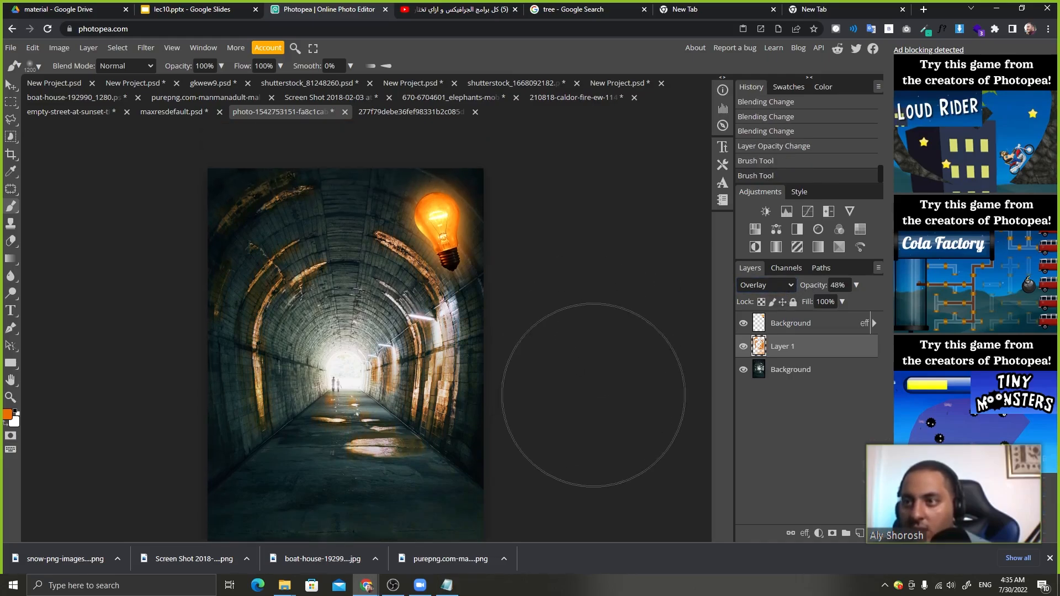
{"action": "left_click", "coordinate": [86, 370]}
{"action": "left_click", "coordinate": [112, 434]}
{"action": "left_click", "coordinate": [101, 316]}
{"action": "left_click", "coordinate": [309, 145]}
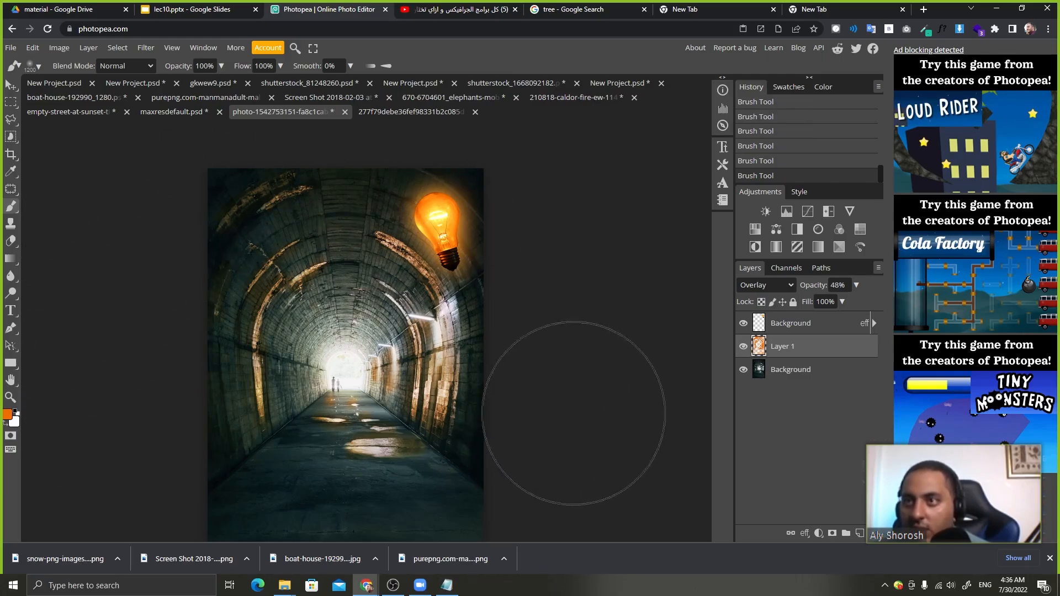
{"action": "key", "text": "ctrl+minus"}
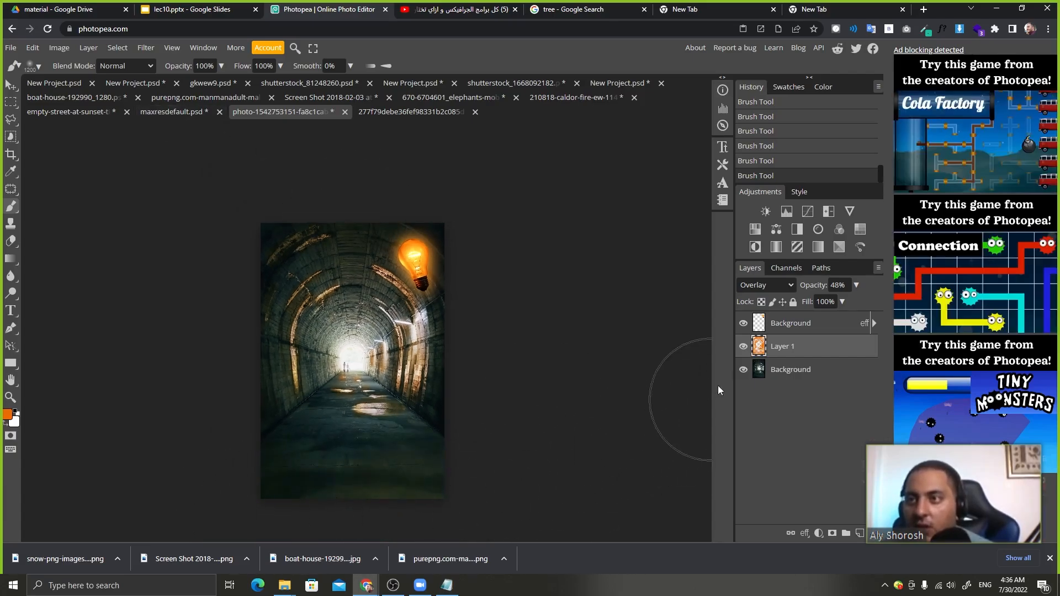
{"action": "left_click_drag", "start_coordinate": [817, 285], "coordinate": [812, 286]}
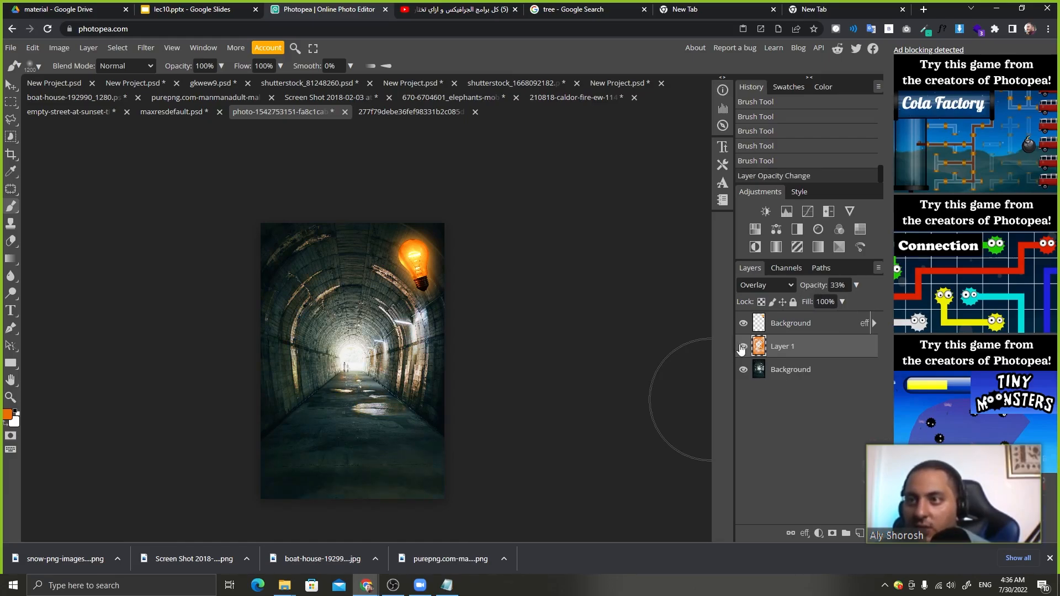
Copy the thinking man image's URL from the slide speaker notes and return to Photopea.
{"action": "left_click", "coordinate": [184, 7]}
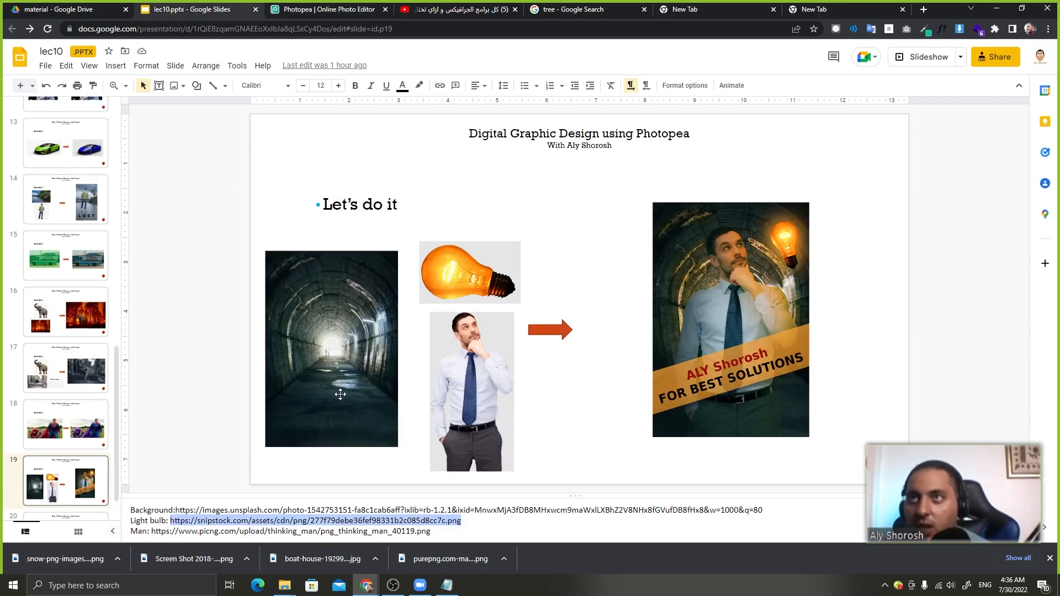
{"action": "left_click_drag", "start_coordinate": [433, 530], "coordinate": [165, 531]}
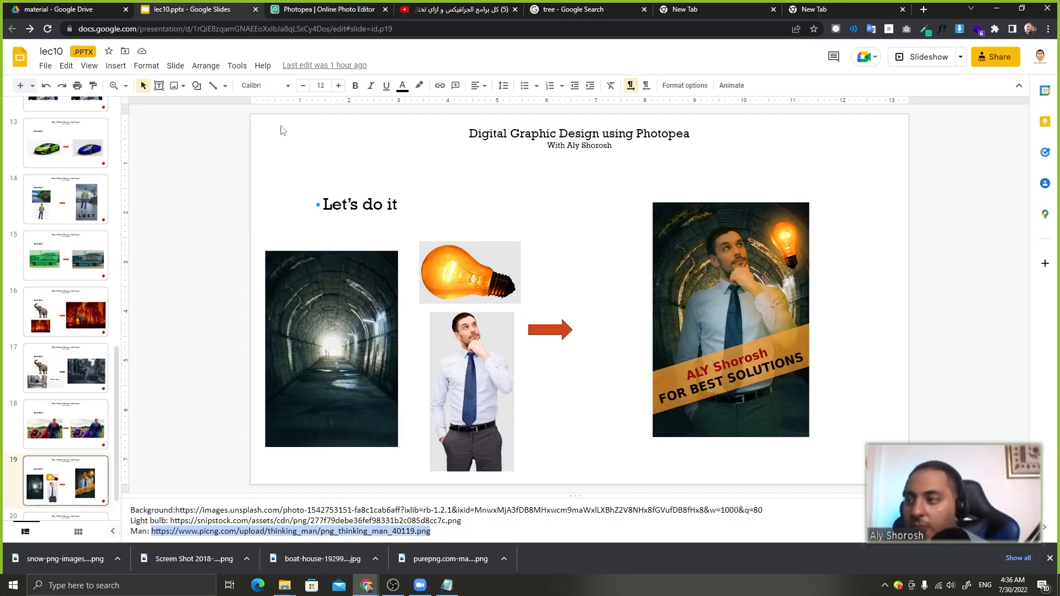
{"action": "left_click", "coordinate": [297, 7]}
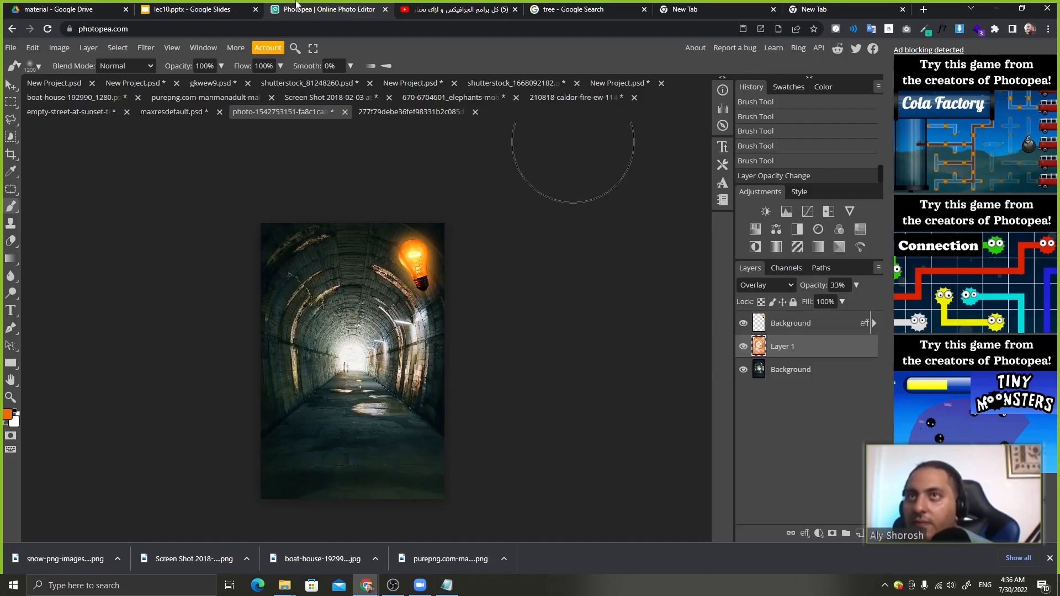
{"action": "left_click", "coordinate": [7, 50]}
Open the thinking man image from the pasted web link.
{"action": "mouse_move", "coordinate": [77, 115]}
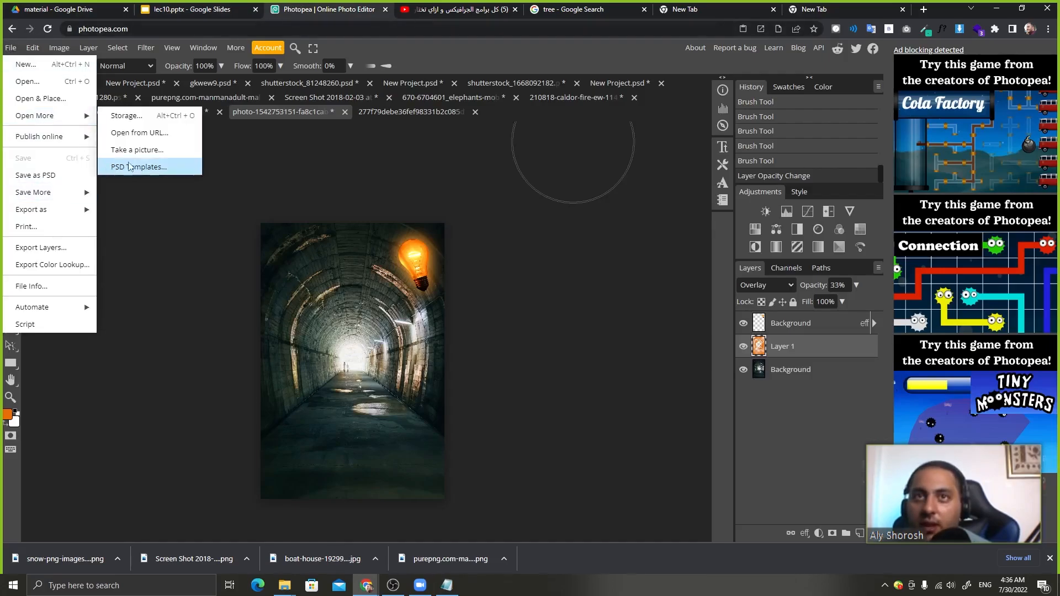
{"action": "left_click", "coordinate": [151, 133]}
{"action": "key", "text": "ctrl+v"}
{"action": "left_click", "coordinate": [236, 190]}
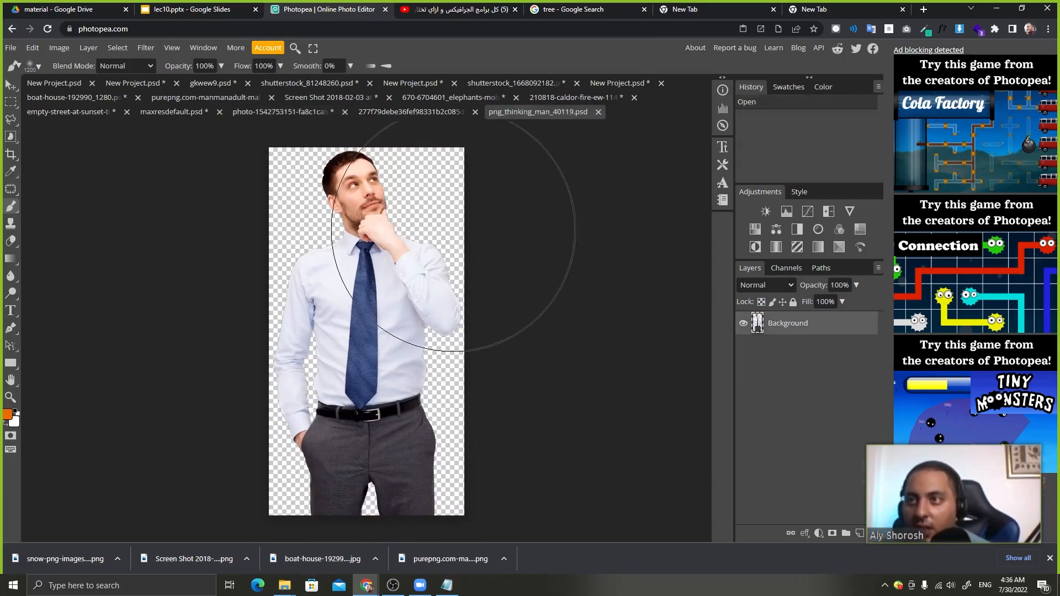
Move the man into the tunnel, scale him to about 163% then 85%, and add an empty Layer 2.
{"action": "key", "text": "v"}
{"action": "mouse_move", "coordinate": [395, 238]}
{"action": "left_mouse_down"}
{"action": "mouse_move", "coordinate": [373, 115]}
{"action": "mouse_move", "coordinate": [309, 113]}
{"action": "mouse_move", "coordinate": [381, 183]}
{"action": "mouse_move", "coordinate": [388, 288]}
{"action": "left_mouse_up"}
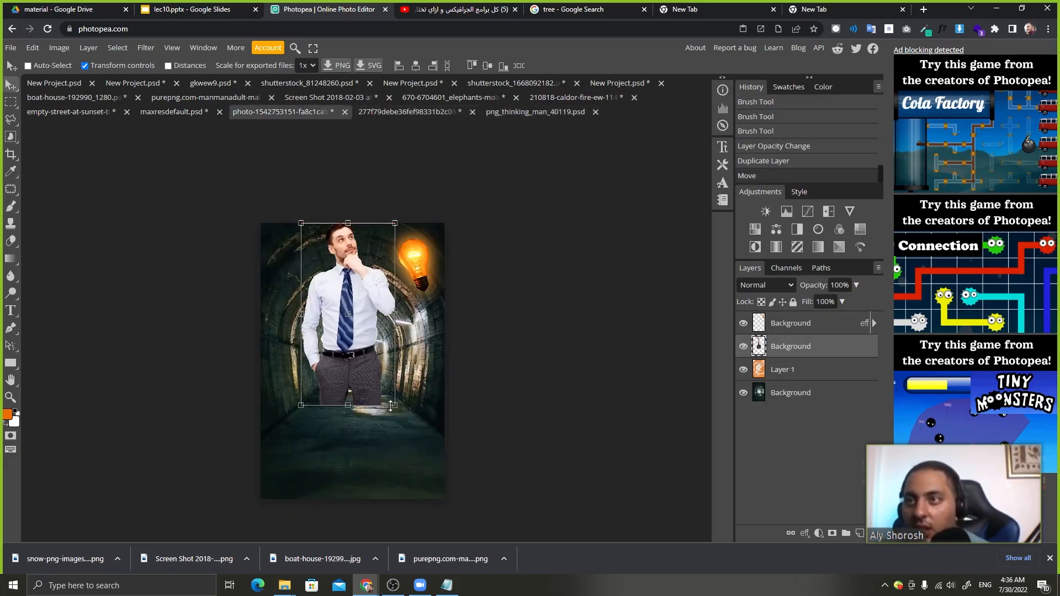
{"action": "left_click_drag", "start_coordinate": [395, 404], "coordinate": [421, 454]}
{"action": "left_click_drag", "start_coordinate": [393, 349], "coordinate": [393, 429]}
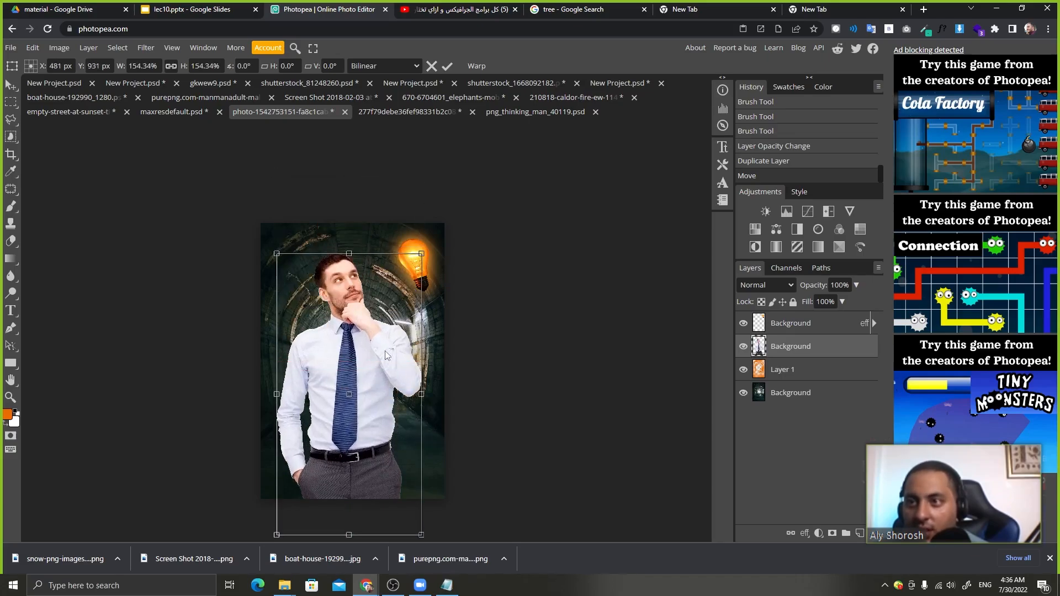
{"action": "left_click_drag", "start_coordinate": [422, 254], "coordinate": [429, 239]}
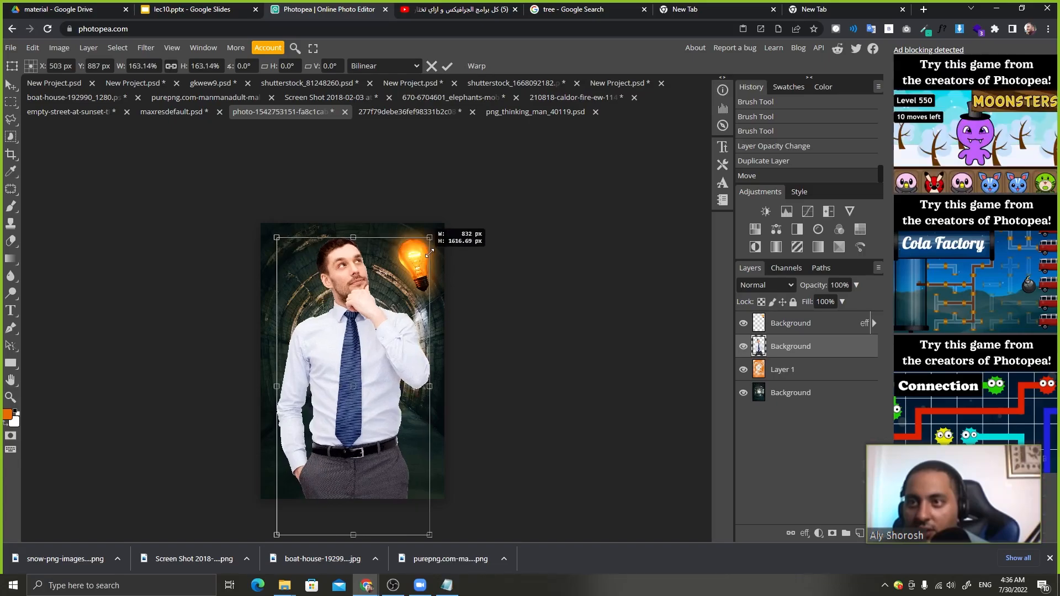
{"action": "left_click_drag", "start_coordinate": [387, 317], "coordinate": [389, 319]}
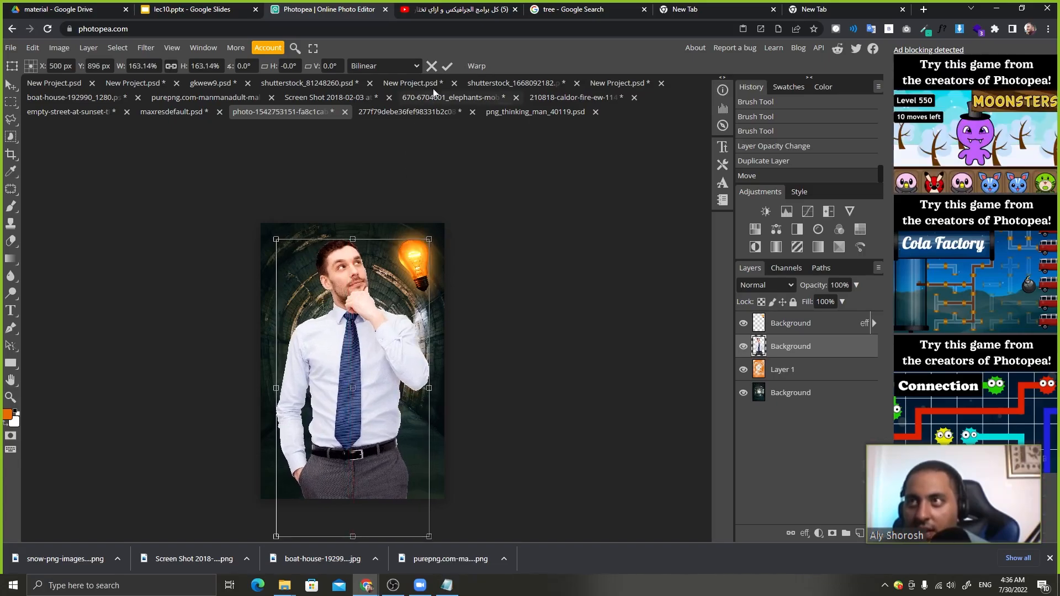
{"action": "key", "text": "Return"}
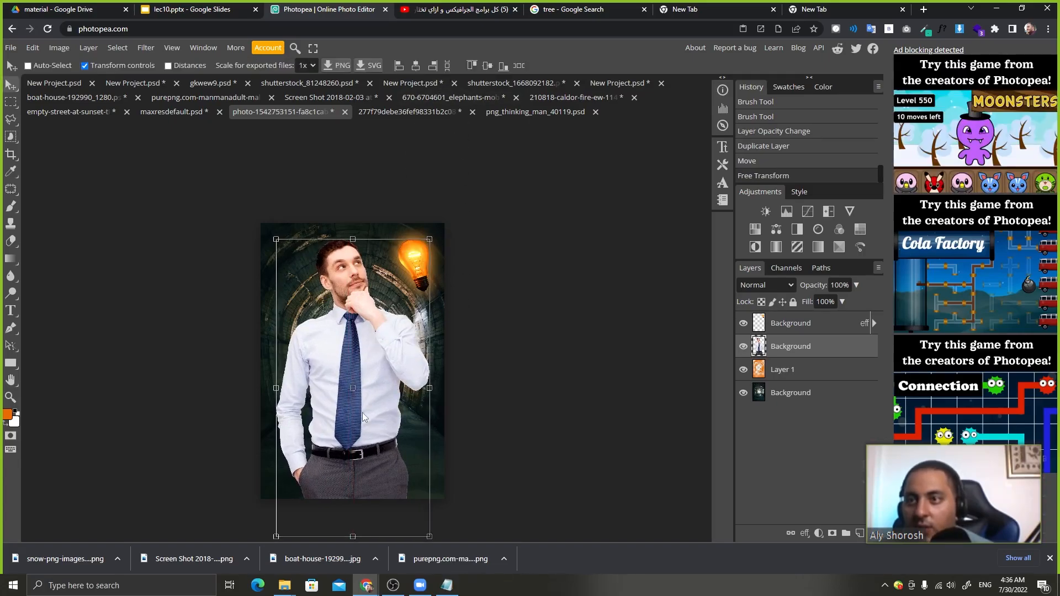
{"action": "left_click", "coordinate": [254, 4]}
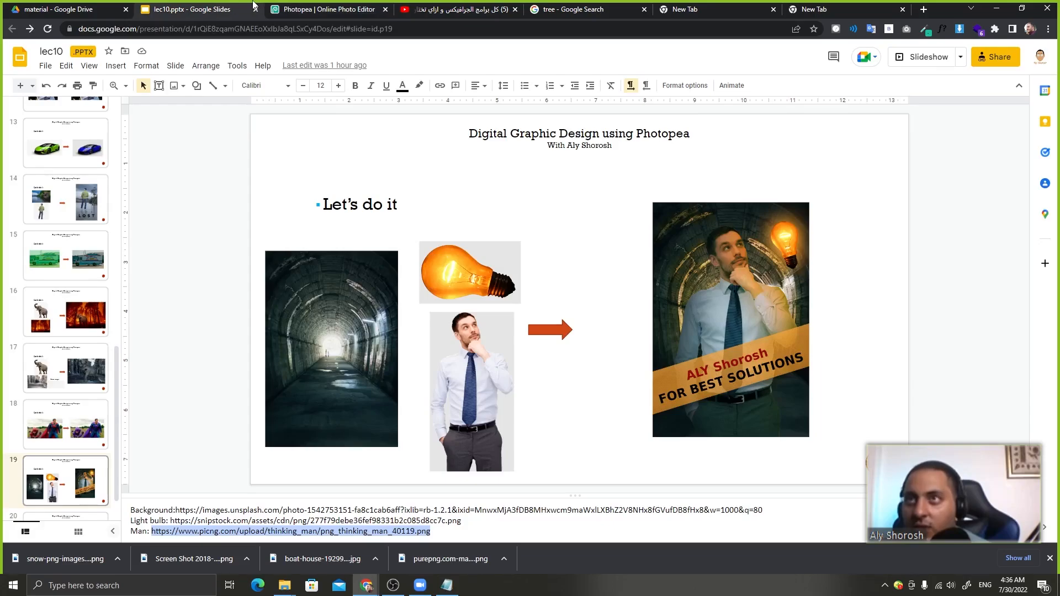
{"action": "left_click", "coordinate": [292, 6]}
{"action": "left_click_drag", "start_coordinate": [428, 239], "coordinate": [418, 262]}
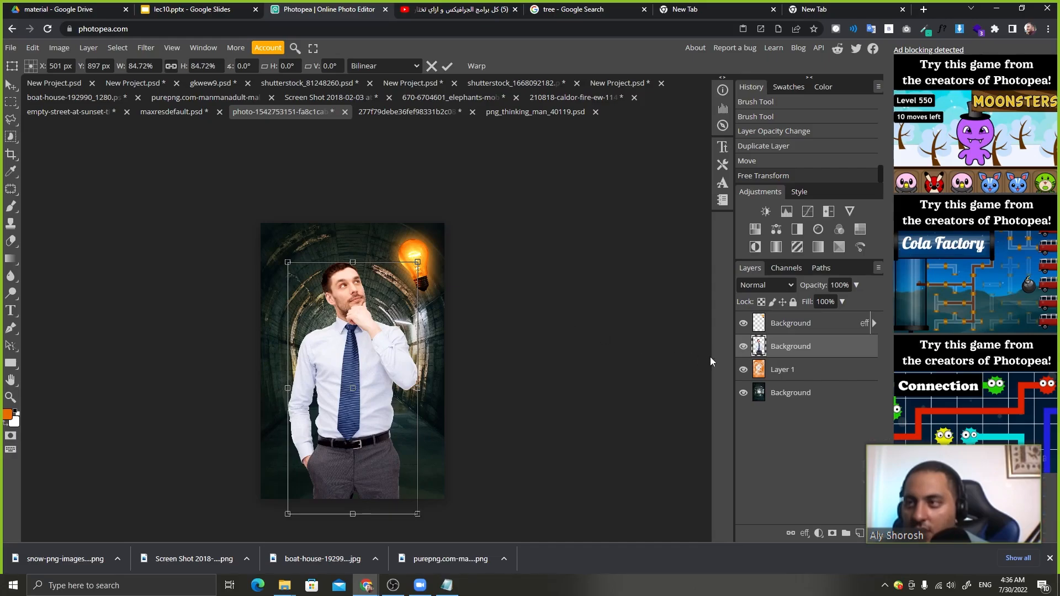
{"action": "left_click", "coordinate": [859, 533]}
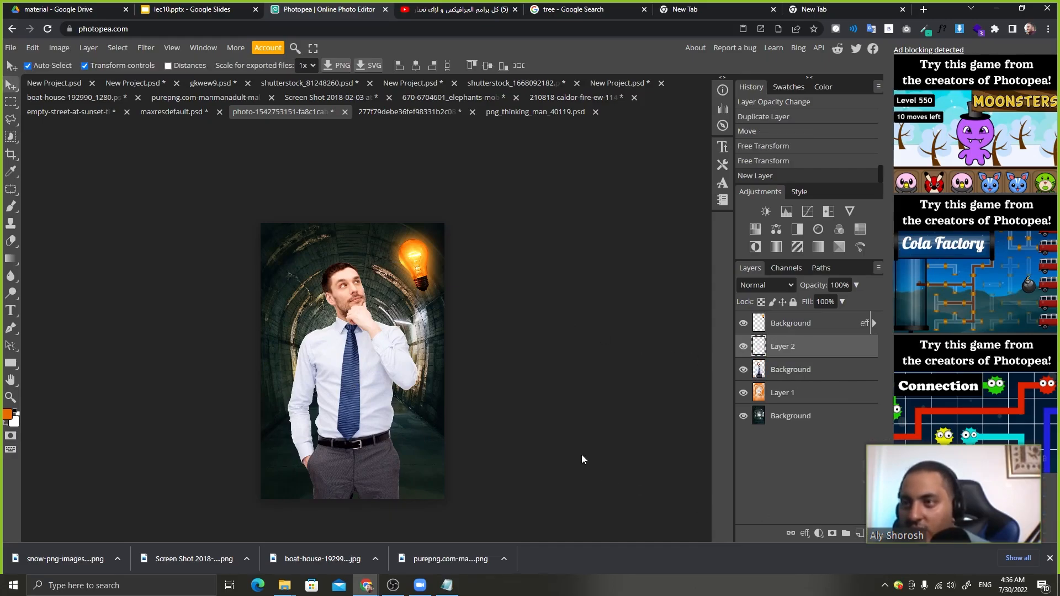
Paint dark shading strokes down the left side and across the lower left and right.
{"action": "key", "text": "ctrl+plus"}
{"action": "left_click_drag", "start_coordinate": [465, 442], "coordinate": [500, 371]}
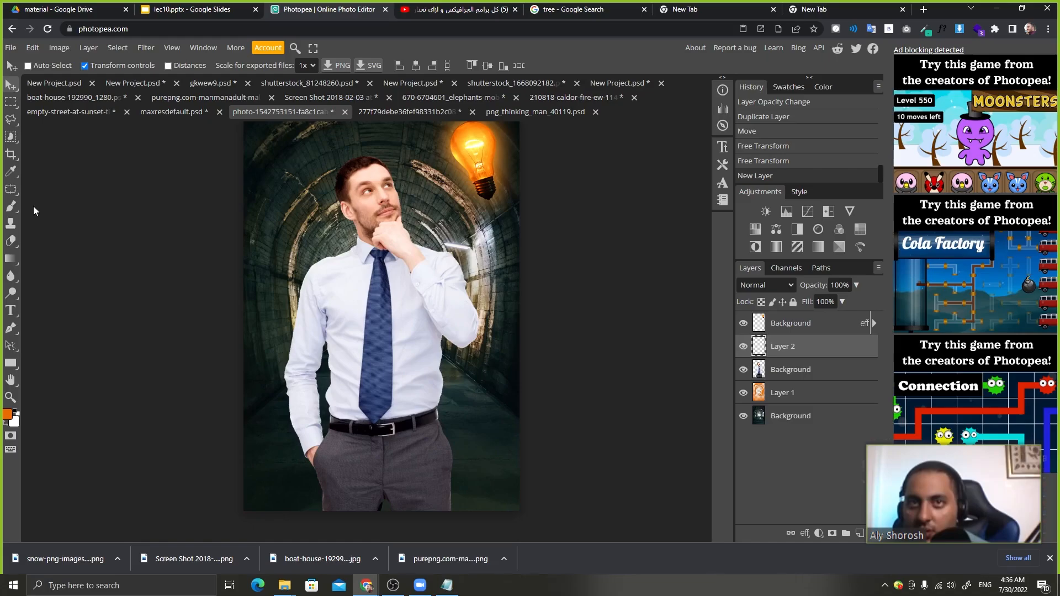
{"action": "left_click", "coordinate": [10, 207]}
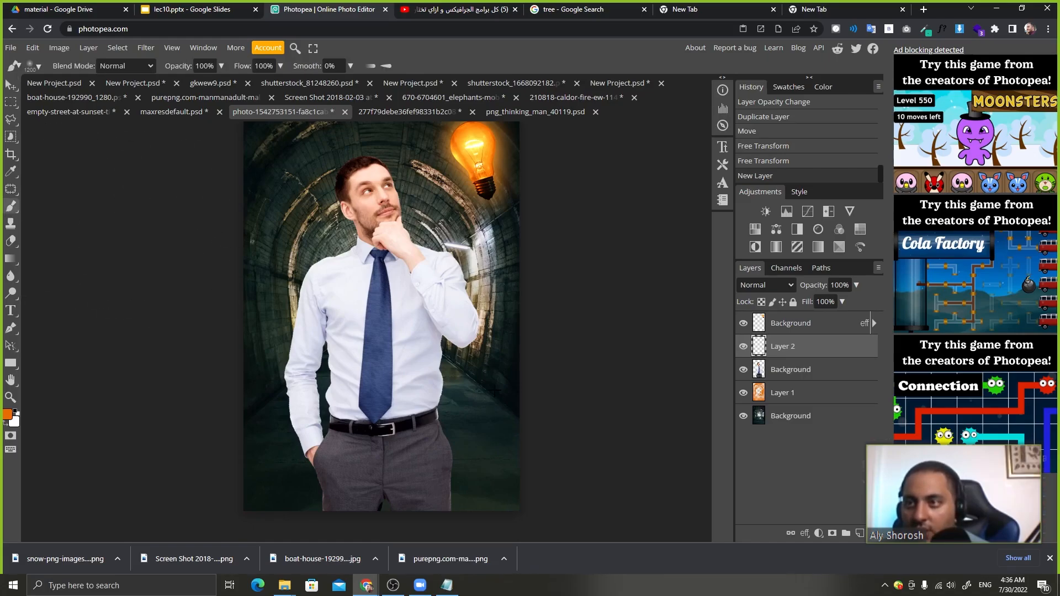
{"action": "mouse_move", "coordinate": [177, 166]}
{"action": "left_mouse_down"}
{"action": "mouse_move", "coordinate": [194, 462]}
{"action": "mouse_move", "coordinate": [174, 365]}
{"action": "left_mouse_up"}
{"action": "left_click", "coordinate": [191, 458]}
{"action": "left_click_drag", "start_coordinate": [236, 430], "coordinate": [232, 444]}
{"action": "left_click", "coordinate": [525, 383]}
{"action": "mouse_move", "coordinate": [519, 368]}
{"action": "left_mouse_down"}
{"action": "mouse_move", "coordinate": [546, 308]}
{"action": "mouse_move", "coordinate": [517, 469]}
{"action": "left_mouse_up"}
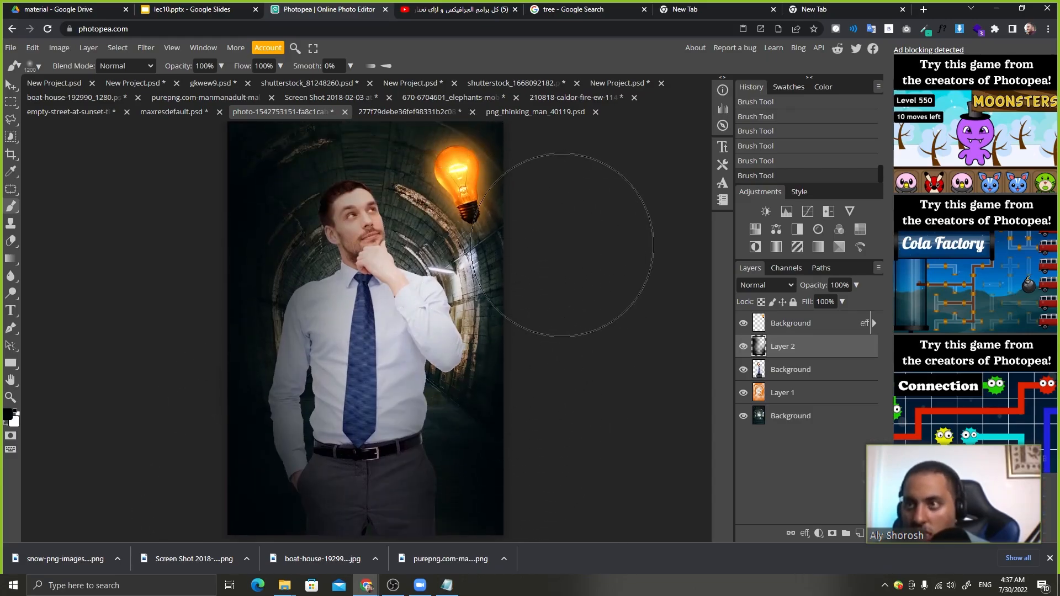
{"action": "mouse_move", "coordinate": [512, 335]}
{"action": "left_mouse_down"}
{"action": "mouse_move", "coordinate": [544, 426]}
{"action": "mouse_move", "coordinate": [574, 347]}
{"action": "mouse_move", "coordinate": [603, 355]}
{"action": "mouse_move", "coordinate": [601, 313]}
{"action": "left_mouse_up"}
Clip the dark strokes to the man at 62% opacity, then add an empty Layer 3.
{"action": "left_click", "coordinate": [808, 349], "text": "alt"}
{"action": "key", "text": "ctrl+z"}
{"action": "key", "text": "ctrl+z"}
{"action": "left_click_drag", "start_coordinate": [813, 284], "coordinate": [796, 284]}
{"action": "left_click", "coordinate": [743, 346]}
{"action": "left_click", "coordinate": [743, 347]}
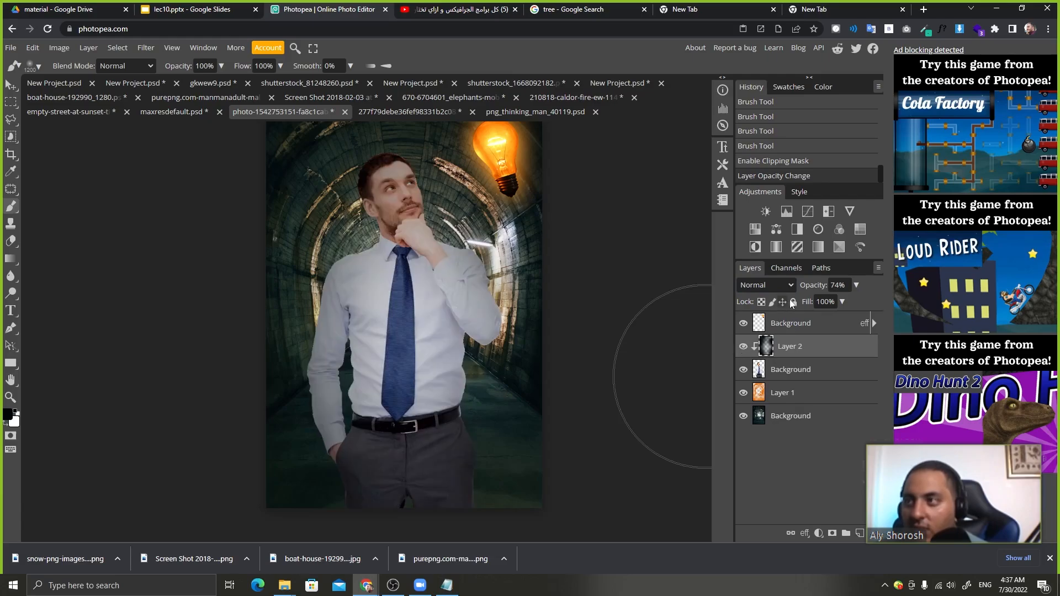
{"action": "left_click_drag", "start_coordinate": [810, 285], "coordinate": [803, 287]}
{"action": "left_click", "coordinate": [742, 347]}
{"action": "left_click", "coordinate": [743, 347]}
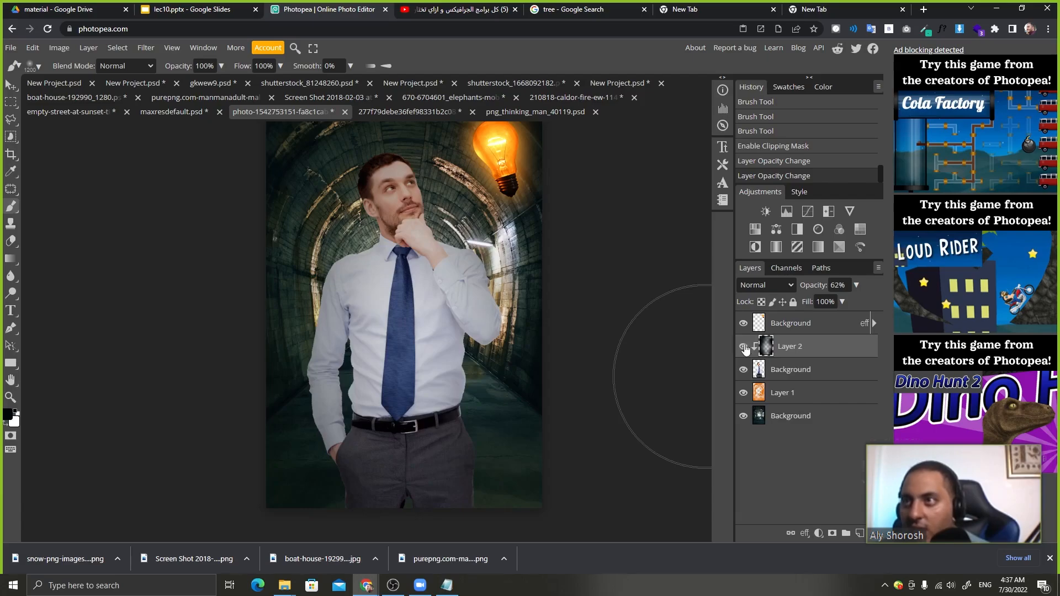
{"action": "left_click", "coordinate": [859, 533]}
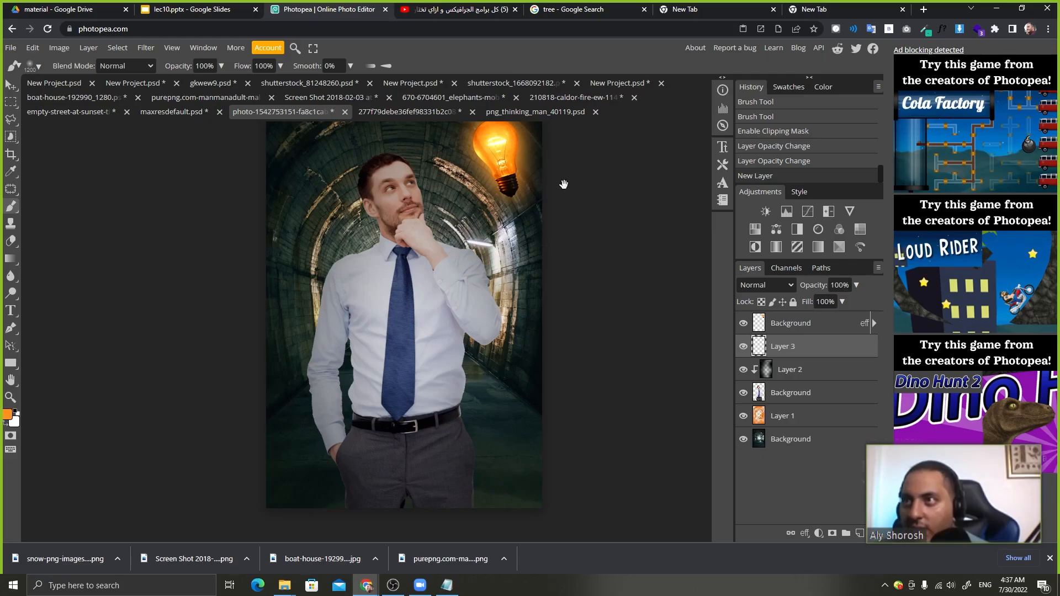
Paint orange strokes near the bulb and along the right and lower-right edges.
{"action": "scroll", "coordinate": [559, 173], "scroll_direction": "up", "scroll_amount": 2}
{"action": "left_click_drag", "start_coordinate": [545, 177], "coordinate": [512, 191]}
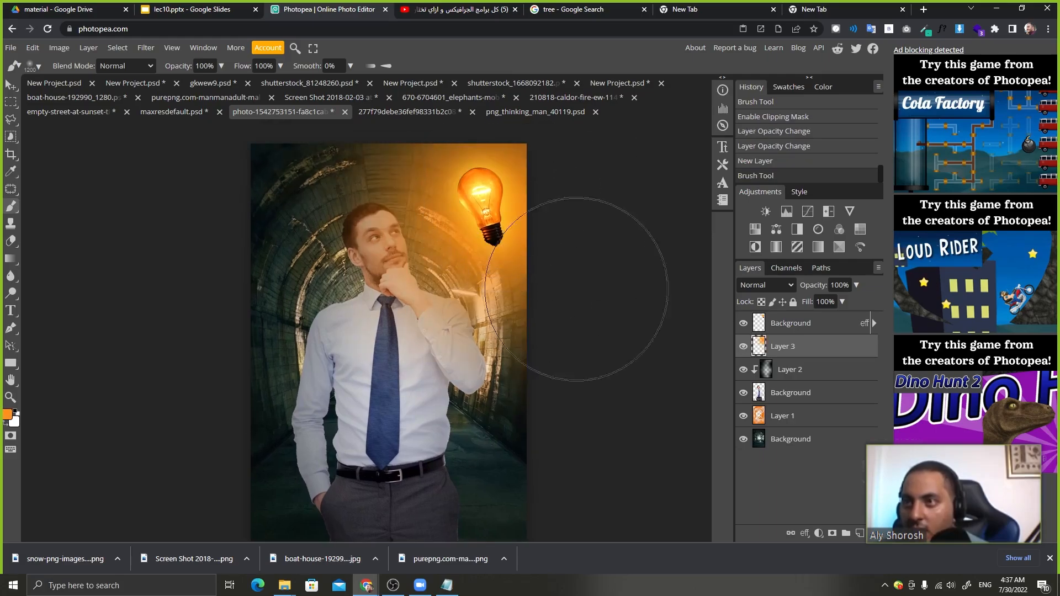
{"action": "mouse_move", "coordinate": [579, 403]}
{"action": "left_mouse_down"}
{"action": "mouse_move", "coordinate": [603, 461]}
{"action": "mouse_move", "coordinate": [594, 325]}
{"action": "left_mouse_up"}
{"action": "left_click_drag", "start_coordinate": [585, 381], "coordinate": [619, 407]}
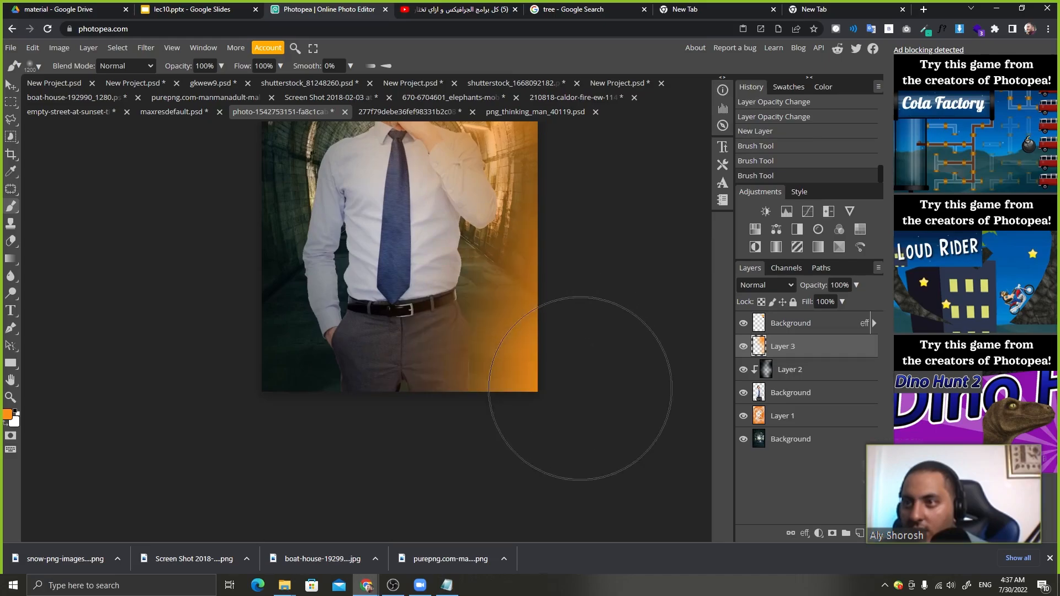
{"action": "scroll", "coordinate": [582, 388], "scroll_direction": "up", "scroll_amount": 2}
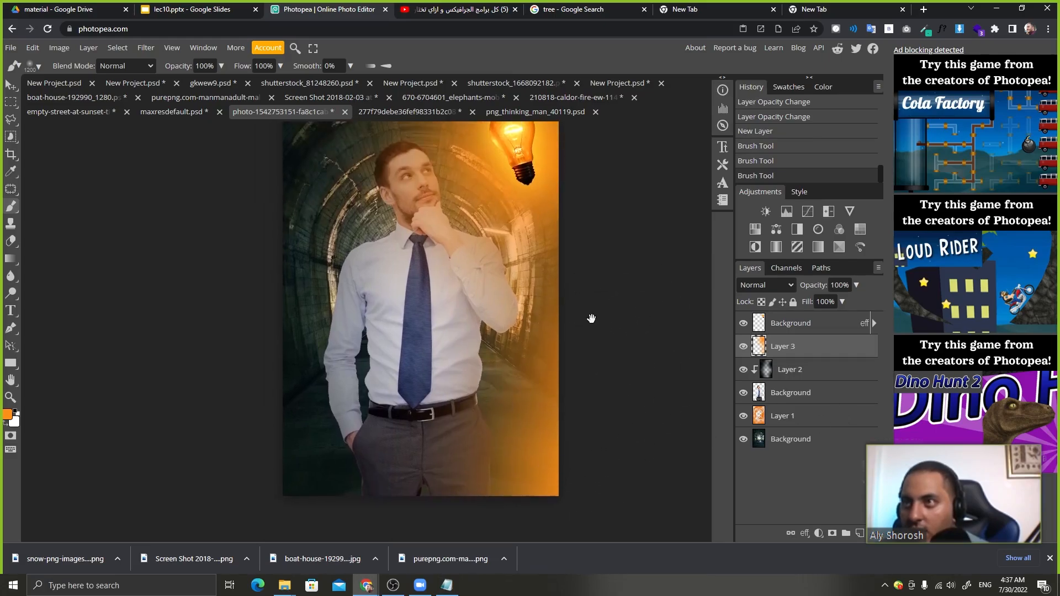
{"action": "scroll", "coordinate": [591, 315], "scroll_direction": "up", "scroll_amount": 1}
Clip the orange strokes to the man, blend them in Overlay, and compare with the reference.
{"action": "left_click", "coordinate": [808, 356], "text": "alt"}
{"action": "left_click", "coordinate": [766, 286]}
{"action": "left_click", "coordinate": [762, 341]}
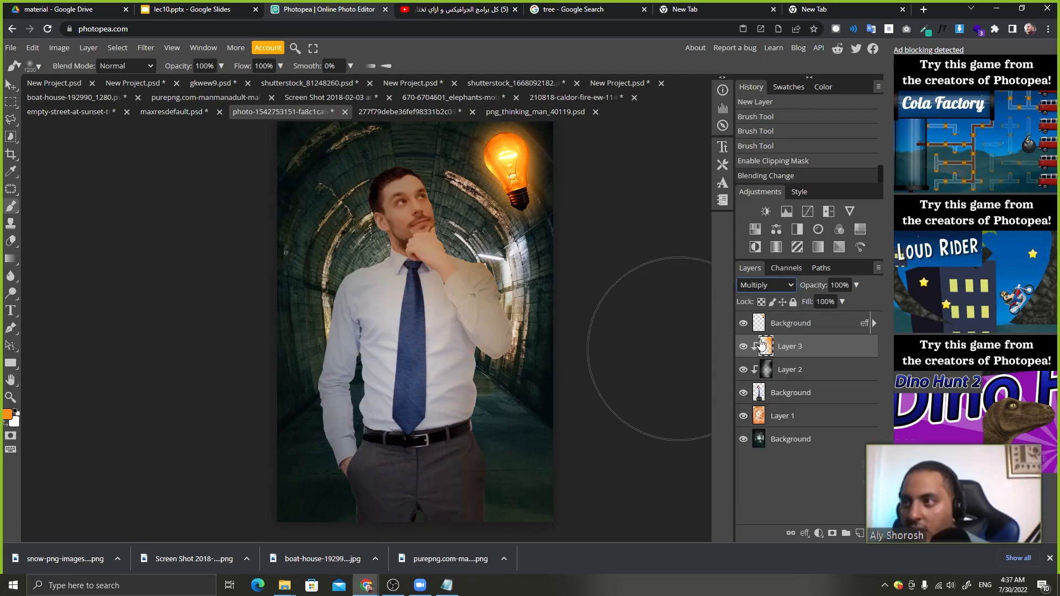
{"action": "left_click", "coordinate": [769, 285]}
{"action": "left_click", "coordinate": [771, 292]}
{"action": "left_click", "coordinate": [772, 292]}
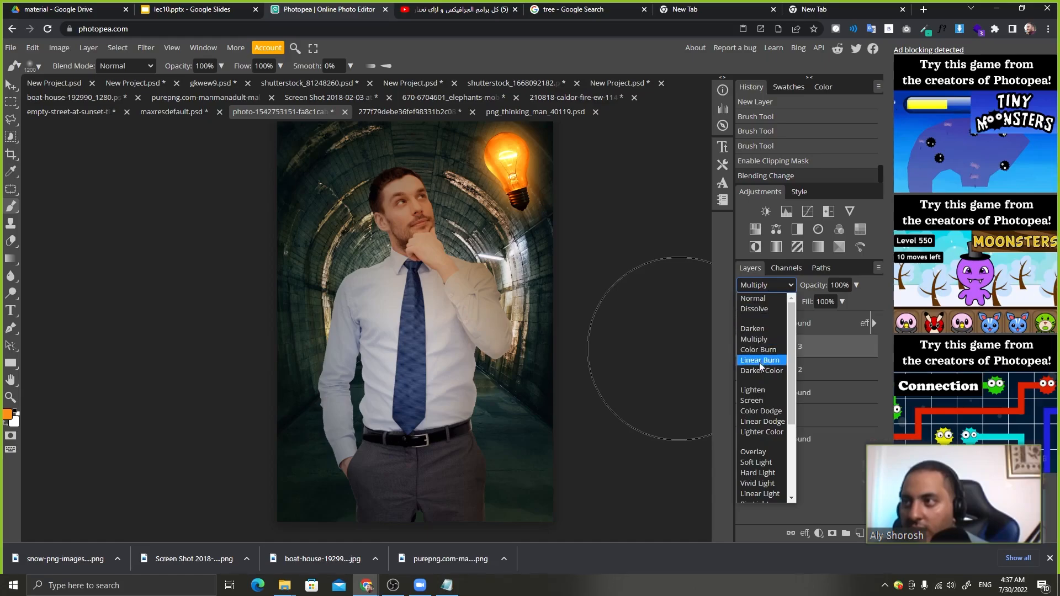
{"action": "left_click", "coordinate": [752, 447]}
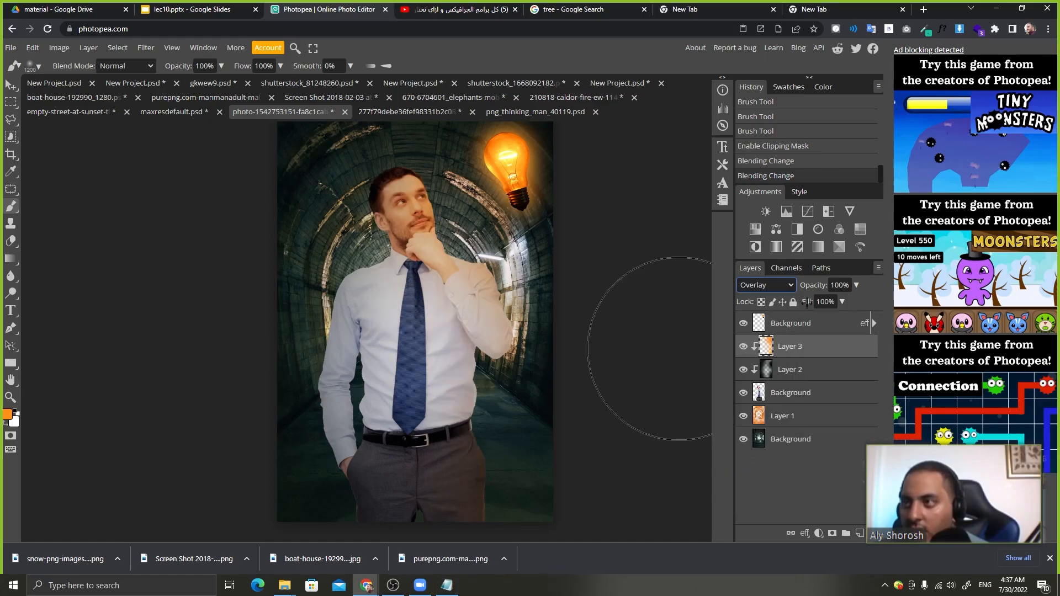
{"action": "left_click", "coordinate": [225, 7]}
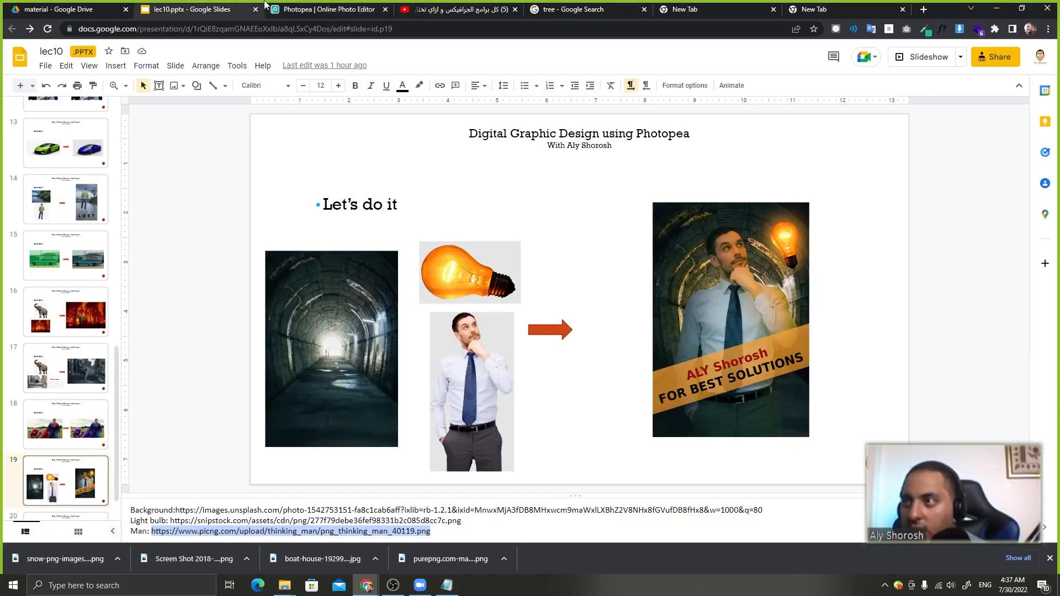
{"action": "left_click", "coordinate": [338, 6]}
{"action": "scroll", "coordinate": [528, 201], "scroll_direction": "up", "scroll_amount": 2}
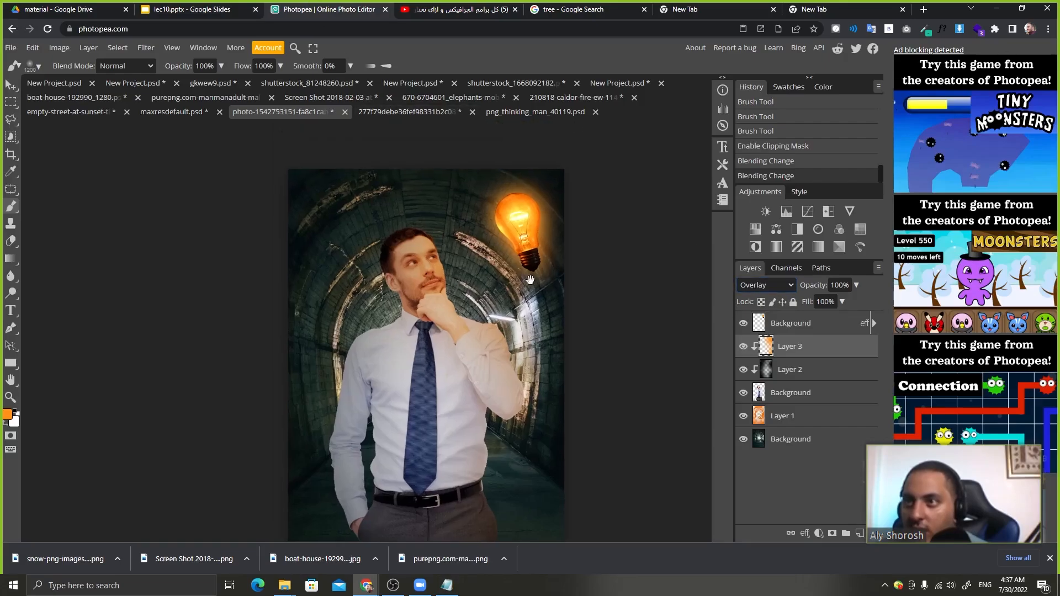
Undo the last two brush strokes and restore Layer 3 above Layer 2.
{"action": "key", "text": "ctrl+z"}
{"action": "left_click_drag", "start_coordinate": [800, 393], "coordinate": [801, 380]}
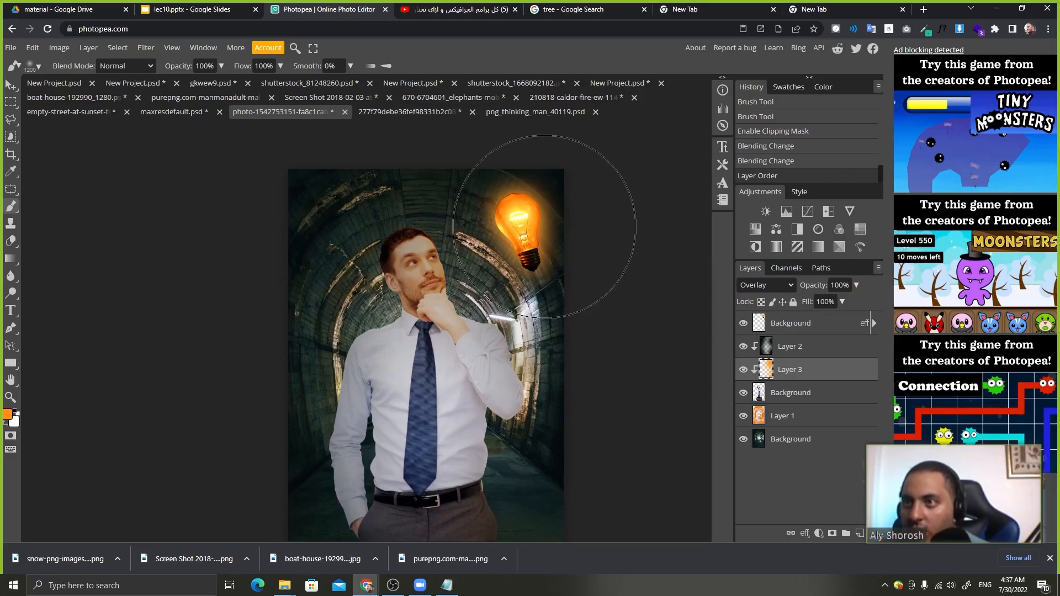
{"action": "key", "text": "ctrl+z"}
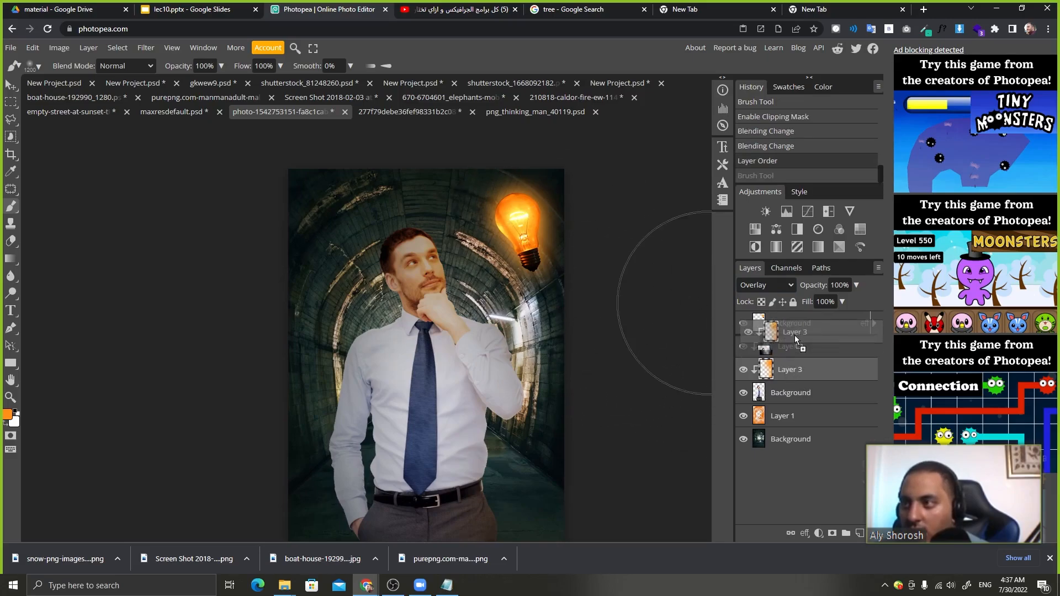
{"action": "left_click_drag", "start_coordinate": [791, 375], "coordinate": [797, 342]}
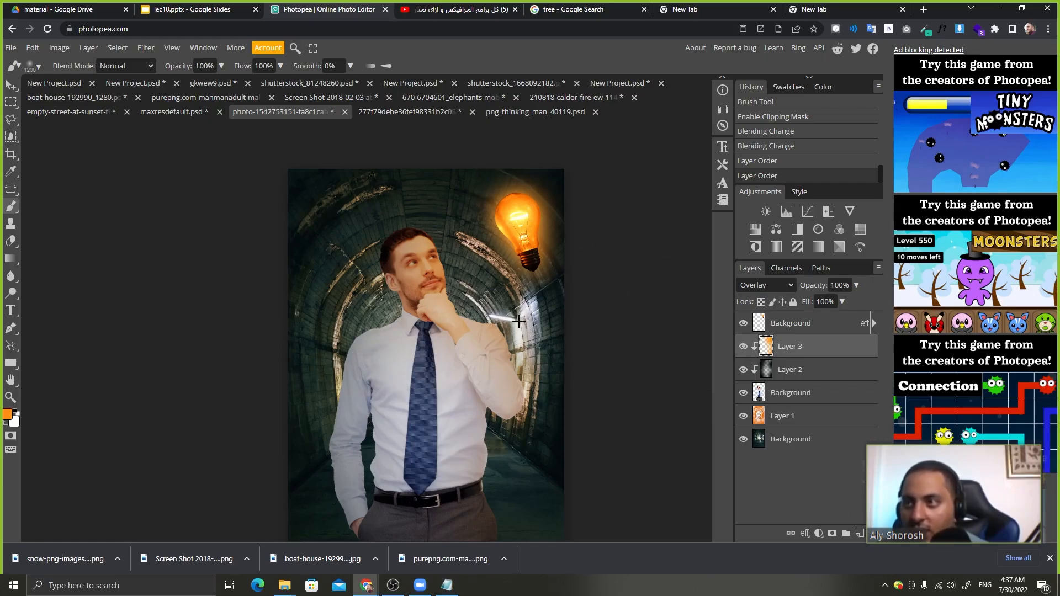
Darken the man's left arm and paint the bulb's orange glow over his right arm.
{"action": "left_click", "coordinate": [237, 177]}
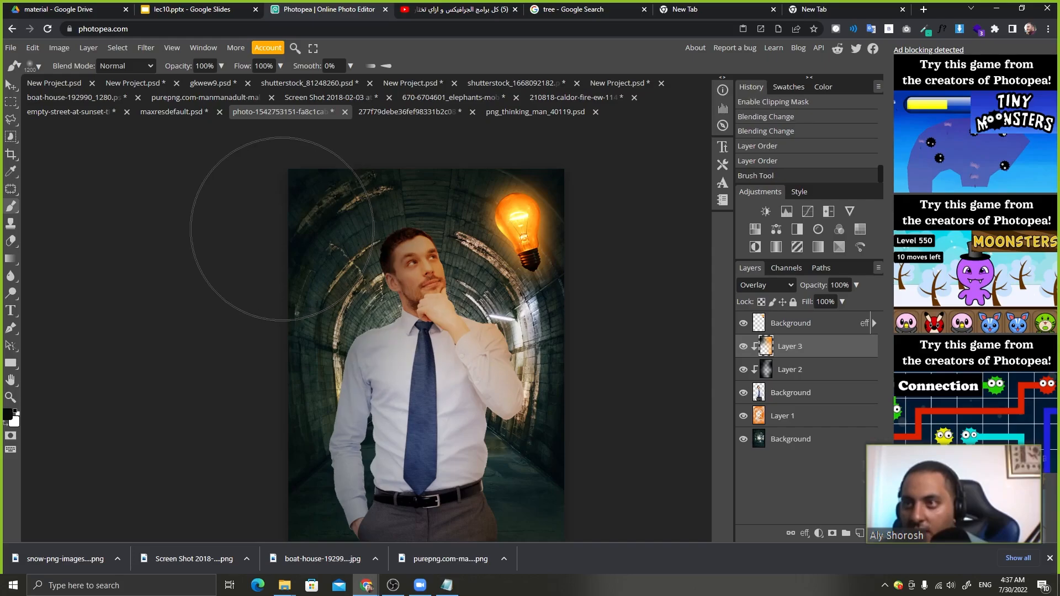
{"action": "left_click_drag", "start_coordinate": [242, 359], "coordinate": [215, 260]}
{"action": "left_click_drag", "start_coordinate": [226, 356], "coordinate": [194, 437]}
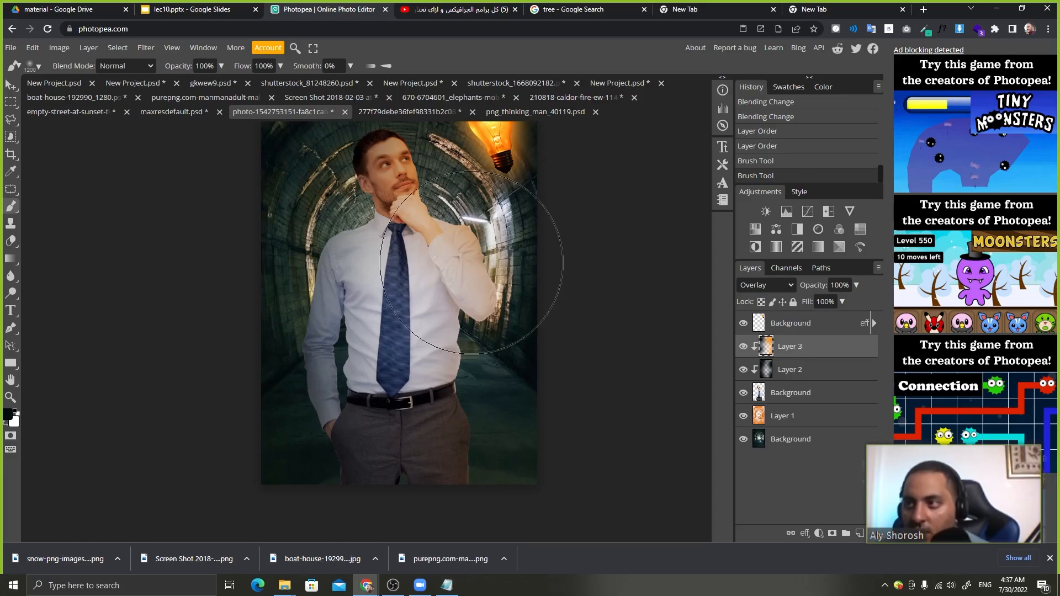
{"action": "left_click", "coordinate": [511, 143], "text": "alt"}
{"action": "left_click_drag", "start_coordinate": [532, 343], "coordinate": [532, 385]}
Zoom out and toggle the man and light bulb layers to compare the result.
{"action": "key", "text": "ctrl+minus"}
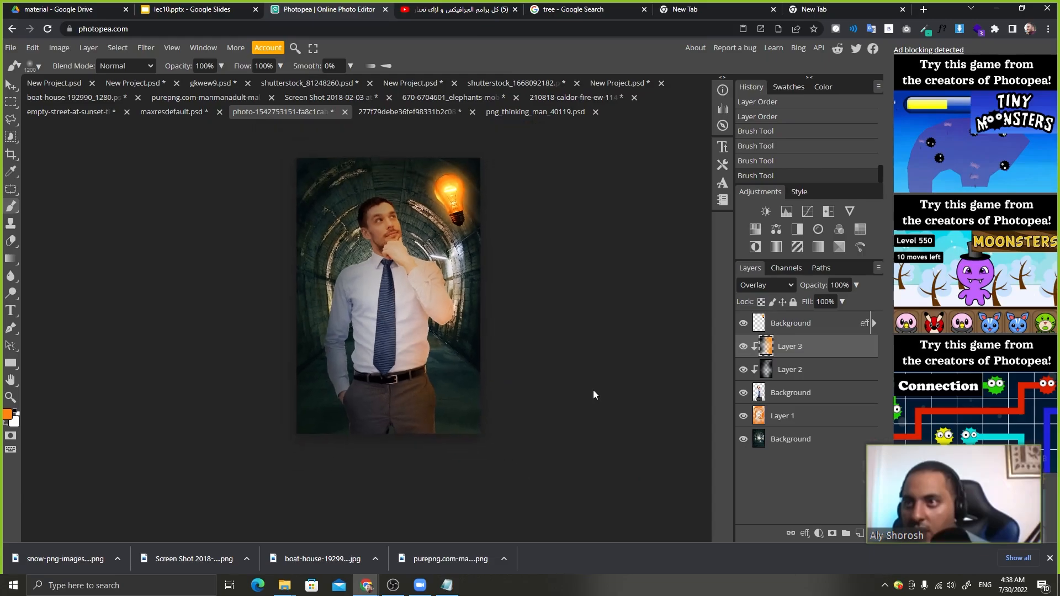
{"action": "scroll", "coordinate": [532, 394], "scroll_direction": "up", "scroll_amount": 2}
{"action": "mouse_move", "coordinate": [743, 346]}
{"action": "left_mouse_down"}
{"action": "mouse_move", "coordinate": [745, 389]}
{"action": "mouse_move", "coordinate": [744, 332]}
{"action": "mouse_move", "coordinate": [741, 368]}
{"action": "mouse_move", "coordinate": [741, 351]}
{"action": "left_mouse_up"}
{"action": "left_click", "coordinate": [744, 388]}
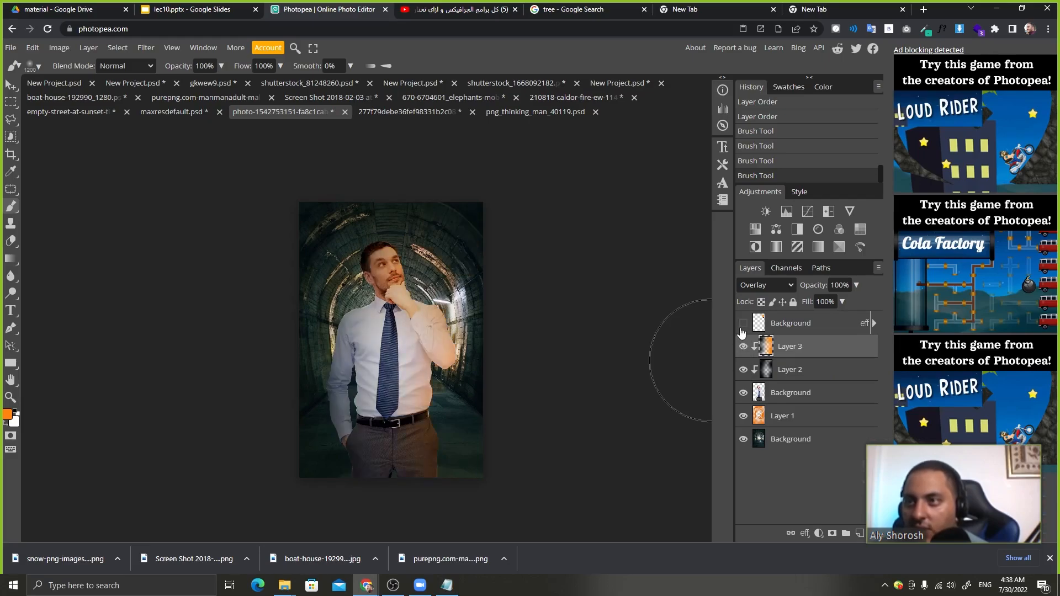
{"action": "left_click", "coordinate": [743, 322]}
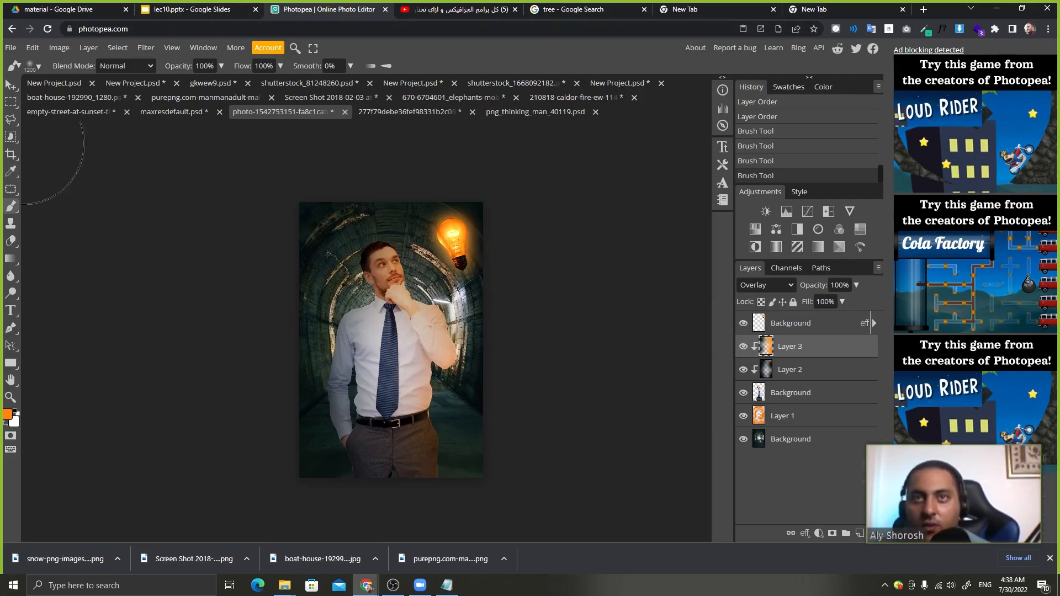
Mark a rectangular band across the man's chest, then clear the selection.
{"action": "left_click", "coordinate": [11, 102]}
{"action": "mouse_move", "coordinate": [299, 304]}
{"action": "left_mouse_down"}
{"action": "mouse_move", "coordinate": [442, 393]}
{"action": "mouse_move", "coordinate": [635, 386]}
{"action": "mouse_move", "coordinate": [640, 352]}
{"action": "left_mouse_up"}
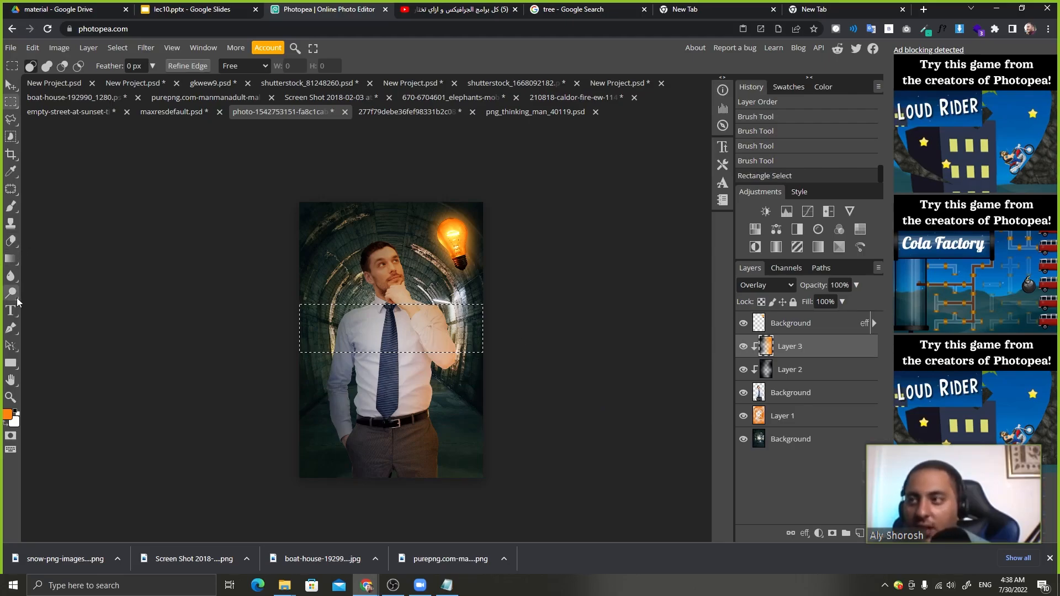
{"action": "left_click", "coordinate": [498, 324]}
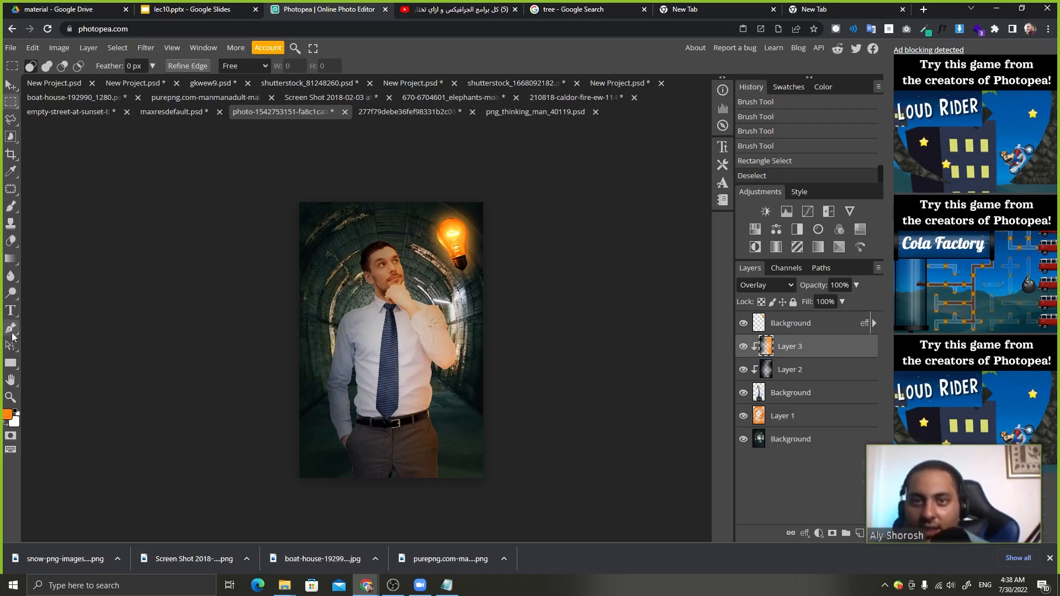
{"action": "left_click", "coordinate": [10, 362]}
Draw a wide rectangle with an orange Color Overlay sampled from the bulb, at 82% opacity.
{"action": "left_click_drag", "start_coordinate": [275, 281], "coordinate": [520, 324]}
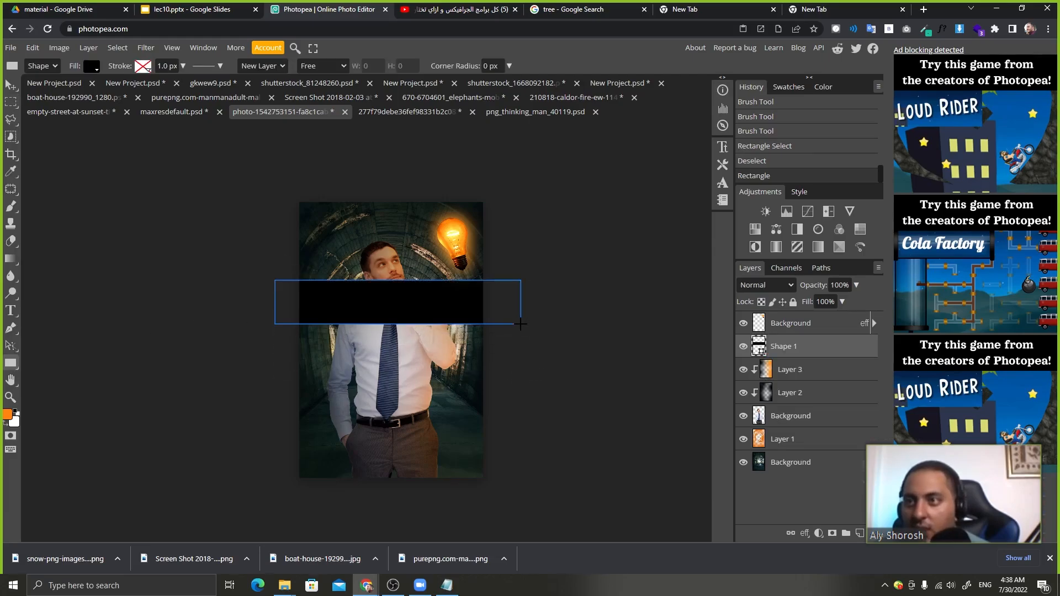
{"action": "double_click", "coordinate": [823, 349]}
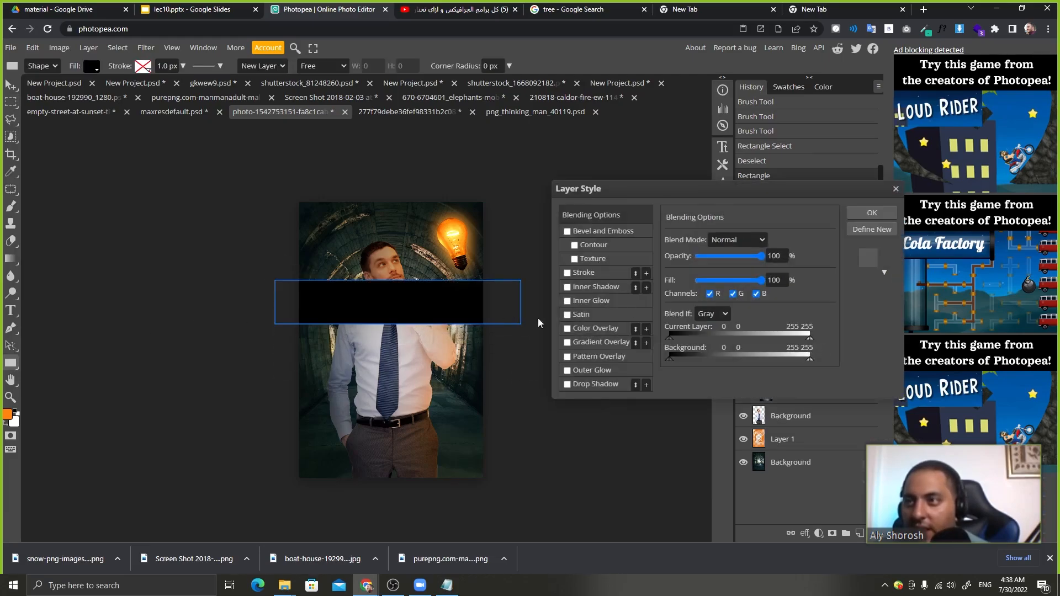
{"action": "left_click", "coordinate": [596, 329]}
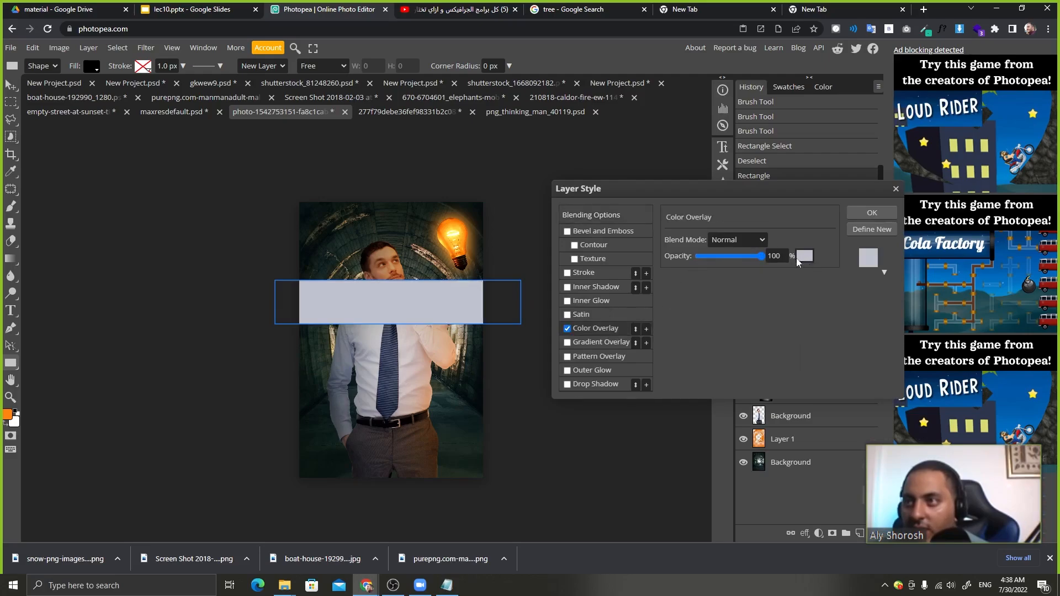
{"action": "left_click", "coordinate": [804, 255]}
{"action": "left_click", "coordinate": [450, 224]}
{"action": "left_click", "coordinate": [320, 155]}
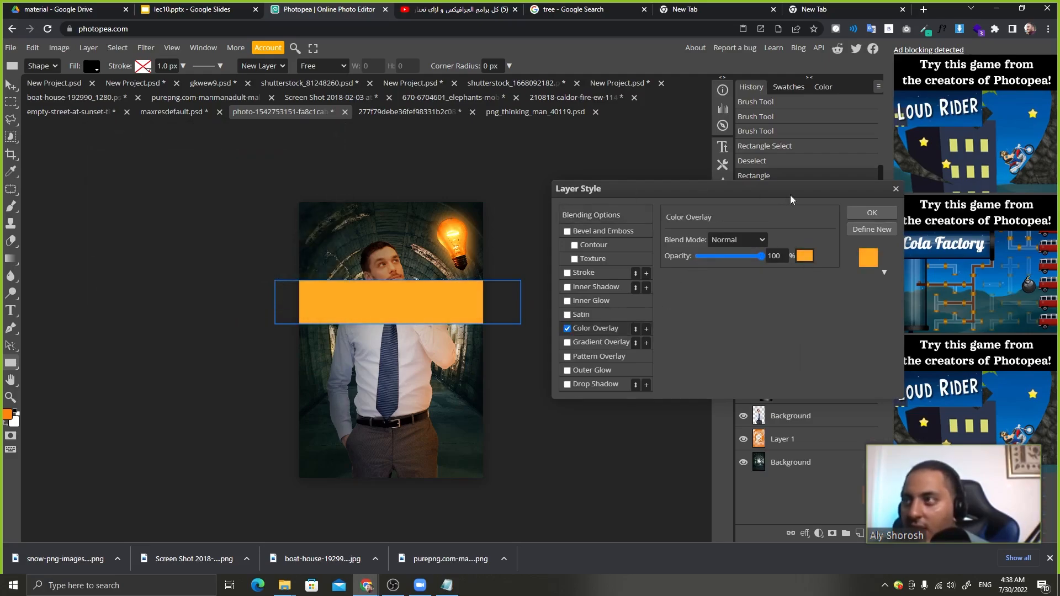
{"action": "left_click", "coordinate": [857, 216]}
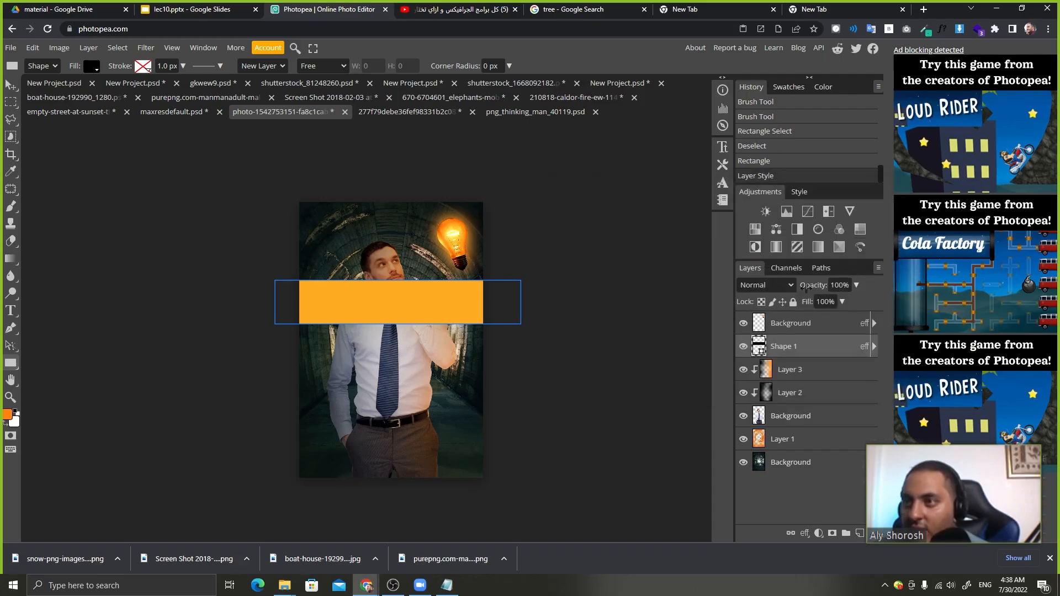
{"action": "left_click_drag", "start_coordinate": [804, 287], "coordinate": [796, 297]}
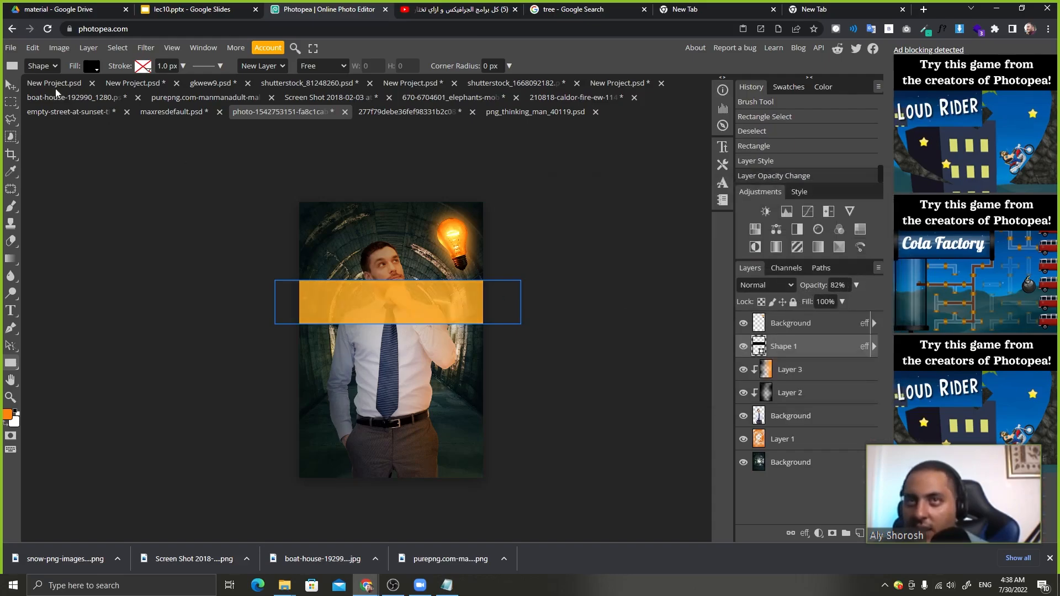
Tilt the banner about 10°, scale it to about 139%, and move it across the man's waist.
{"action": "left_click", "coordinate": [11, 84]}
{"action": "left_click_drag", "start_coordinate": [536, 334], "coordinate": [545, 316]}
{"action": "left_click_drag", "start_coordinate": [402, 327], "coordinate": [404, 341]}
{"action": "left_click_drag", "start_coordinate": [417, 312], "coordinate": [413, 374]}
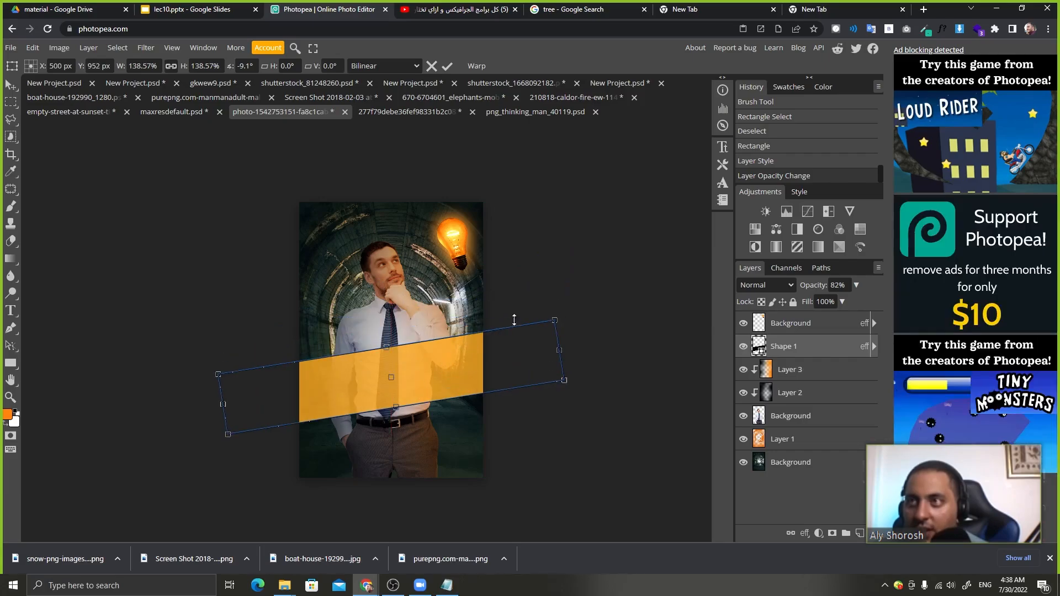
{"action": "left_click_drag", "start_coordinate": [555, 308], "coordinate": [554, 305]}
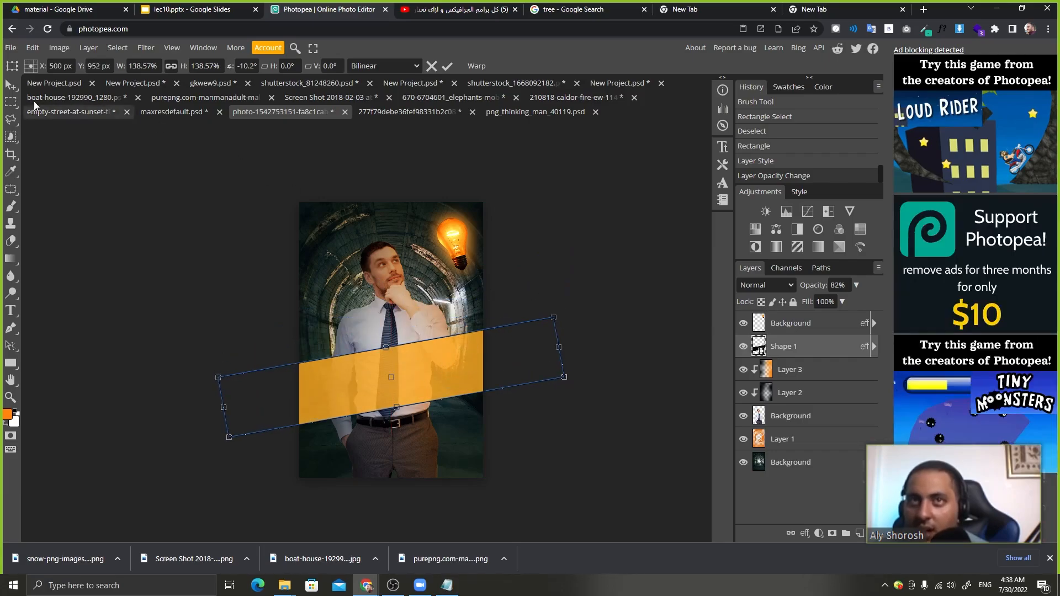
{"action": "left_click", "coordinate": [10, 85]}
{"action": "left_click", "coordinate": [11, 311]}
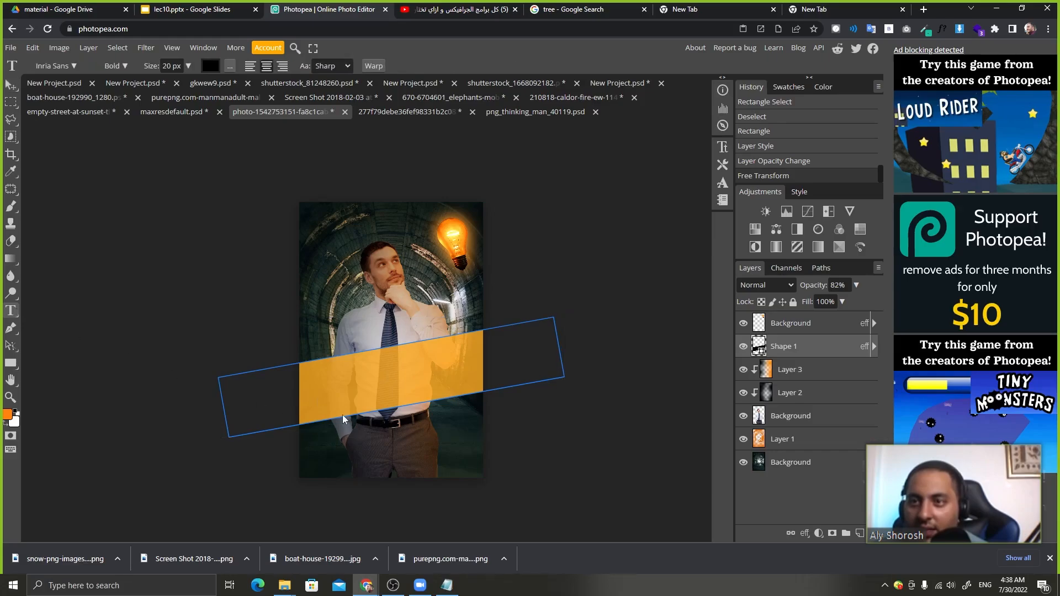
Replace a stray text layer with 92 px text: a name, 'HAPPY FOR THE COURSE', 'WITH YOU ALL'.
{"action": "left_click", "coordinate": [338, 382]}
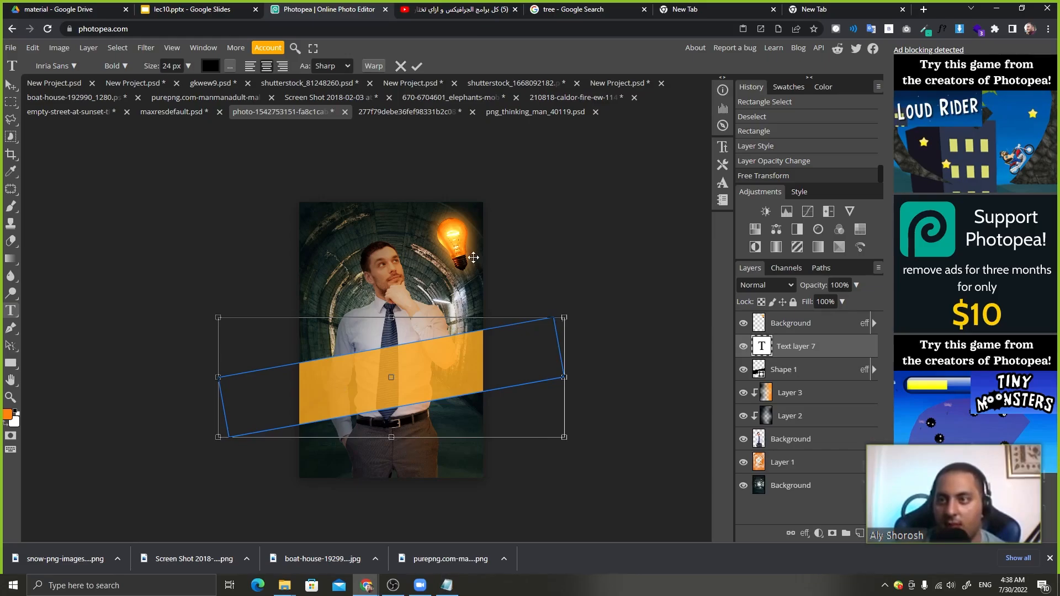
{"action": "left_click_drag", "start_coordinate": [821, 354], "coordinate": [875, 539]}
{"action": "left_click", "coordinate": [443, 293]}
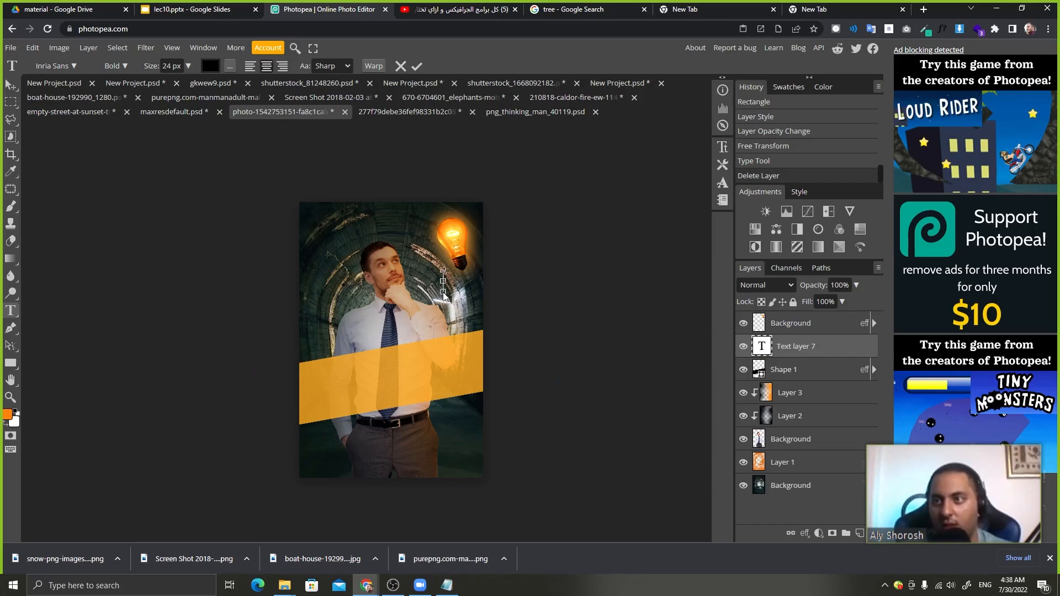
{"action": "left_click_drag", "start_coordinate": [152, 66], "coordinate": [189, 67]}
{"action": "type", "text": "ALY SHOROS"}
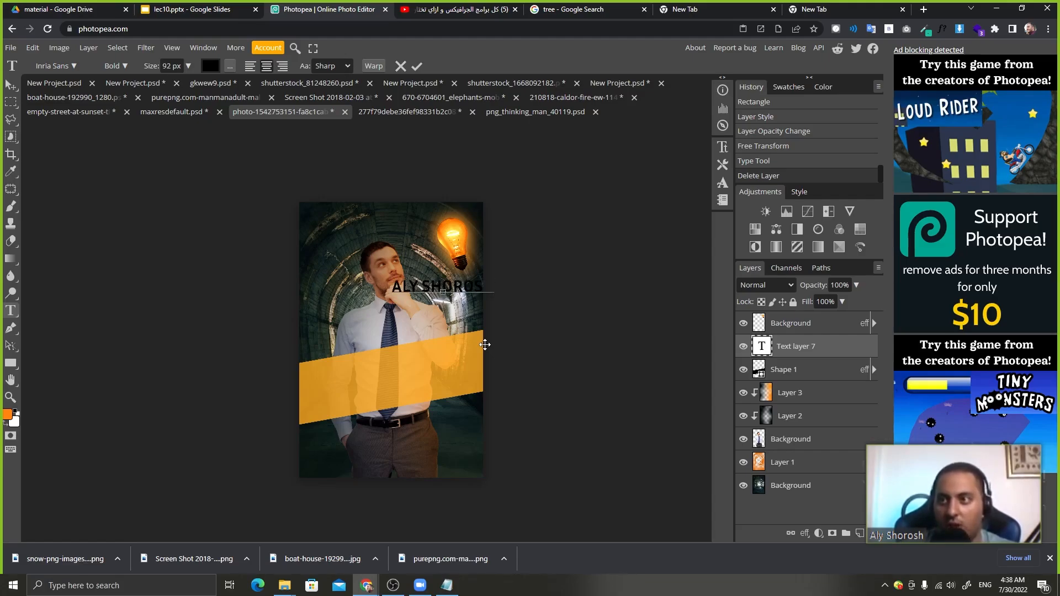
{"action": "key", "text": "Return"}
{"action": "type", "text": "THANK YO"}
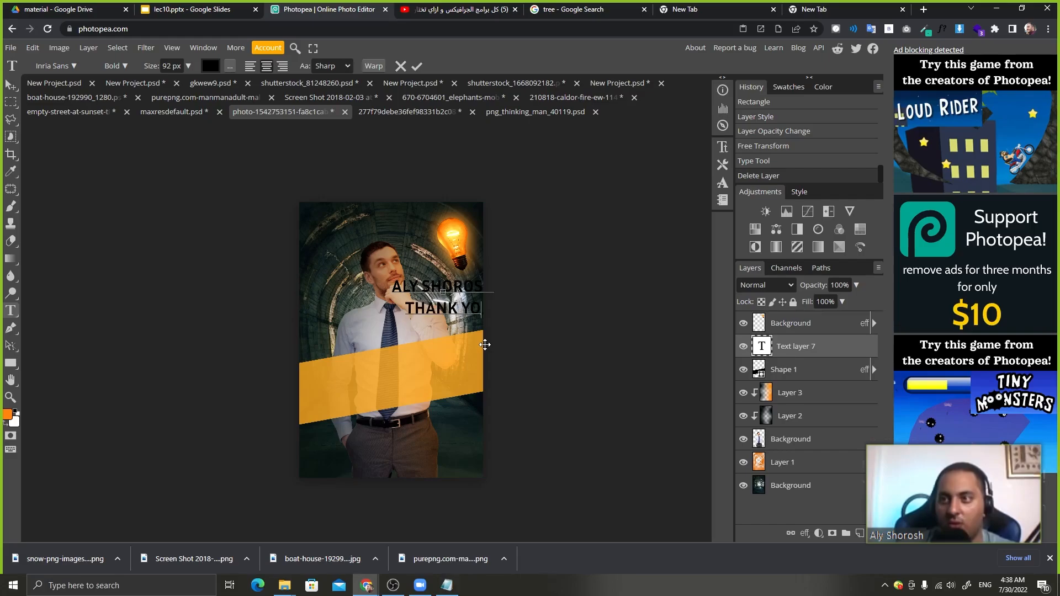
{"action": "type", "text": "UFOTH"}
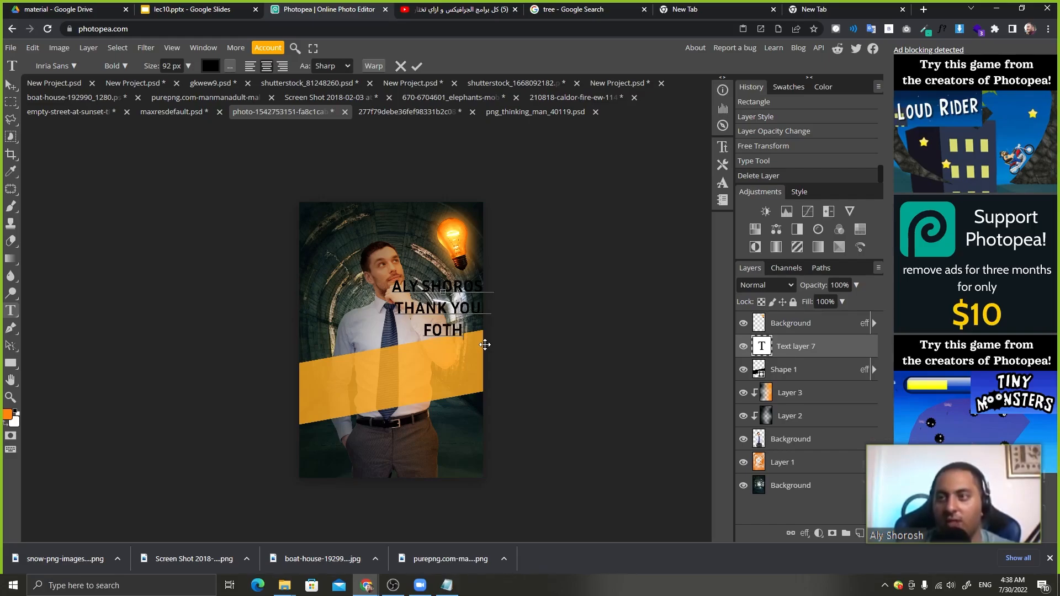
{"action": "key", "text": "BackSpace"}
{"action": "key", "text": "BackSpace"}
{"action": "key", "text": "BackSpace"}
{"action": "key", "text": "BackSpace"}
{"action": "key", "text": "BackSpace"}
{"action": "key", "text": "BackSpace"}
{"action": "key", "text": "BackSpace"}
{"action": "key", "text": "BackSpace"}
{"action": "key", "text": "BackSpace"}
{"action": "key", "text": "BackSpace"}
{"action": "key", "text": "BackSpace"}
{"action": "key", "text": "BackSpace"}
{"action": "key", "text": "BackSpace"}
{"action": "type", "text": "HAPPY F"}
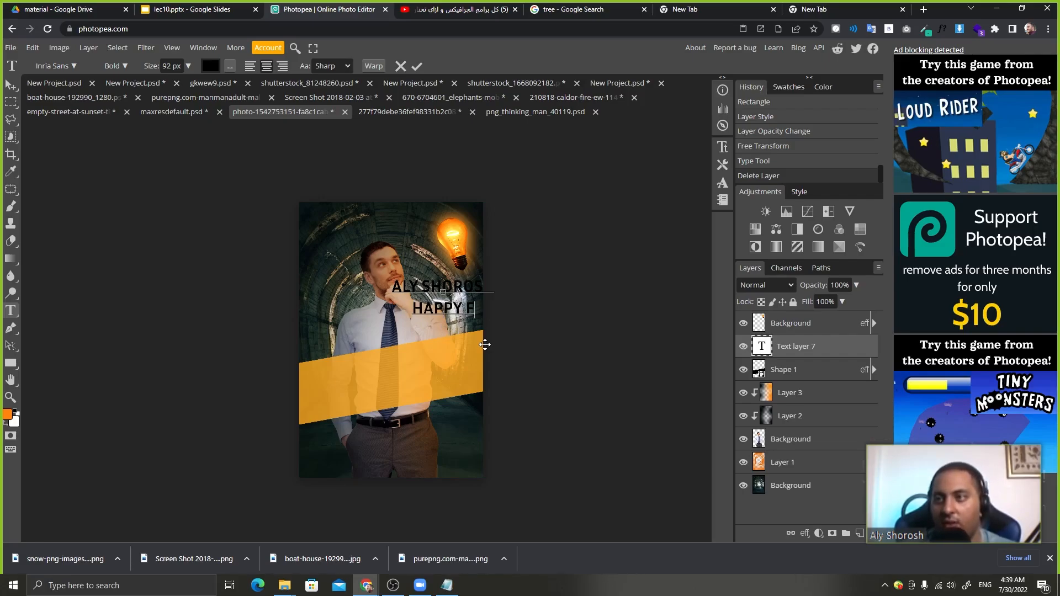
{"action": "type", "text": "OR TH"}
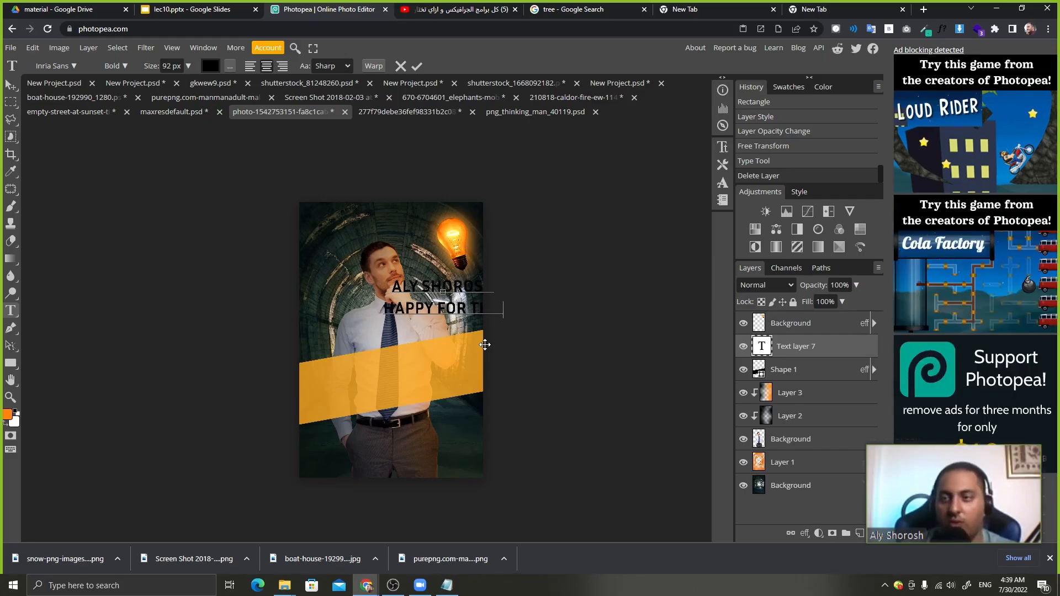
{"action": "type", "text": "E C"}
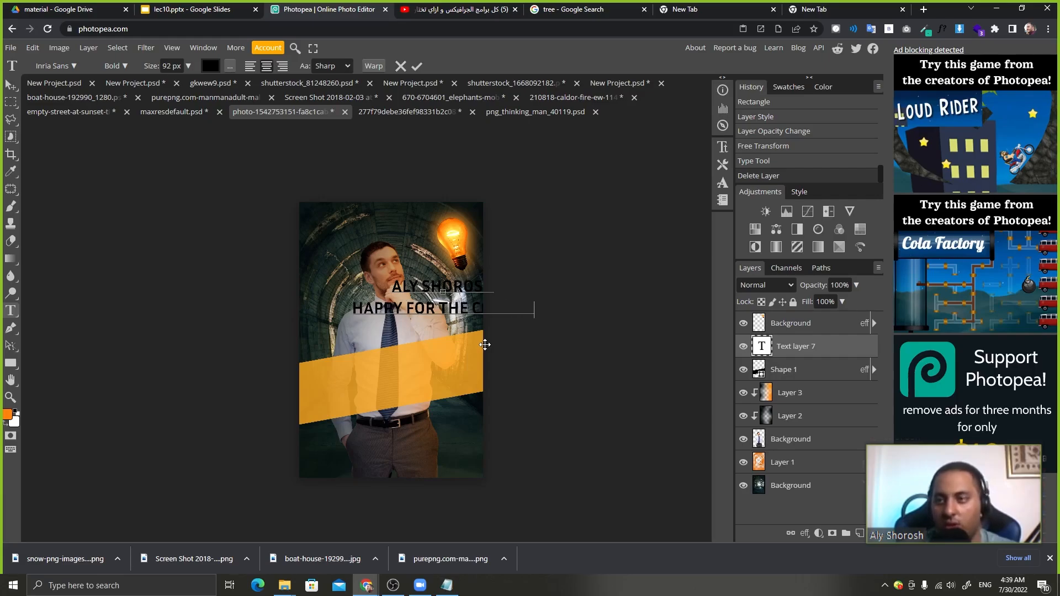
{"action": "type", "text": "OURSE"}
{"action": "key", "text": "Return"}
{"action": "type", "text": "WITH YOU ALY"}
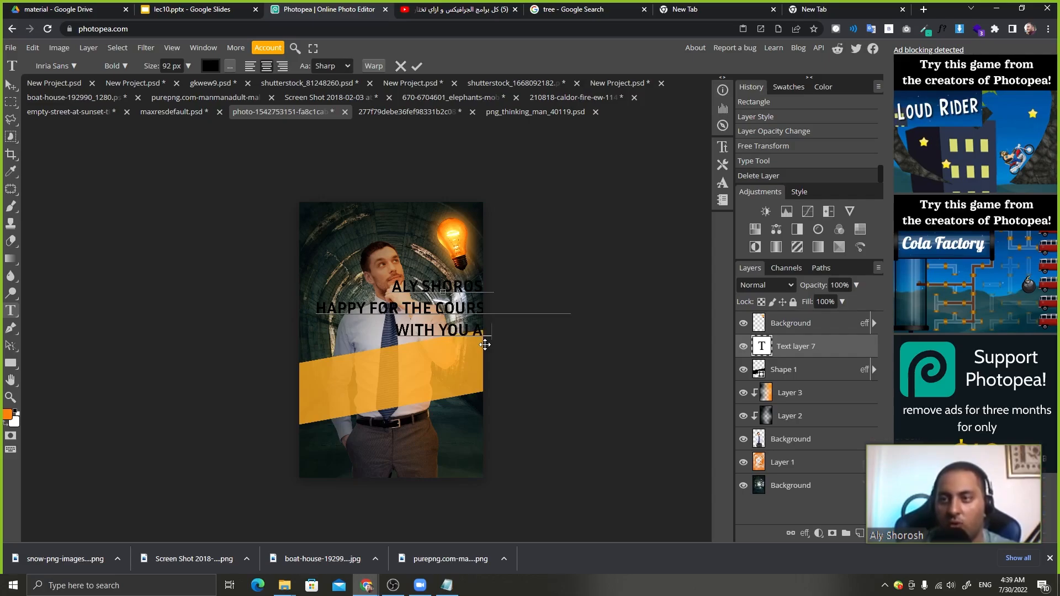
Shrink all the text to 44 px, move it onto the banner, then enlarge it to 58 px.
{"action": "key", "text": "ctrl+a"}
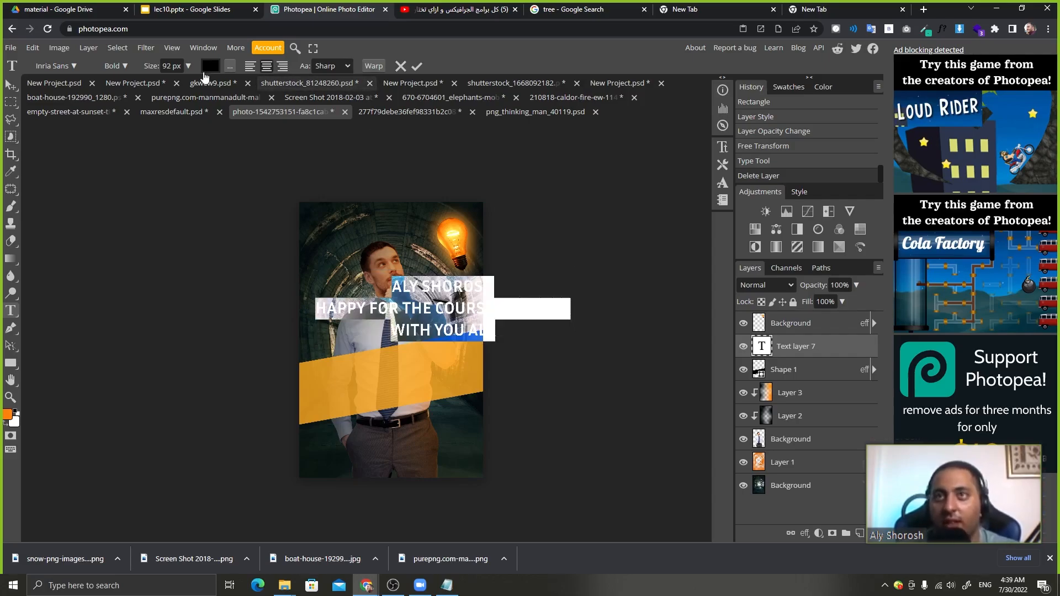
{"action": "left_click_drag", "start_coordinate": [151, 66], "coordinate": [137, 83]}
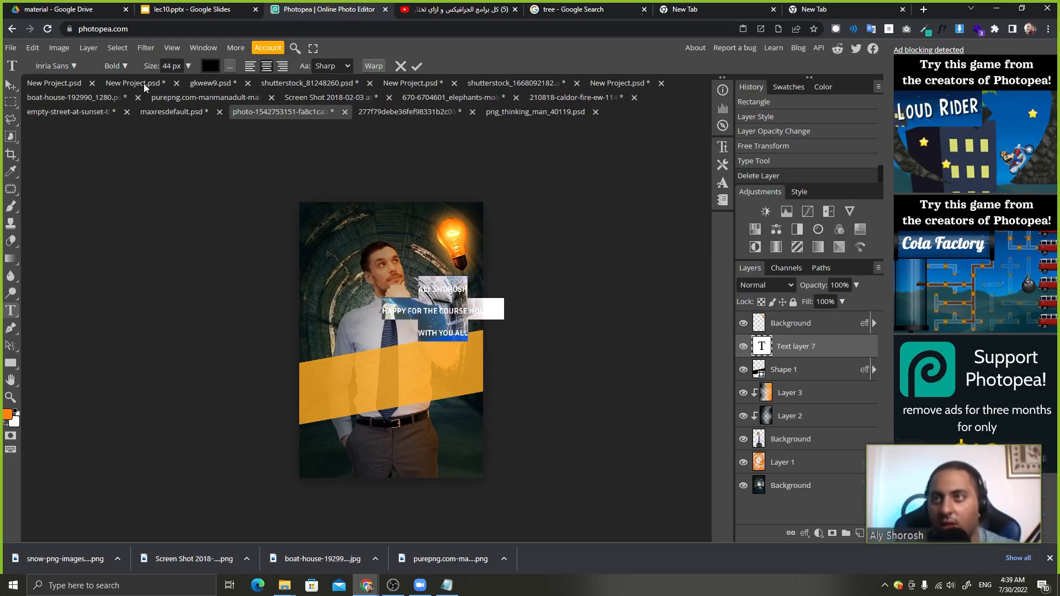
{"action": "left_click_drag", "start_coordinate": [464, 375], "coordinate": [420, 438]}
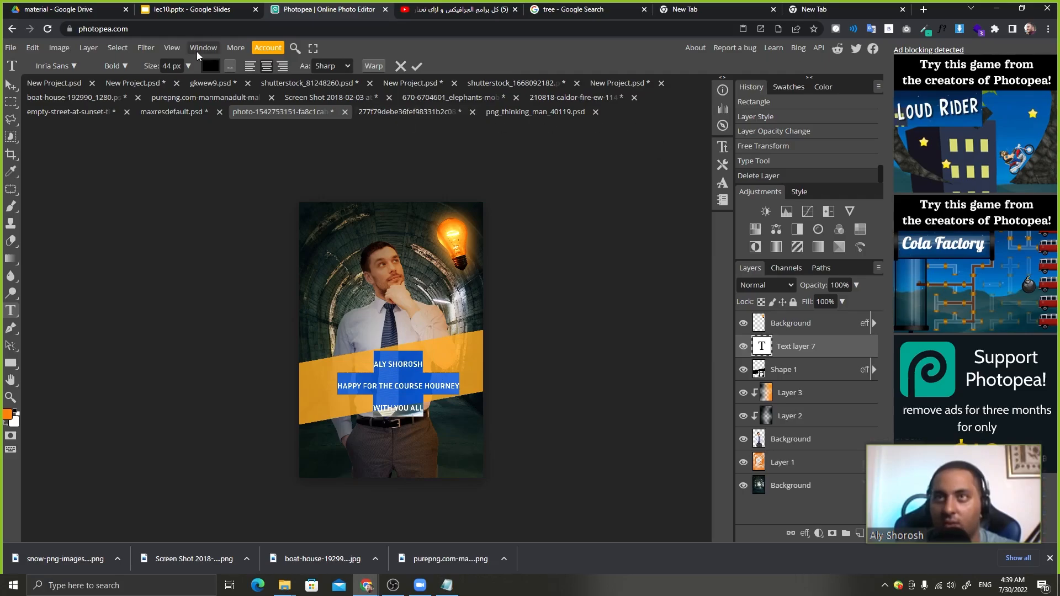
{"action": "left_click_drag", "start_coordinate": [150, 61], "coordinate": [156, 61]}
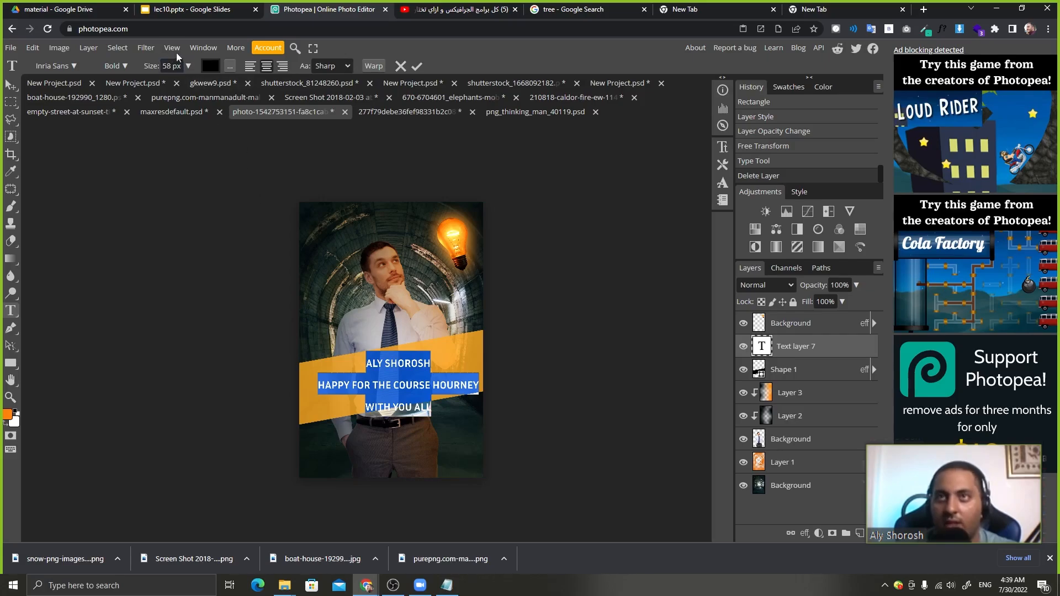
Show the Character panel and tighten the text's line spacing.
{"action": "left_click", "coordinate": [203, 48]}
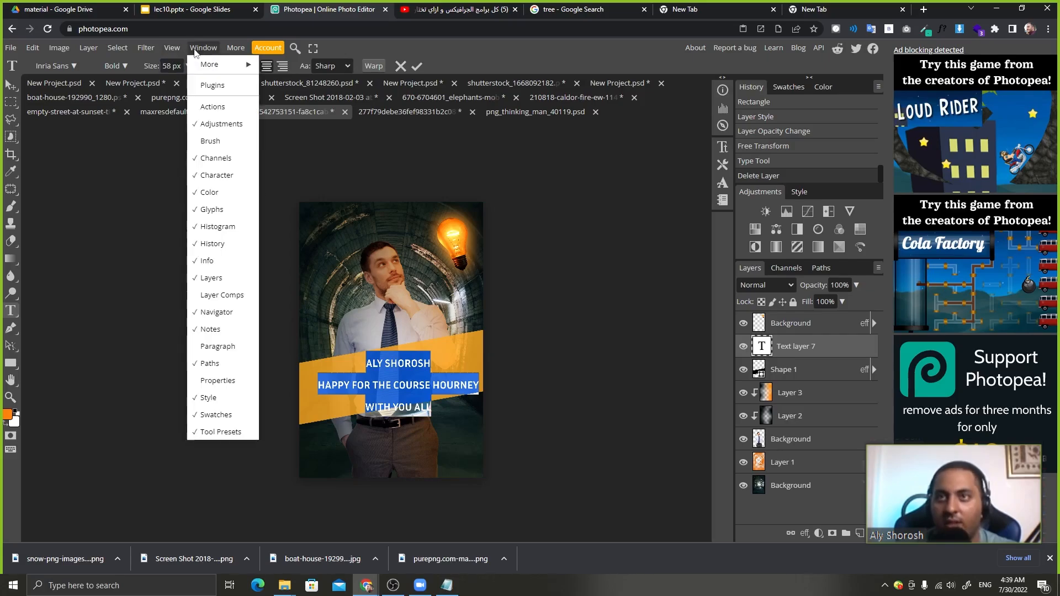
{"action": "left_click", "coordinate": [225, 175]}
{"action": "left_click_drag", "start_coordinate": [598, 168], "coordinate": [560, 186]}
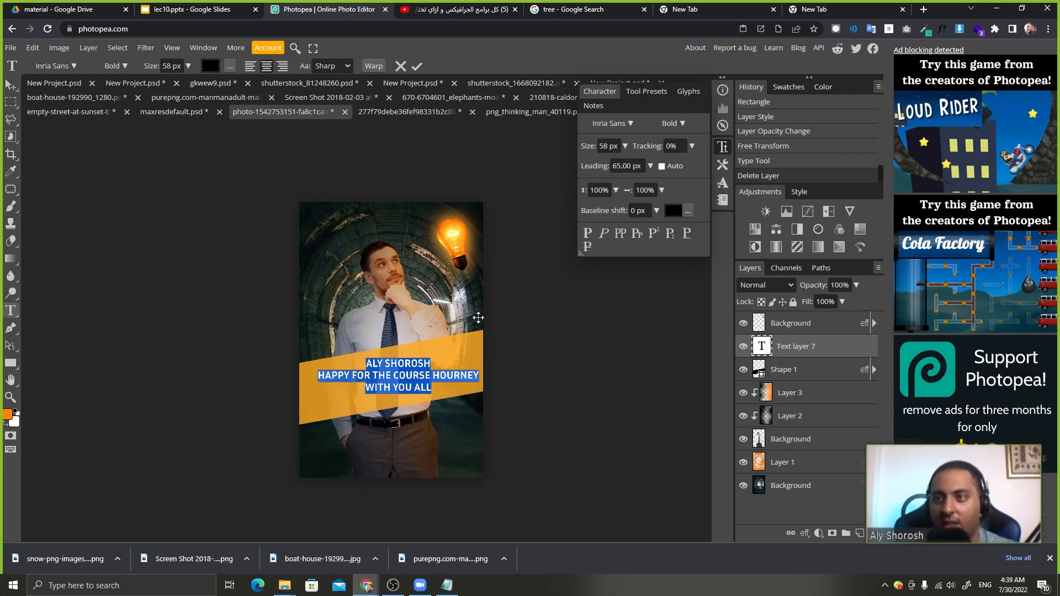
Colour the first text line dark red (#a90d0d).
{"action": "triple_click", "coordinate": [403, 359]}
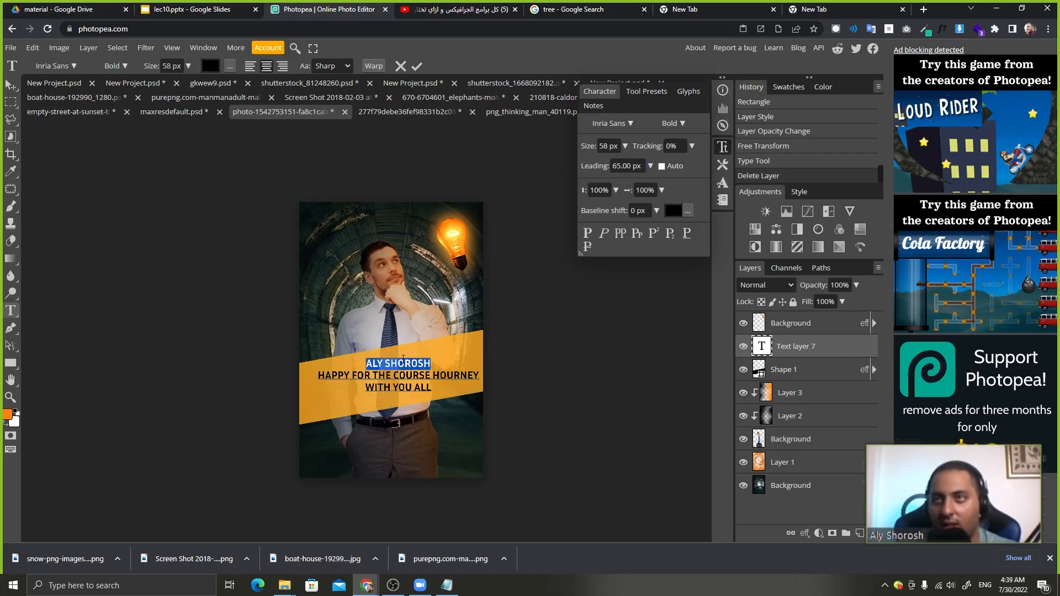
{"action": "left_click", "coordinate": [212, 69]}
{"action": "left_click", "coordinate": [216, 183]}
{"action": "left_click", "coordinate": [226, 149]}
{"action": "left_click", "coordinate": [212, 194]}
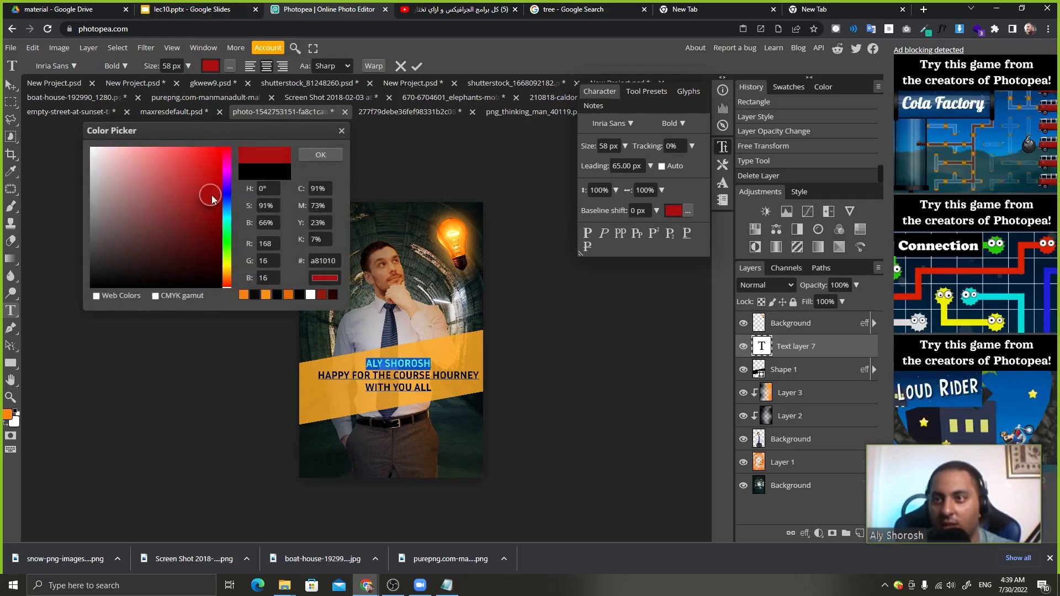
{"action": "left_click", "coordinate": [321, 157]}
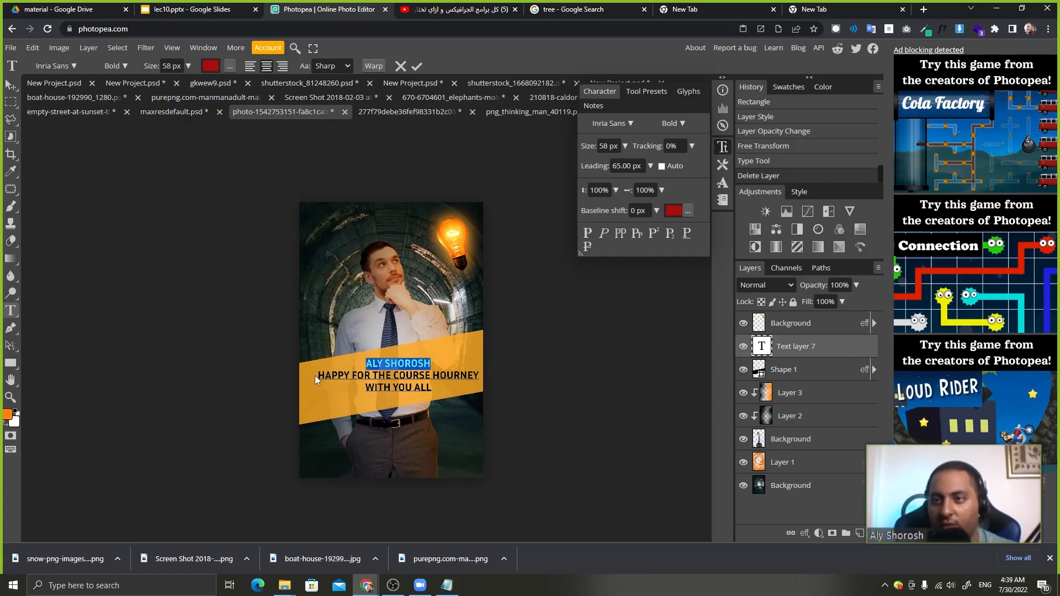
Correct 'HOURNEY' to 'JOURNEY', end the last line with '<3', and commit the text.
{"action": "double_click", "coordinate": [445, 379]}
{"action": "type", "text": "JOURNEY"}
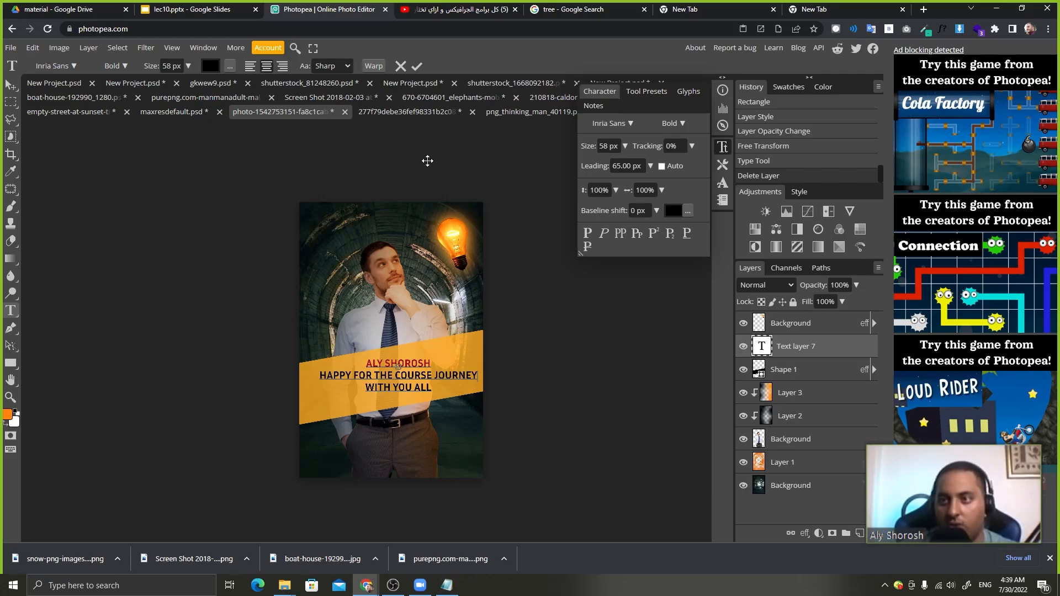
{"action": "type", "text": " <#"}
{"action": "key", "text": "BackSpace"}
{"action": "type", "text": "3"}
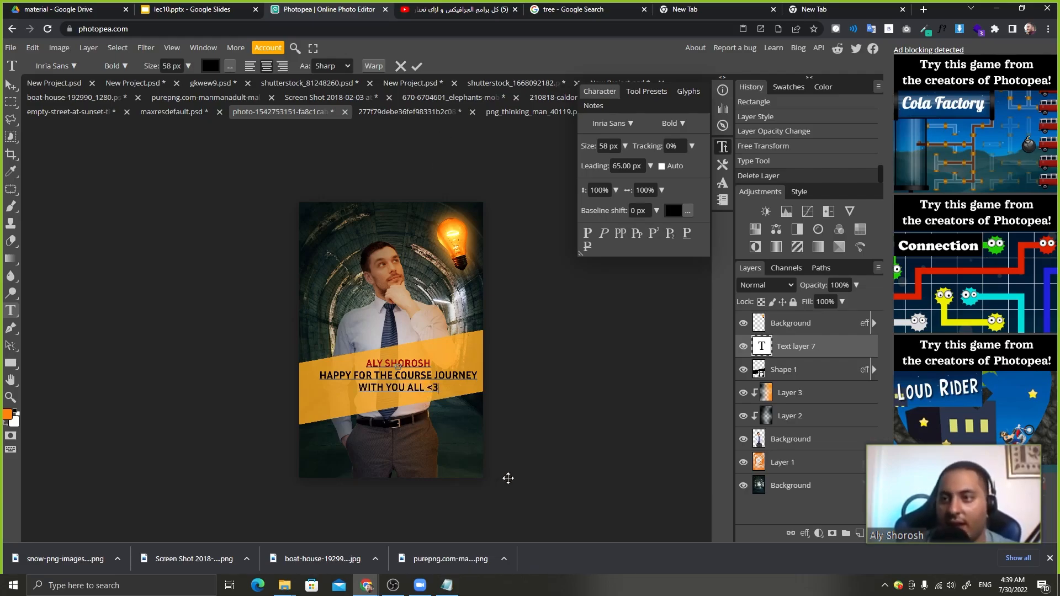
{"action": "left_click", "coordinate": [417, 66]}
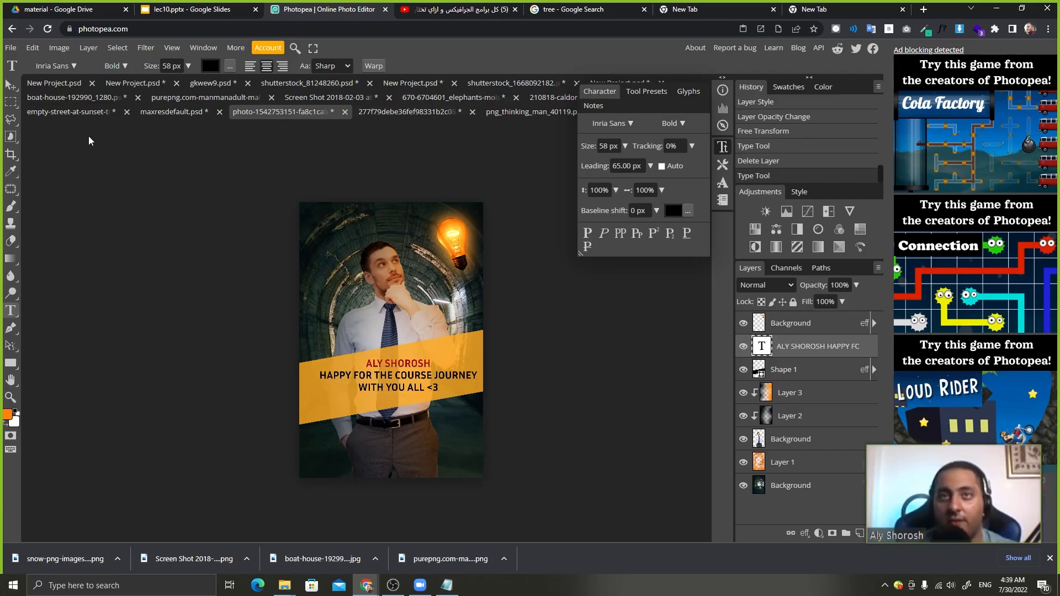
Rotate the text about -9.7° to follow the banner and scale it to 111%.
{"action": "left_click", "coordinate": [11, 84]}
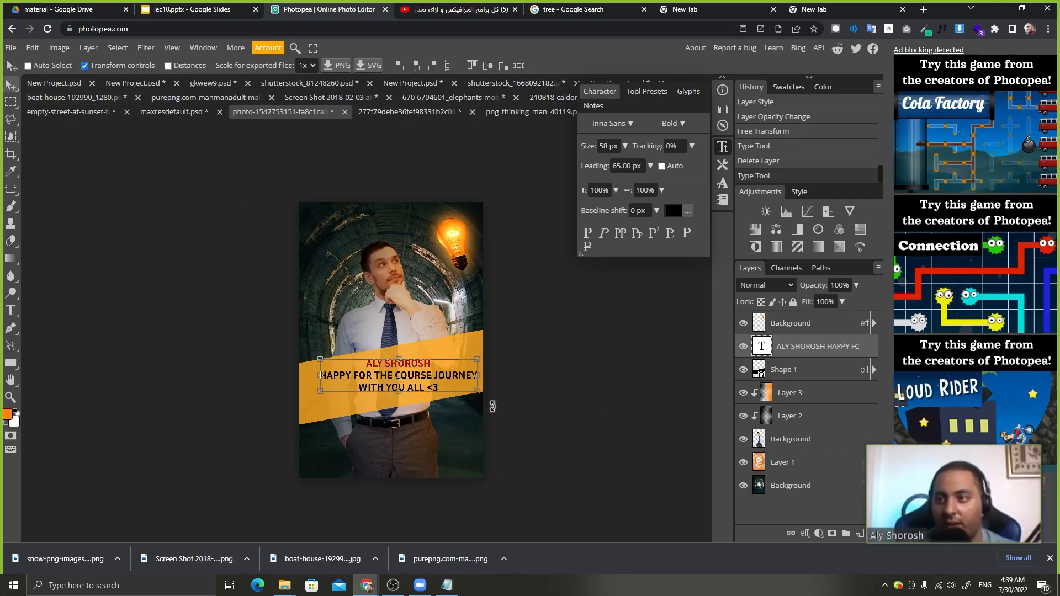
{"action": "left_click_drag", "start_coordinate": [481, 395], "coordinate": [508, 381]}
{"action": "left_click_drag", "start_coordinate": [324, 407], "coordinate": [315, 418]}
{"action": "left_click_drag", "start_coordinate": [474, 346], "coordinate": [491, 381]}
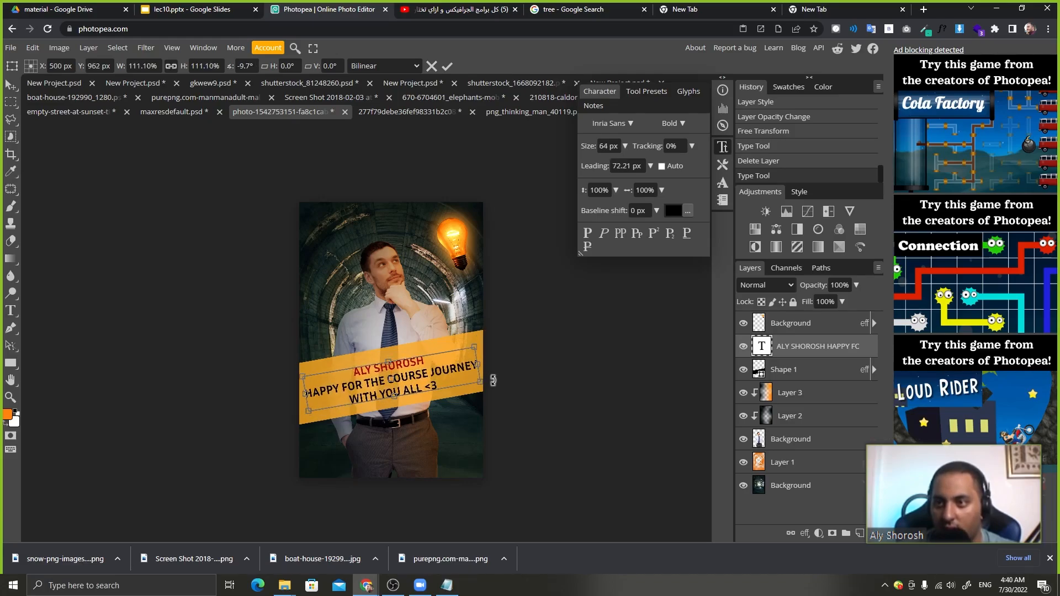
{"action": "left_click", "coordinate": [448, 67]}
{"action": "double_click", "coordinate": [823, 369]}
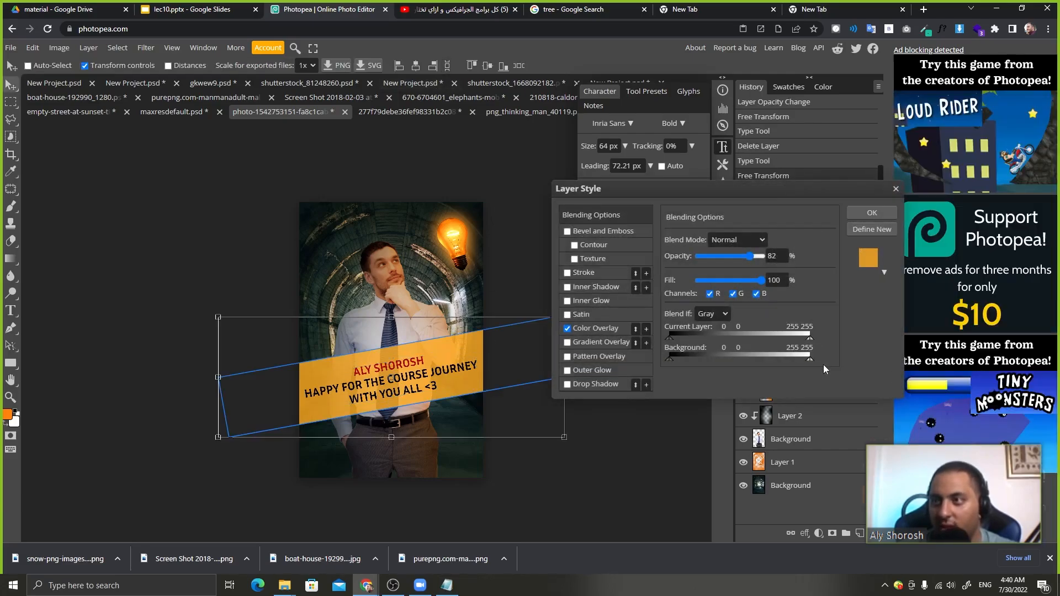
Apply Bevel and Emboss with a swirl Texture at 10% scale to the orange banner.
{"action": "left_click", "coordinate": [591, 261]}
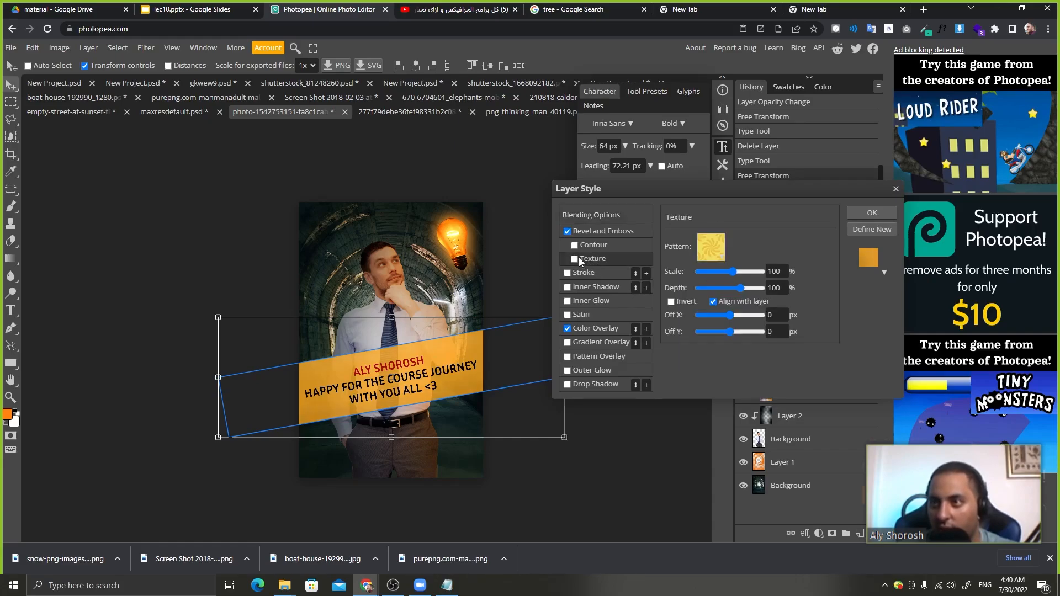
{"action": "left_click", "coordinate": [574, 260]}
{"action": "left_click", "coordinate": [574, 260]}
{"action": "left_click", "coordinate": [574, 259]}
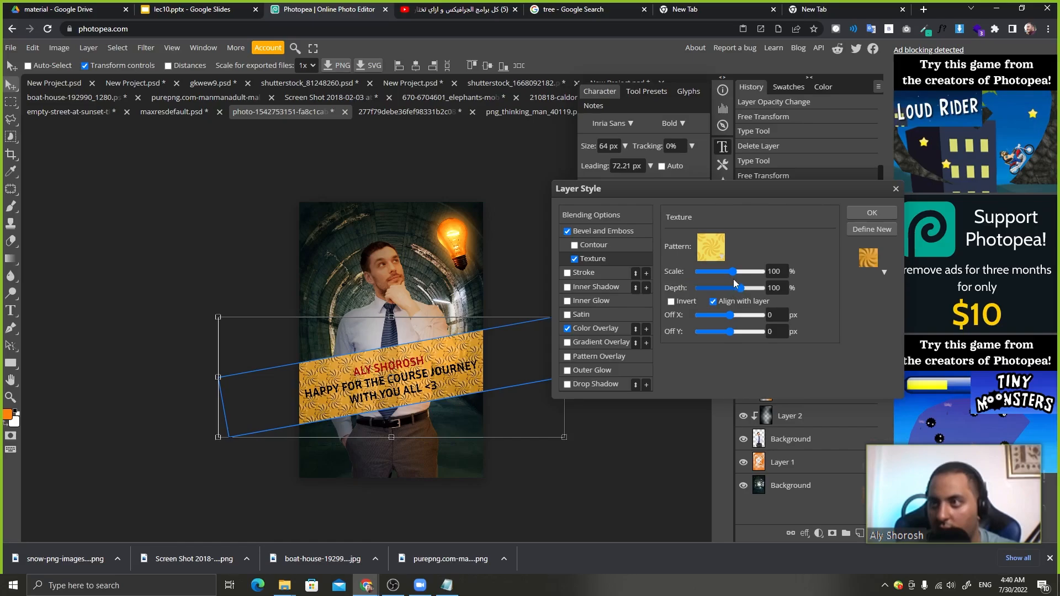
{"action": "left_click_drag", "start_coordinate": [715, 272], "coordinate": [711, 272]}
{"action": "left_click", "coordinate": [710, 272]}
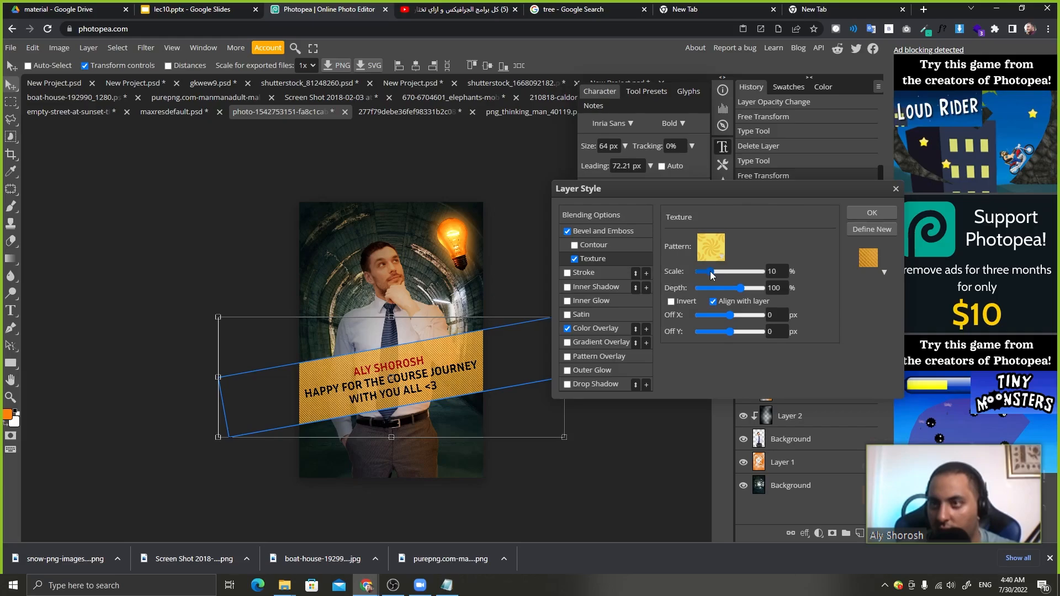
{"action": "left_click", "coordinate": [873, 214]}
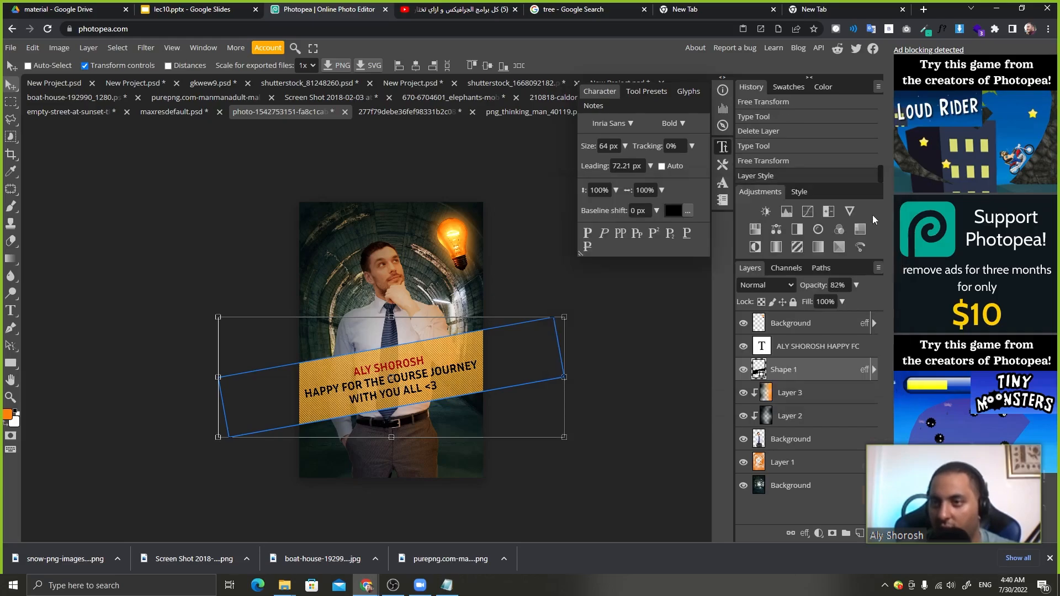
Lower the banner's opacity to 64%, hide the transform controls, and select the Background layer.
{"action": "left_click", "coordinate": [807, 283]}
{"action": "left_click_drag", "start_coordinate": [806, 284], "coordinate": [800, 285]}
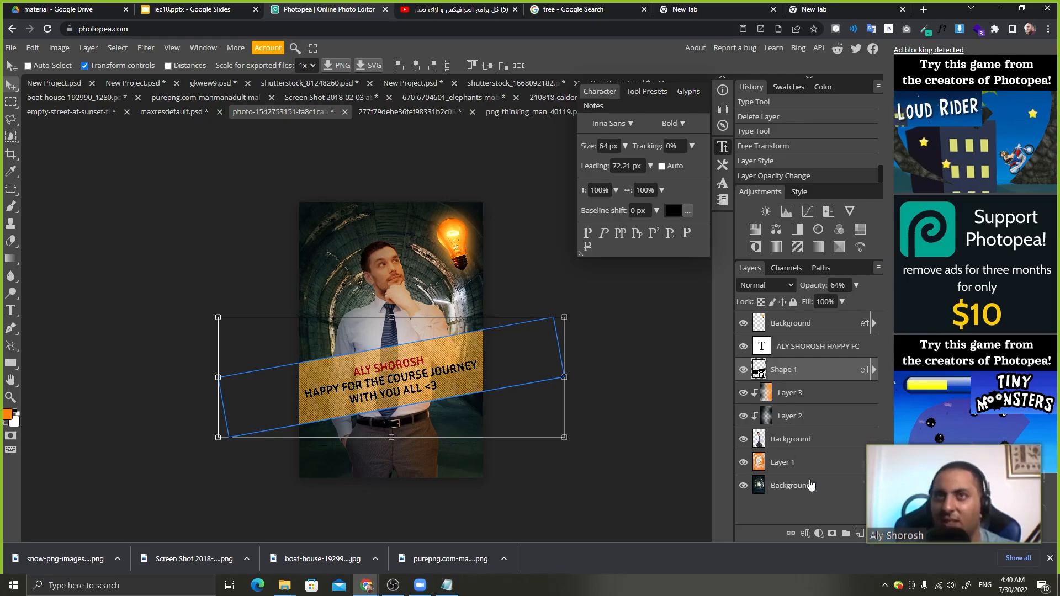
{"action": "left_click", "coordinate": [136, 67]}
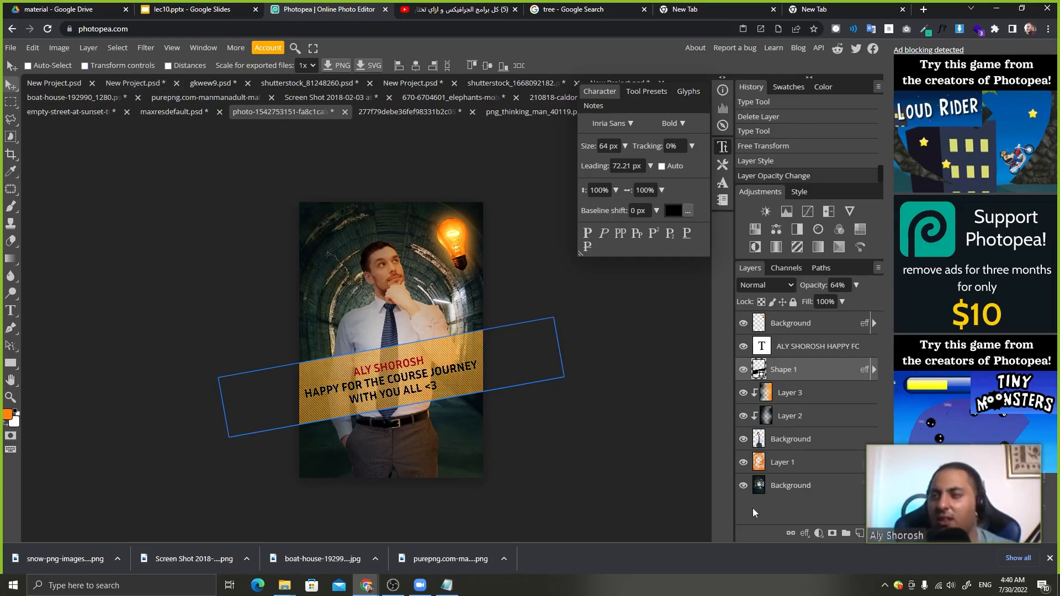
{"action": "left_click", "coordinate": [801, 486]}
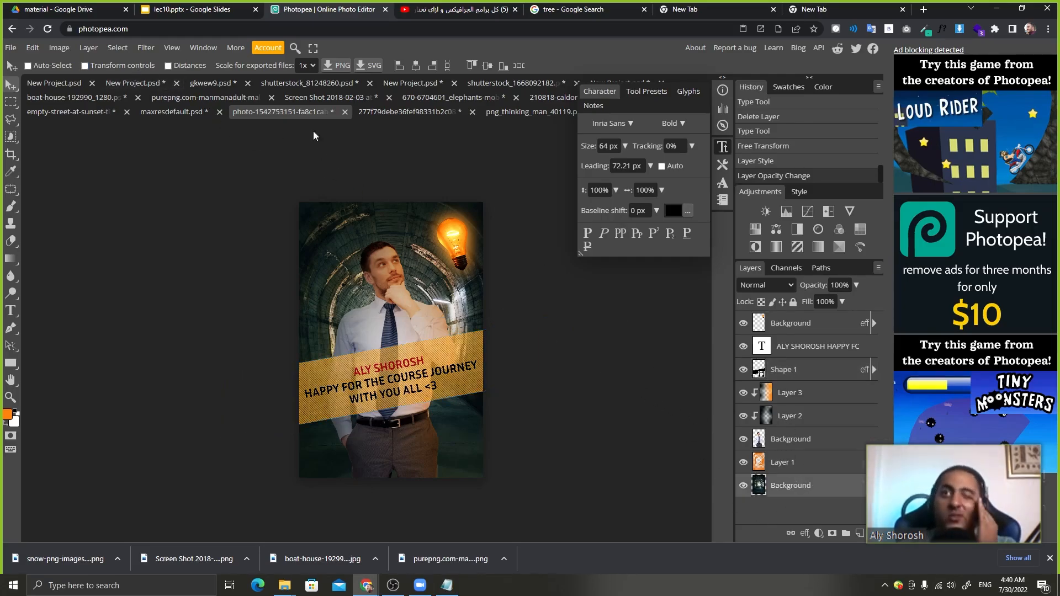
Compare the poster with the reference slide in Google Slides.
{"action": "left_click", "coordinate": [260, 9]}
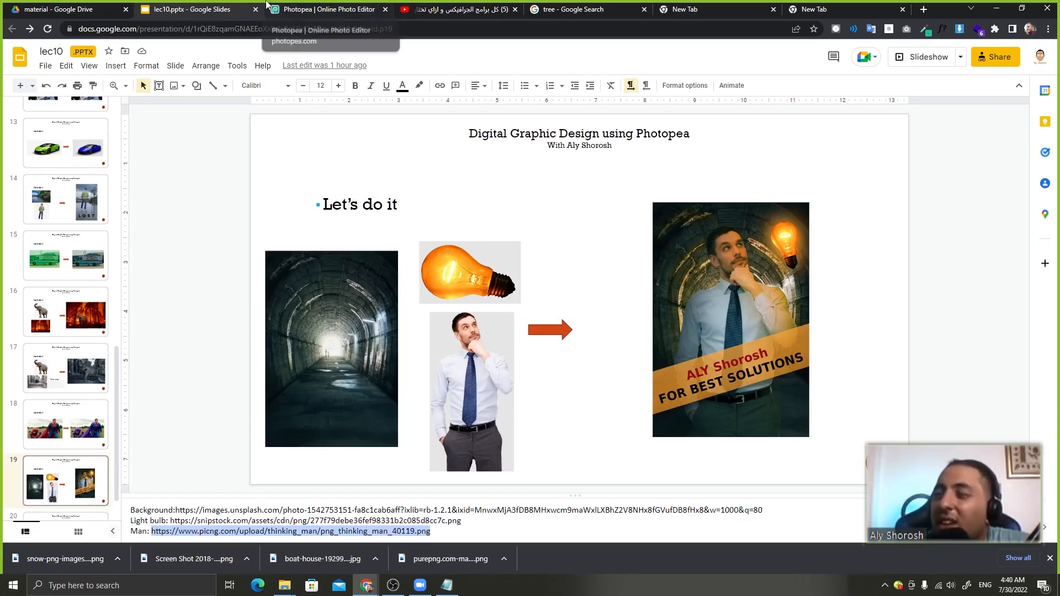
{"action": "left_click", "coordinate": [274, 6]}
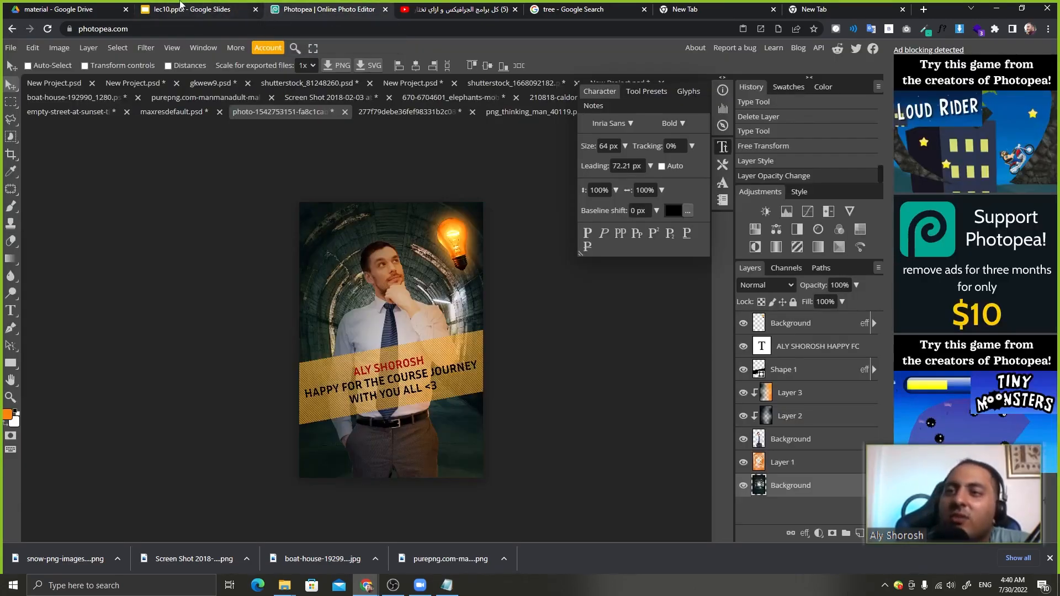
{"action": "left_click", "coordinate": [181, 5]}
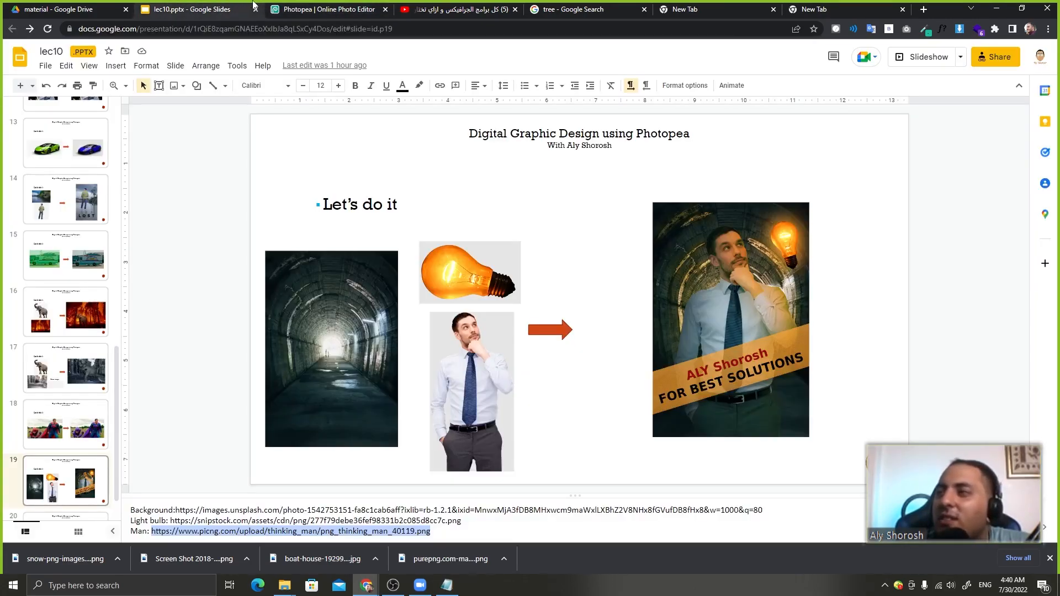
{"action": "left_click", "coordinate": [271, 6]}
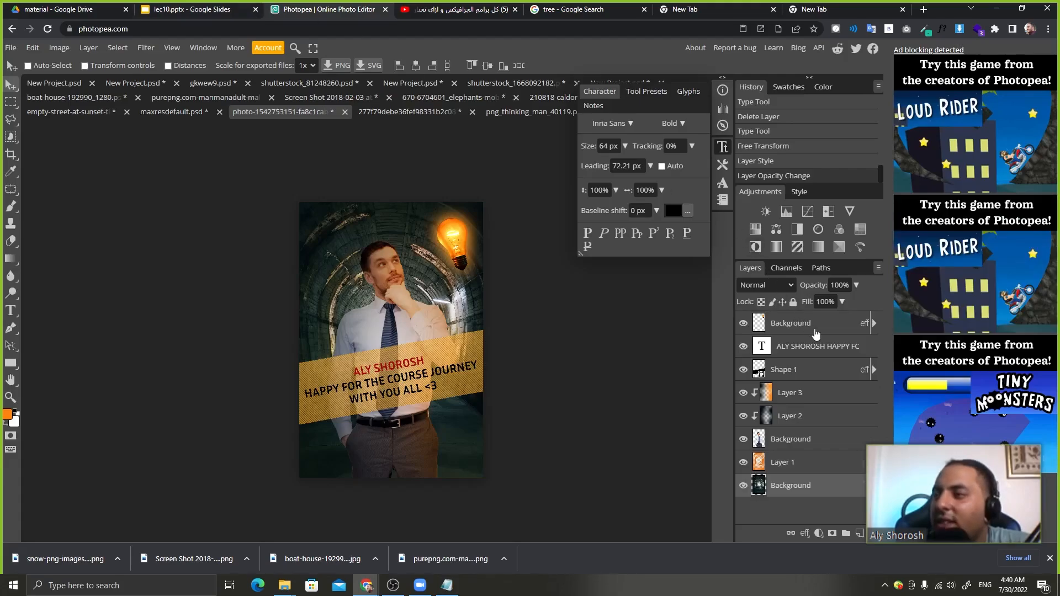
Add a Color Lookup adjustment layer and choose the Django 25.CUBE LUT.
{"action": "left_click", "coordinate": [818, 533]}
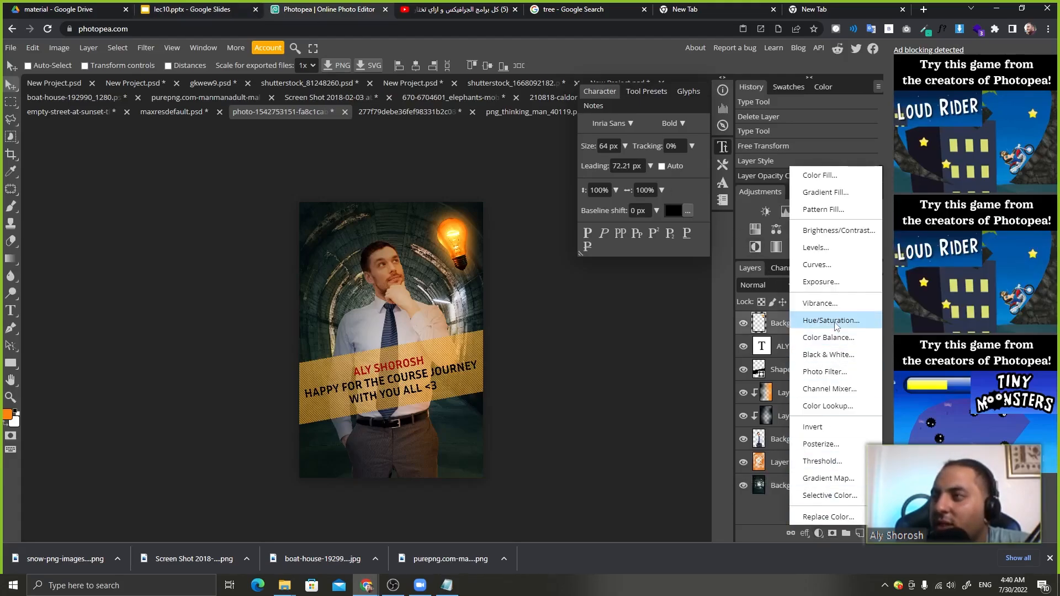
{"action": "left_click", "coordinate": [828, 406]}
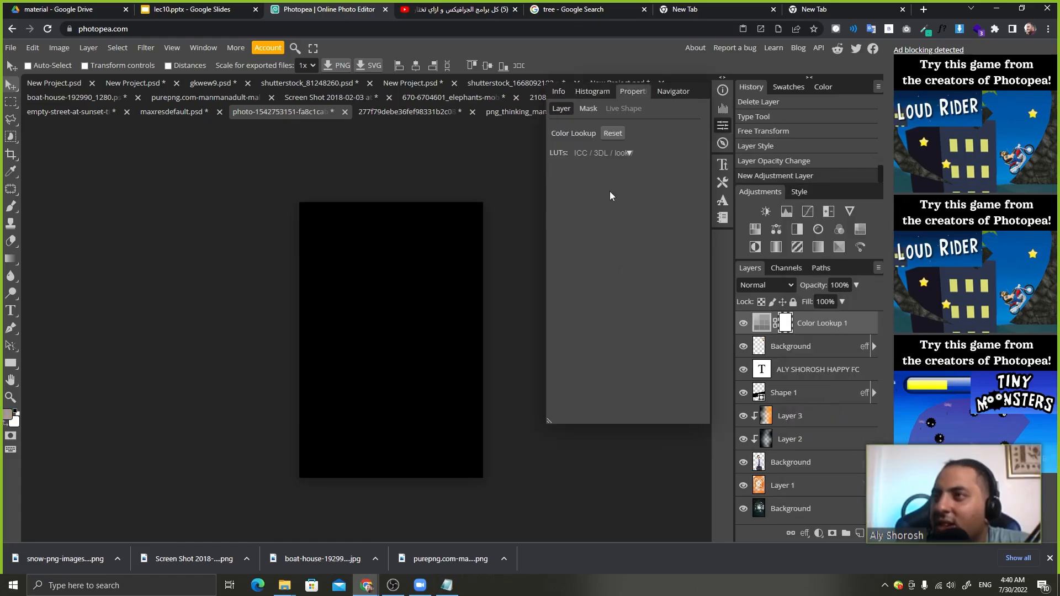
{"action": "left_click", "coordinate": [622, 158]}
{"action": "left_click", "coordinate": [687, 176]}
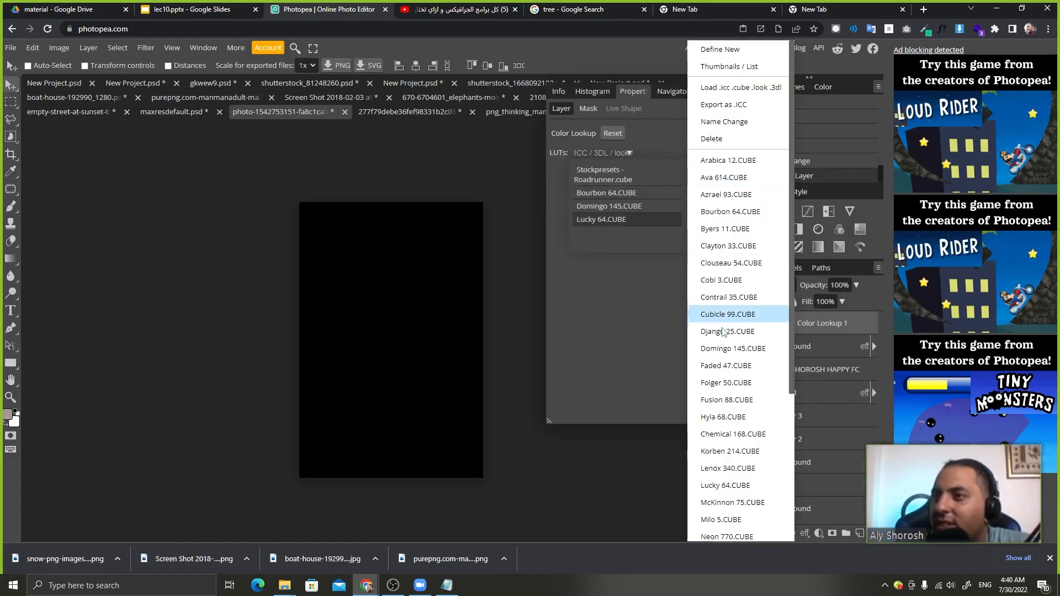
{"action": "left_click", "coordinate": [722, 331]}
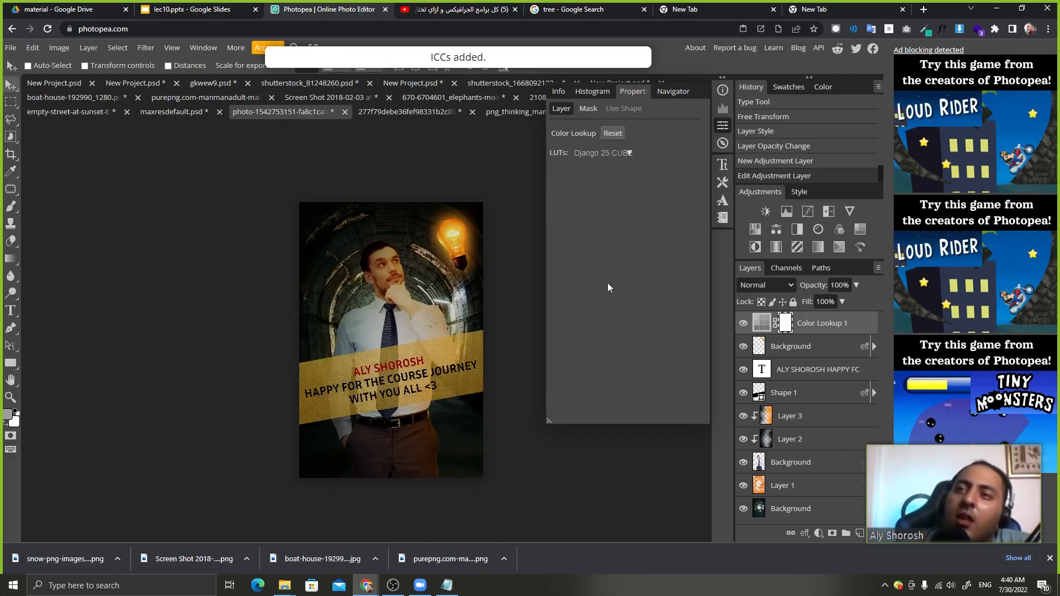